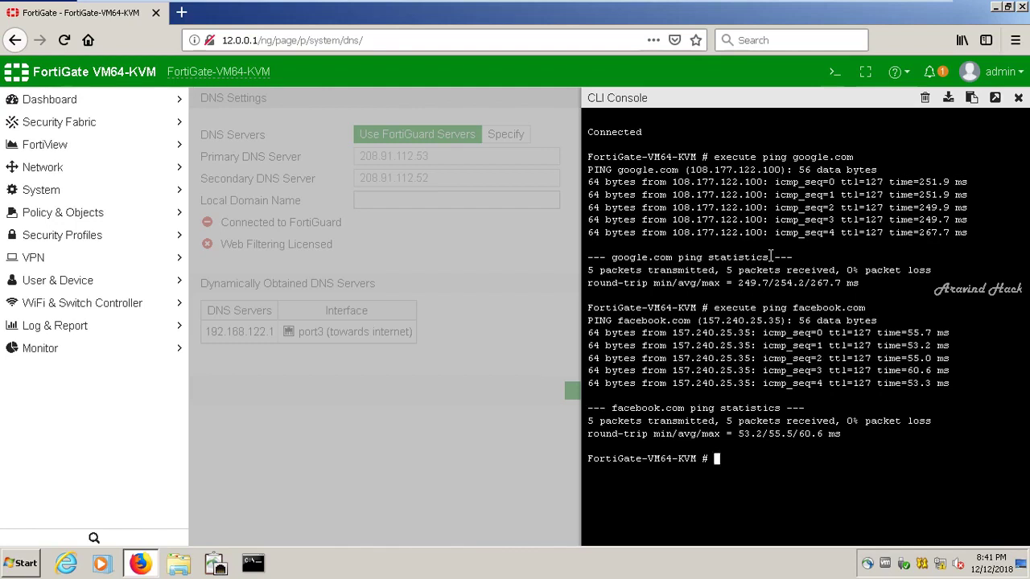
Ping hackthissite.org from the FortiGate CLI console, then minimize the VM window
key(Up)
key(BackSpace)
key(BackSpace)
key(BackSpace)
key(BackSpace)
key(BackSpace)
key(BackSpace)
key(BackSpace)
key(BackSpace)
key(BackSpace)
key(BackSpace)
key(BackSpace)
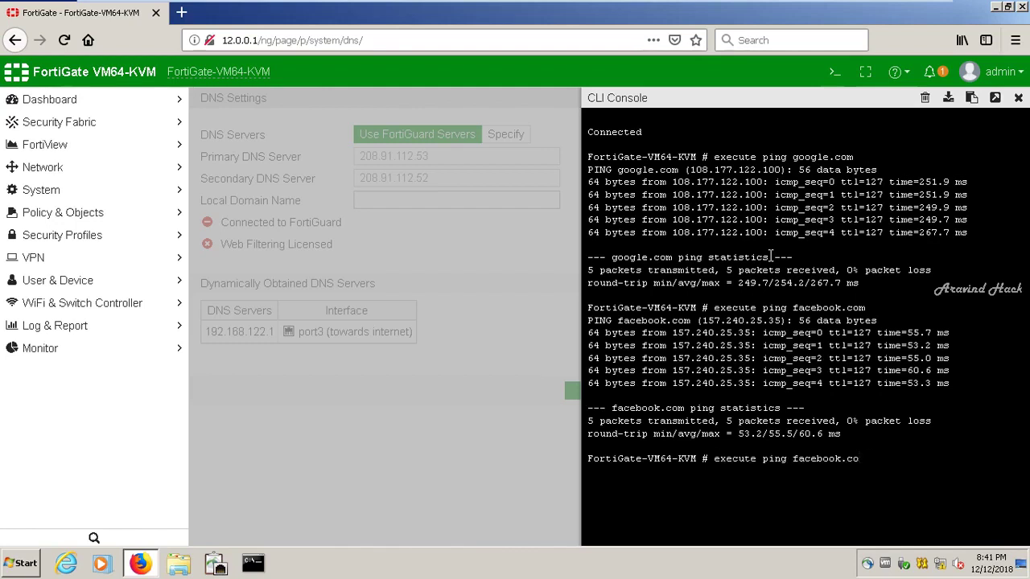
key(BackSpace)
text(hackthissite.org)
key(Return)
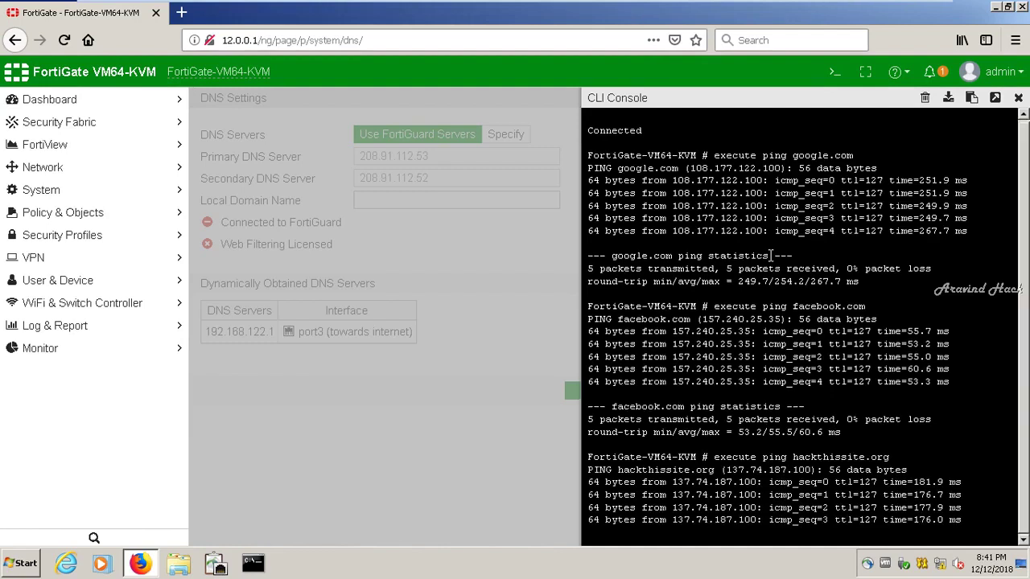
mouse_move(910, 8)
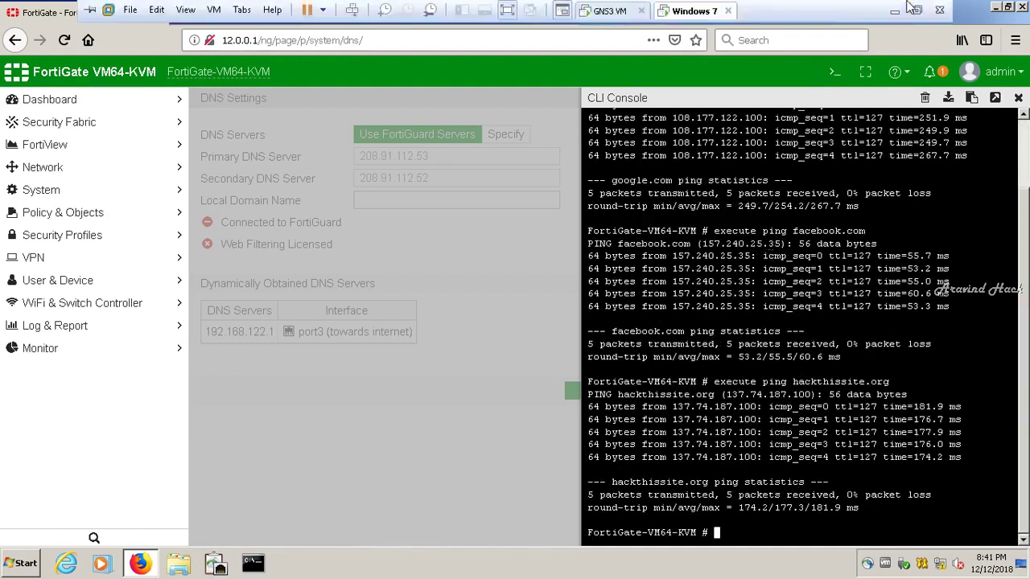
click(895, 11)
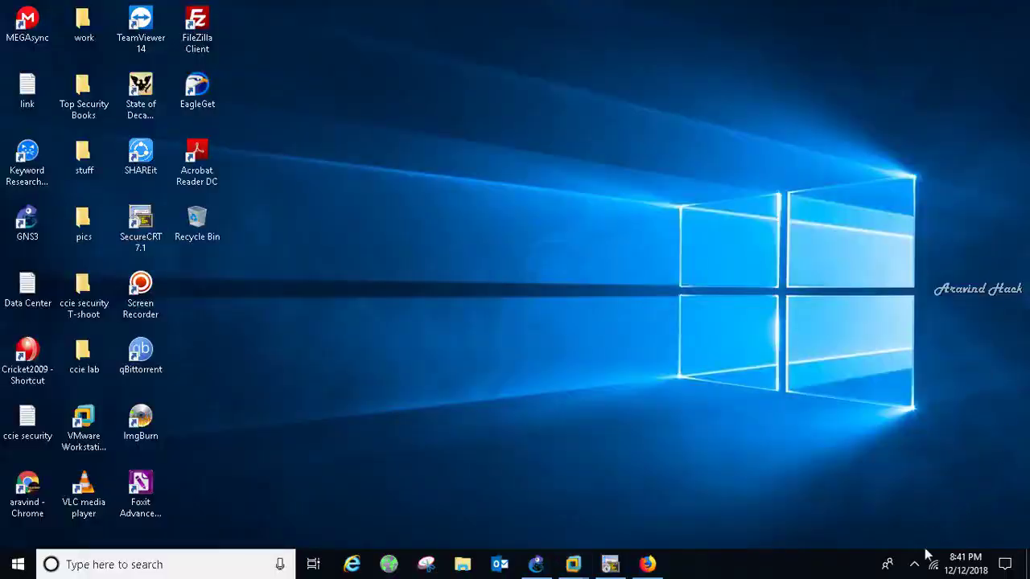
Adjust the screen recorder from the notification area and switch to the Windows 7 VM
click(914, 563)
click(904, 503)
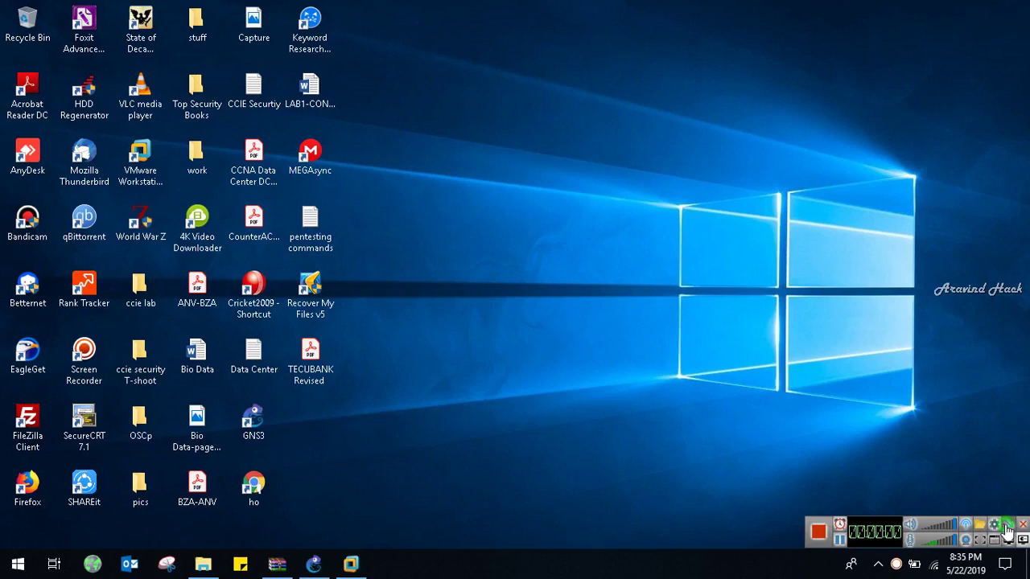
click(1007, 533)
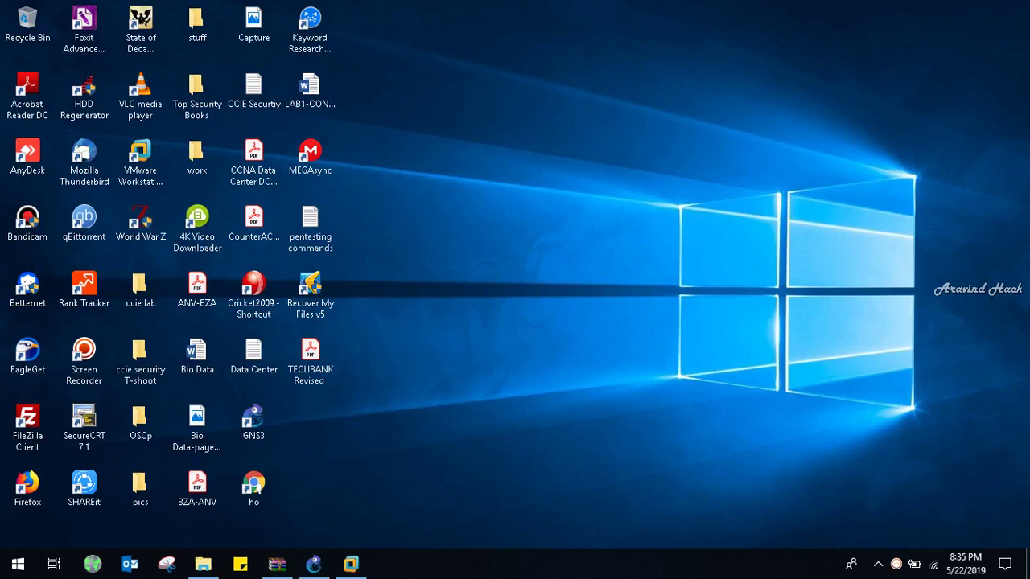
click(351, 563)
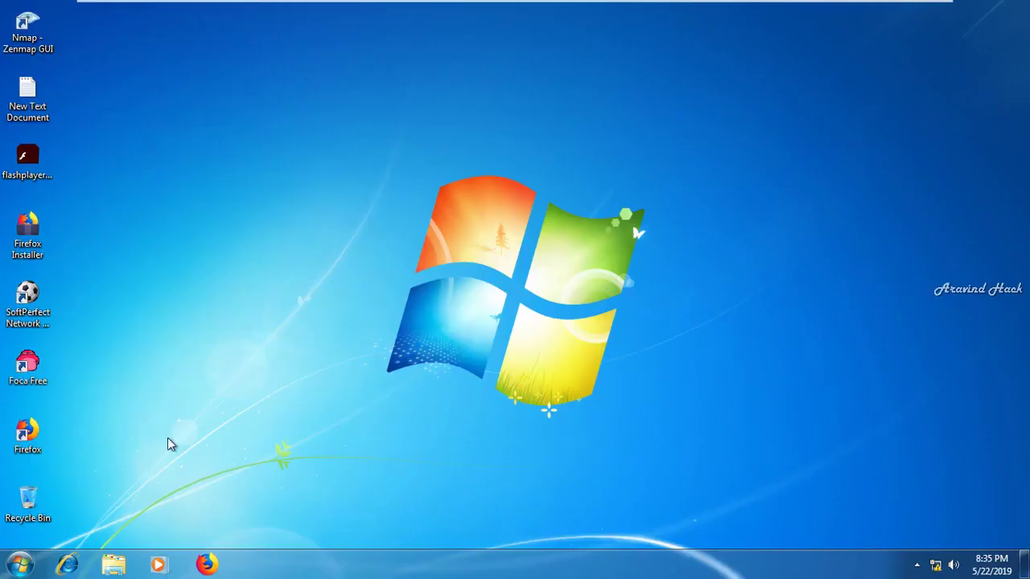
Run ipconfig from C:\ in Command Prompt to see 12.0.0.55/255.0.0.0, then minimize the VM
key(super+r)
key(Return)
text(cd\)
key(Return)
text(ipco)
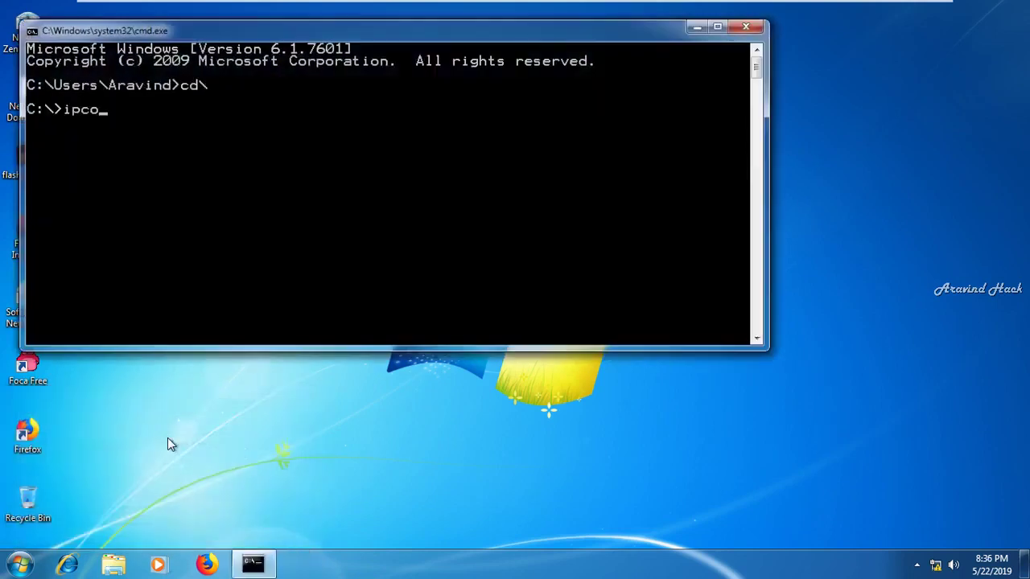
text(nfig)
key(Return)
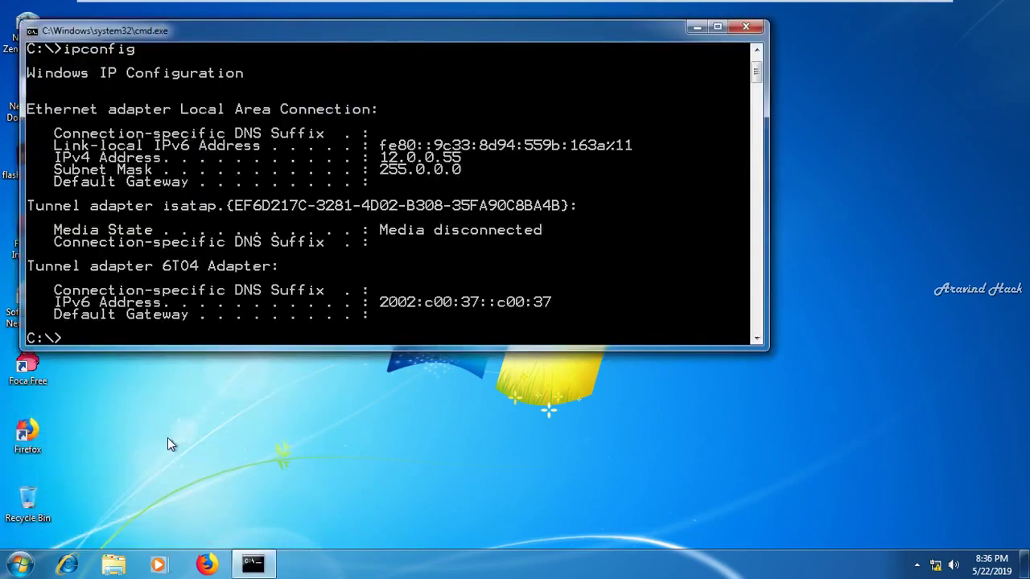
mouse_move(799, 6)
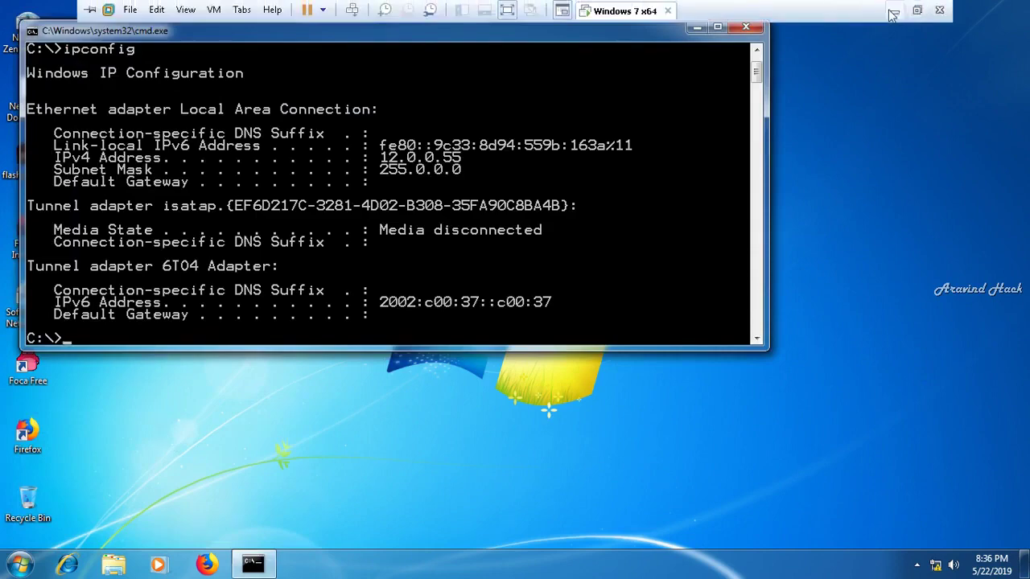
click(894, 6)
Open the FortiGate console from the GNS3 topology and log in as admin
click(314, 564)
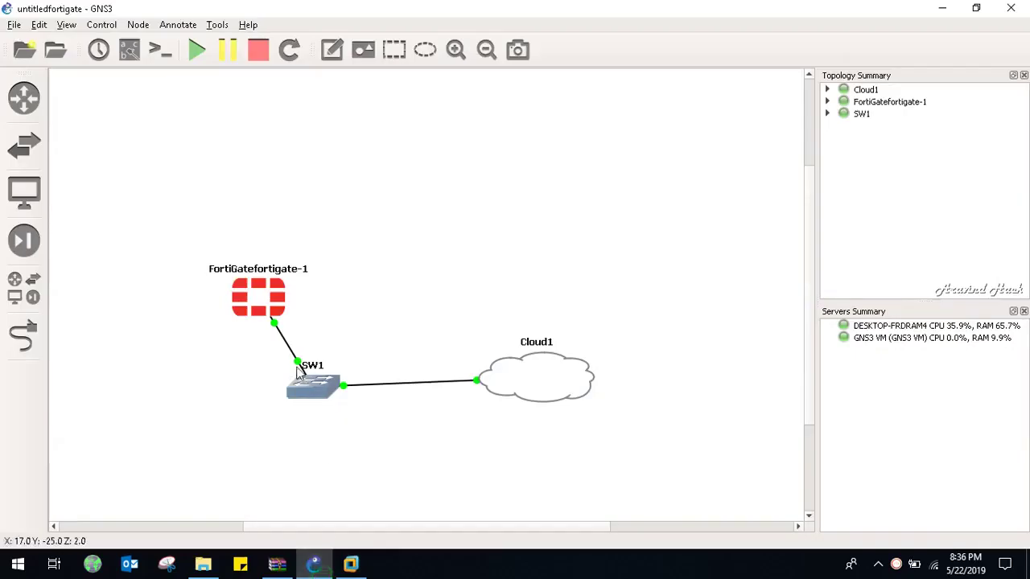
double_click(273, 300)
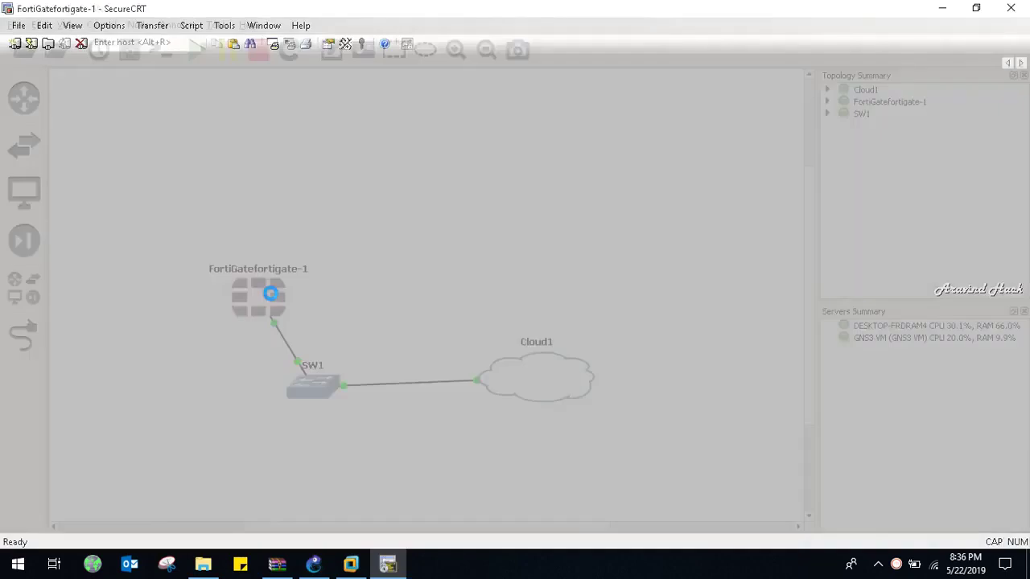
text(admin)
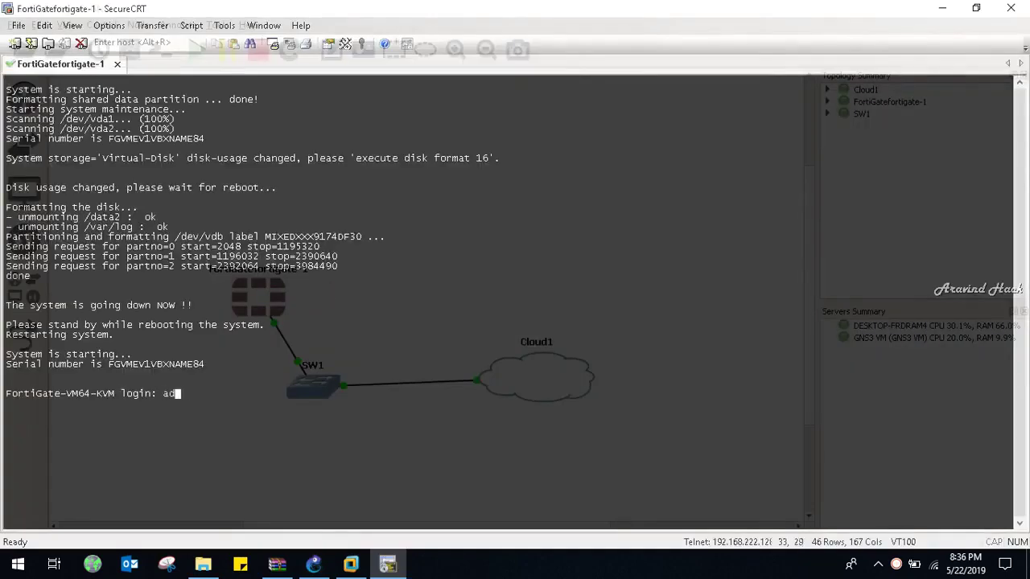
key(Return)
key(Return)
key(Return)
key(Return)
key(Return)
key(Return)
key(Return)
key(Return)
key(Return)
key(Return)
key(Return)
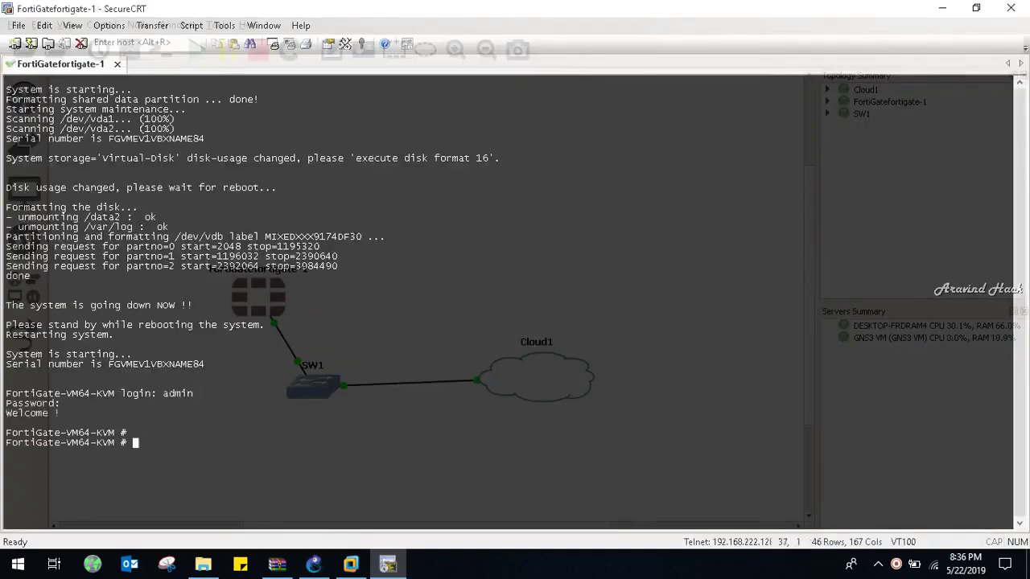
key(Return)
Under config system interface, set port2's IP to 12.0.0.1 255.0.0.0 and begin its allowaccess list
text(config )
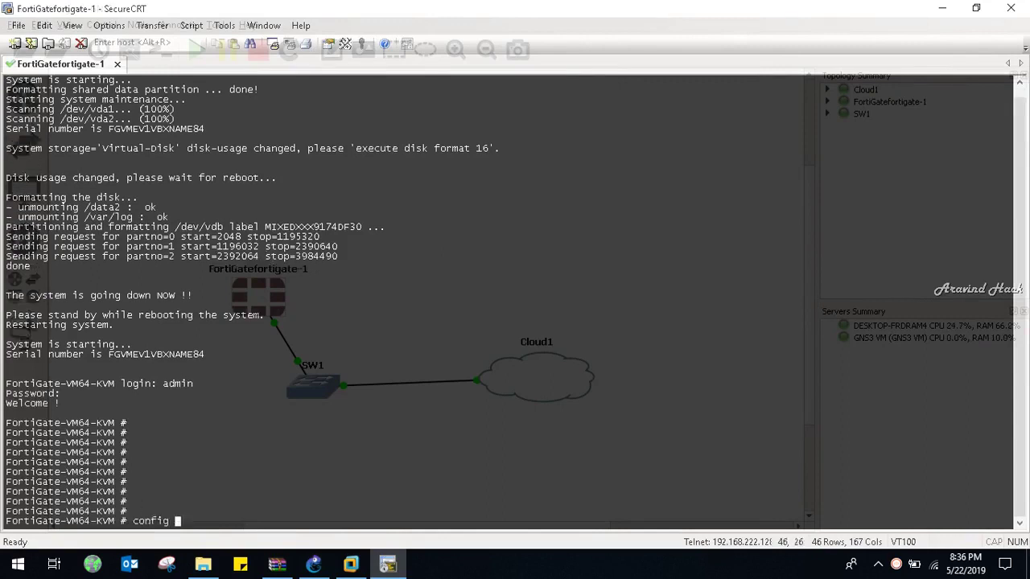
text(system interface)
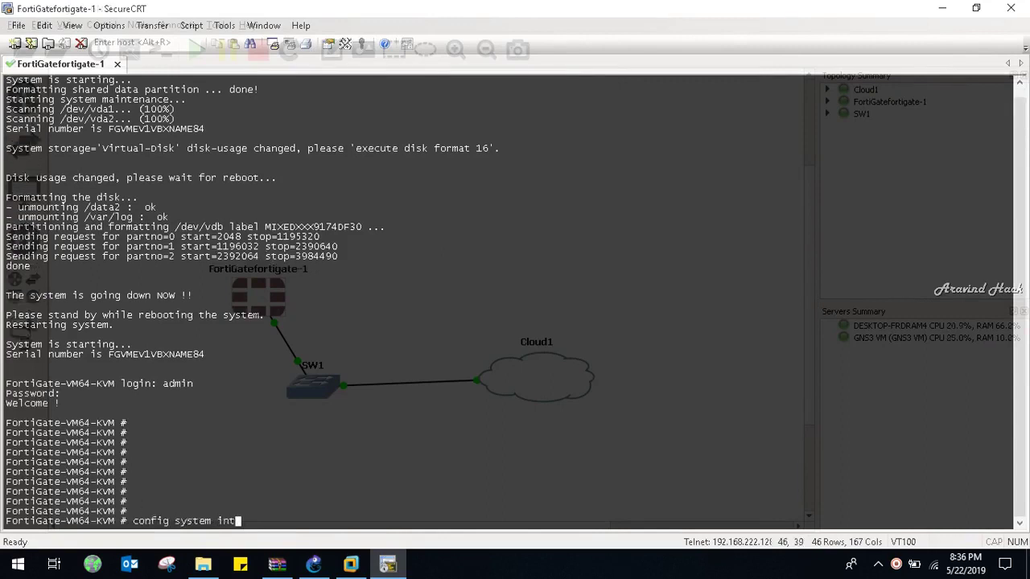
key(Return)
key(Return)
key(Return)
key(Return)
text(ed)
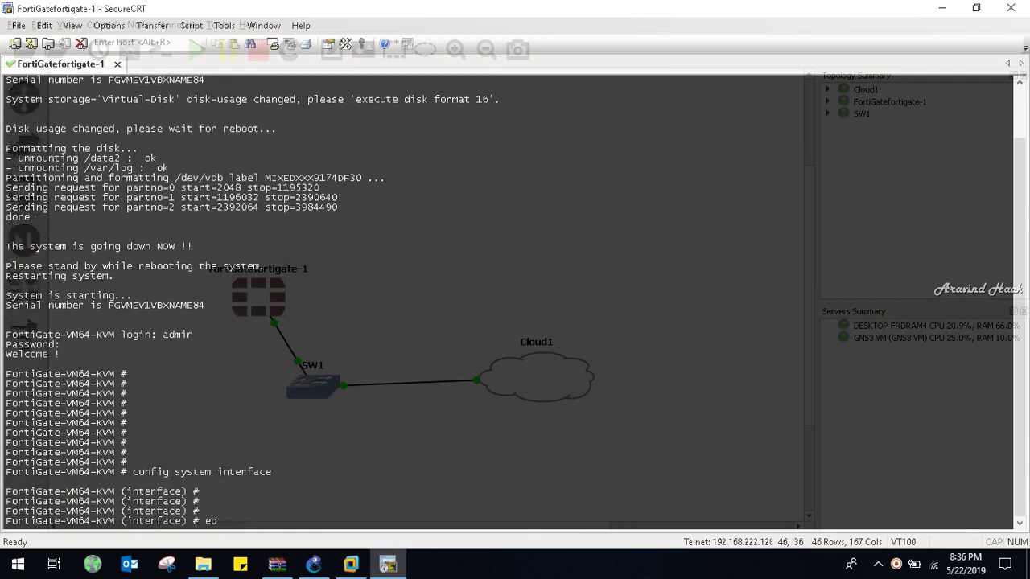
text(it port1por)
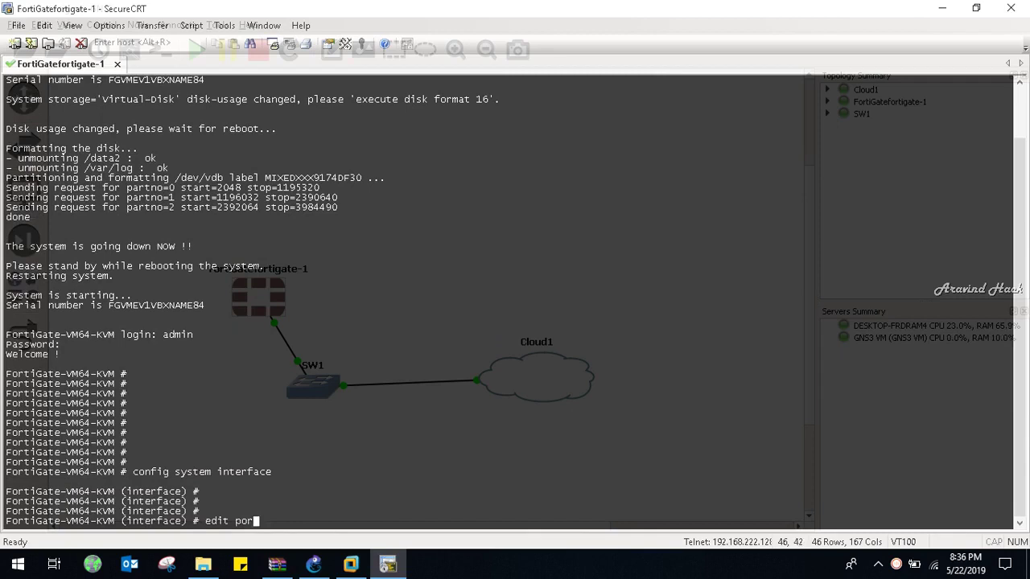
text(t2)
key(Return)
key(Return)
key(Return)
key(Return)
key(Return)
key(Return)
key(Return)
key(Return)
key(Return)
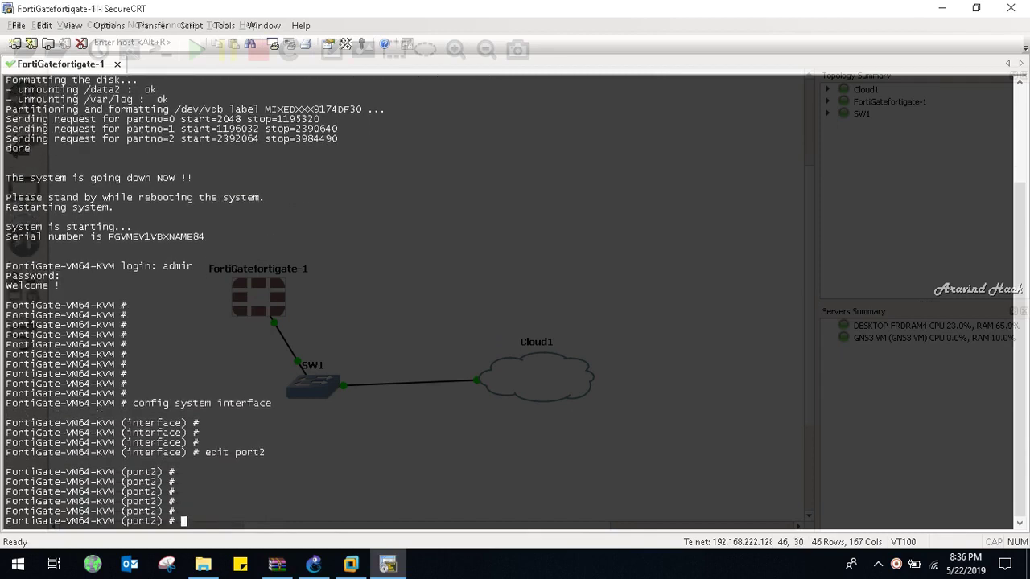
key(Return)
key(Return)
text(set ip add)
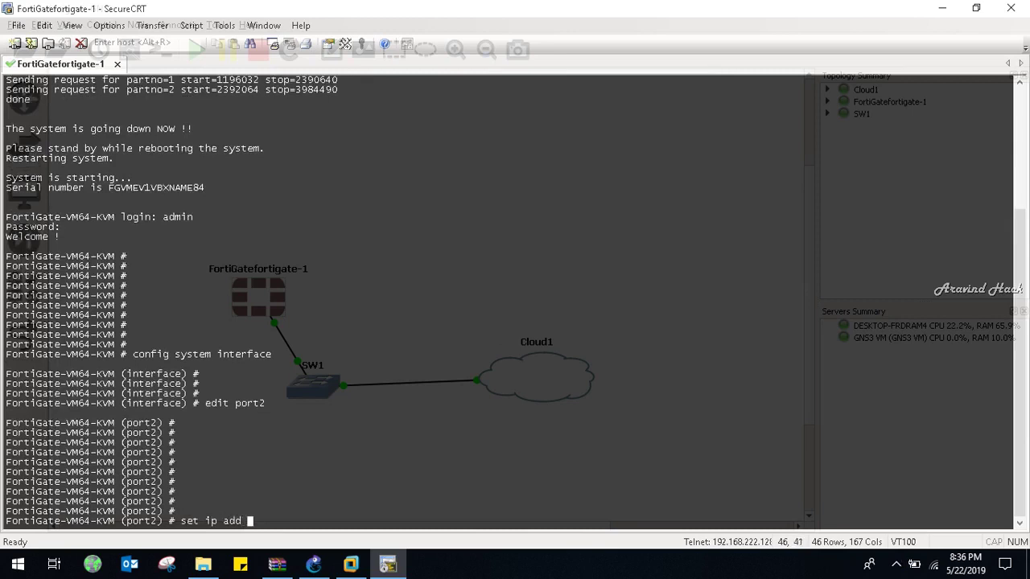
key(BackSpace)
key(BackSpace)
key(BackSpace)
key(BackSpace)
key(question)
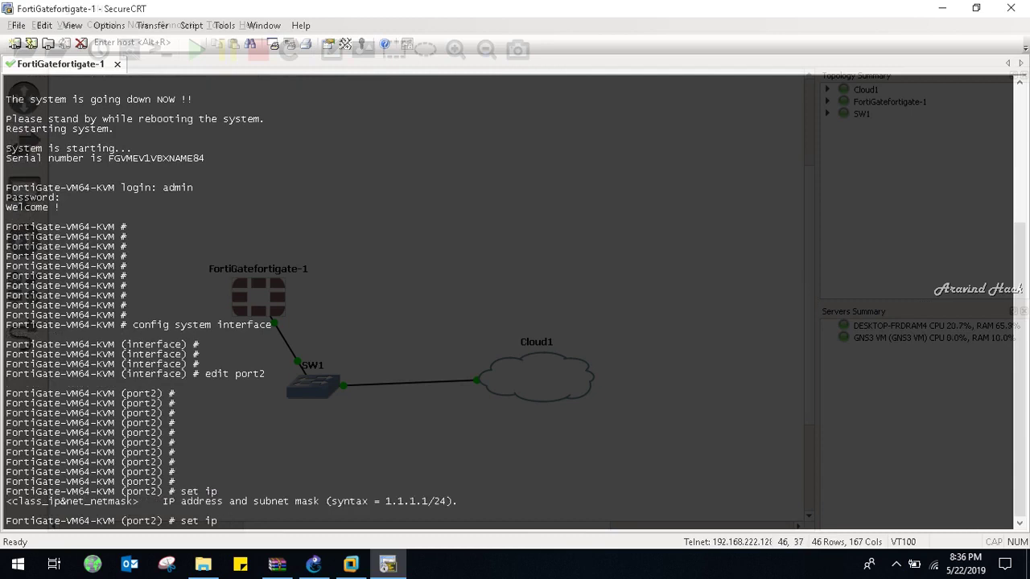
text(12.0.0.1 255.0.0.0 ?)
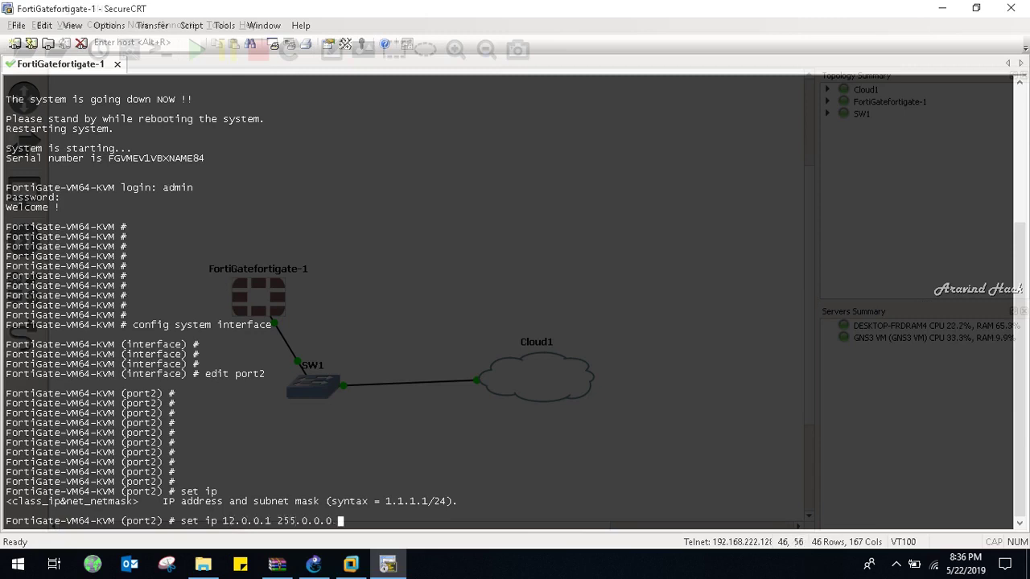
key(Return)
key(Return)
key(Return)
key(Return)
key(Return)
key(Return)
key(Return)
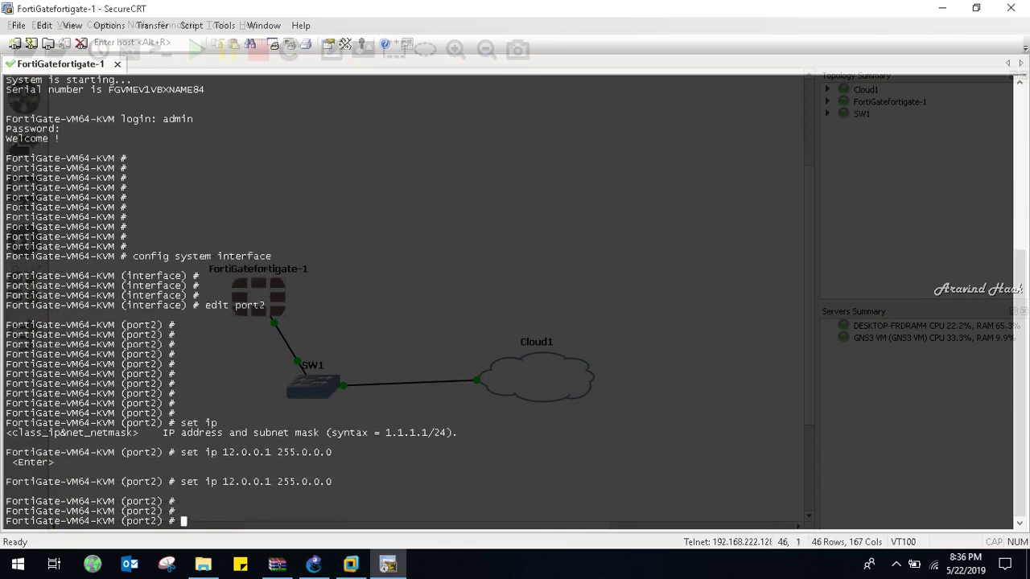
text(set a)
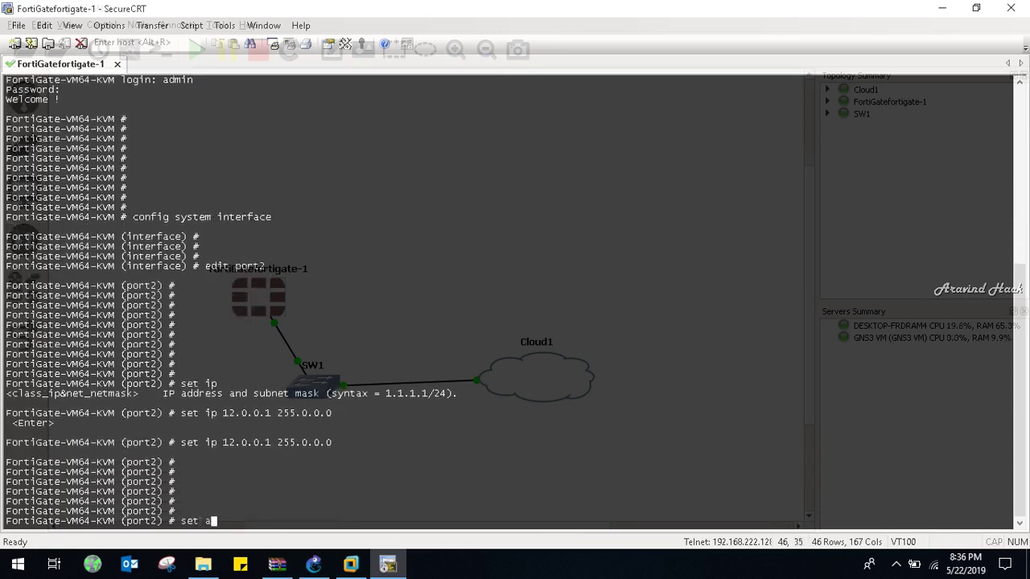
text(llowaccess )
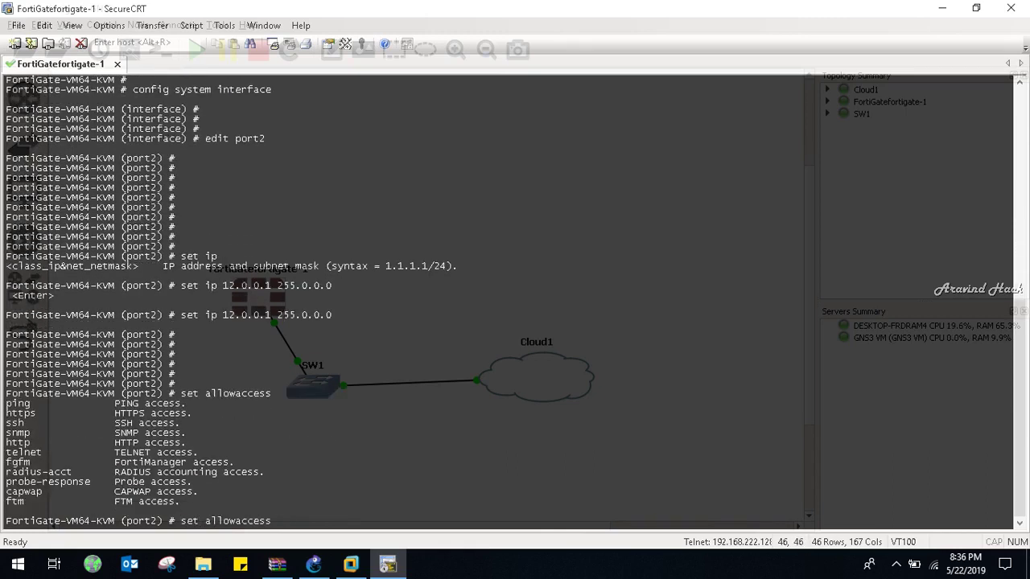
text(?ping https)
Complete port2's allowaccess list as ping, http, fgfm, ftm and ssh and apply it
key(BackSpace)
key(BackSpace)
key(BackSpace)
text(tps)
key(BackSpace)
key(BackSpace)
key(BackSpace)
key(BackSpace)
key(BackSpace)
text(http)
key(question)
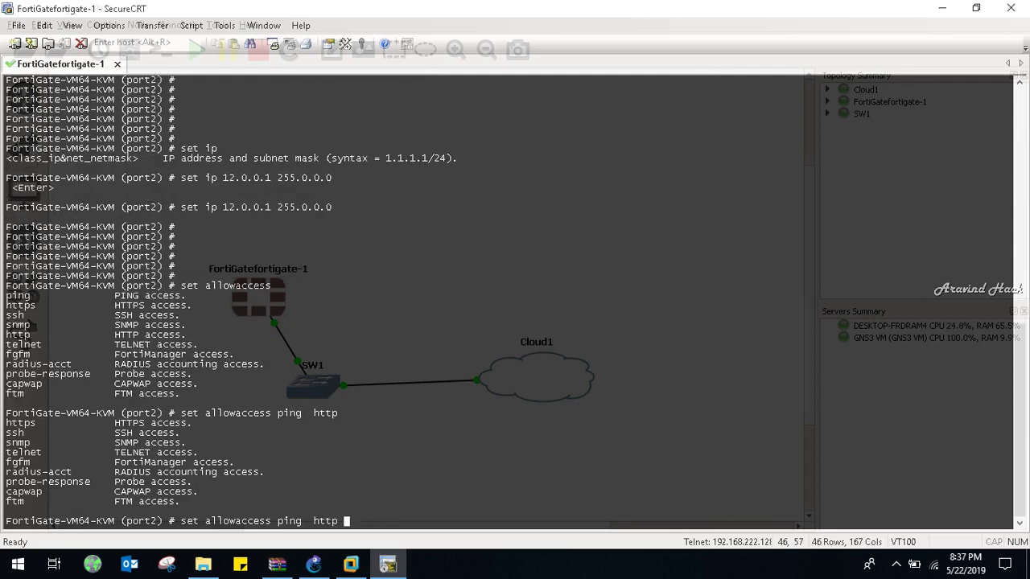
text(fgfm ftm)
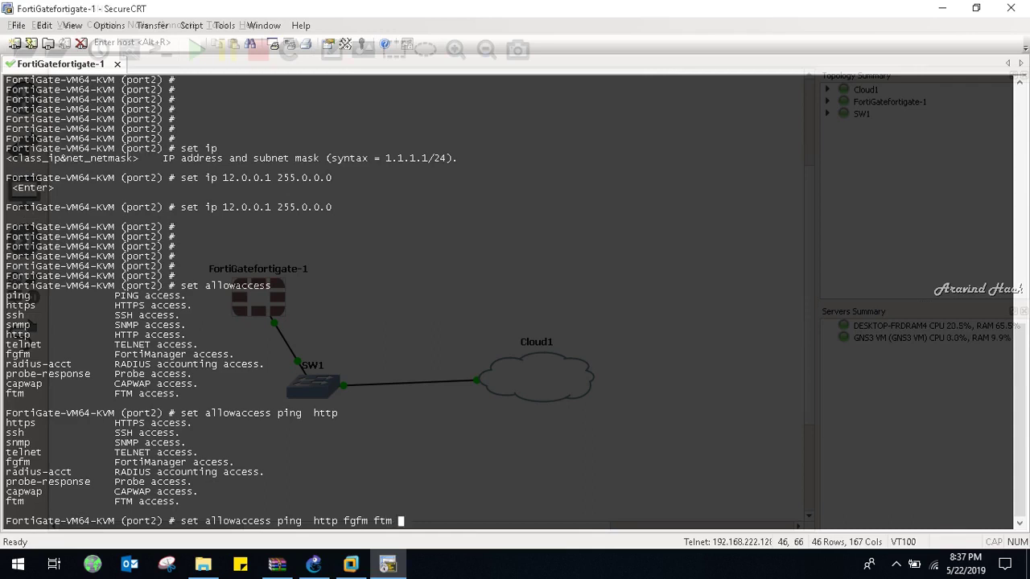
text(ssh)
key(Return)
key(Return)
key(Return)
key(Return)
key(Return)
key(Return)
key(Return)
key(Return)
key(Return)
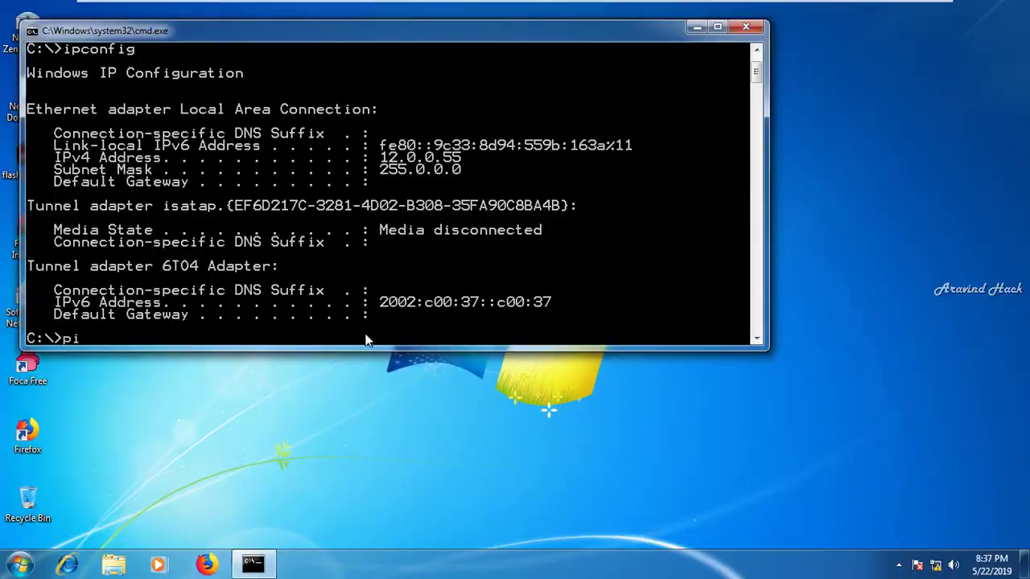
Ping 12.0.0.1 once, then continuously with -t, and minimize the Windows 7 VM
text(12.0.0.1)
key(Return)
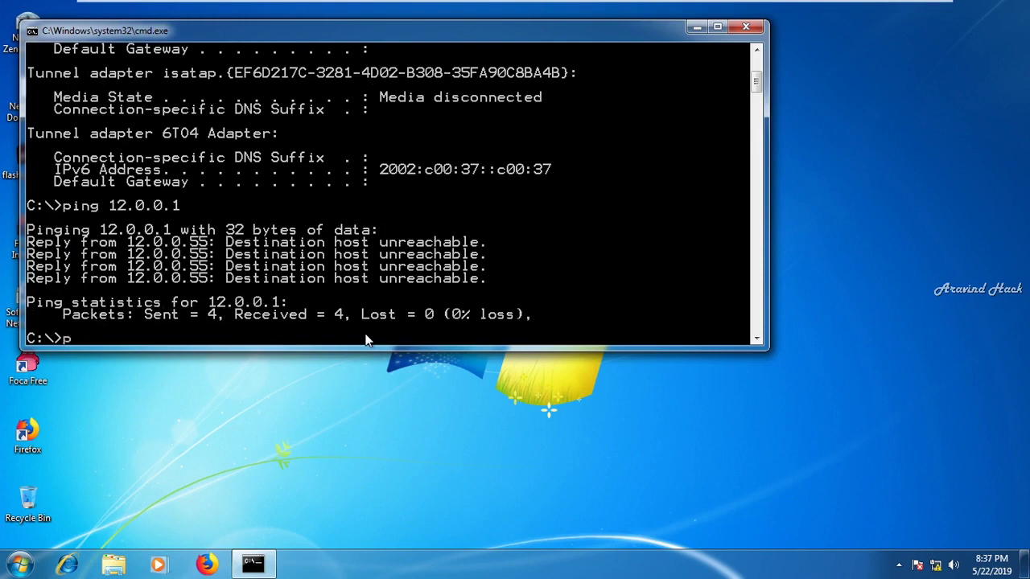
text(12.0.0.1 -t)
key(Return)
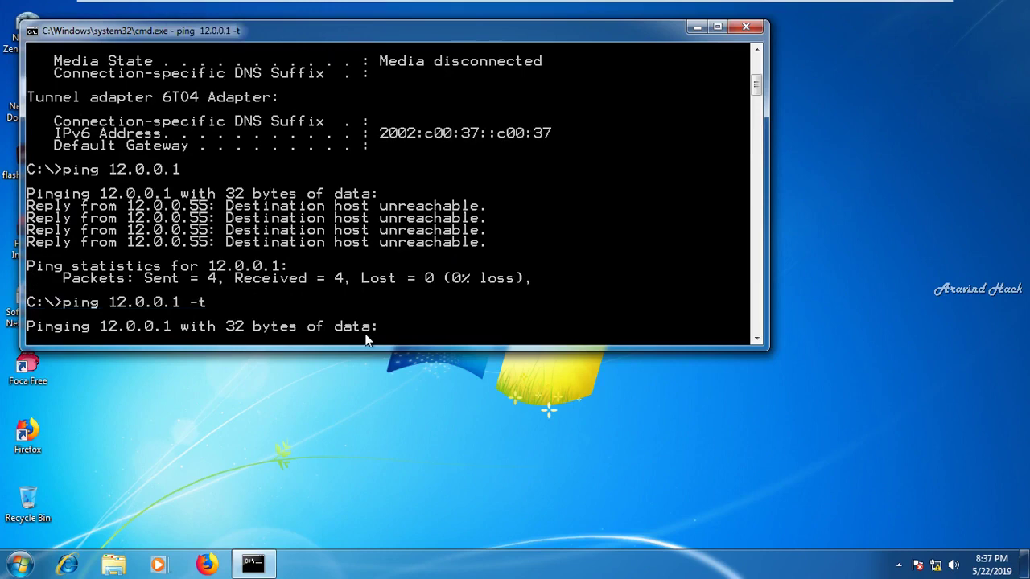
click(896, 9)
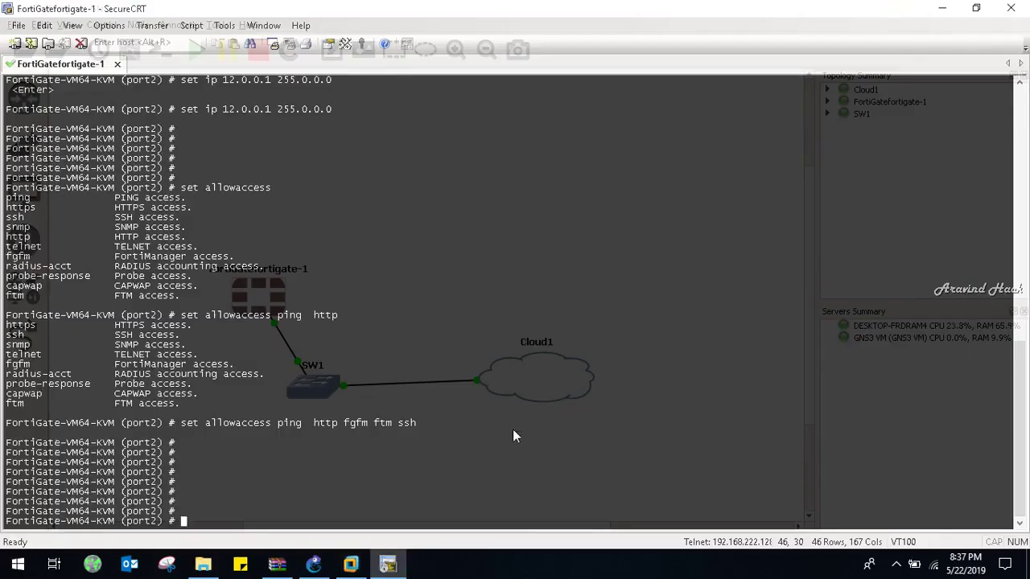
Minimize SecureCRT, show interface labels on the GNS3 links, and return to the Windows 7 VM
click(942, 8)
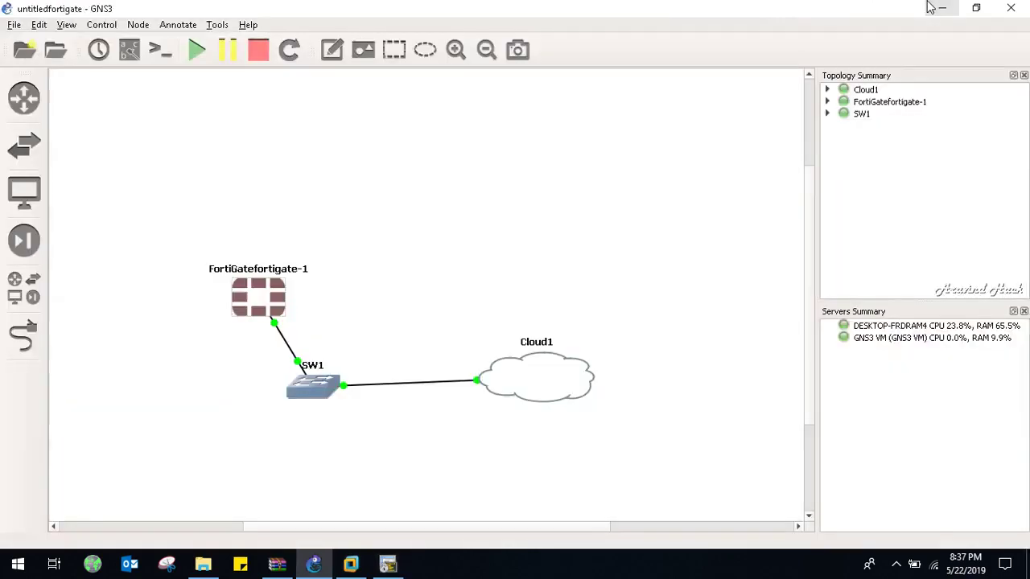
click(129, 50)
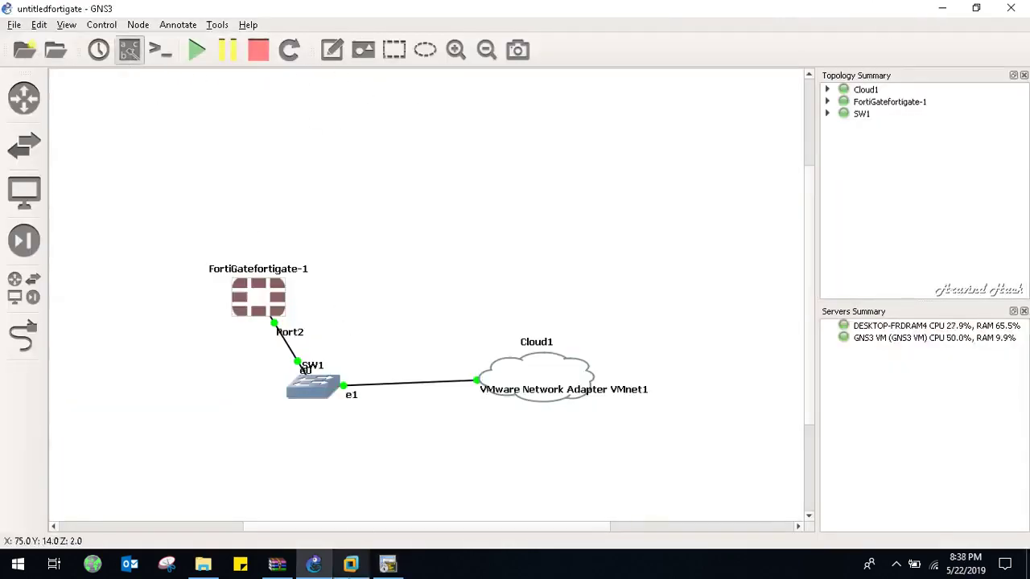
click(351, 564)
Confirm in VM Settings that the network adapter is Custom VMnet1 (Host-only), then open the Start menu
mouse_move(576, 7)
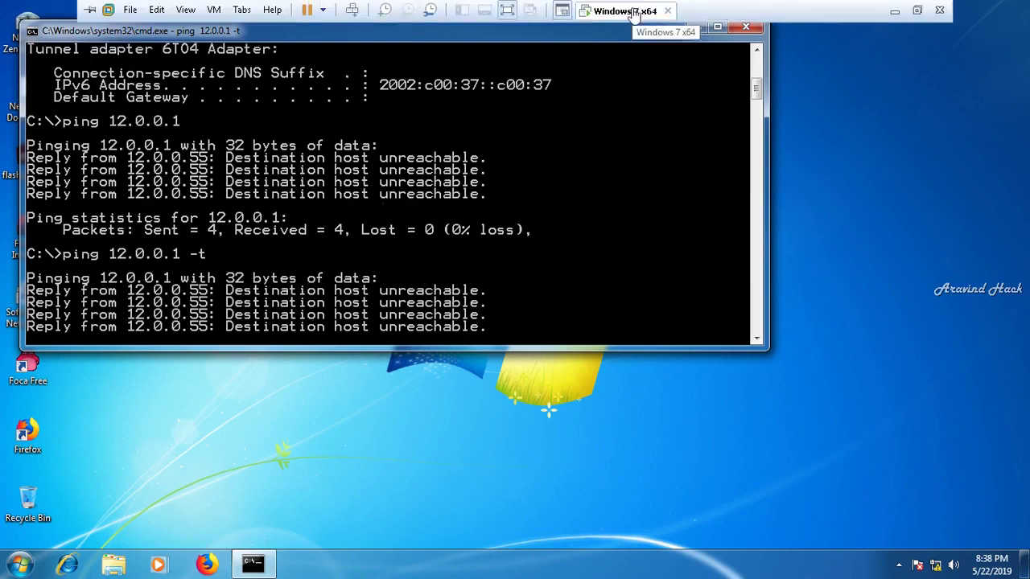
click(635, 11)
click(676, 211)
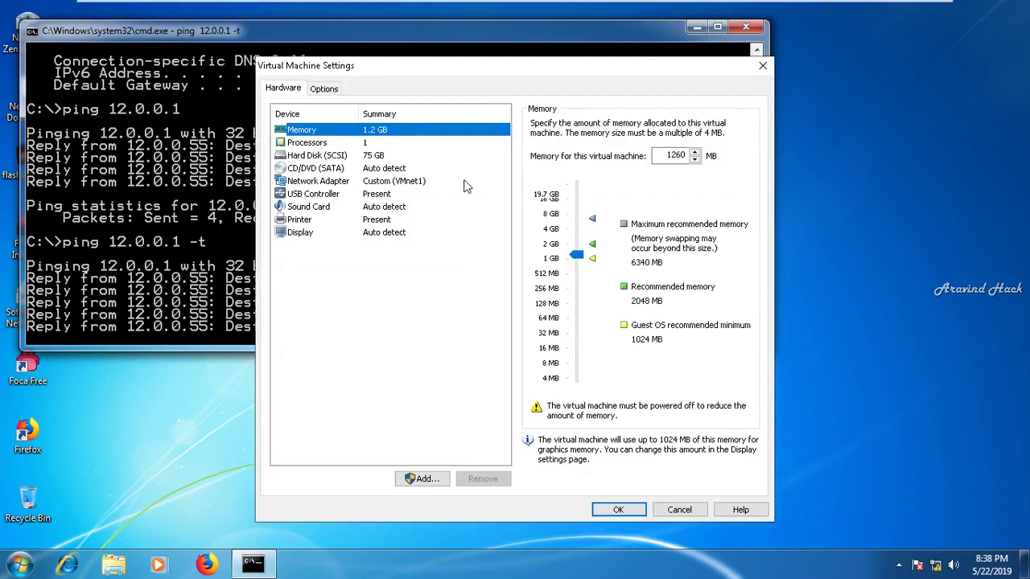
click(414, 182)
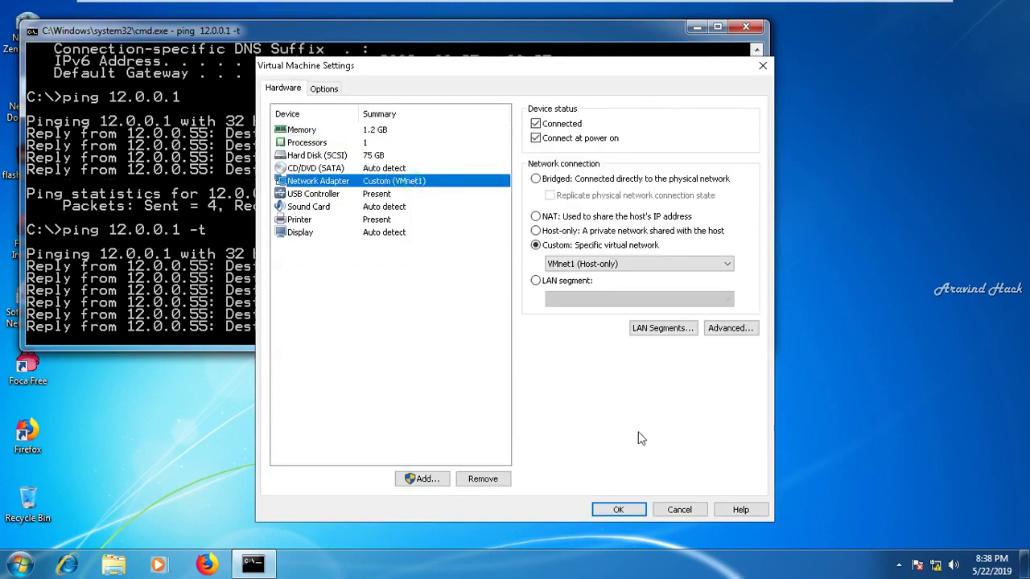
click(618, 510)
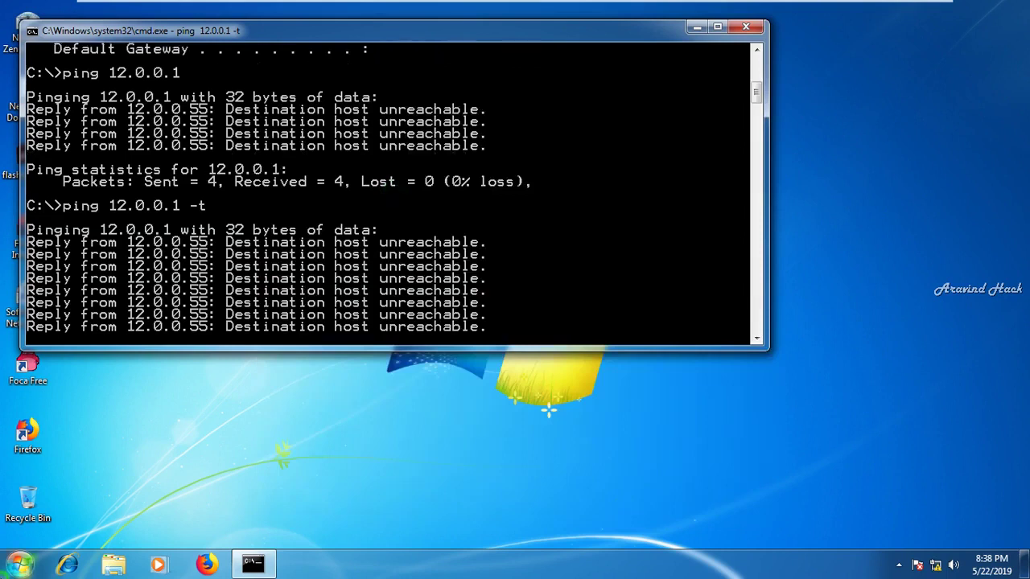
click(19, 564)
Launch Windows Firewall with Advanced Security by searching 'windows firew' and bring it forward
text(win)
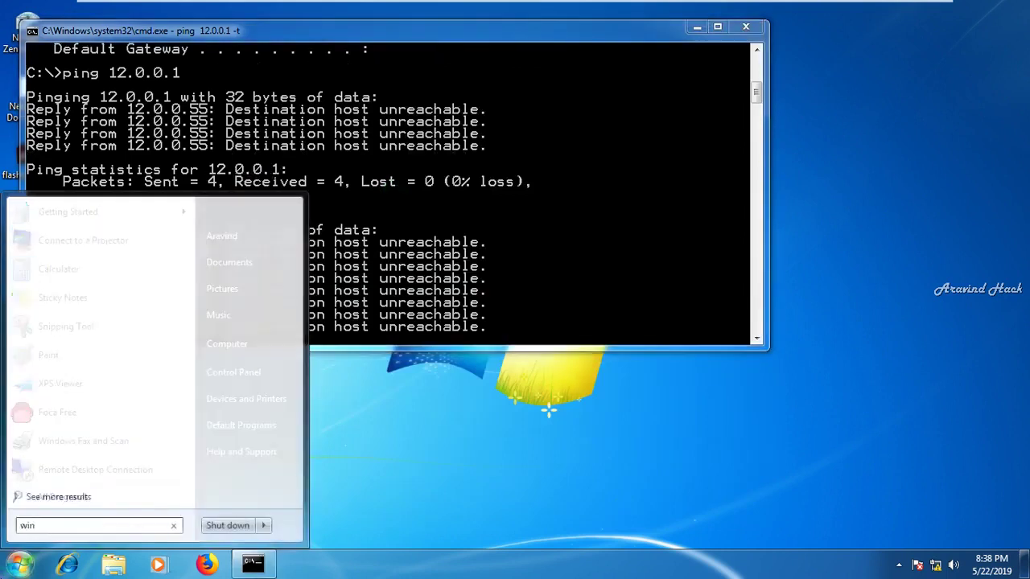
text(dows firew)
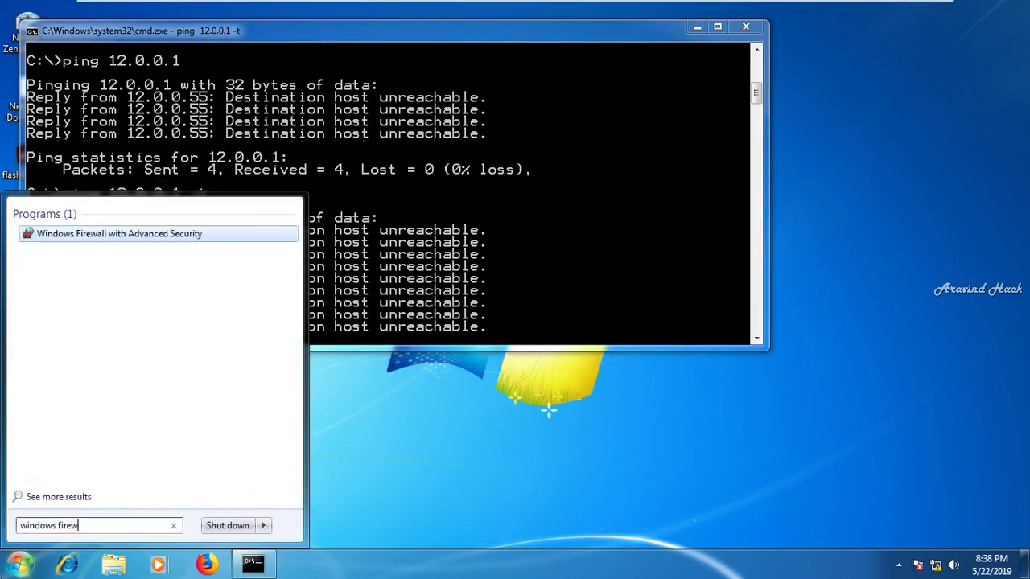
key(Return)
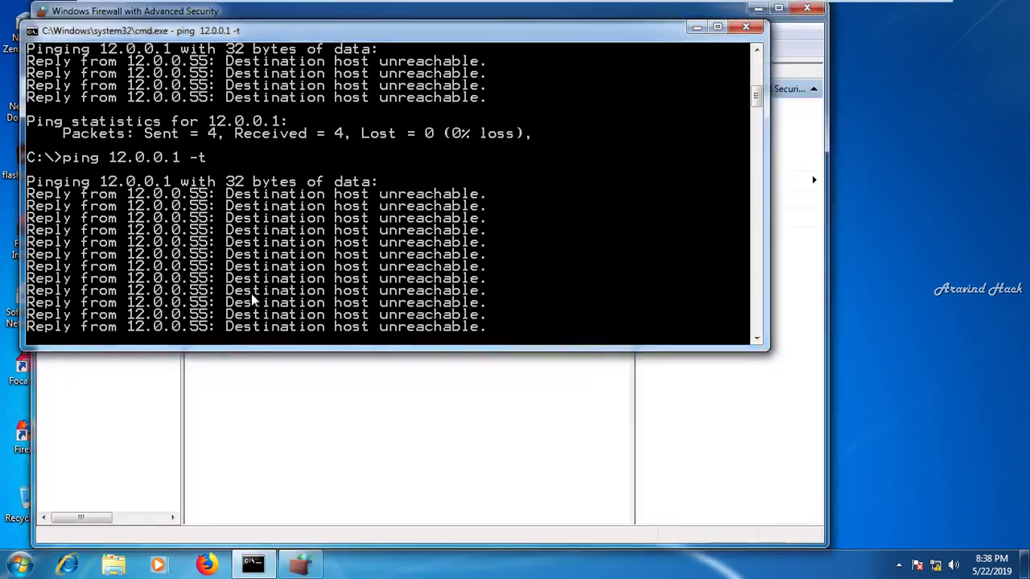
click(304, 398)
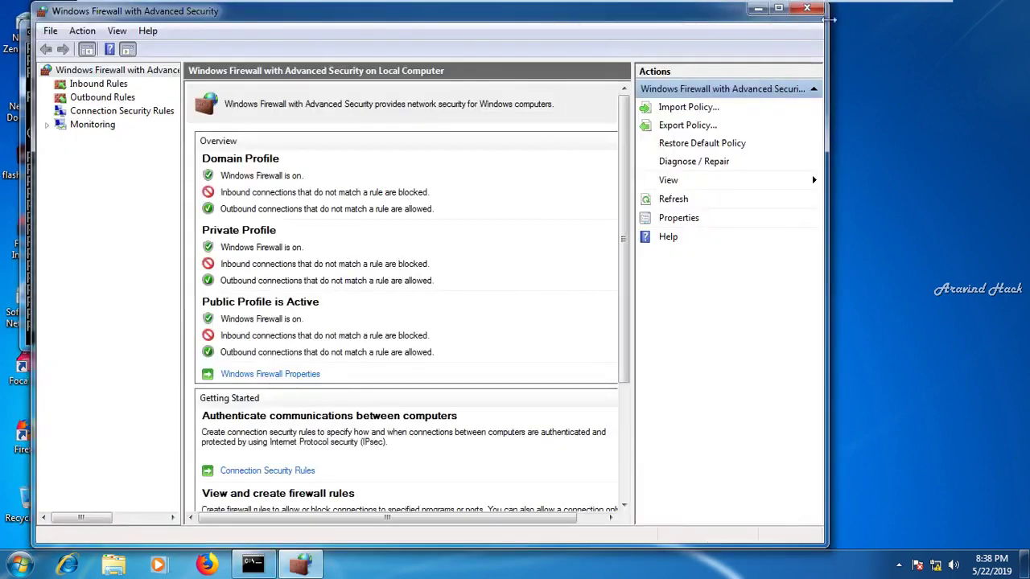
Close the advanced firewall console and open Windows Firewall under Control Panel's System and Security
click(807, 8)
click(17, 564)
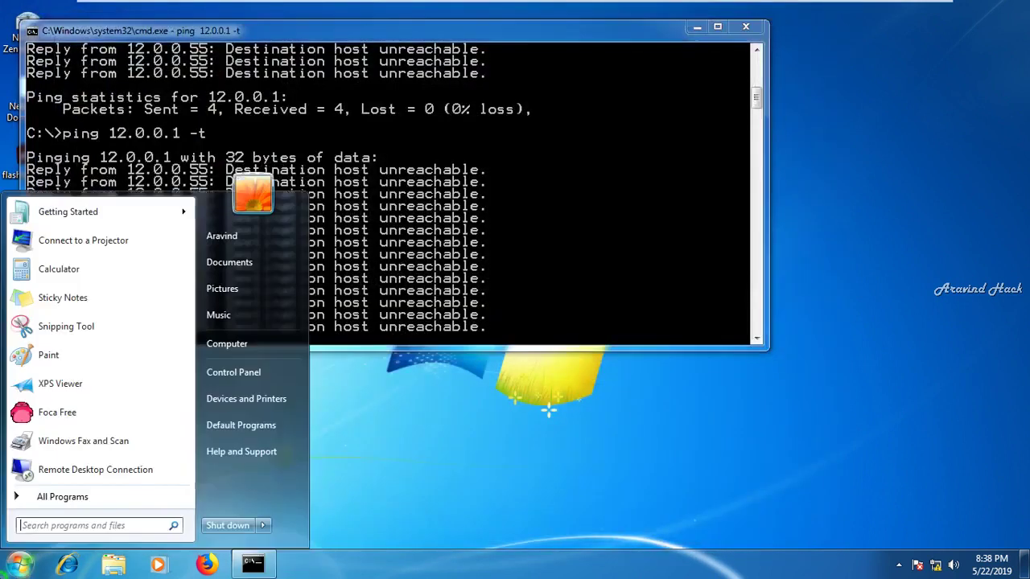
click(275, 378)
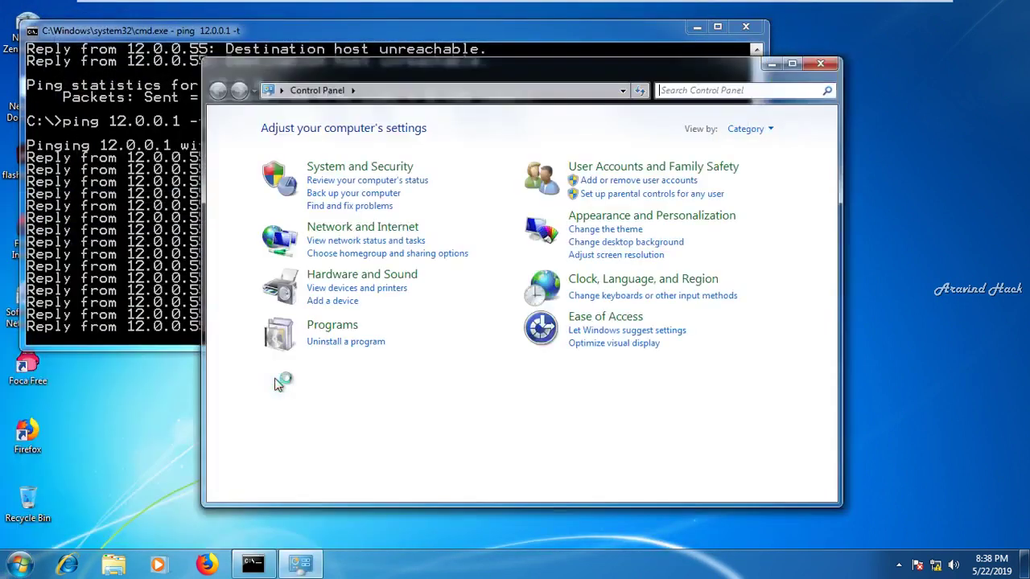
click(376, 175)
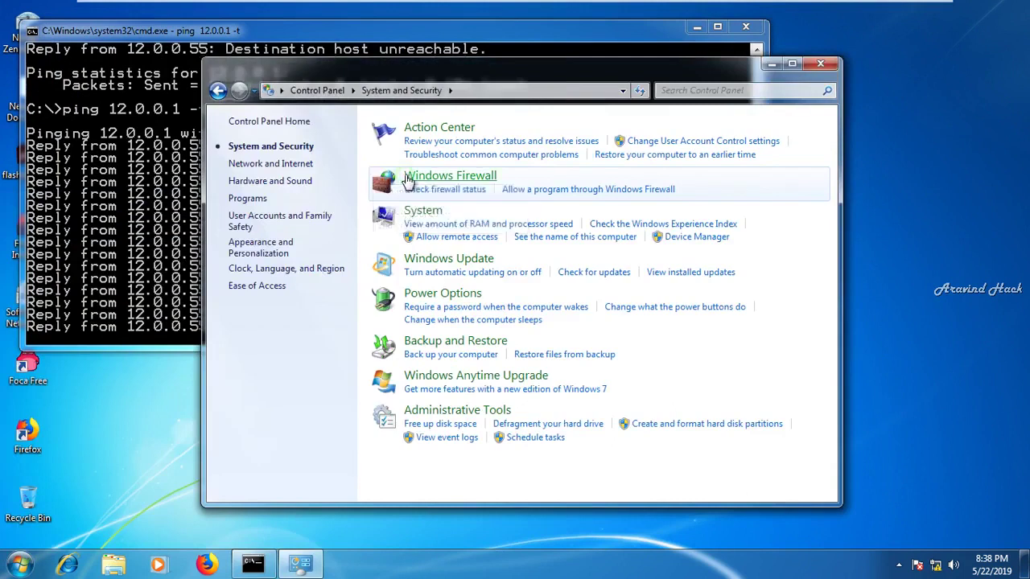
click(408, 178)
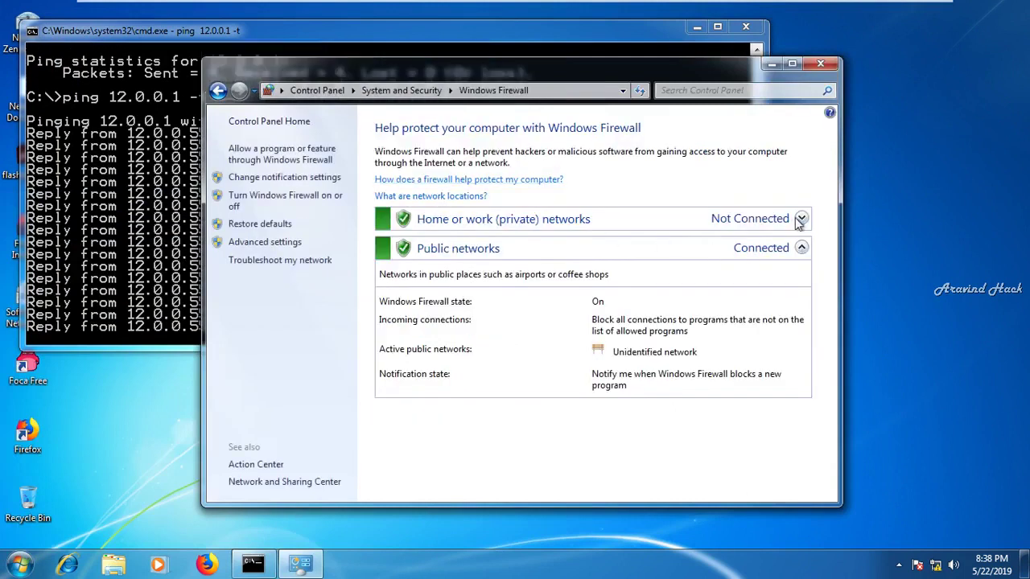
Turn Windows Firewall off for both private and public networks and close the window
click(795, 218)
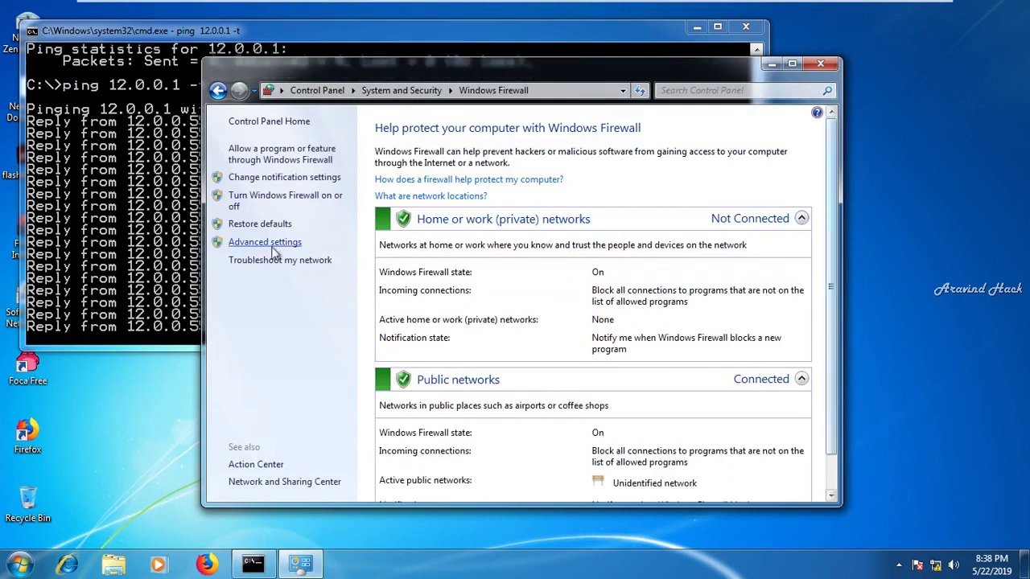
click(262, 203)
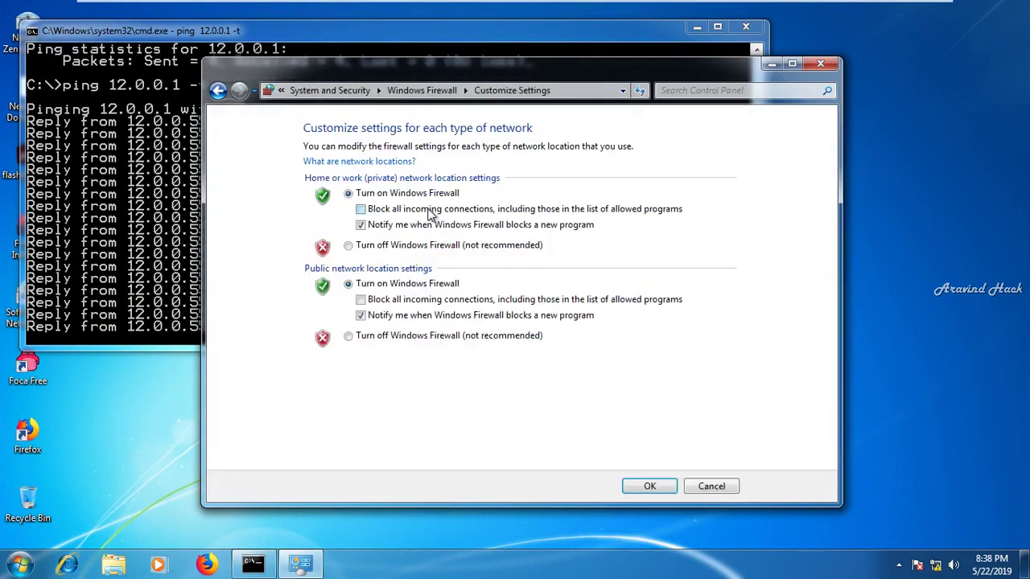
click(397, 243)
click(372, 336)
click(634, 487)
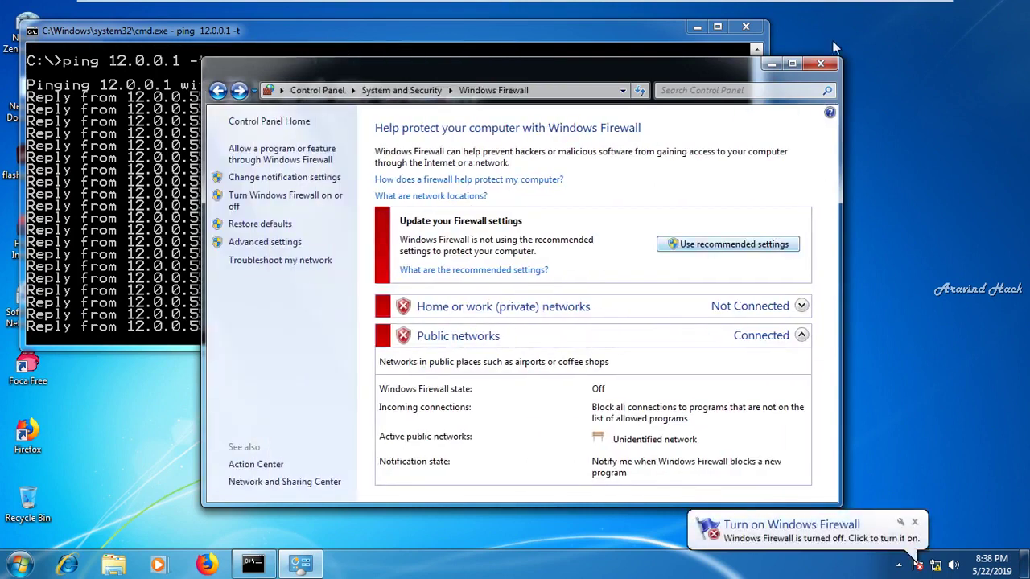
click(821, 62)
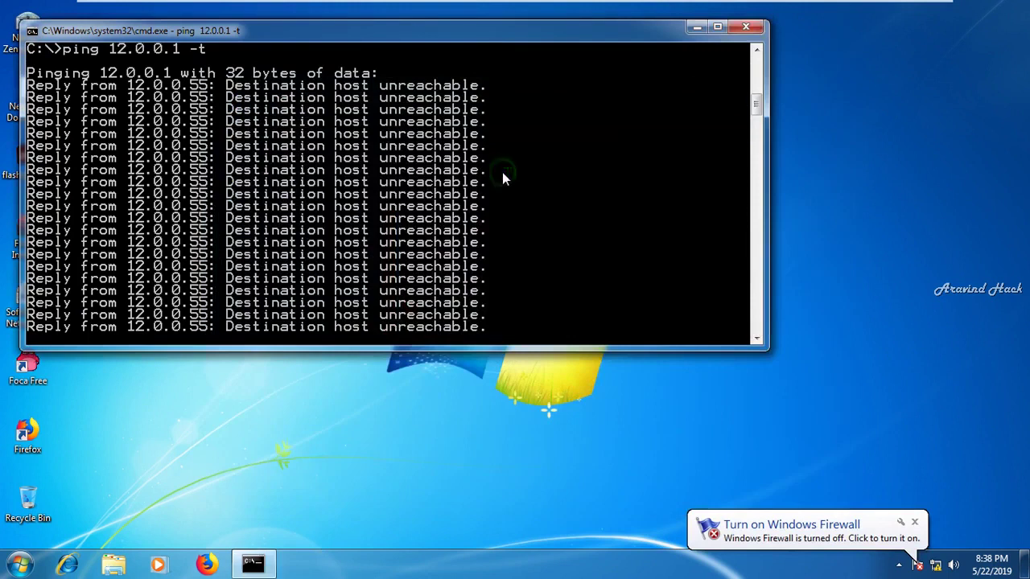
Stop the continuous ping in Command Prompt
key(ctrl+c)
key(ctrl+z)
key(Return)
key(Return)
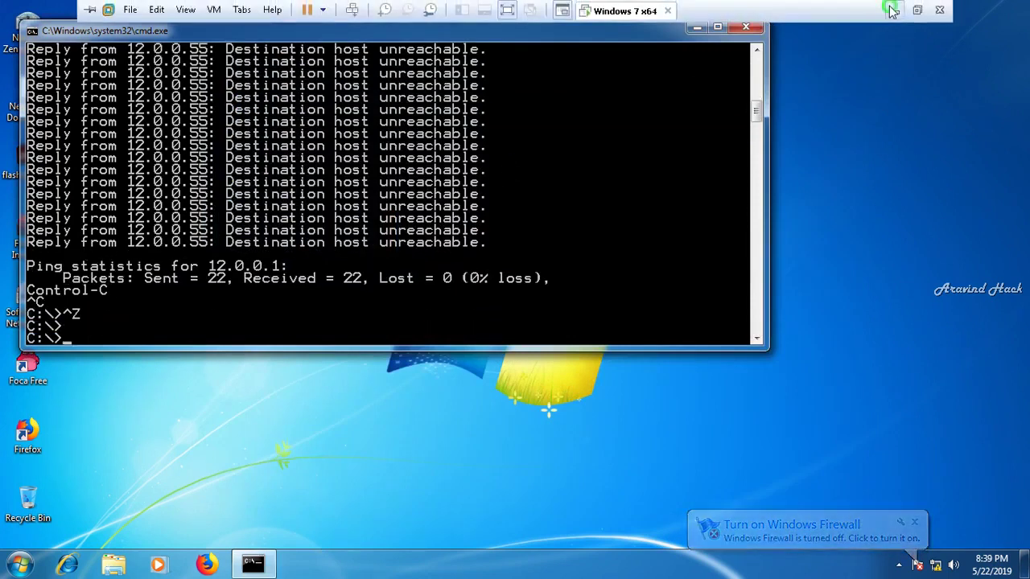
In the FortiGate console, leave port2 config with exit and end, then show system interface port2
click(893, 10)
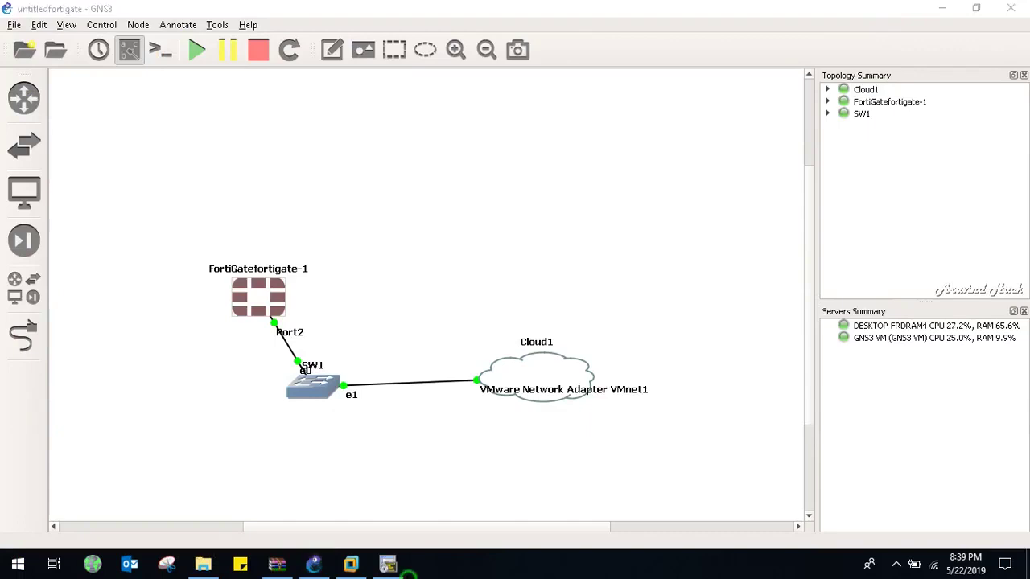
click(388, 564)
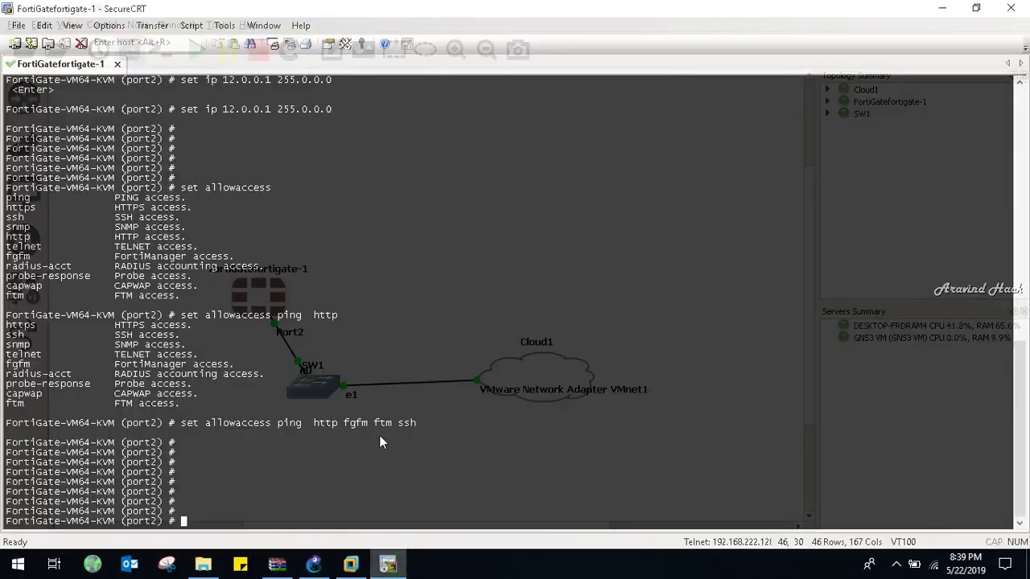
key(Return)
key(Return)
text(exit)
key(Return)
key(Return)
key(Return)
key(Return)
key(Return)
text(end)
key(Return)
key(Return)
key(Return)
key(Return)
key(Return)
key(Return)
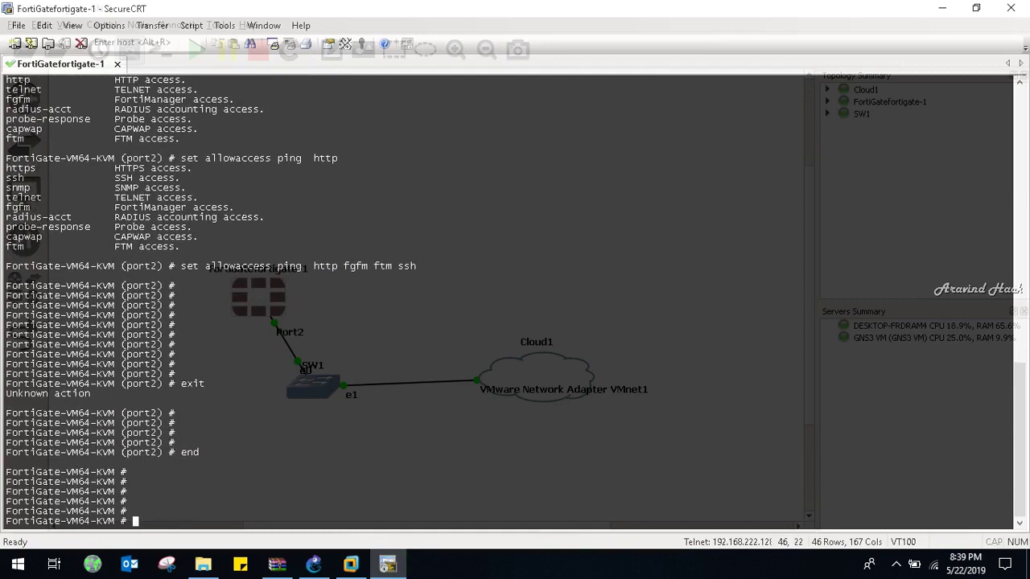
text(show system interface port2)
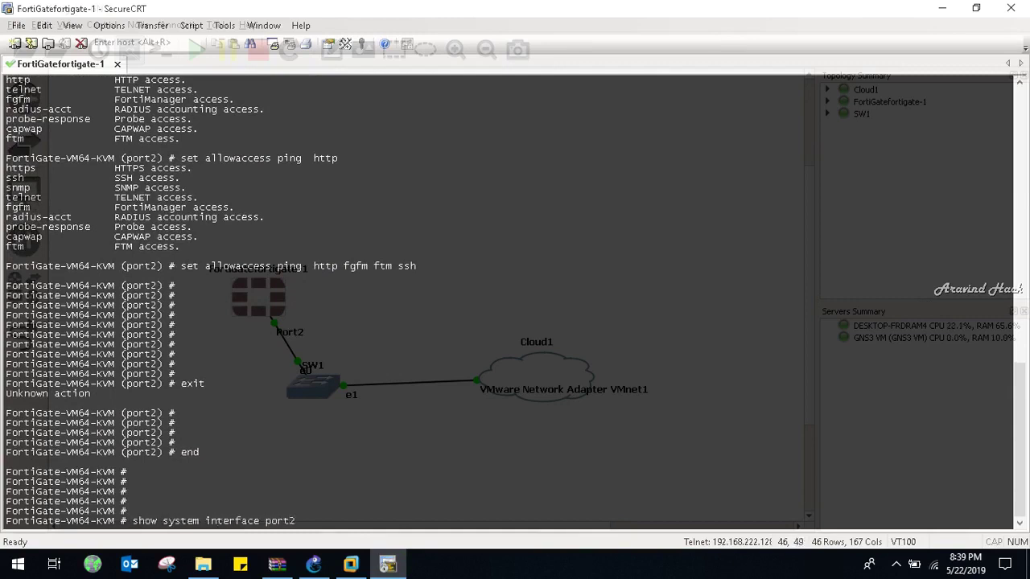
key(Return)
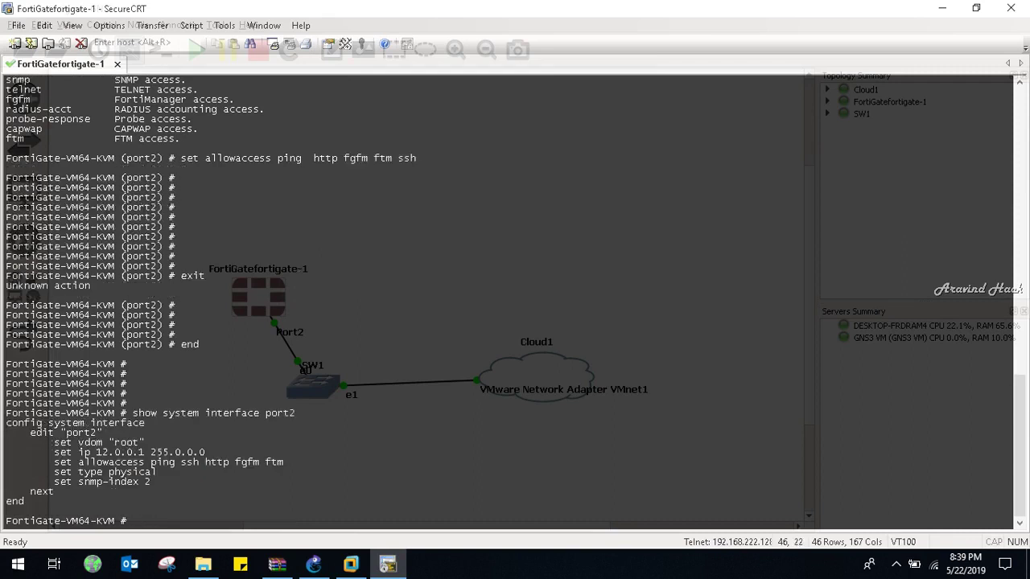
Try pinging 12.0.0.55 and plain ping from the FortiGate CLI; both are rejected
text(ping 12.0.0.555)
key(Left)
key(Return)
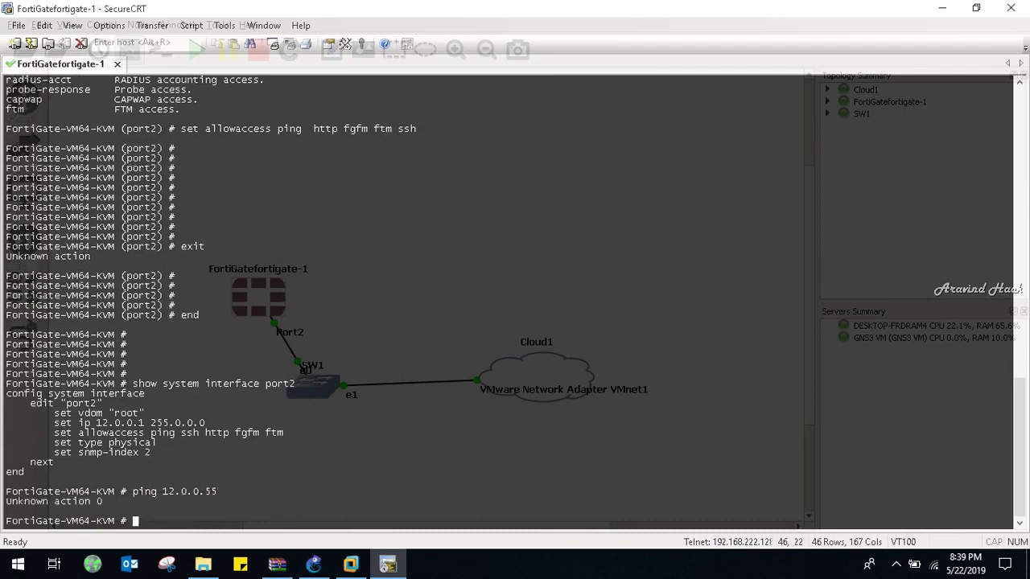
key(Up)
key(Return)
key(Up)
key(BackSpace)
key(BackSpace)
key(BackSpace)
key(BackSpace)
key(BackSpace)
key(BackSpace)
key(BackSpace)
key(BackSpace)
key(BackSpace)
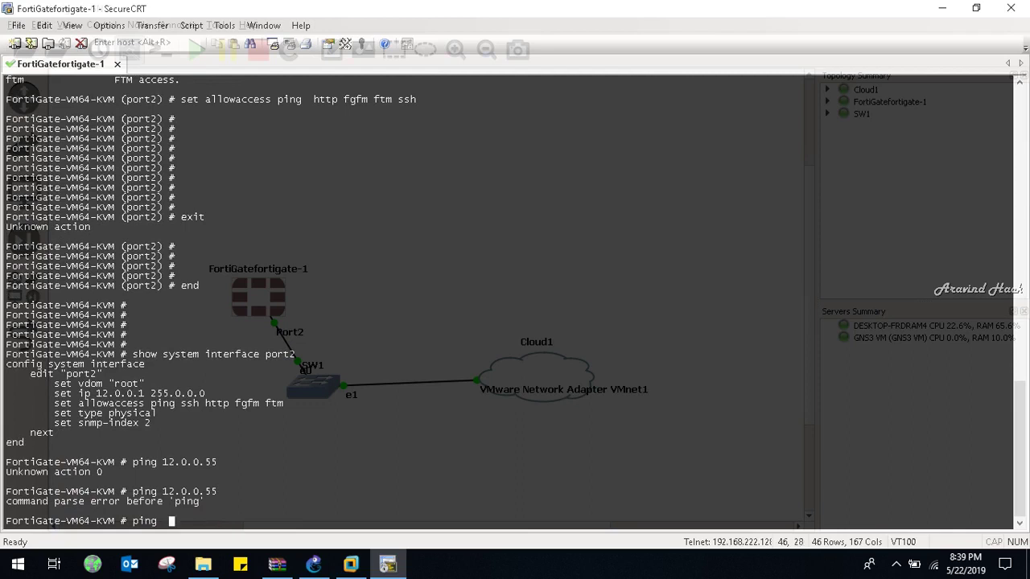
key(Return)
key(Up)
key(Return)
key(Return)
key(Return)
key(Return)
key(Return)
key(Return)
key(Return)
key(Return)
key(Return)
key(Return)
key(Return)
key(Return)
key(Return)
key(Return)
key(Return)
key(Return)
key(Return)
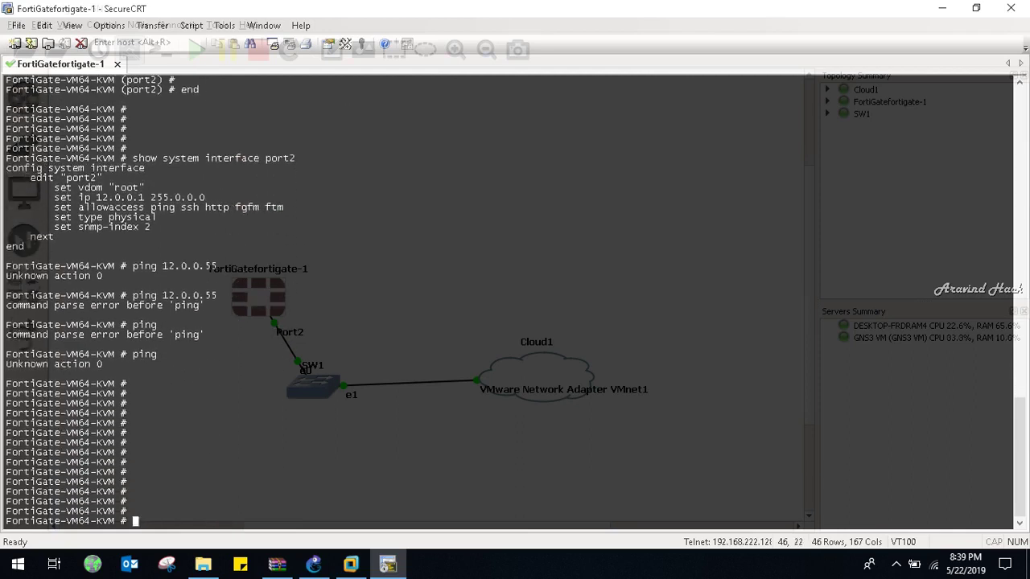
Close the Windows 7 Command Prompt, then adjust the screen recorder from the host desktop
click(351, 565)
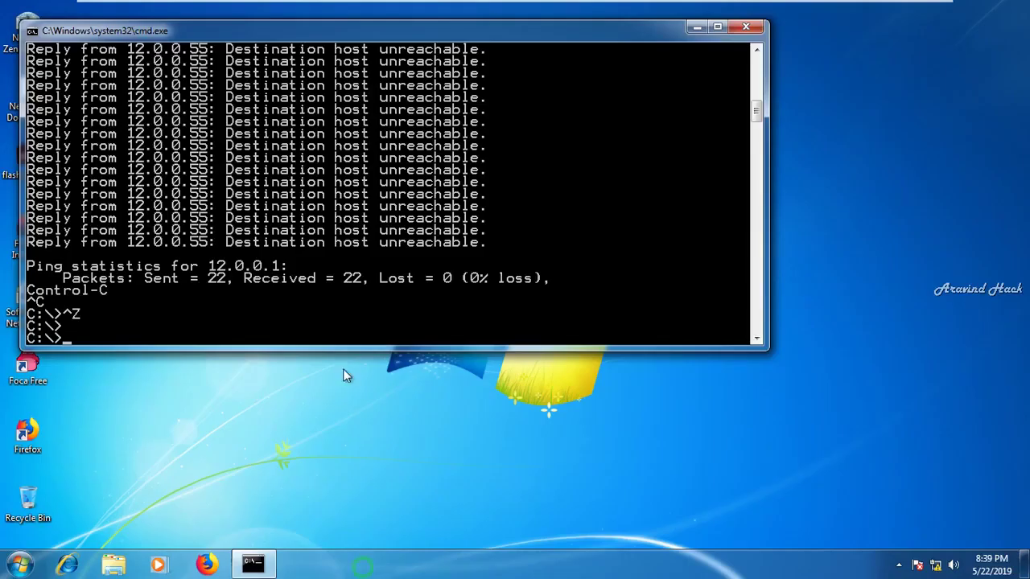
click(752, 27)
mouse_move(879, 8)
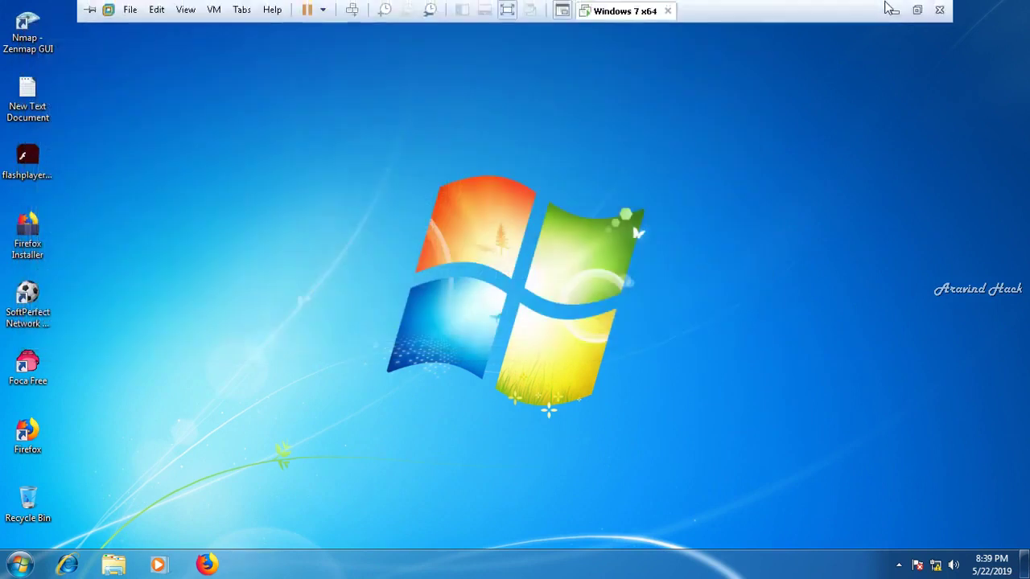
click(892, 11)
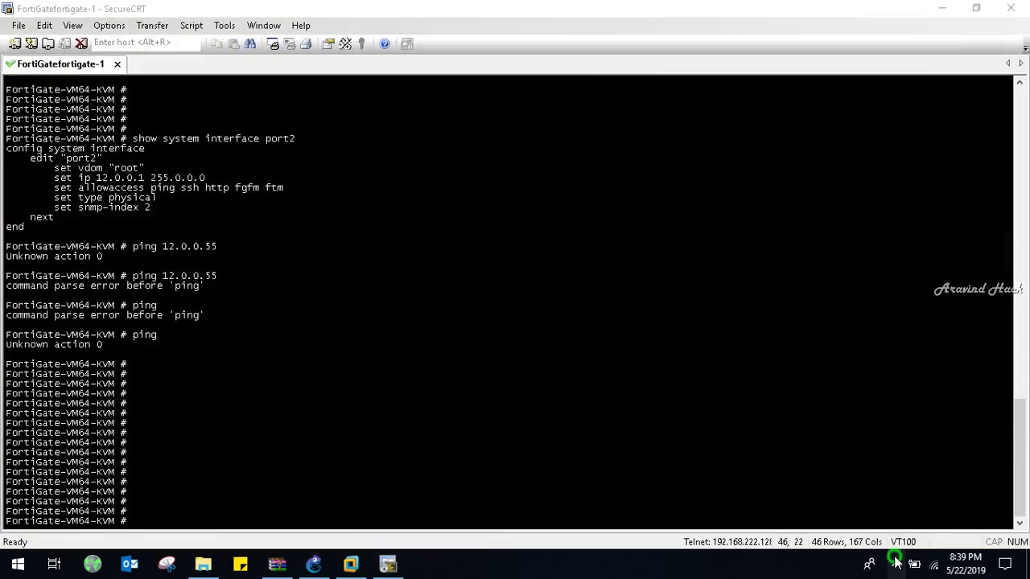
click(896, 561)
click(879, 503)
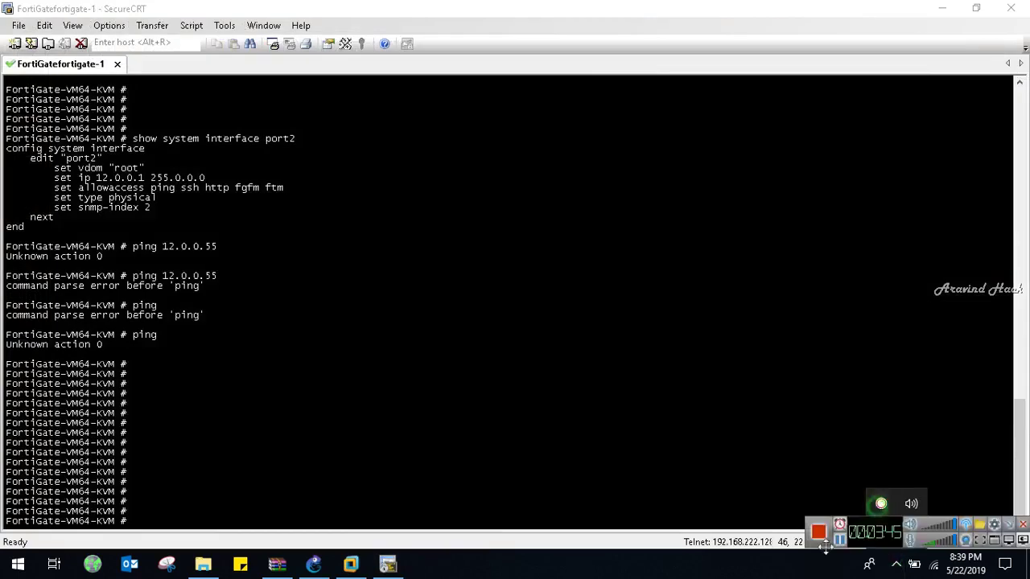
click(840, 541)
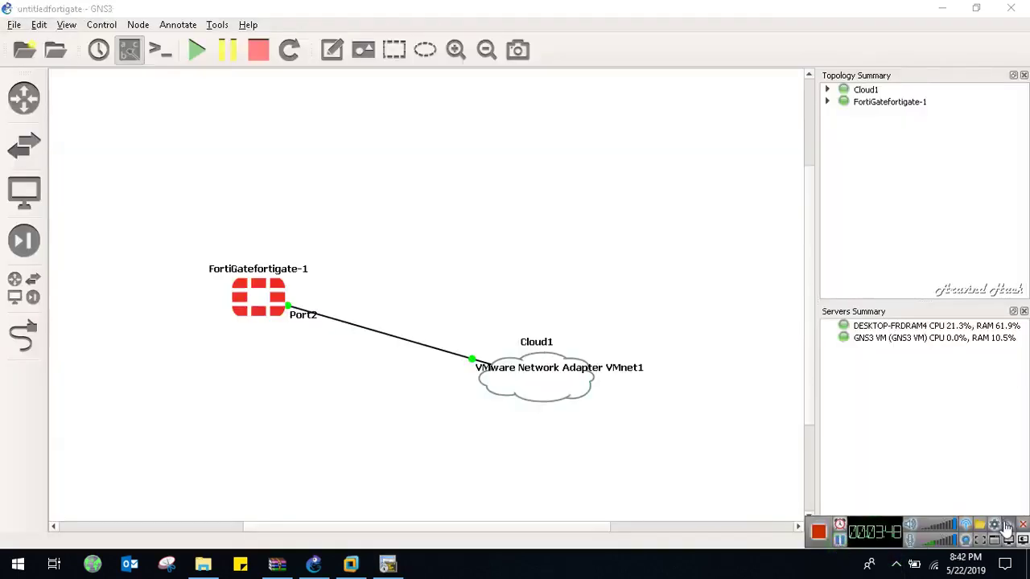
click(1006, 525)
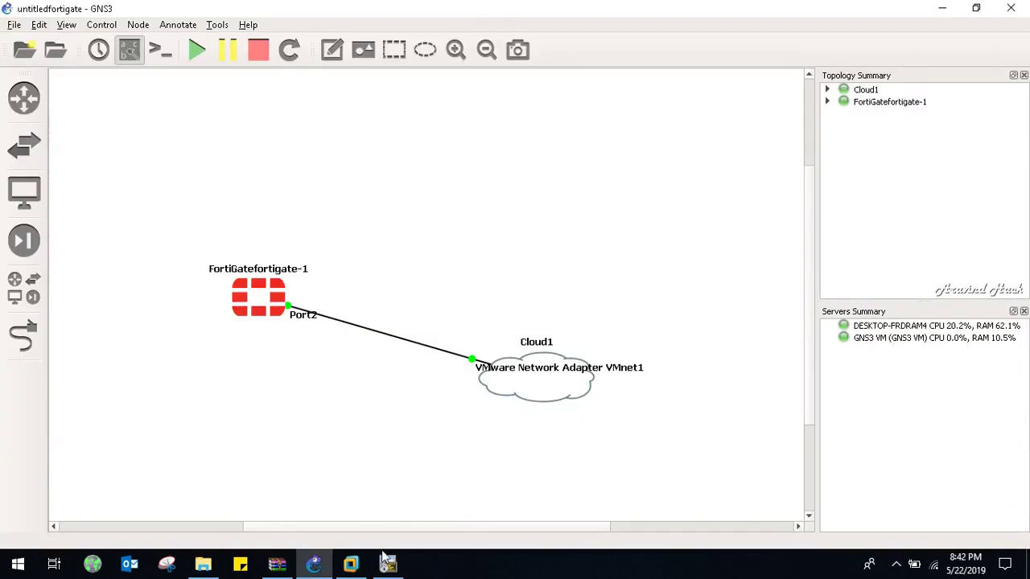
Back in the Windows 7 VM, rerun the ping to 12.0.0.1
mouse_move(354, 561)
click(362, 434)
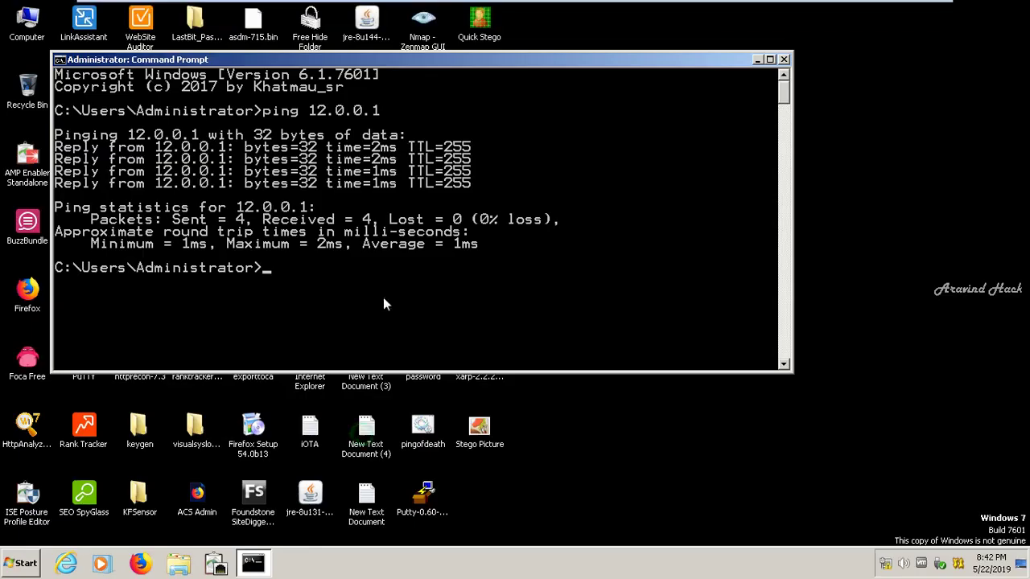
key(Up)
key(Return)
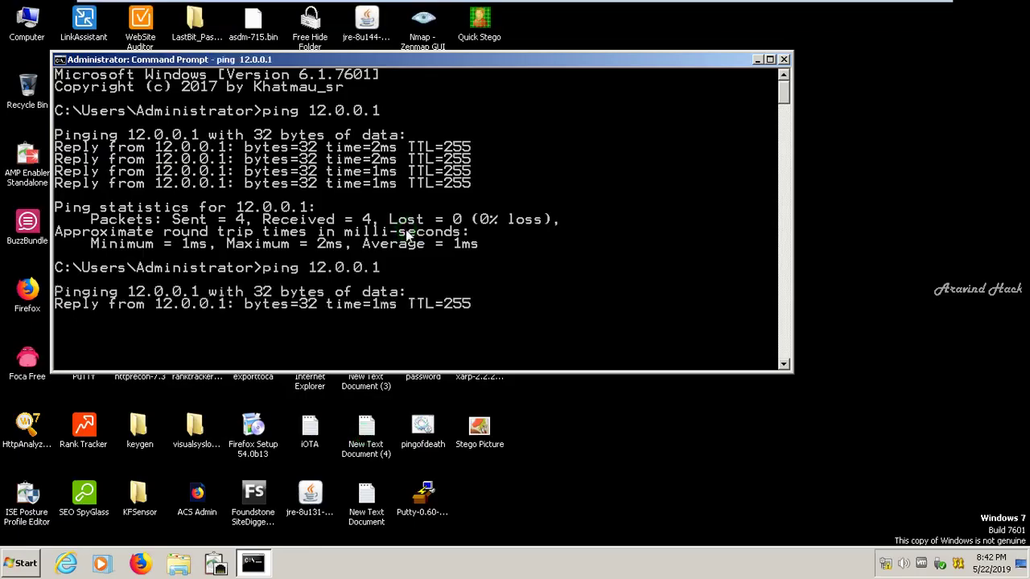
Close Command Prompt and start a PuTTY SSH session to 12.0.0.1, trusting its host key
click(782, 61)
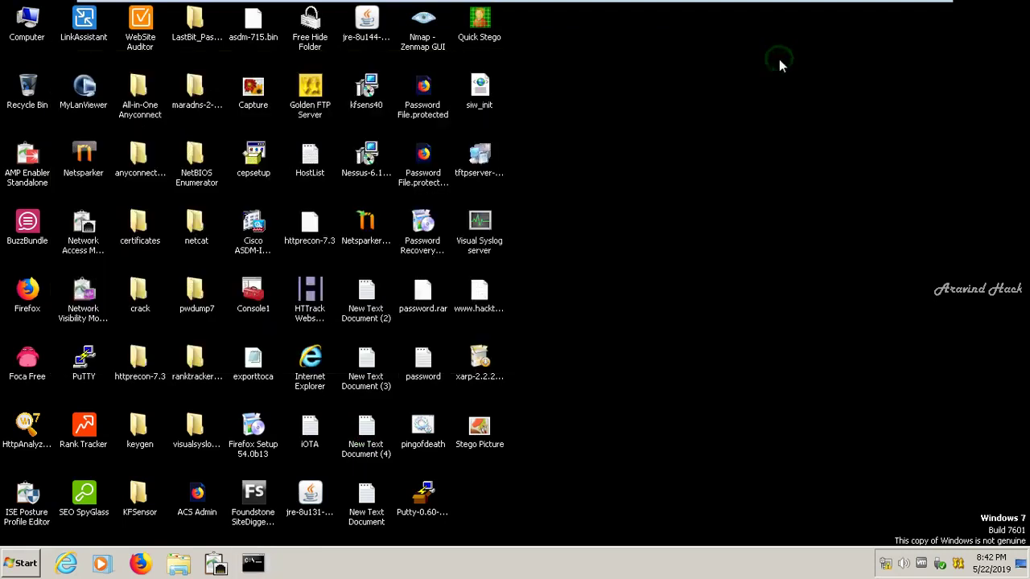
click(4, 572)
click(4, 572)
click(4, 572)
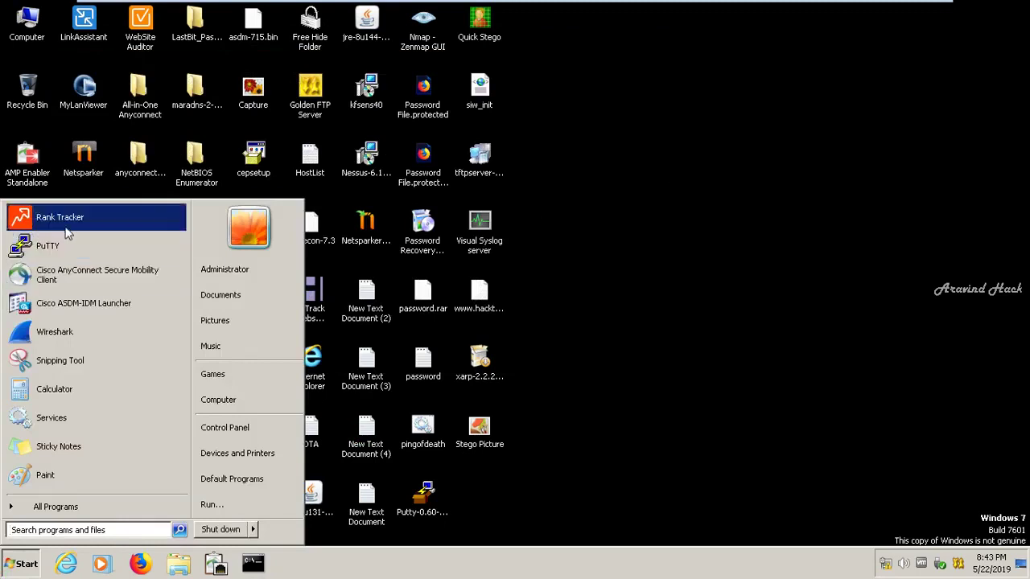
click(73, 251)
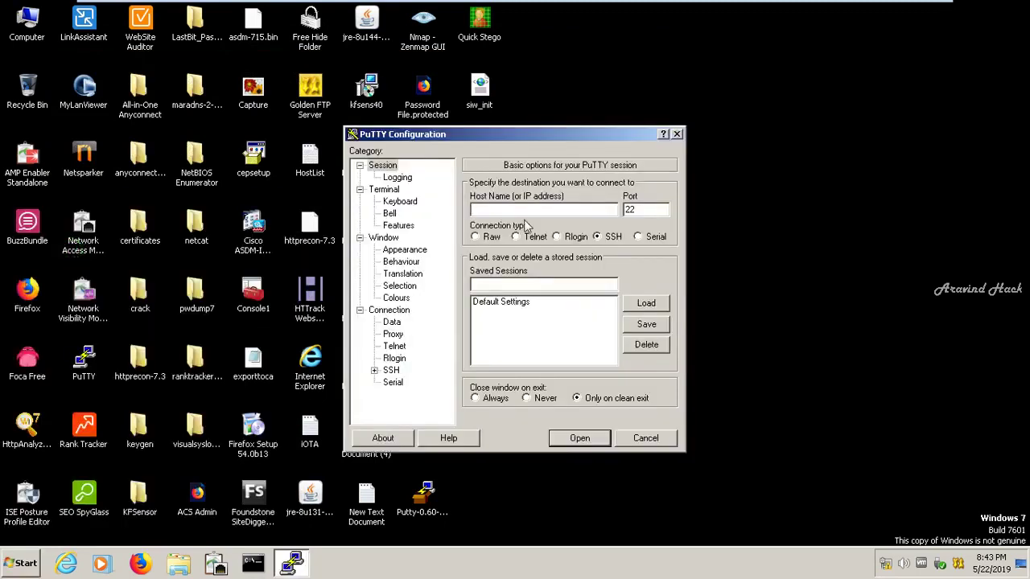
text(12.0.0.1)
click(586, 442)
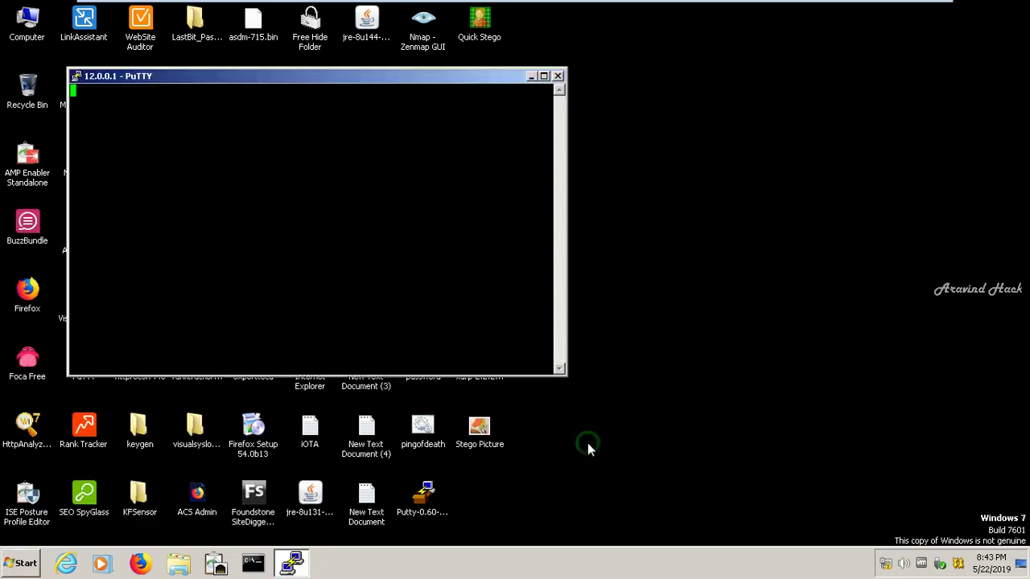
click(444, 393)
Log in as admin, run 'show system interface port2', then minimize PuTTY
text(admin)
key(Return)
key(Return)
key(Return)
key(Return)
key(Return)
key(Return)
key(Return)
key(Return)
key(Return)
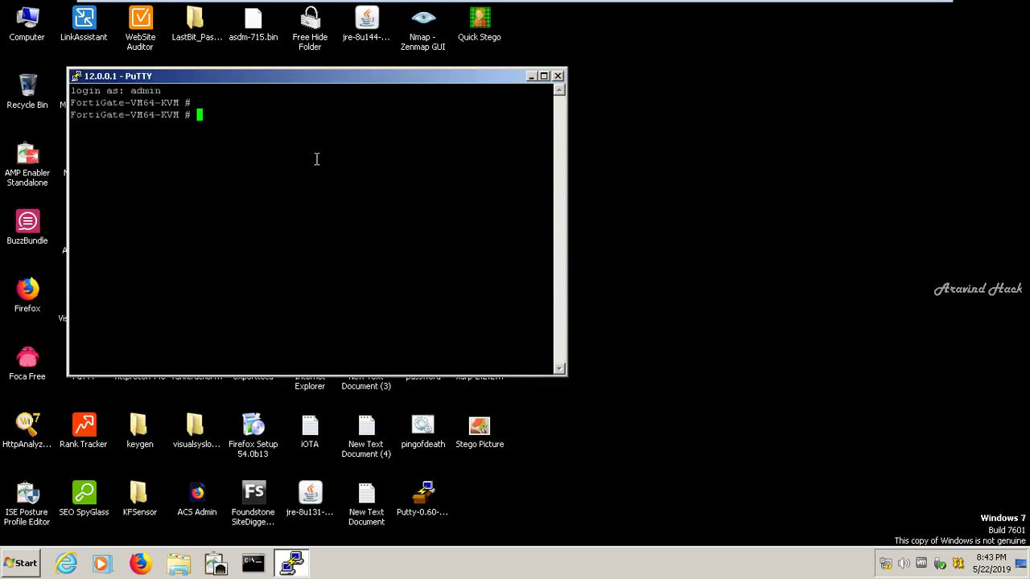
text(shwo)
key(BackSpace)
key(BackSpace)
key(BackSpace)
key(BackSpace)
text(how )
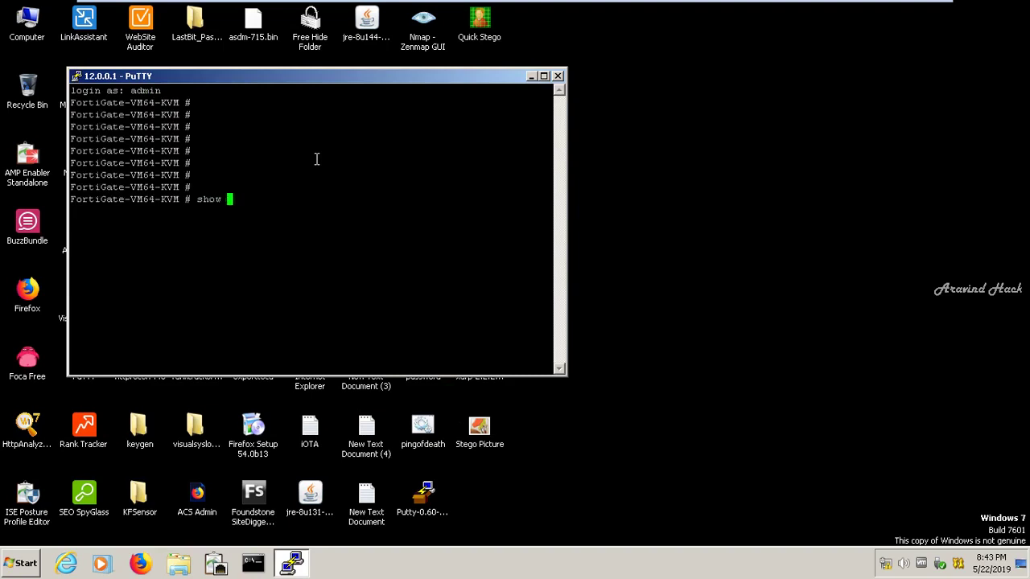
text(system interface port2)
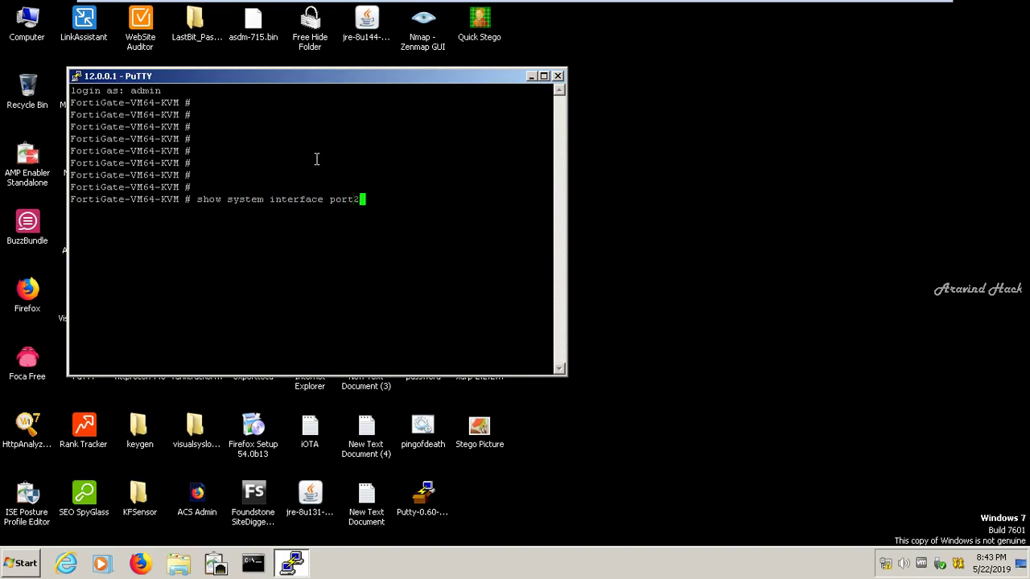
key(Return)
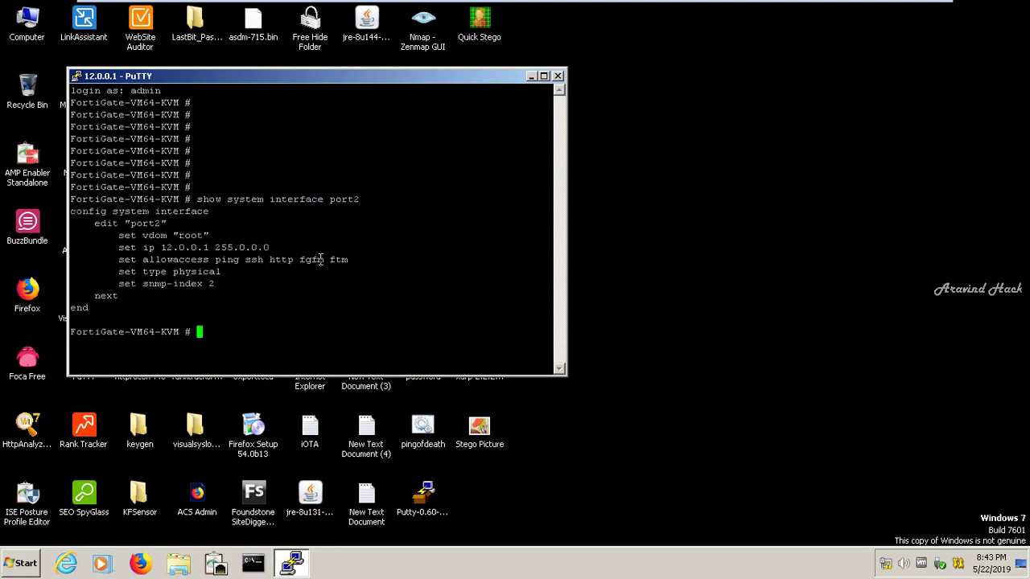
click(531, 76)
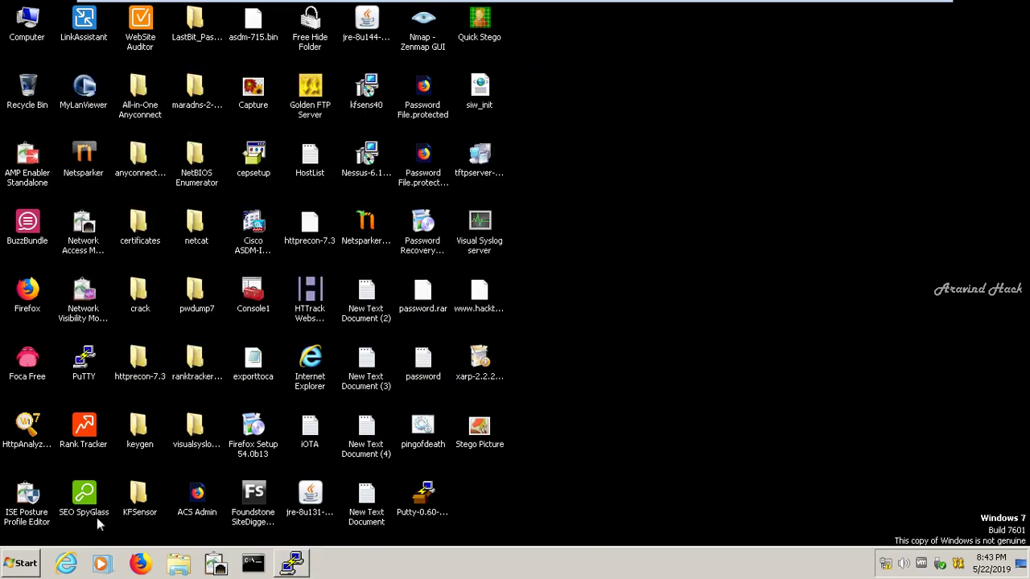
click(79, 567)
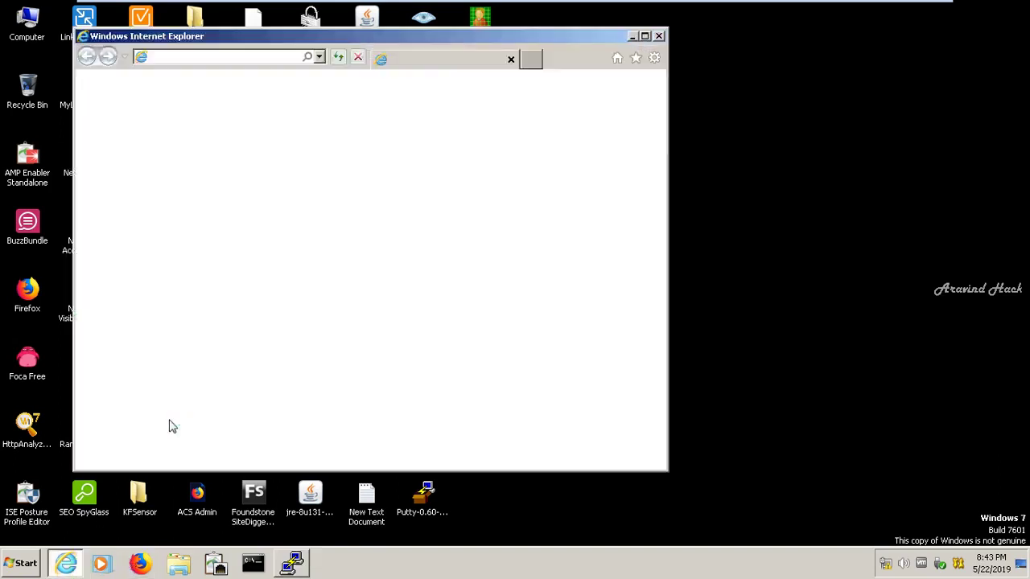
click(649, 36)
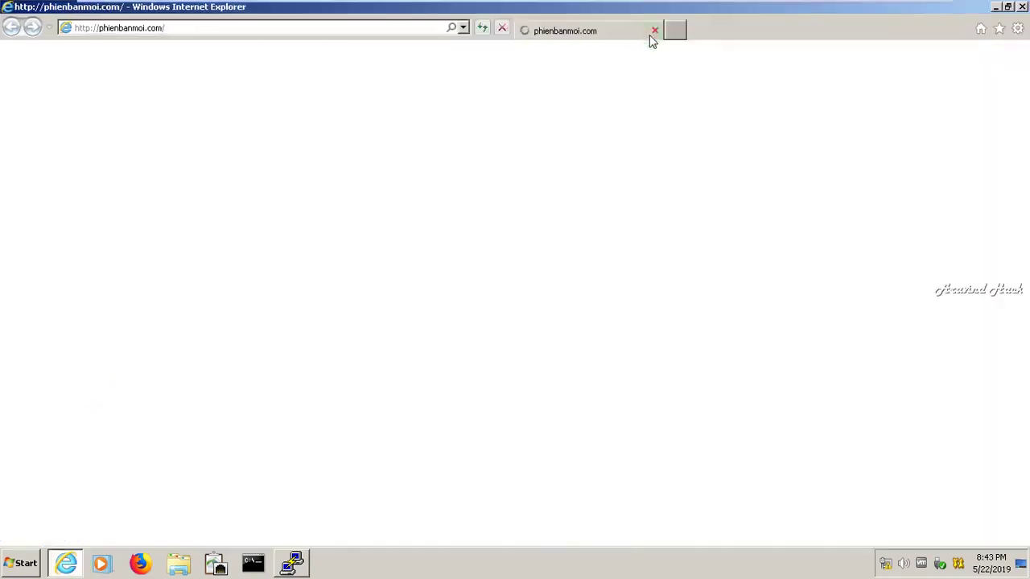
click(387, 28)
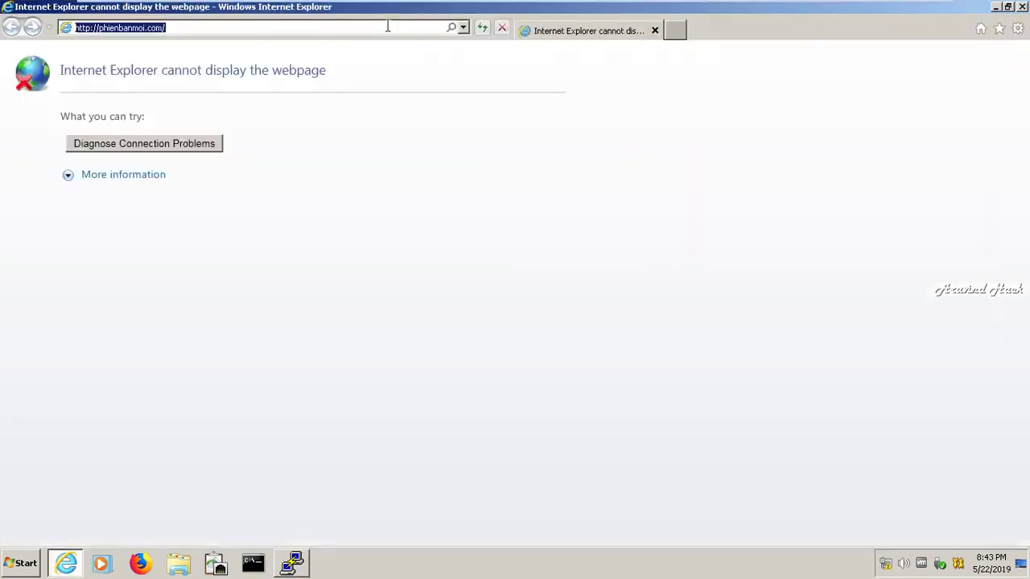
key(BackSpace)
text(http)
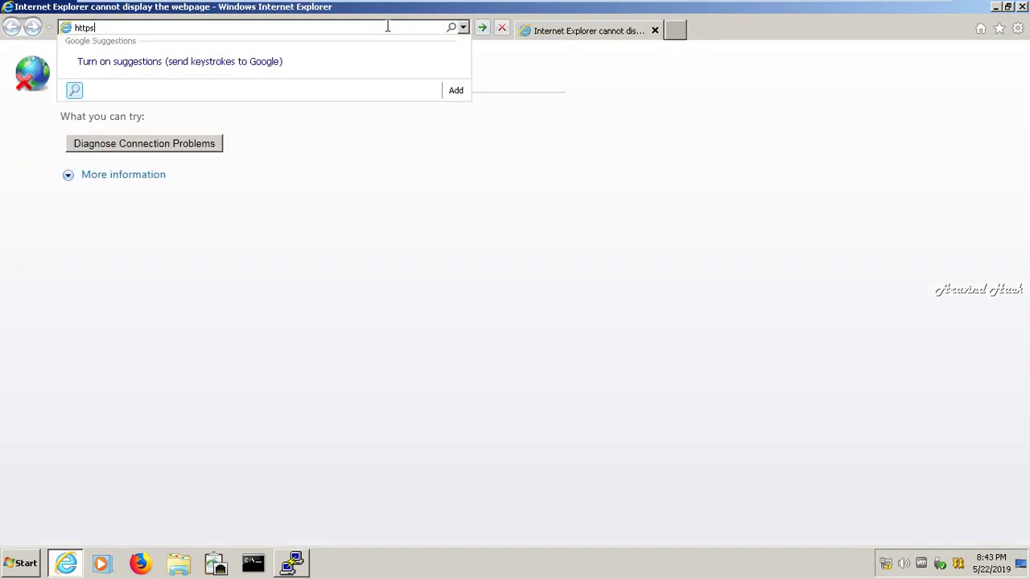
text(://12.0.0.)
key(Return)
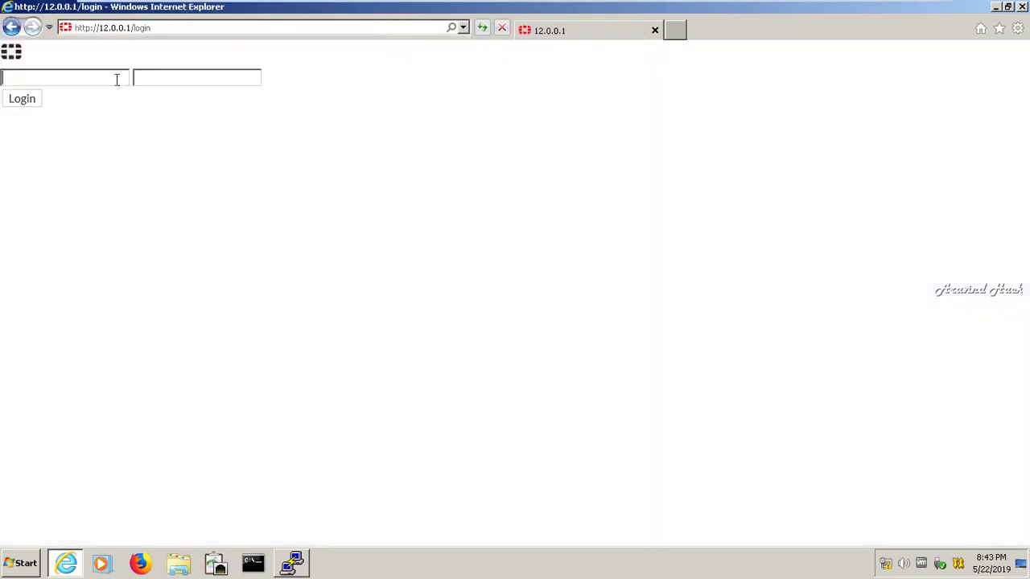
text(admin)
click(22, 98)
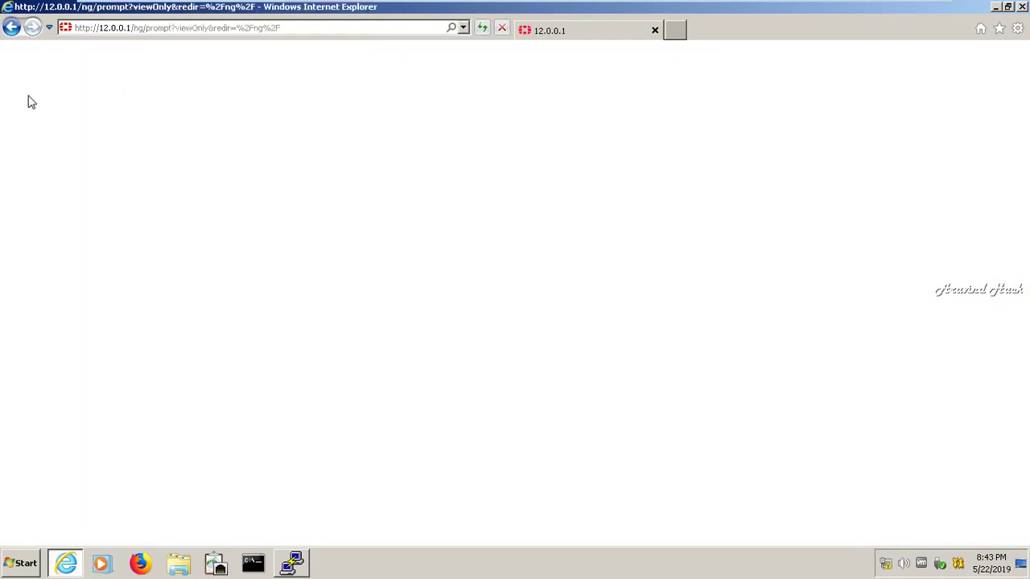
Reload the blank FortiGate page, then close Internet Explorer and start Firefox
click(173, 31)
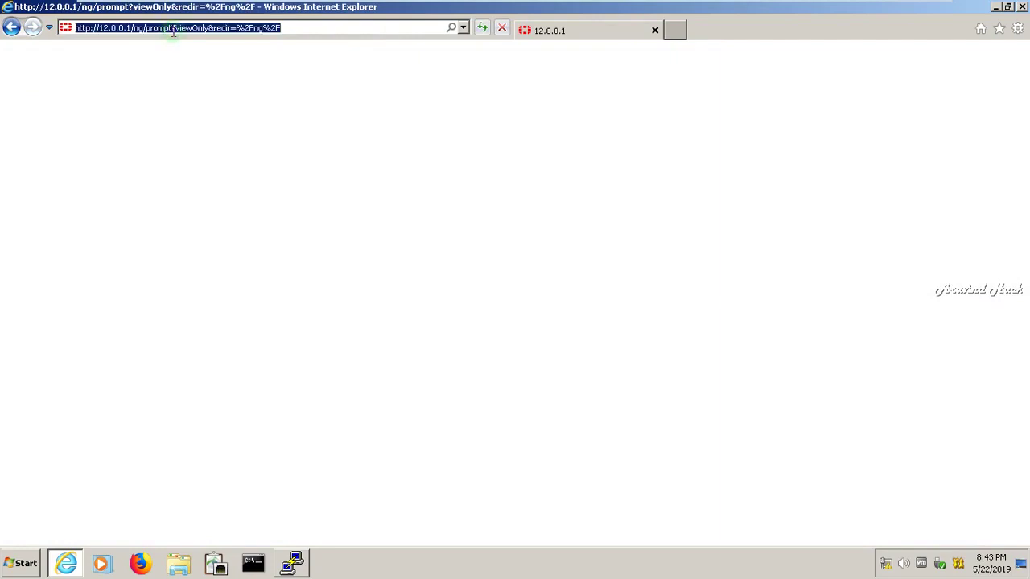
key(Return)
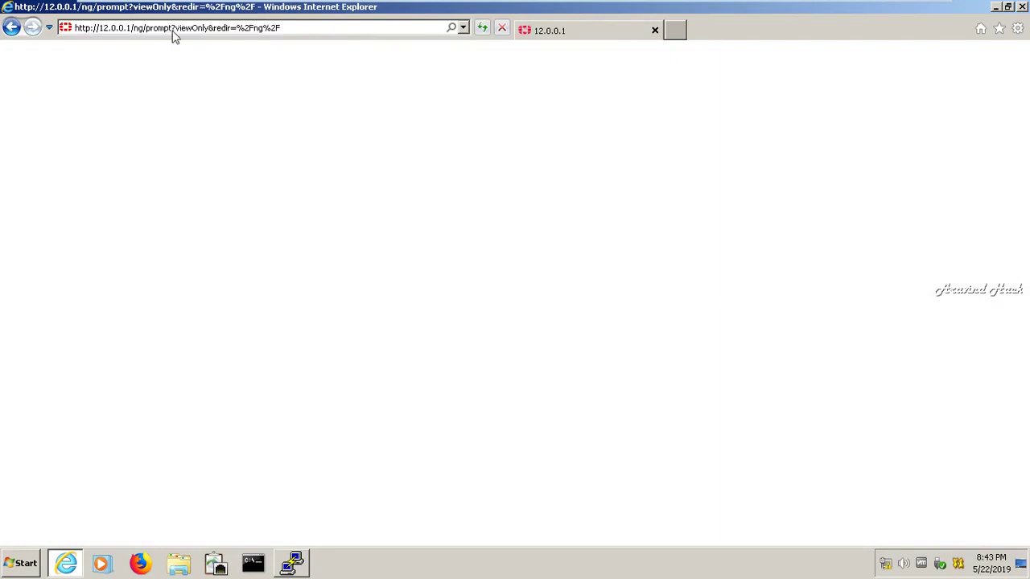
click(1022, 7)
click(140, 564)
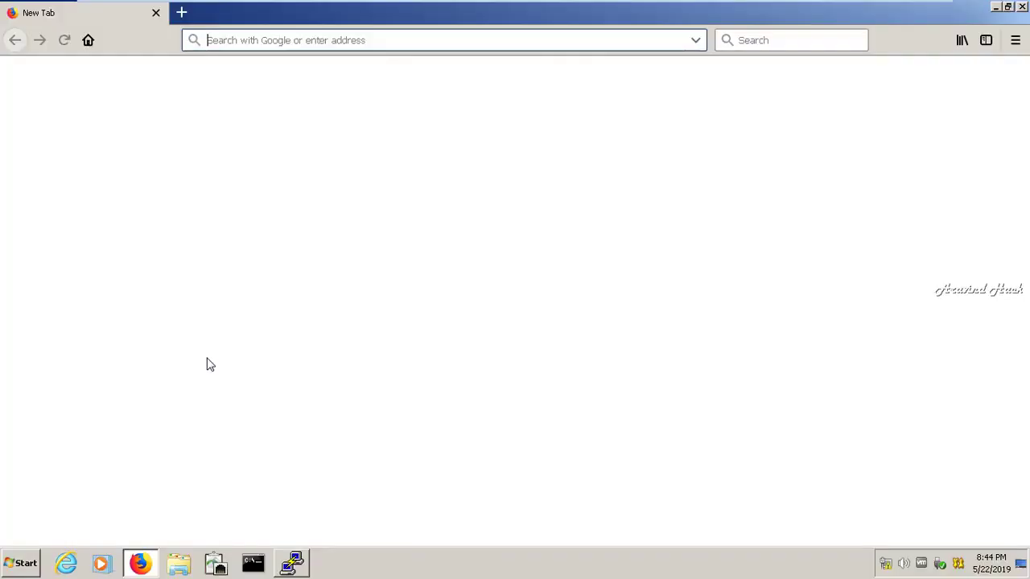
click(218, 39)
click(221, 39)
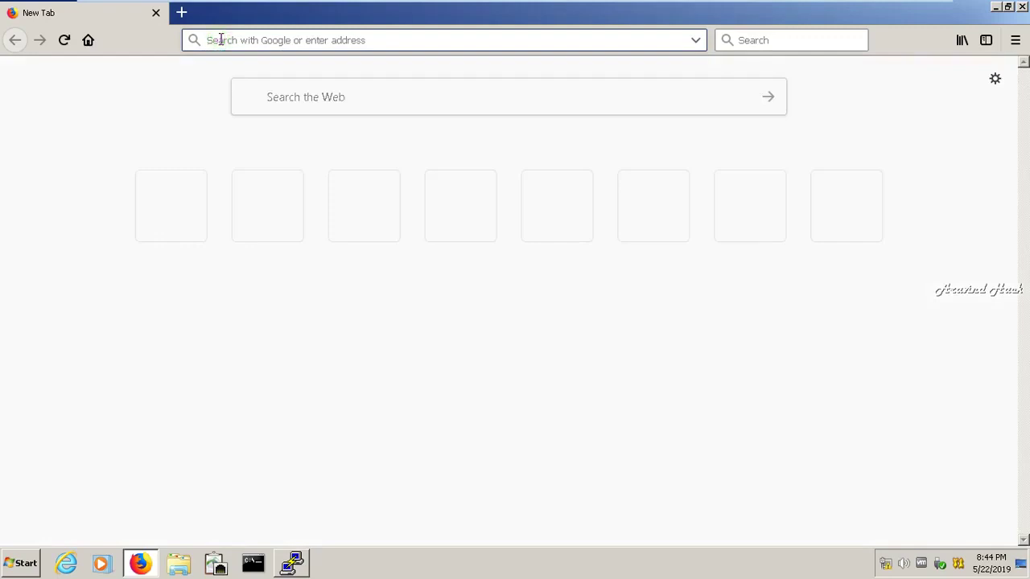
text(http://12.0.0.1)
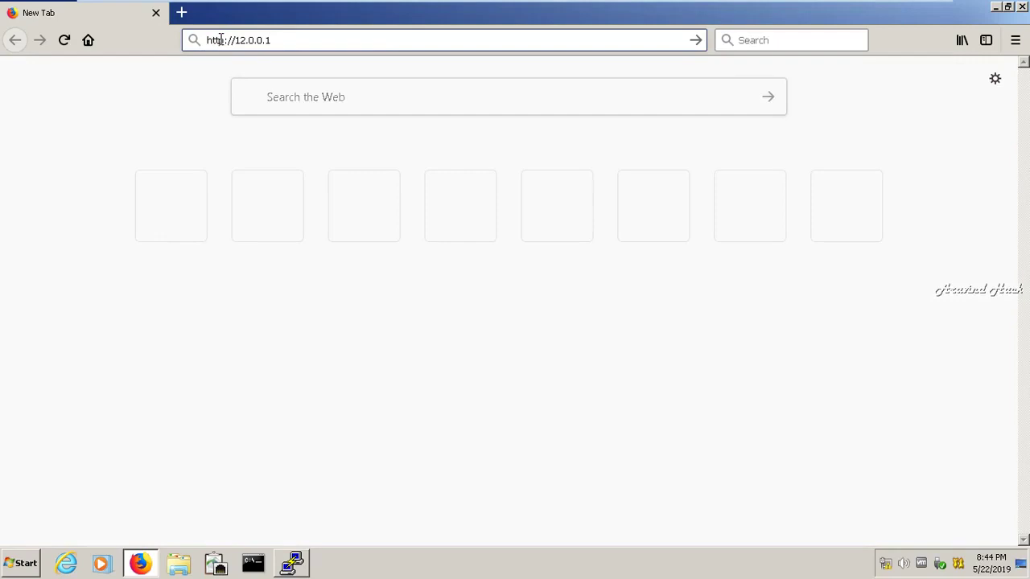
key(Return)
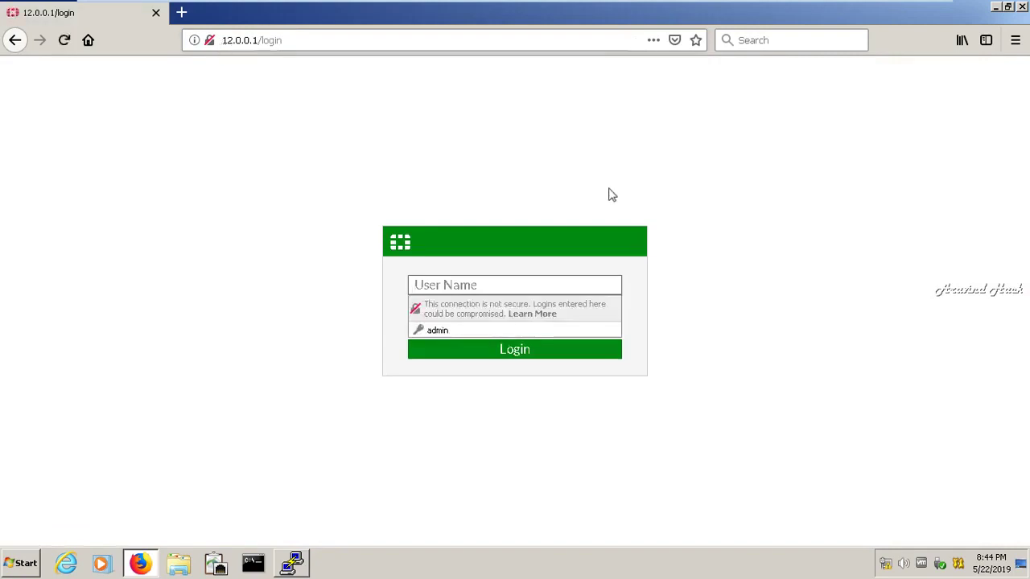
click(489, 286)
text(admin)
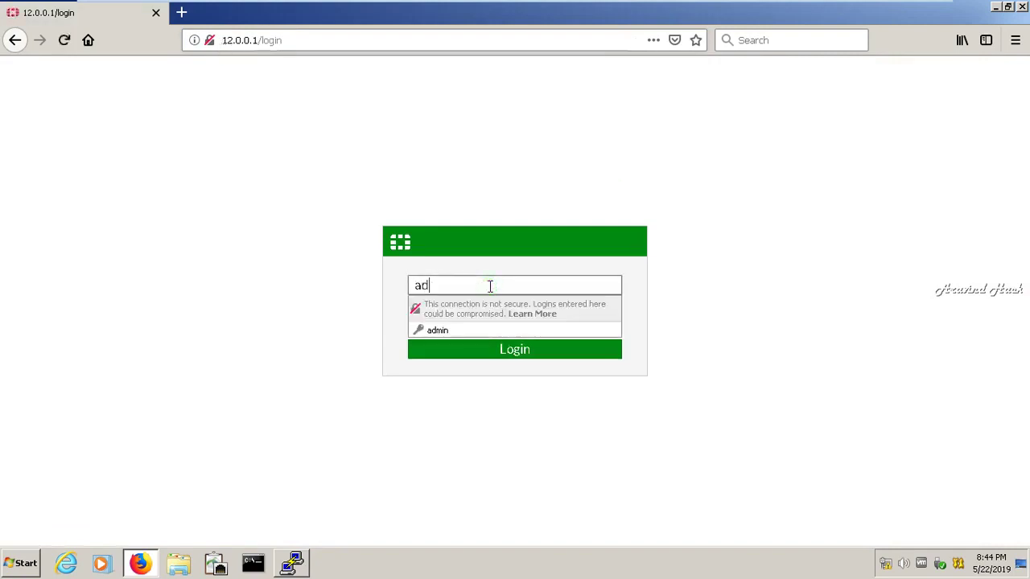
click(495, 358)
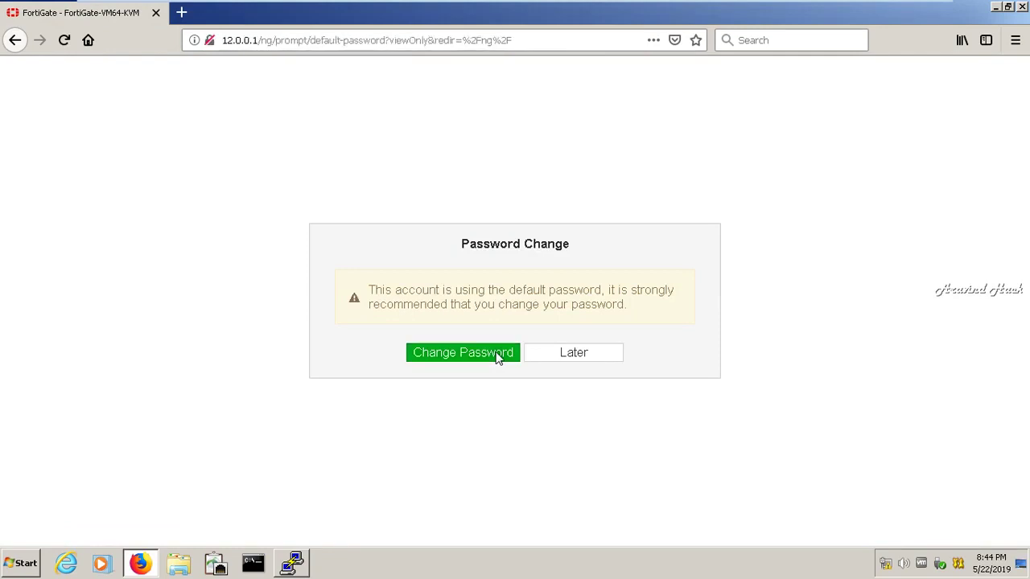
click(547, 355)
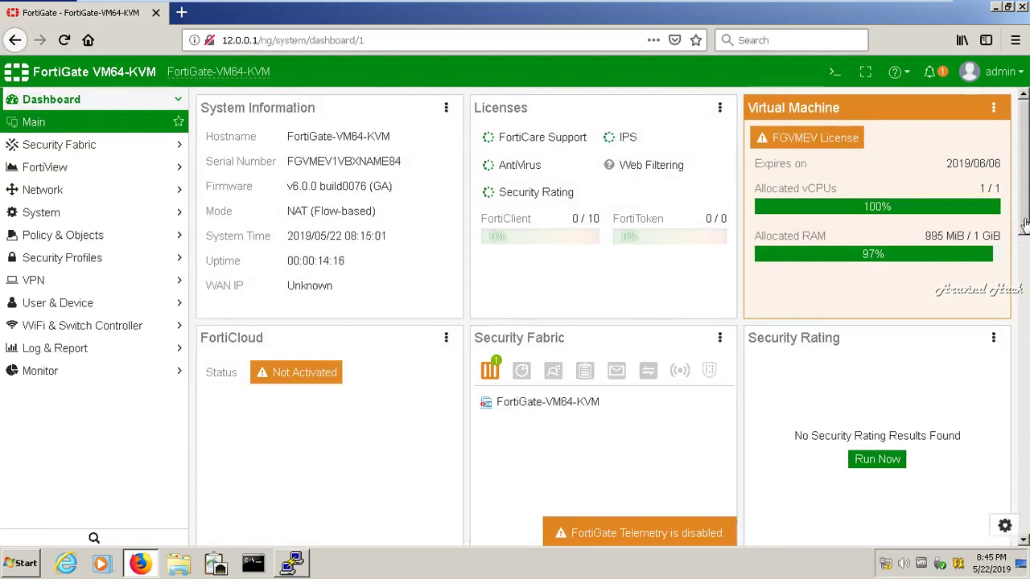
Open Log & Report > System Events to list its 22 entries
drag(1027, 207, 1025, 520)
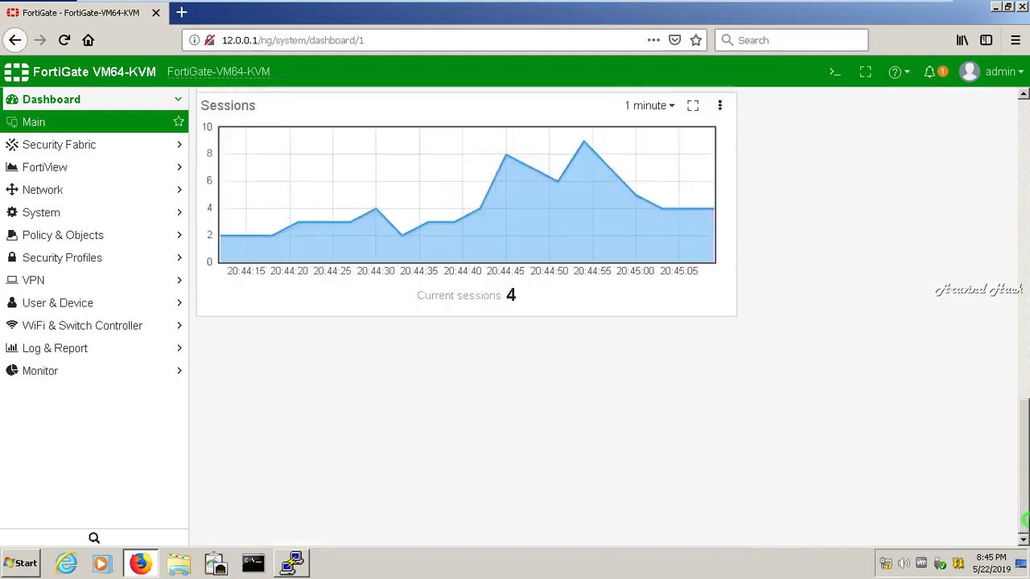
click(178, 259)
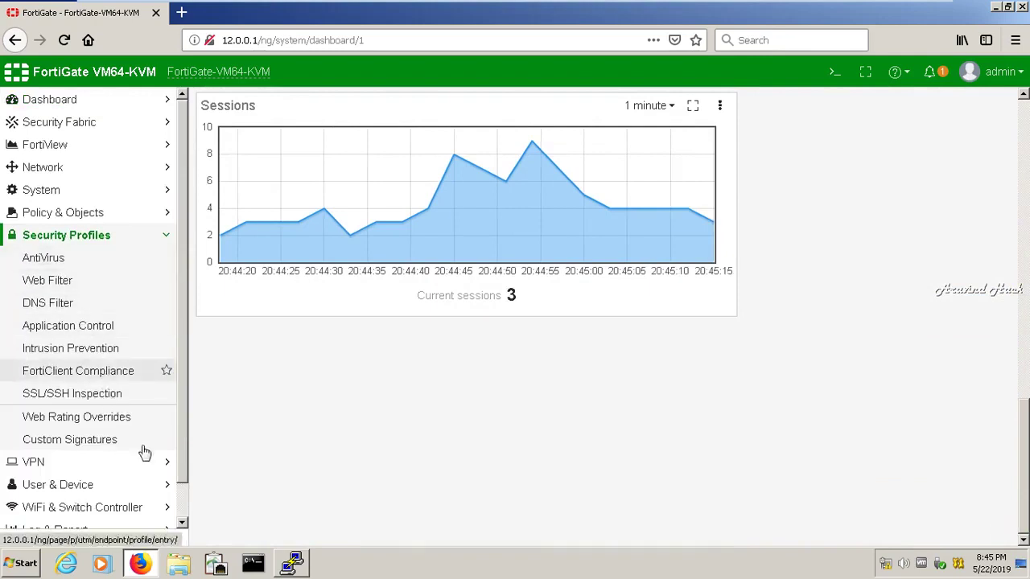
drag(180, 457, 182, 510)
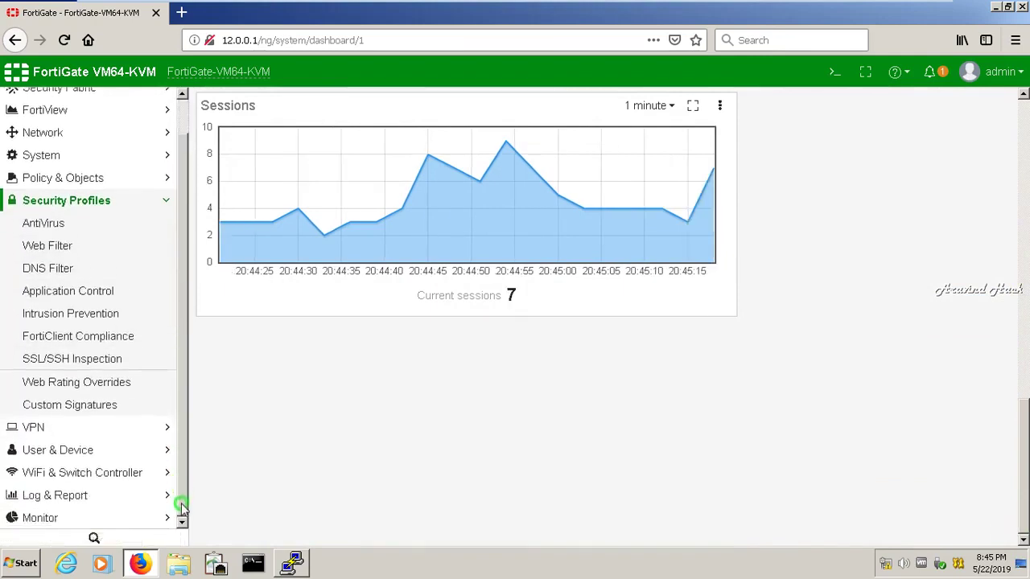
click(80, 495)
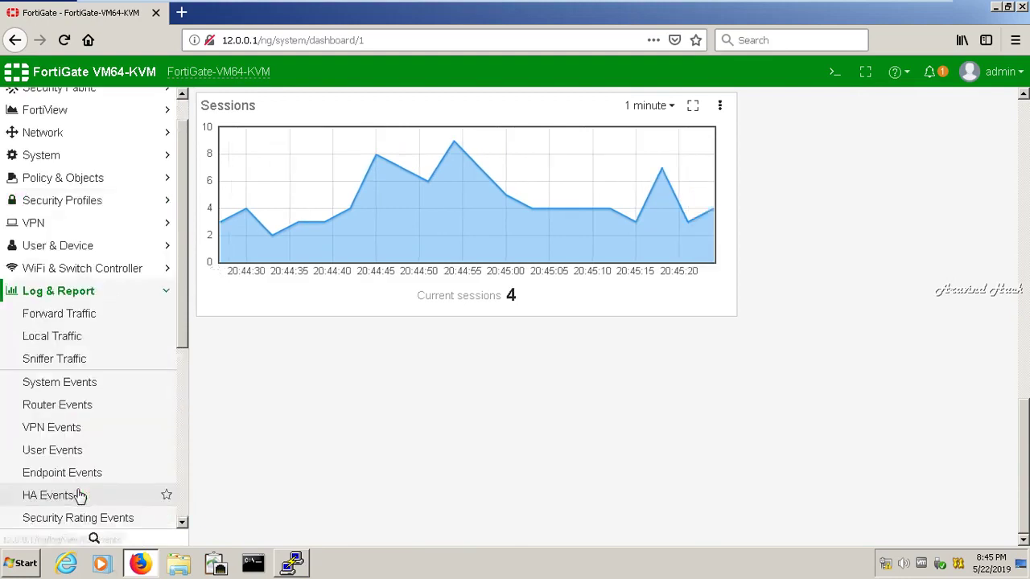
click(59, 393)
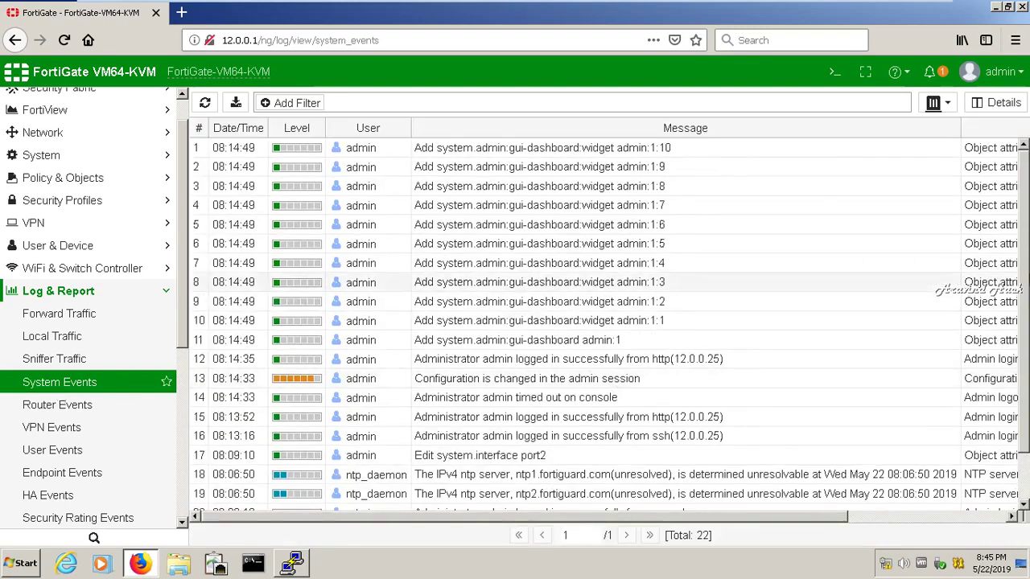
View the AntiVirus, Application Control, Intrusion Prevention and Anomaly logs, then the Threat Weight page
drag(1026, 263, 1027, 370)
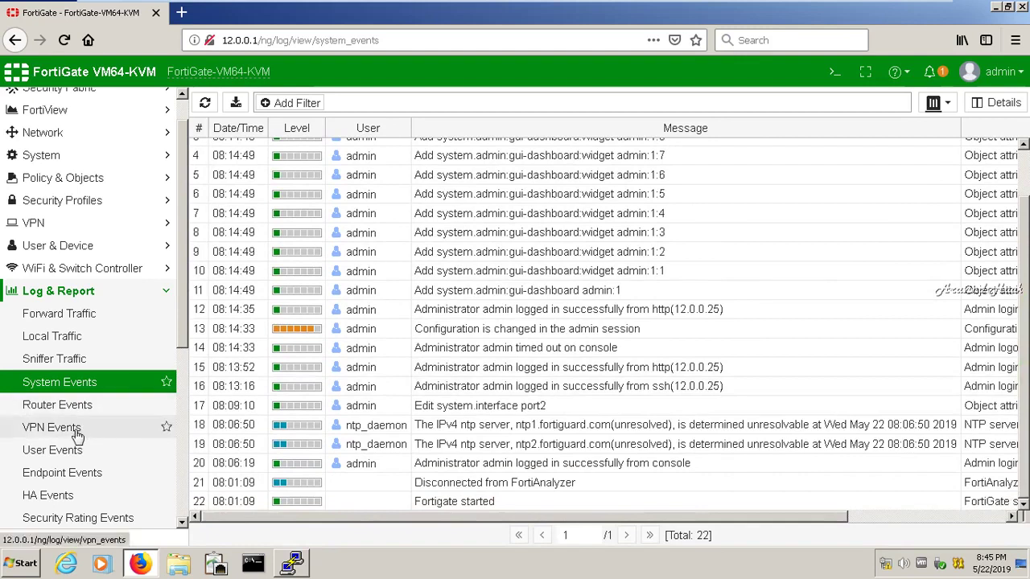
drag(184, 310, 190, 451)
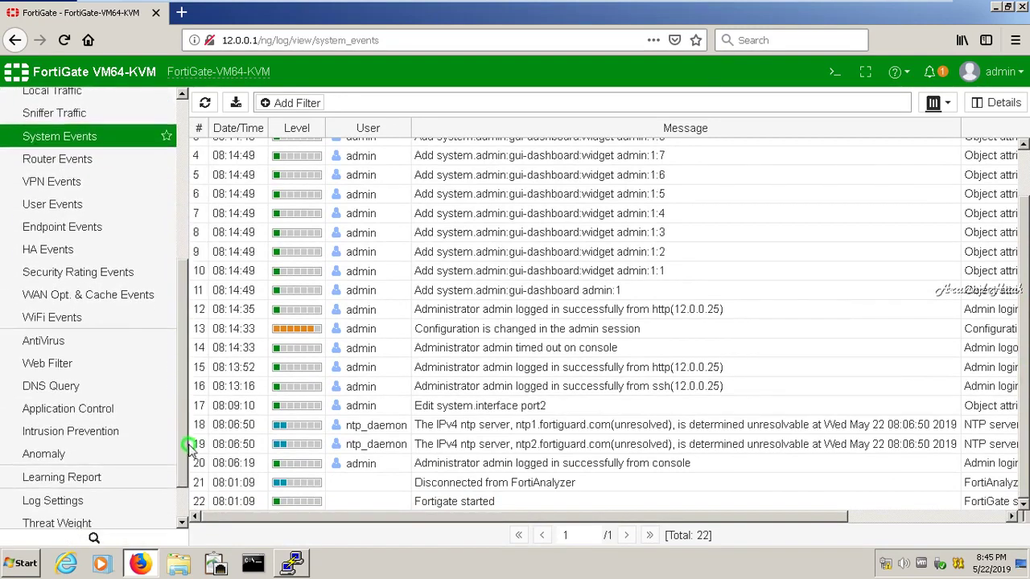
click(40, 342)
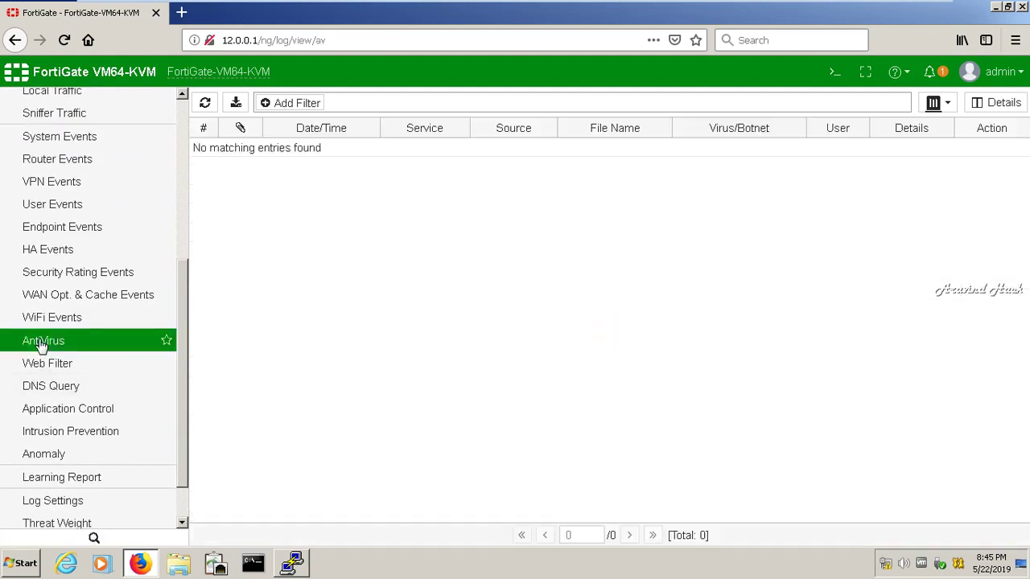
click(46, 408)
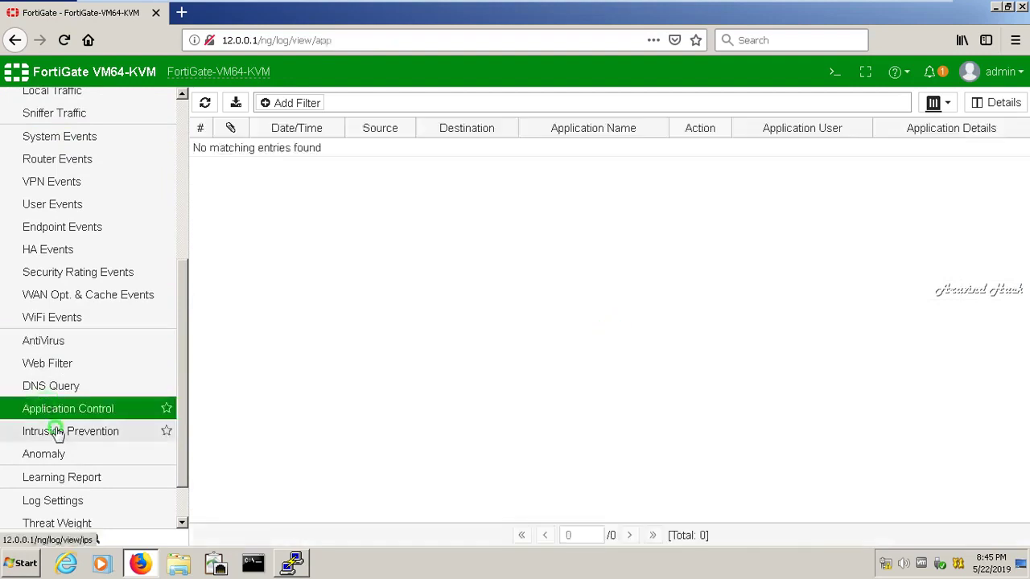
click(58, 433)
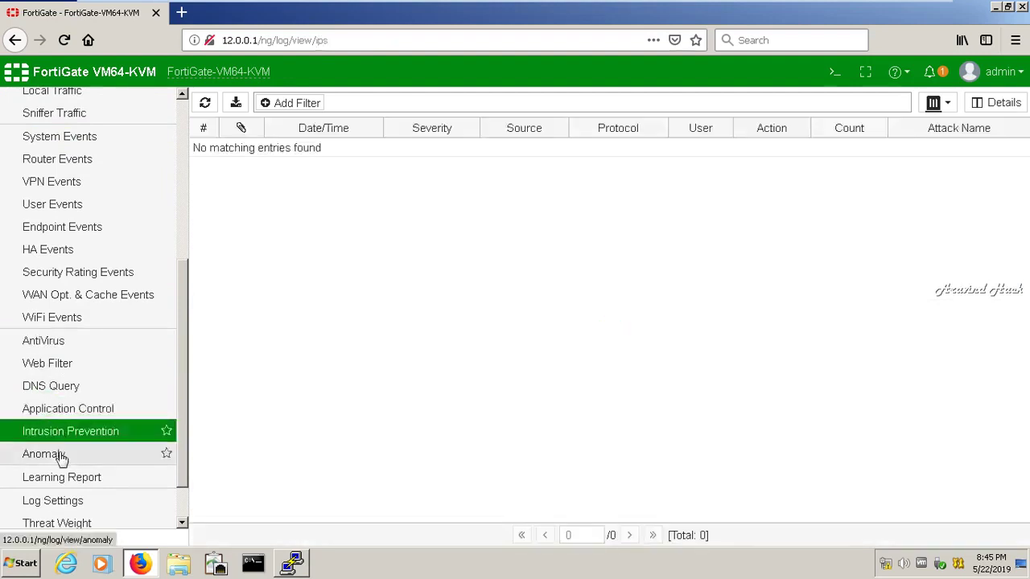
click(61, 456)
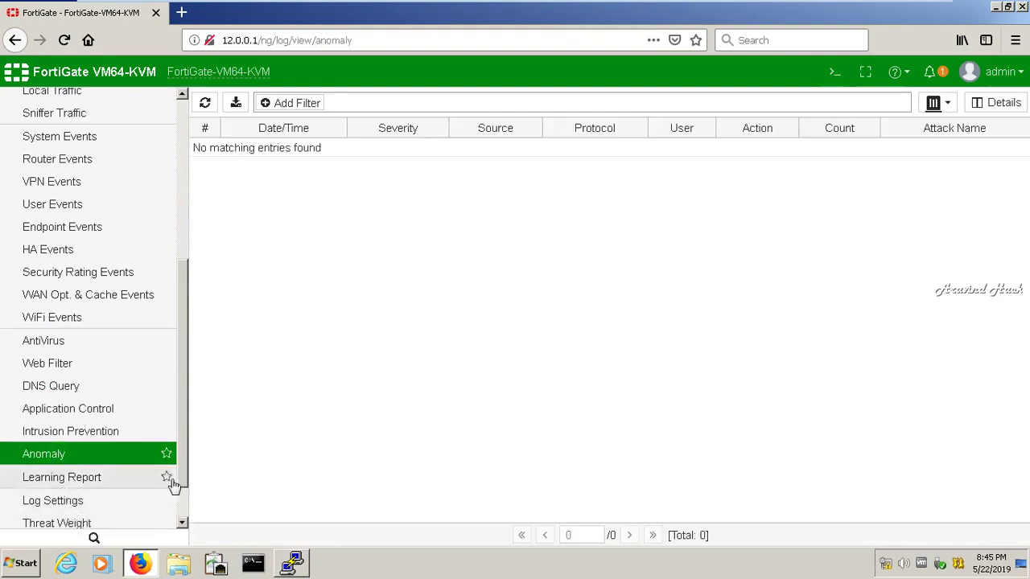
scroll(182, 456, down, 2)
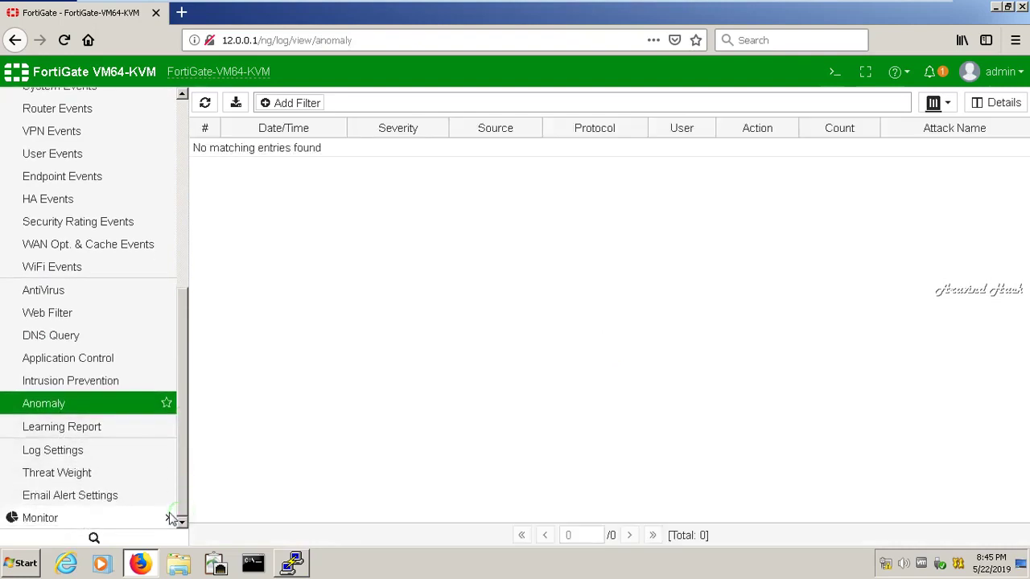
click(69, 480)
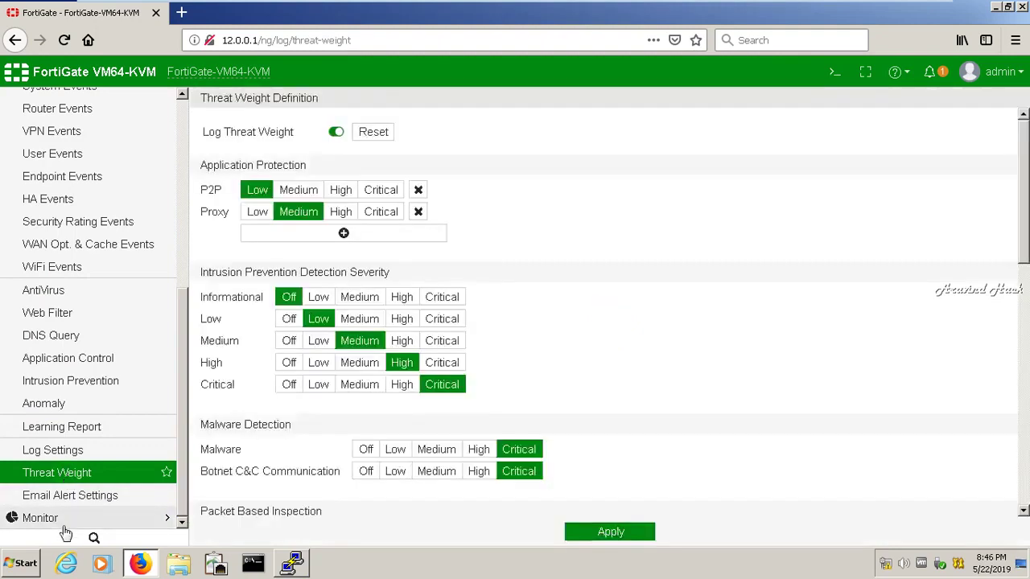
click(63, 523)
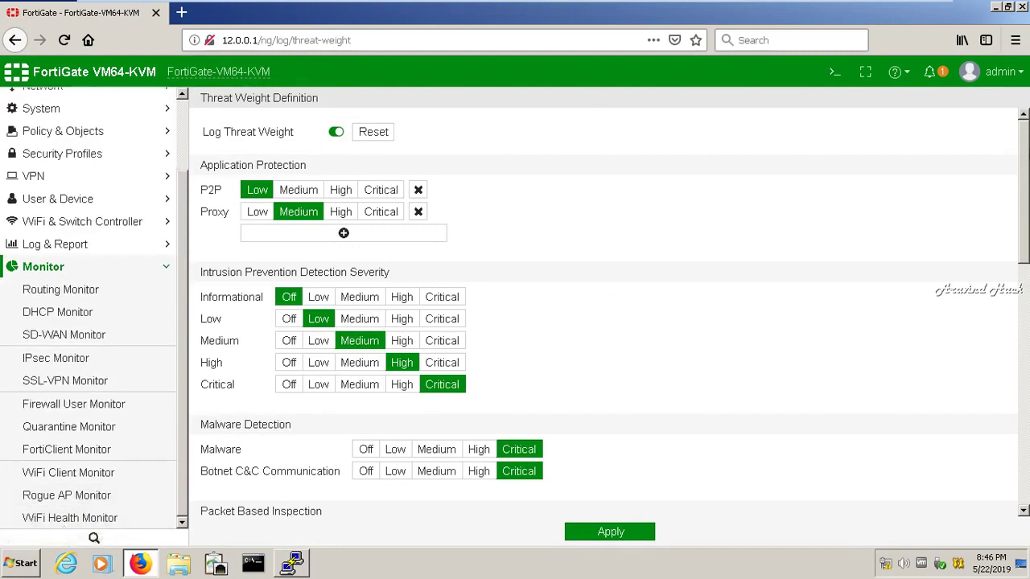
click(182, 123)
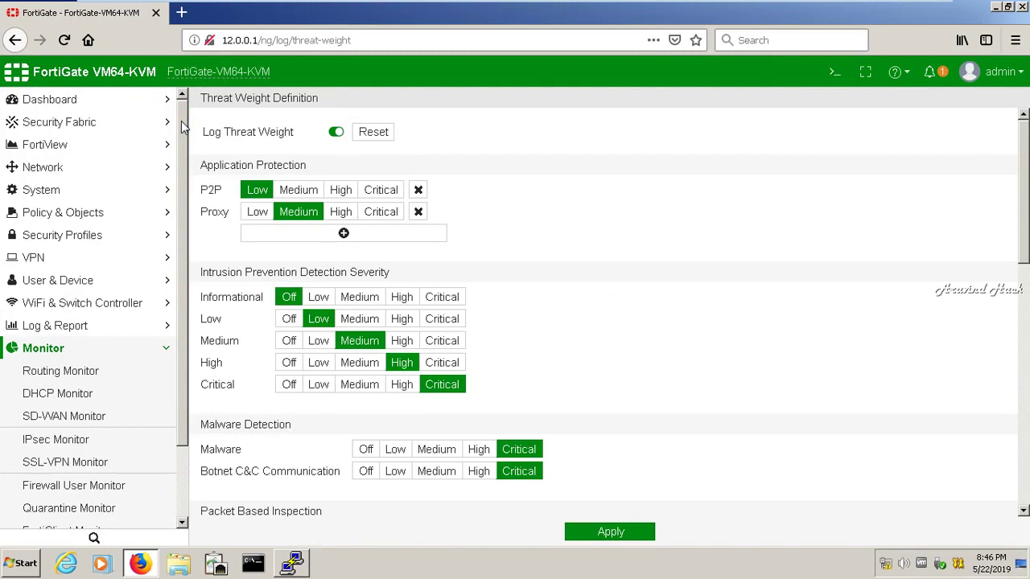
click(61, 100)
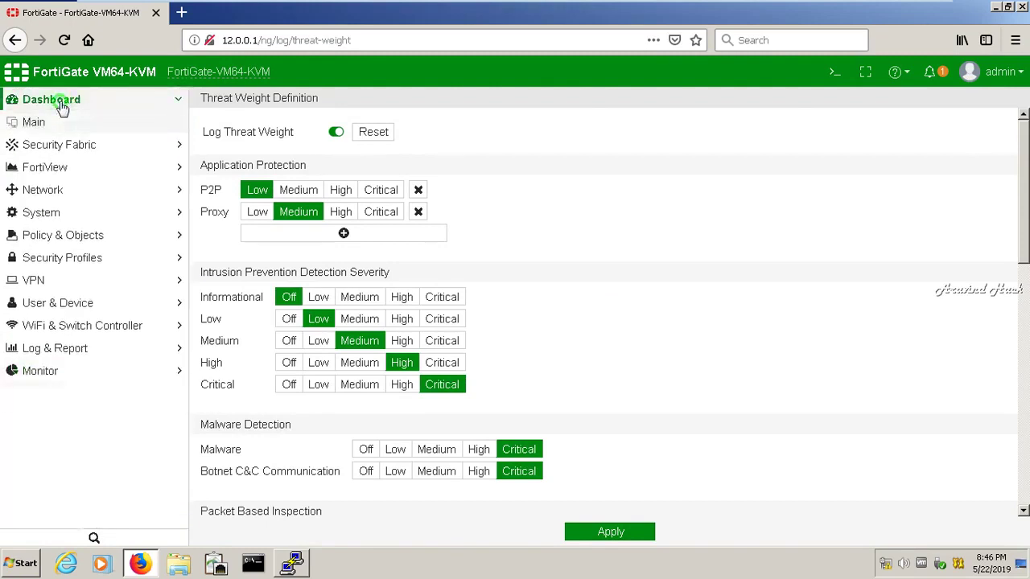
click(61, 105)
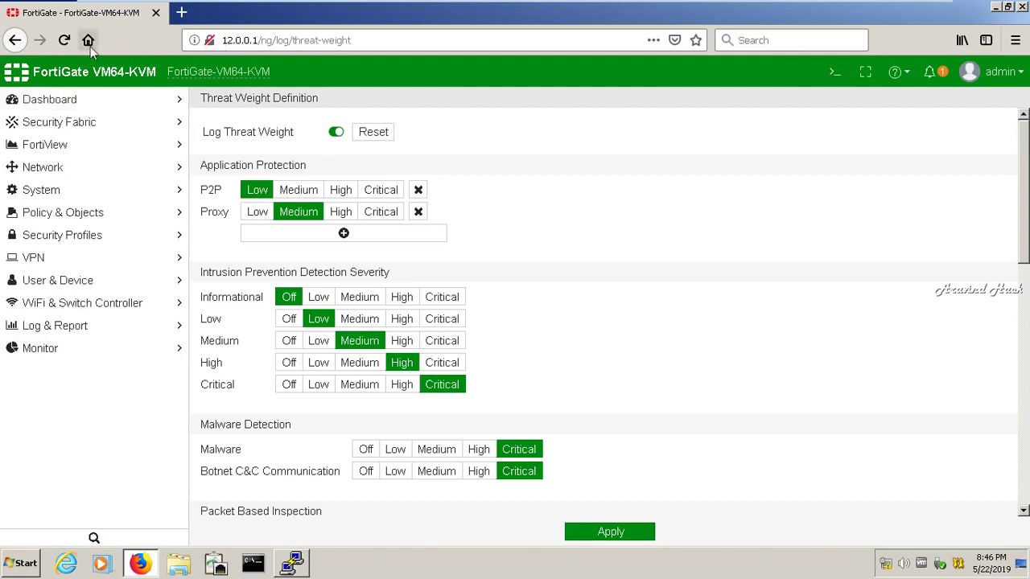
click(372, 46)
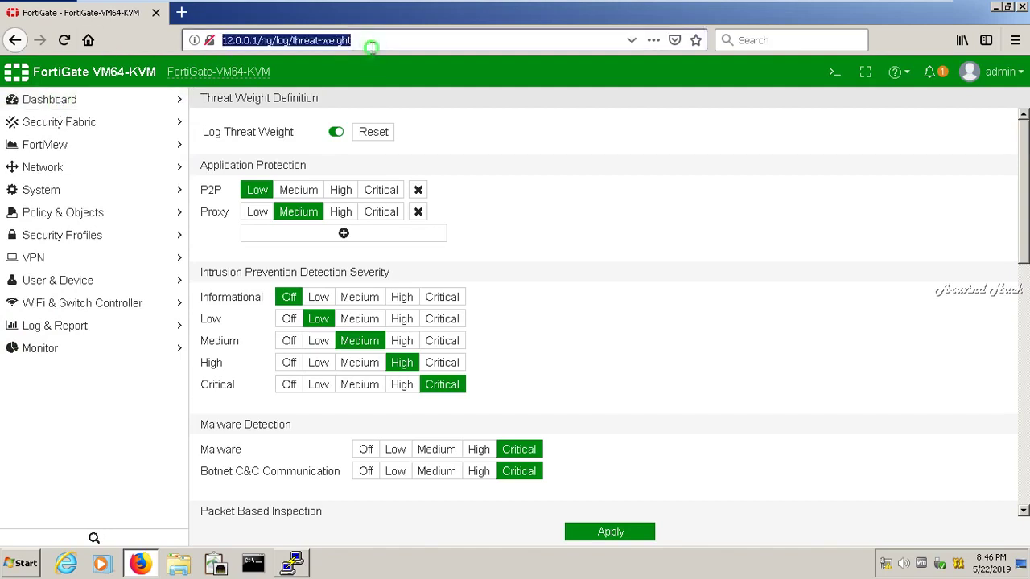
Trim the address back to 12.0.0.1/, sign in as admin, and defer the post-login prompt
click(372, 46)
key(BackSpace)
key(BackSpace)
key(BackSpace)
key(BackSpace)
key(BackSpace)
key(BackSpace)
key(BackSpace)
key(BackSpace)
key(BackSpace)
key(BackSpace)
key(BackSpace)
key(BackSpace)
key(BackSpace)
key(BackSpace)
key(BackSpace)
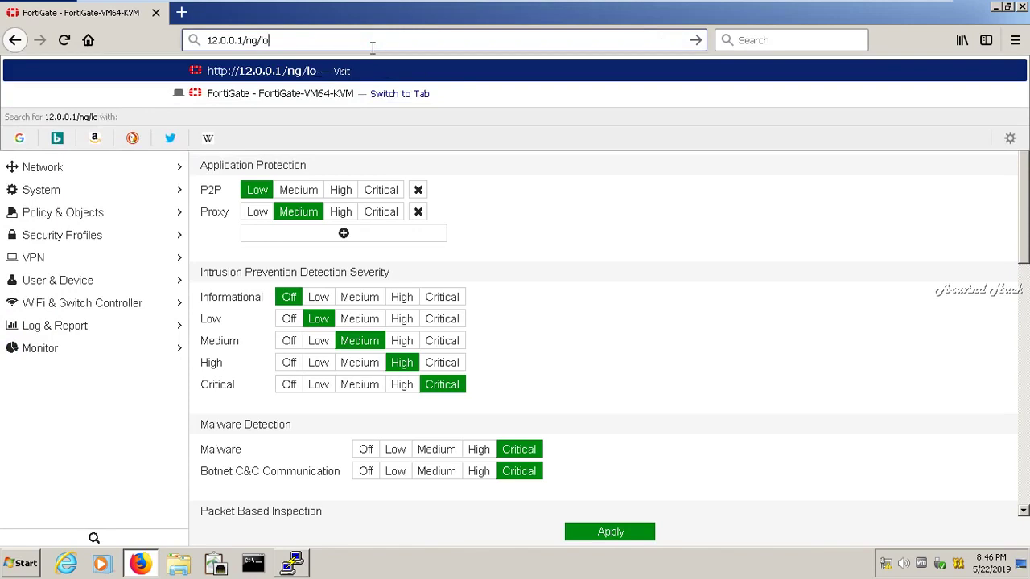
key(BackSpace)
key(BackSpace)
key(BackSpace)
key(BackSpace)
key(BackSpace)
key(Return)
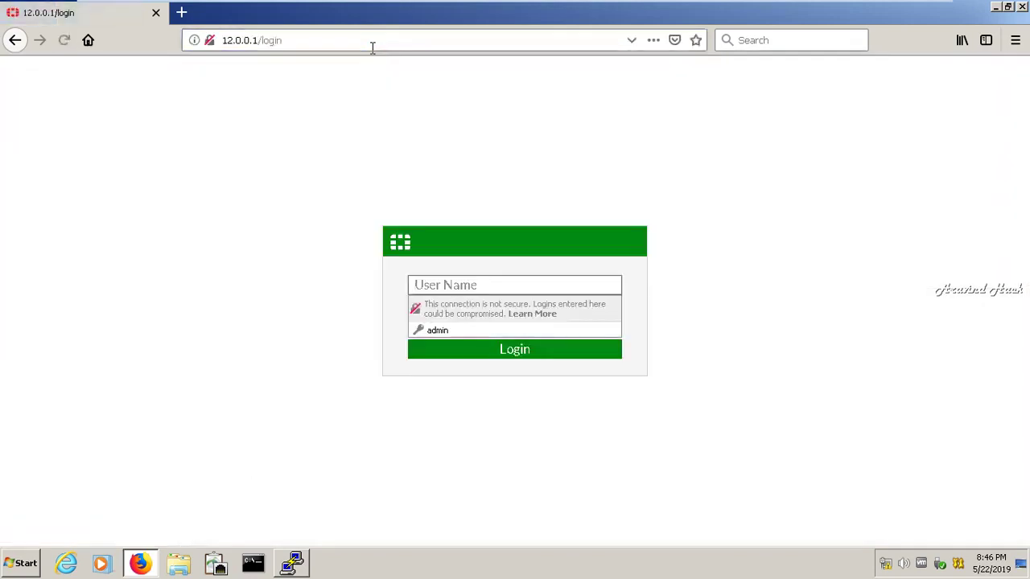
text(admin)
click(516, 354)
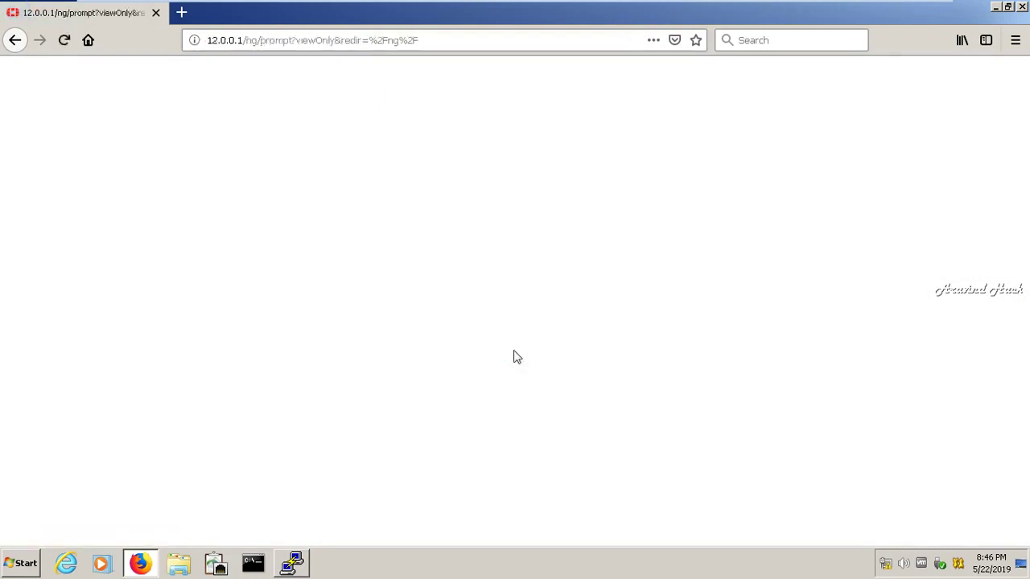
click(552, 356)
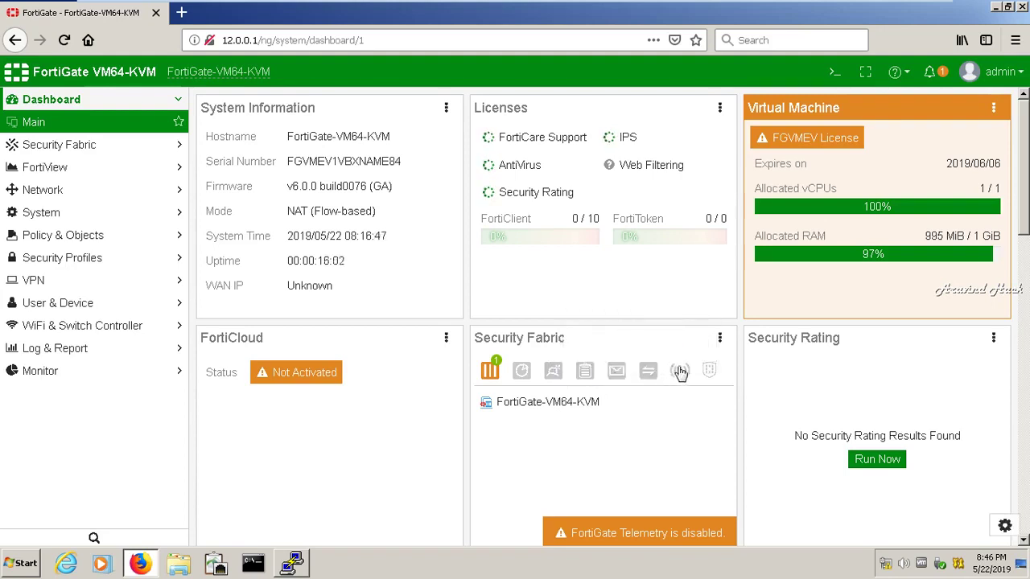
Follow the FortiGate Telemetry banner link to Security Fabric > Settings
mouse_move(720, 376)
mouse_move(611, 538)
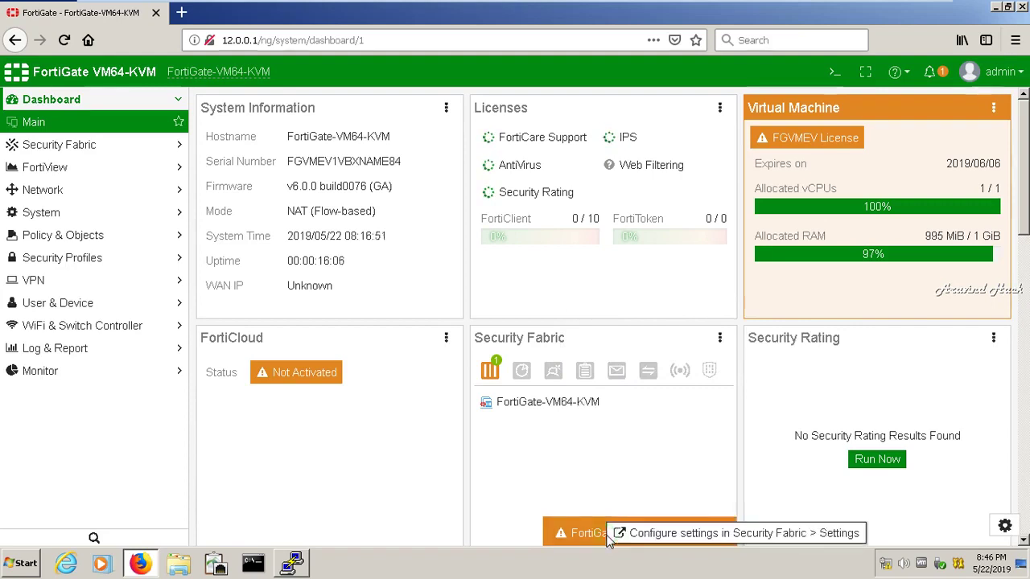
click(656, 535)
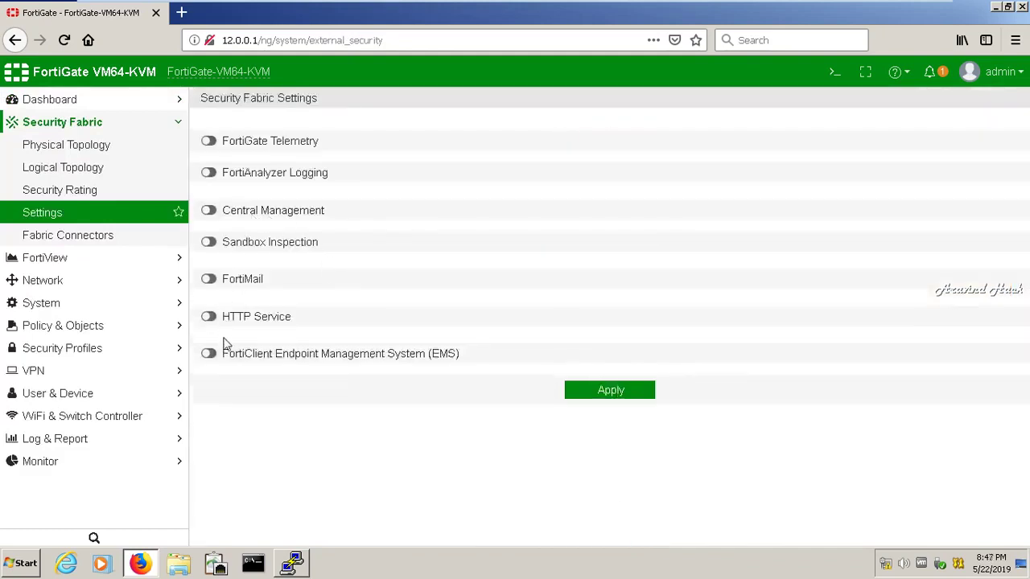
Toggle FortiClient EMS on and back off, then expand the Dashboard menu
click(219, 357)
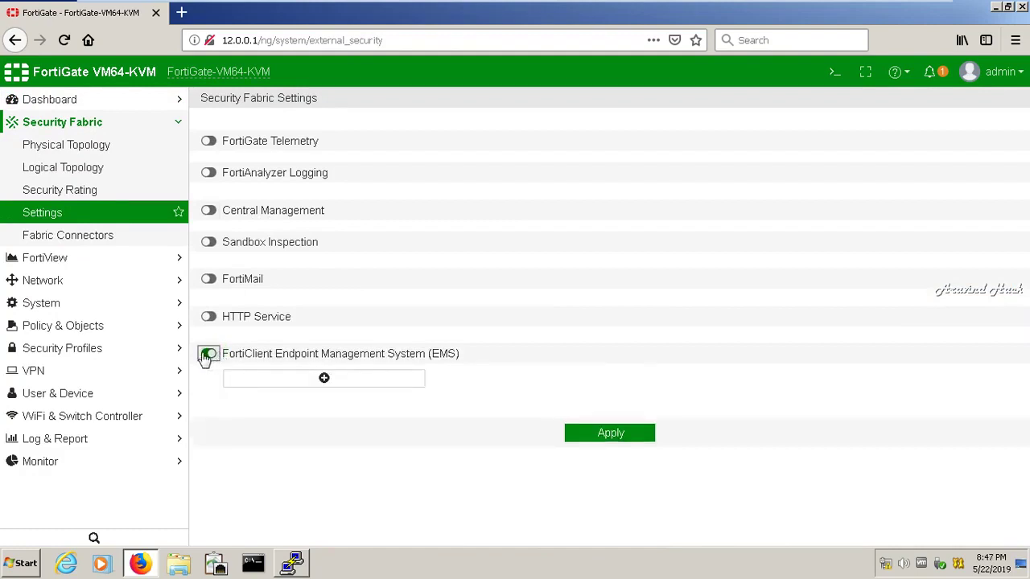
click(207, 356)
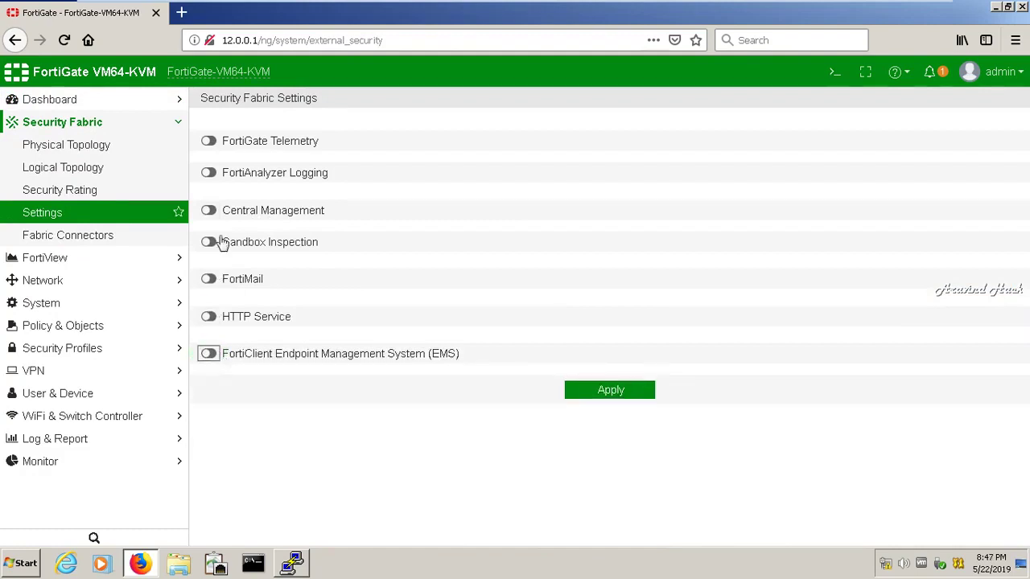
click(72, 101)
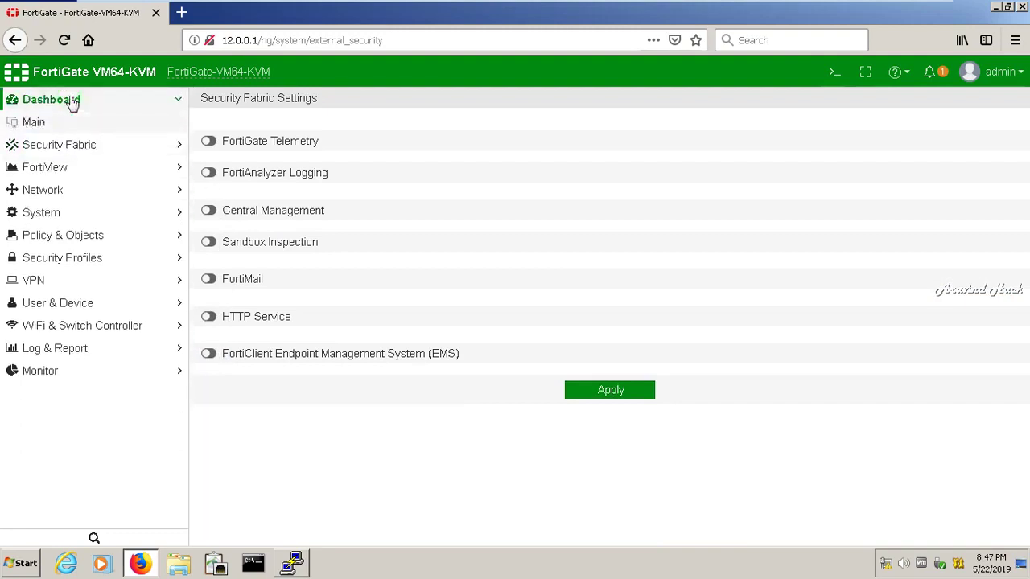
Minimise the lab VM to the host desktop and close the screen recorder controls
mouse_move(869, 6)
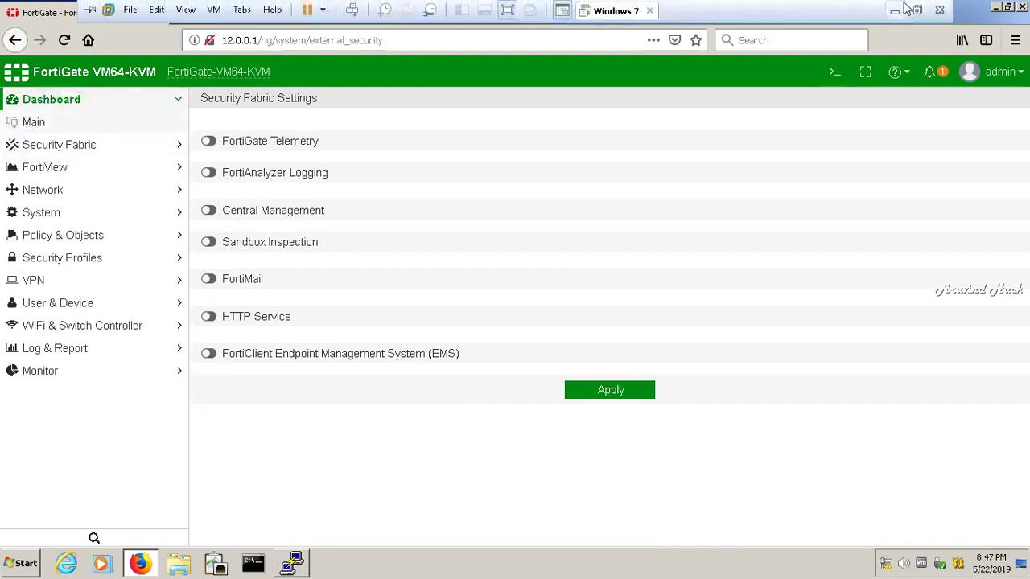
click(905, 7)
click(897, 564)
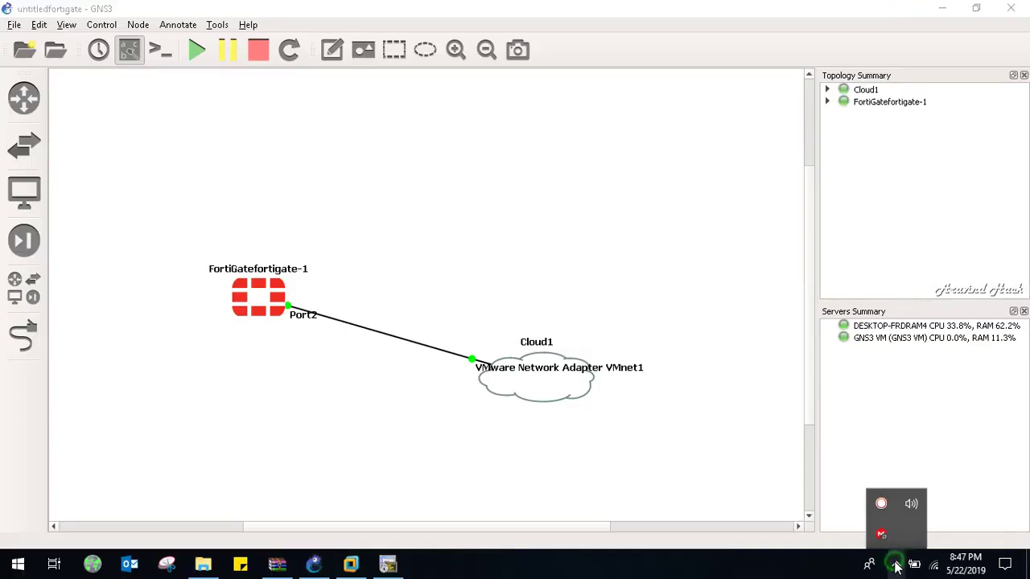
click(882, 505)
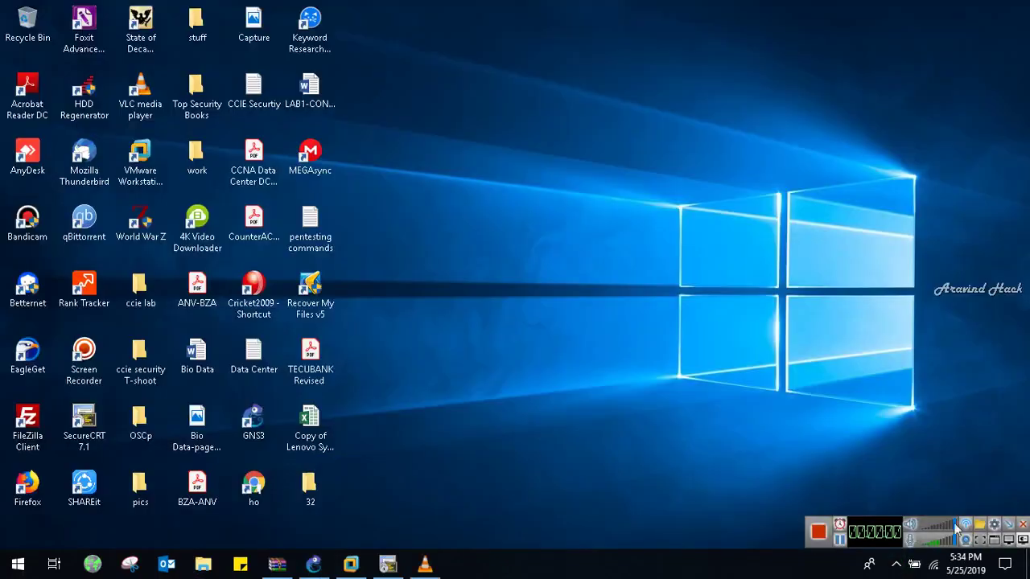
click(1009, 525)
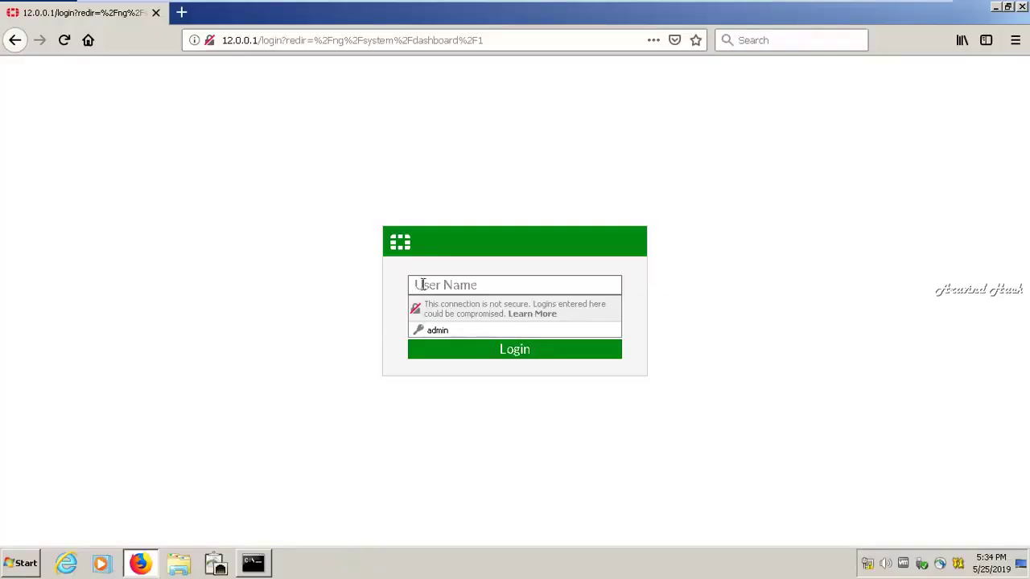
Sign in as admin, replacing the autofilled password with the administrator password
text(admin)
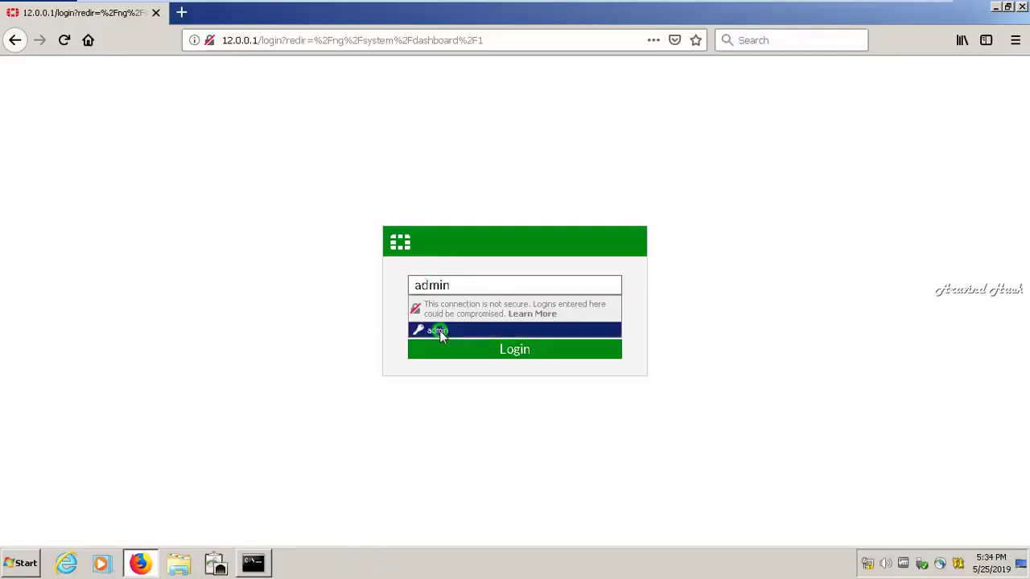
click(434, 330)
double_click(447, 314)
key(BackSpace)
text(••)
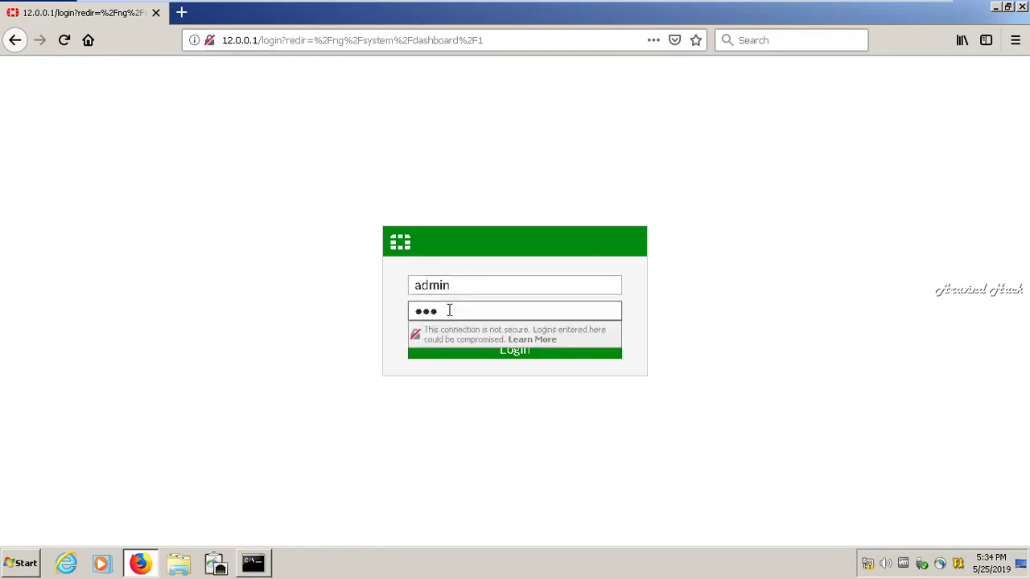
text(•••)
click(463, 355)
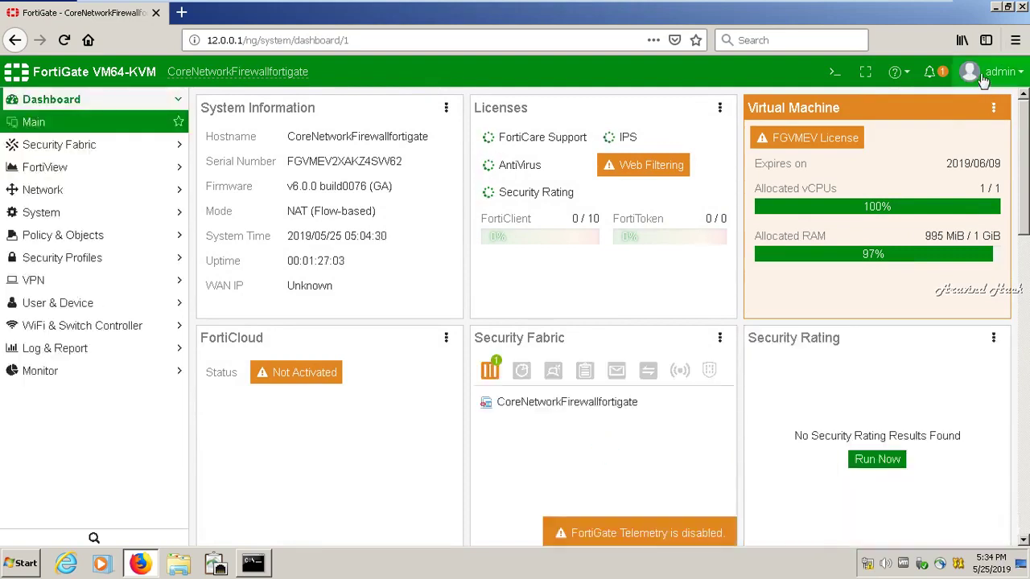
Go to the configuration backup page from the admin account menu
click(985, 74)
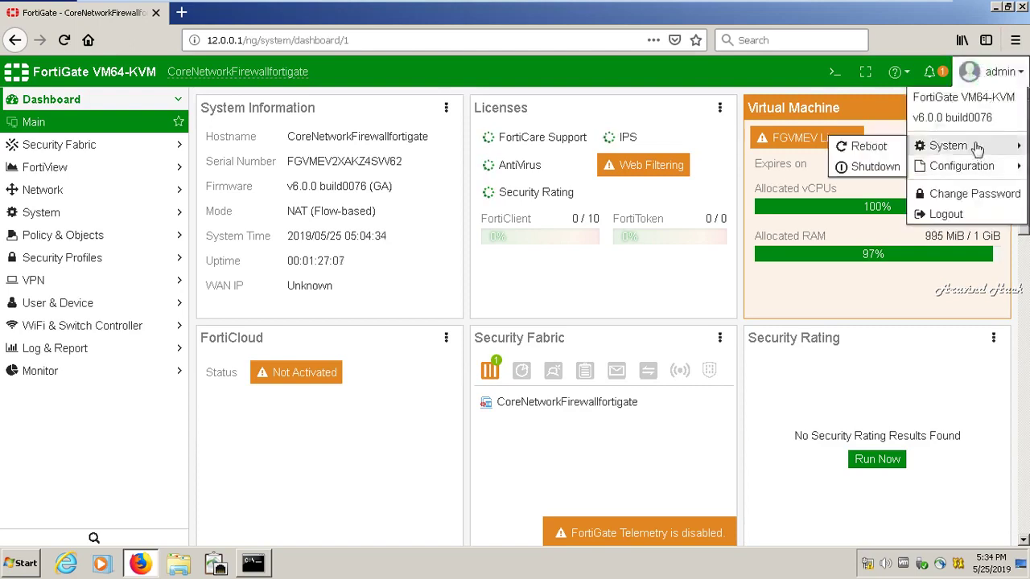
mouse_move(977, 166)
click(875, 168)
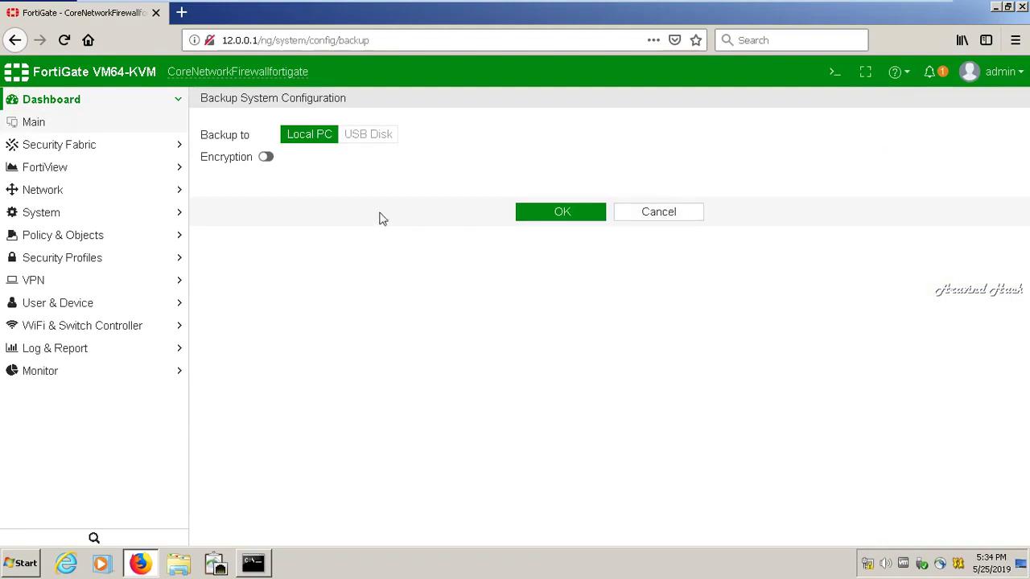
Enable backup encryption, enter and confirm a password, and save the .conf file to disk
click(266, 158)
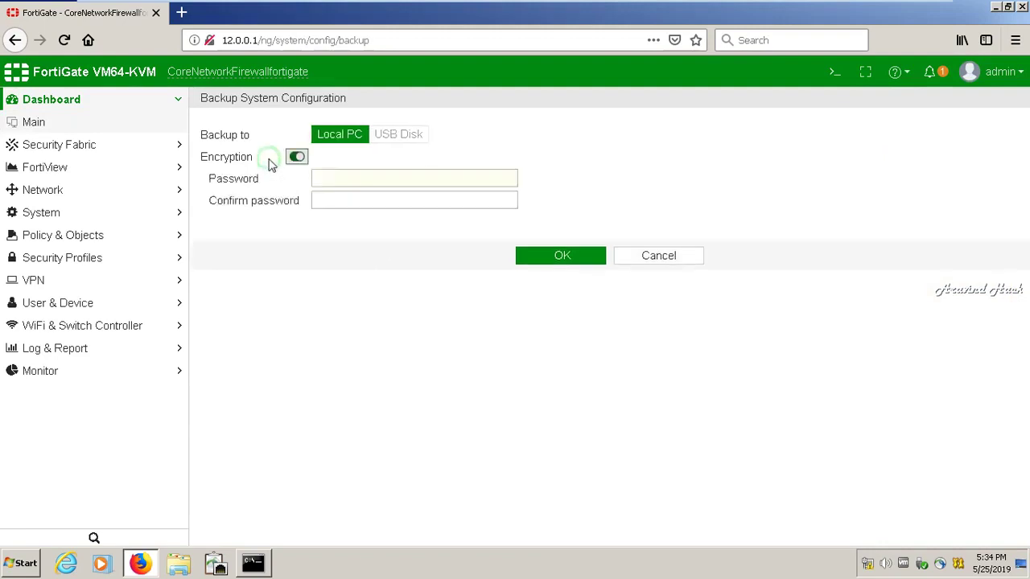
click(339, 181)
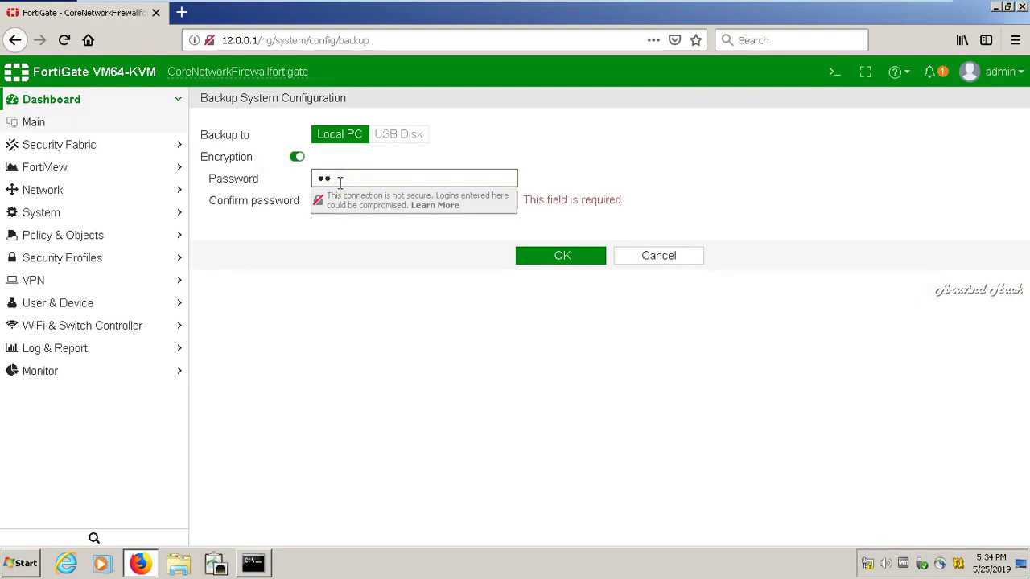
text(admin)
key(Tab)
text(a)
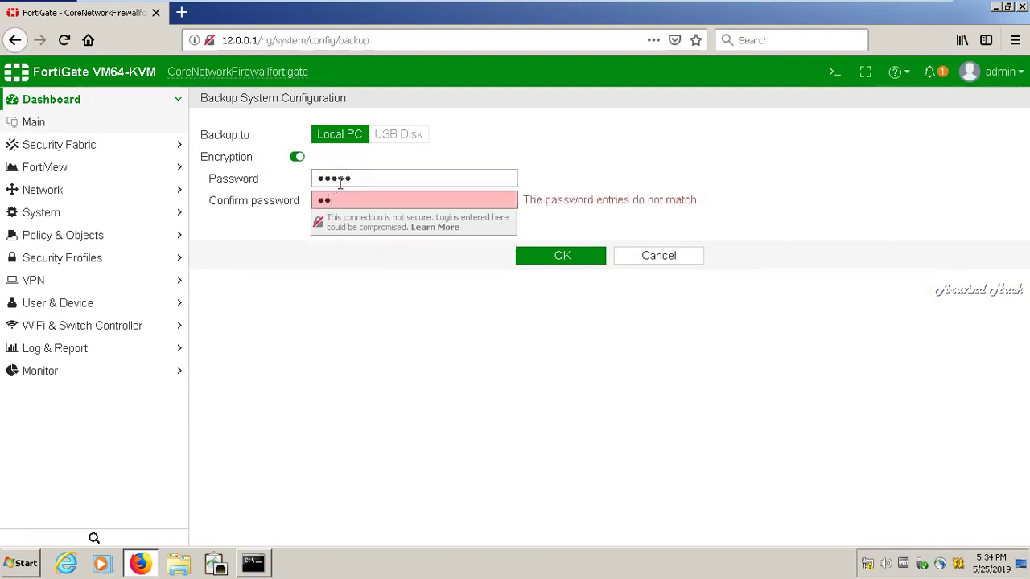
text(dmin)
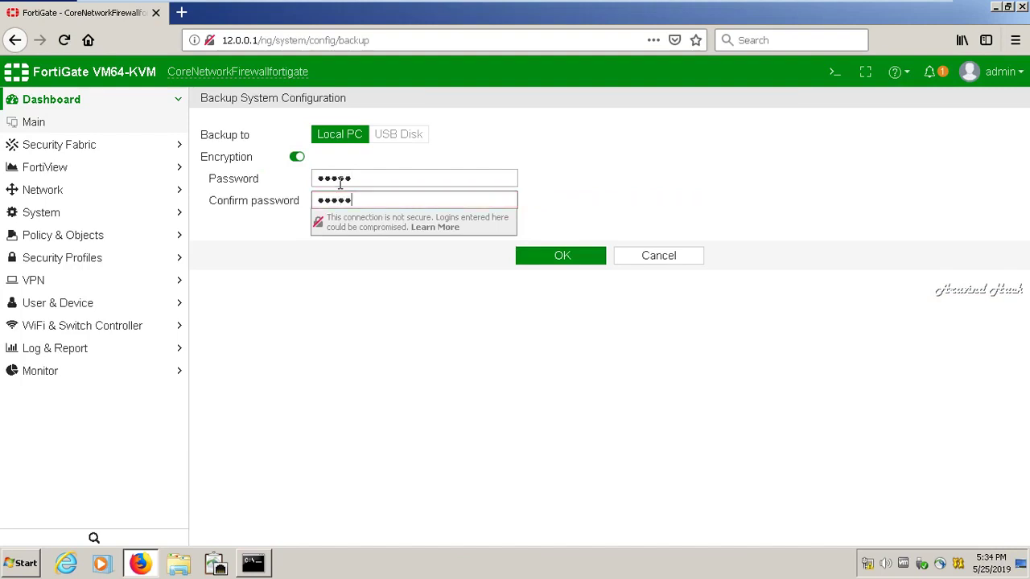
click(545, 258)
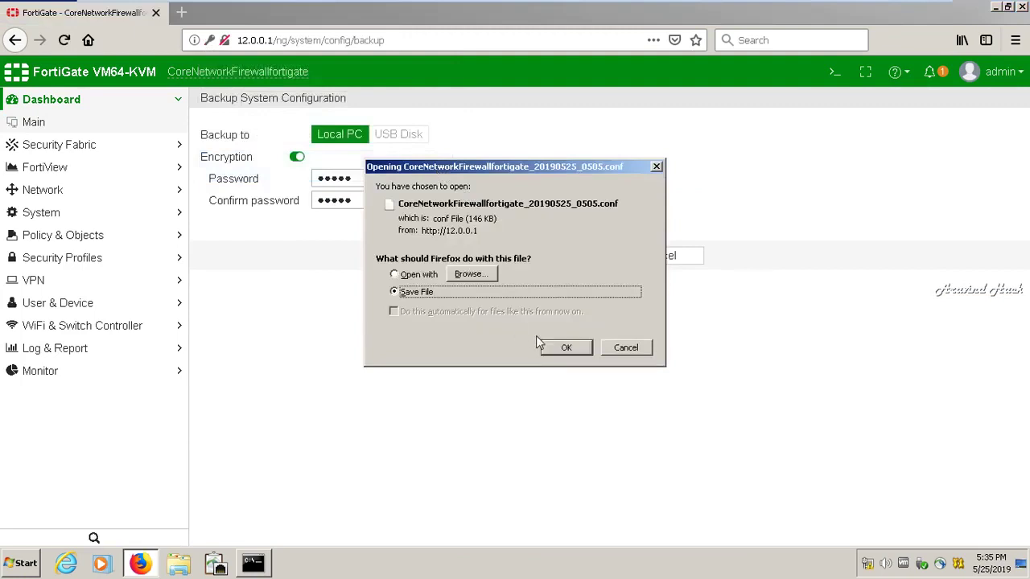
click(576, 354)
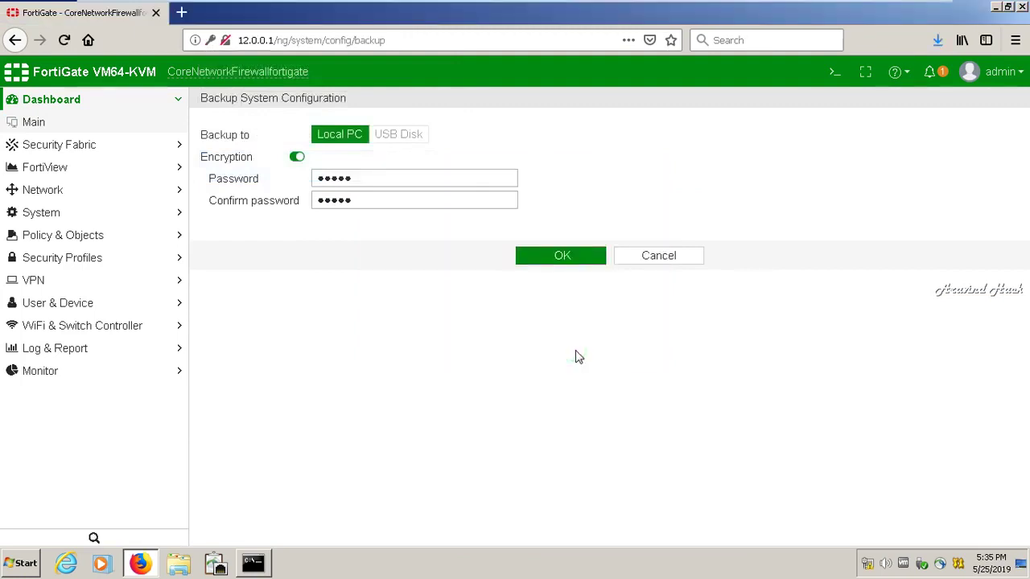
Copy CoreNetworkFirewallfortigate_20190525_0505.conf from the Downloads folder
click(935, 42)
click(928, 74)
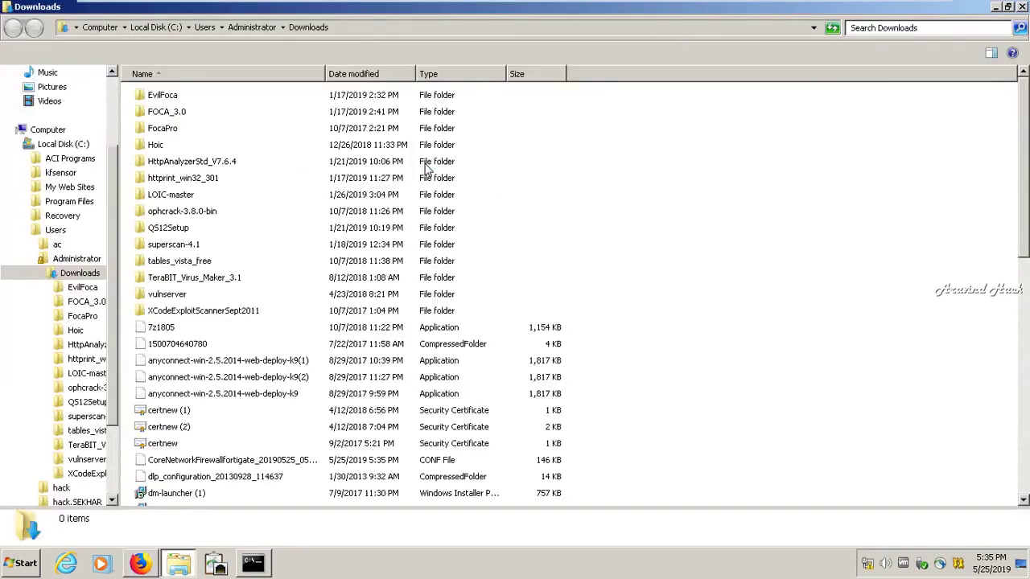
right_click(310, 465)
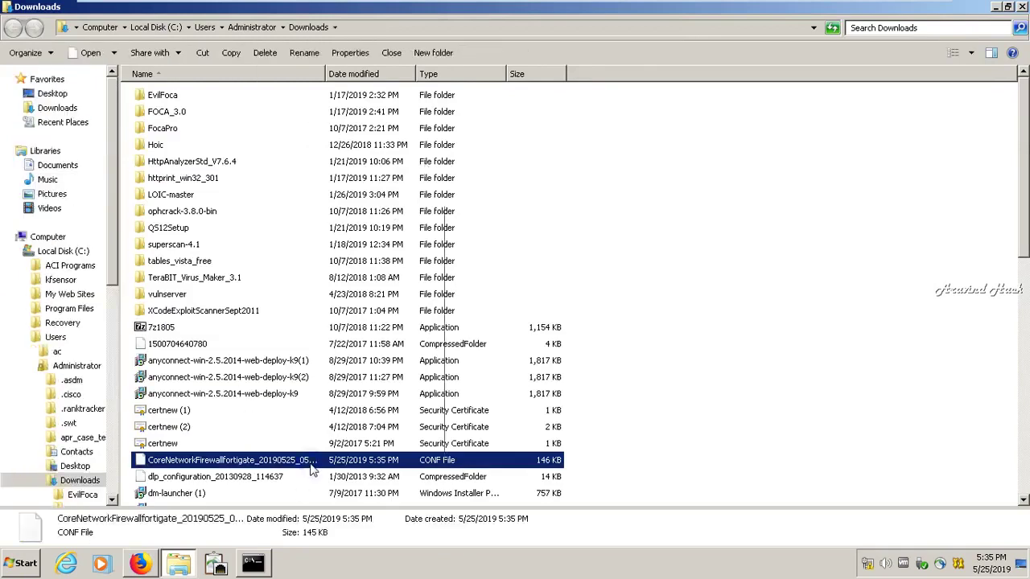
click(334, 391)
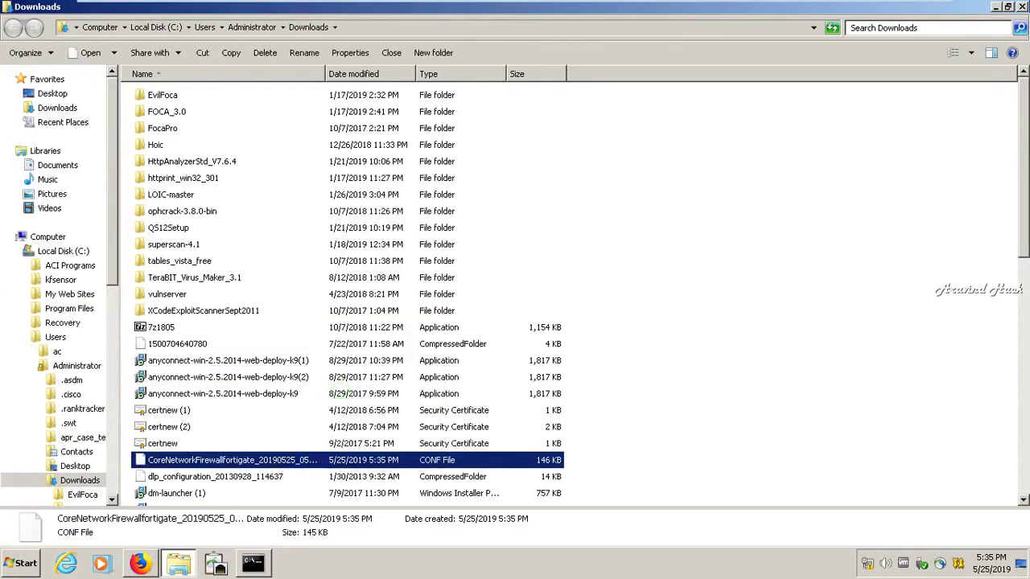
Paste the backup .conf onto the desktop and return to the FortiGate backup page
click(1022, 7)
click(996, 7)
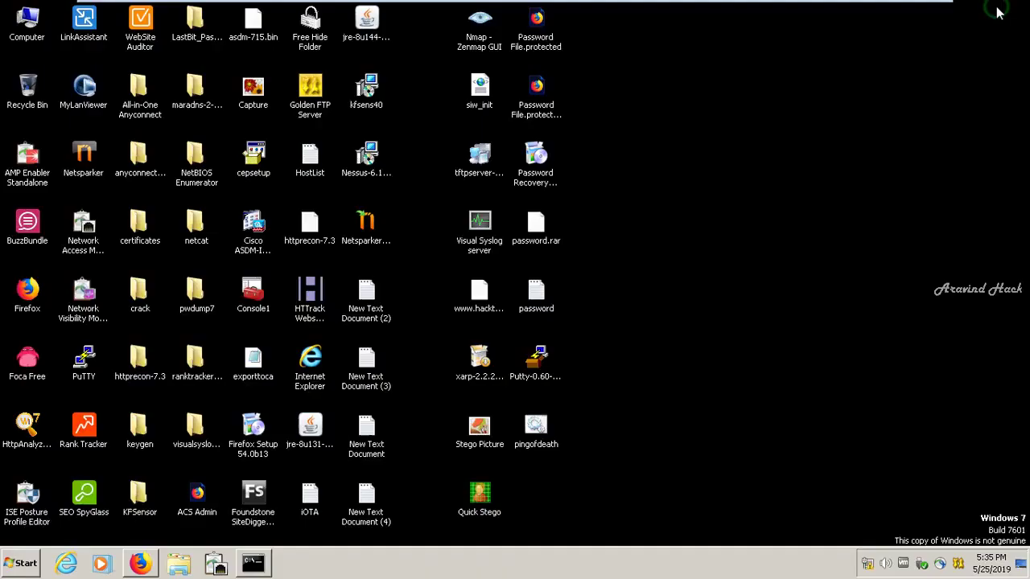
right_click(627, 175)
click(659, 221)
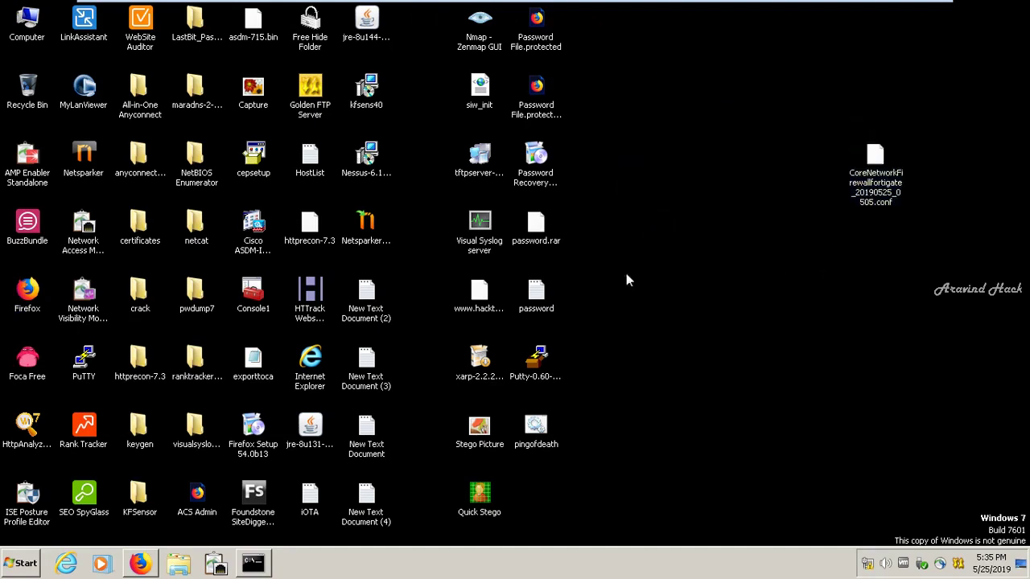
click(253, 564)
click(252, 563)
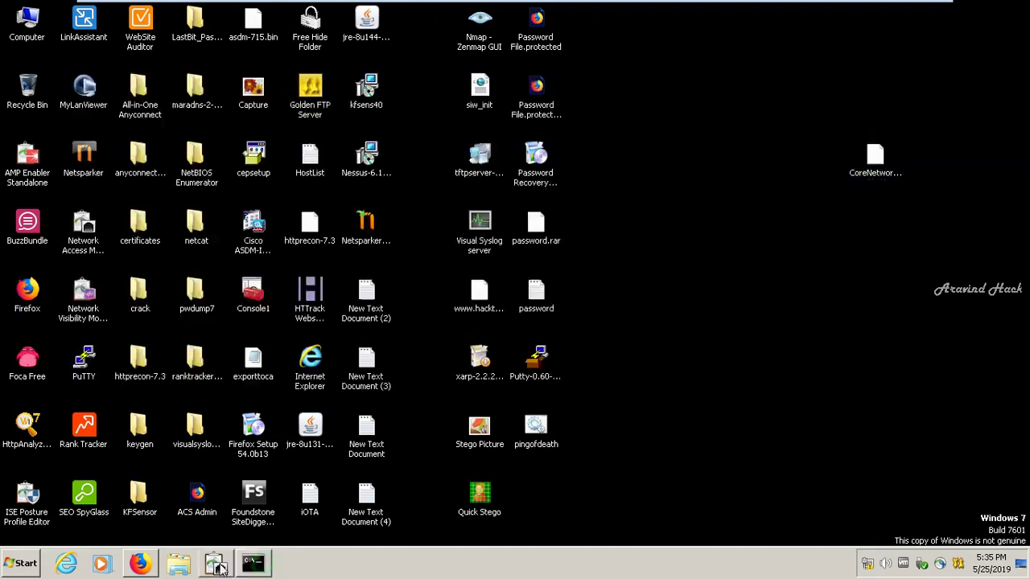
click(139, 563)
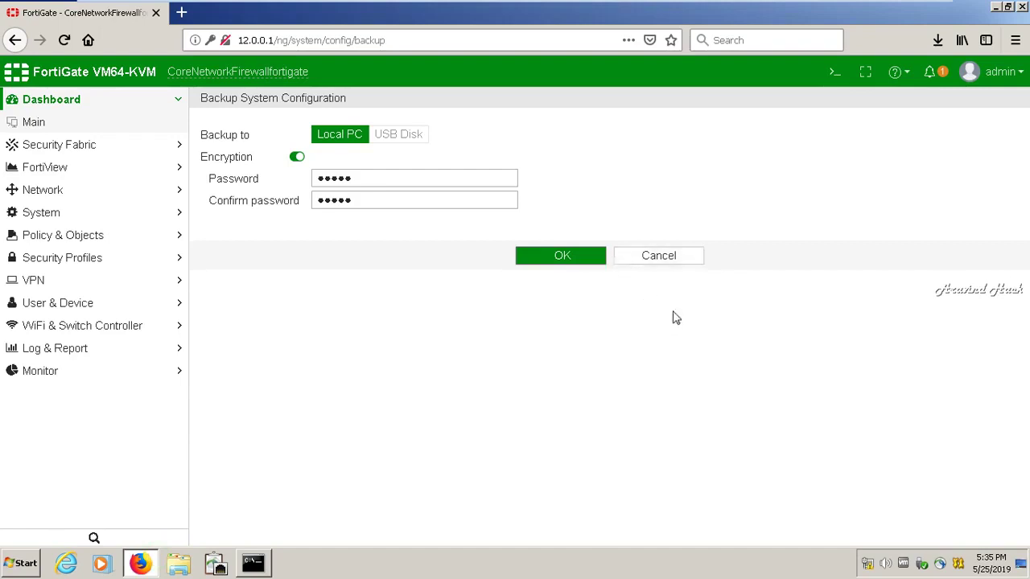
Go to the Restore page and browse the Desktop for the backup file
click(1001, 74)
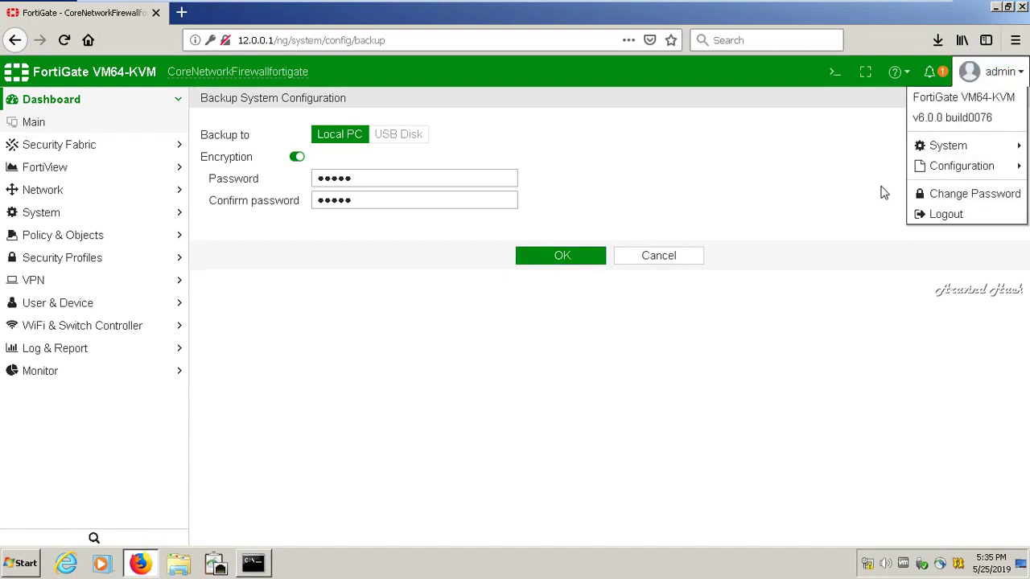
mouse_move(918, 169)
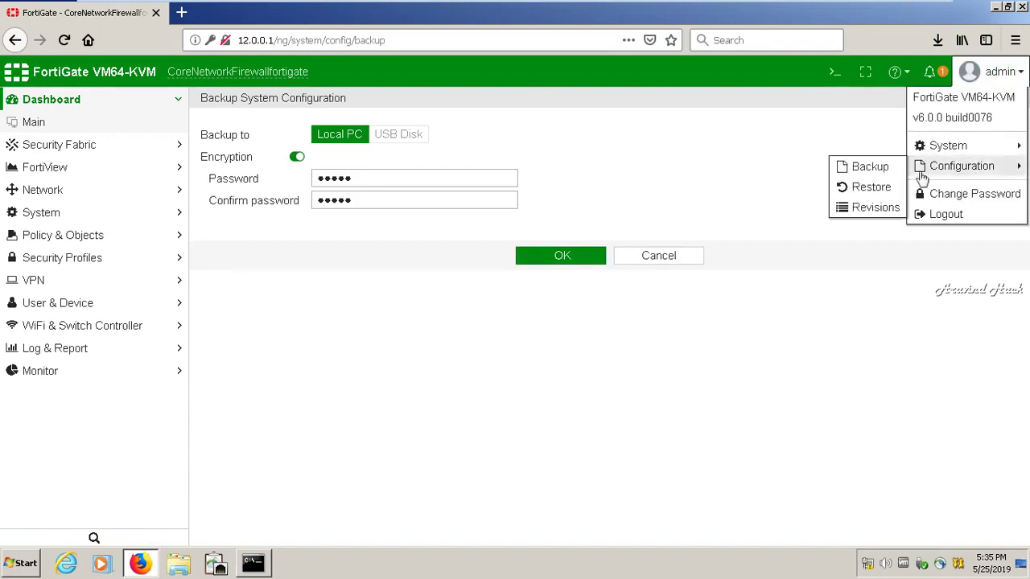
click(885, 188)
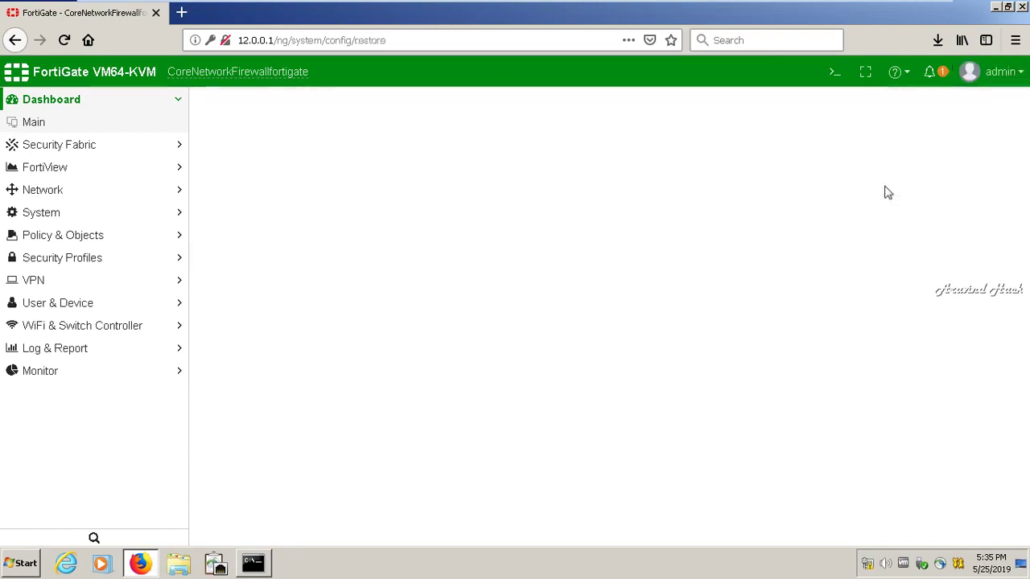
click(320, 157)
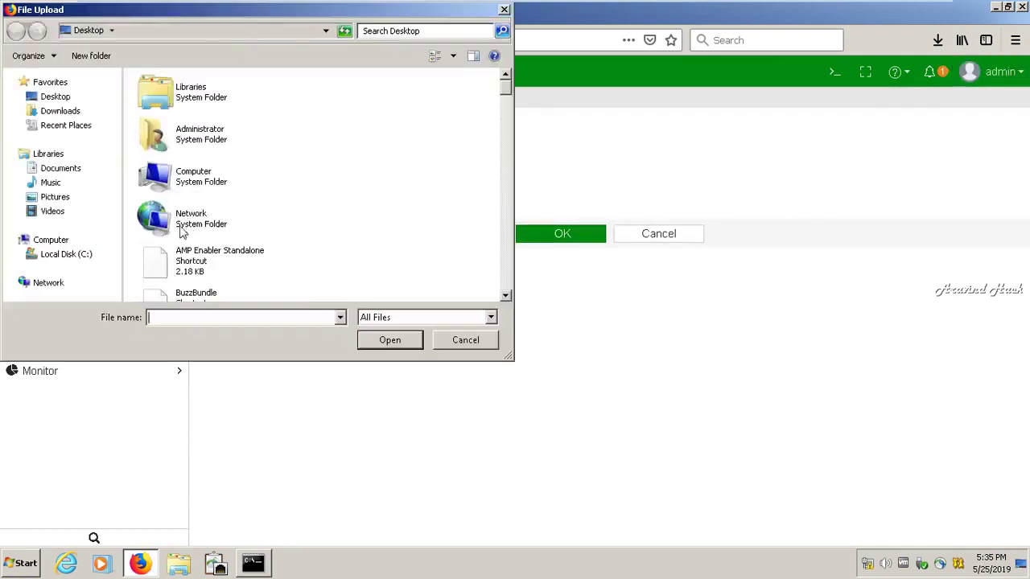
click(64, 97)
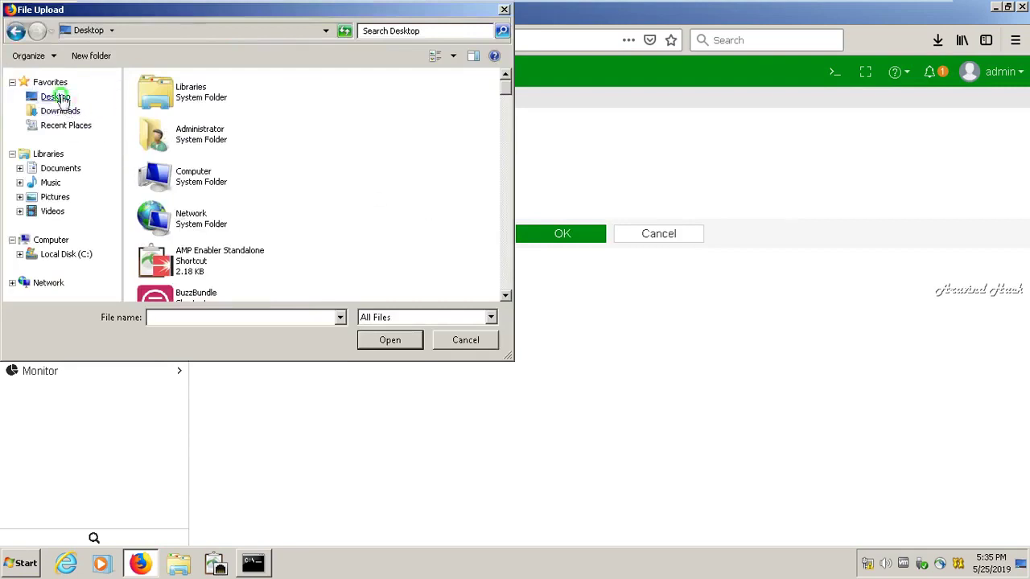
drag(507, 92, 506, 120)
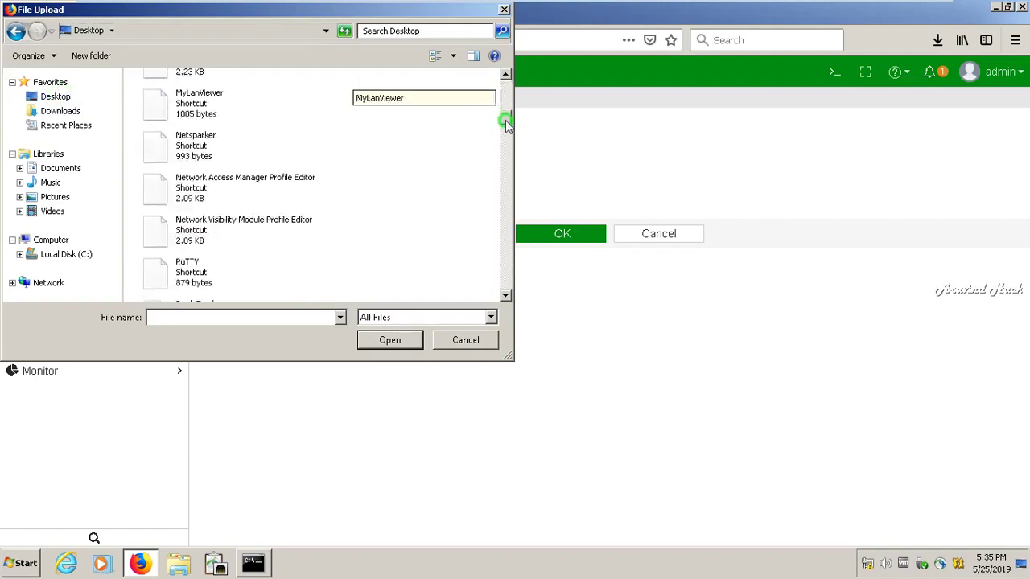
click(504, 9)
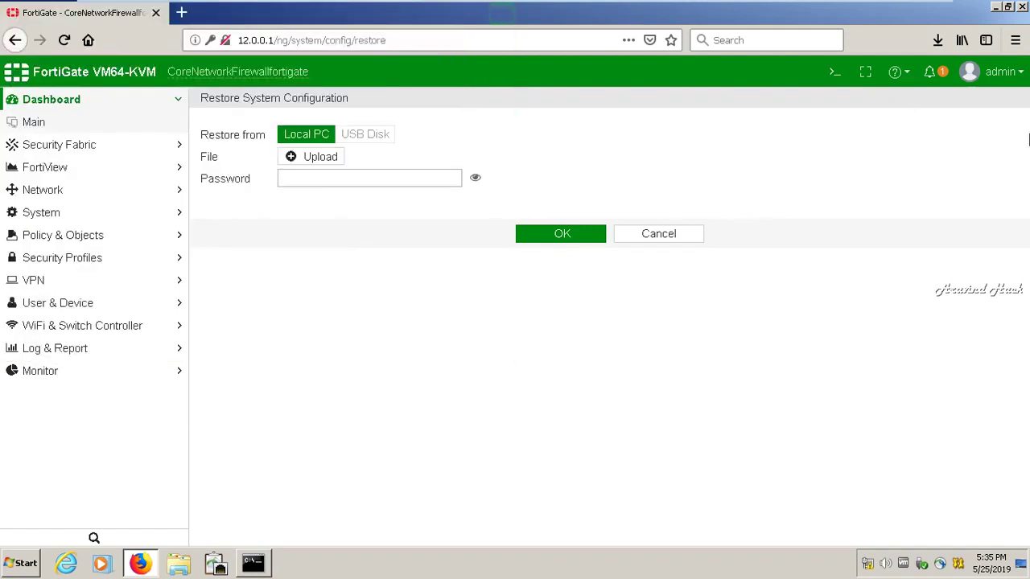
Check the backup's name, then upload CoreNetworkFirewallfortigate_20190525_0505.conf from the Desktop for restore
click(937, 39)
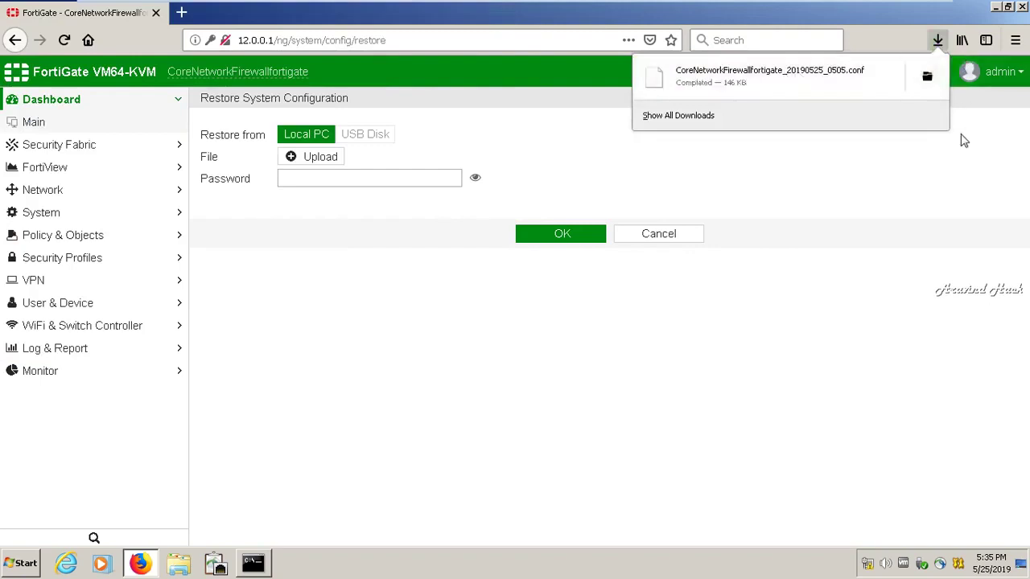
click(896, 145)
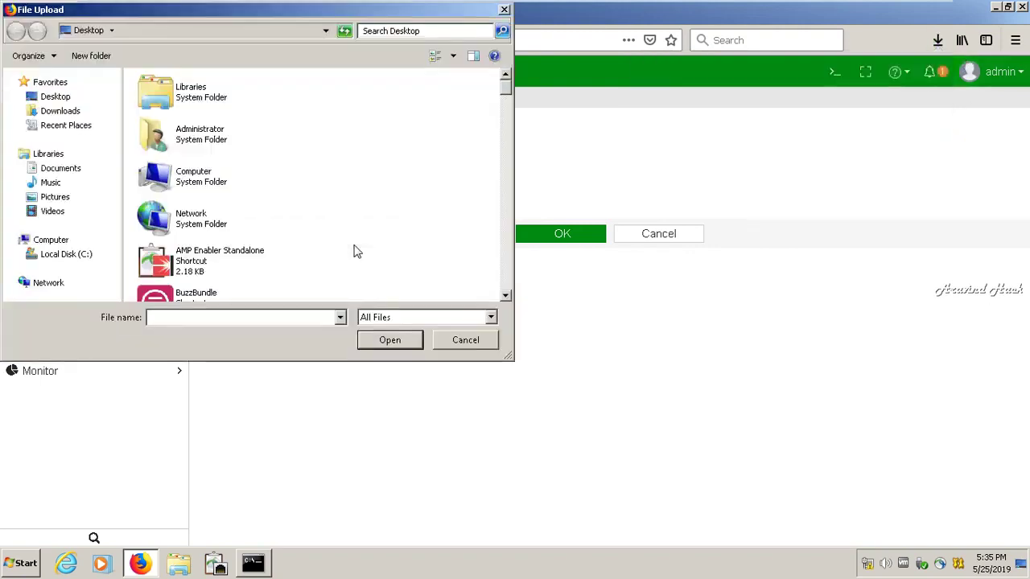
click(249, 251)
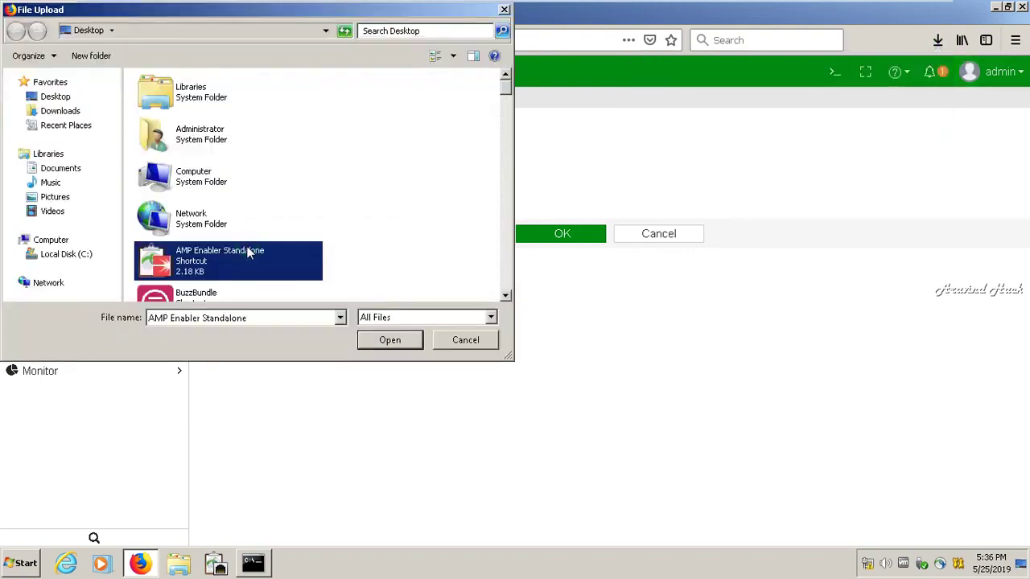
key(c)
key(c)
key(c)
key(c)
key(c)
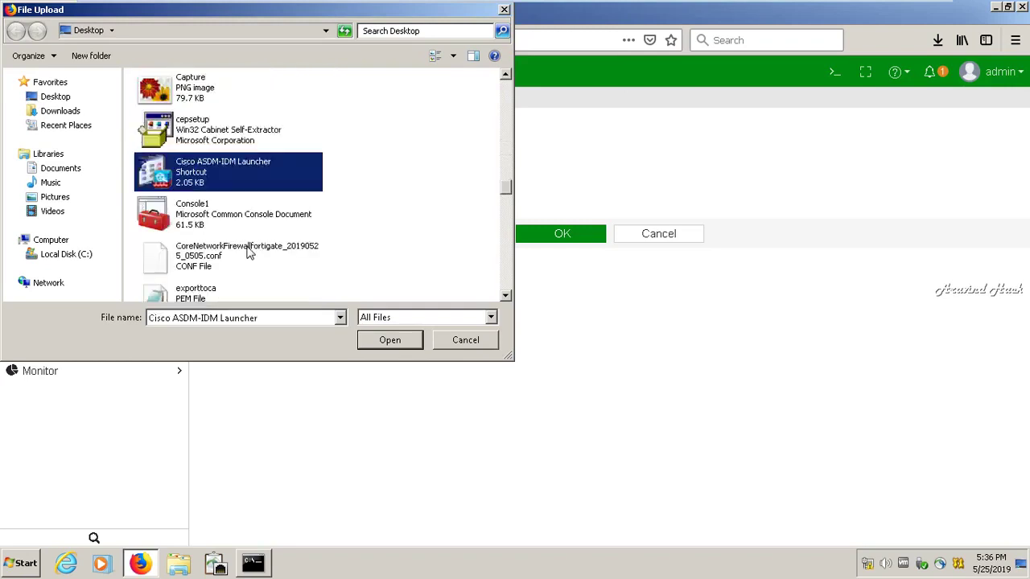
key(c)
key(c)
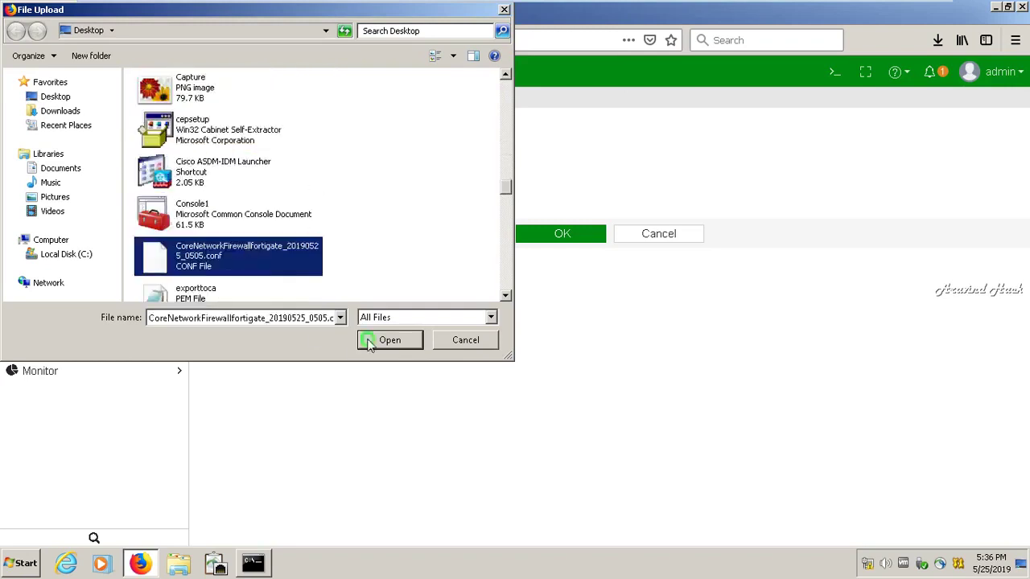
click(367, 343)
click(405, 186)
Enter the backup's decryption password and confirm the restore, rebooting the FortiGate
text(passw)
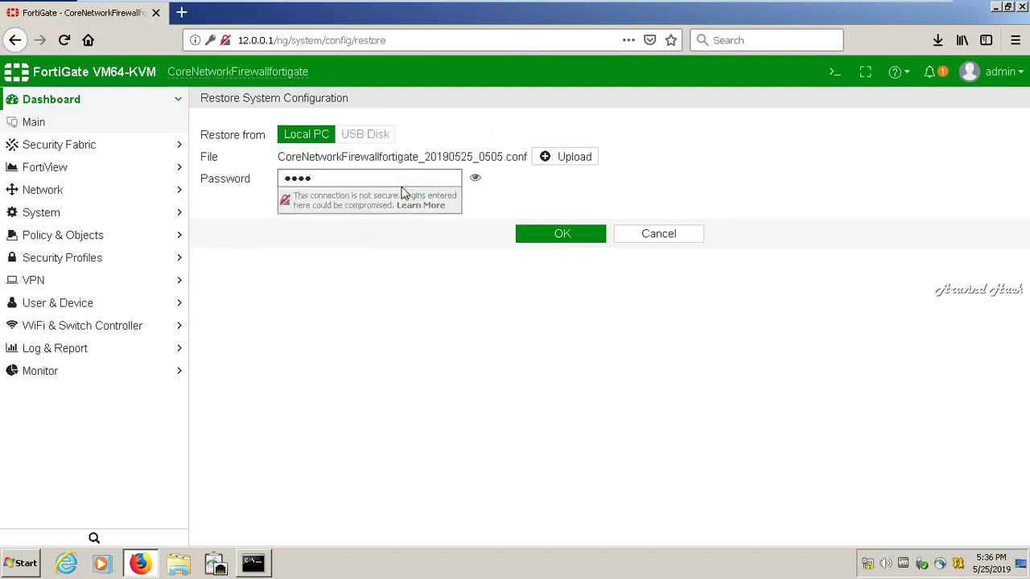
click(582, 233)
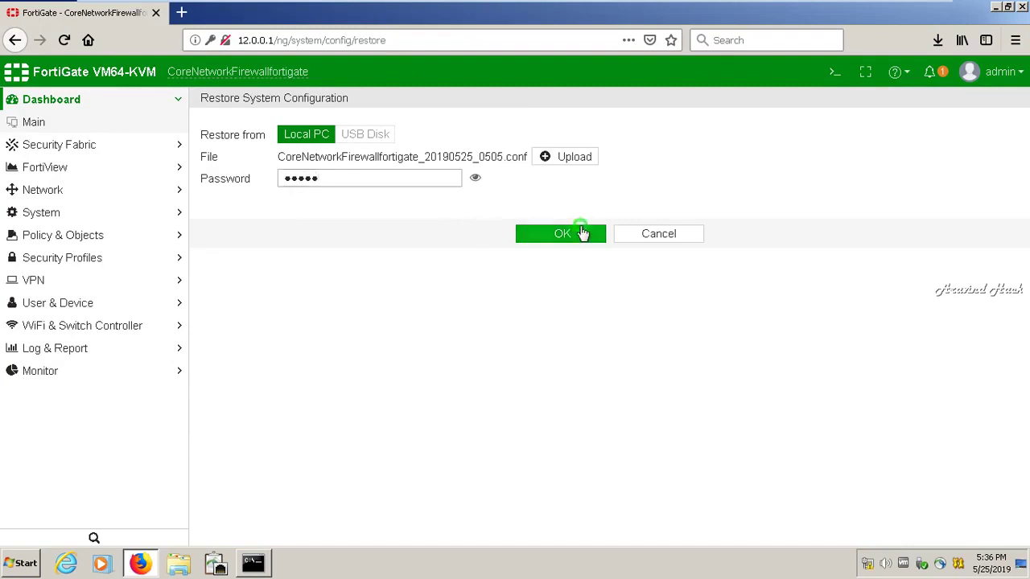
click(582, 233)
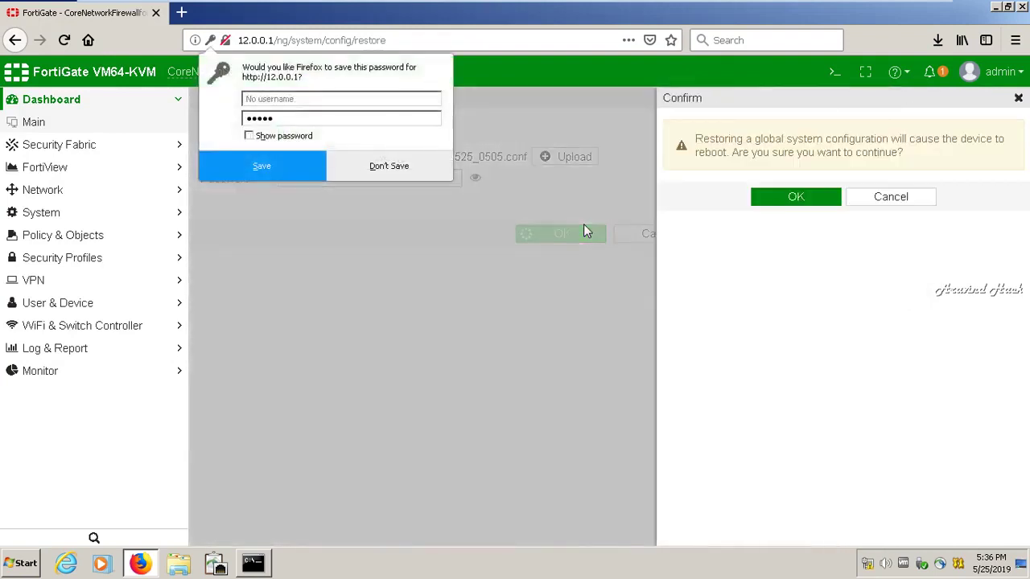
click(834, 197)
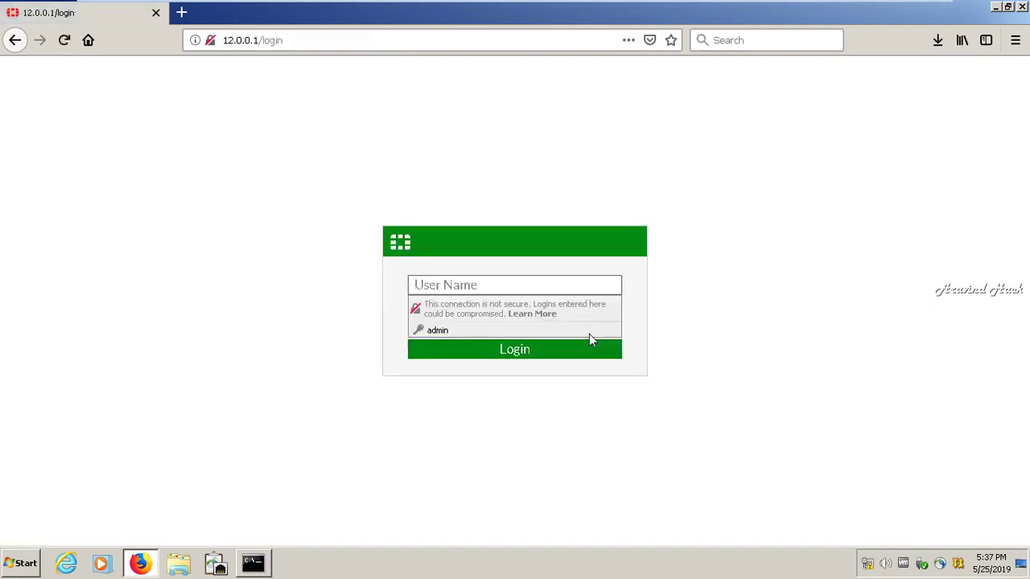
Sign in to the rebooted FortiGate web GUI as admin with the account password
text(admin)
key(Tab)
text(a)
key(BackSpace)
key(BackSpace)
key(BackSpace)
key(BackSpace)
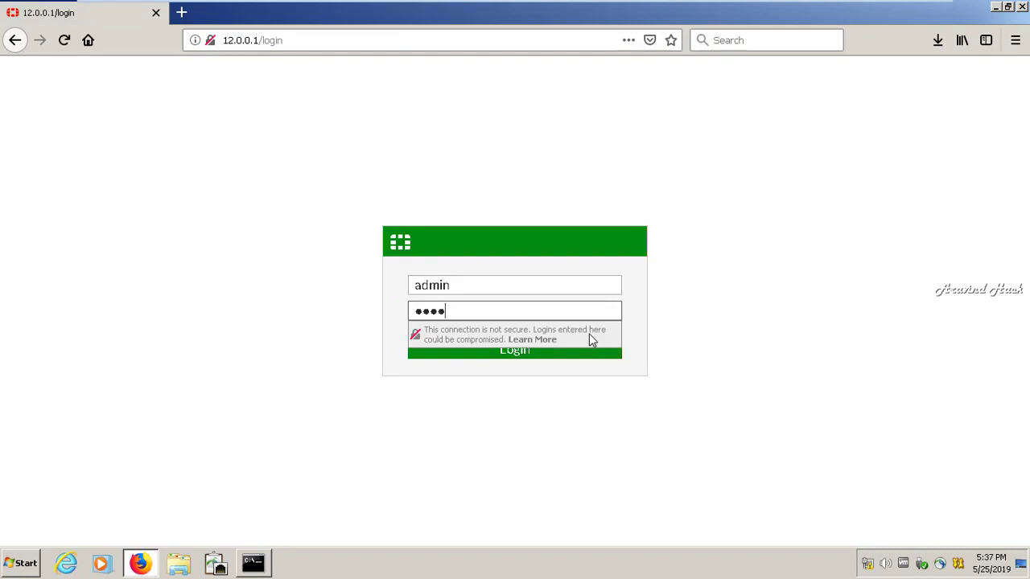
text(dmin)
click(503, 356)
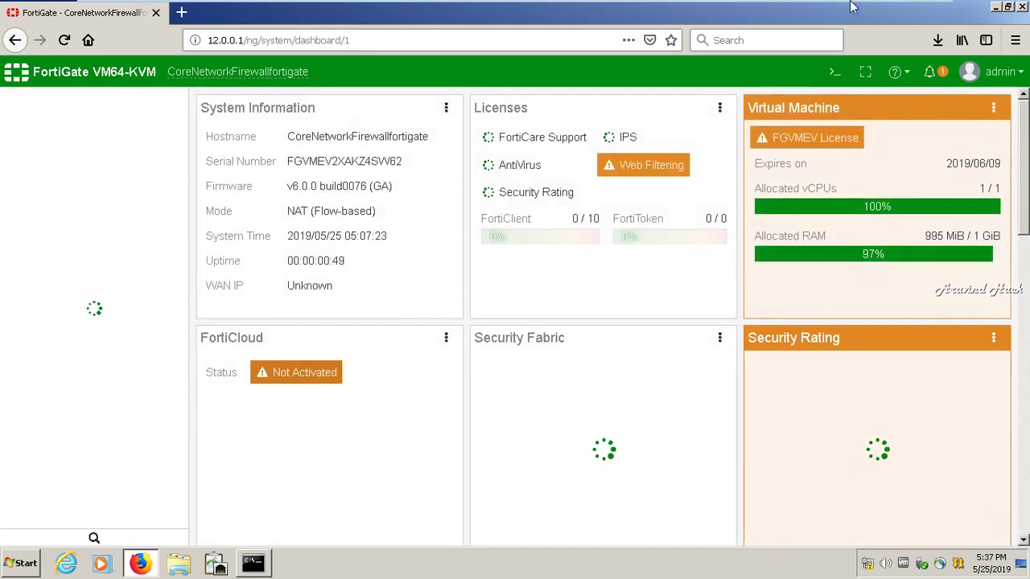
Minimize the VM, start the screen recorder from the tray, then restore the FortiGate VM window
mouse_move(917, 6)
click(900, 9)
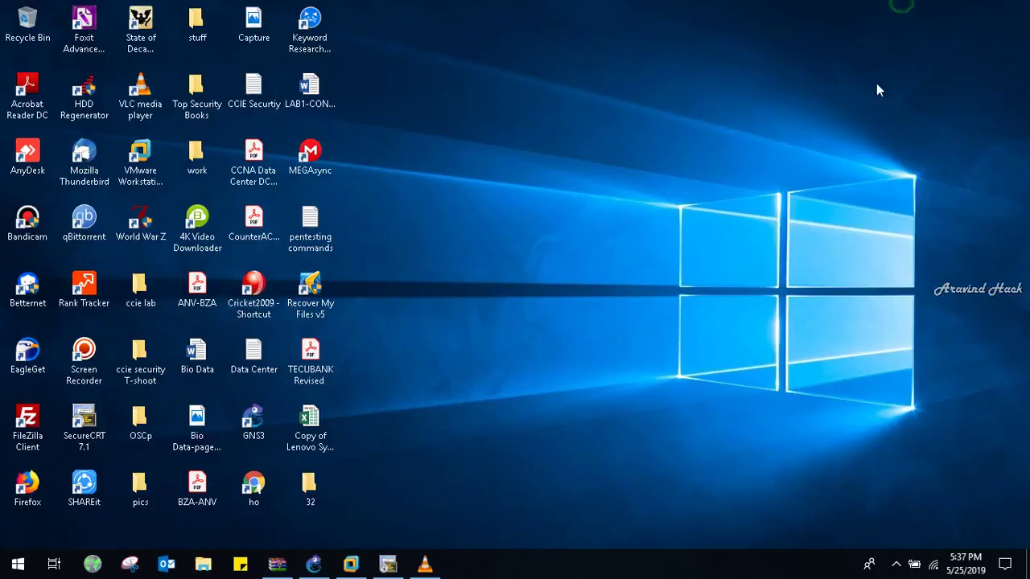
click(896, 565)
click(896, 504)
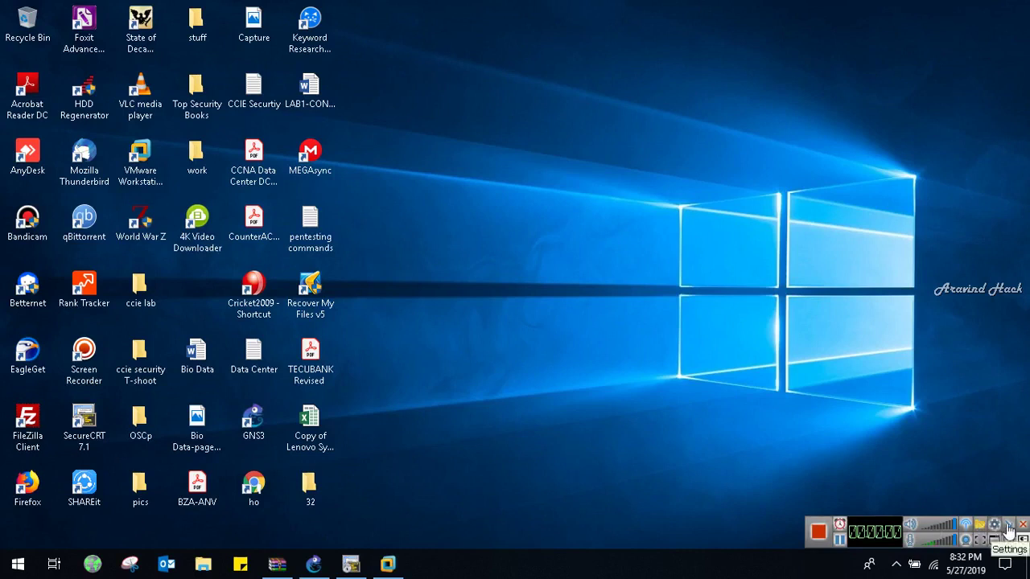
click(1008, 523)
click(385, 566)
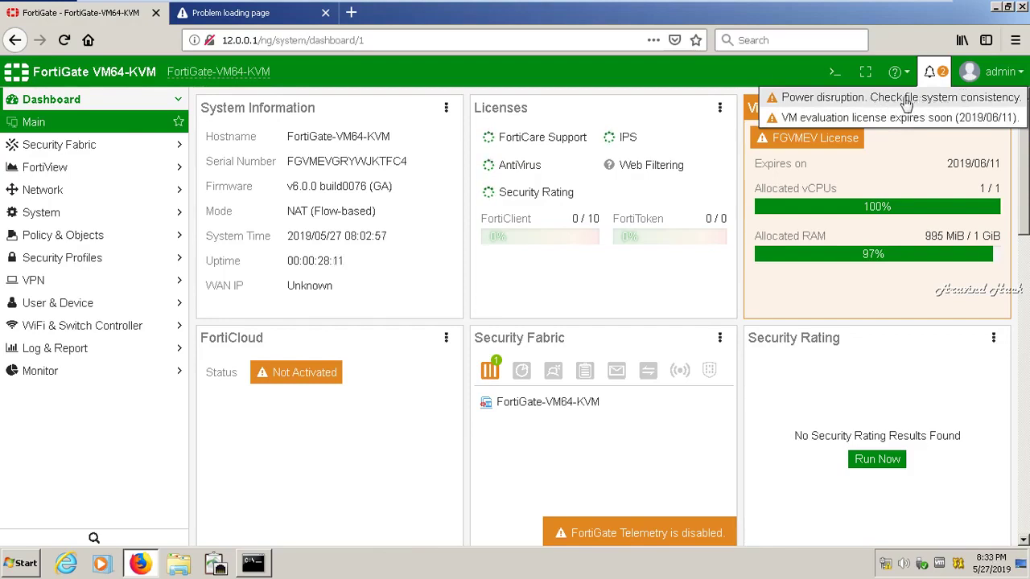
From the power-disruption alert, confirm Reboot and scan disk now, then minimize the VM
click(904, 98)
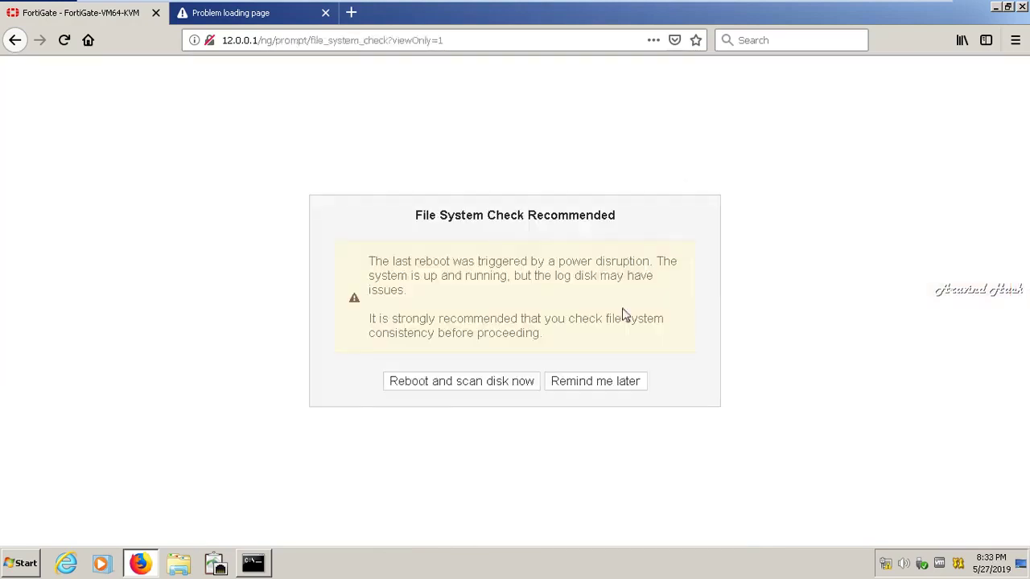
click(441, 383)
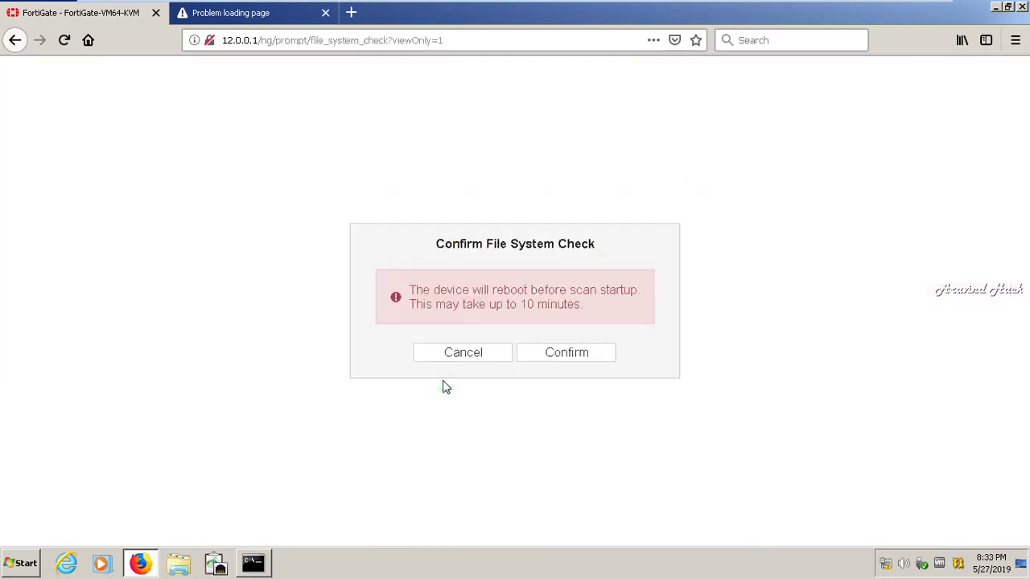
click(589, 357)
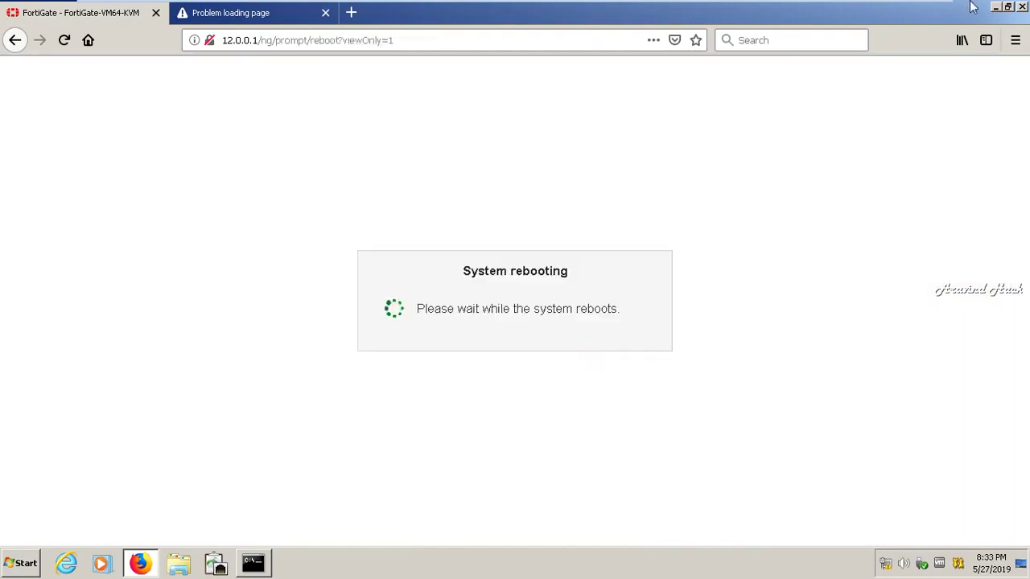
click(894, 3)
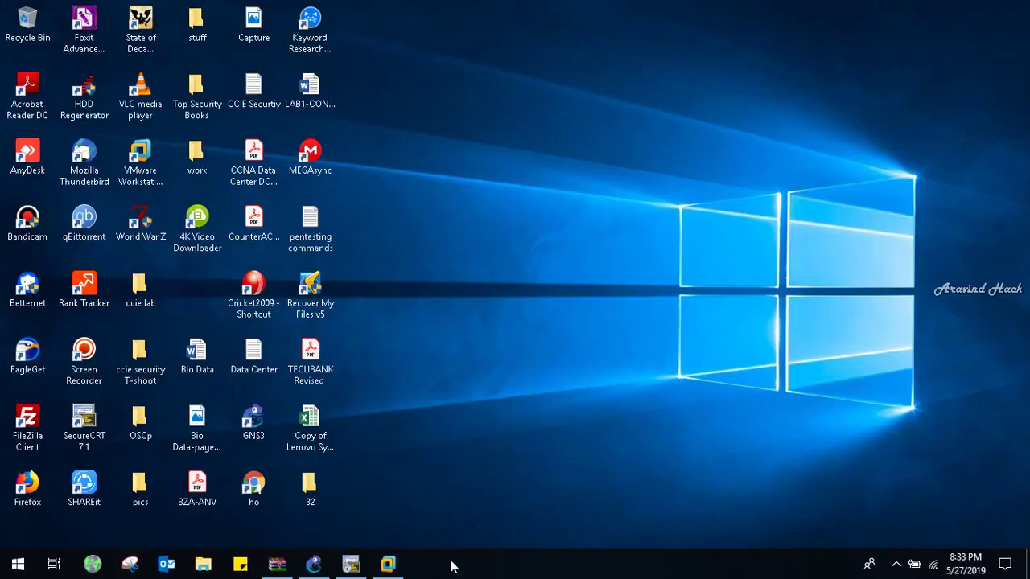
Log in as admin on the FortiGatefortigate-1 console in SecureCRT, then return to the VM browser
click(359, 562)
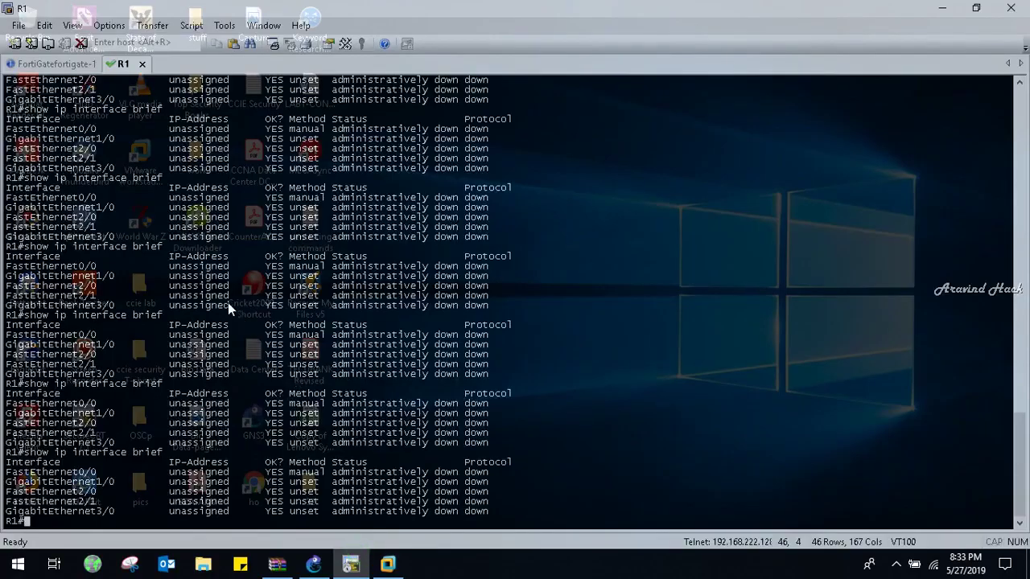
key(ctrl+Tab)
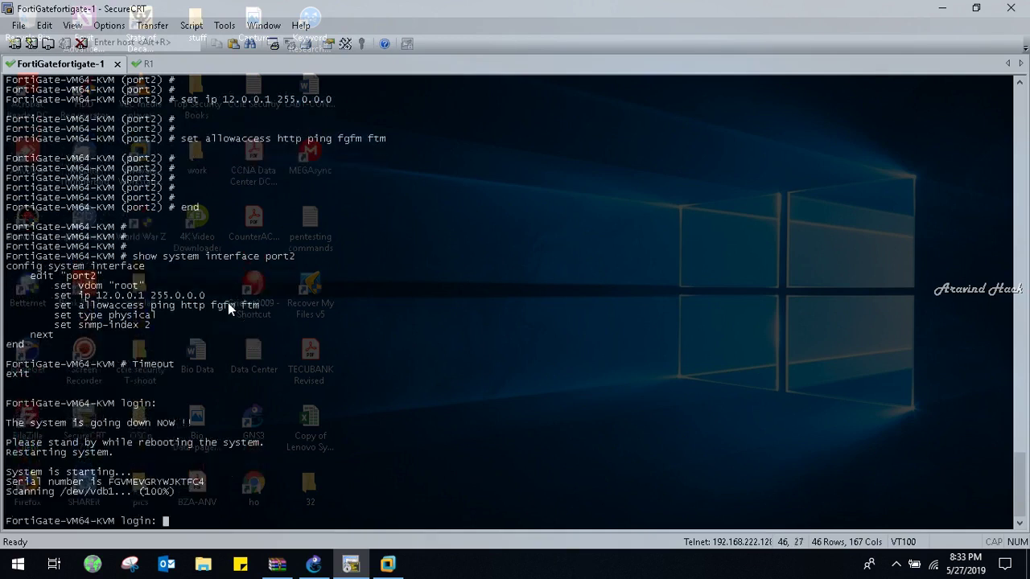
text(admin)
key(Return)
key(Return)
key(Return)
key(Return)
key(Return)
key(Return)
key(Return)
key(Return)
key(Return)
key(Return)
key(Return)
key(Return)
key(Return)
key(Return)
key(Return)
key(Return)
key(Return)
key(Return)
key(Return)
key(Return)
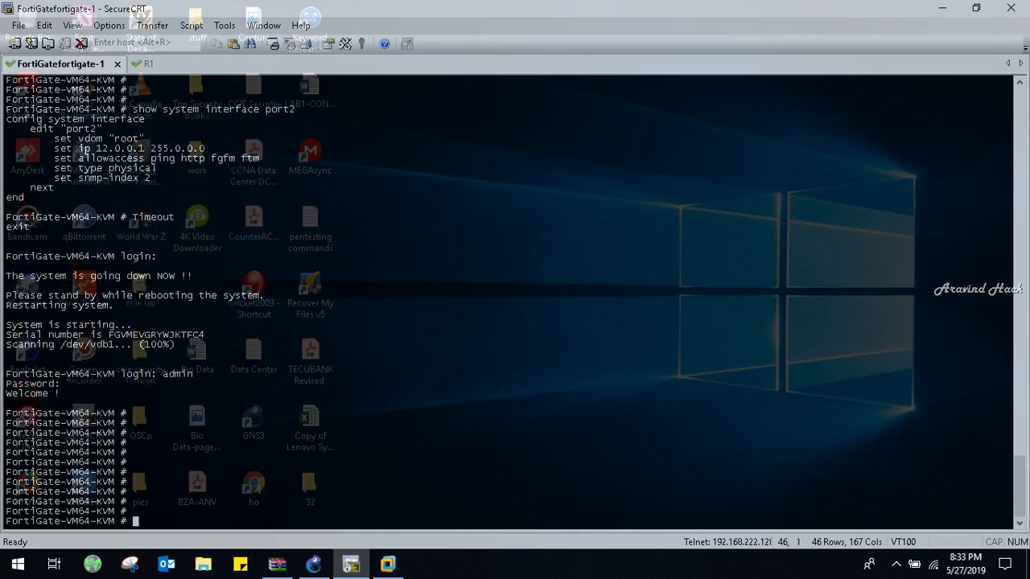
key(Return)
key(Return)
key(Return)
key(Return)
key(Return)
key(Return)
key(Return)
key(Return)
key(Return)
key(Return)
key(Return)
key(Return)
key(Return)
key(Return)
key(Return)
key(Return)
key(Return)
key(Return)
key(Return)
key(Return)
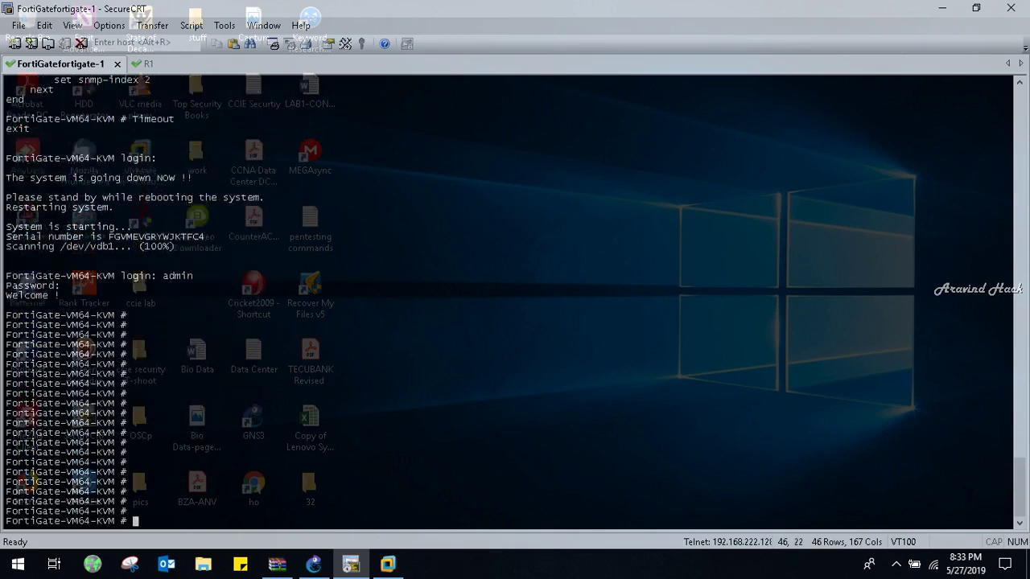
key(Return)
key(Return)
key(Return)
key(Return)
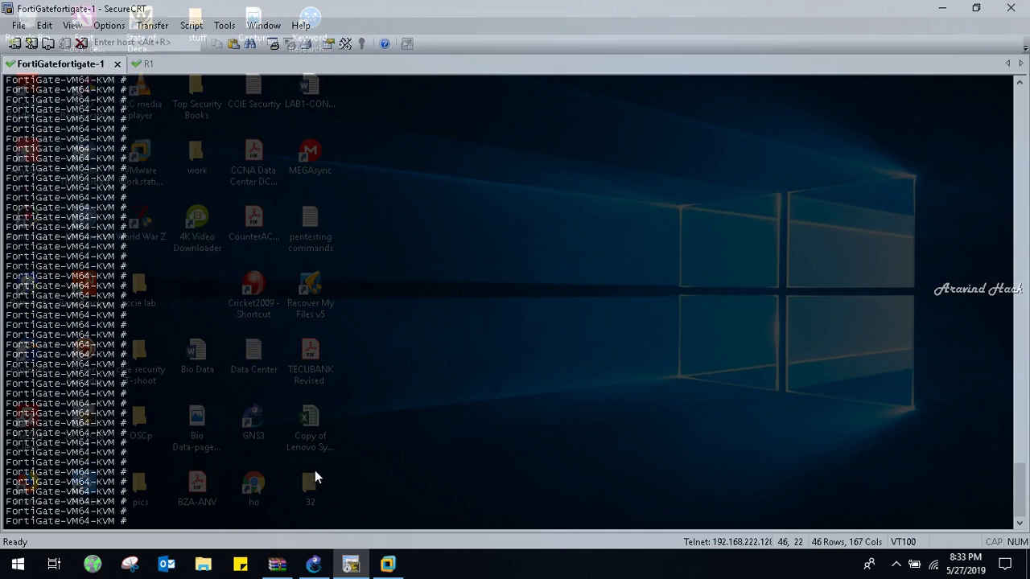
click(388, 564)
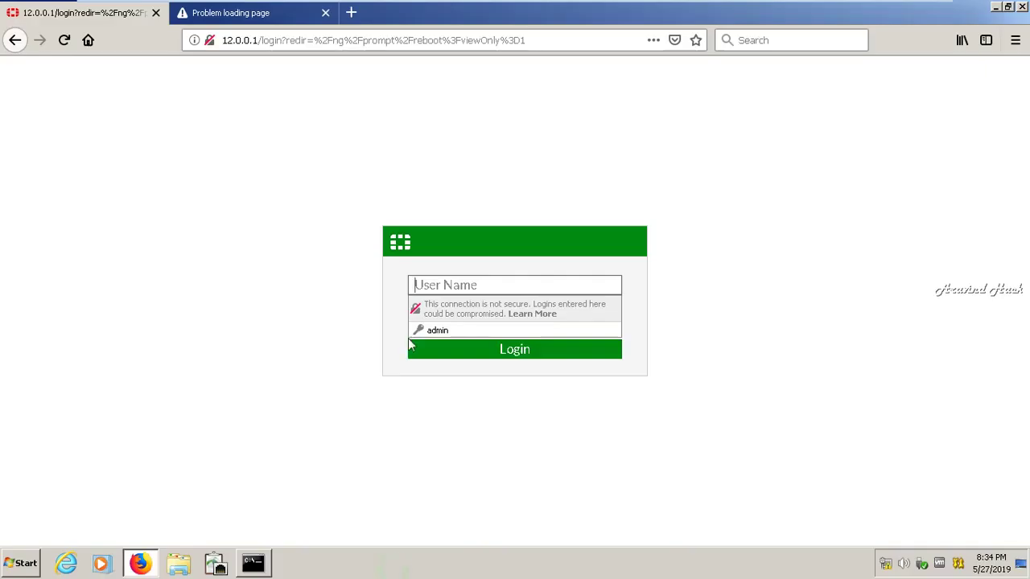
Sign in to the web GUI as admin, choose Later on the password change, and minimize the VM
click(429, 285)
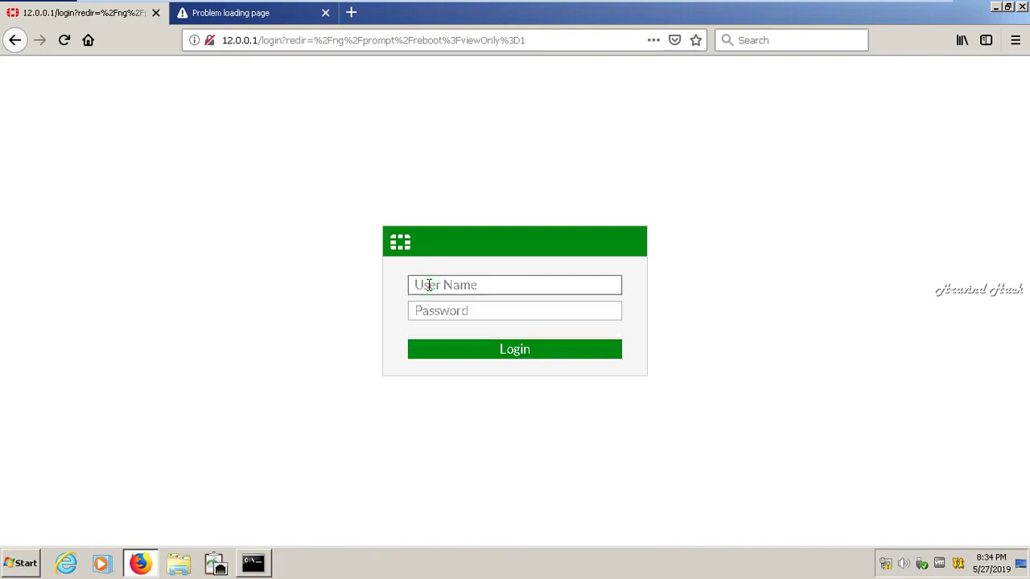
text(admin)
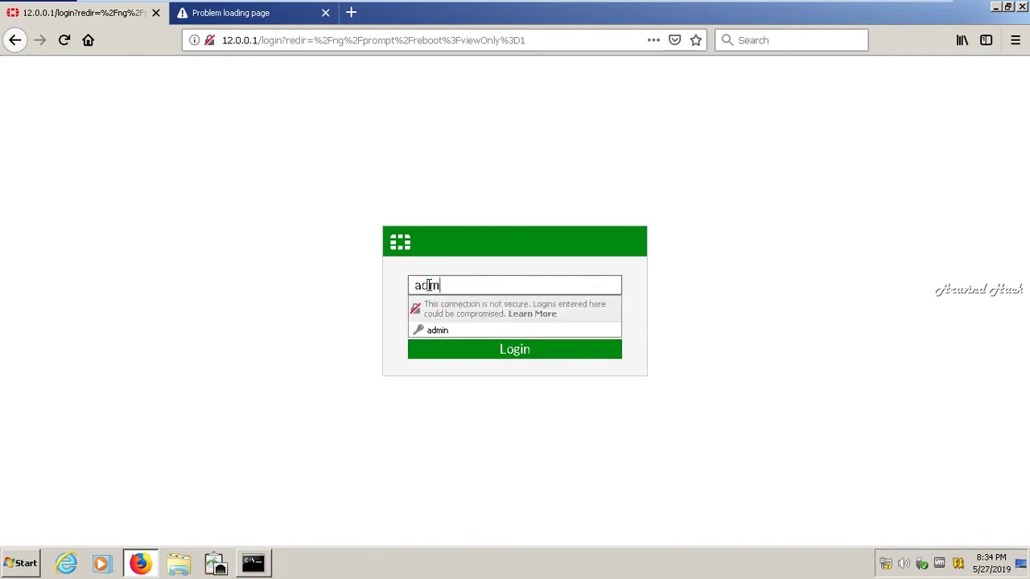
click(490, 354)
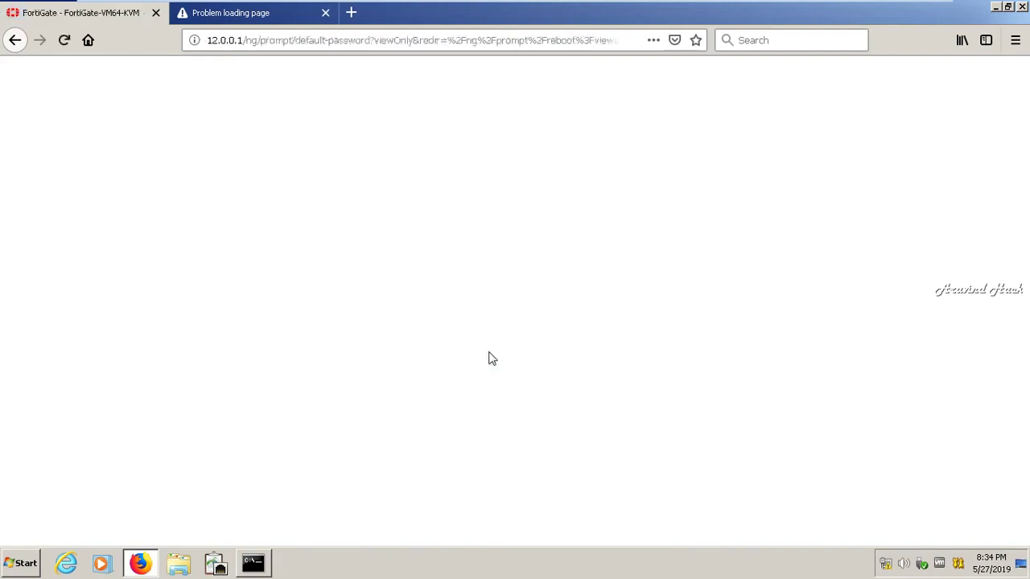
click(579, 361)
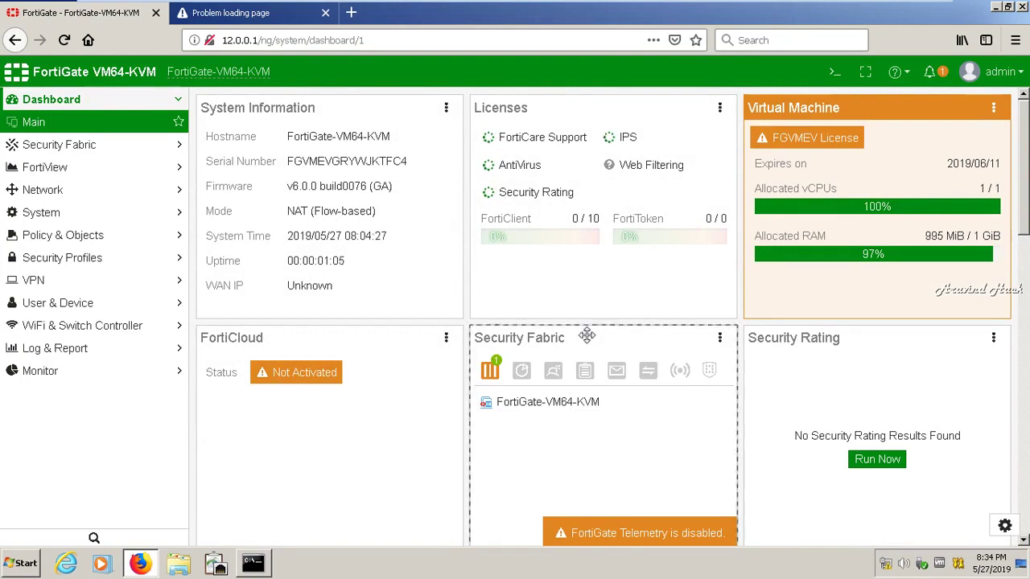
mouse_move(887, 8)
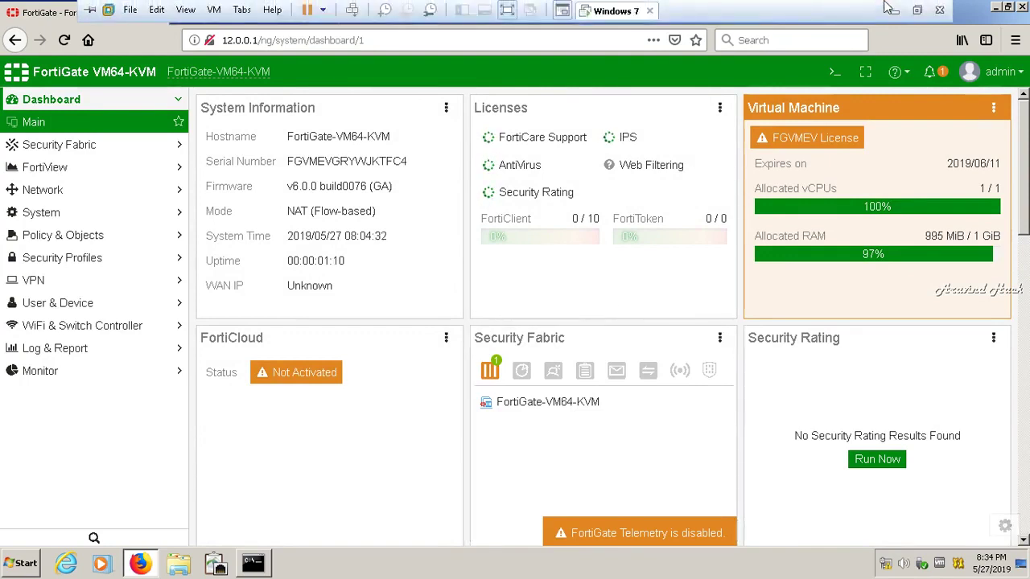
click(891, 9)
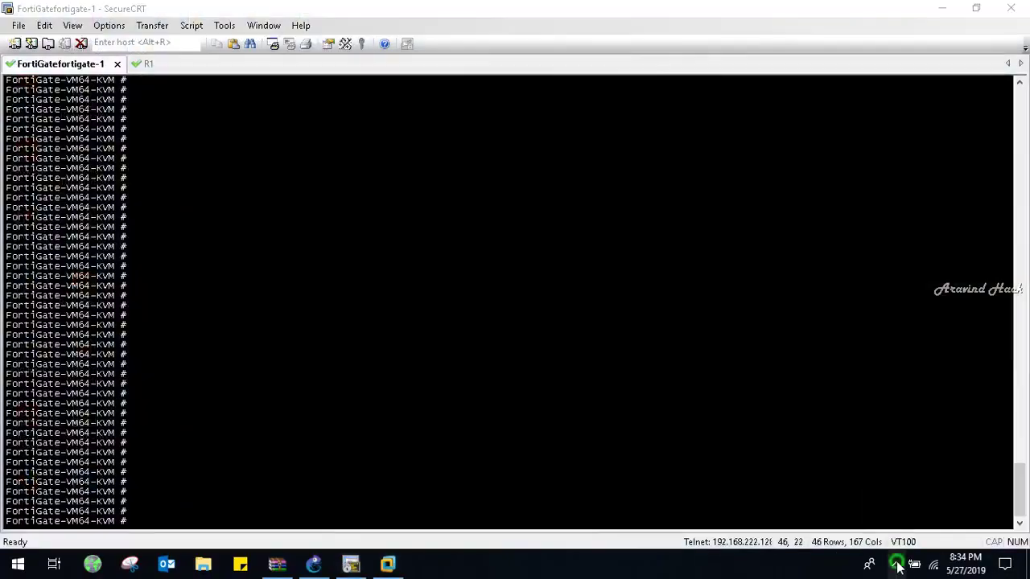
Run show system ha on the FortiGatefortigate-1 console
click(895, 564)
click(883, 505)
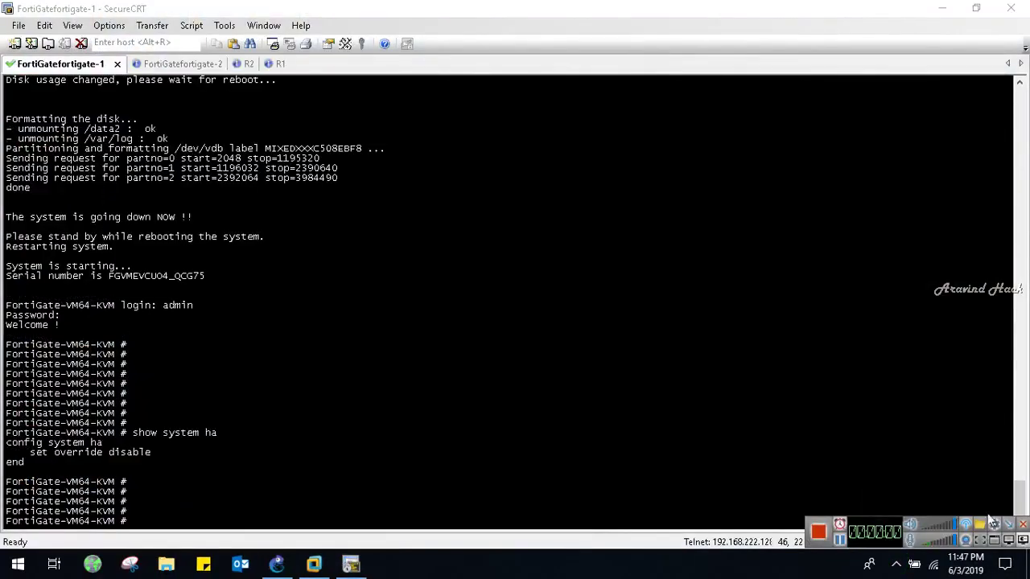
text(show system ha)
key(Return)
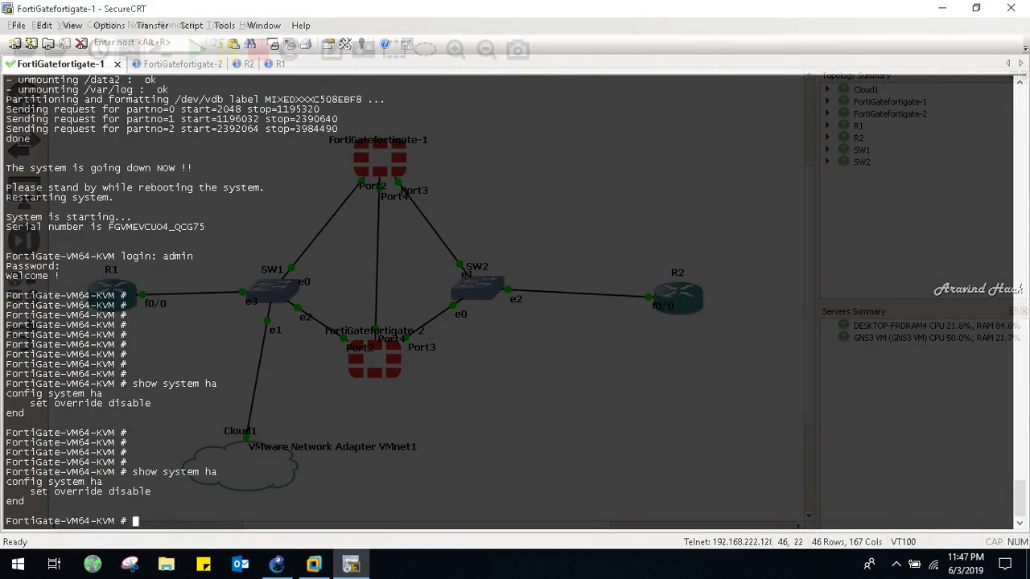
Log in to FortiGatefortigate-2, run show system ha, then bring up the R2 console
key(alt+2)
key(Return)
key(Return)
text(ad)
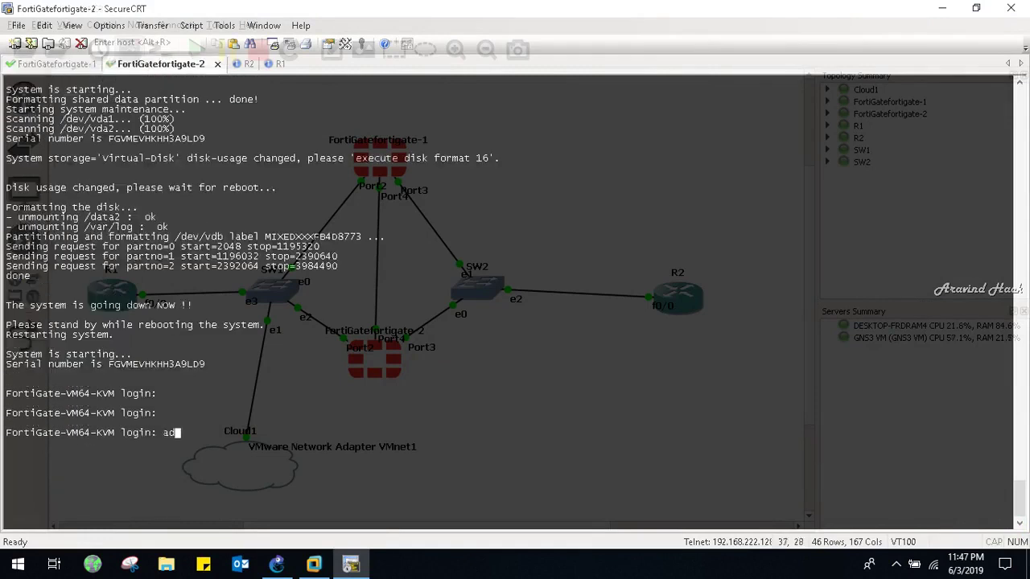
text(min)
key(Return)
key(Return)
key(Return)
key(Return)
key(Return)
key(Return)
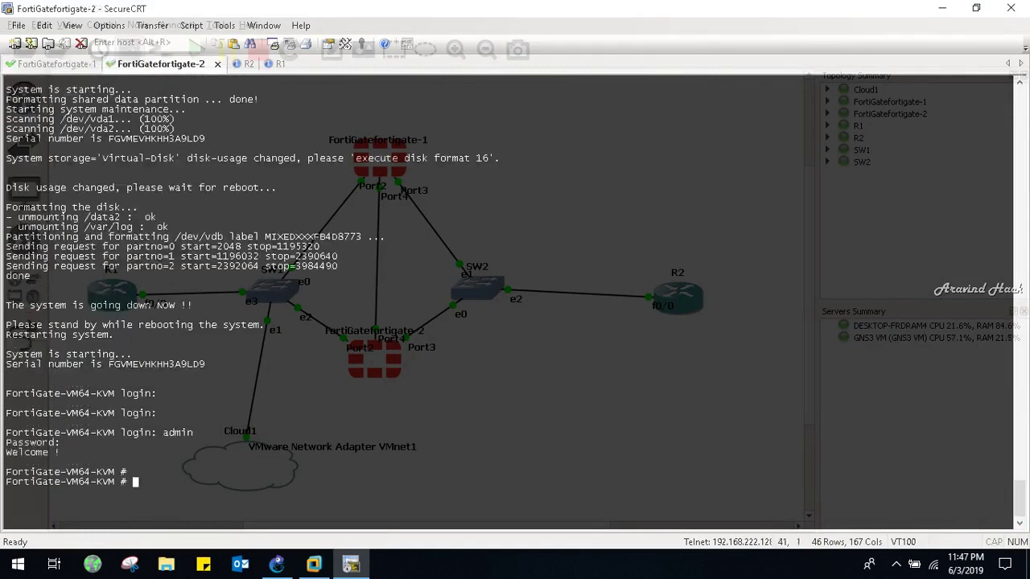
text(show syste)
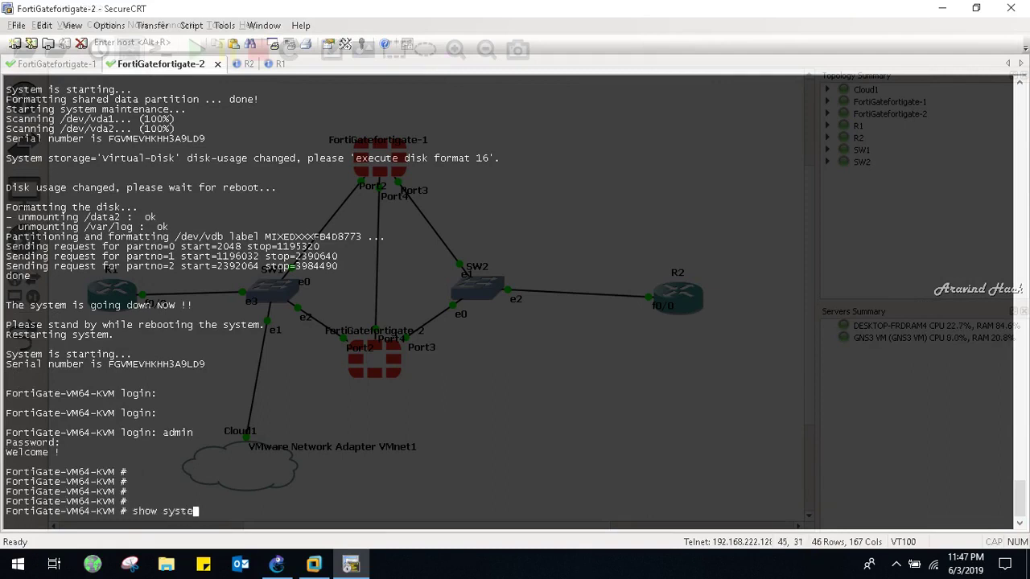
text(m ha)
key(Return)
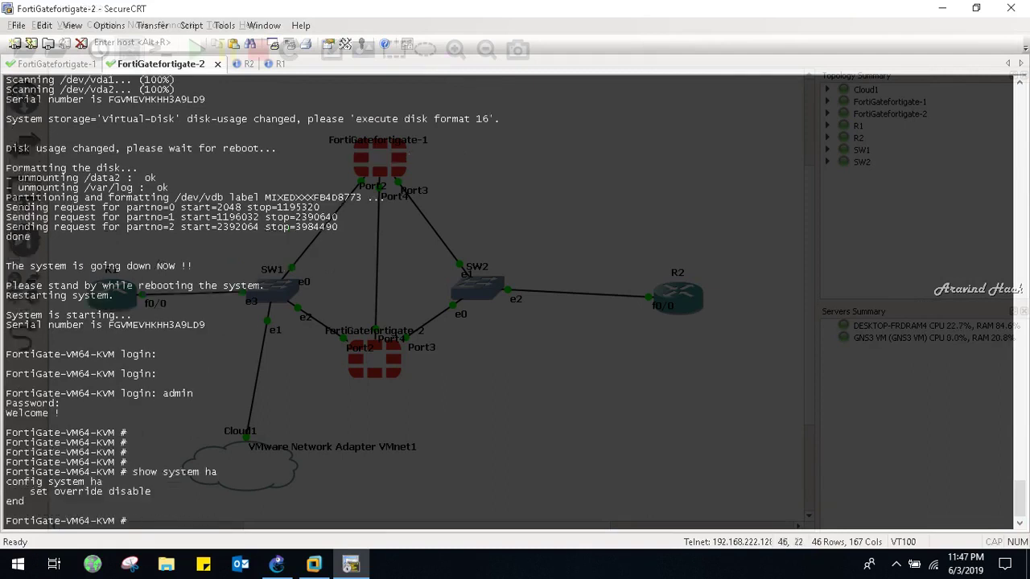
key(ctrl+Tab)
key(Return)
key(Return)
key(Return)
key(Return)
key(Return)
key(Return)
key(Return)
key(Return)
key(Return)
key(Return)
key(Return)
key(Return)
key(Return)
key(Return)
key(Return)
key(Return)
key(Return)
key(Return)
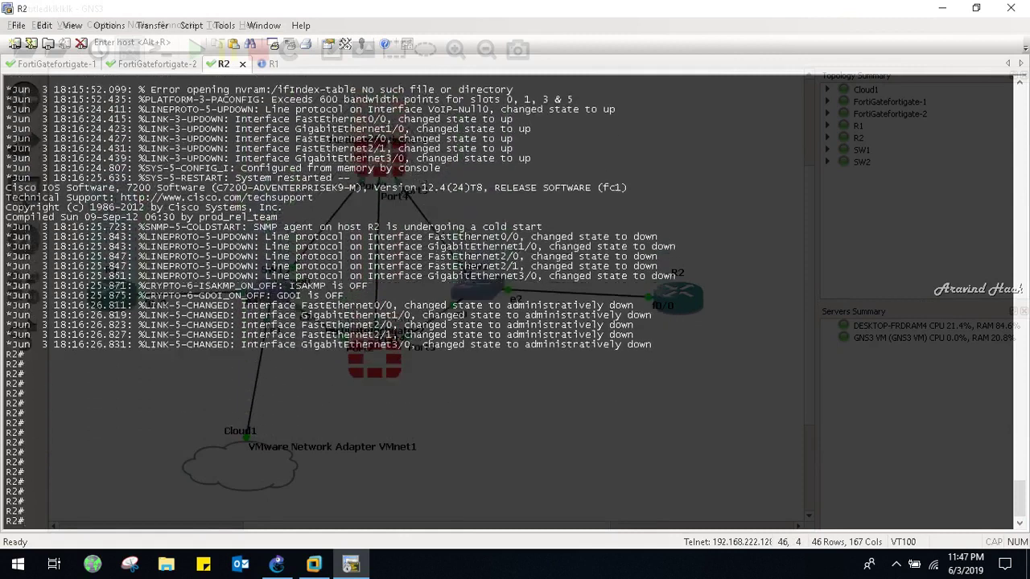
Give R2's FastEthernet0/0 the address 13.0.0.1 255.0.0.0 and bring it up
key(Return)
key(Return)
key(Return)
key(Return)
key(Return)
key(Return)
key(Return)
key(Return)
key(Return)
key(Return)
key(Return)
key(Return)
key(Return)
key(Return)
key(Return)
key(Return)
key(Return)
key(Return)
key(Return)
key(Return)
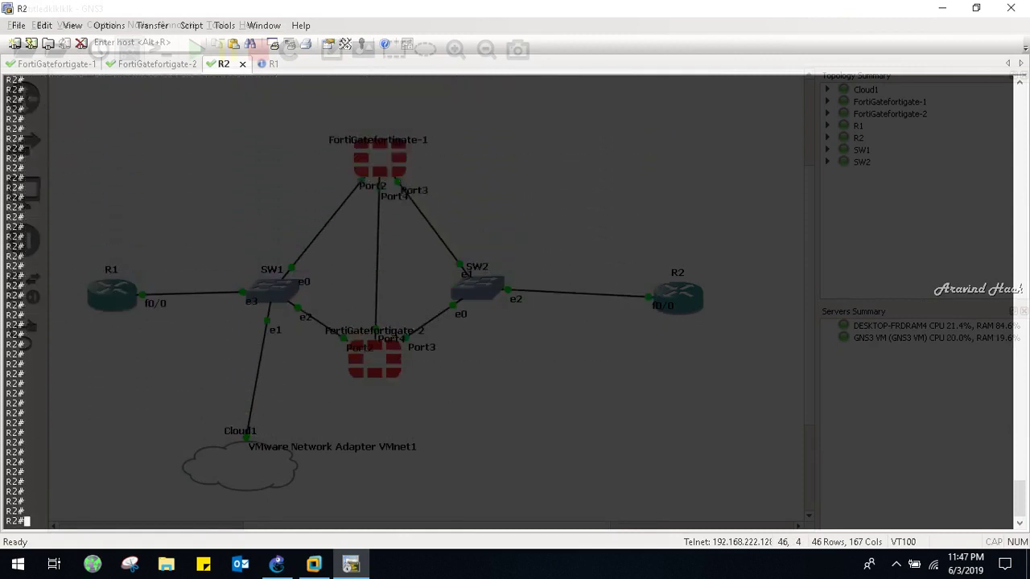
text(conf t)
key(Return)
key(Return)
key(Return)
key(Return)
text(inter)
key(Tab)
text(fa0/0)
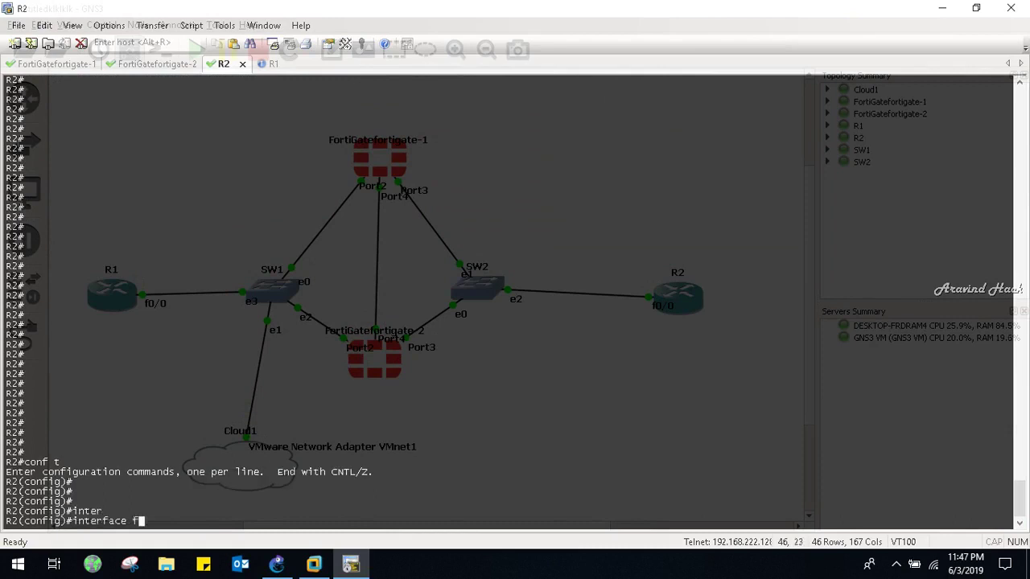
key(Return)
key(Return)
key(Return)
text(ip ad)
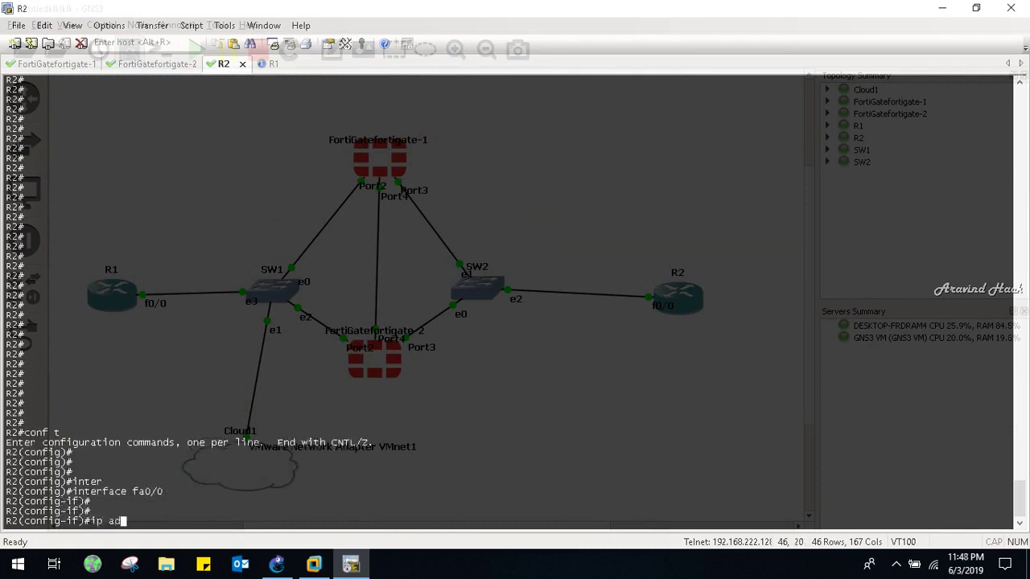
text(d 13.0.0.1 255.0.0.0)
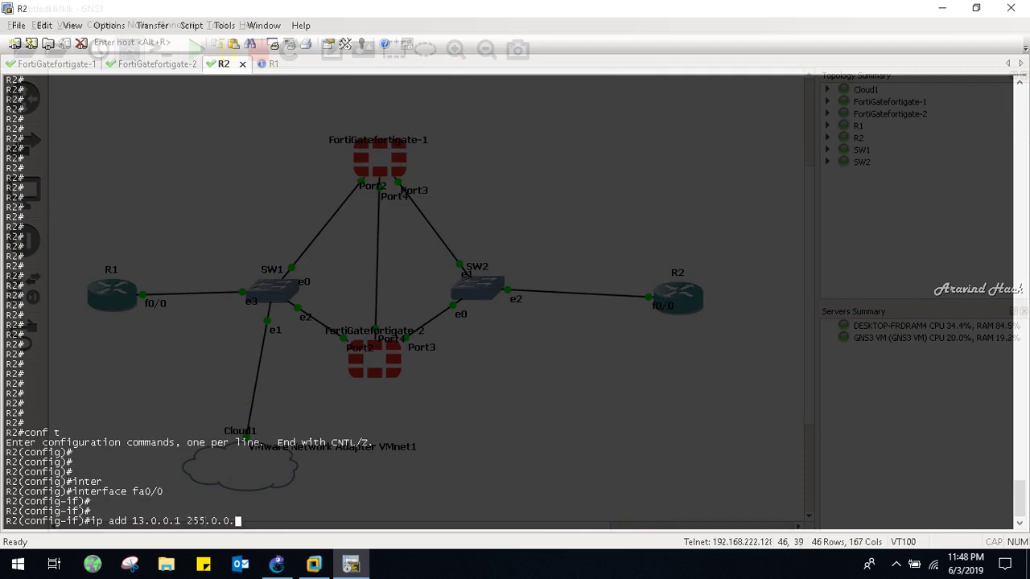
key(Return)
key(Return)
key(Return)
key(Return)
key(Return)
text(no sh)
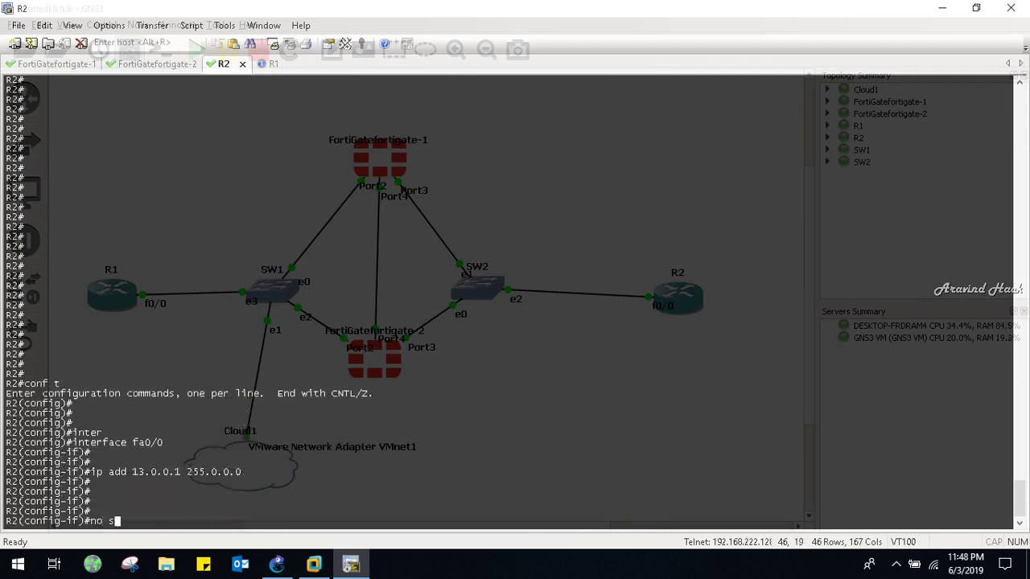
key(Return)
Leave configuration mode and check R2's interfaces with show ip interface brief
key(Return)
key(ctrl+z)
key(Return)
key(Return)
key(Return)
text(show ip inter)
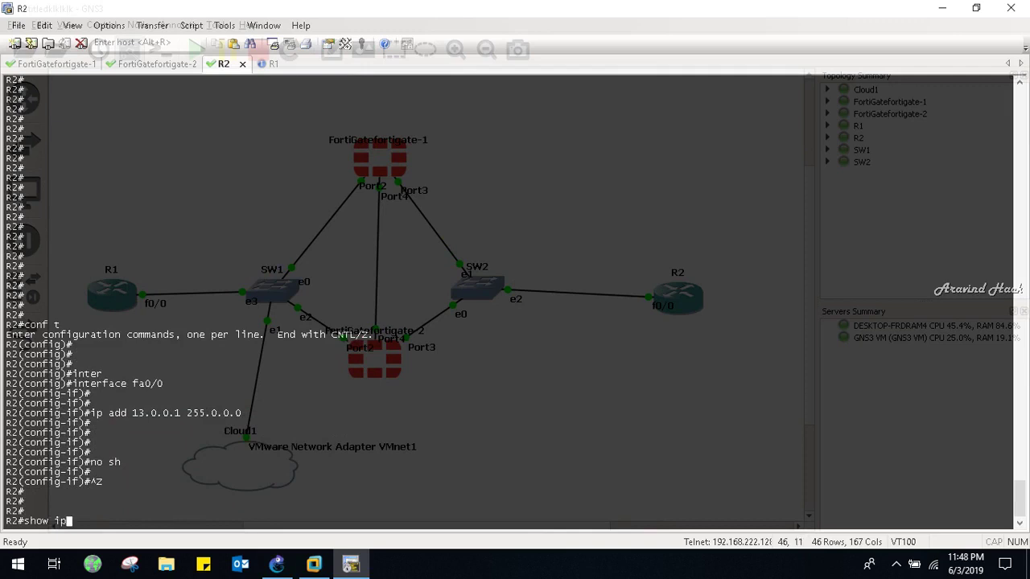
key(Tab)
text(br)
key(Tab)
key(Return)
key(Return)
key(Return)
key(Return)
key(Return)
key(Return)
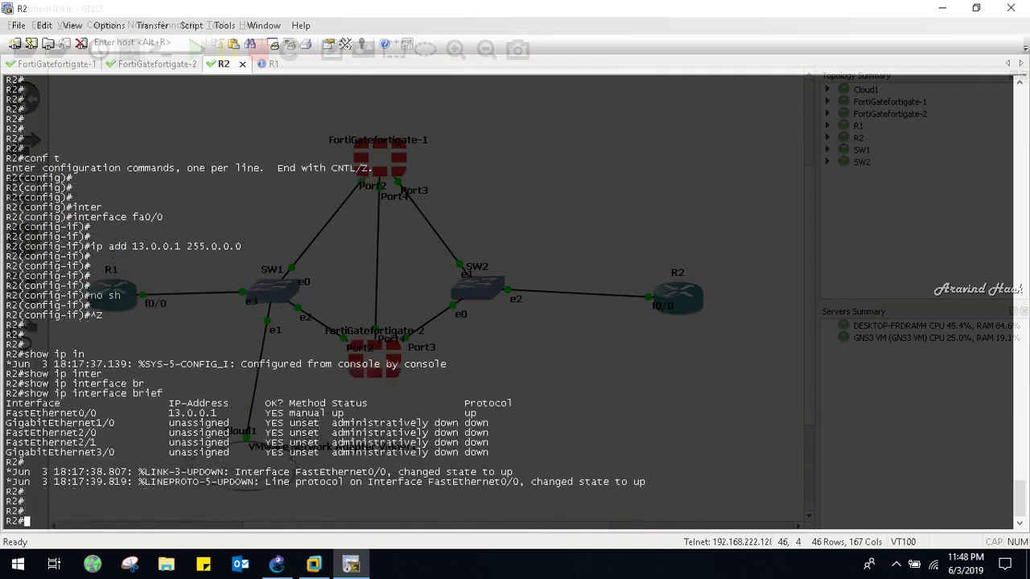
text(c)
key(Return)
key(Return)
key(Return)
key(Return)
text(c)
Add default routes via 13.0.0.2 and backup 13.0.0.3 (distance 2), then view the routing table
key(Return)
key(Return)
key(Return)
key(Return)
text(conf t)
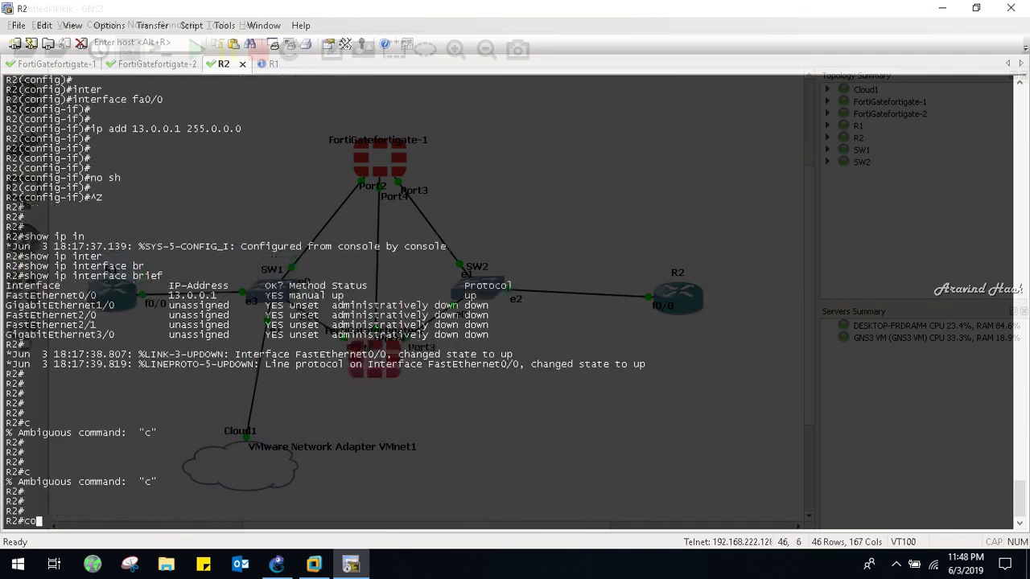
key(Return)
key(Return)
key(Return)
text(ip route 0.0.0.0.0)
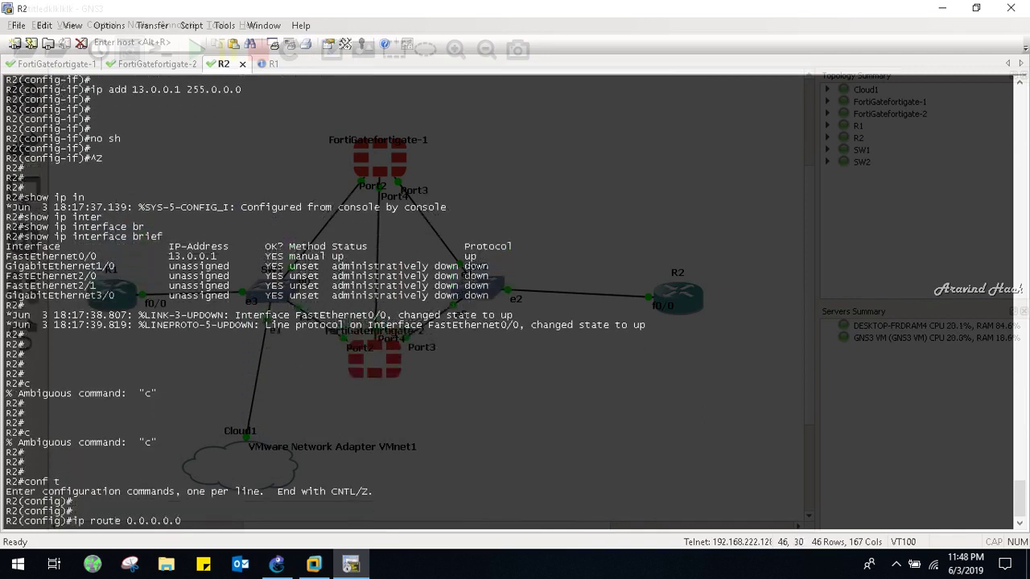
text(0.0.0.0 13.0.0.2)
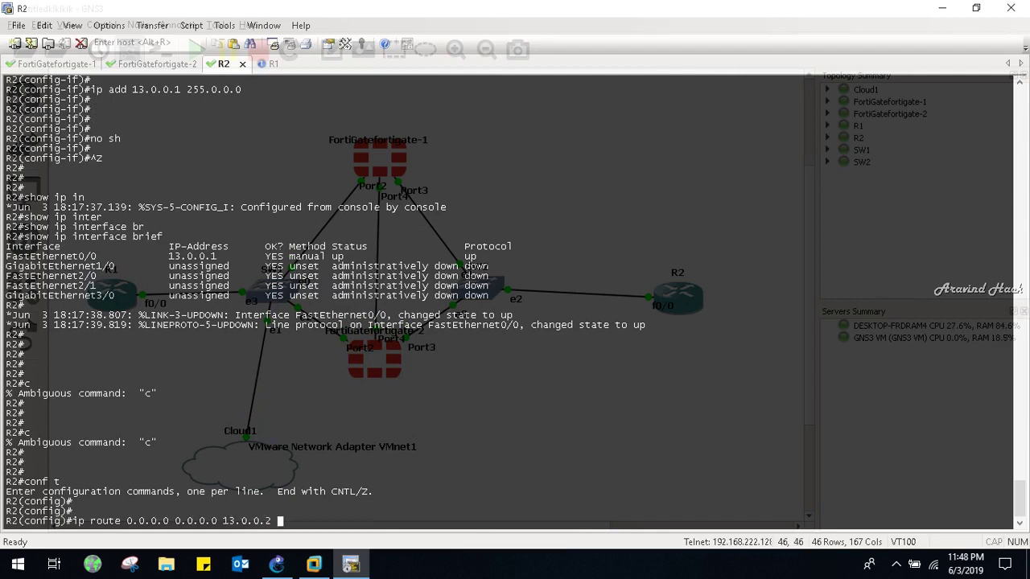
key(Return)
key(Up)
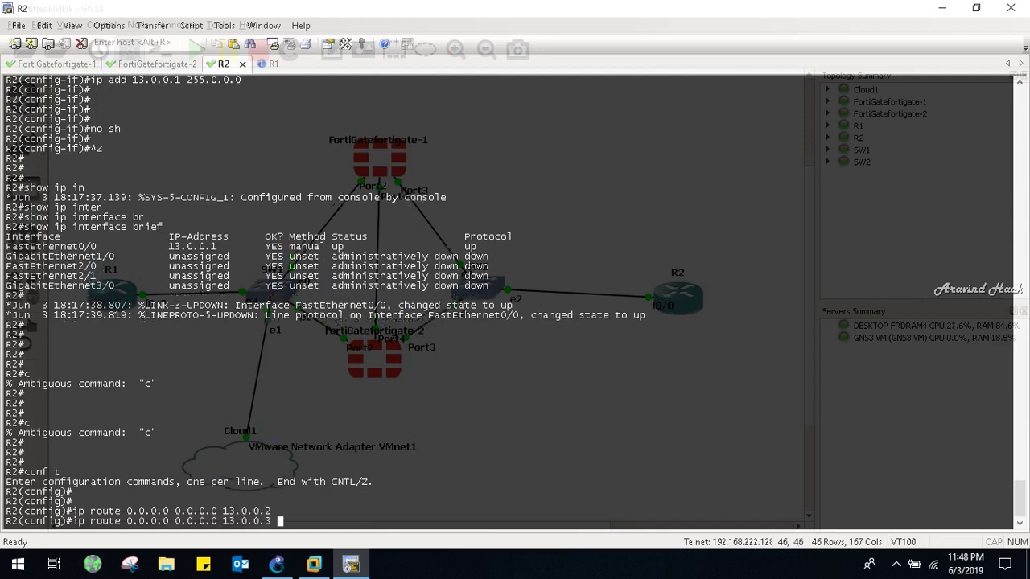
key(Return)
key(ctrl+z)
text(sjpw o[)
key(Return)
key(Return)
key(Return)
key(Return)
key(Return)
text(s)
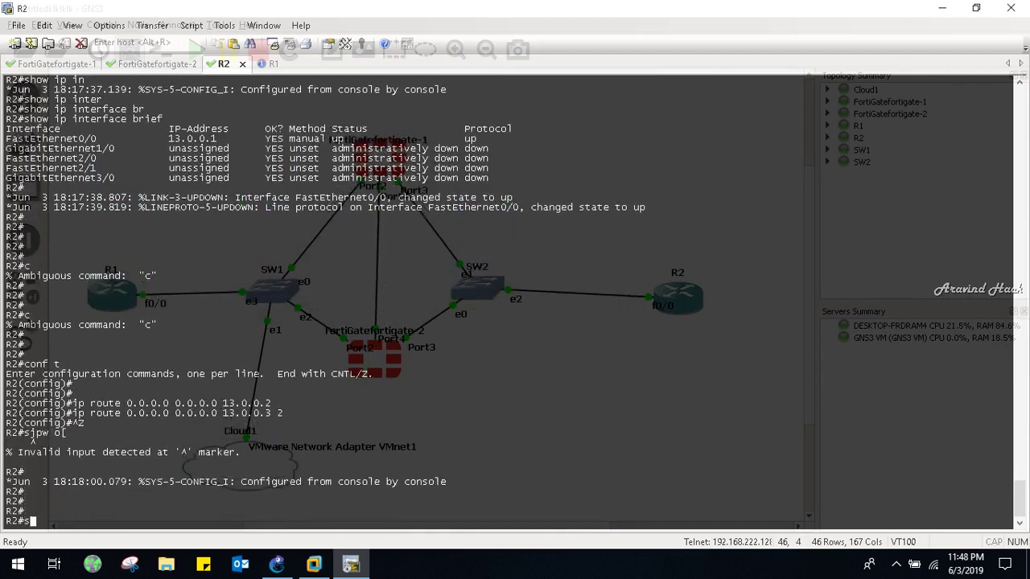
text(how i r)
text(p r)
text(oute)
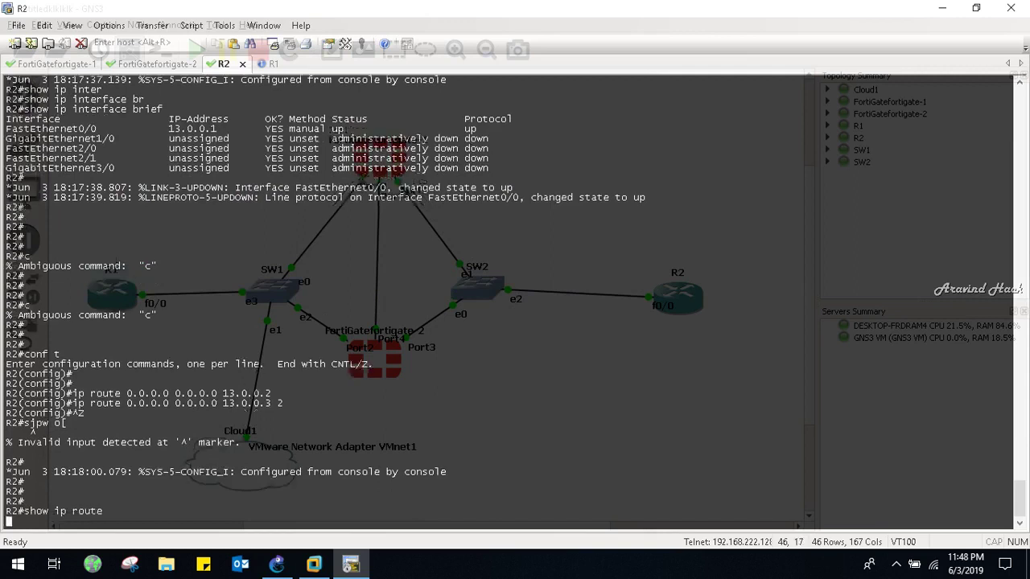
key(Return)
key(Return)
key(Return)
key(Return)
key(Return)
key(Return)
key(Return)
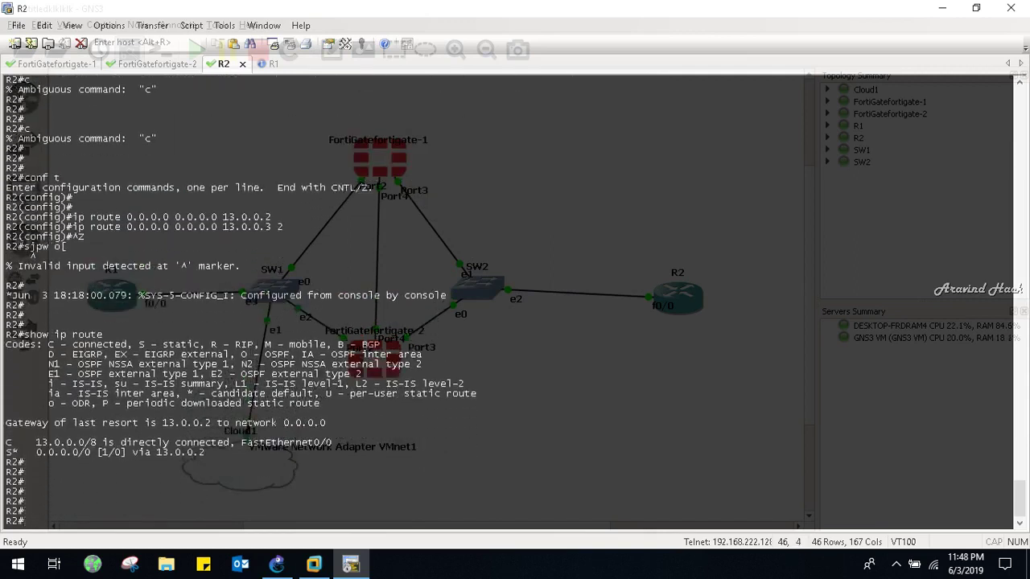
key(ctrl+Tab)
key(ctrl+Tab)
Under config system interface, set FortiGate-1 port2's IP to 12.0.0.2 255.0.0.0
key(Return)
key(Return)
key(Return)
key(Return)
key(Return)
key(Return)
key(Return)
key(Return)
key(Return)
key(Return)
key(Return)
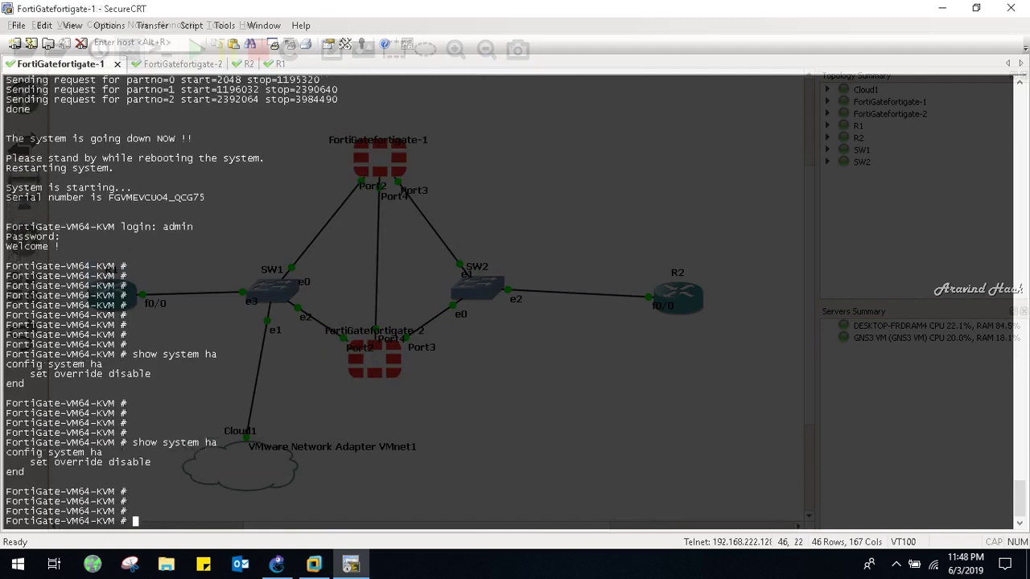
key(Return)
text(co)
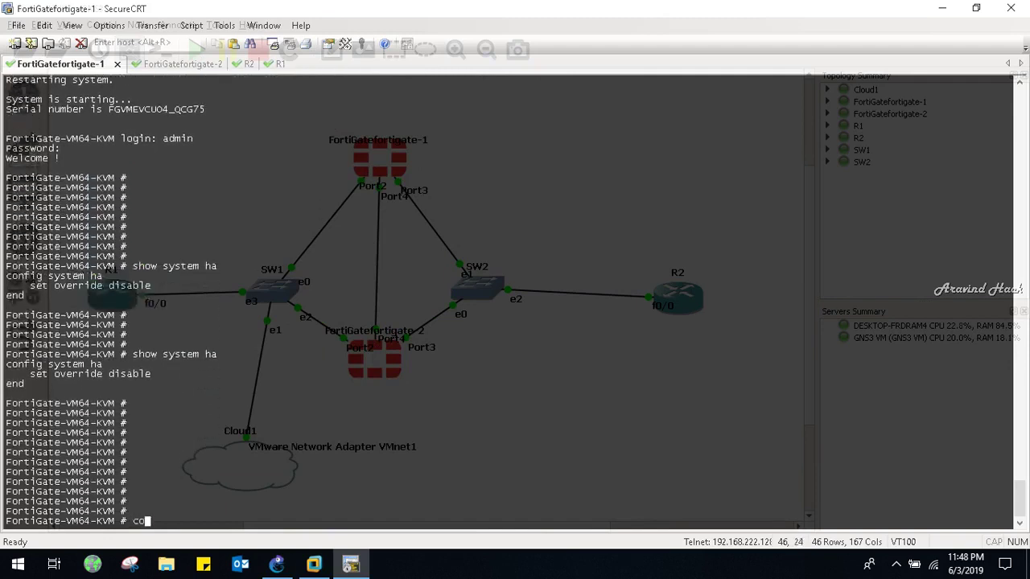
text(nfig system )
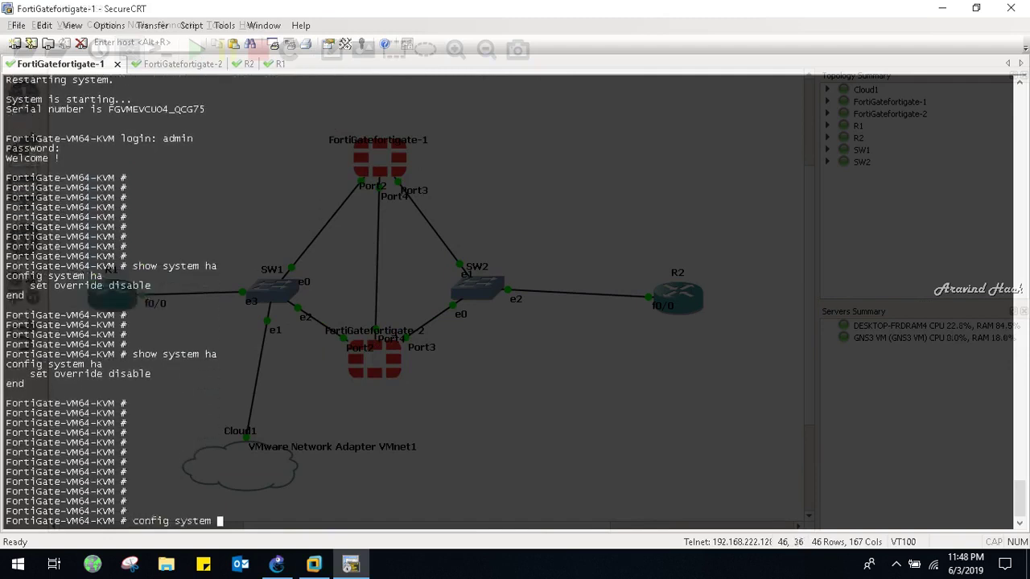
text(interface)
key(Return)
key(Return)
text(ed)
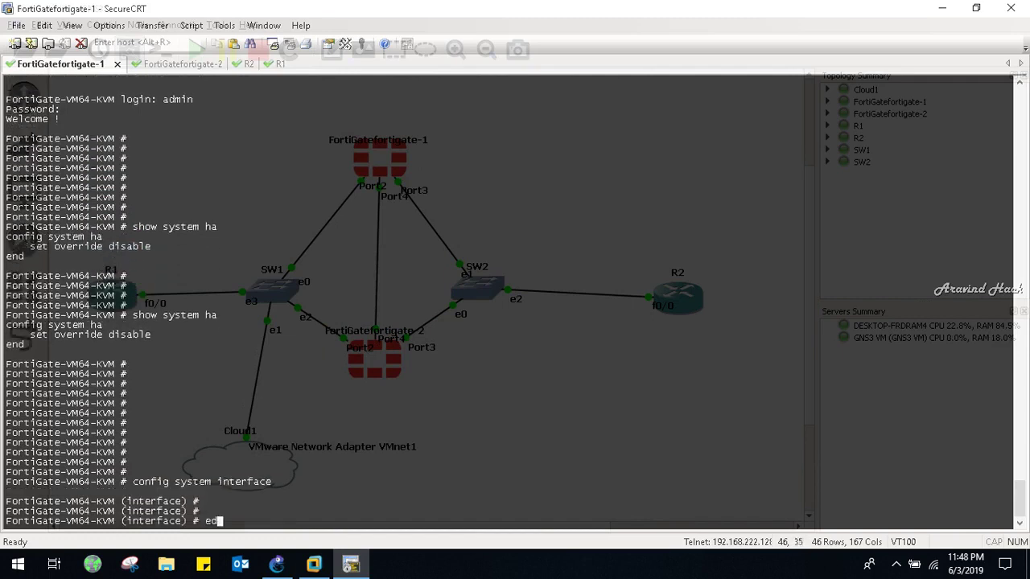
text(it port2)
key(Return)
key(Return)
key(Return)
key(Return)
text(set ip 12.0.0.)
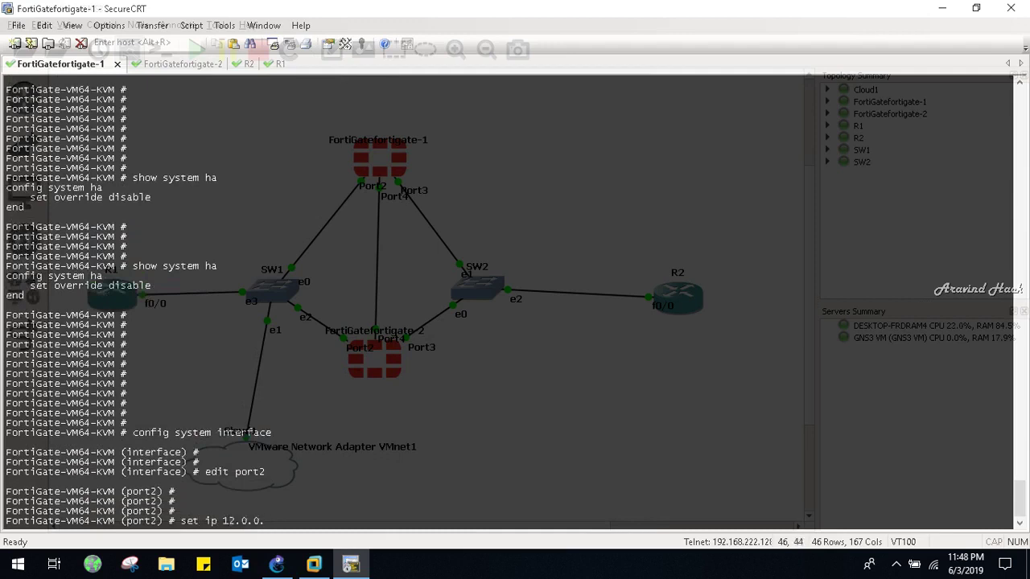
text(2 255.0.0.0)
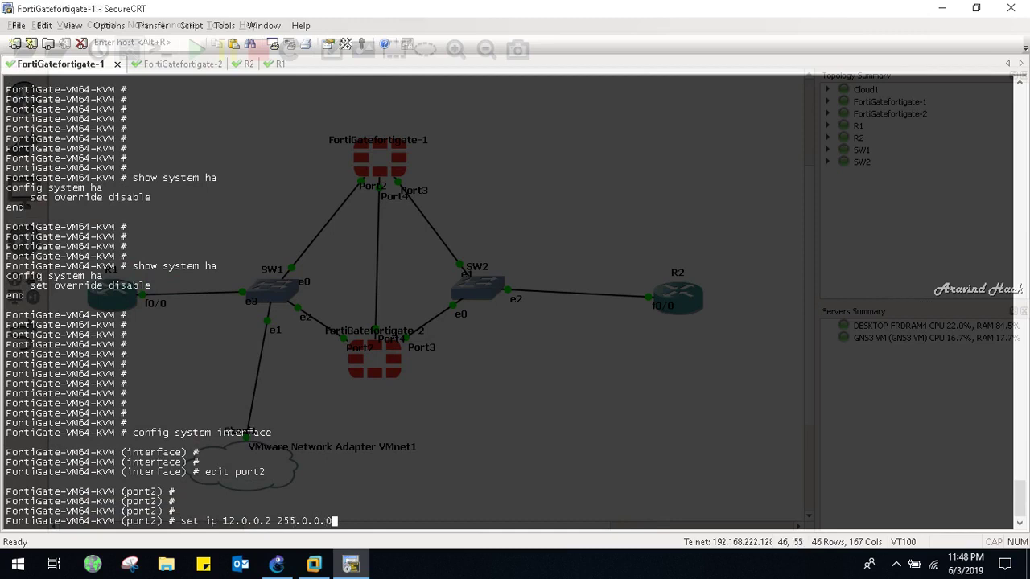
key(Return)
key(Return)
key(Return)
key(Return)
key(Return)
Allow ping, http, fgfm, ftm, telnet and ssh access on port2 and end
text(set all)
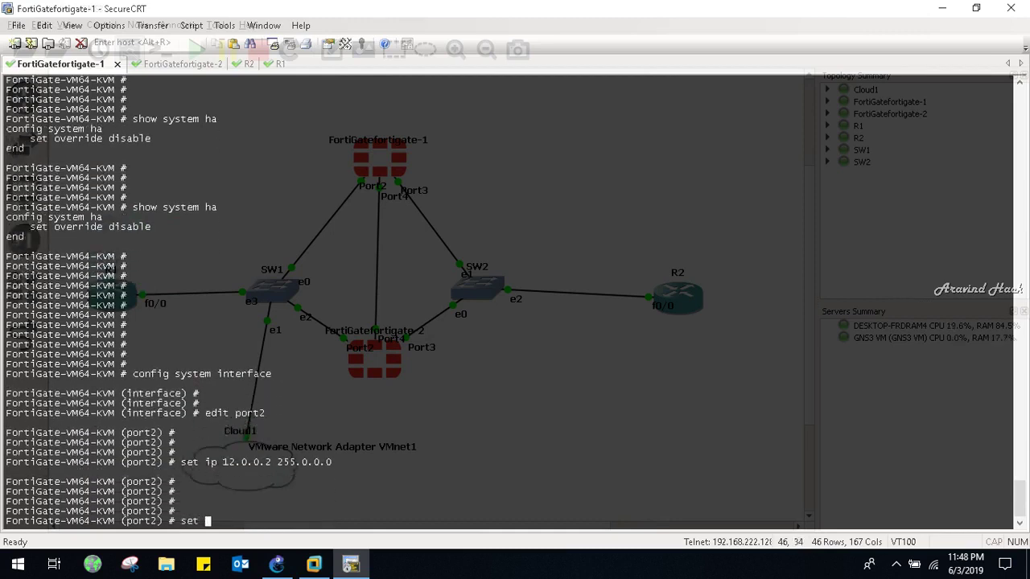
key(Tab)
text(ping https)
key(BackSpace)
key(BackSpace)
key(BackSpace)
key(BackSpace)
key(BackSpace)
text(http)
key(question)
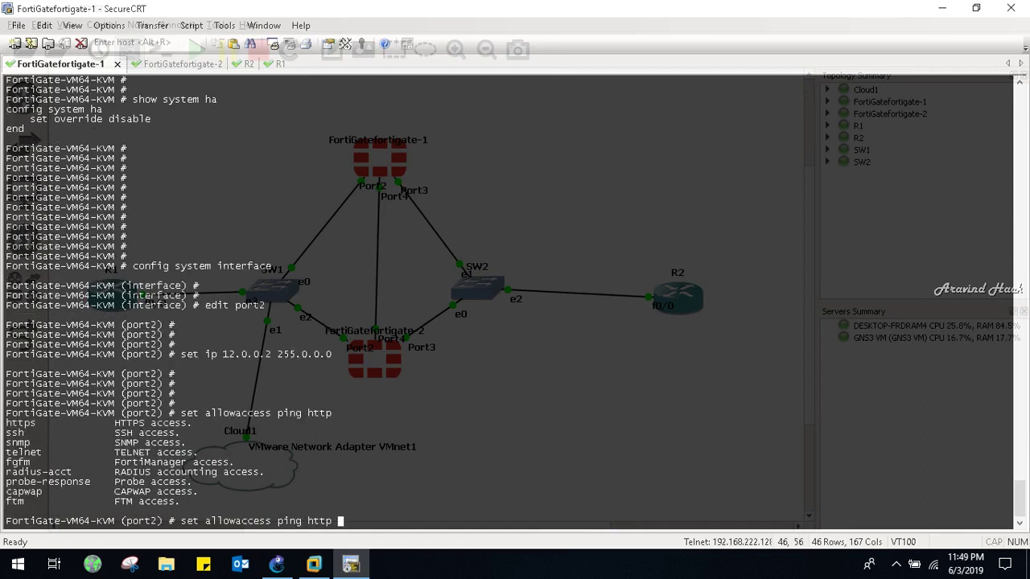
text(fgfm ftm telnet ssh)
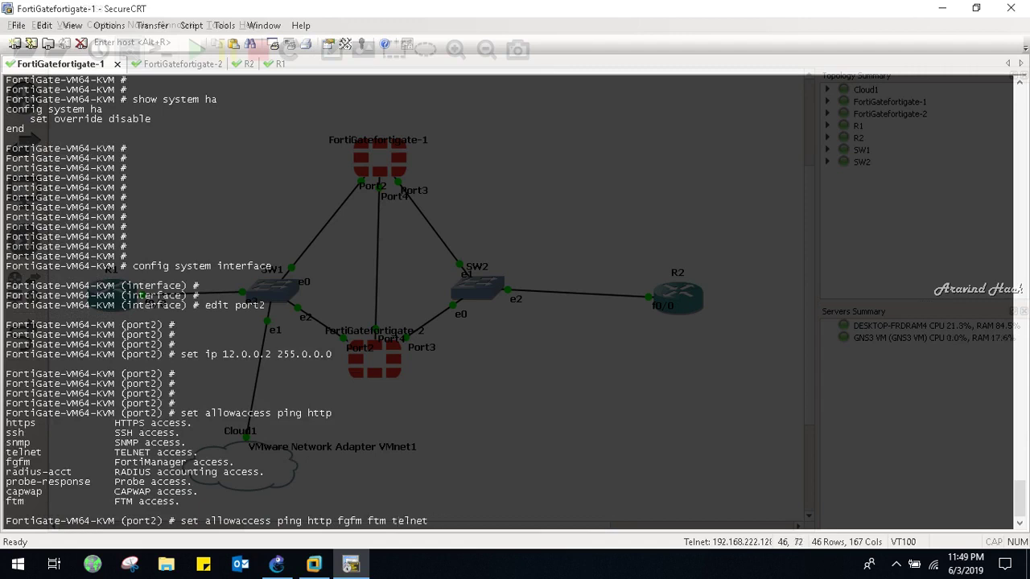
key(Return)
key(Return)
key(Return)
key(Return)
key(Return)
key(Return)
key(Return)
key(Return)
key(Return)
key(Return)
key(Return)
key(Return)
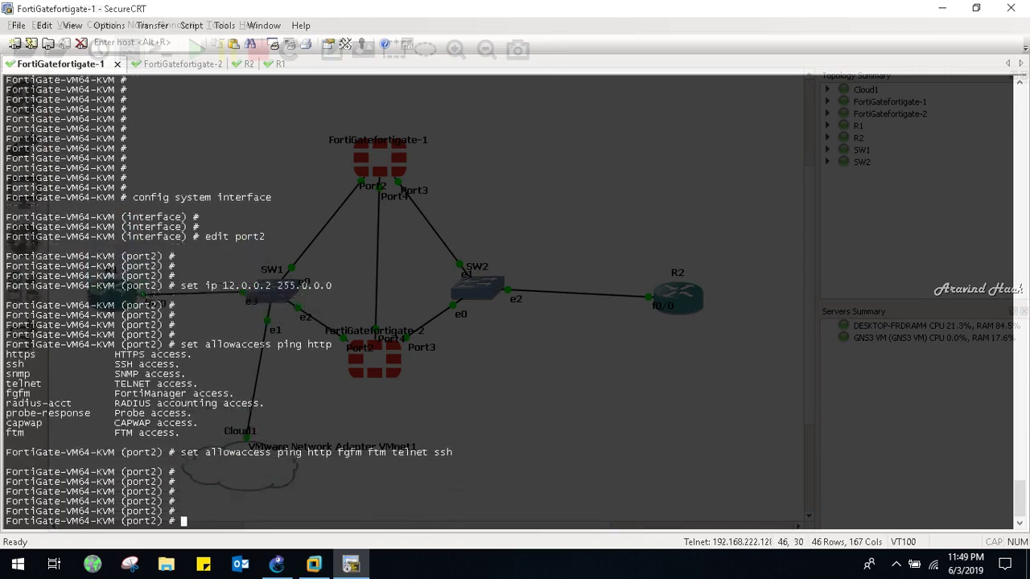
text(end)
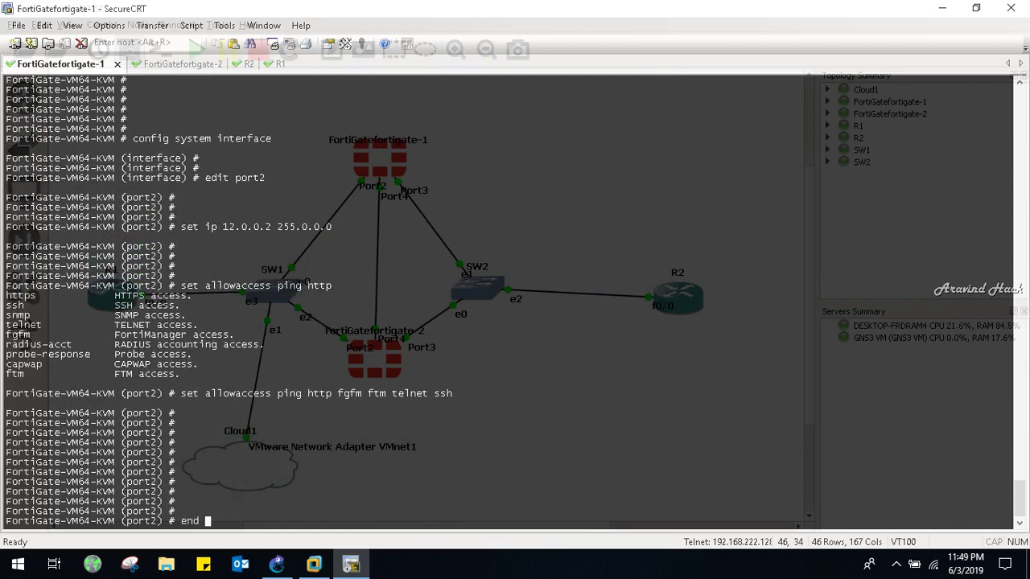
key(Return)
key(Return)
key(Return)
key(Return)
Recall the earlier interface edit and set ip commands to reuse them for port3
key(Up)
key(Up)
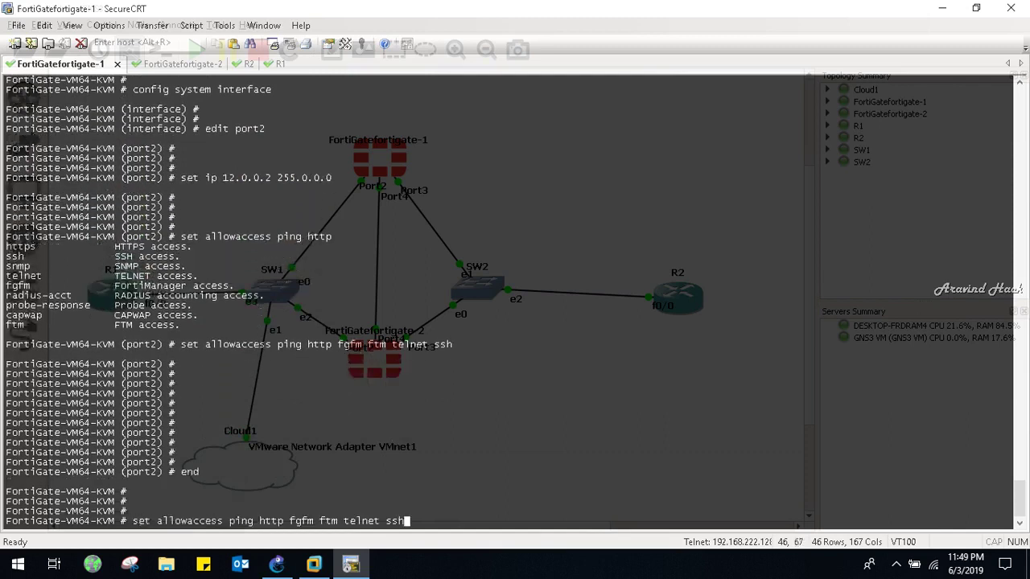
key(Up)
key(Up)
key(Up)
key(BackSpace)
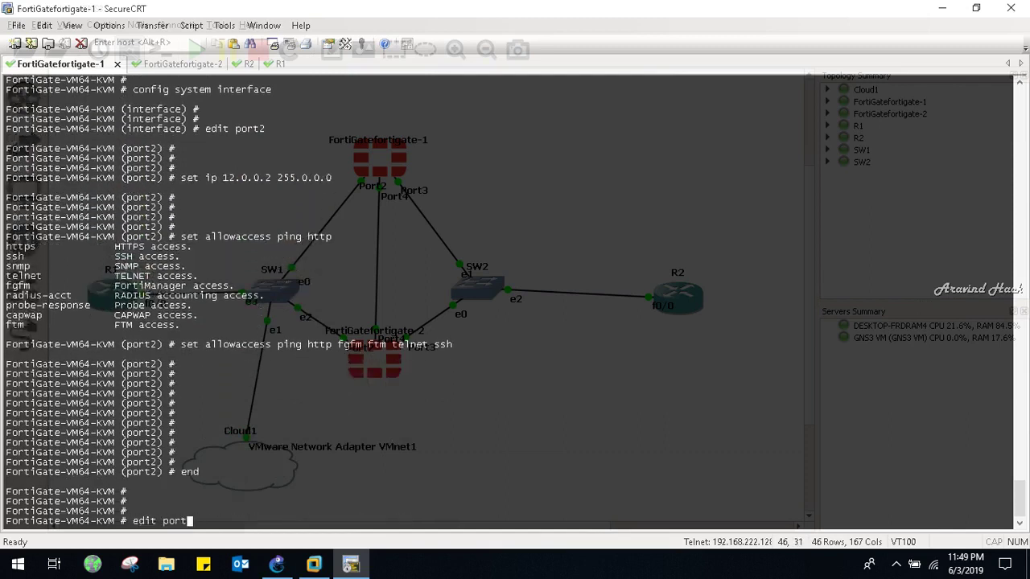
key(Up)
key(Return)
key(Up)
key(Up)
key(Up)
key(Up)
key(Up)
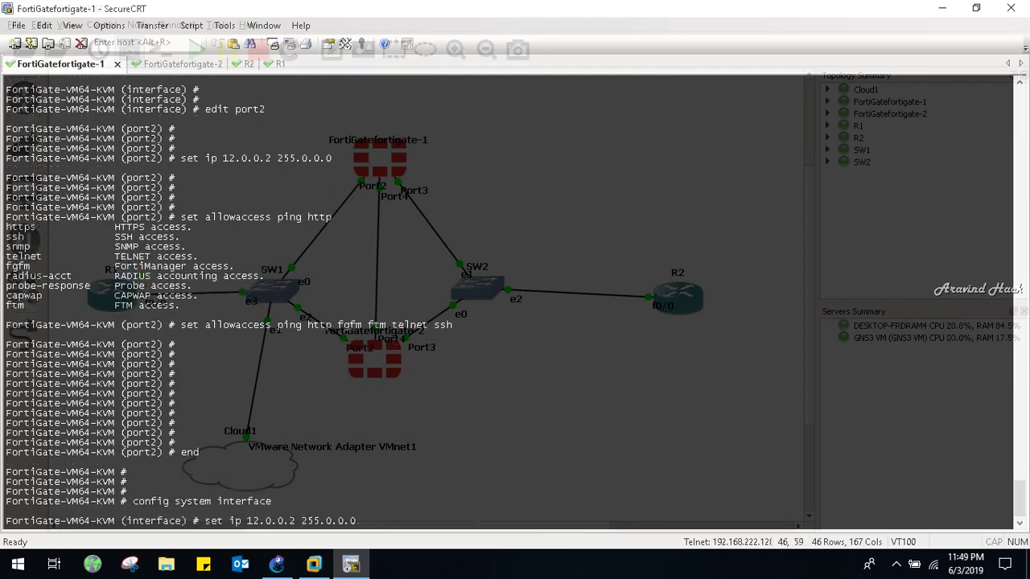
key(Up)
Edit FortiGate-1 port3 and set its IP to 13.0.0.2 255.0.0.0
text(3)
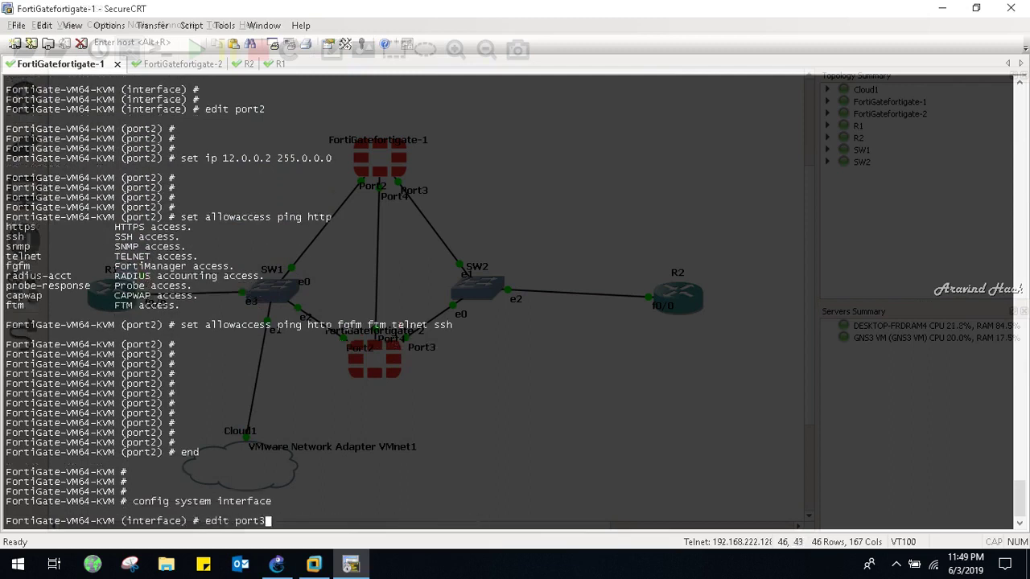
key(Return)
key(Up)
key(Up)
key(Up)
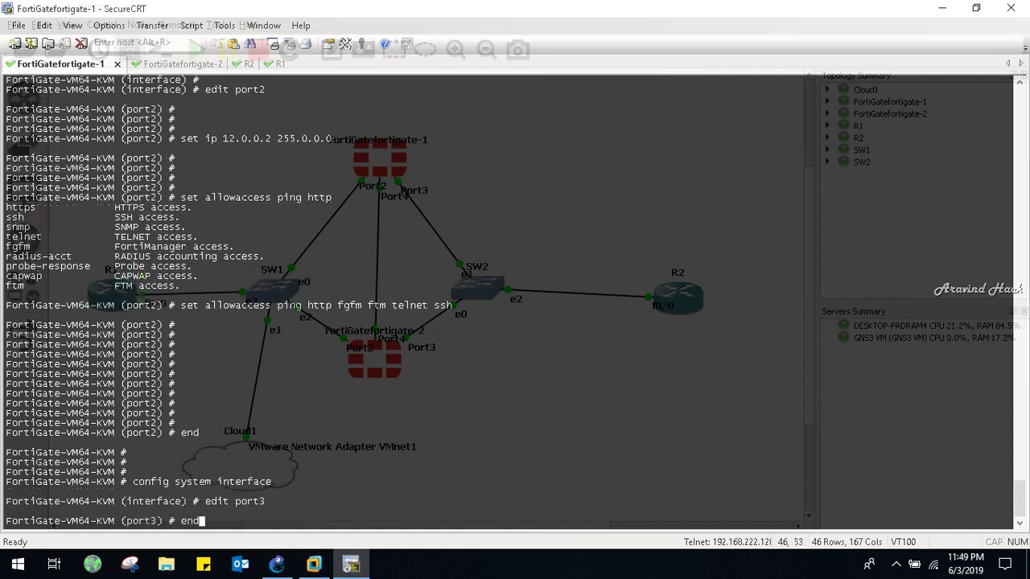
key(Up)
key(Up)
key(Up)
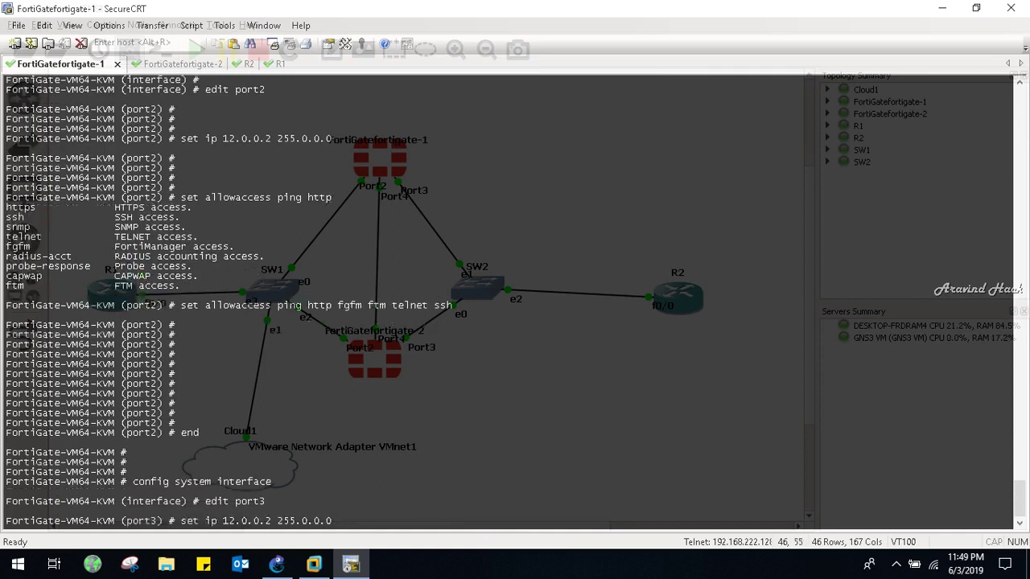
key(Left)
key(Left)
key(Left)
key(Left)
key(Left)
key(Left)
key(Left)
key(Left)
key(Left)
key(BackSpace)
key(BackSpace)
key(BackSpace)
key(BackSpace)
key(BackSpace)
key(BackSpace)
key(BackSpace)
key(BackSpace)
text(13.0.0.2)
key(Return)
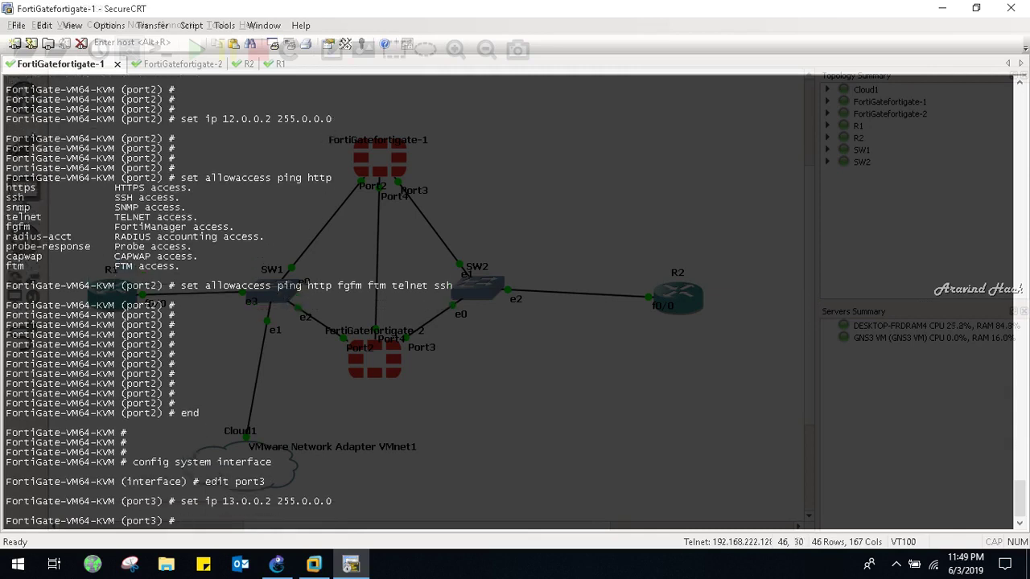
Allow ping, http, fgfm, ftm, telnet and ssh on port3 and end
key(Up)
key(Up)
key(Up)
key(Up)
key(Up)
key(Return)
text(end)
key(Return)
On R2, re-apply the backup default route via 13.0.0.3 with distance 2
key(ctrl+Tab)
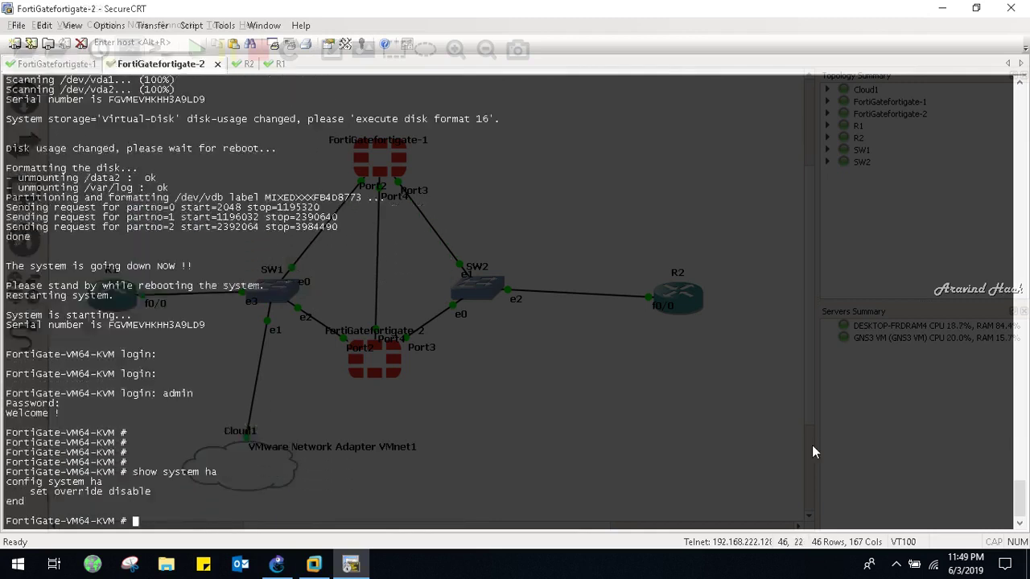
key(ctrl+Tab)
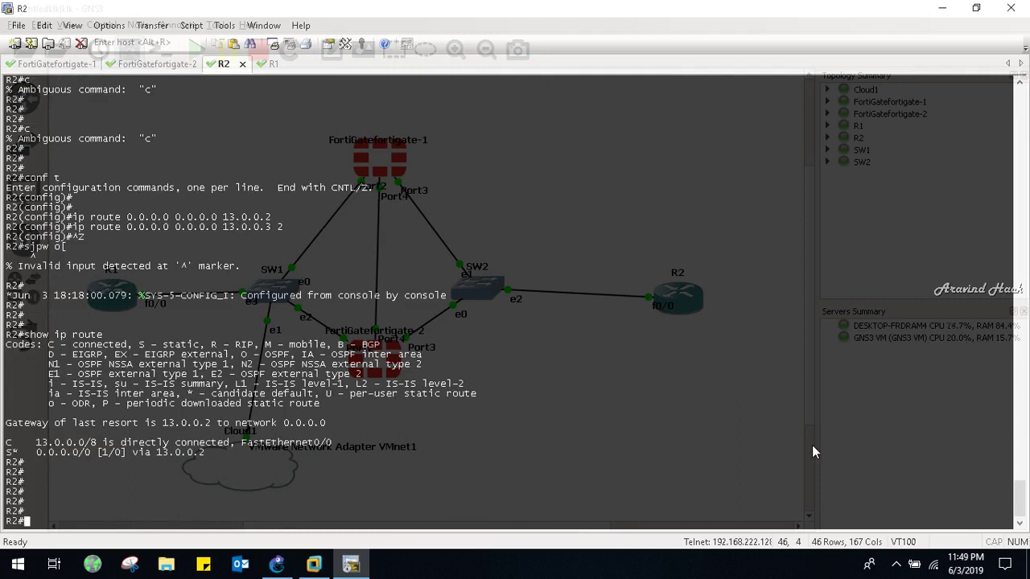
key(Return)
key(Return)
key(Return)
key(Return)
key(Return)
key(Return)
text(conf t)
key(Return)
key(Up)
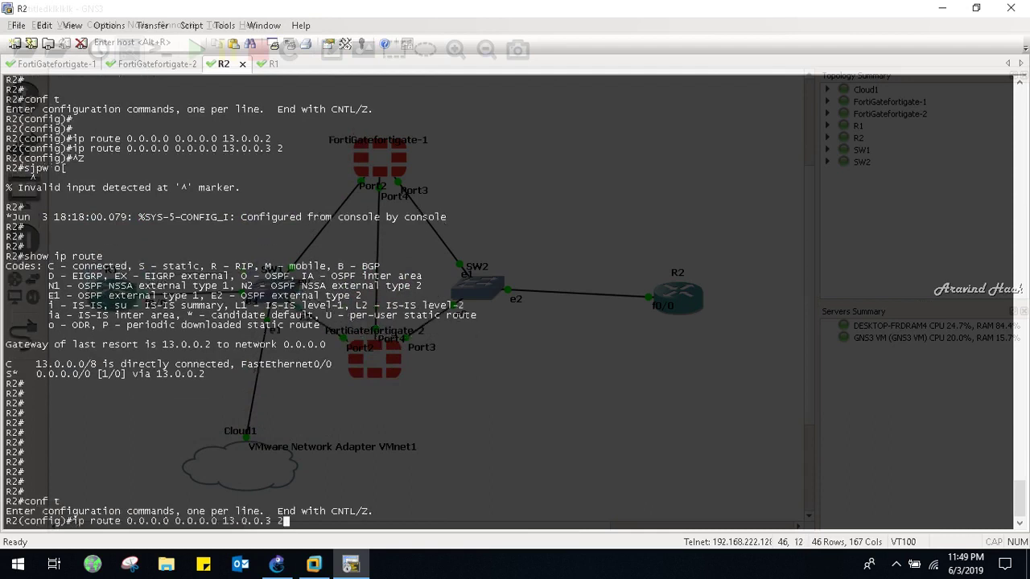
key(Up)
key(Up)
key(Down)
key(ctrl+z)
Show R2's routing table and ping 13.0.0.2 (80% success) and 13.0.0.3
key(Return)
key(Return)
key(Return)
text(show ip route)
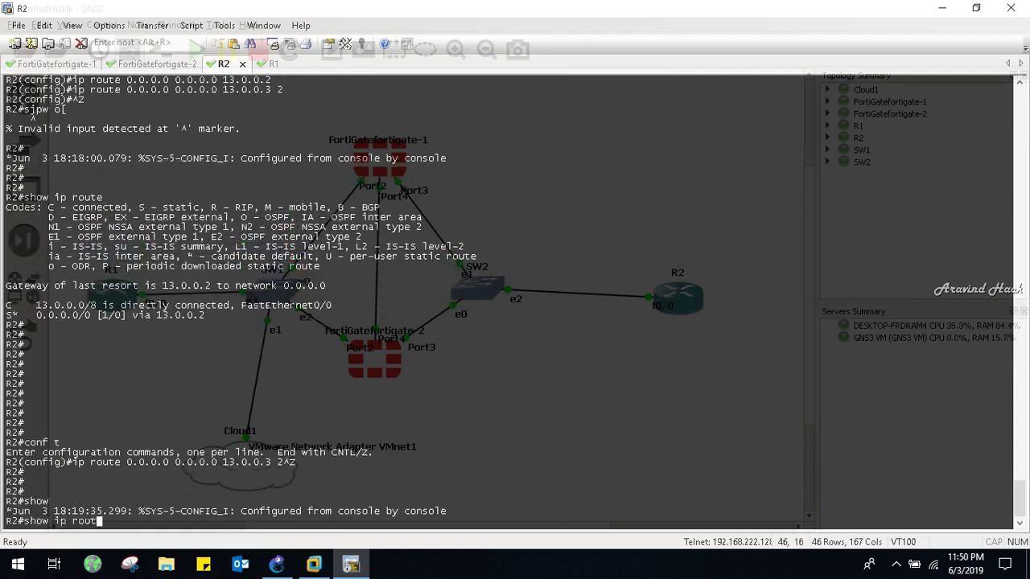
key(Return)
key(Return)
key(Return)
key(Return)
key(Return)
key(Return)
key(Return)
key(Return)
text(p)
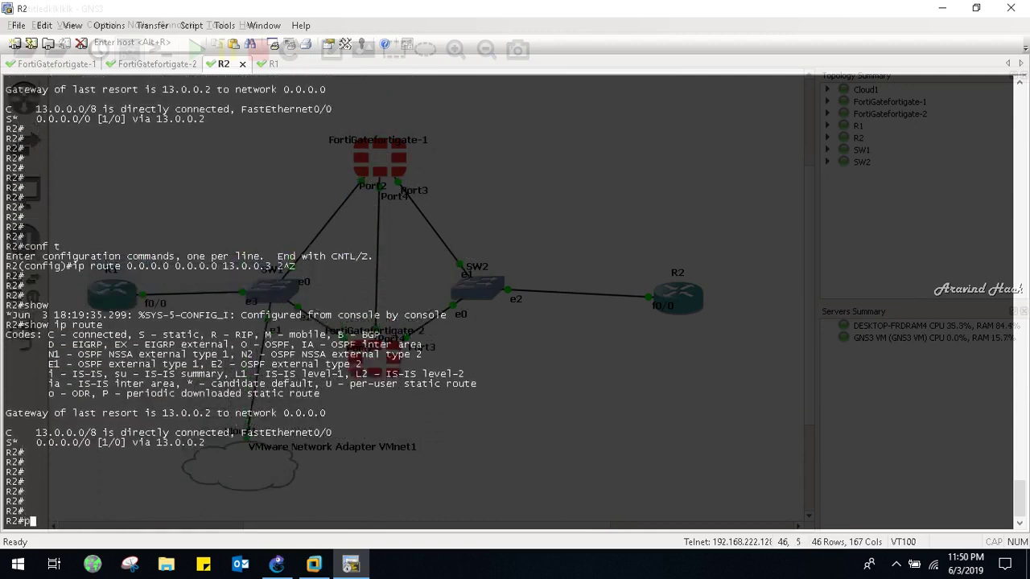
text(ing 13.0.0.2)
key(Return)
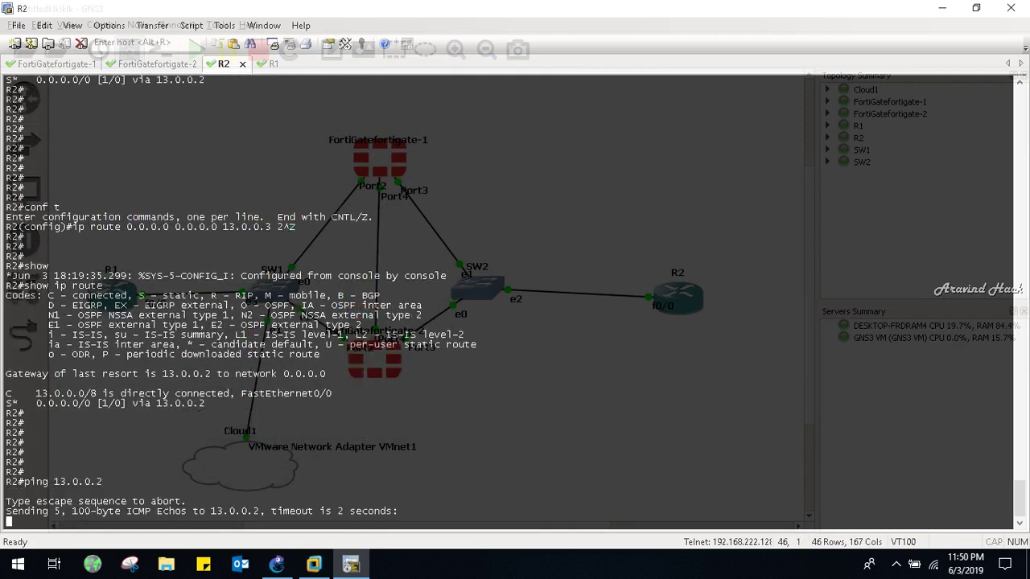
text(pi)
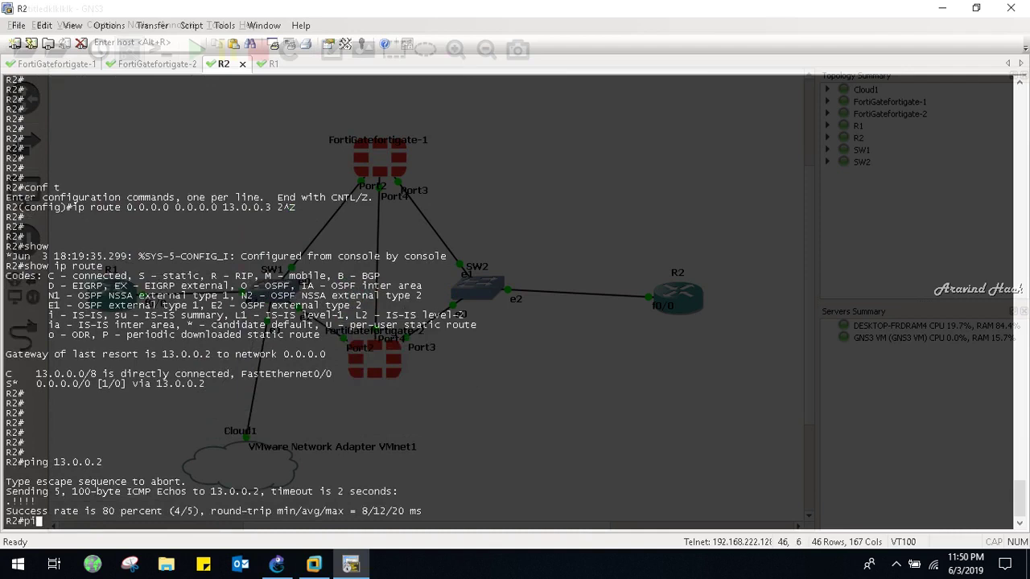
text(ng 13.0.0.3)
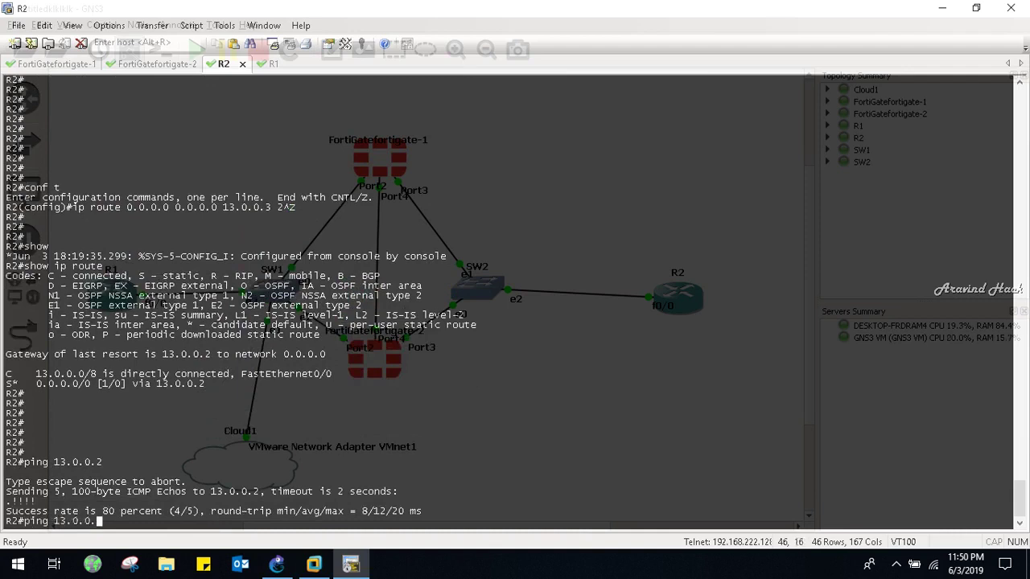
key(Return)
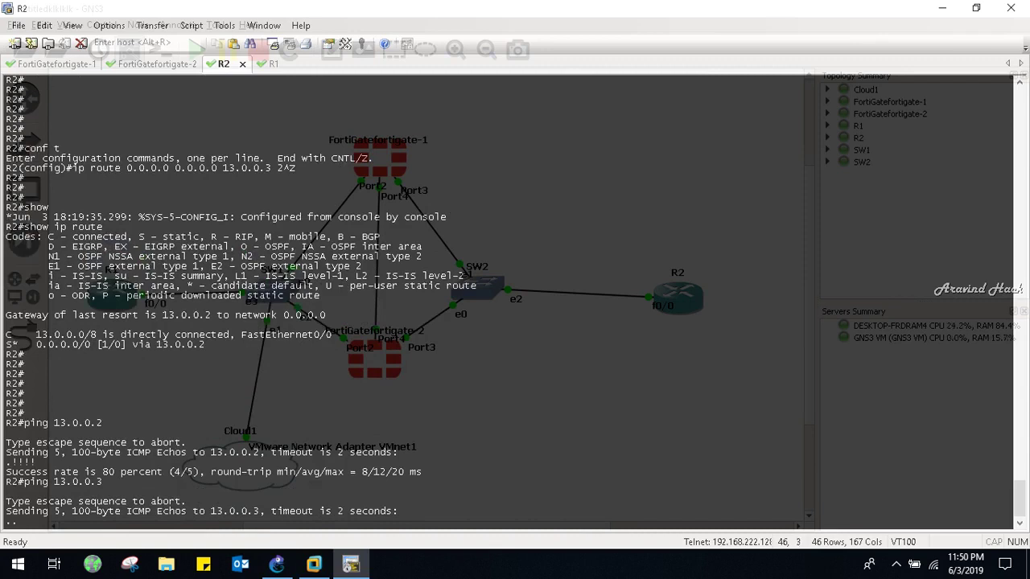
key(ctrl+Tab)
key(ctrl+Tab)
key(ctrl+Tab)
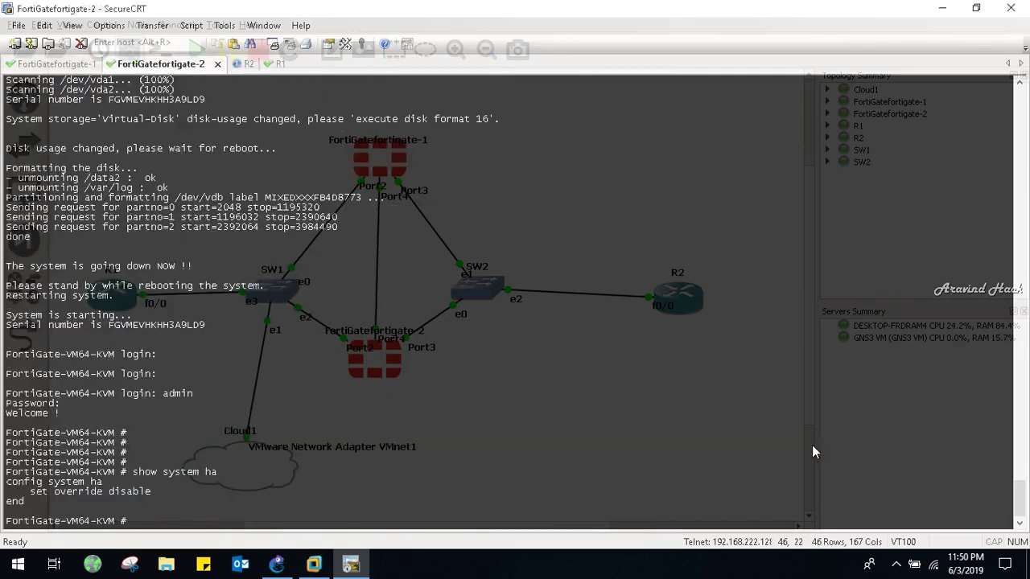
key(Return)
key(Return)
key(Return)
key(Return)
key(Return)
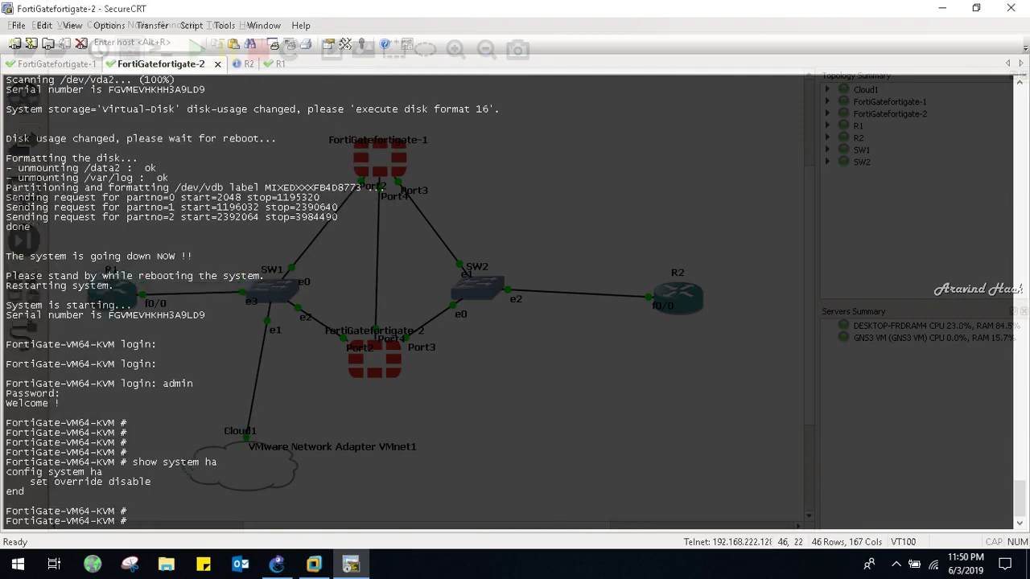
key(ctrl+Tab)
key(ctrl+Tab)
key(ctrl+Tab)
key(ctrl+Tab)
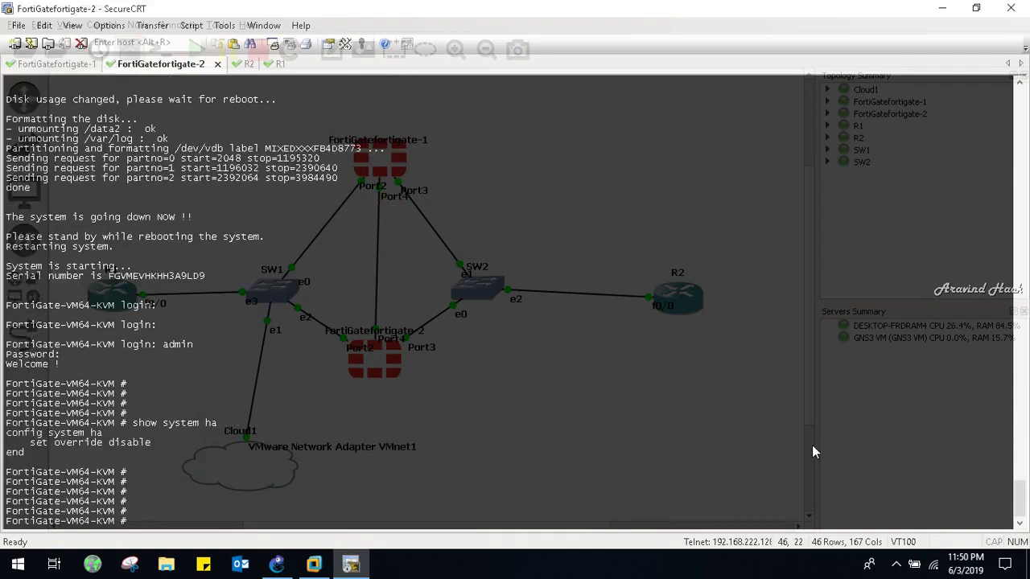
key(ctrl+Tab)
key(ctrl+Tab)
key(ctrl+Tab)
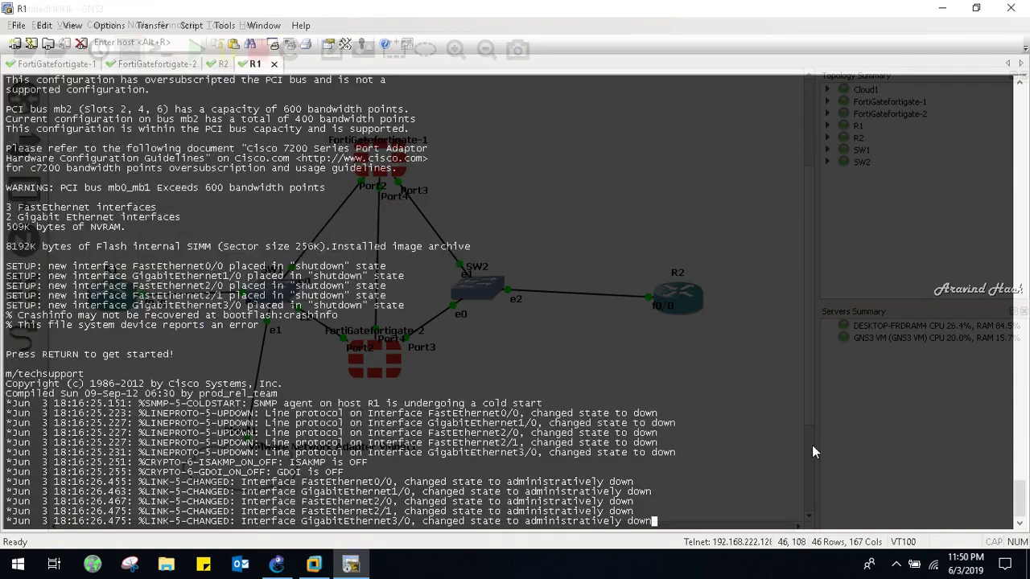
key(Return)
key(Return)
key(Return)
text(show s)
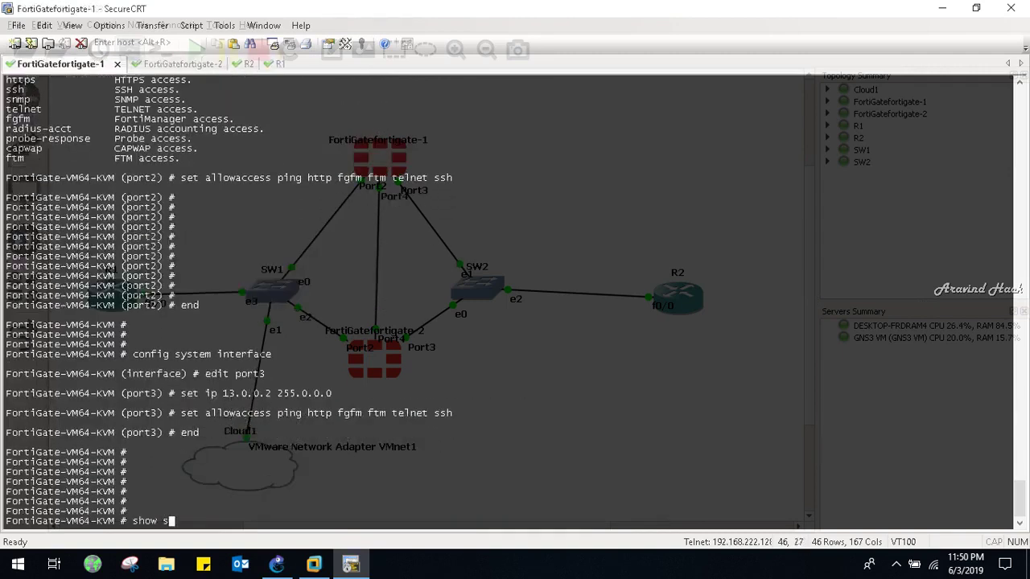
text(ystem interface)
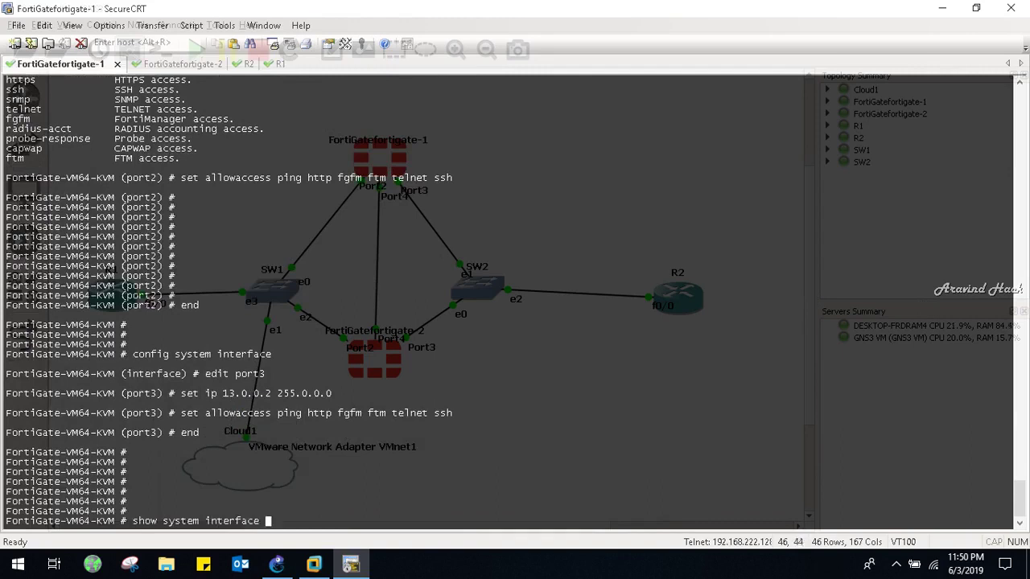
key(Return)
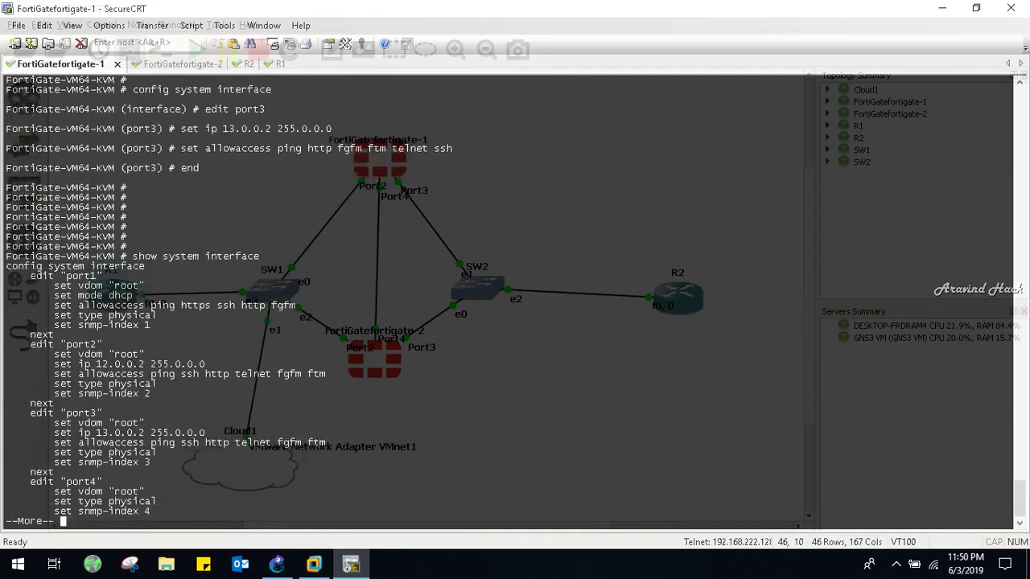
key(Return)
key(Return)
key(Return)
key(Return)
key(Return)
key(Return)
key(Return)
key(Return)
key(Return)
key(Return)
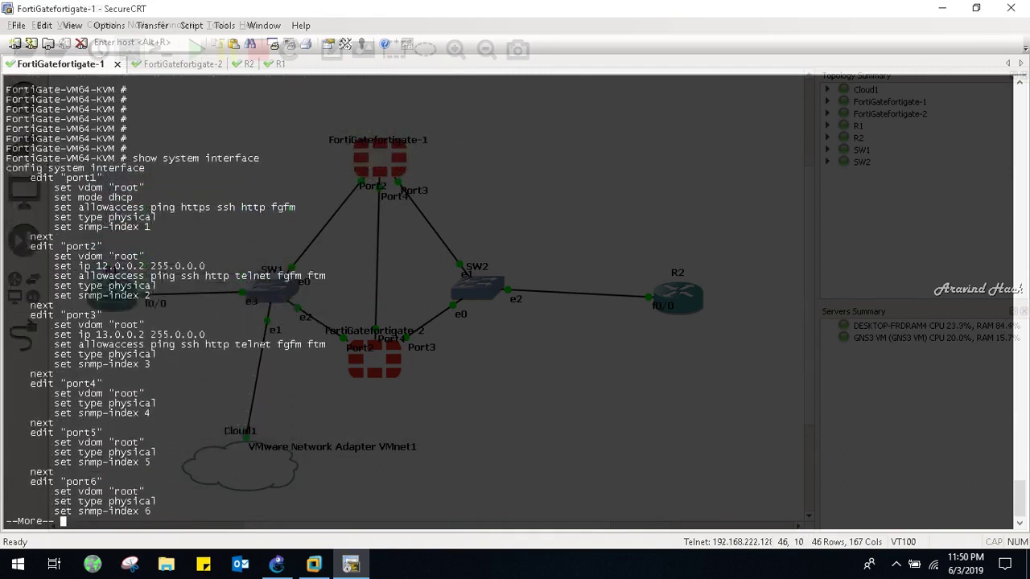
key(Return)
key(Return)
key(Return)
key(Return)
key(Return)
key(Return)
key(Return)
key(Return)
key(Return)
key(Return)
key(Return)
key(Return)
key(Return)
key(Return)
key(Return)
key(Return)
key(Return)
key(Return)
key(Return)
key(Return)
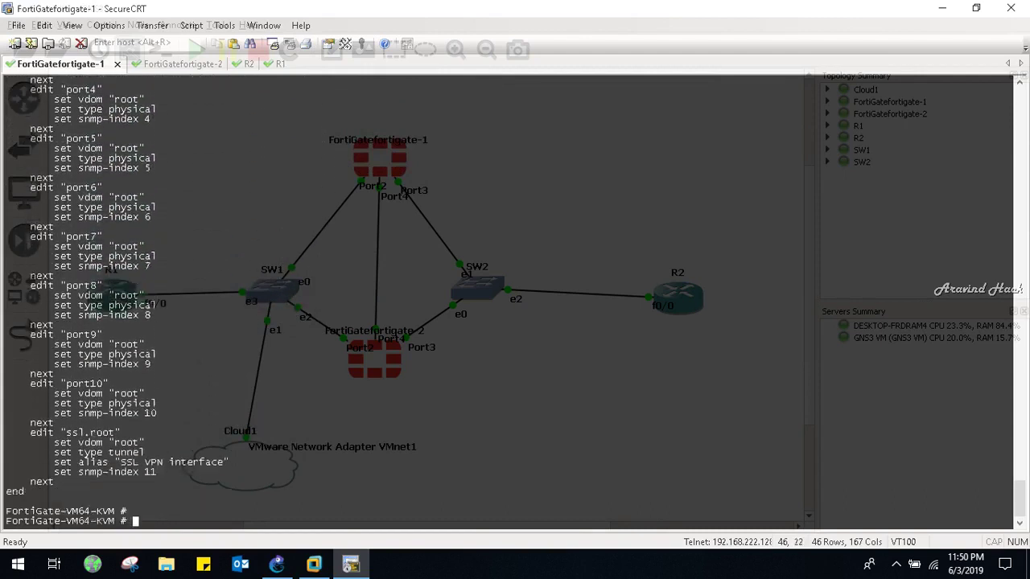
key(Return)
key(Return)
key(Return)
key(Return)
key(ctrl+Tab)
On FortiGate-2, enter config system interface and edit port2
key(Return)
key(Return)
key(Return)
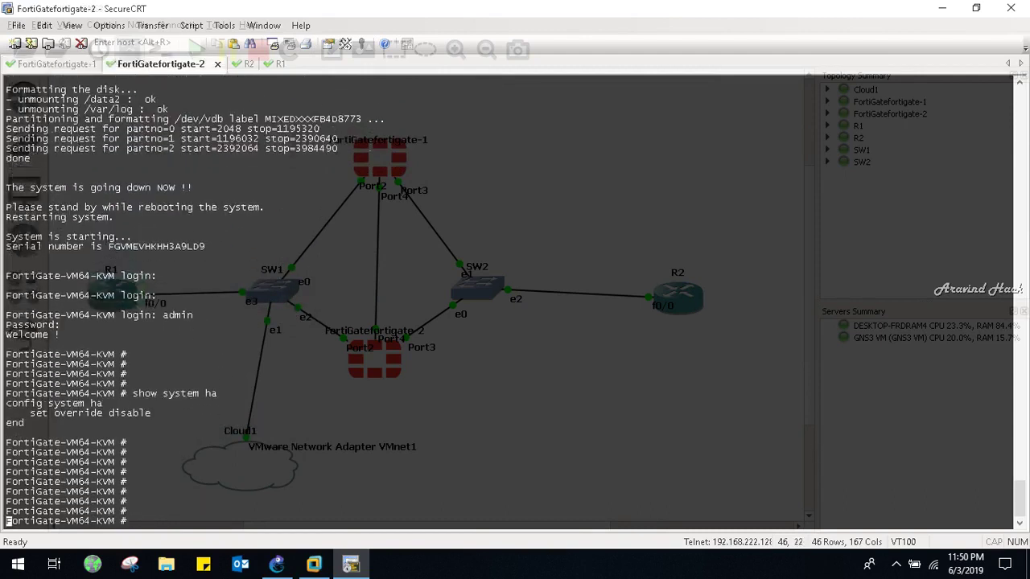
key(Return)
text(config system interface po)
key(BackSpace)
key(BackSpace)
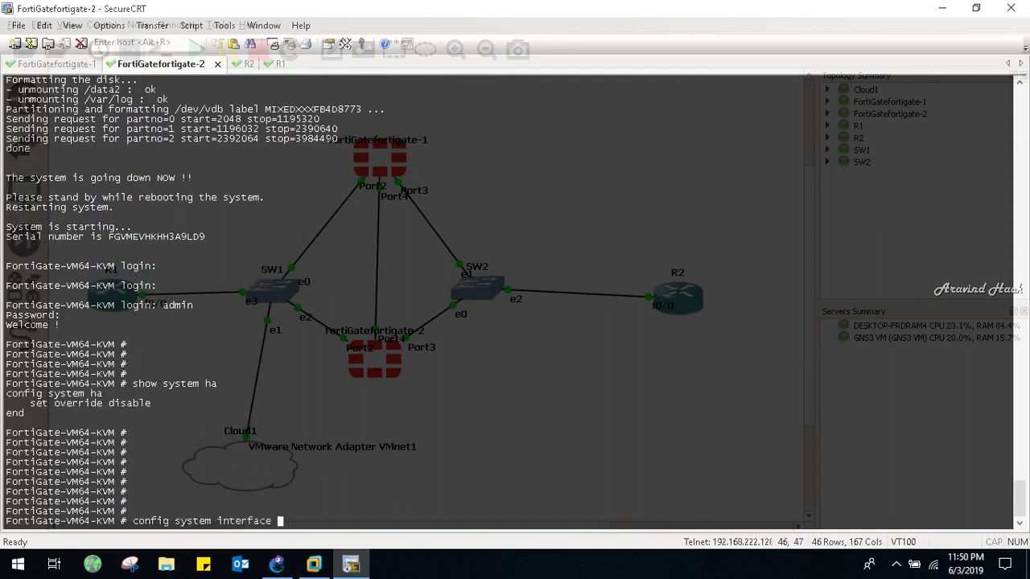
key(Return)
key(Return)
key(Return)
text(edit port2)
key(Return)
key(Return)
key(Return)
key(Return)
key(Return)
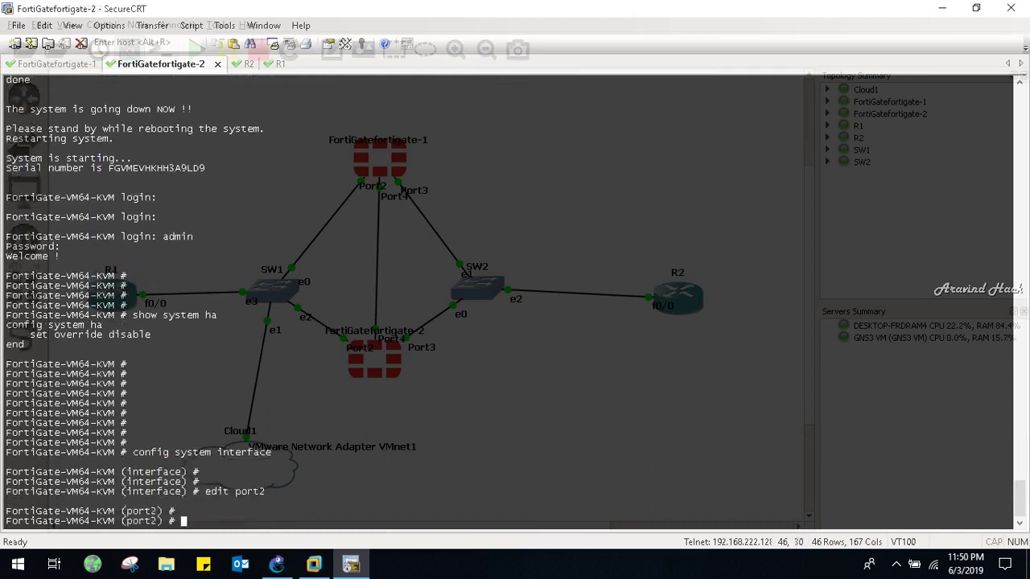
Set port2's IP to 12.0.0.3 255.0.0.0 and begin typing allowaccess ping http telnet ssh
key(Return)
key(Return)
key(Return)
key(Return)
text(set allowaccess)
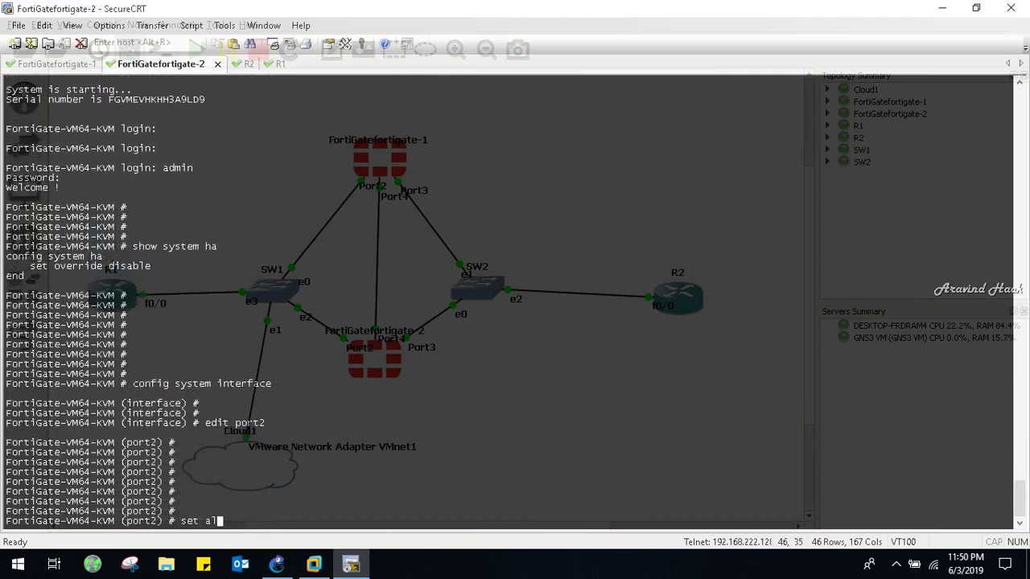
key(BackSpace)
key(BackSpace)
key(BackSpace)
key(BackSpace)
key(BackSpace)
key(BackSpace)
key(BackSpace)
key(BackSpace)
key(BackSpace)
key(BackSpace)
key(BackSpace)
text(ip 12.0.0.3 255.0.0.0)
key(Return)
key(Return)
key(Return)
key(Return)
text(set allowaccess ping http )
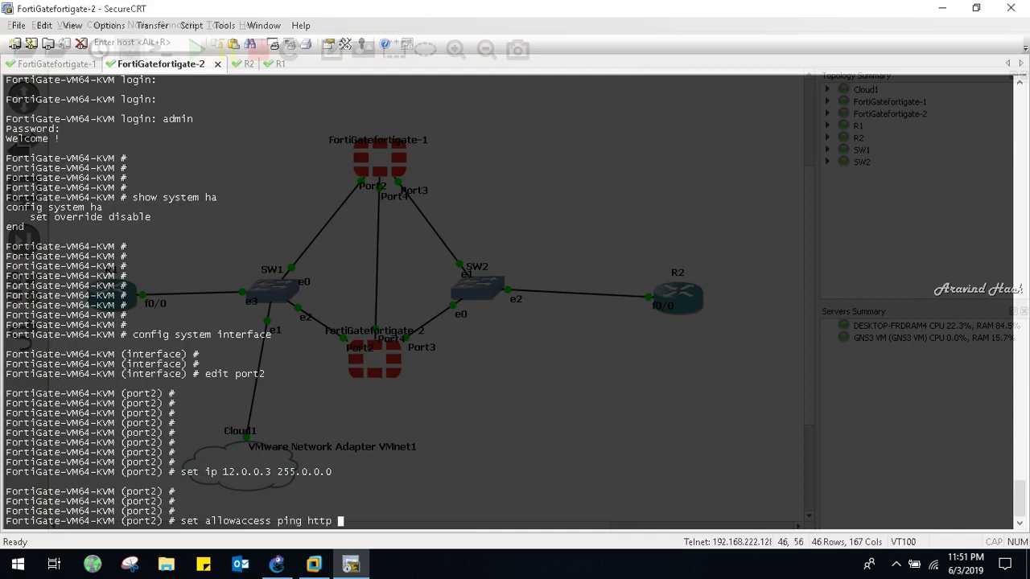
text(telnet ssh h)
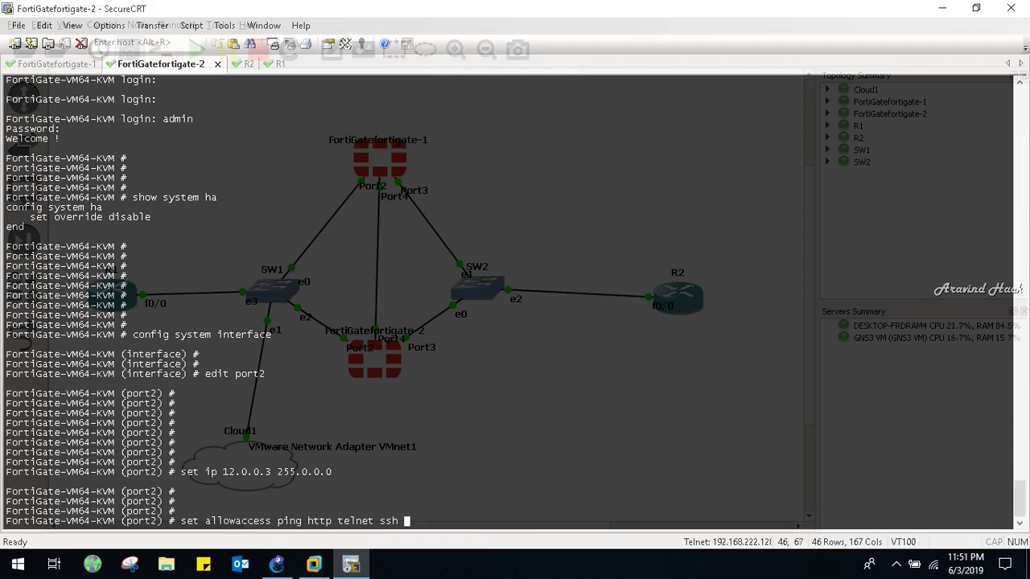
Finish port2's allowaccess list with fgfm and ftm and leave port2's configuration
text(fgfm ftm)
key(Return)
key(Return)
key(Return)
key(Return)
key(Return)
key(Return)
key(Return)
key(Return)
key(Return)
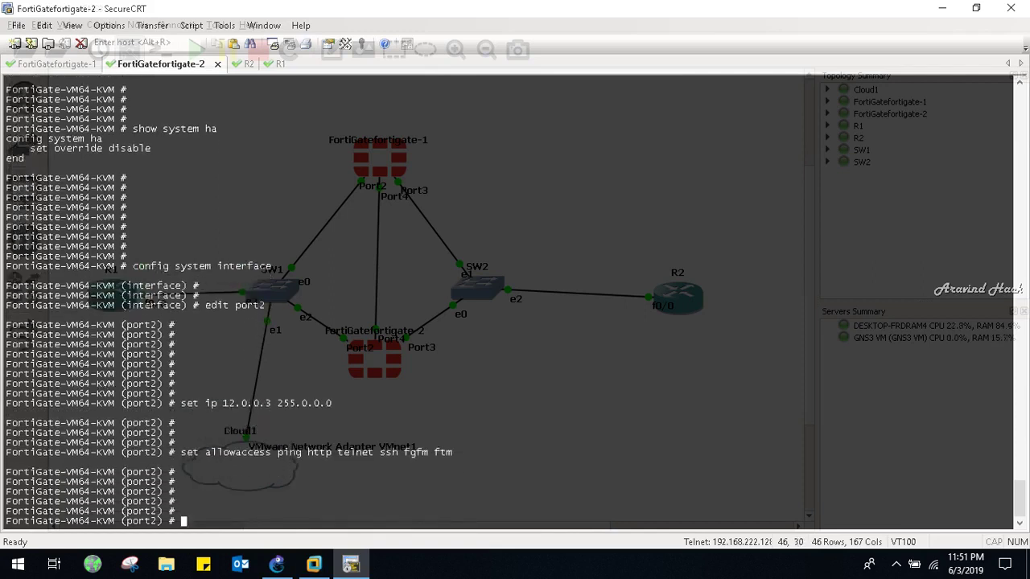
text(end)
key(Return)
key(Return)
key(Return)
key(Return)
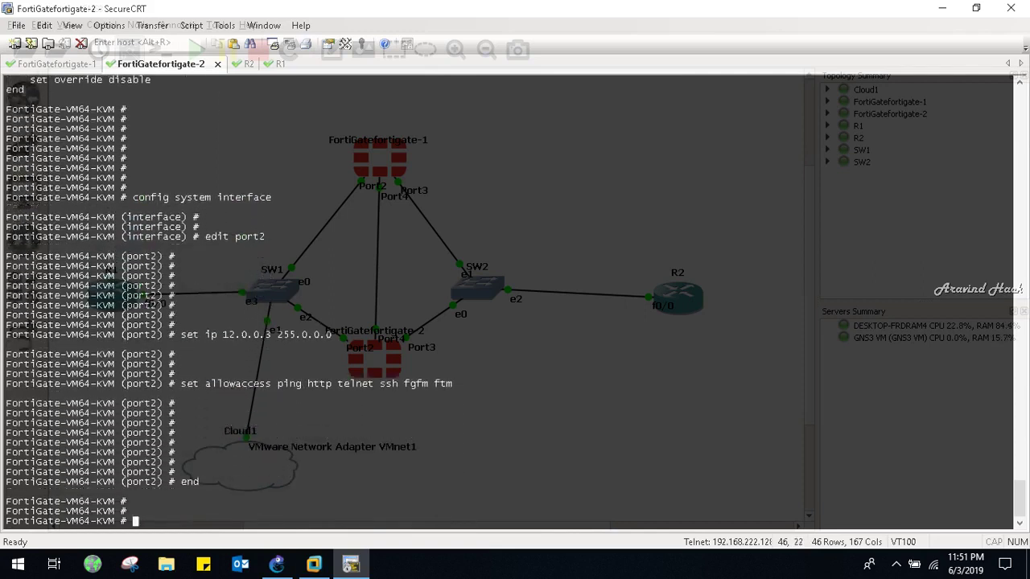
Re-enter config system interface from command history and edit port3
key(Up)
key(Up)
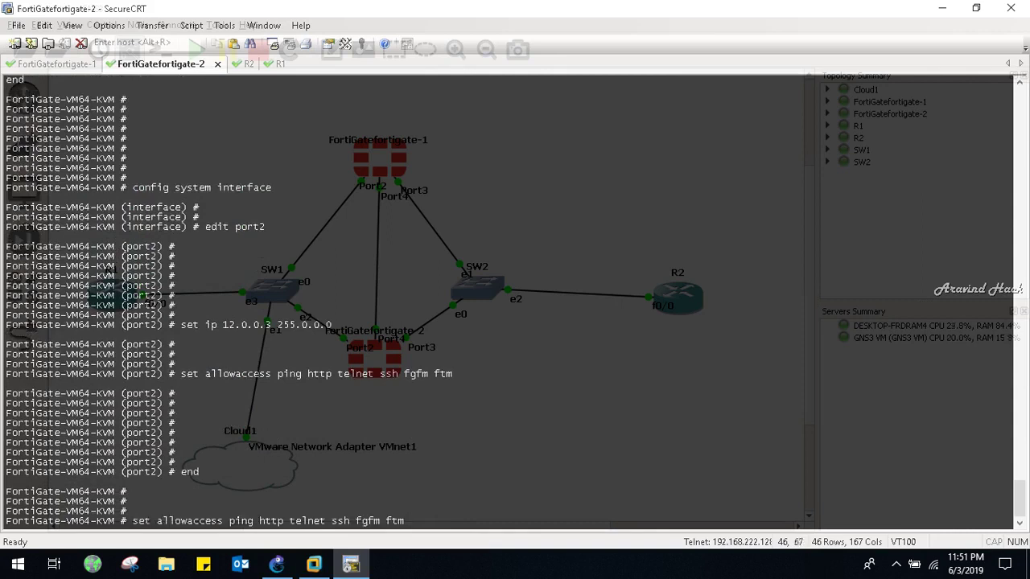
key(Up)
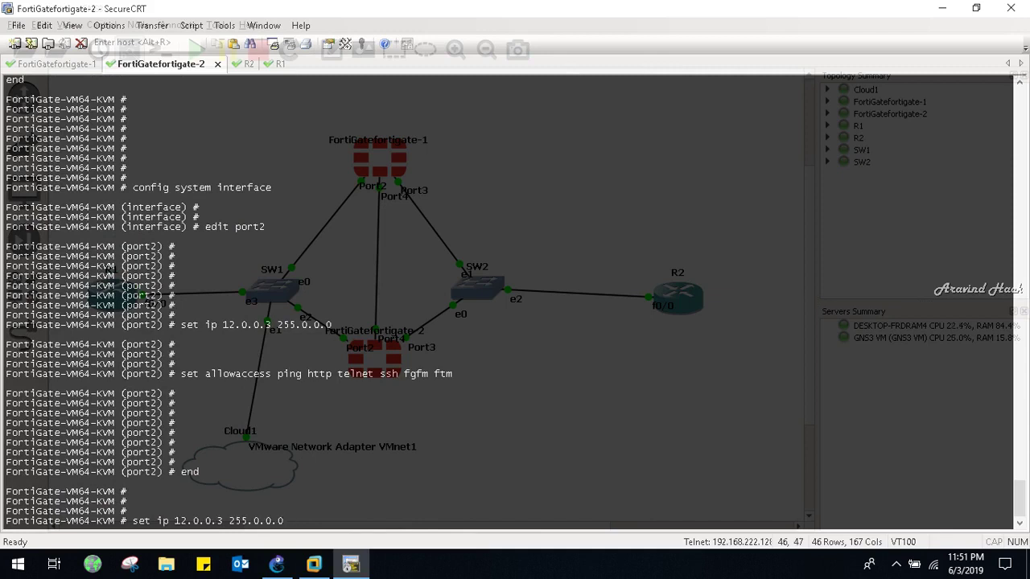
key(Up)
key(Up)
key(Down)
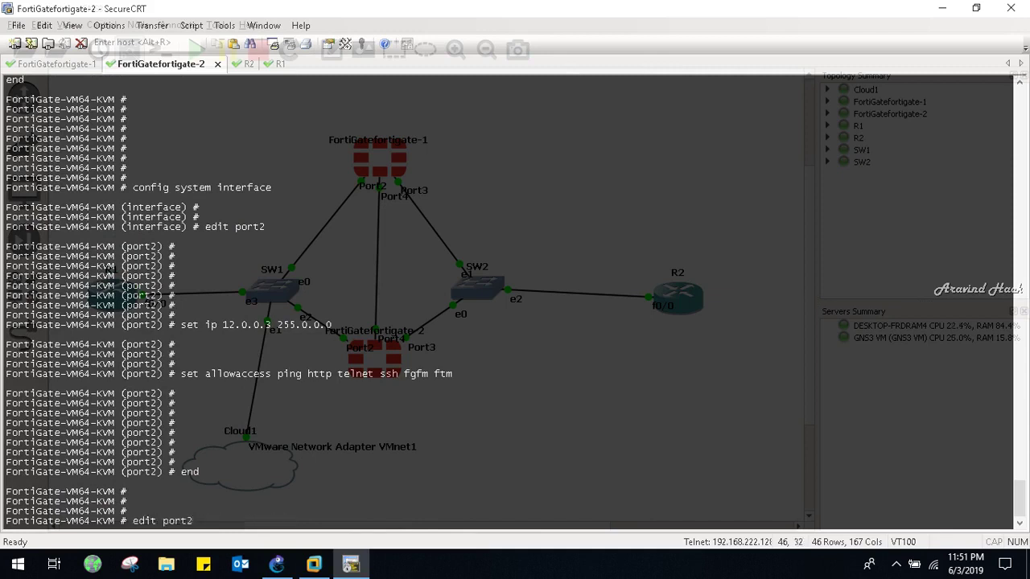
key(Up)
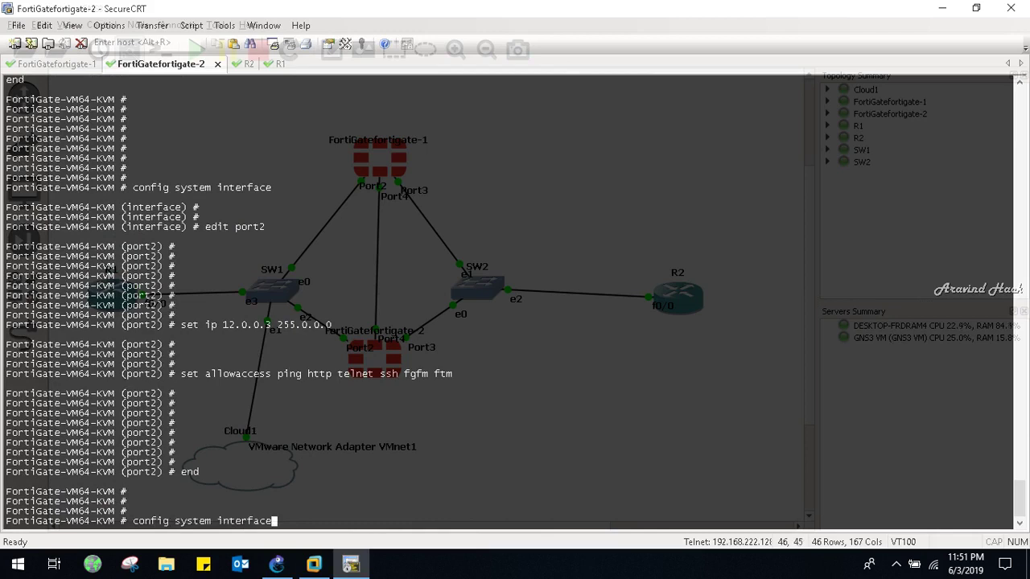
key(Return)
key(Up)
key(Up)
key(Up)
key(Up)
key(Up)
key(BackSpace)
text(3)
key(Return)
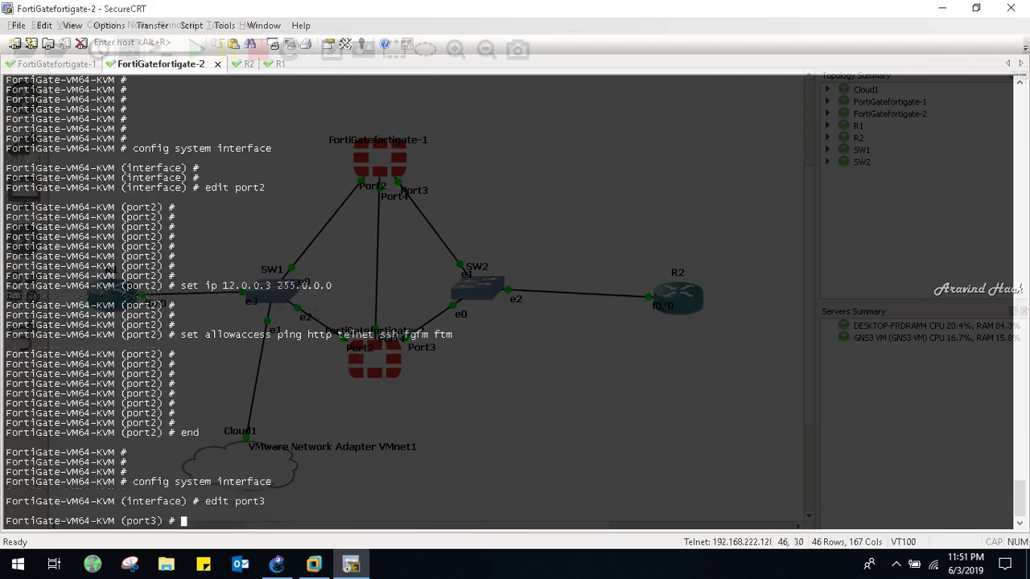
Give port3 IP 13.0.0.3 255.0.0.0 and allow ping, http, telnet, ssh, fgfm, ftm
key(Up)
key(Up)
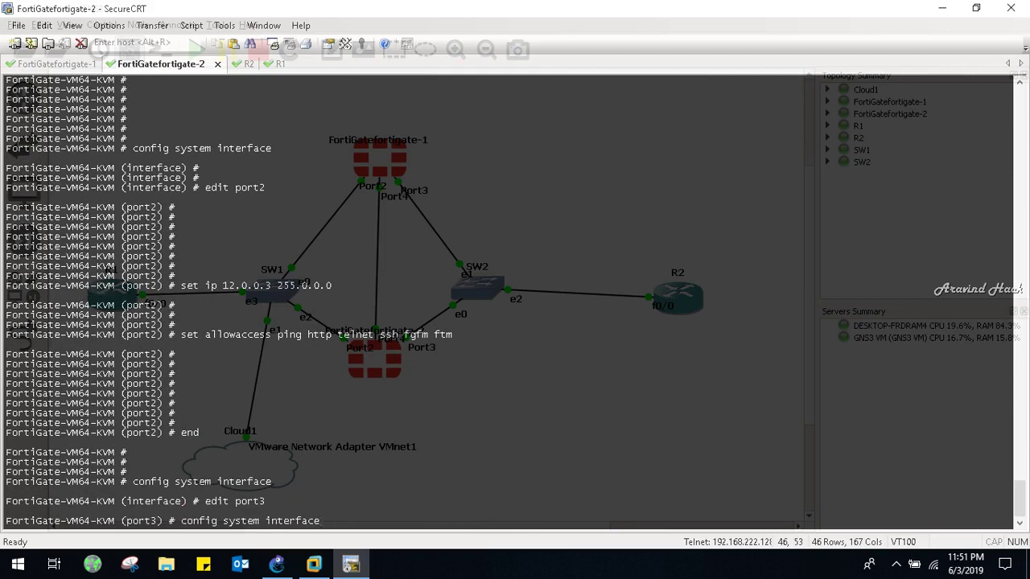
key(Up)
key(Up)
key(Up)
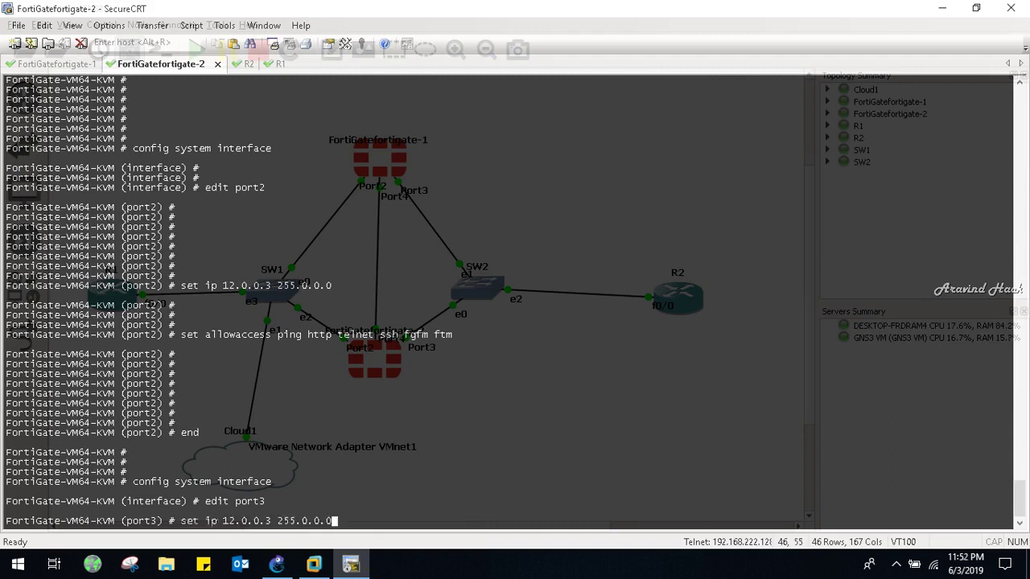
key(Left)
key(Left)
key(Left)
key(Left)
key(Left)
key(Left)
key(Left)
key(Left)
key(Left)
key(Left)
key(Left)
key(Left)
key(Left)
key(Left)
key(BackSpace)
text(3)
key(Return)
key(Return)
key(Return)
key(Return)
key(Return)
key(Return)
key(Return)
key(Return)
key(Return)
key(Return)
key(Return)
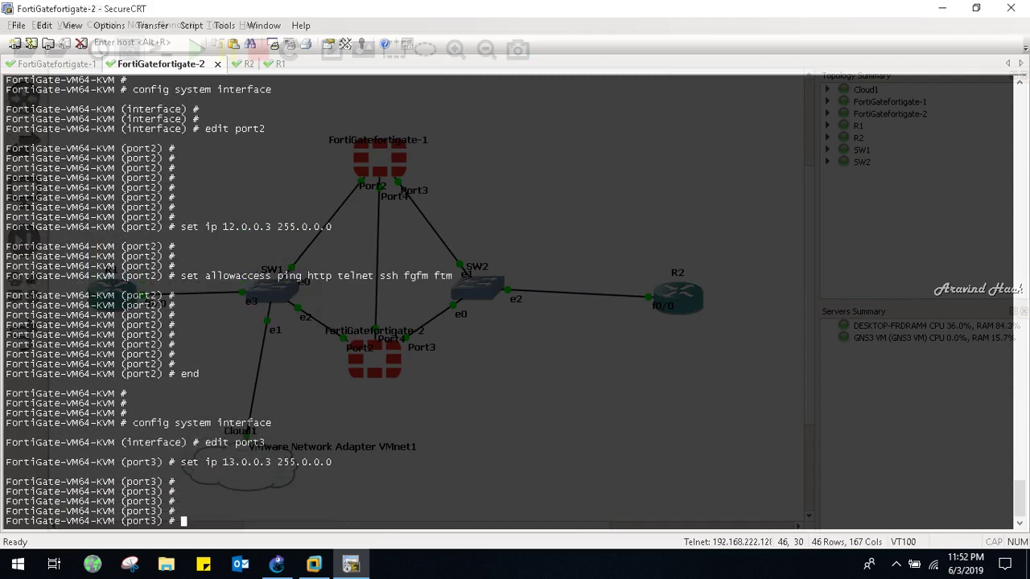
key(Up)
key(Up)
key(Up)
key(Up)
key(Up)
key(Up)
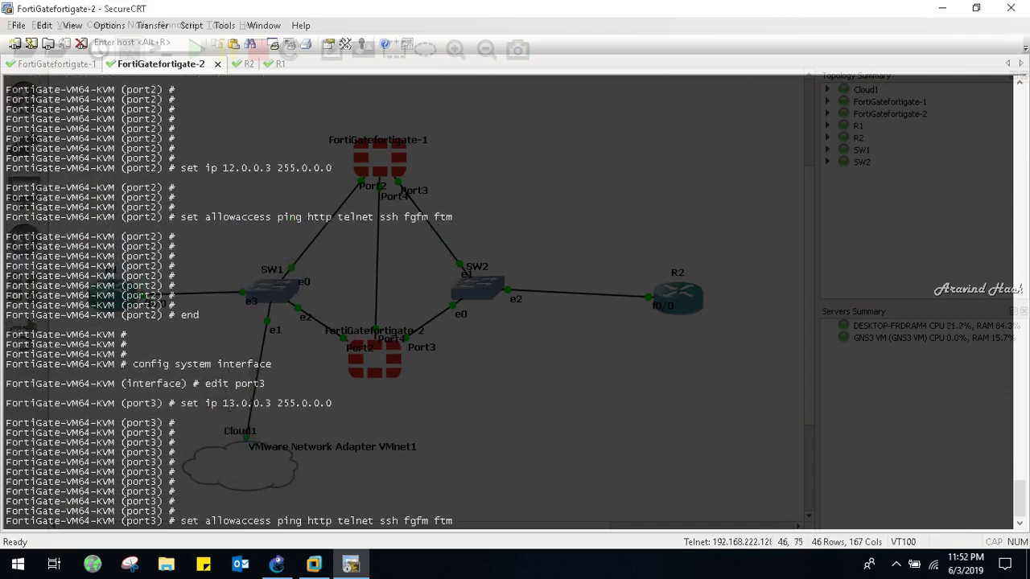
key(Return)
key(Return)
key(Return)
key(Return)
key(Return)
key(Return)
key(Return)
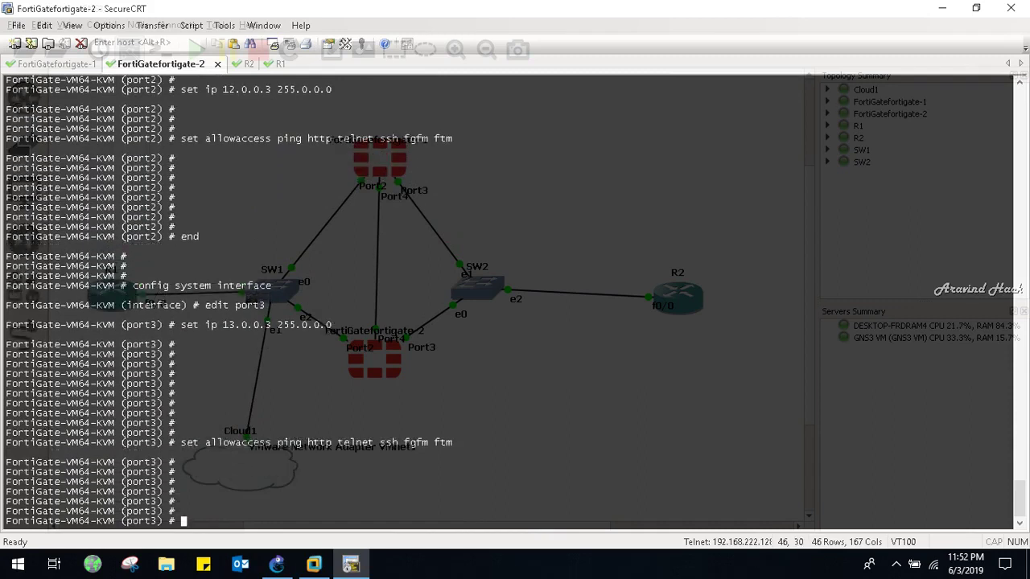
Save port3's settings with end and enter show system interface
key(Return)
key(Return)
key(Return)
text(end)
key(Return)
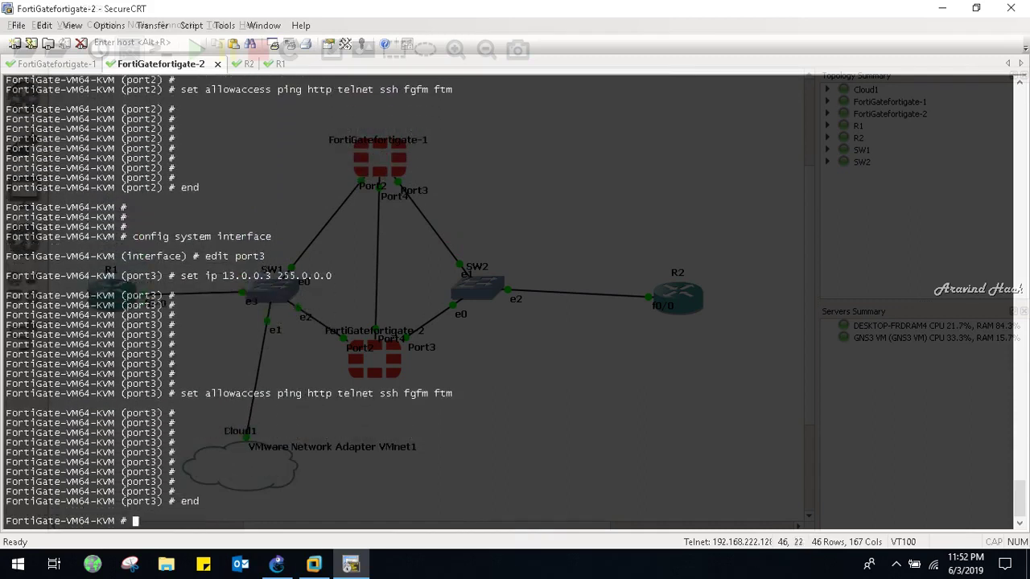
key(Return)
key(Return)
key(Return)
key(Return)
key(Return)
text(show system interface)
Display the show system interface output on FortiGate-2, then on FortiGate-1
key(Return)
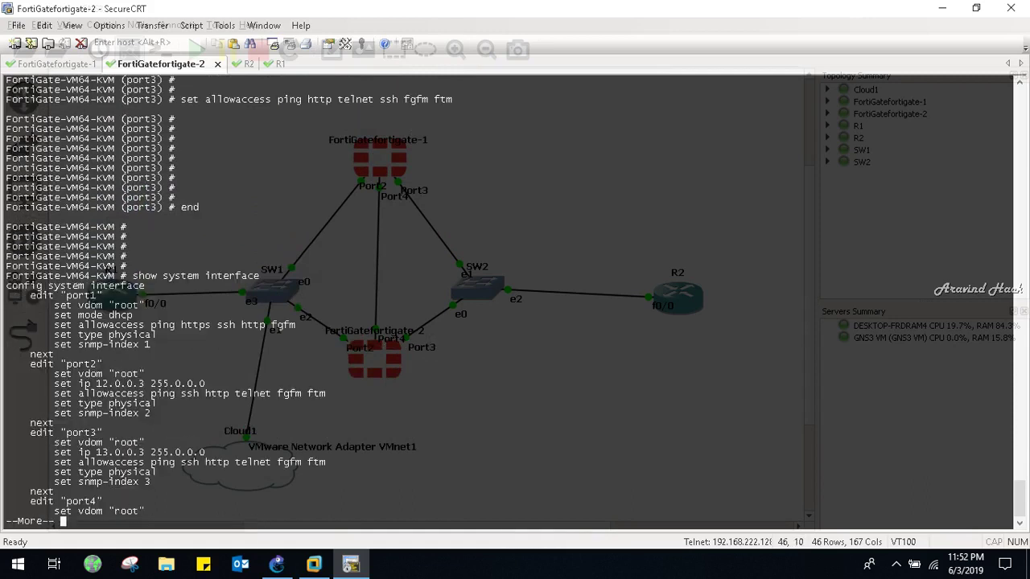
key(Return)
key(Return)
key(Return)
key(Return)
key(Return)
key(Return)
key(Return)
key(Return)
key(Return)
key(Return)
key(Return)
key(Return)
key(Return)
key(Return)
key(Return)
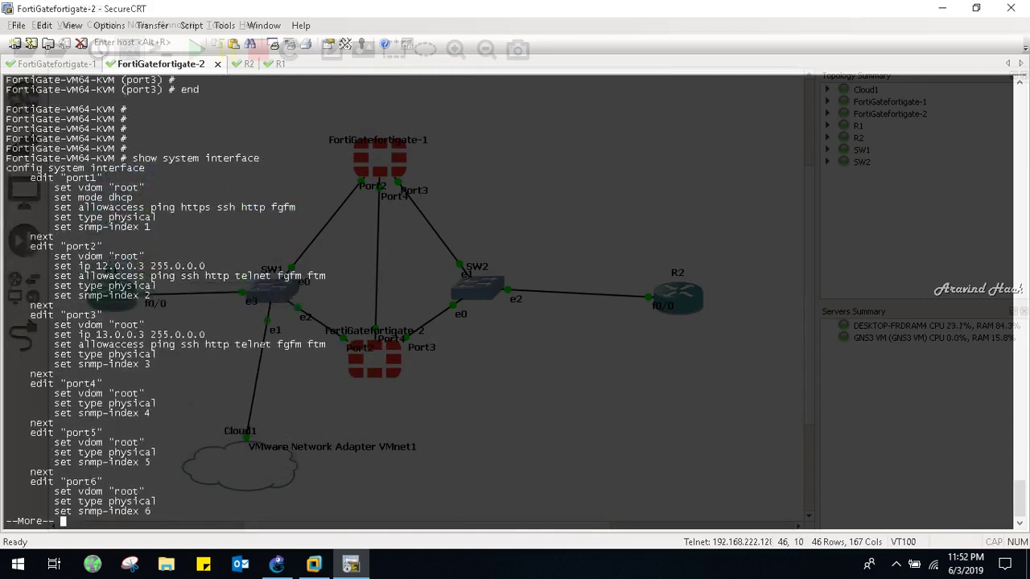
key(Return)
key(Return)
key(Return)
key(Return)
key(Return)
key(Return)
key(Return)
key(Return)
key(Return)
key(Return)
key(Return)
key(Return)
key(Return)
key(Return)
key(Return)
key(Return)
key(Return)
key(Return)
key(Return)
key(Return)
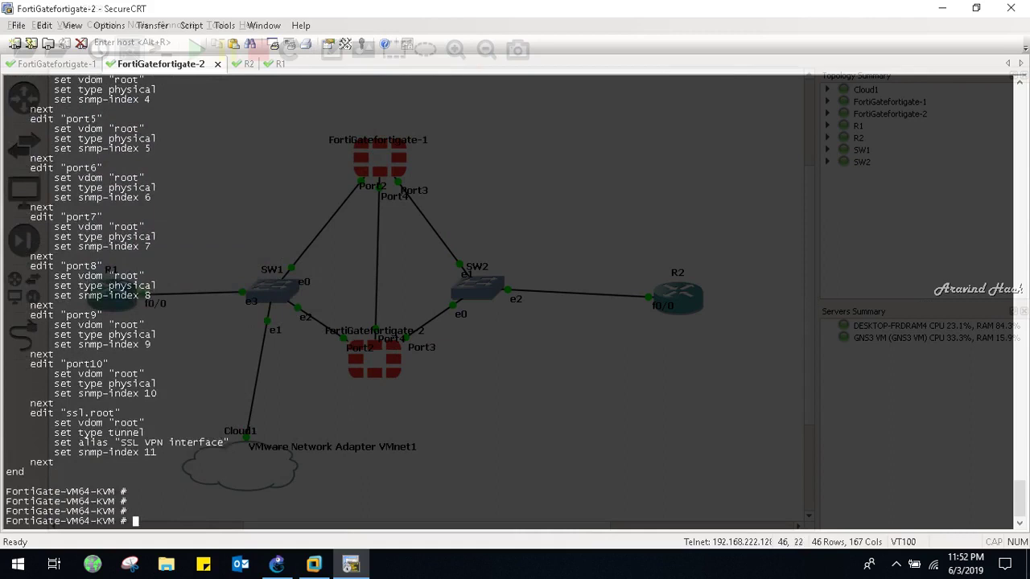
key(ctrl+Tab)
key(ctrl+Tab)
key(ctrl+Tab)
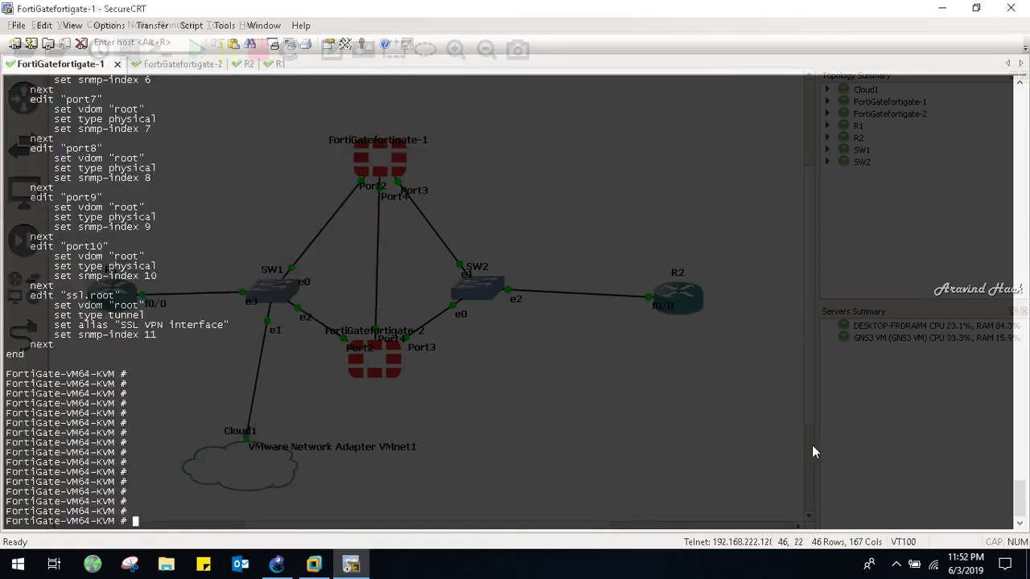
text(show system interface)
key(Return)
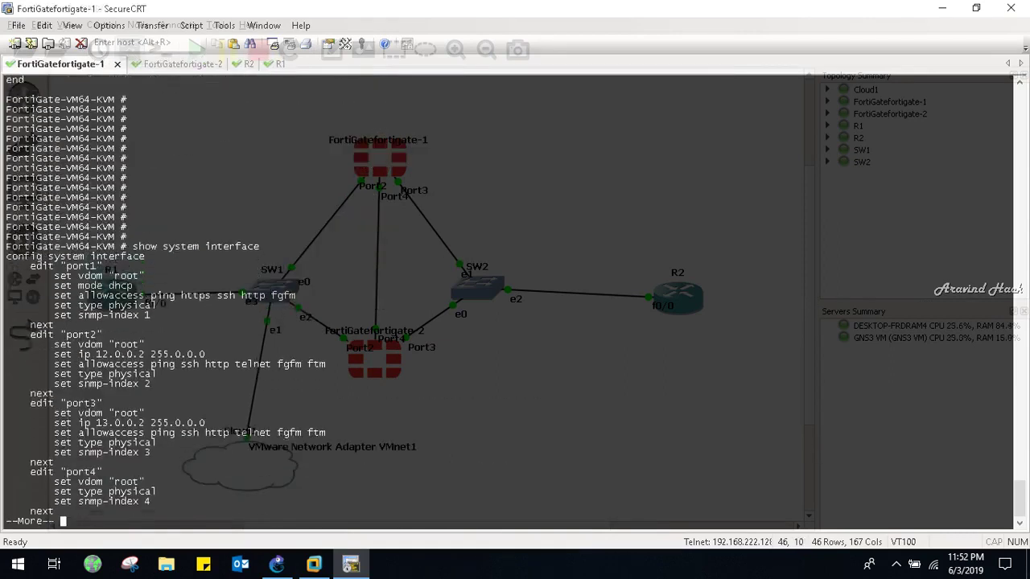
key(Return)
key(q)
Run show ip interface brief on R2, confirming FastEthernet0/0 at 13.0.0.1 up/up
key(ctrl+Tab)
key(ctrl+Tab)
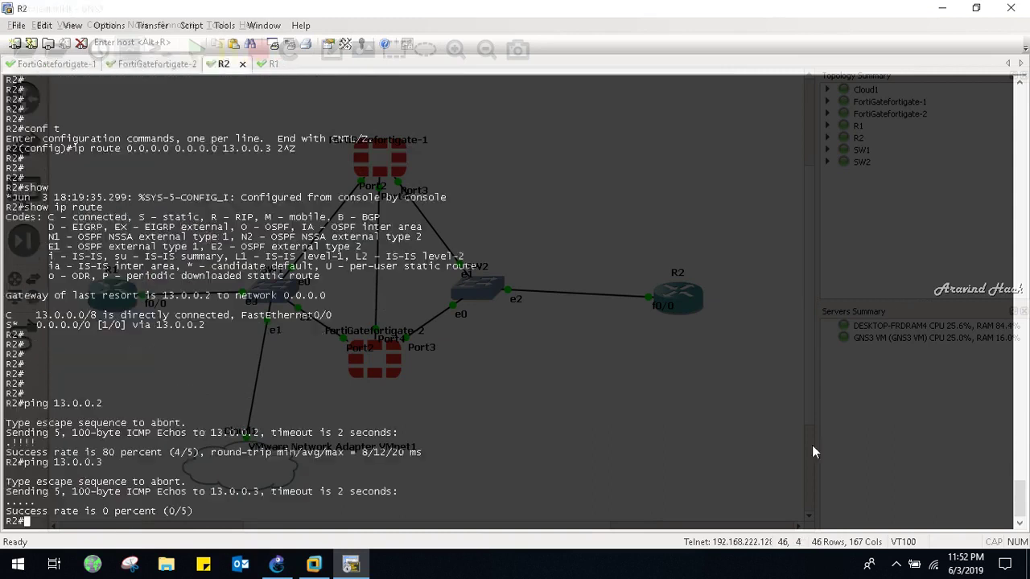
key(Return)
key(Return)
text(show ip )
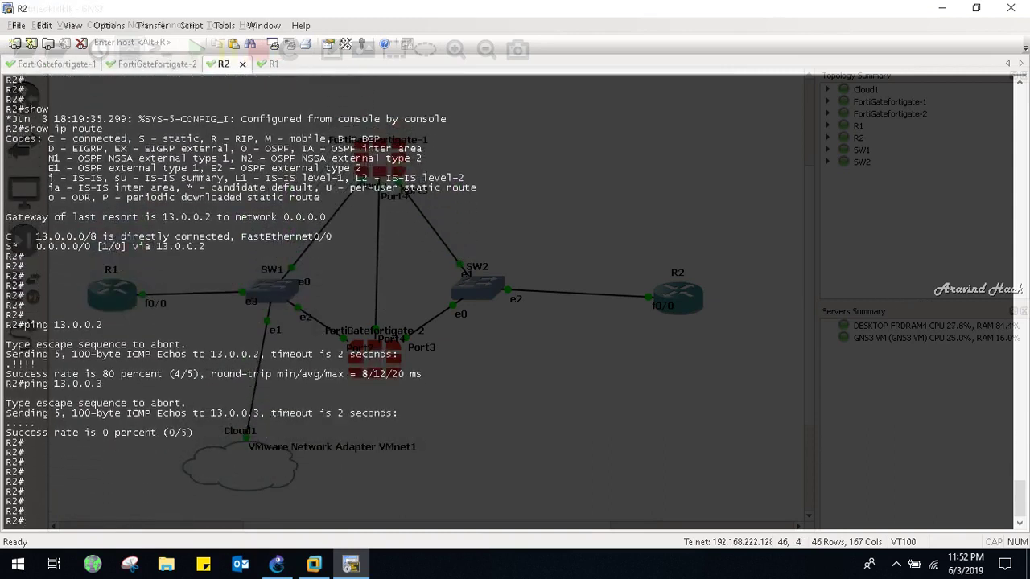
text(inter)
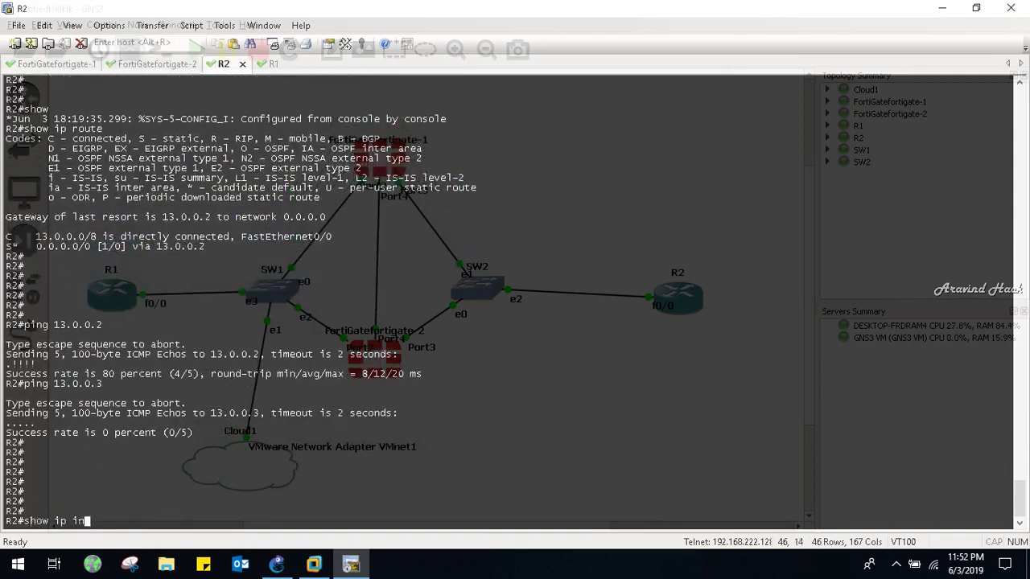
key(Tab)
text(br)
key(Tab)
key(Return)
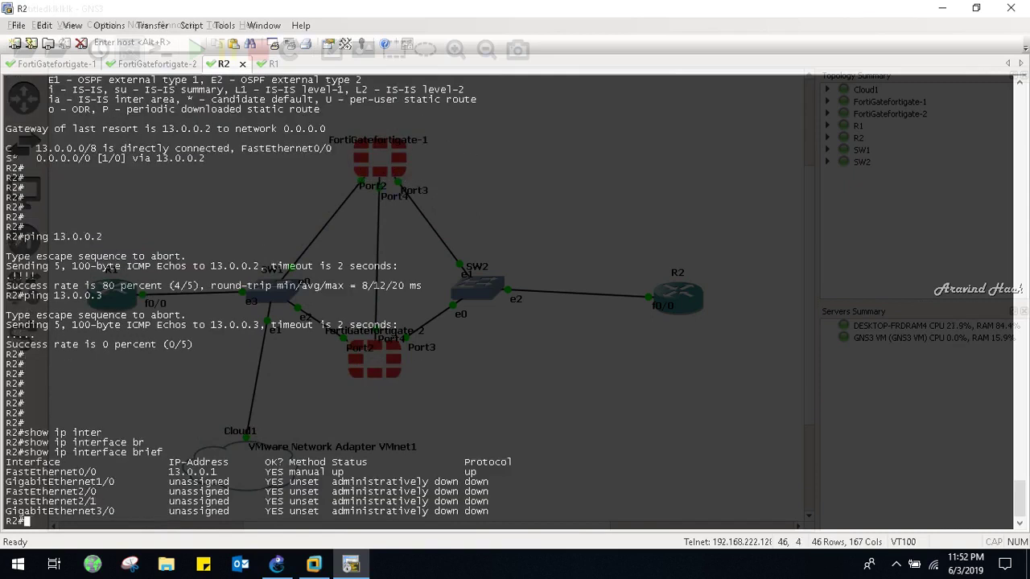
key(ctrl+Tab)
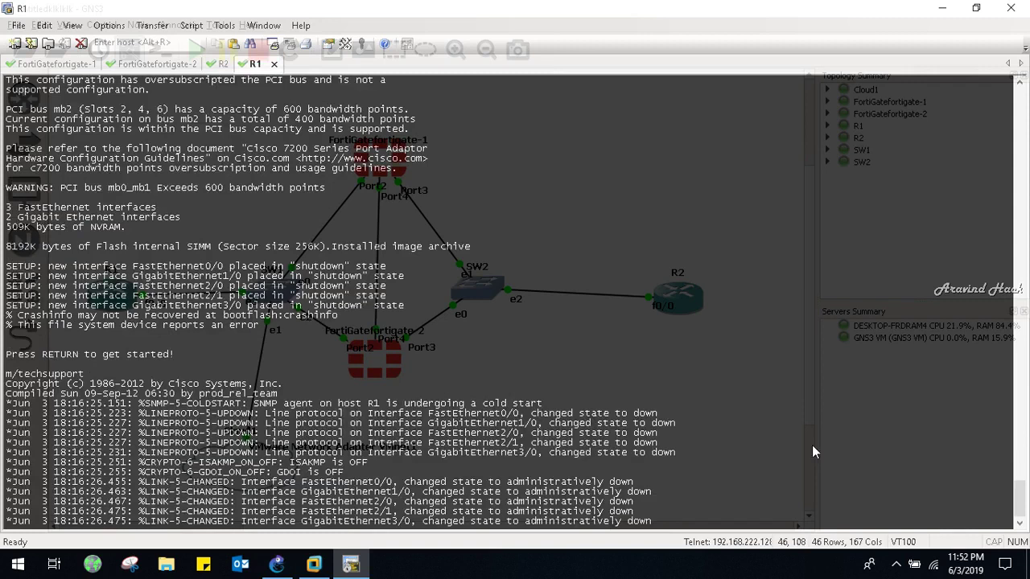
Enter R1's global configuration mode and interface FastEthernet0/0
key(Return)
key(Return)
key(Return)
key(Return)
key(Return)
key(Return)
key(Return)
key(Return)
key(Return)
key(Return)
key(Return)
key(Return)
key(Return)
key(Return)
key(Return)
key(Return)
key(Return)
key(Return)
key(Return)
key(Return)
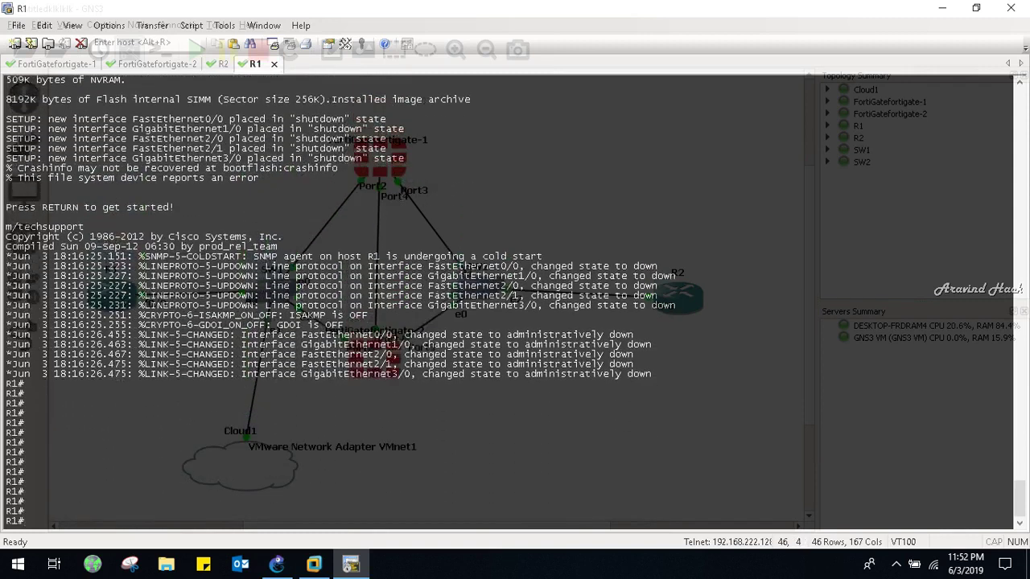
key(Return)
key(Return)
key(Return)
key(Return)
key(Return)
key(Return)
key(Return)
key(Return)
key(Return)
key(Return)
key(Return)
key(Return)
key(Return)
key(Return)
key(Return)
key(Return)
text(conf t)
key(Return)
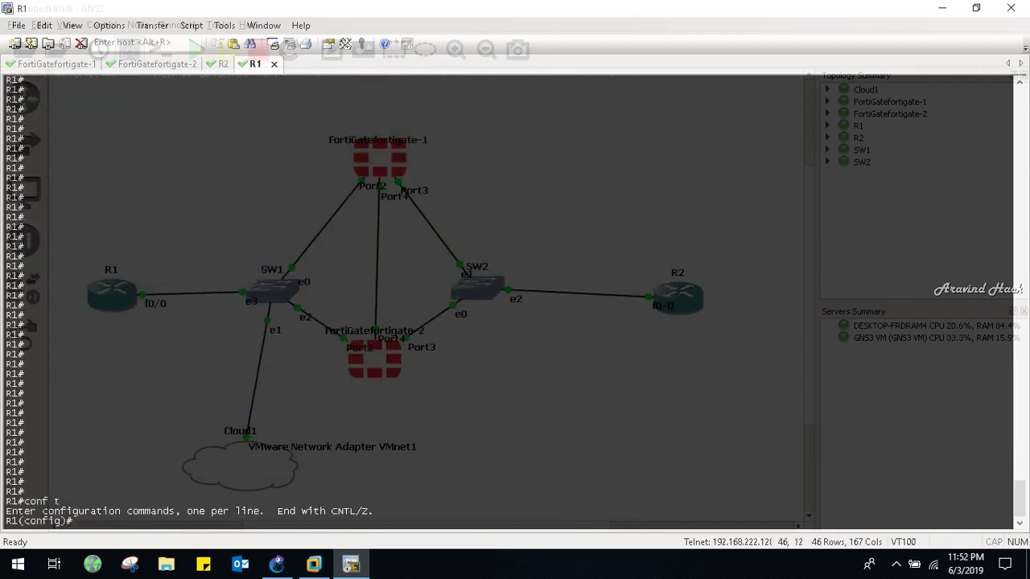
key(Return)
key(Return)
key(Return)
text(inter)
key(Tab)
text(fa0/0)
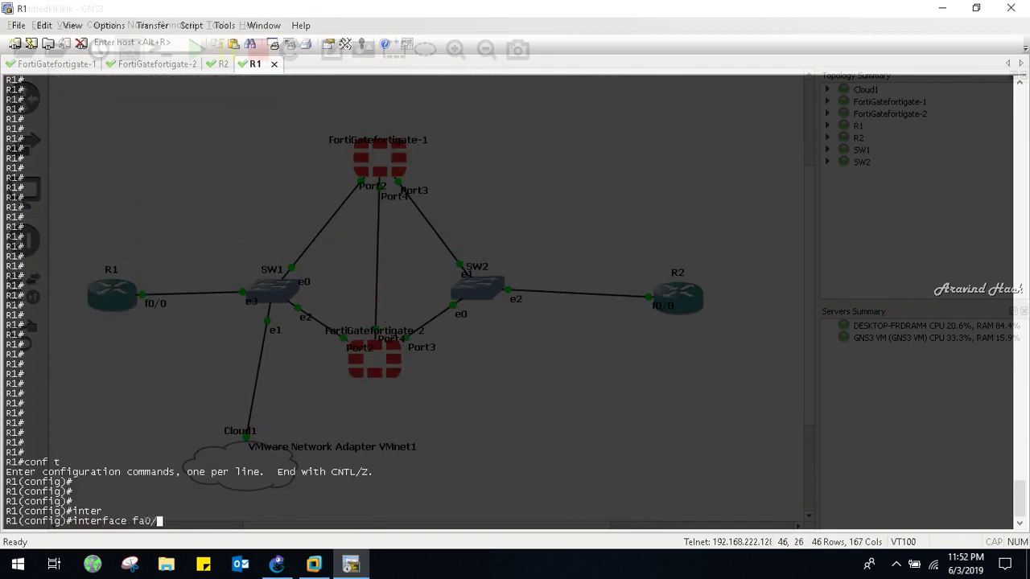
key(Return)
key(Return)
key(Return)
key(Return)
Assign 12.0.0.1 255.0.0.0 to fa0/0, enable it with no shutdown, and exit configuration
text(ip add )
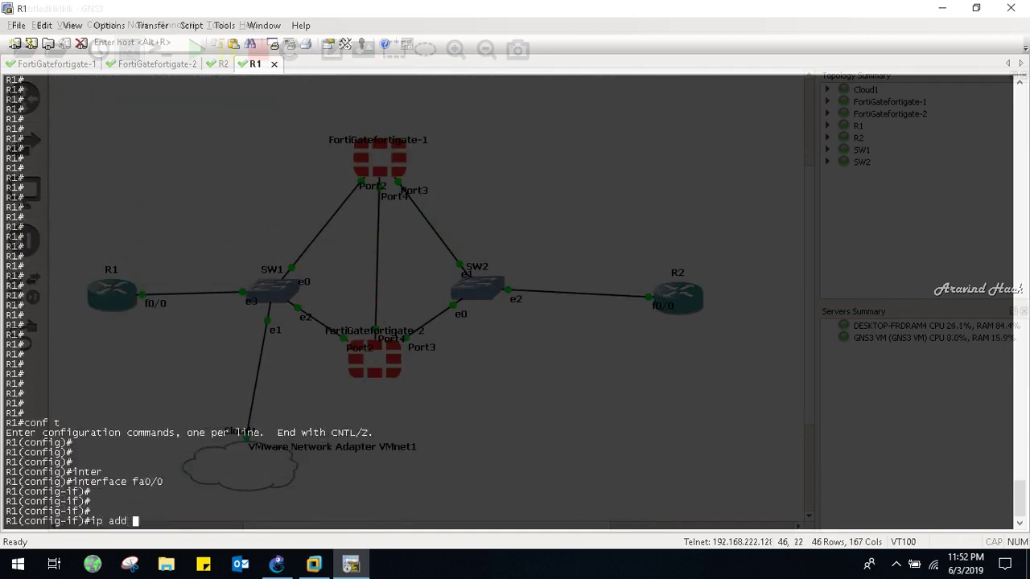
text(12.0.0.1 255.0.0.0)
key(Return)
key(Return)
key(Return)
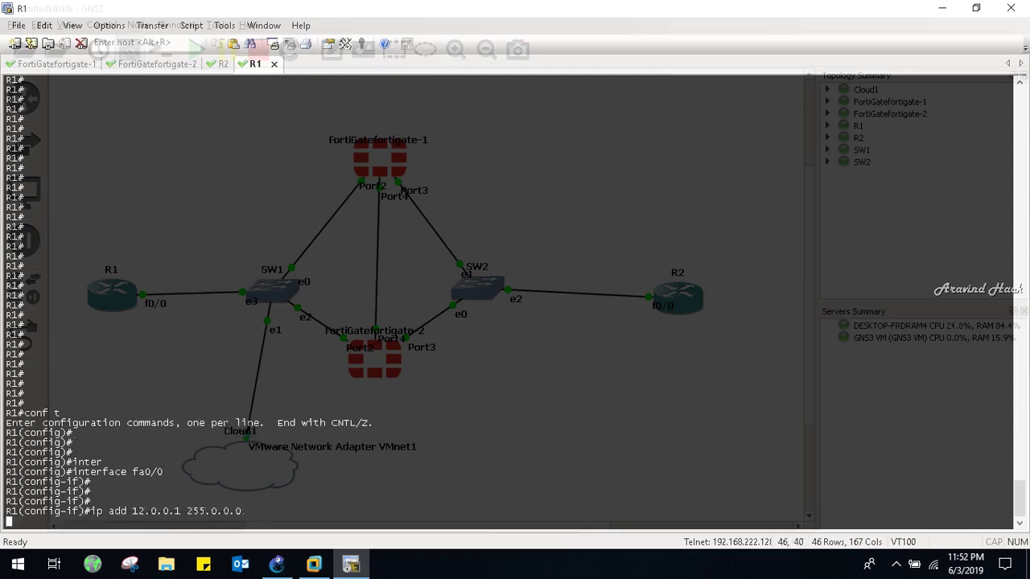
key(Return)
key(Return)
key(Return)
text(no sh)
key(Return)
key(Return)
key(ctrl+z)
key(Return)
List R1's interfaces with show ip interface brief, then minimize SecureCRT to reveal GNS3
text(show ip inter)
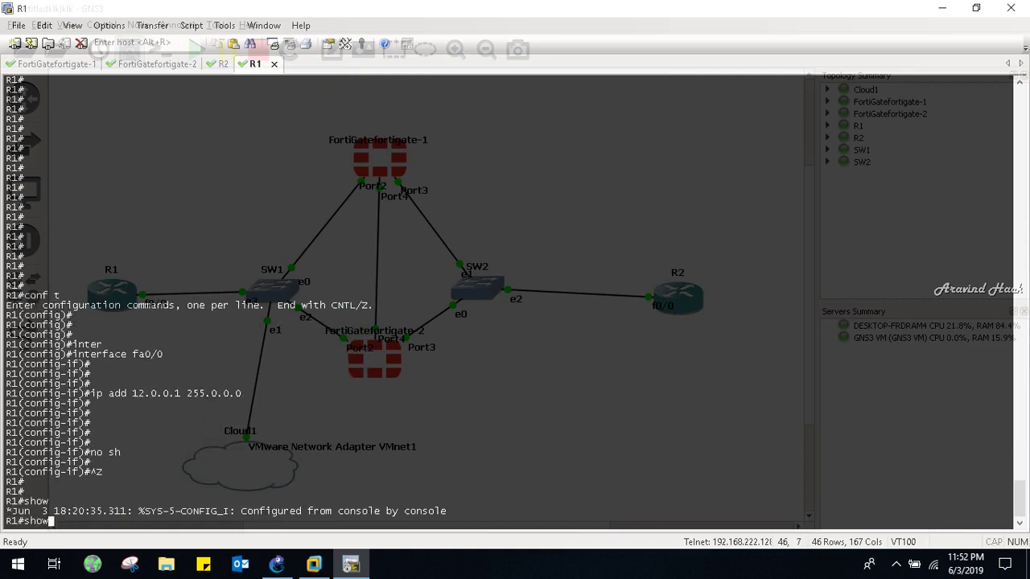
key(Tab)
text(br)
key(Tab)
key(Return)
key(Return)
key(Return)
key(Return)
key(Return)
key(Return)
key(Return)
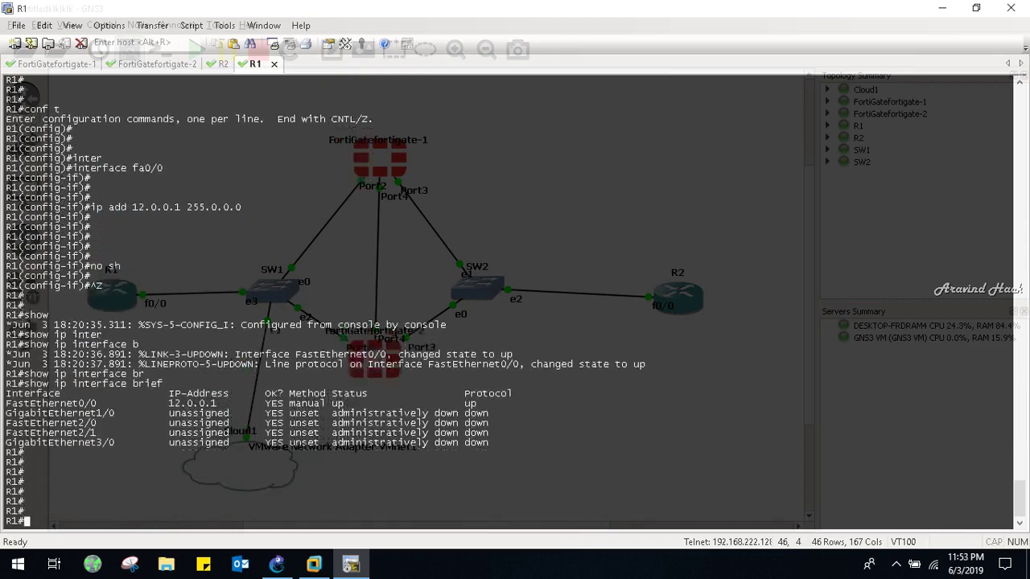
key(ctrl+Tab)
key(ctrl+Tab)
key(ctrl+Tab)
key(Return)
key(Return)
key(Return)
key(Return)
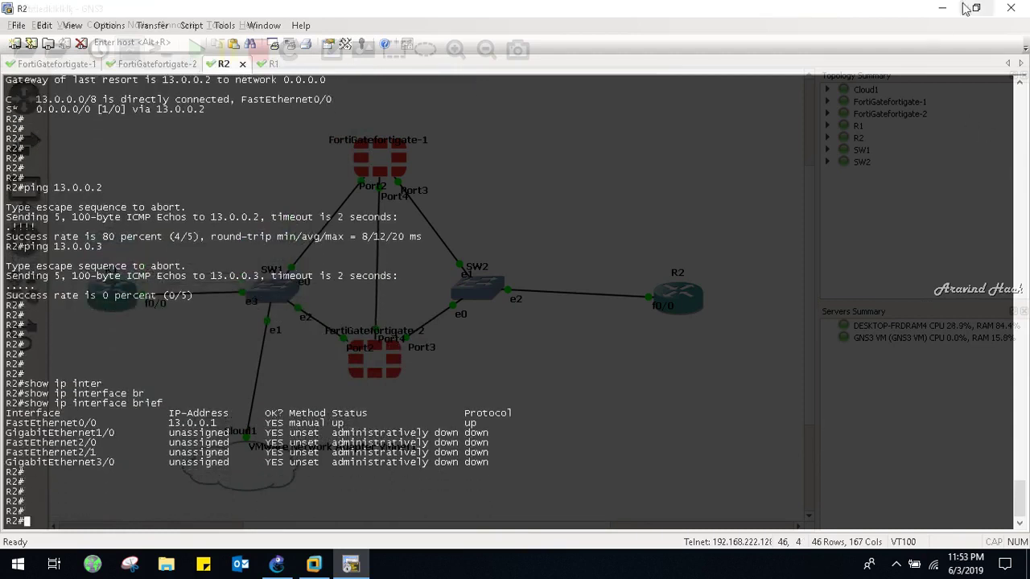
click(950, 8)
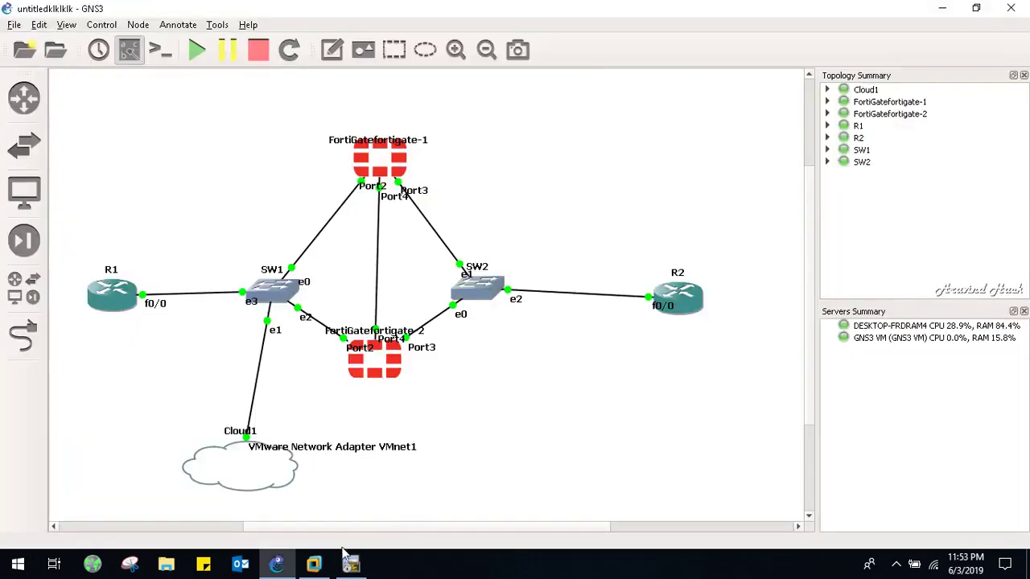
Reload the 12.0.0.3 page in Firefox and retry the timed-out 12.0.0.2 page
click(324, 563)
click(261, 48)
key(Return)
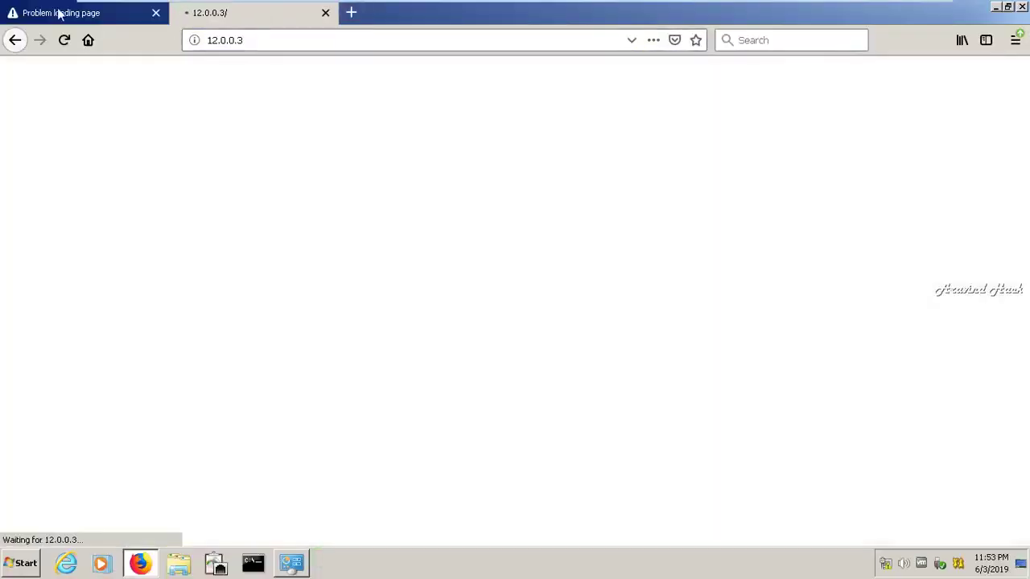
click(41, 15)
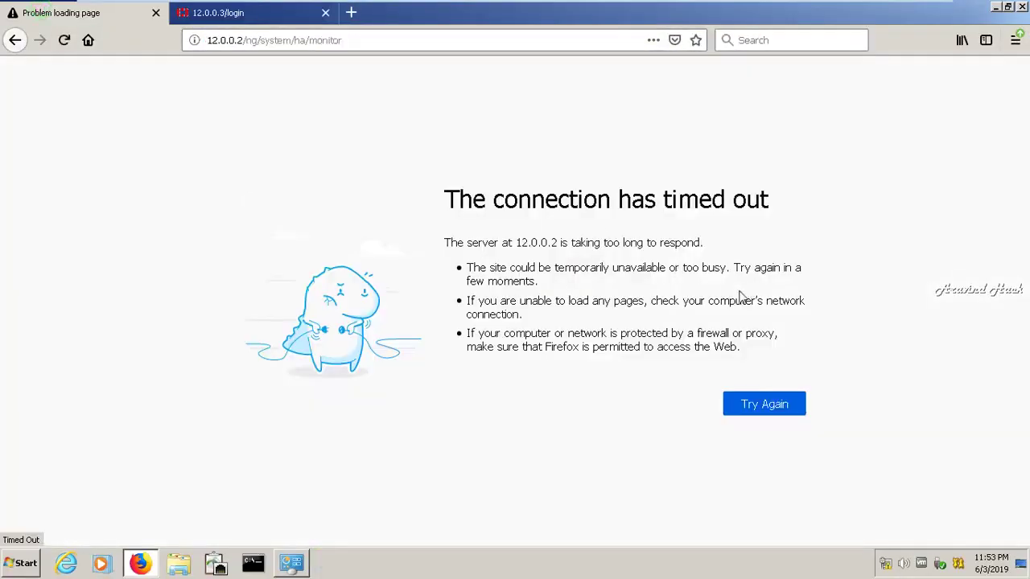
click(744, 414)
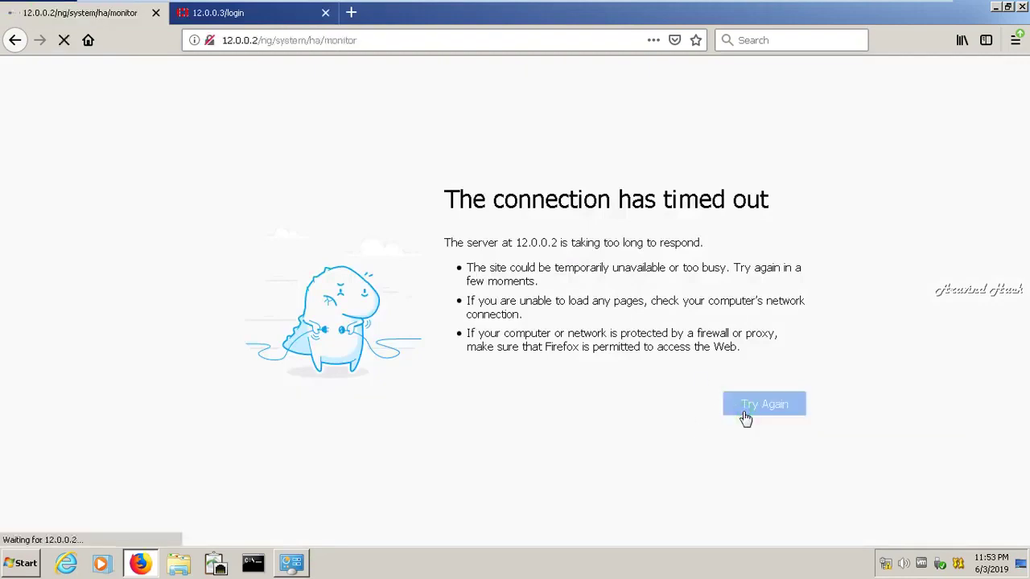
click(745, 416)
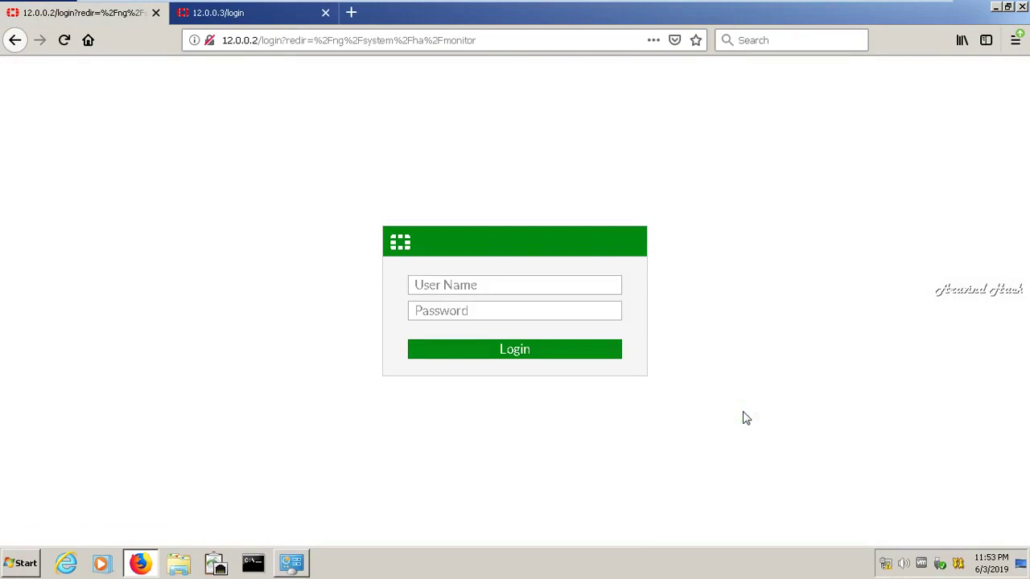
Log into 12.0.0.2 as admin and postpone the default password change
click(432, 278)
text(admin)
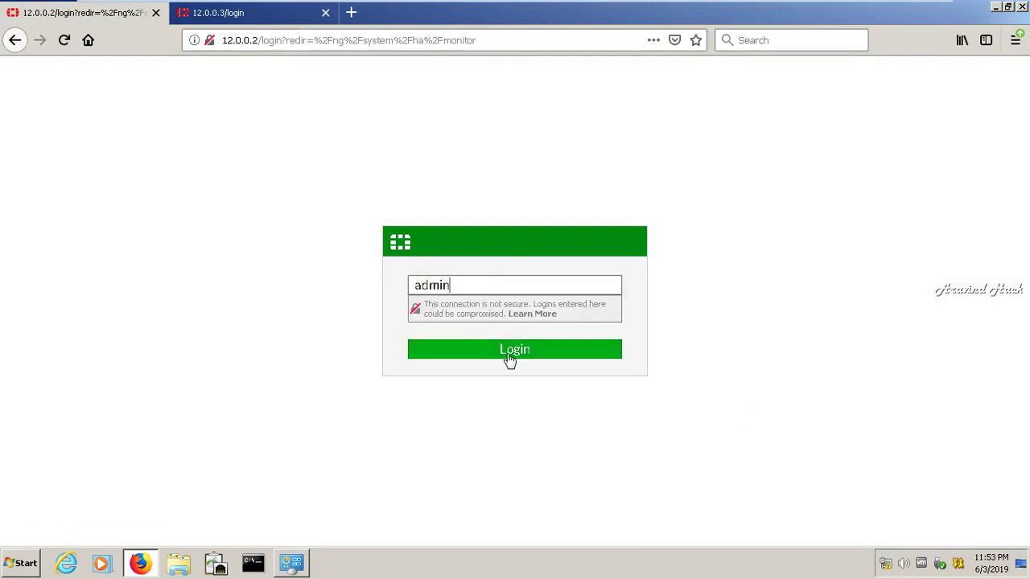
click(509, 354)
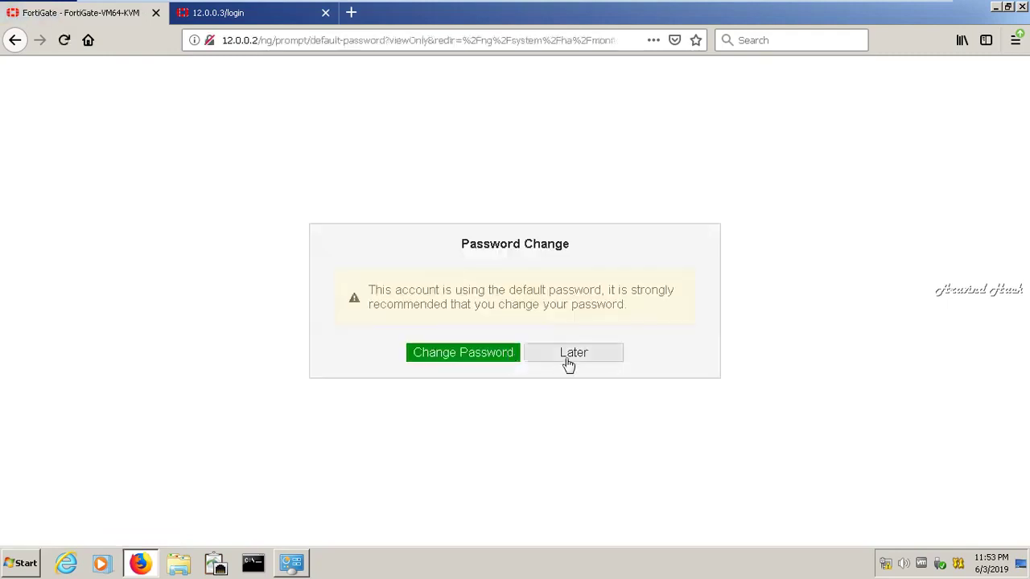
click(567, 357)
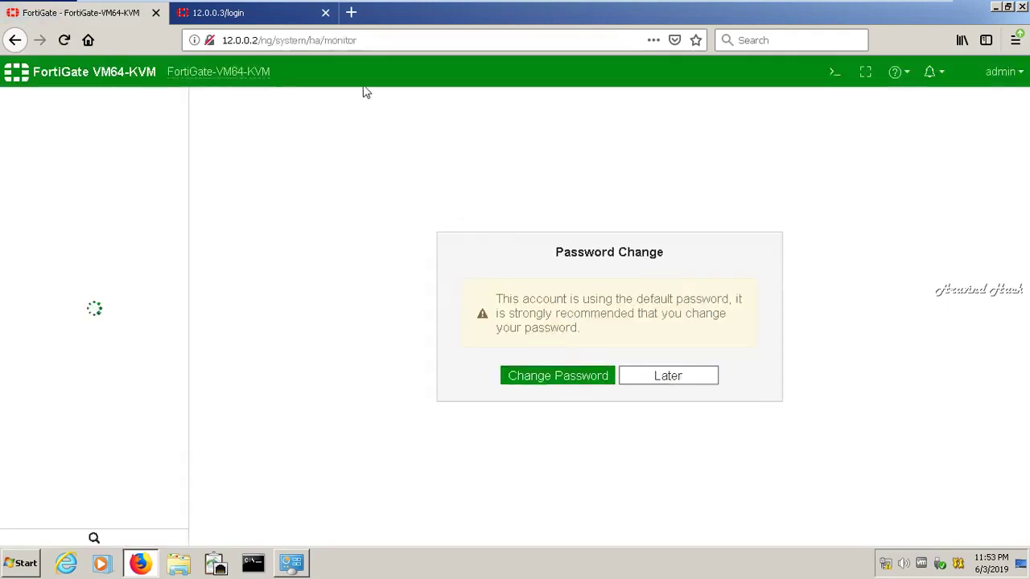
click(668, 385)
click(258, 19)
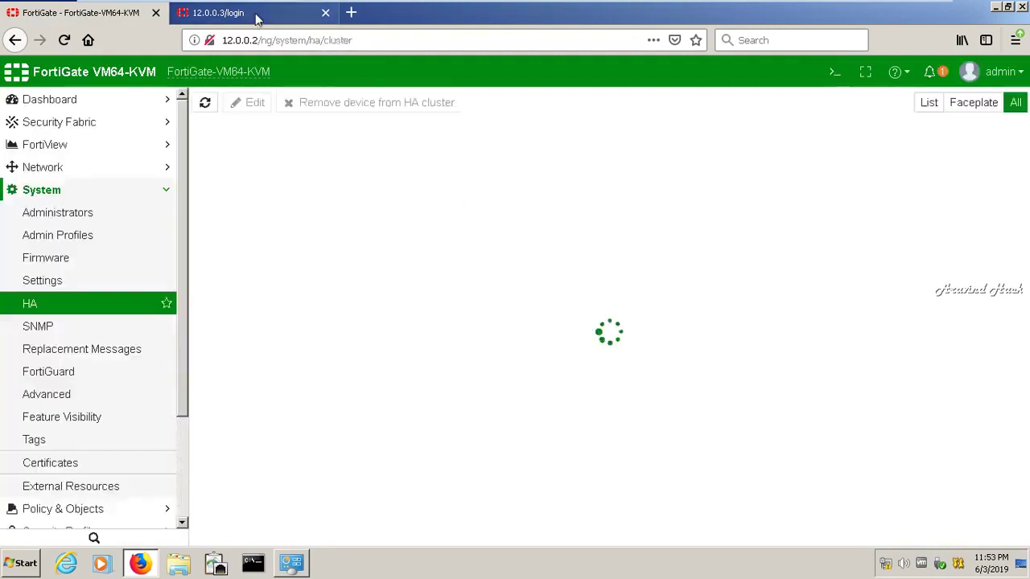
Log into the 12.0.0.3 unit, then return to 12.0.0.2's Standalone HA page and expand Security Profiles
text(admin)
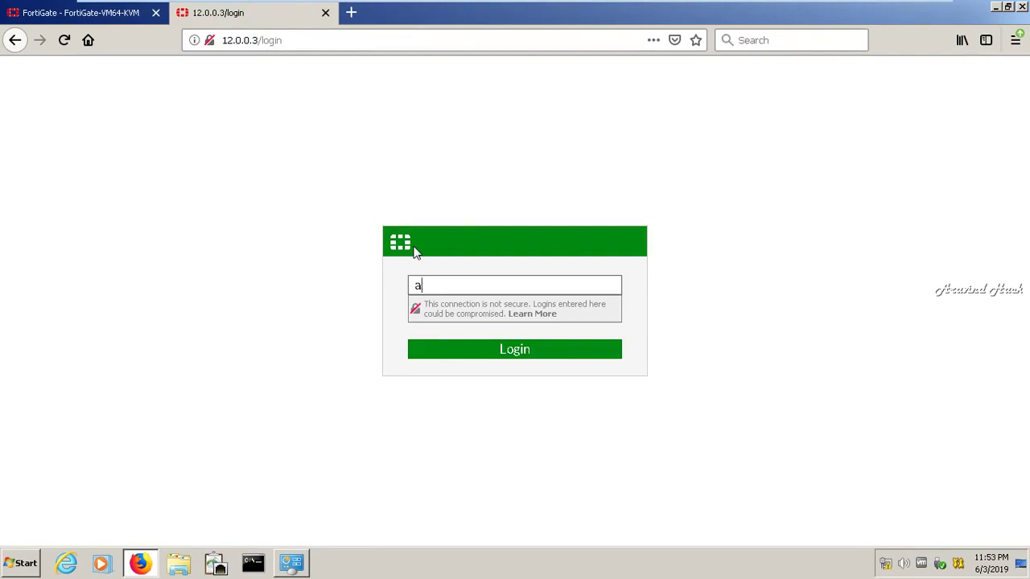
click(491, 352)
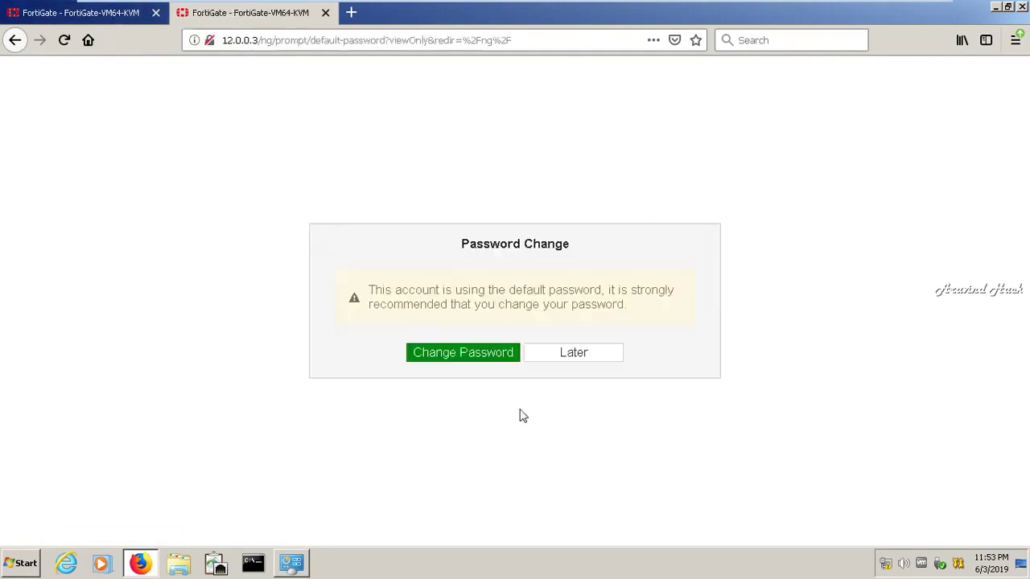
click(93, 19)
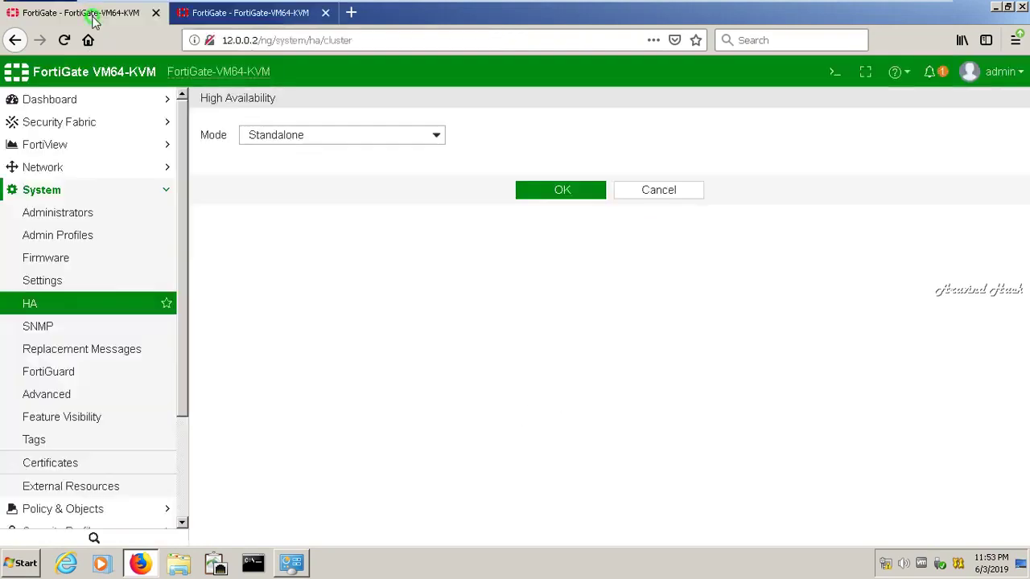
click(158, 192)
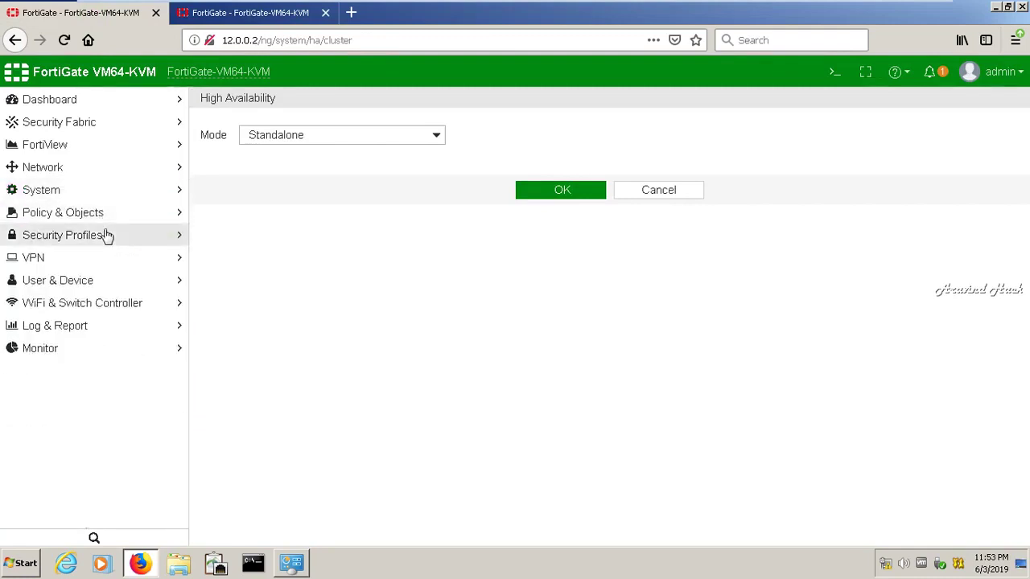
click(107, 236)
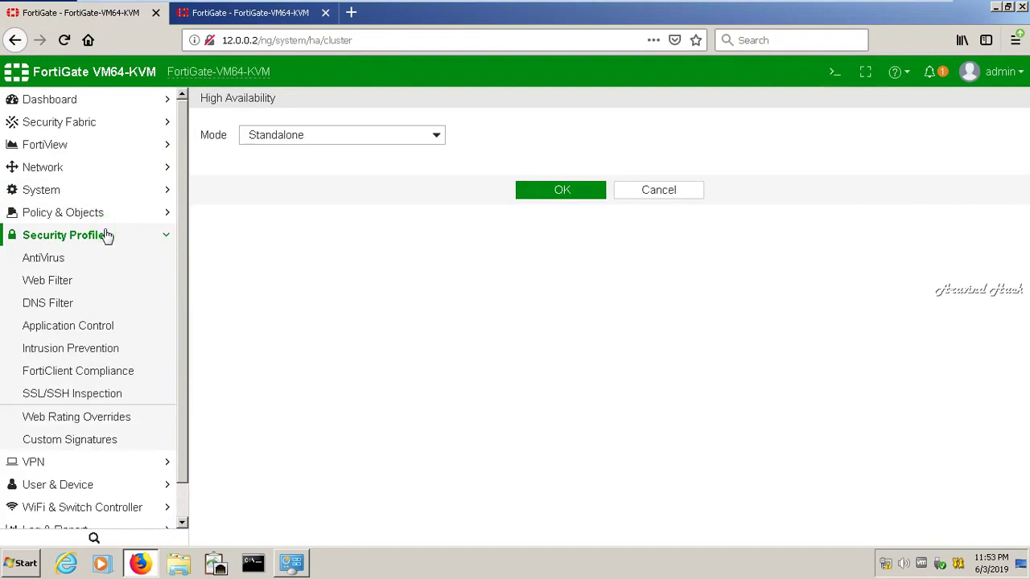
Start a new static route under Network > Static Routes with destination 15.0.0.0/255.0.0.0
click(107, 236)
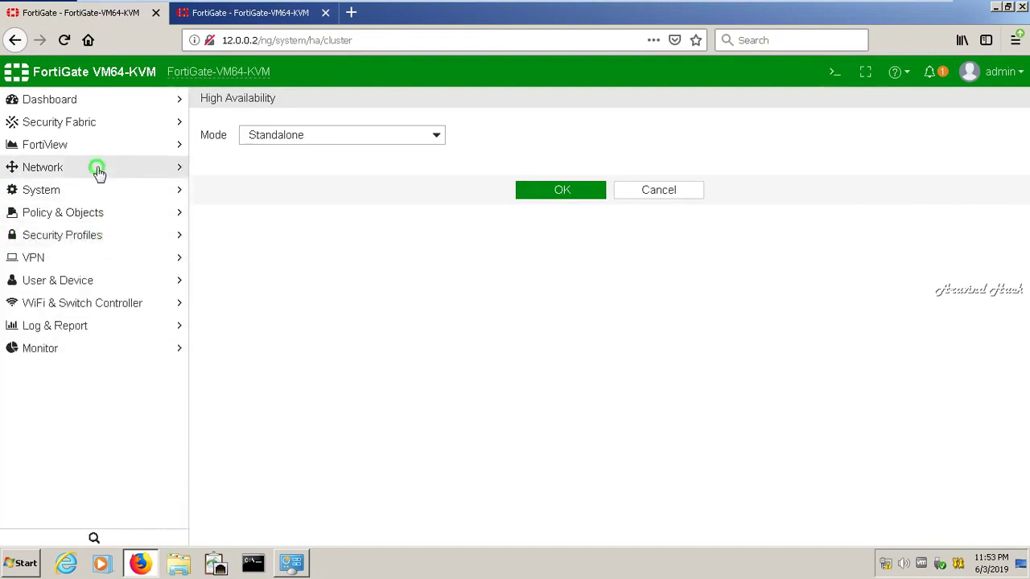
click(98, 170)
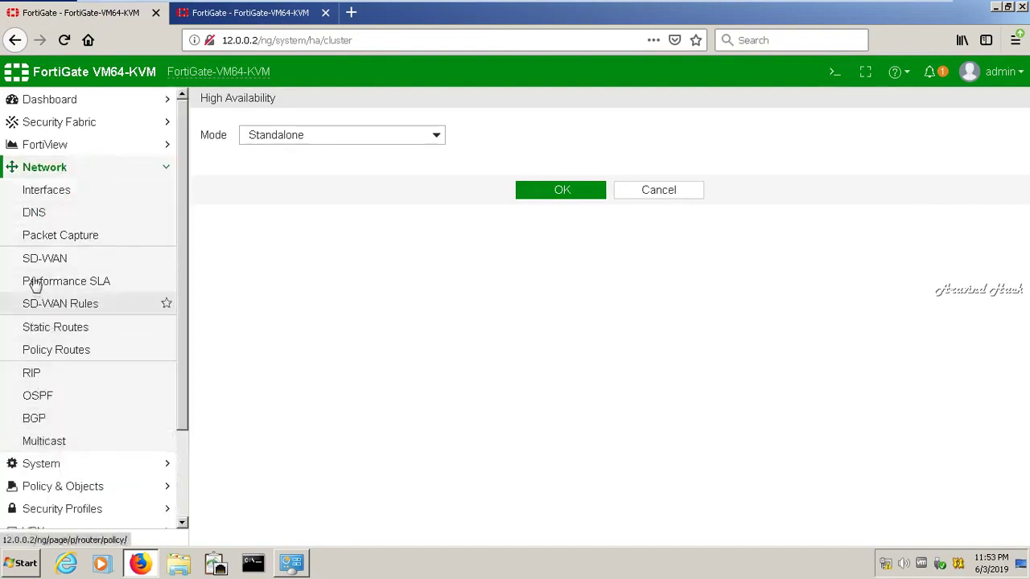
click(51, 332)
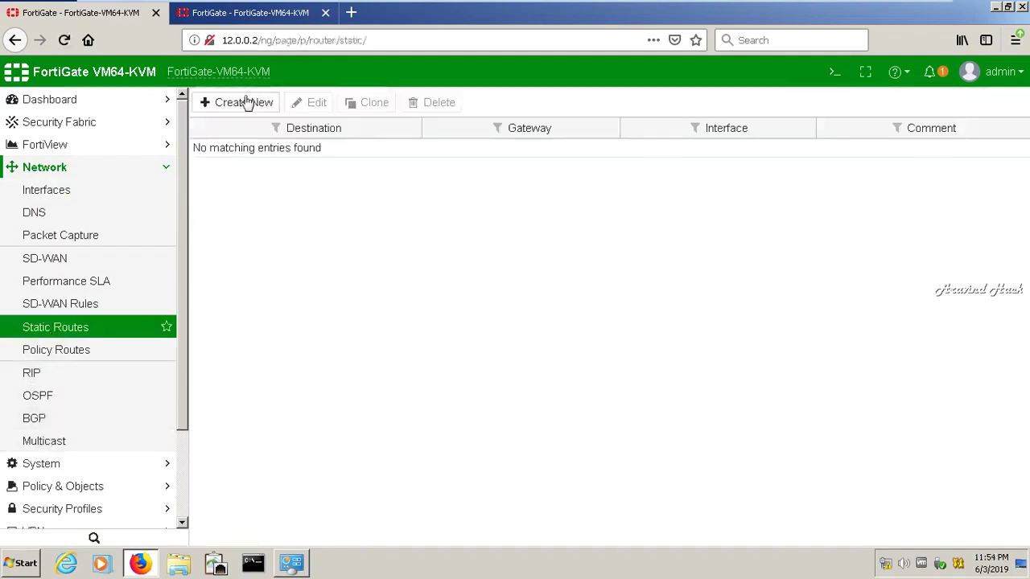
click(244, 101)
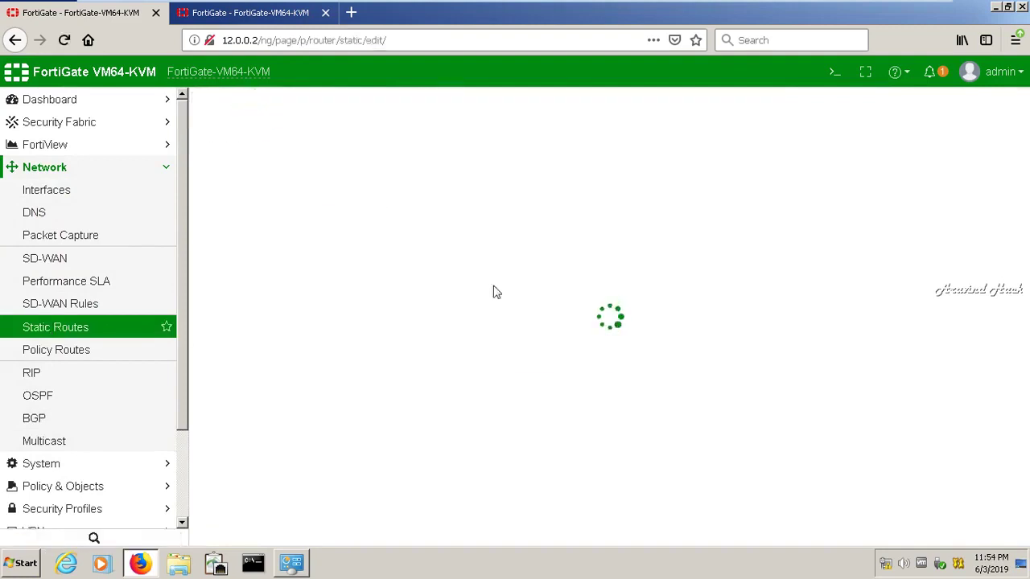
click(454, 154)
triple_click(455, 154)
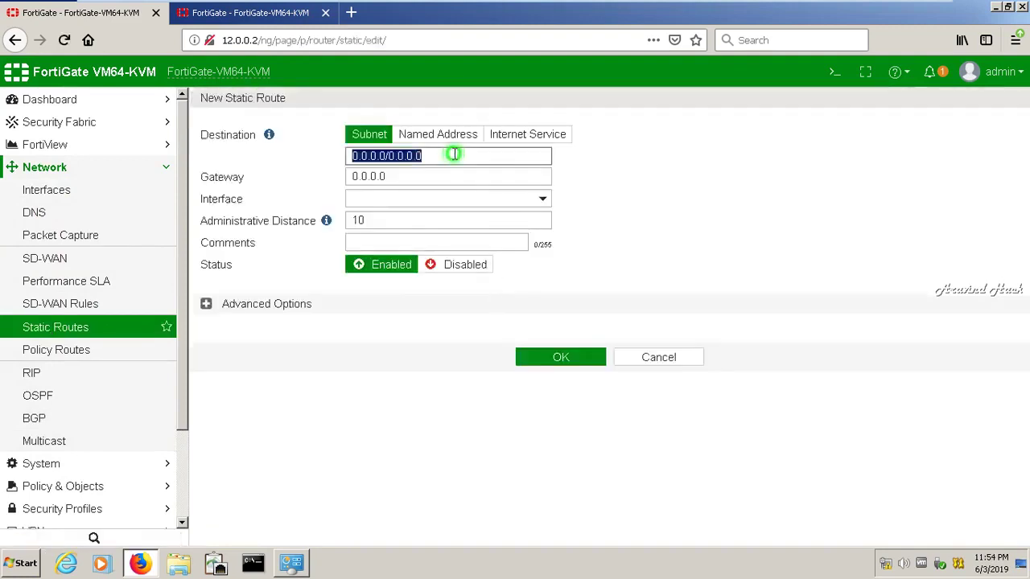
key(BackSpace)
text(15.0)
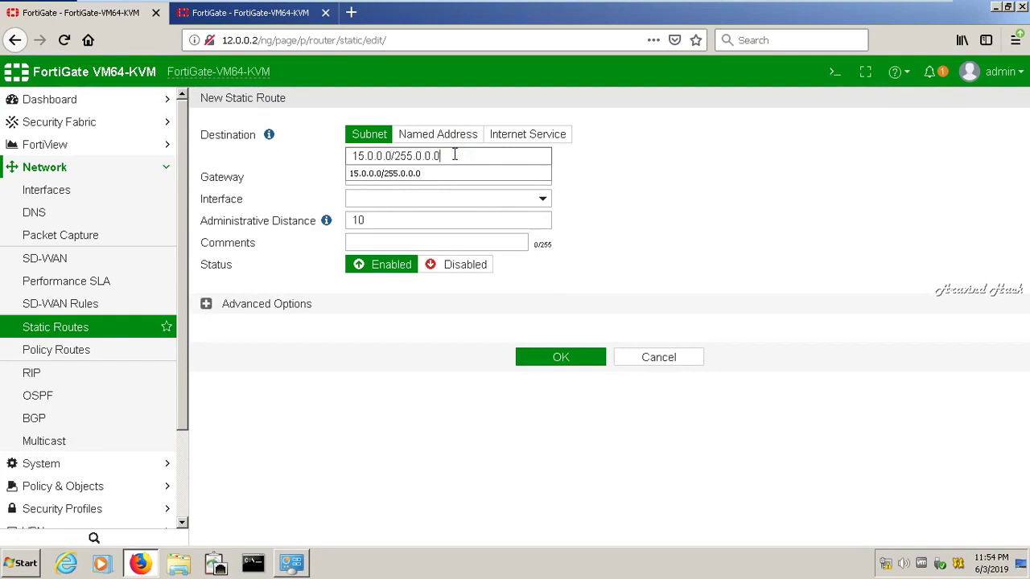
text(.0.0/255.0.0.0)
click(436, 174)
Set the route's gateway 12.0.0.1, interface port2, administrative distance 1, and save it
click(434, 179)
key(ctrl+a)
key(BackSpace)
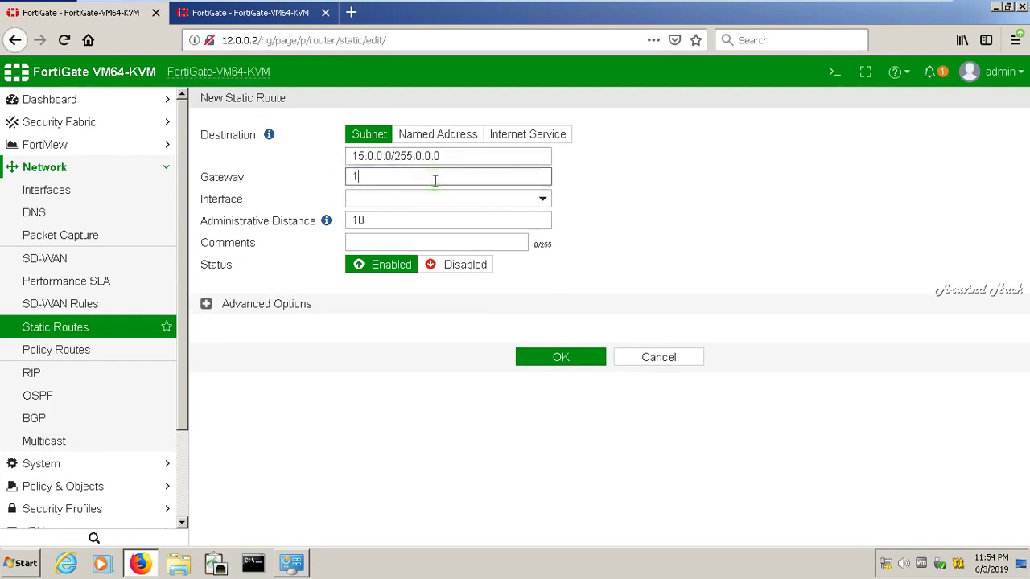
text(12.0.0.1)
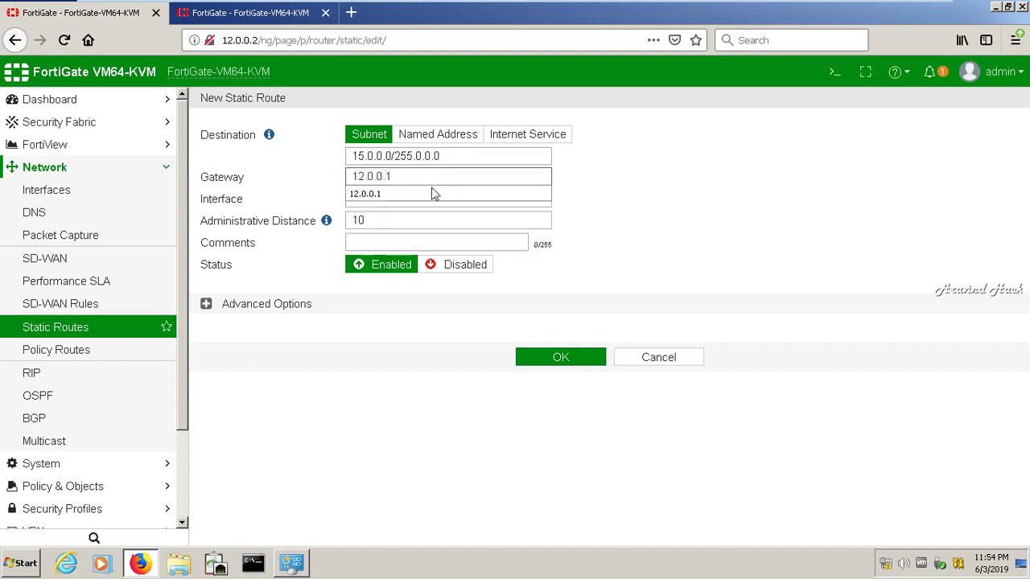
click(417, 199)
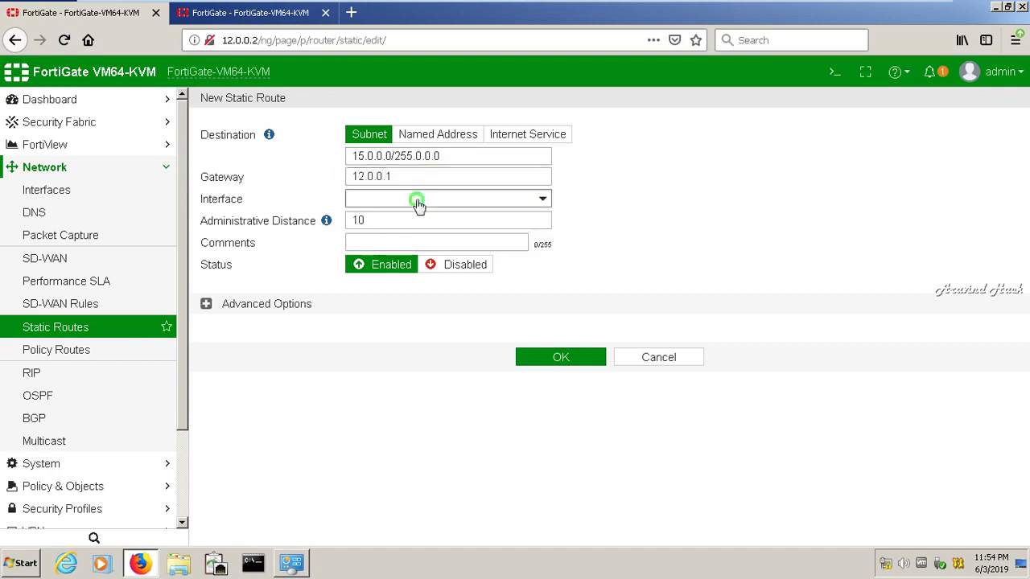
click(418, 202)
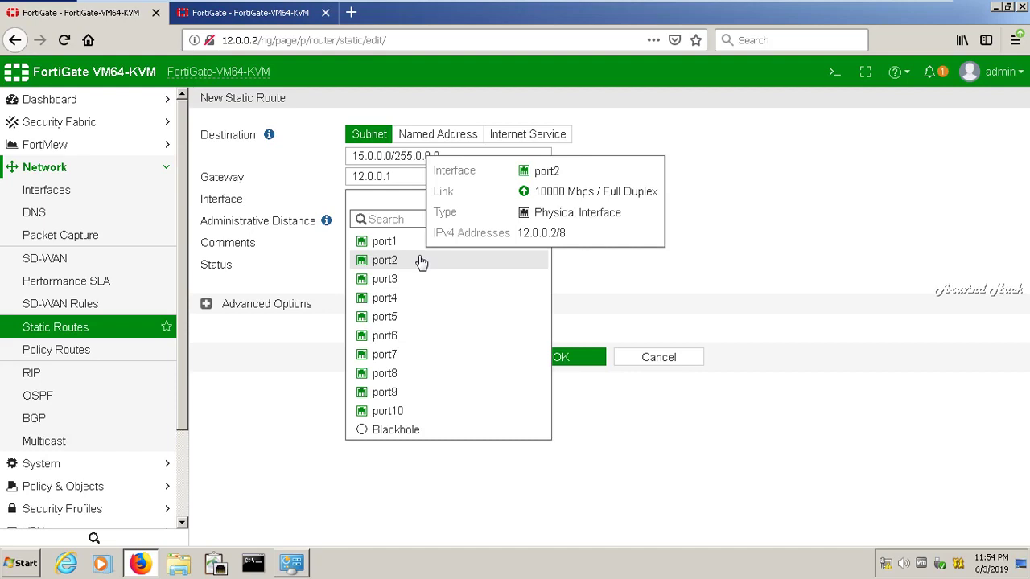
click(421, 262)
double_click(388, 217)
key(BackSpace)
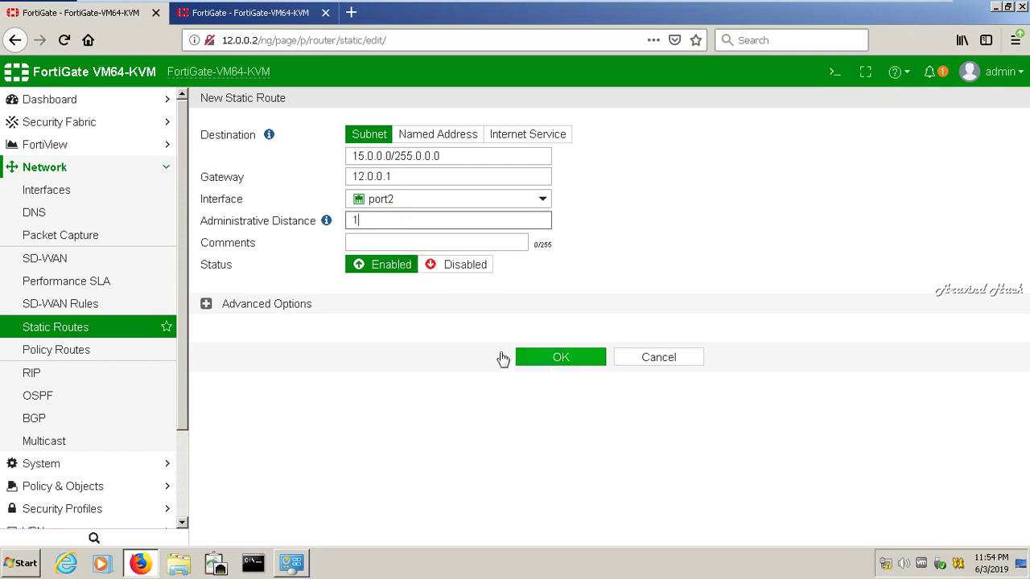
click(207, 309)
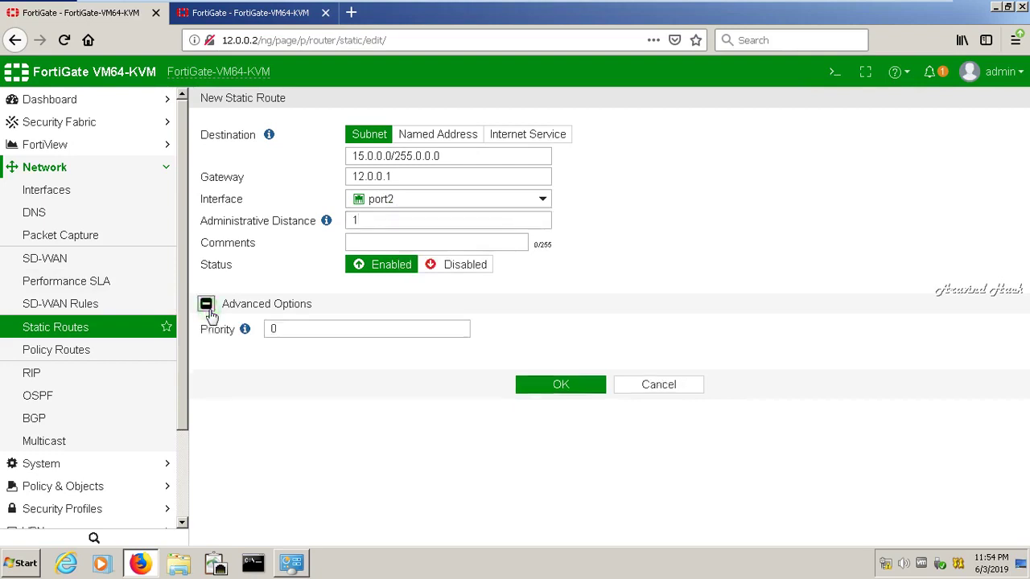
click(562, 391)
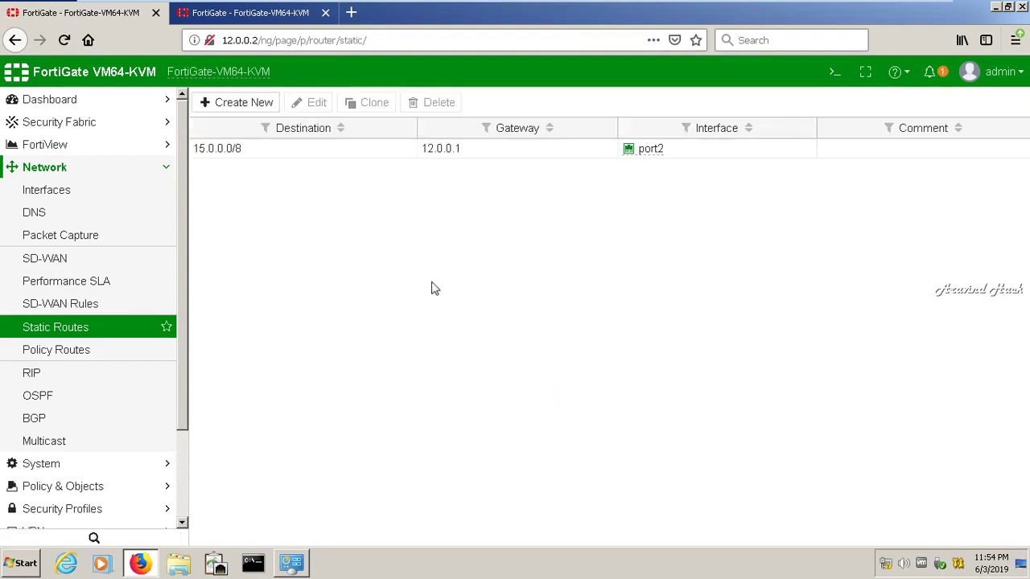
Add a default route 0.0.0.0/0 via gateway 13.0.0.1 on port3 on the 12.0.0.2 unit
click(233, 105)
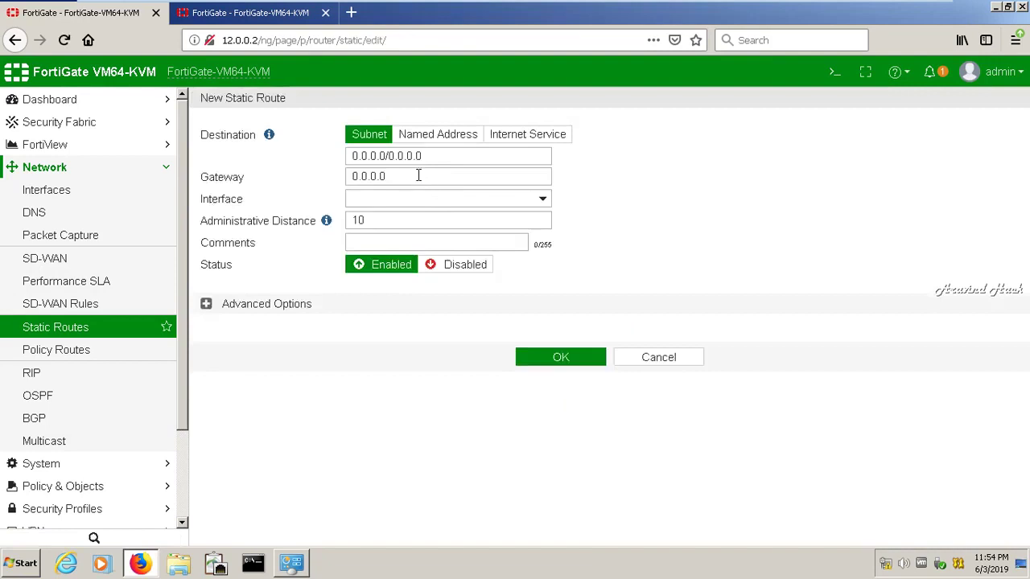
click(419, 176)
double_click(419, 176)
key(BackSpace)
text(13.0.0.)
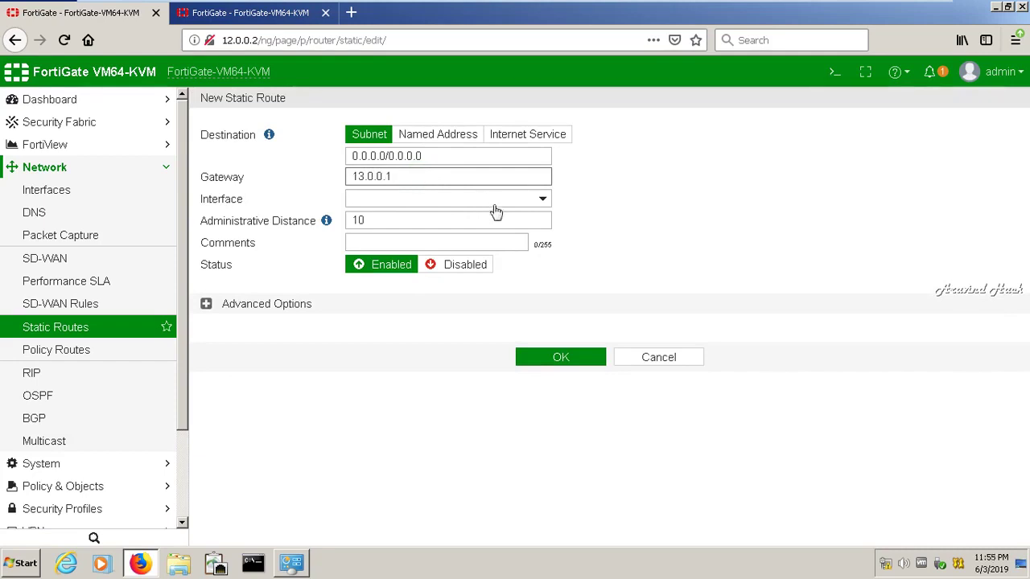
click(487, 199)
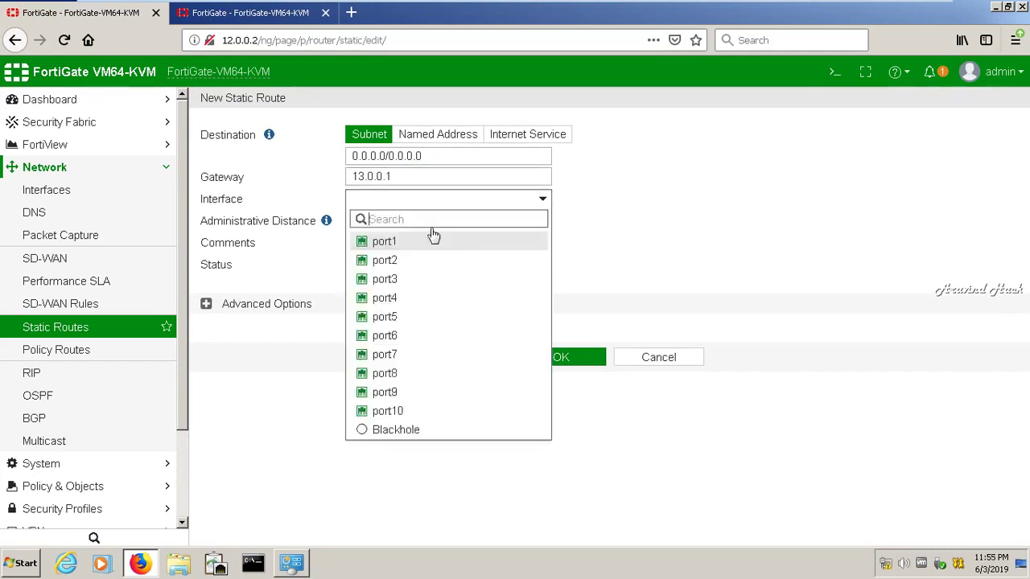
click(386, 279)
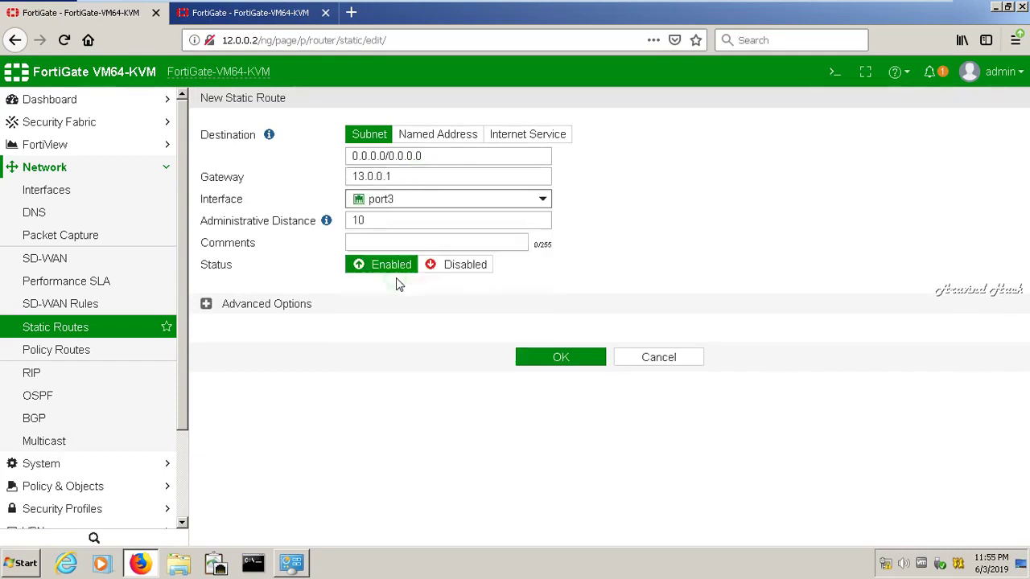
click(386, 221)
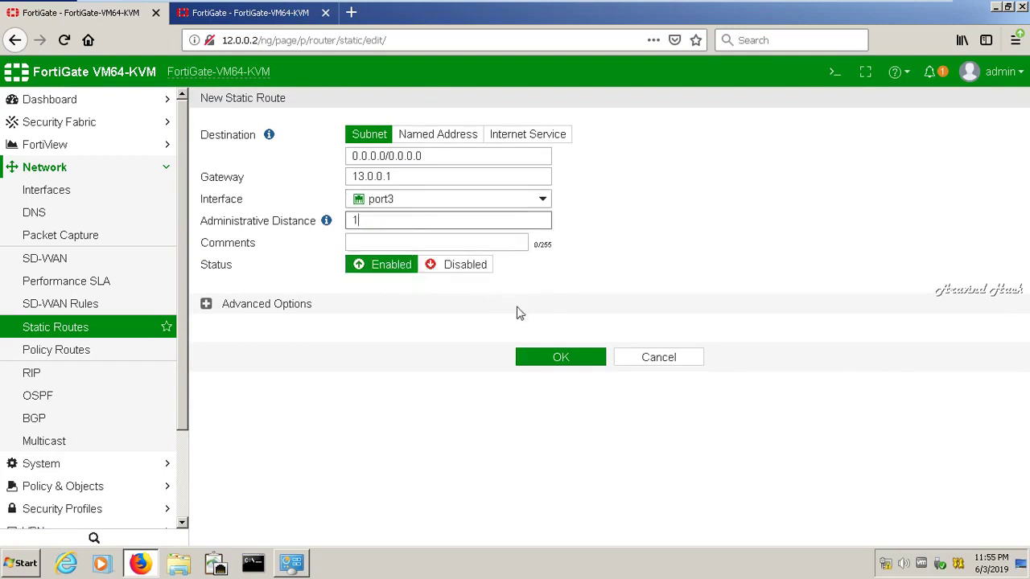
click(558, 363)
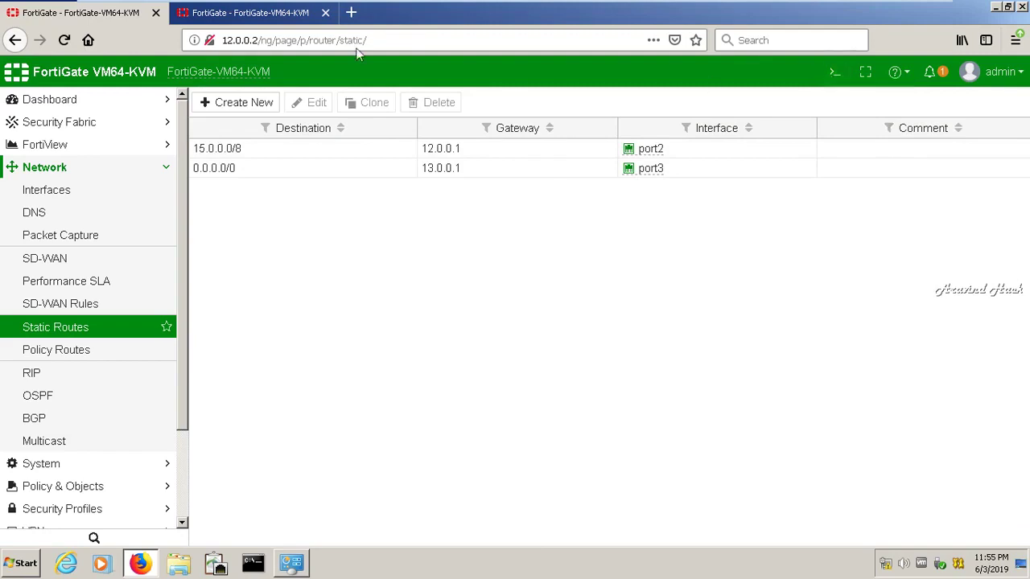
click(256, 12)
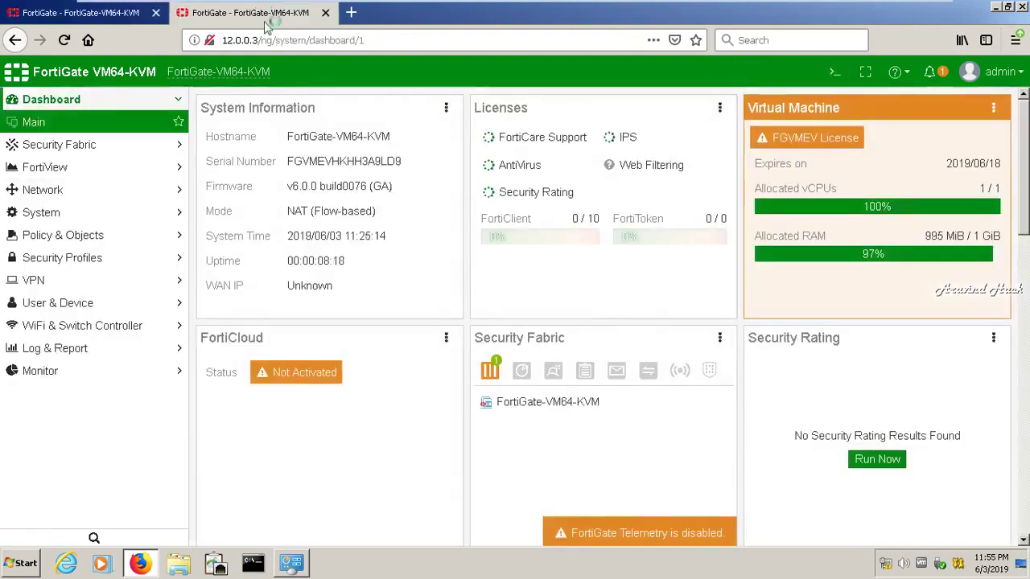
Start a new static route on 12.0.0.3 with gateway 13.0.0.1
click(115, 198)
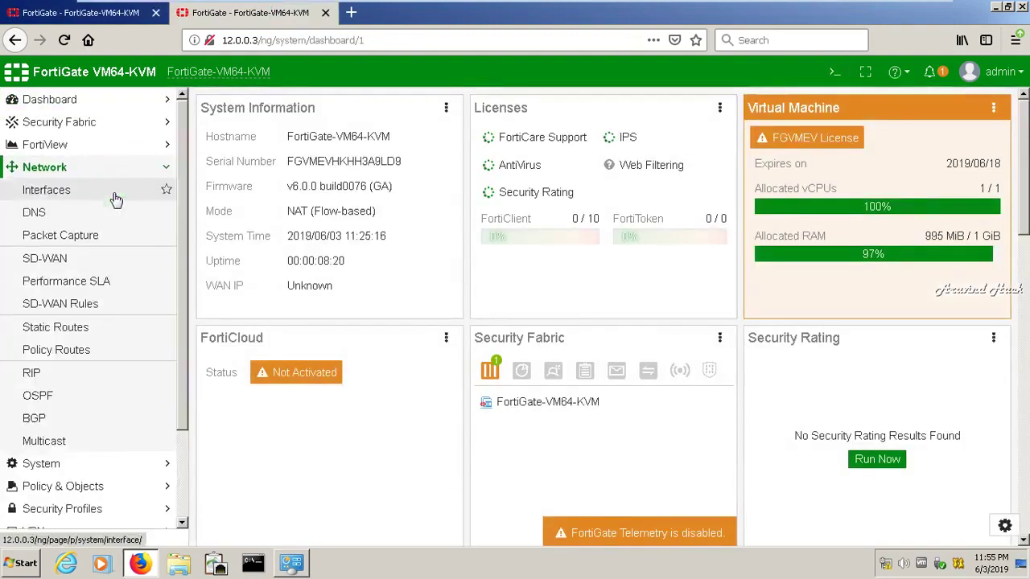
click(56, 329)
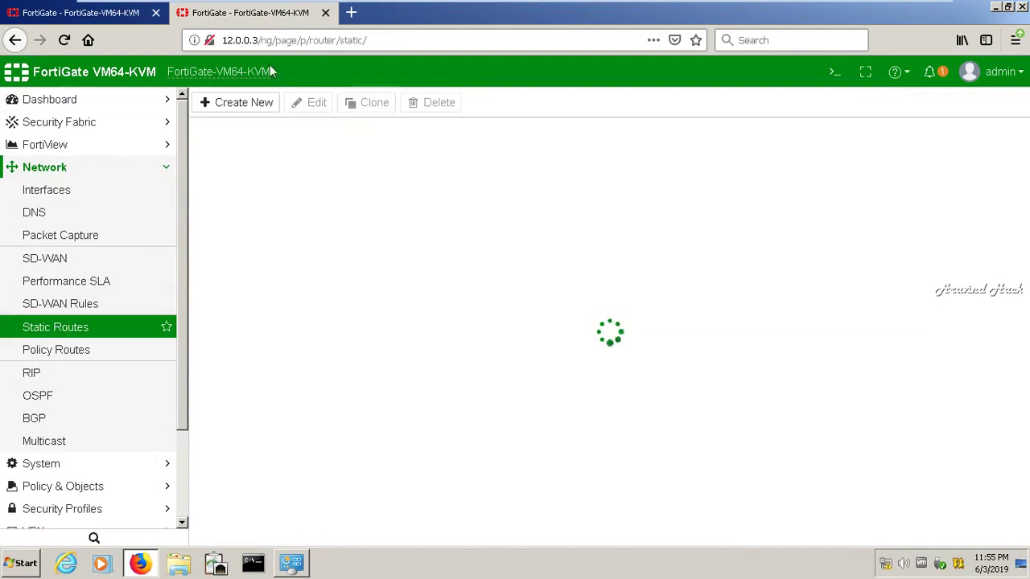
click(254, 112)
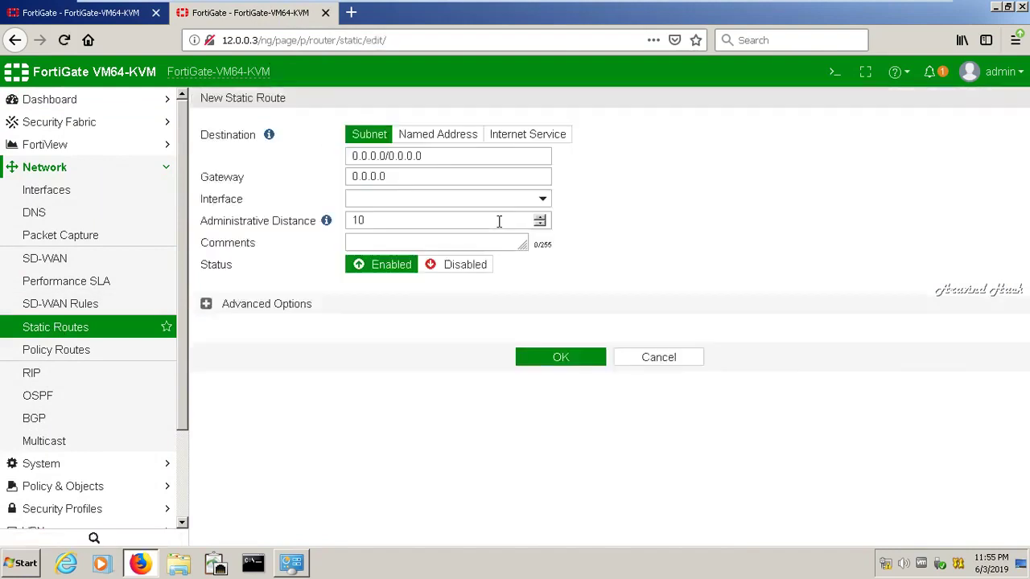
click(446, 177)
key(ctrl+a)
key(BackSpace)
text(13.0.0.1)
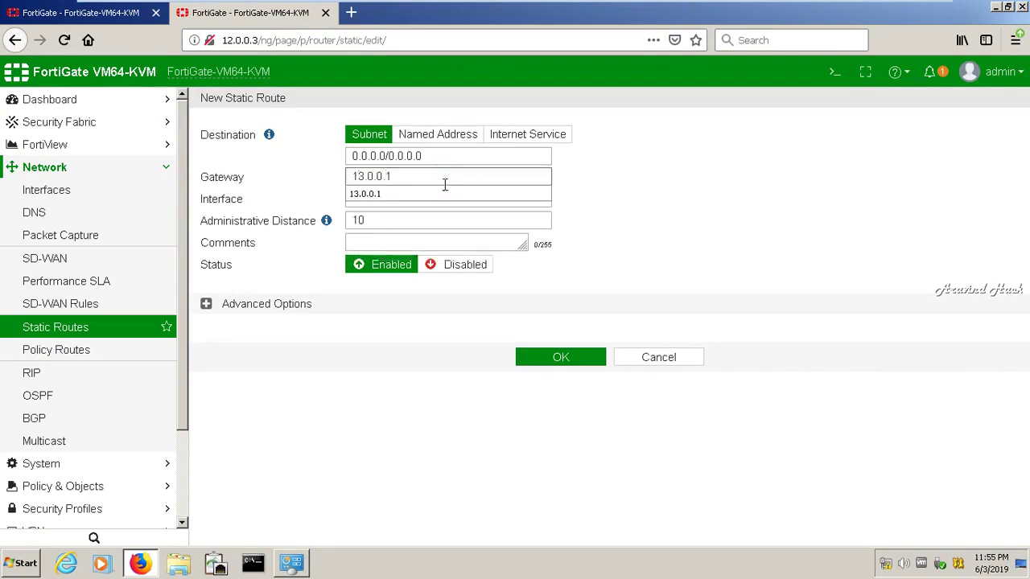
click(441, 194)
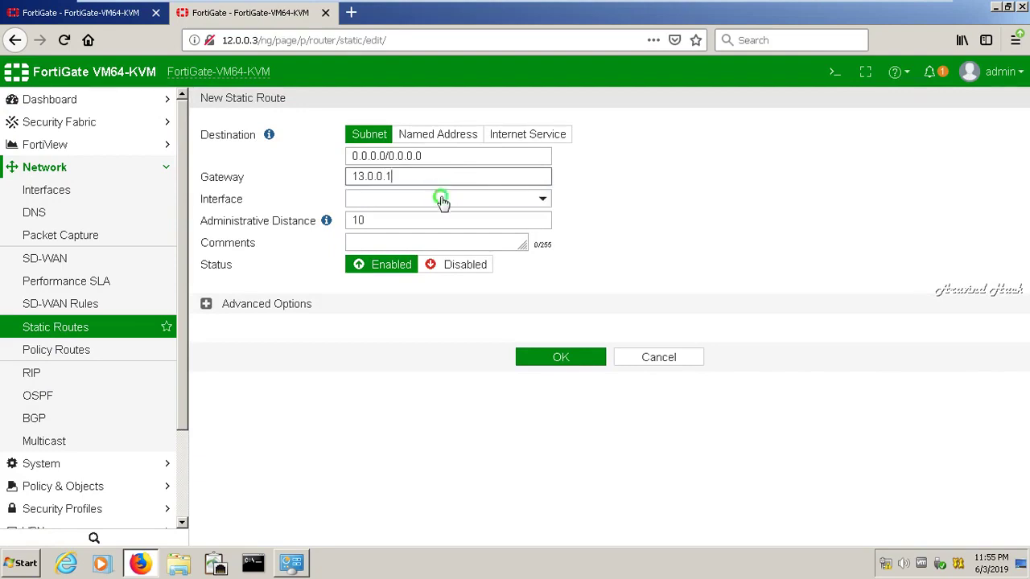
Send the default route out port3 with distance 1 and save it
click(442, 201)
mouse_move(416, 264)
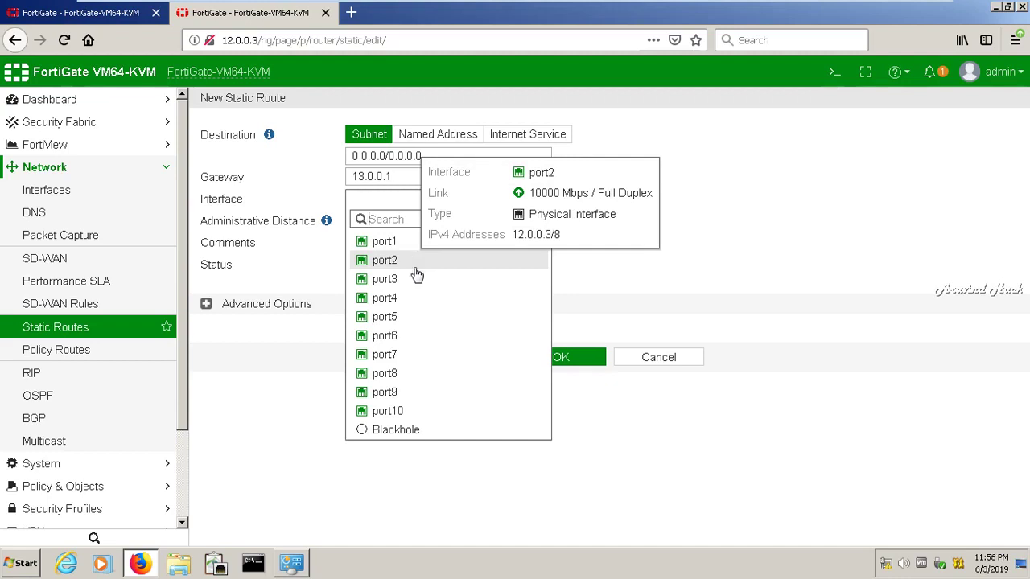
click(414, 280)
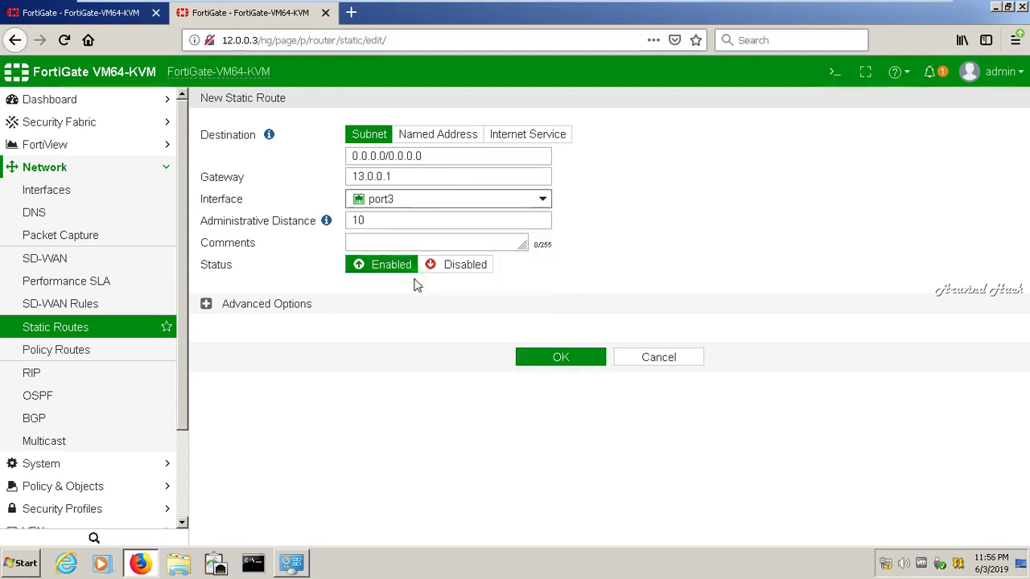
click(415, 219)
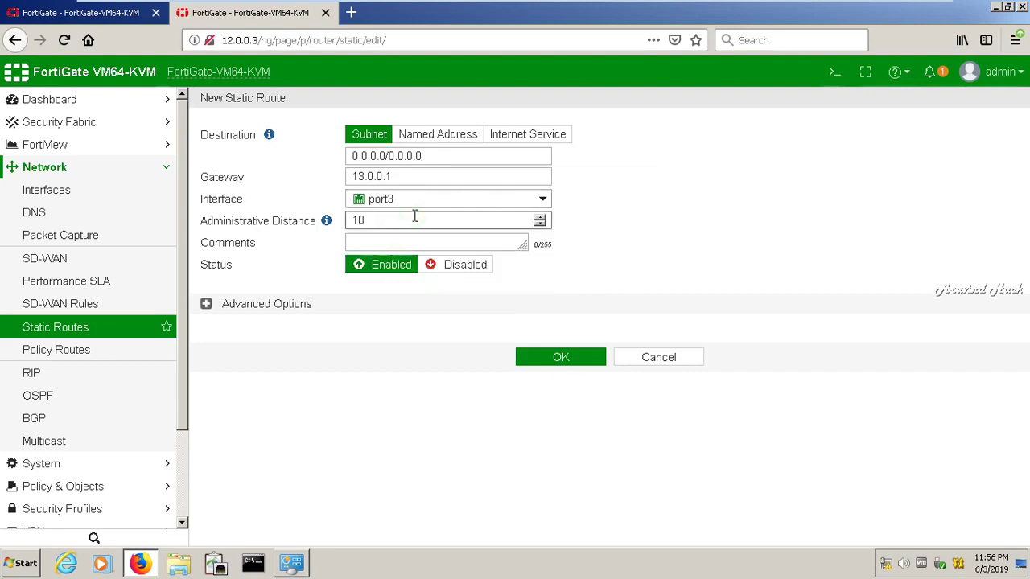
click(542, 357)
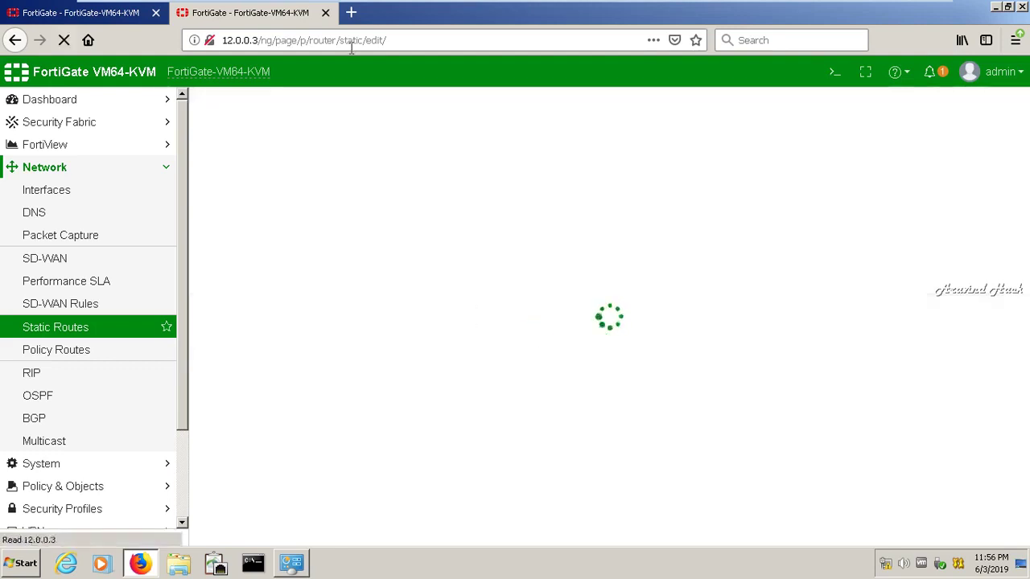
Start a new static route with destination 15.0.0.0/255.0.0.0
click(258, 113)
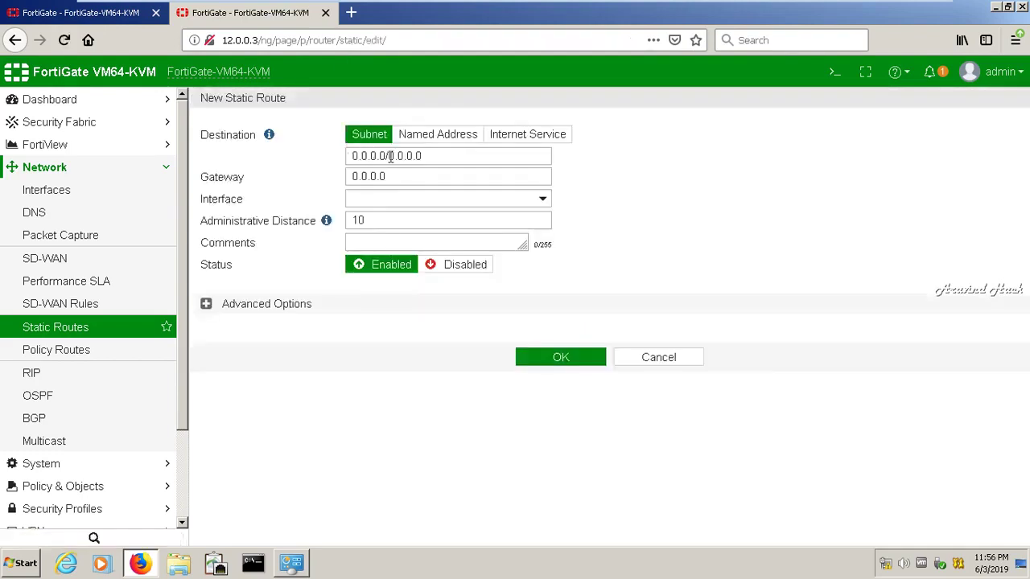
click(440, 157)
key(ctrl+a)
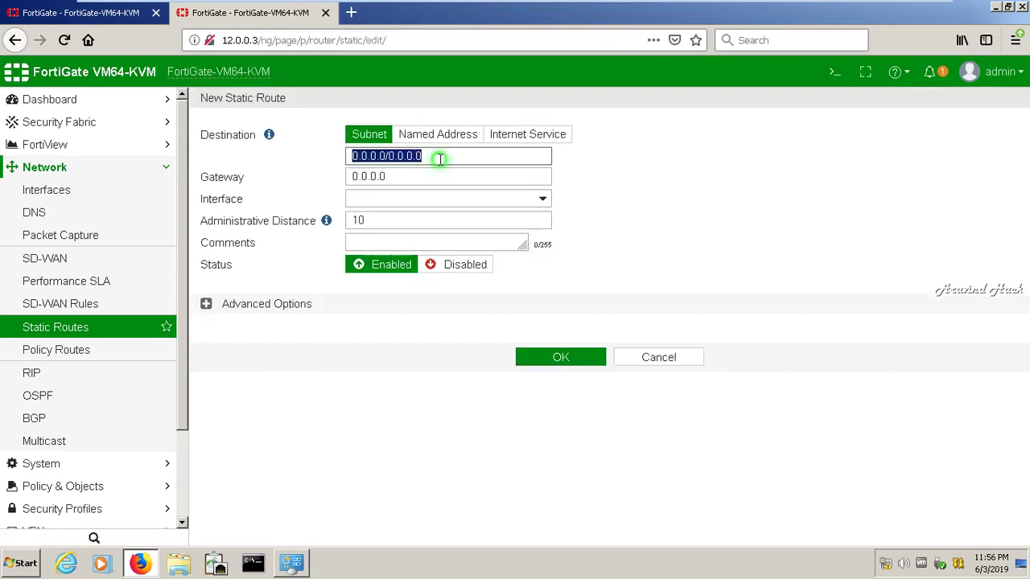
key(BackSpace)
text(15)
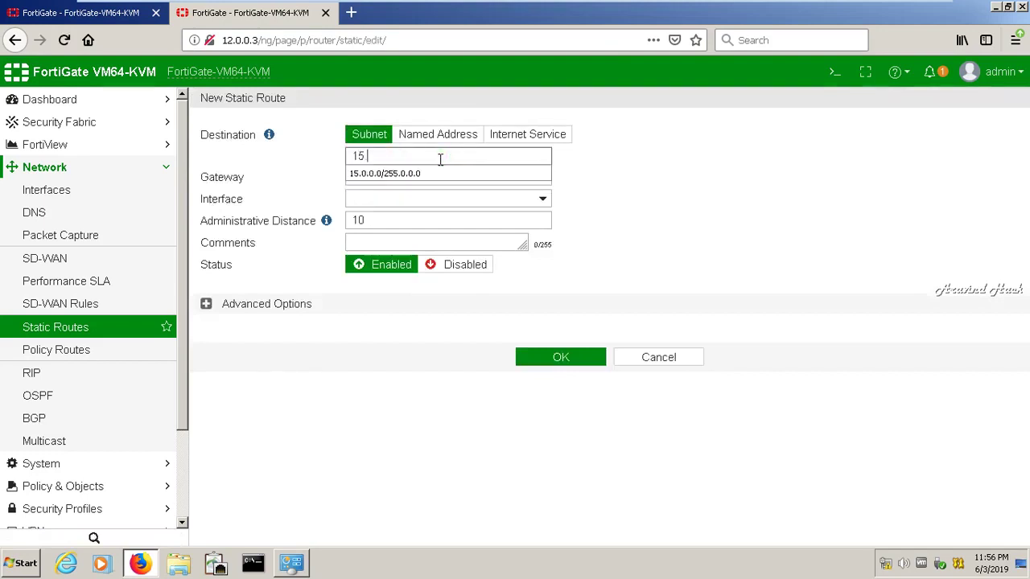
text(.0.0)
key(Down)
key(Return)
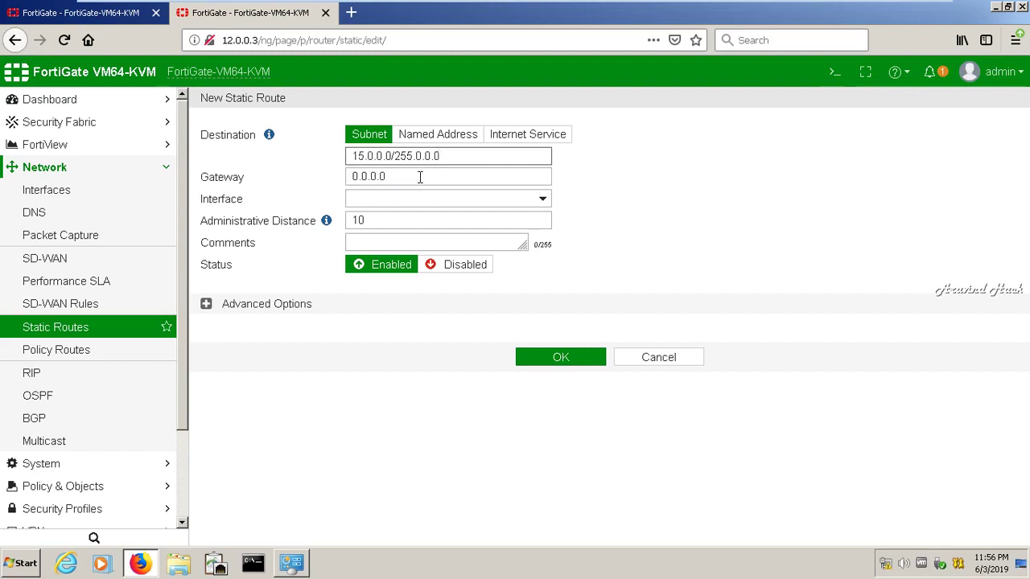
Set the route's gateway to 12.0.0.1 and interface to port2, then save it
click(420, 177)
key(BackSpace)
key(BackSpace)
key(BackSpace)
key(BackSpace)
key(BackSpace)
key(BackSpace)
key(BackSpace)
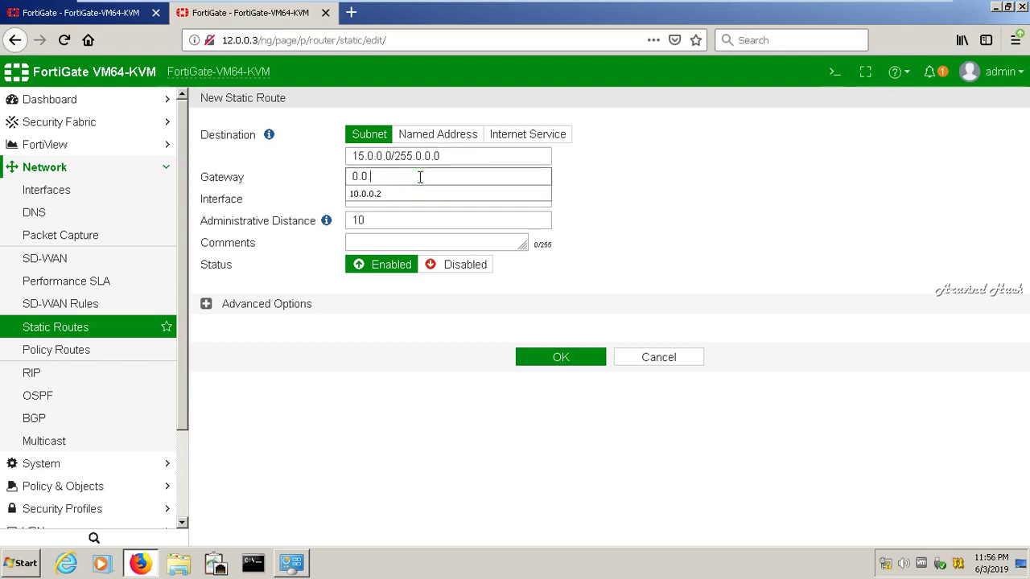
text(12.)
click(699, 229)
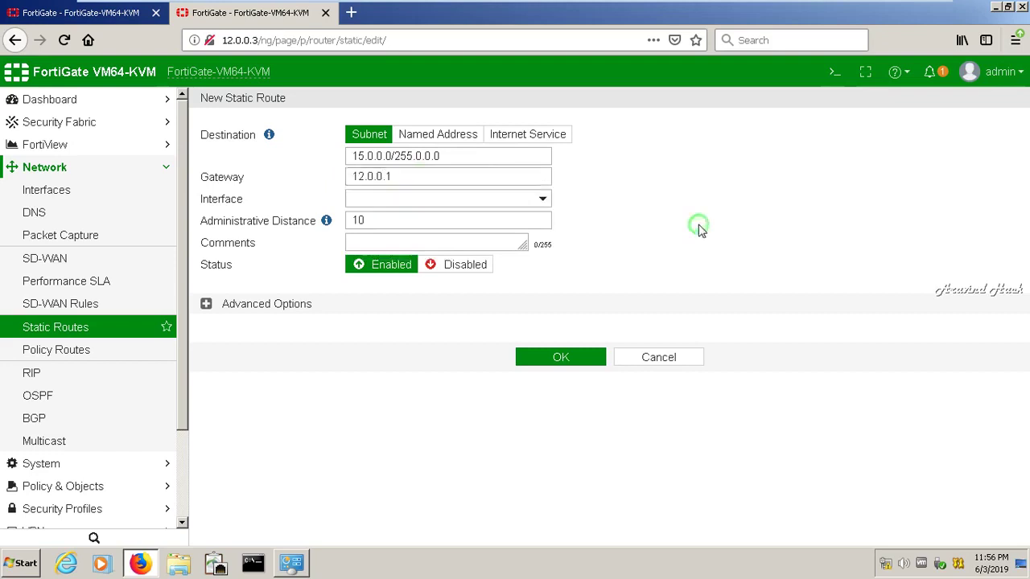
click(503, 201)
click(427, 260)
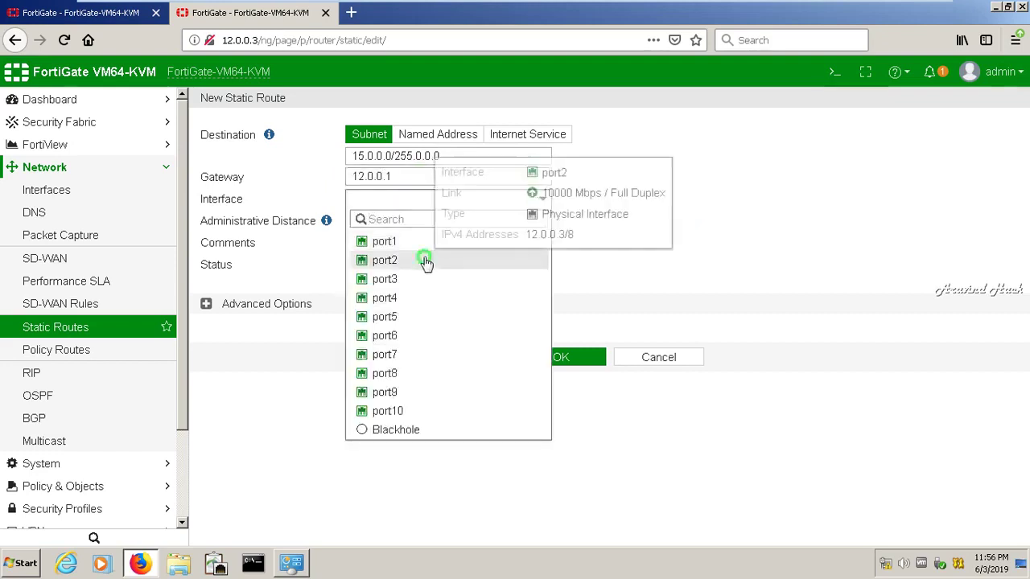
click(416, 219)
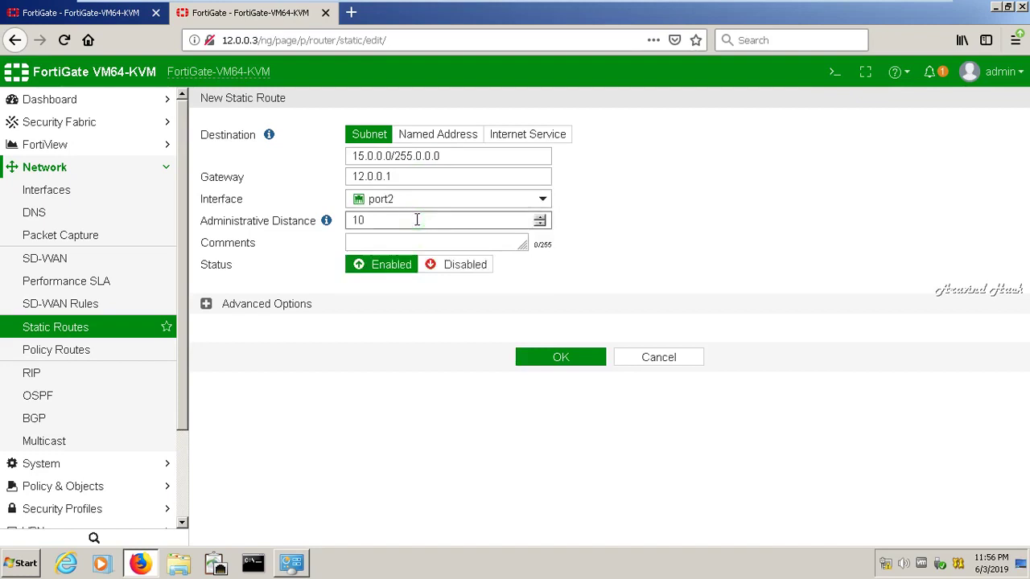
click(537, 355)
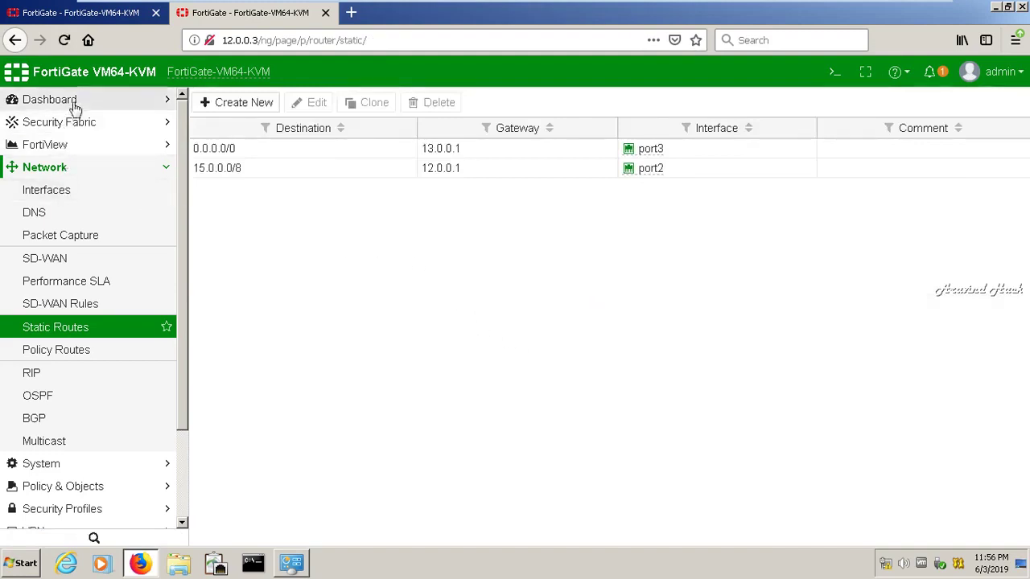
click(164, 168)
Open System > HA on 12.0.0.3, then switch back to the 12.0.0.2 session
click(158, 198)
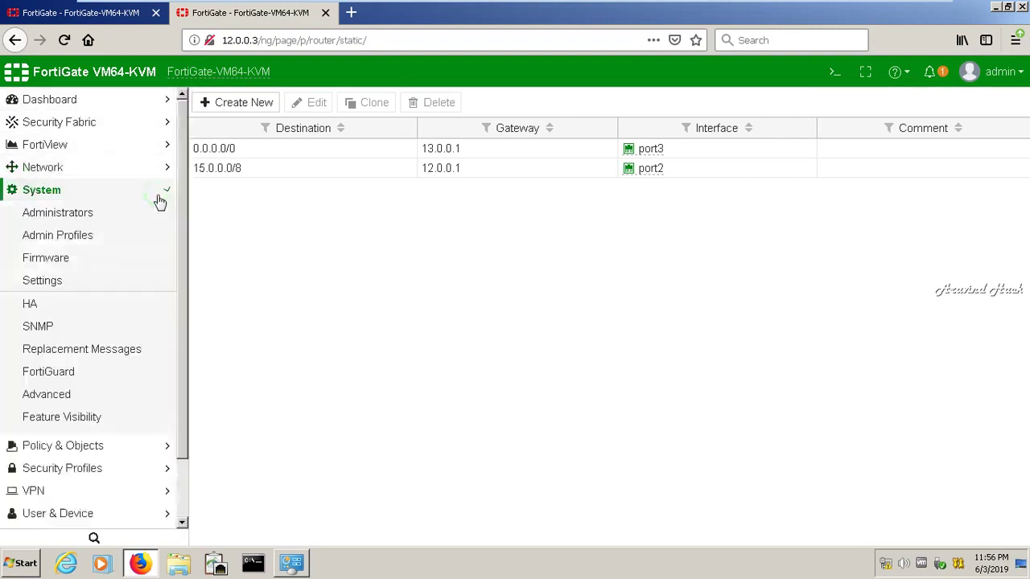
click(52, 305)
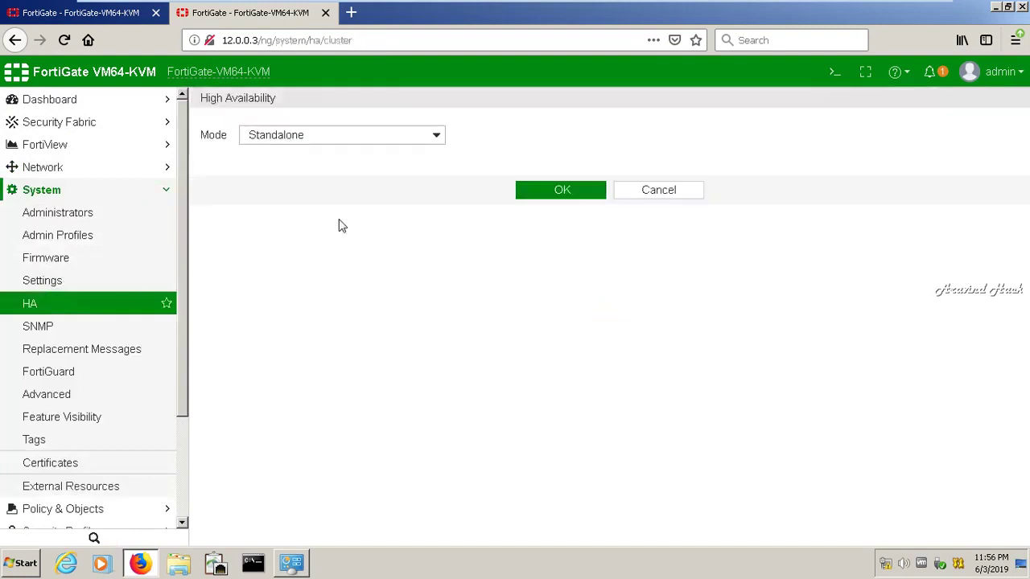
click(105, 17)
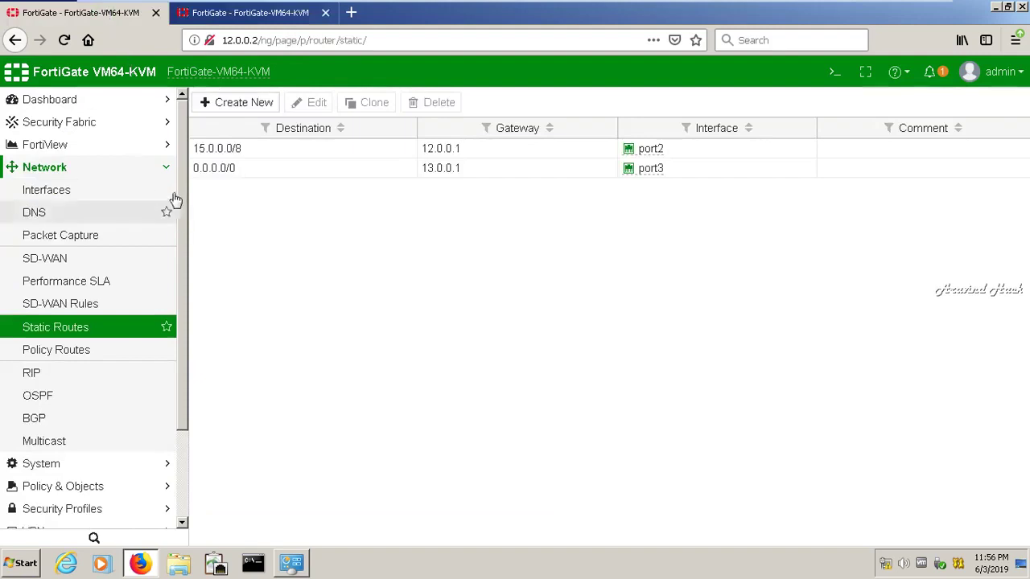
click(166, 167)
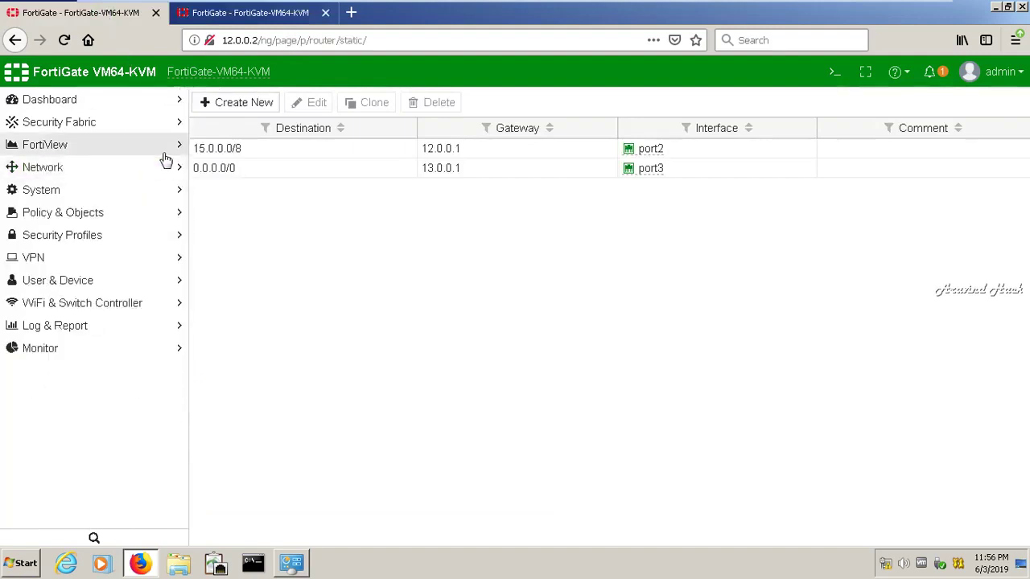
click(158, 190)
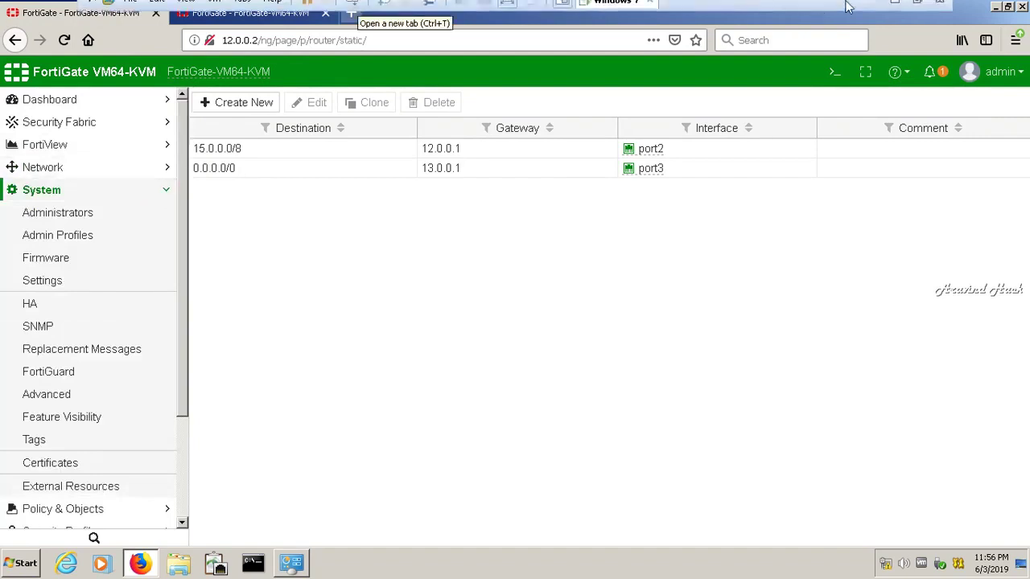
Bring the FortiGate VM's Firefox window back to the front from GNS3
click(890, 9)
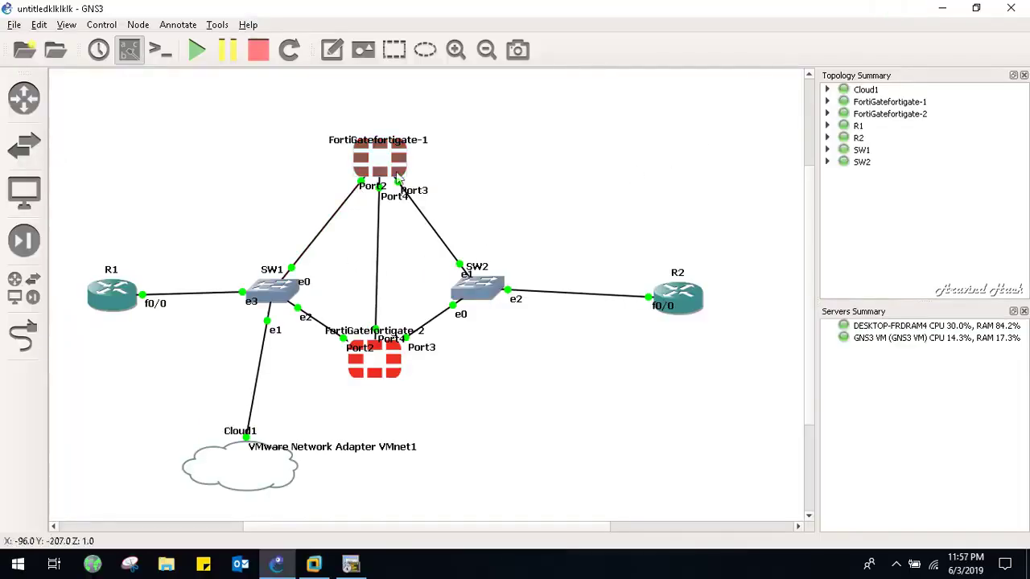
mouse_move(314, 566)
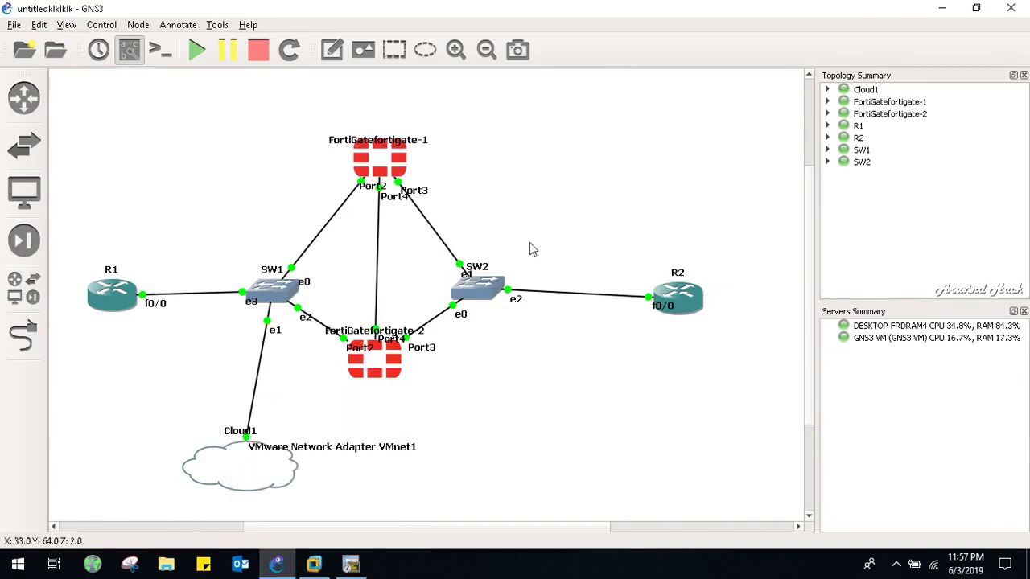
click(329, 565)
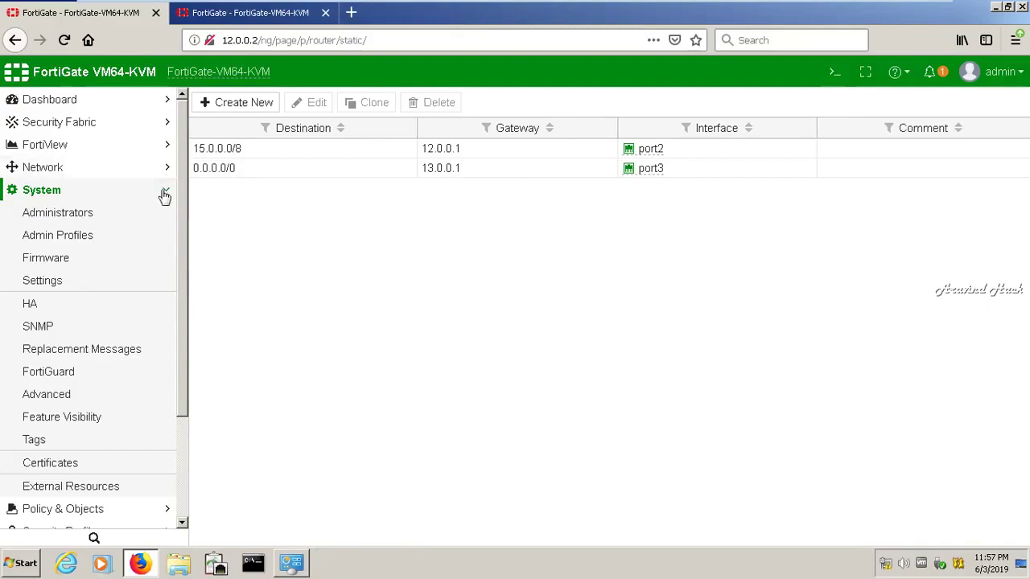
In System > HA, set mode Active-Active, group name apple, and cluster password
click(47, 300)
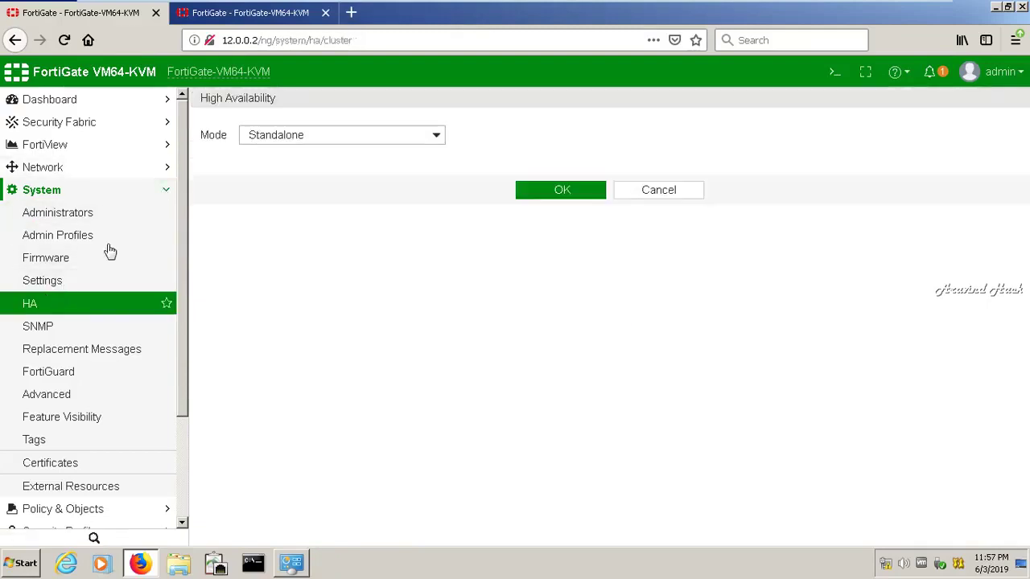
click(288, 134)
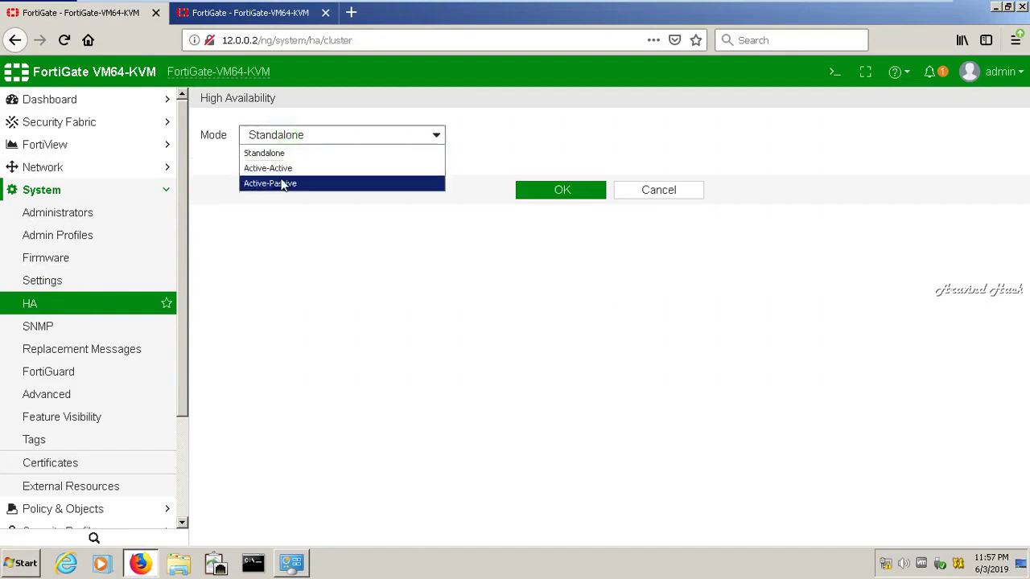
click(281, 168)
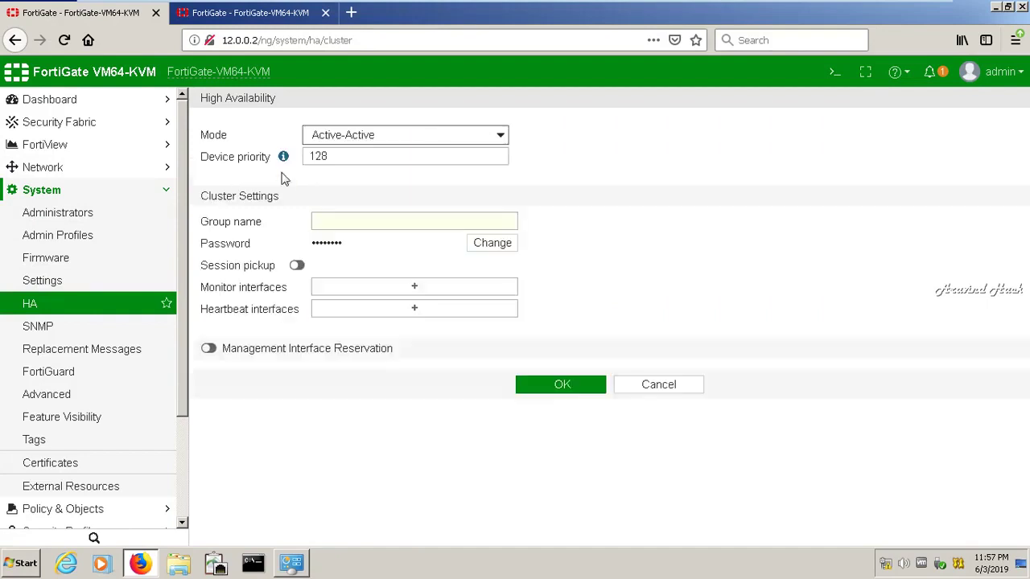
double_click(344, 158)
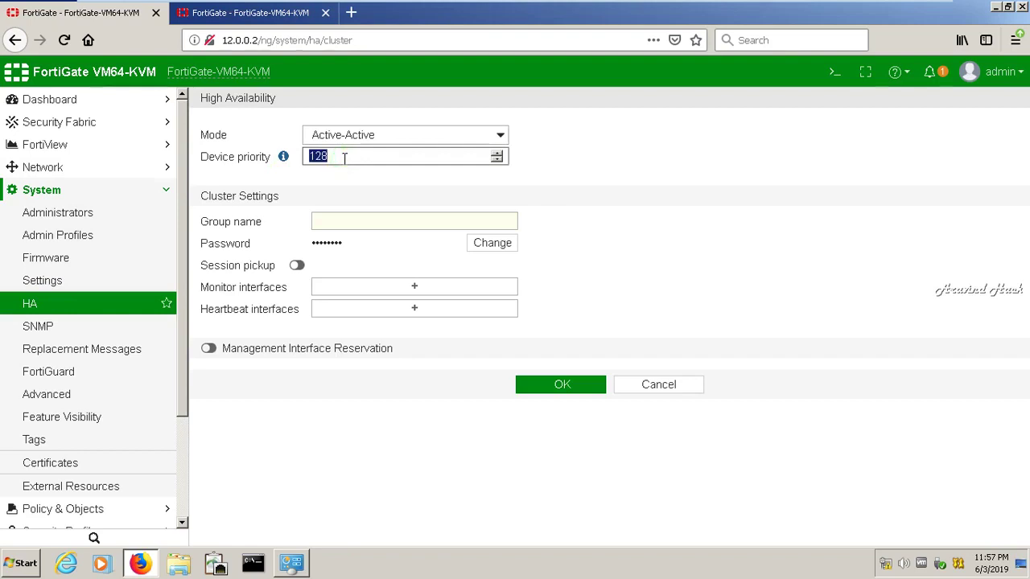
click(367, 220)
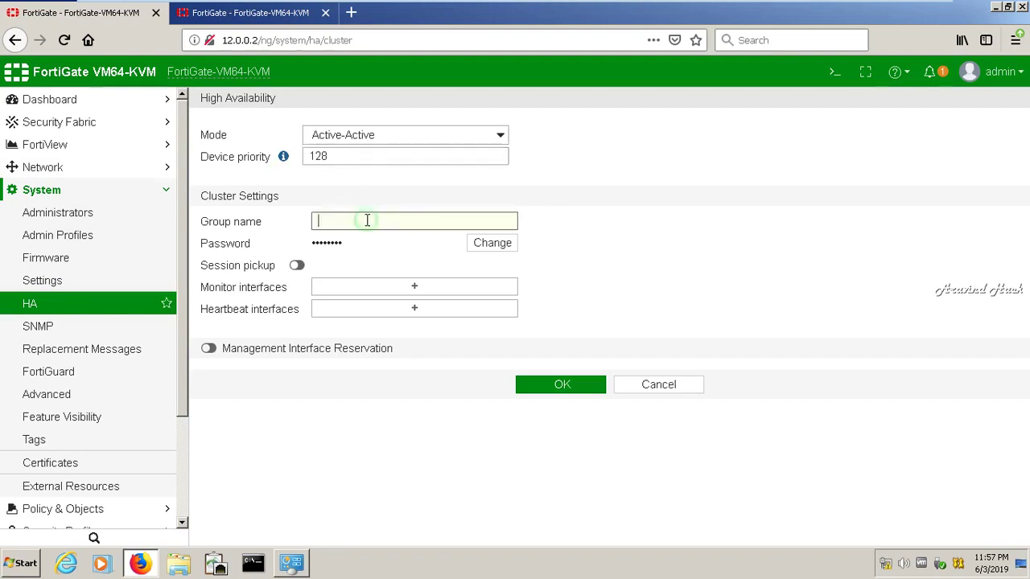
text(a)
click(505, 248)
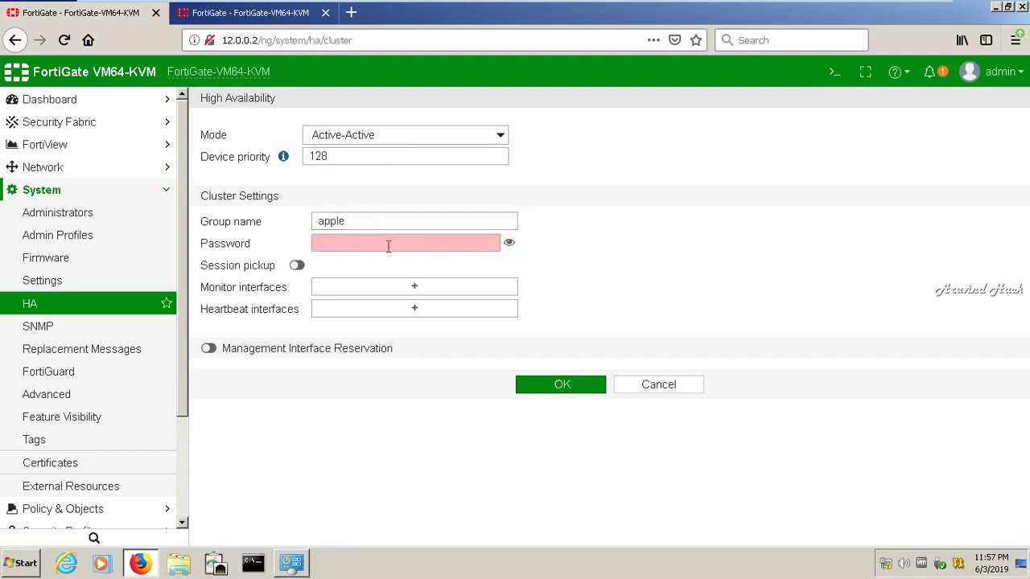
click(388, 246)
text(apple)
click(606, 285)
Enable session pickup, monitor port2 and port3, and use port4 as heartbeat
click(297, 267)
click(390, 290)
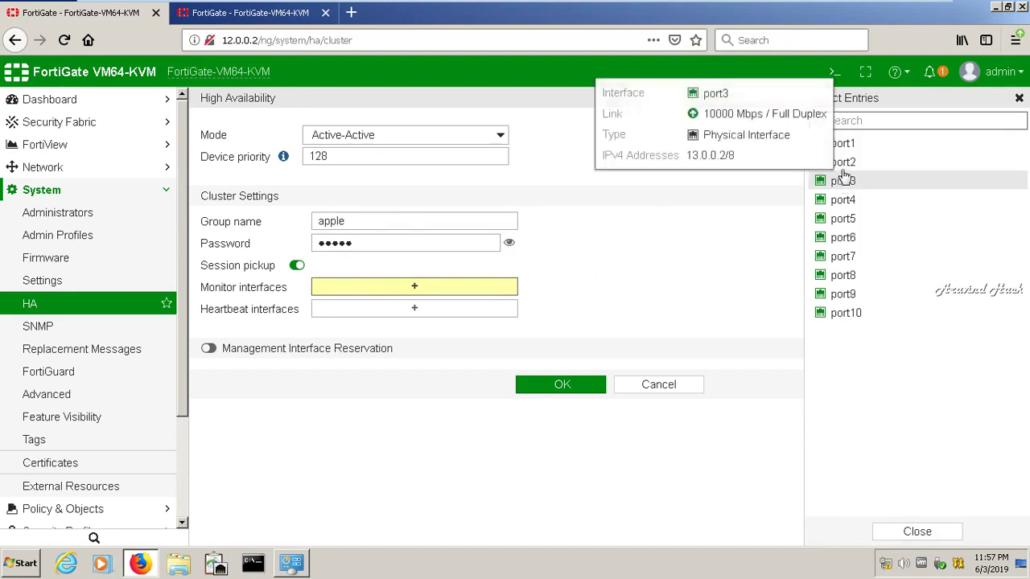
click(844, 162)
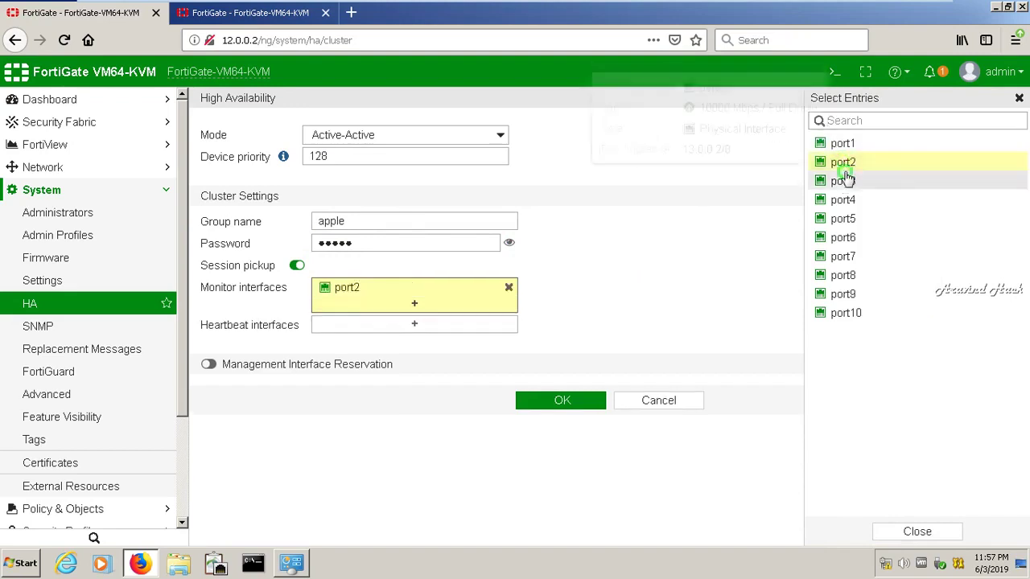
click(845, 180)
click(413, 344)
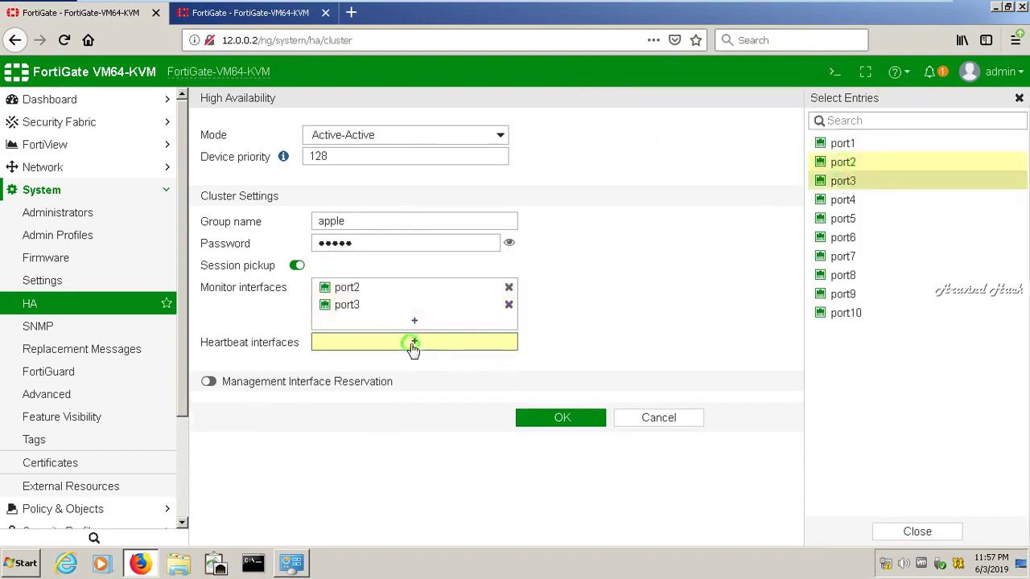
click(851, 200)
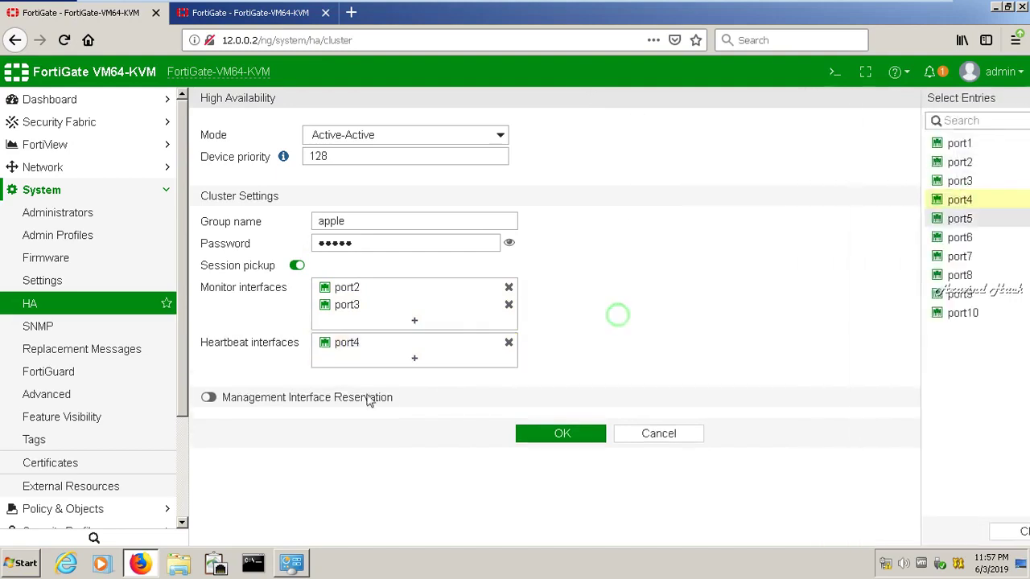
Reserve port7 for management via gateway 12.0.0.1 to 15.0.0.0/8, and save HA settings
click(210, 399)
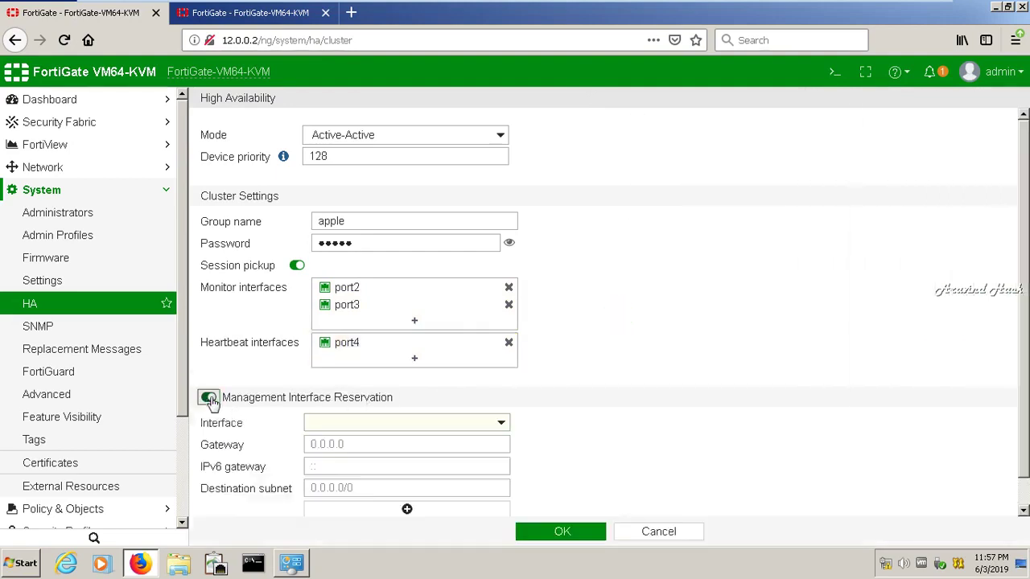
click(380, 428)
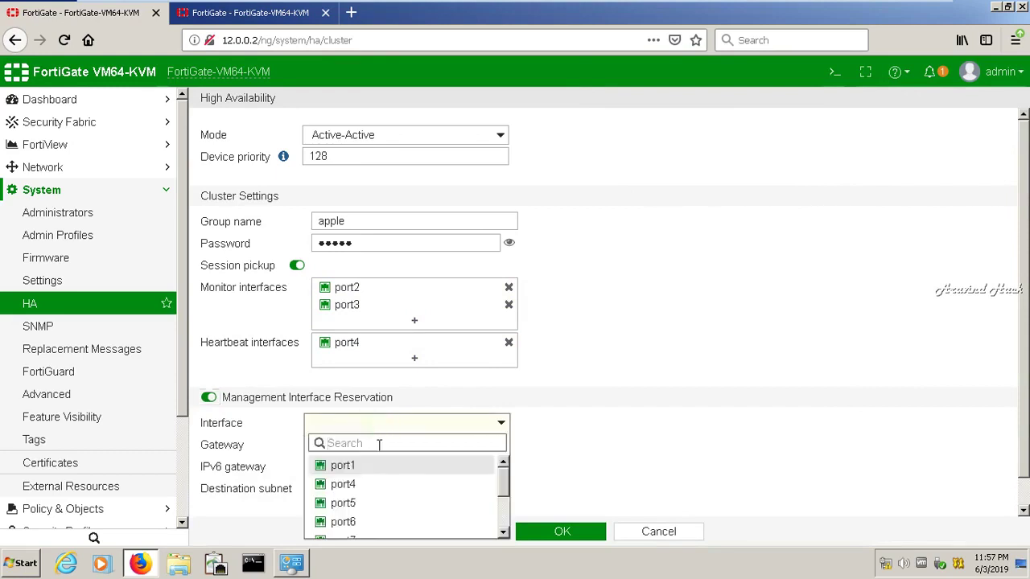
drag(503, 479, 475, 508)
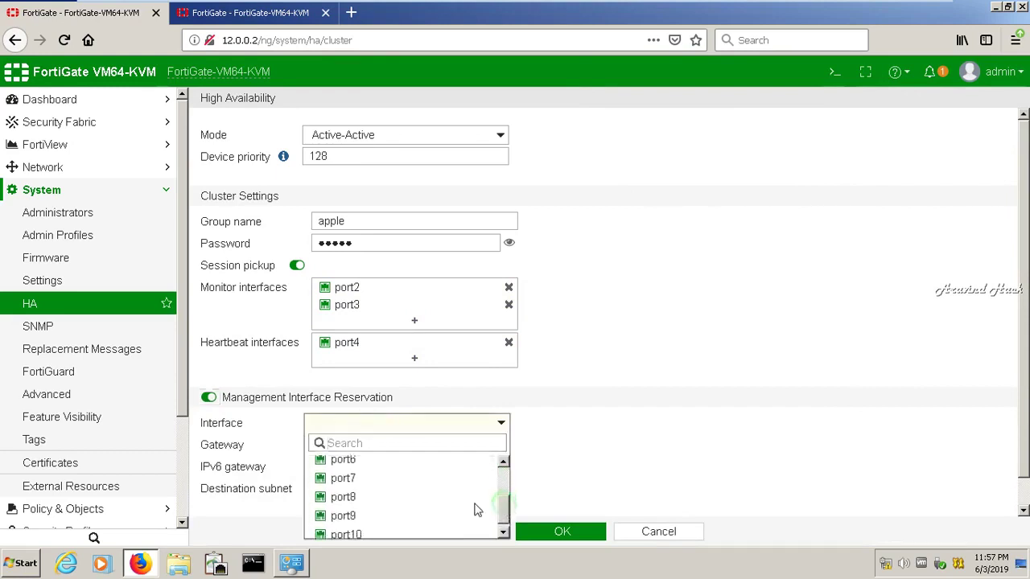
click(357, 481)
click(355, 445)
text(12.0.0)
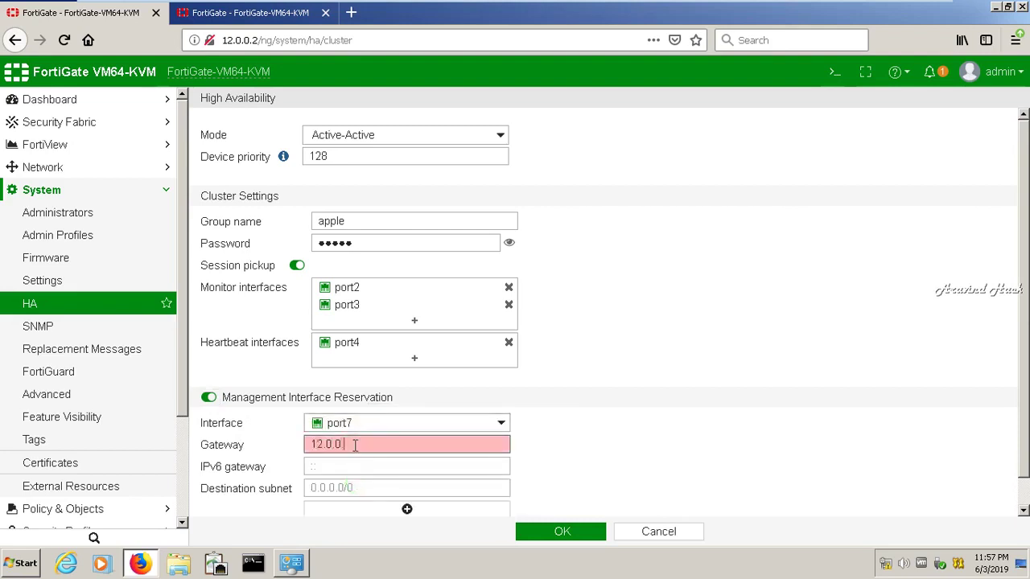
text(.1)
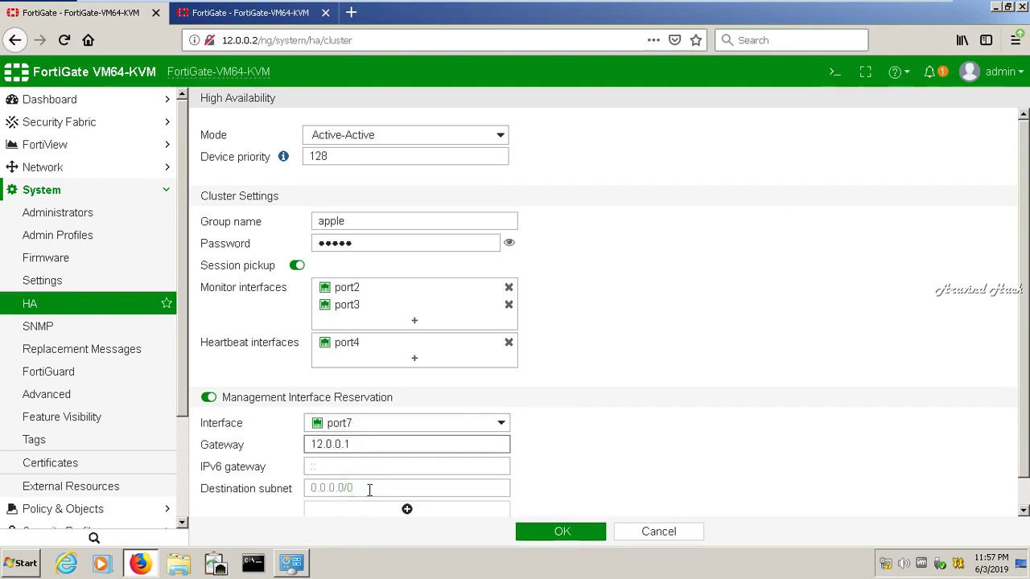
click(370, 489)
text(15.0.0.0/8)
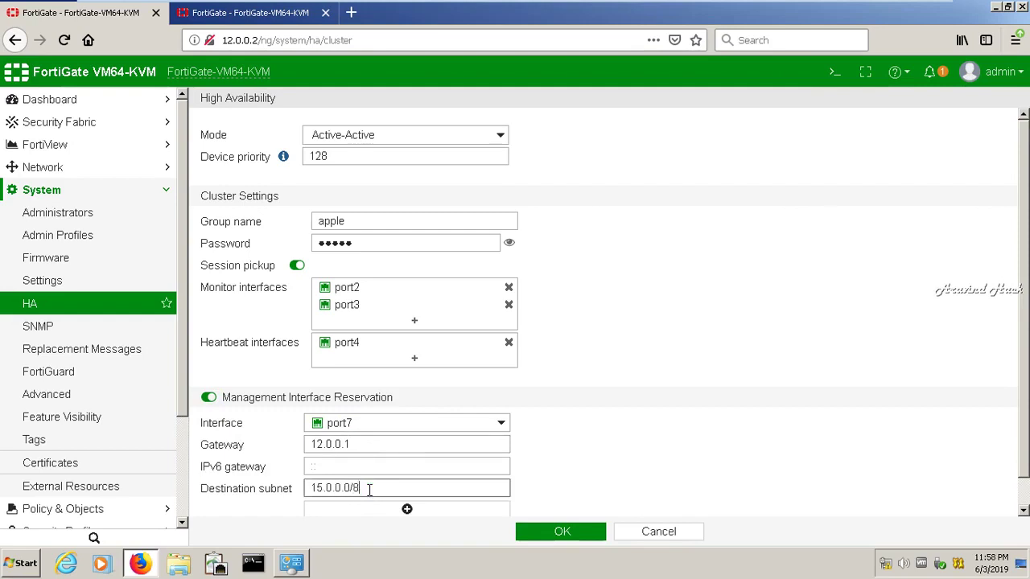
scroll(1025, 392, down, 1)
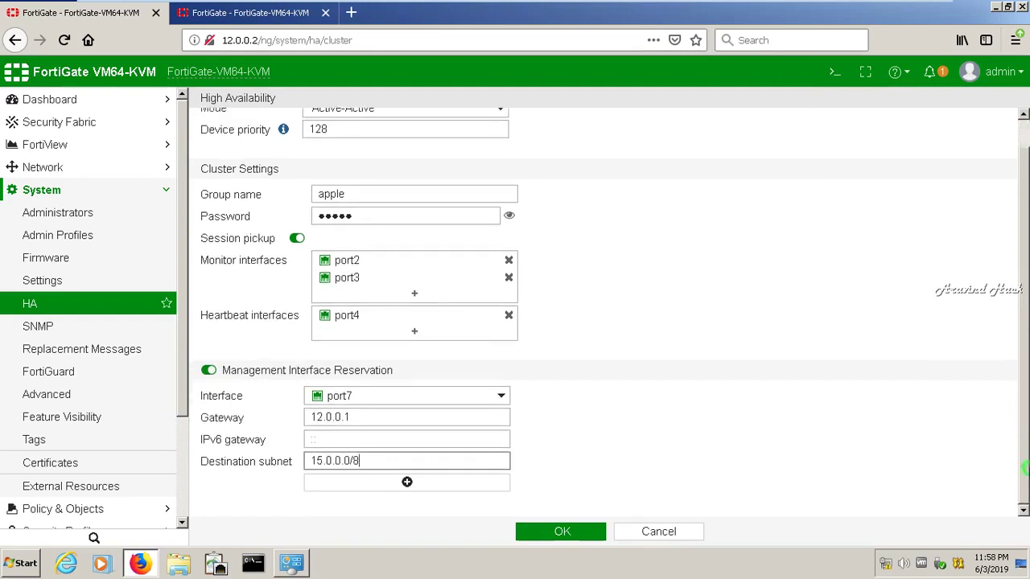
click(543, 535)
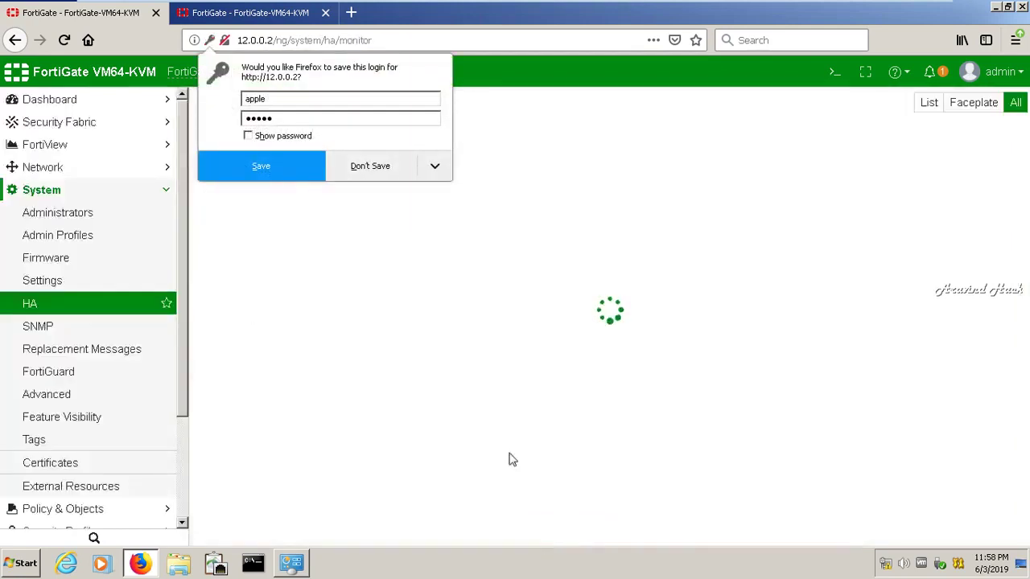
Decline Firefox's save-login prompt while the HA monitor loads
click(372, 174)
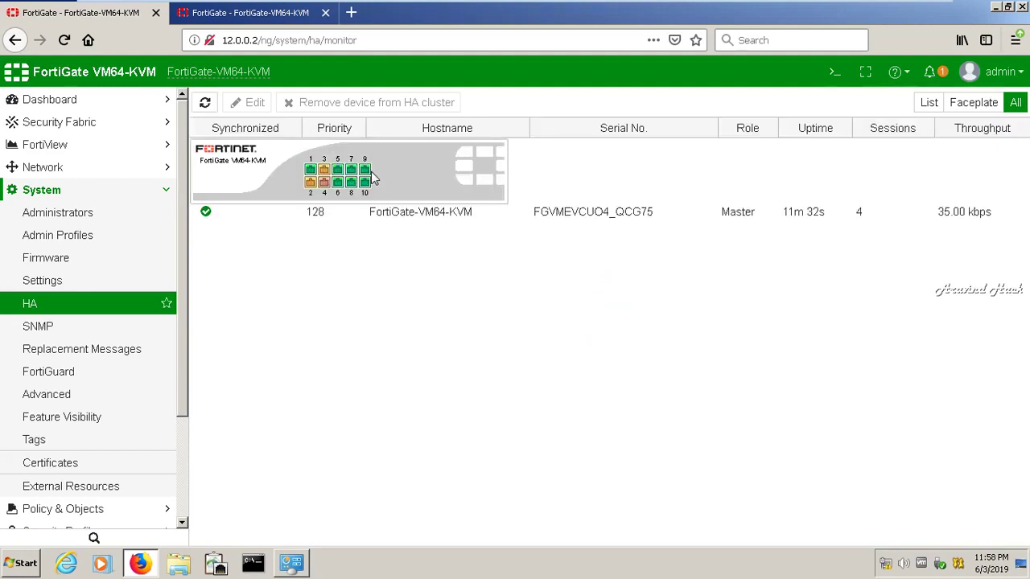
On 12.0.0.3, set HA mode Active-Active, priority 10, group apple, and cluster password
click(276, 15)
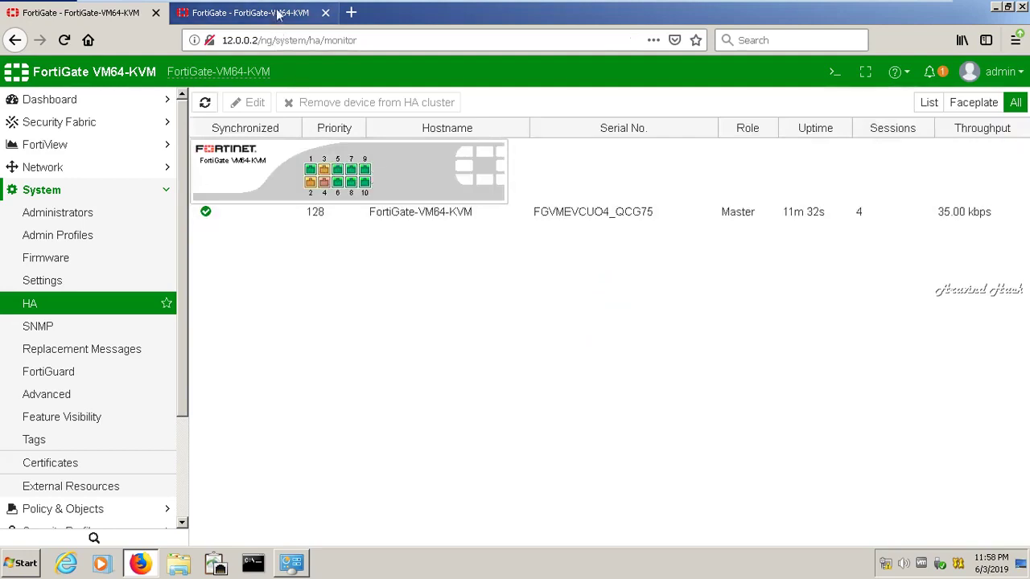
click(283, 136)
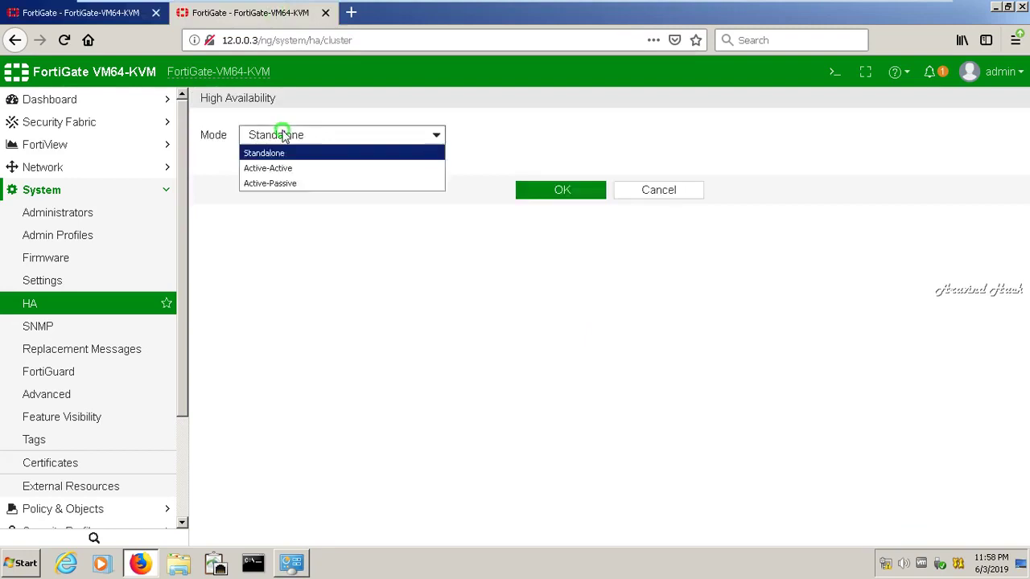
click(287, 169)
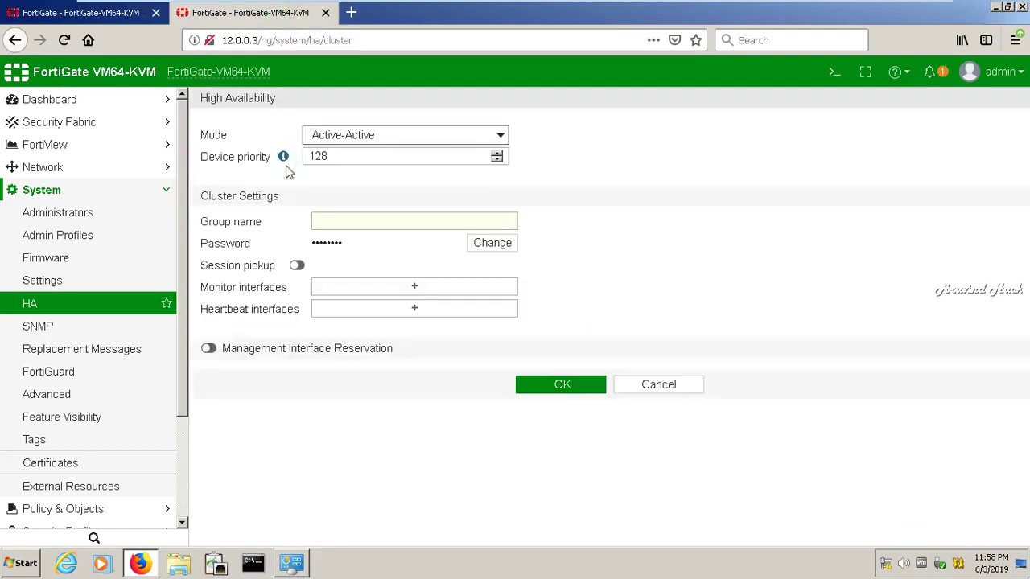
click(353, 157)
double_click(353, 157)
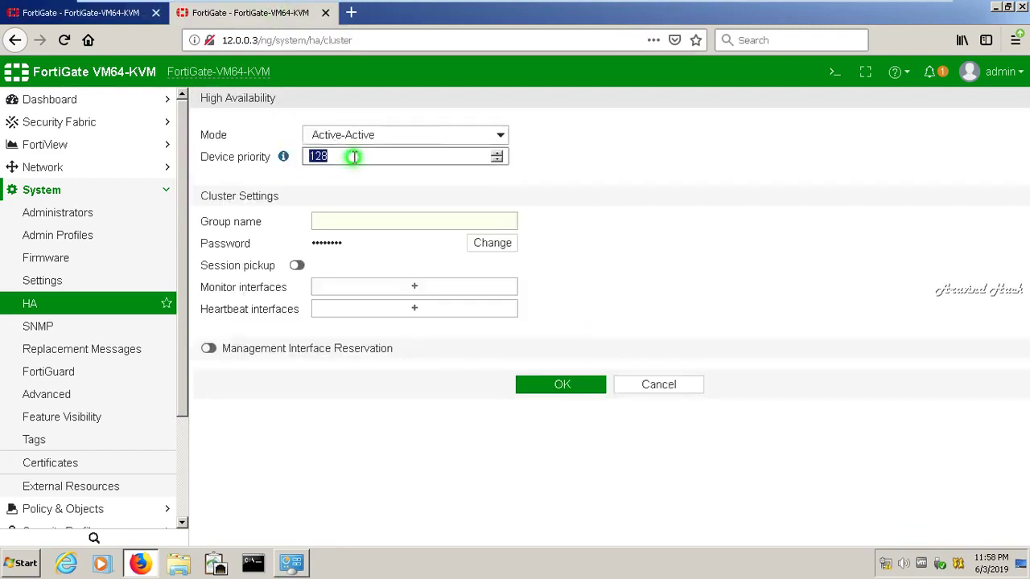
text(10)
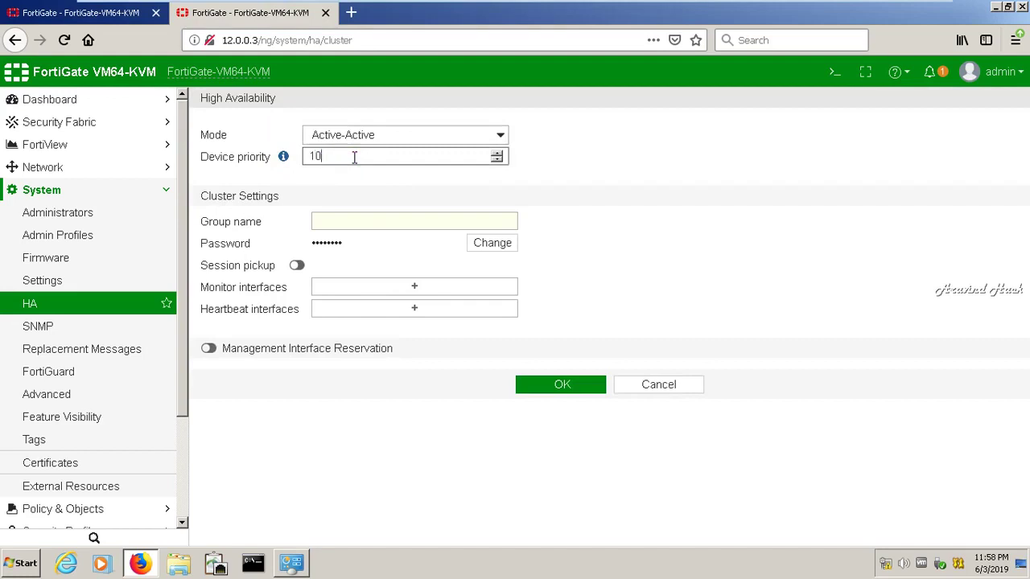
click(383, 221)
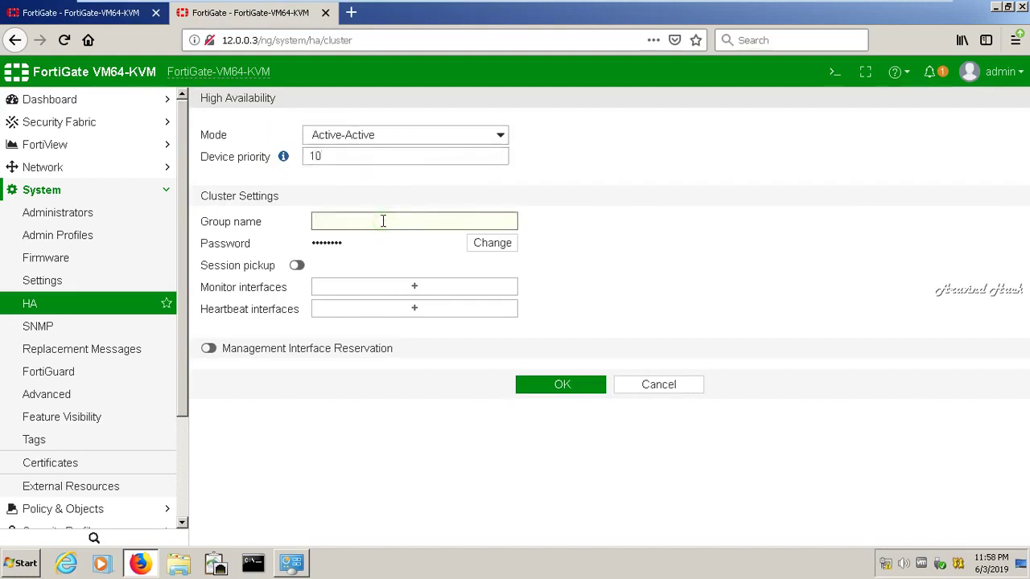
key(Tab)
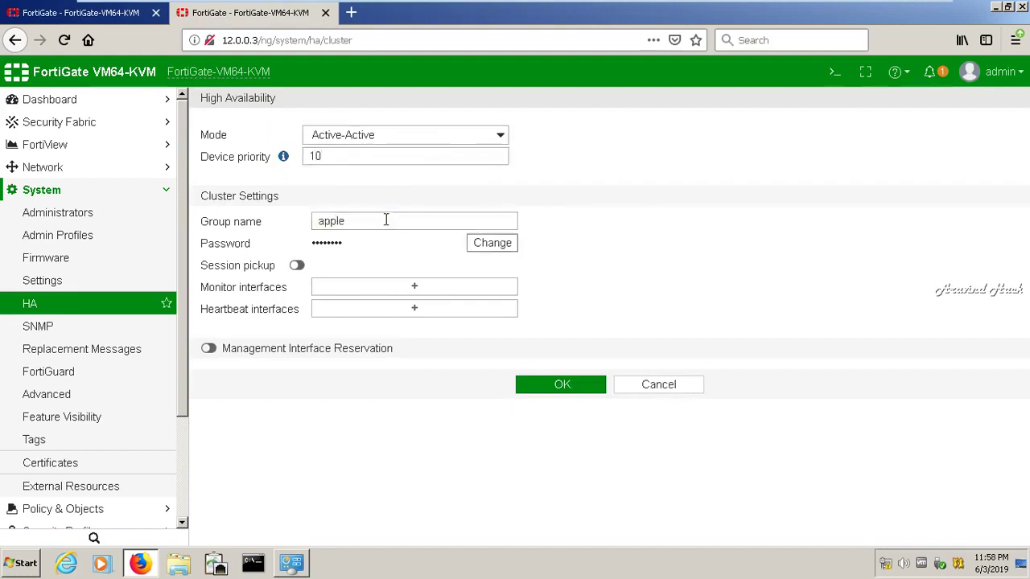
click(481, 246)
click(482, 246)
text(ap)
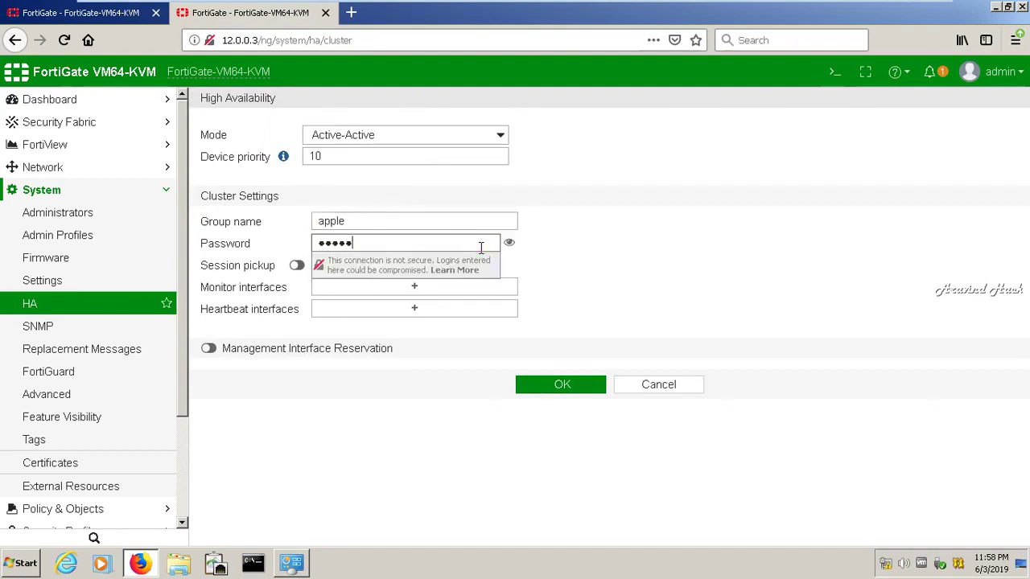
text(ple)
click(581, 242)
Enable session pickup, monitor port2 and port3, and set port4 as heartbeat
click(297, 265)
click(376, 289)
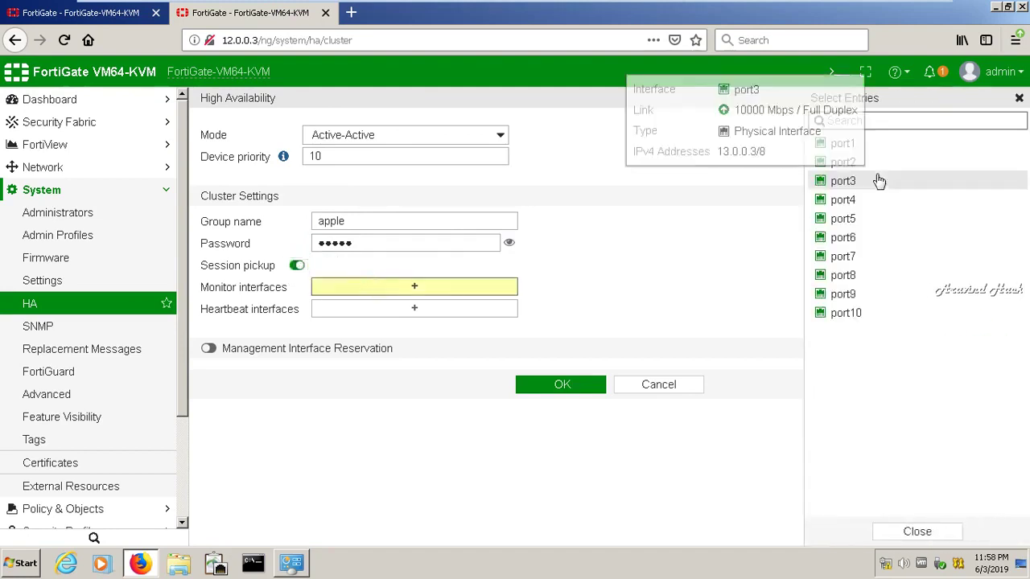
click(858, 163)
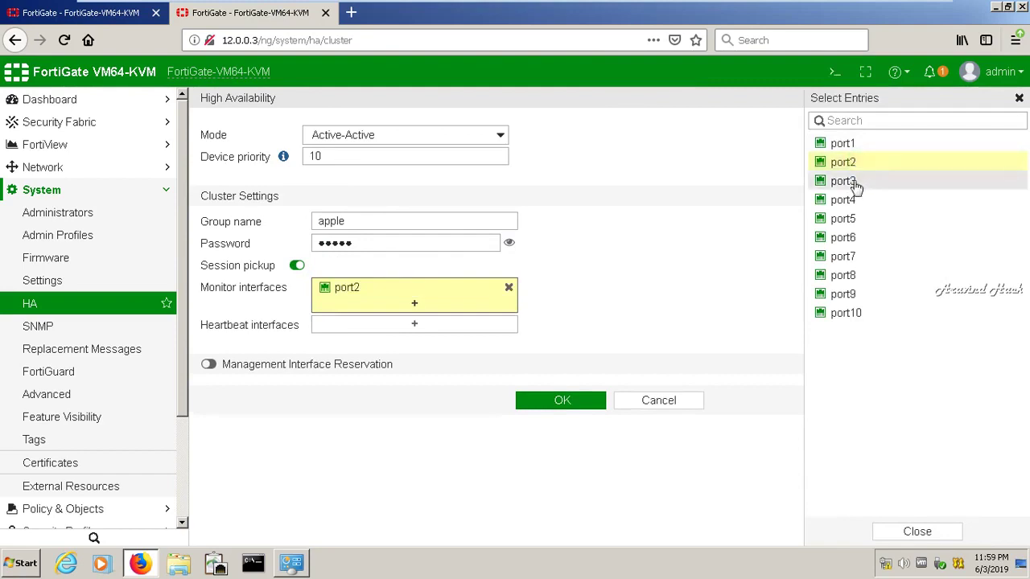
click(856, 183)
click(463, 342)
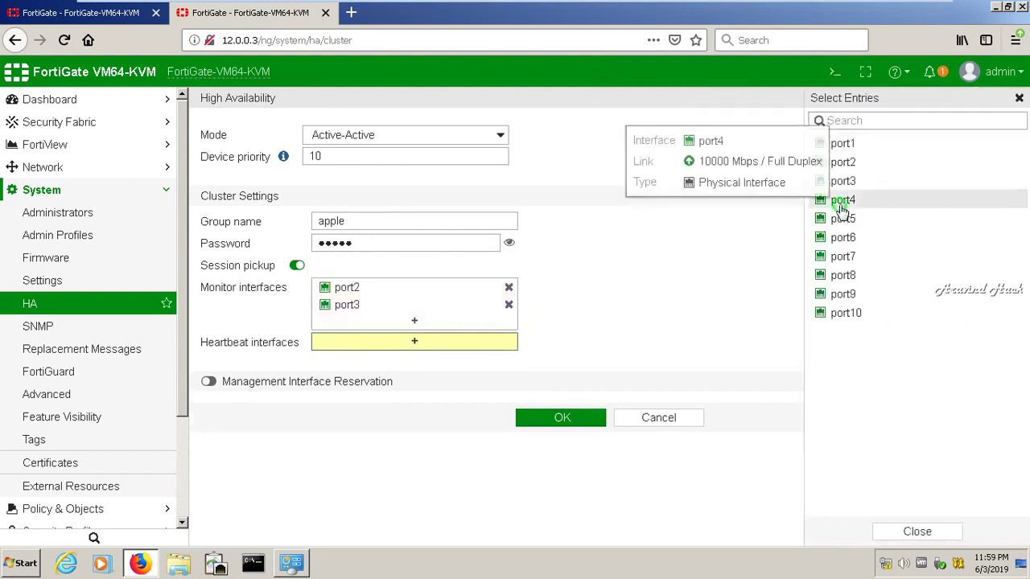
click(842, 203)
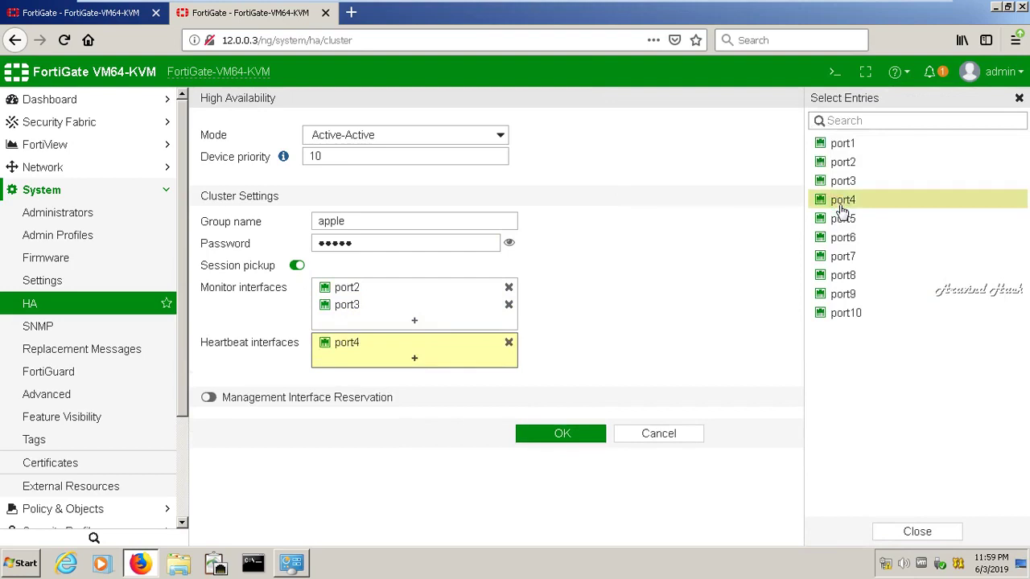
click(713, 268)
Reserve port7 for management with gateway 12.0.0.1 and subnet 15.0.0.0/8, then save HA settings
click(209, 400)
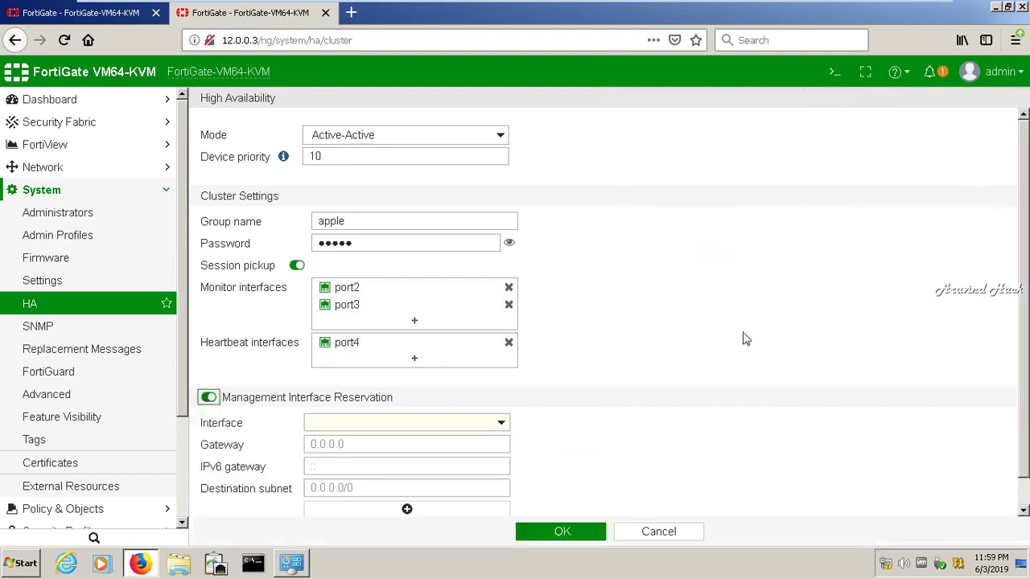
scroll(1022, 314, down, 1)
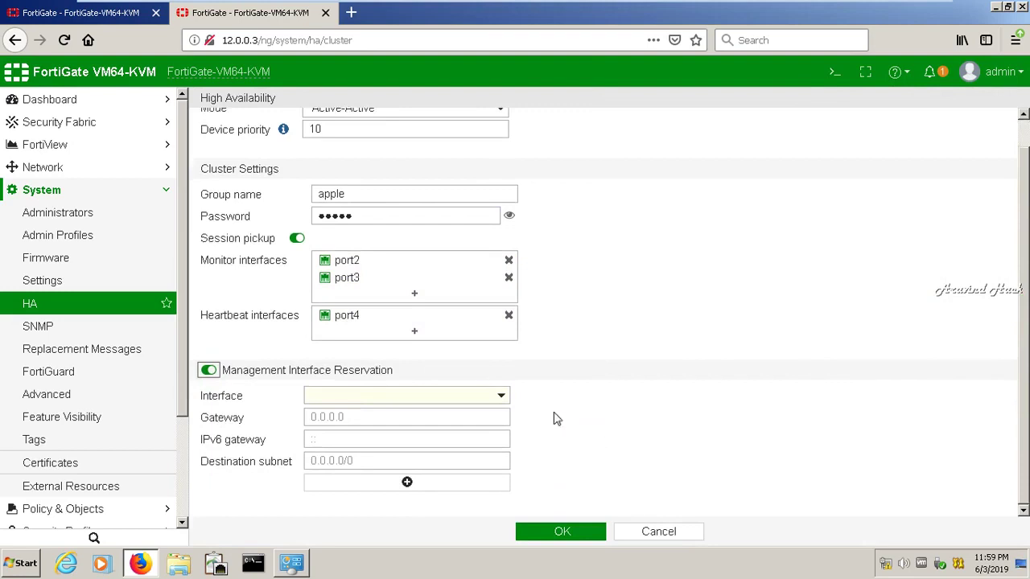
click(496, 396)
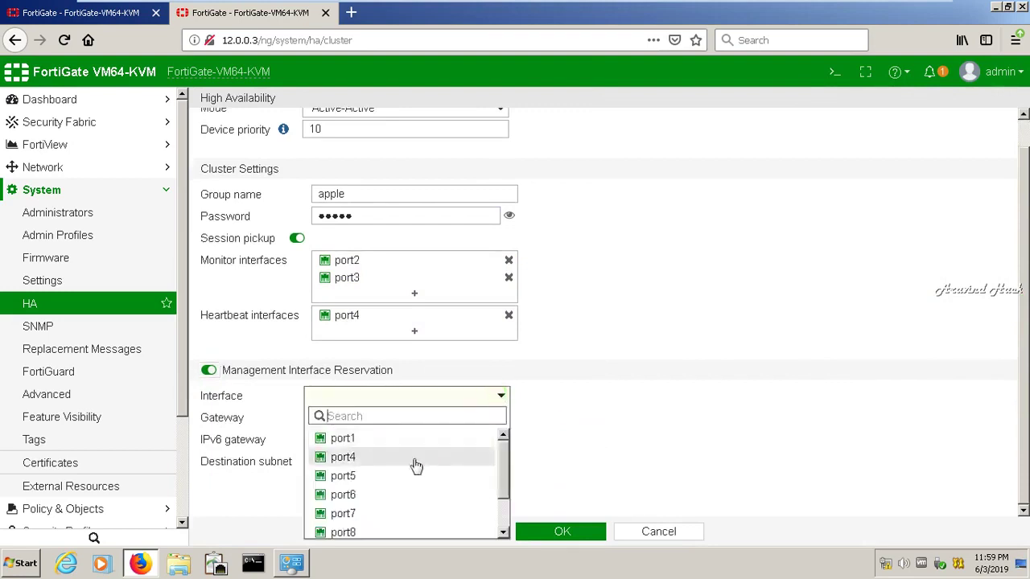
click(372, 515)
click(367, 416)
text(1.)
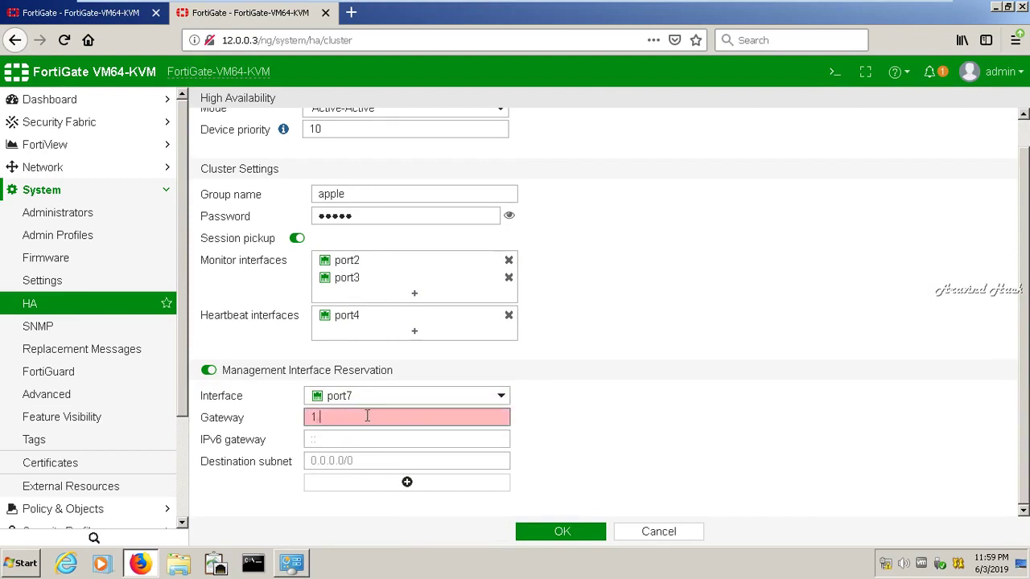
key(BackSpace)
key(BackSpace)
key(BackSpace)
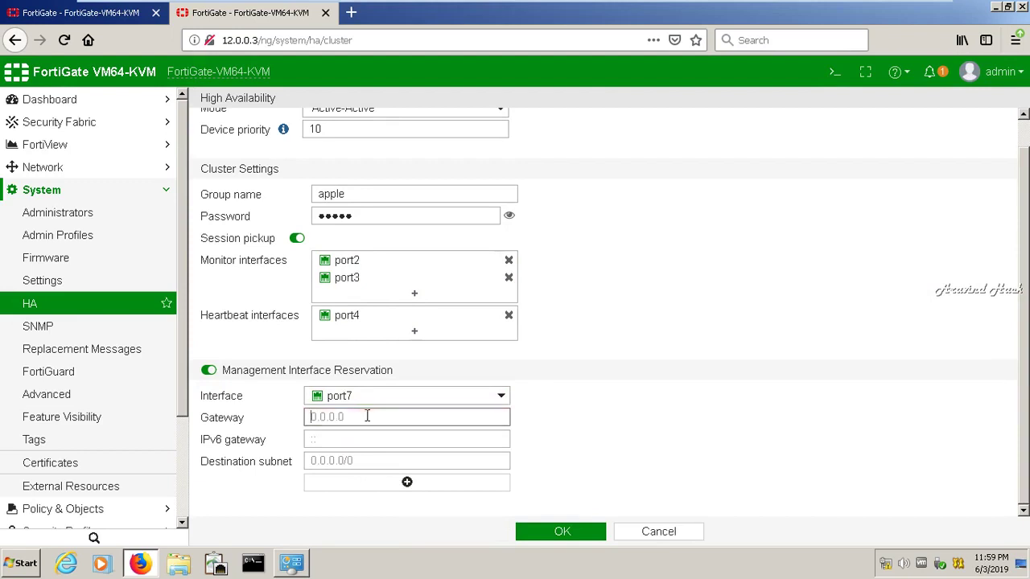
text(12.0.0.1)
click(369, 460)
text(15.0.0.0/8)
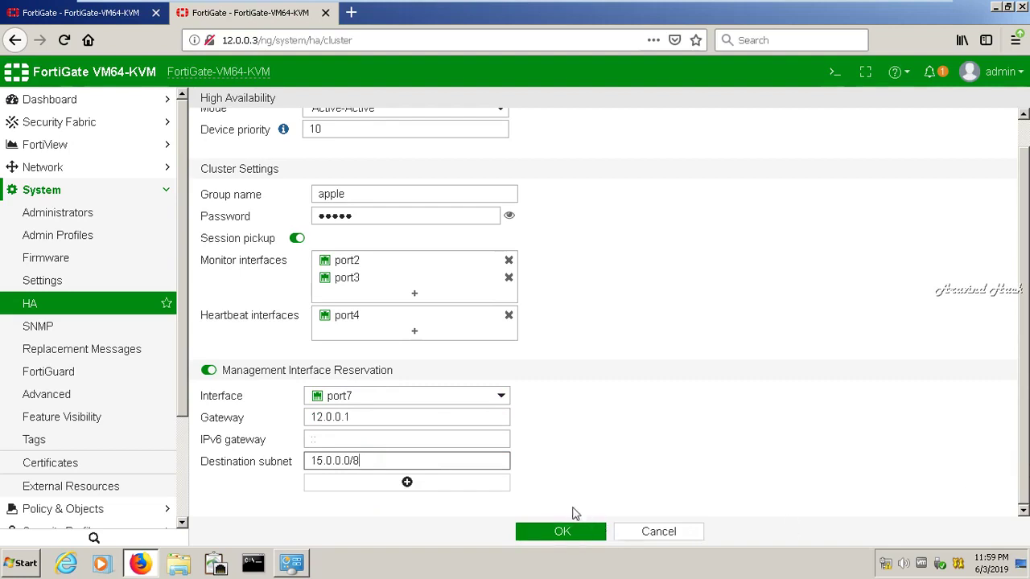
click(556, 533)
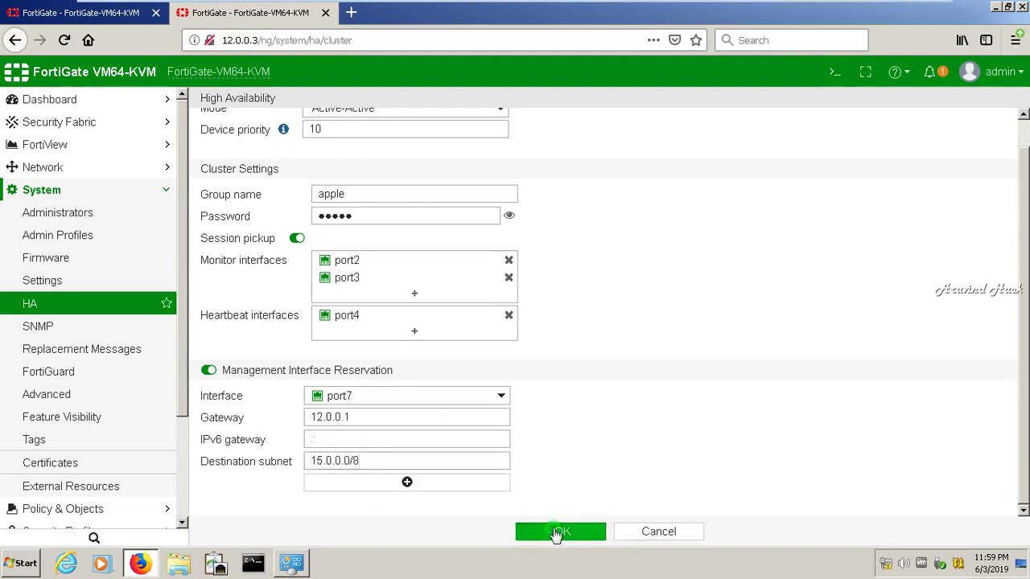
Decline the save-login prompt, check both unit sessions, and minimize the Windows 7 VM
click(354, 164)
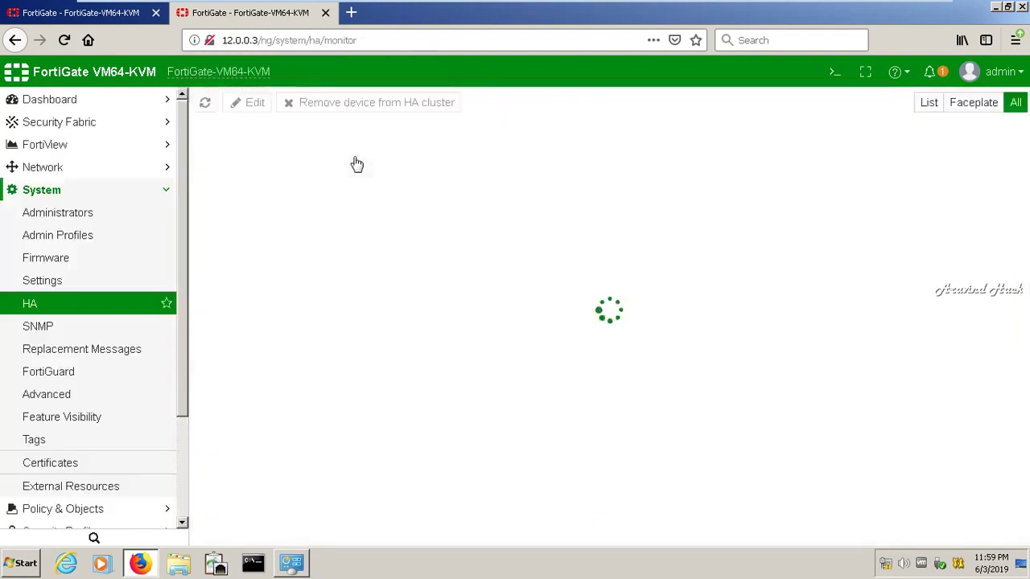
click(88, 18)
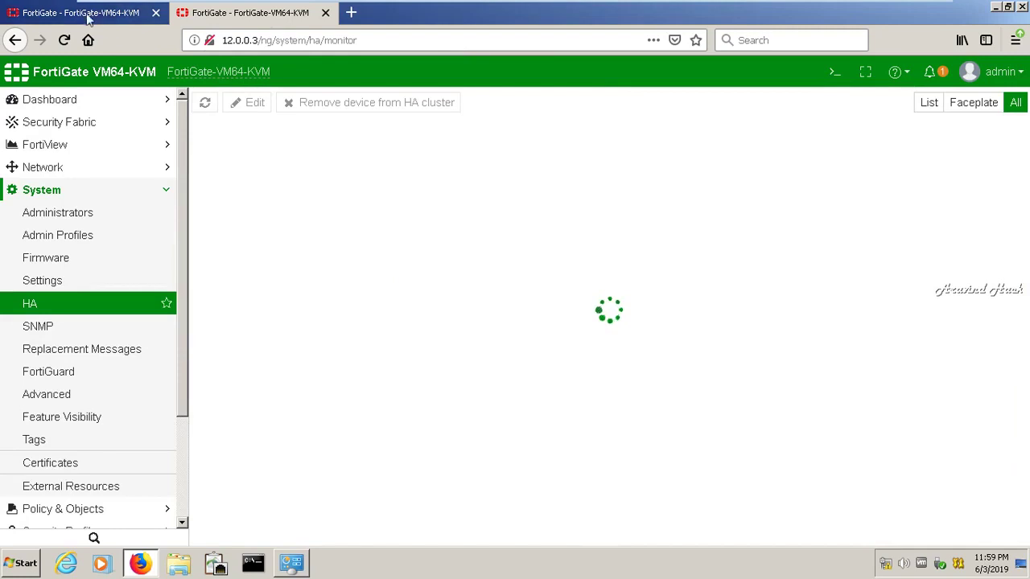
click(235, 15)
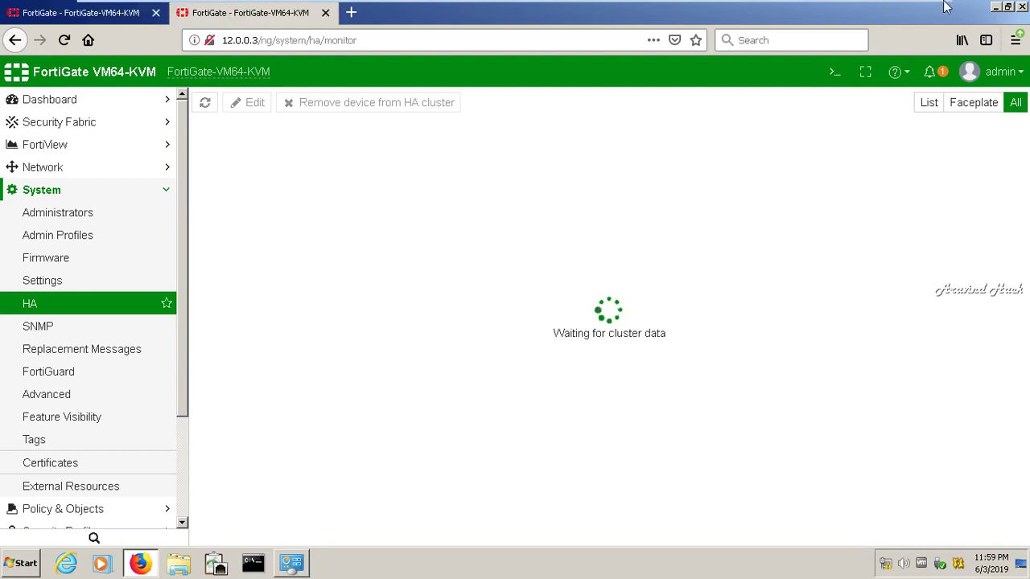
mouse_move(948, 5)
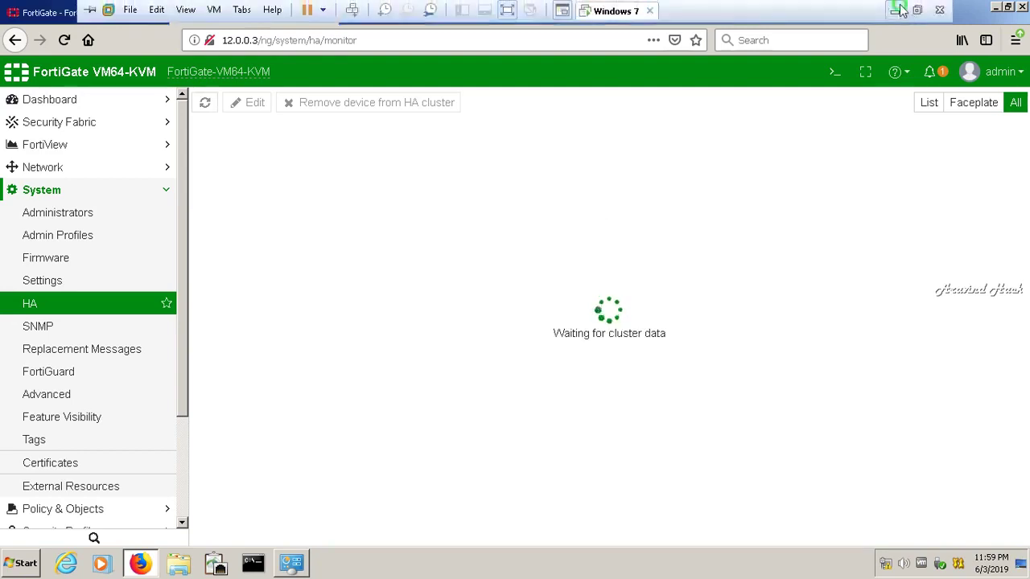
click(895, 10)
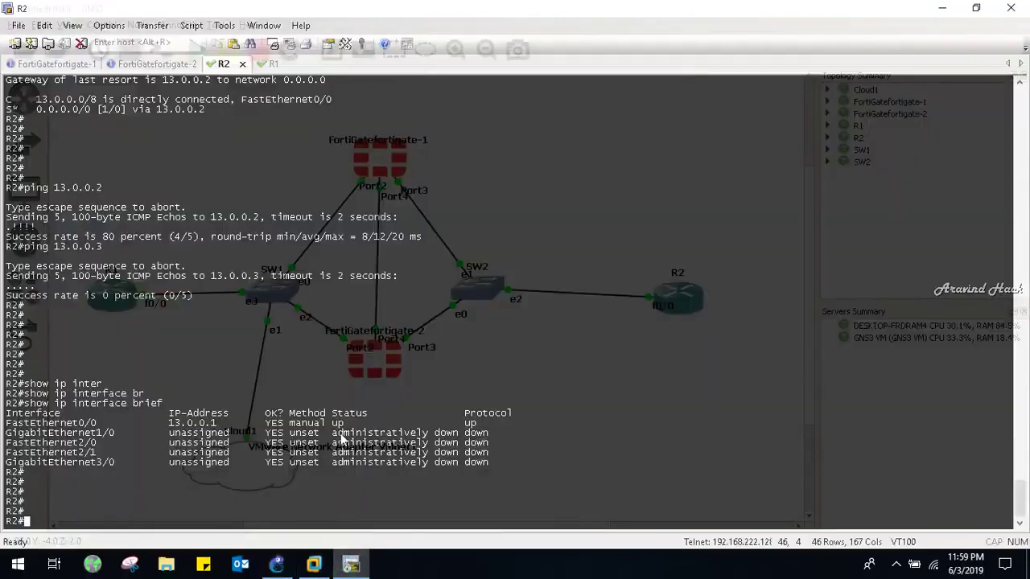
Log in to the FortiGate-1 console as admin
key(ctrl+Tab)
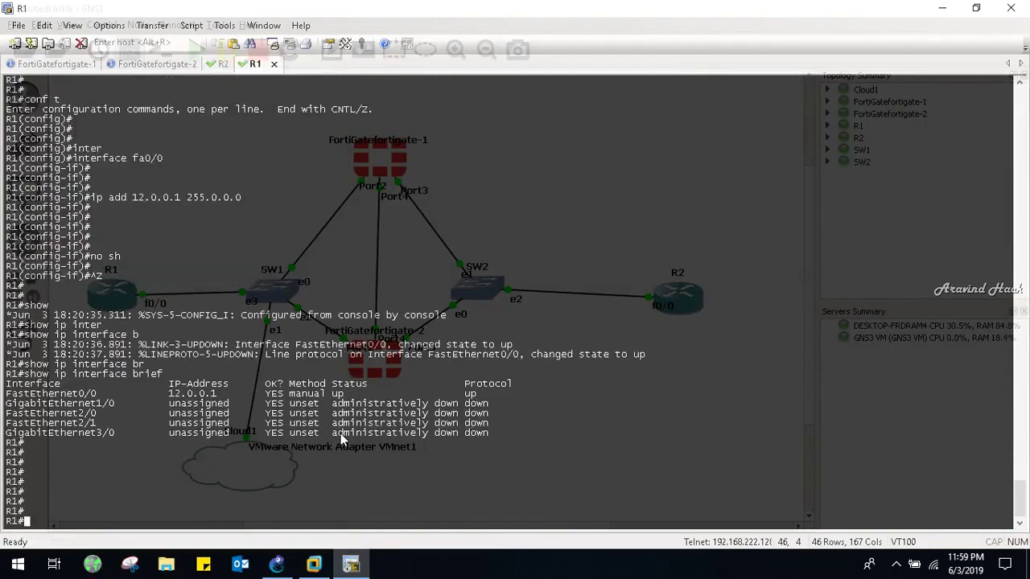
key(ctrl+Tab)
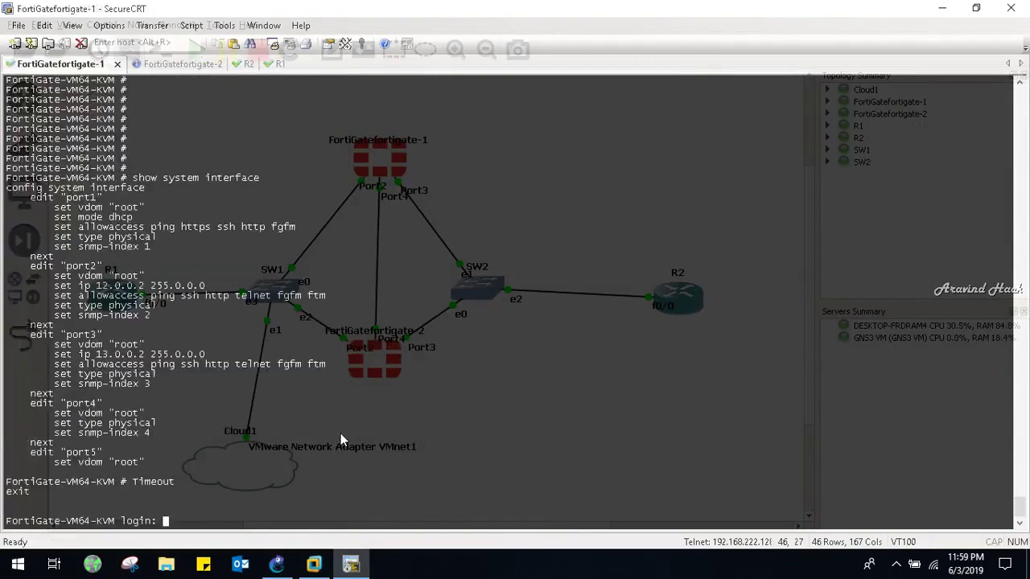
text(admin)
key(Return)
key(Return)
key(Return)
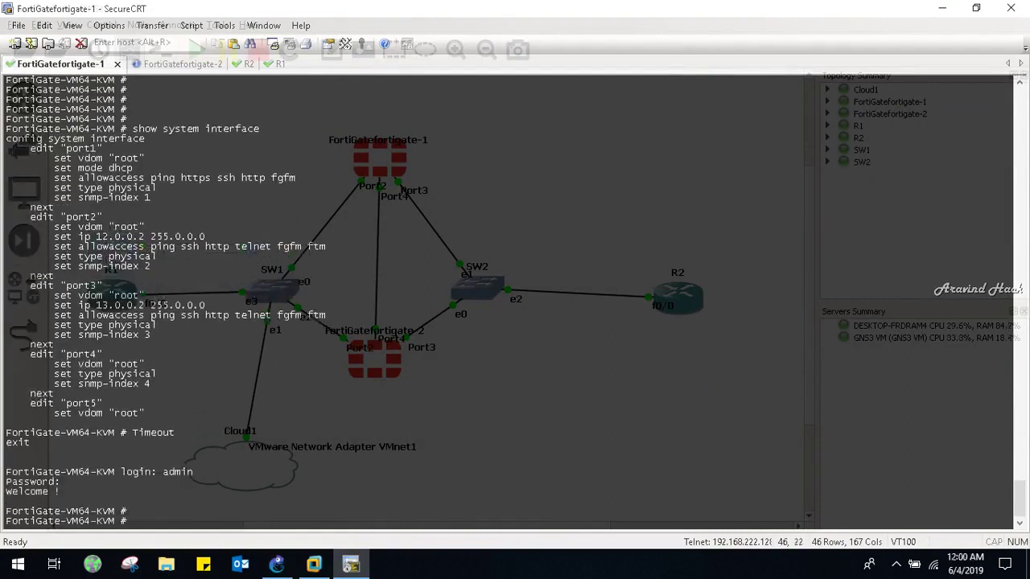
key(Return)
key(Return)
key(Return)
key(Return)
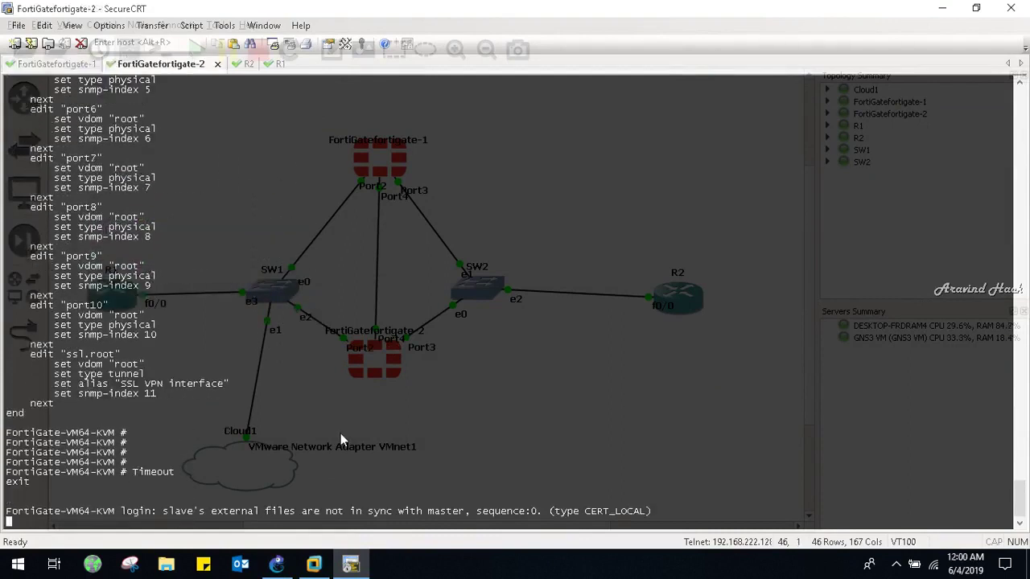
Log in to the FortiGate-2 console as admin and get a fresh prompt
key(Return)
key(Return)
key(Return)
key(Return)
key(Return)
text(admin)
key(Return)
key(Return)
key(Return)
key(Return)
key(Return)
key(Return)
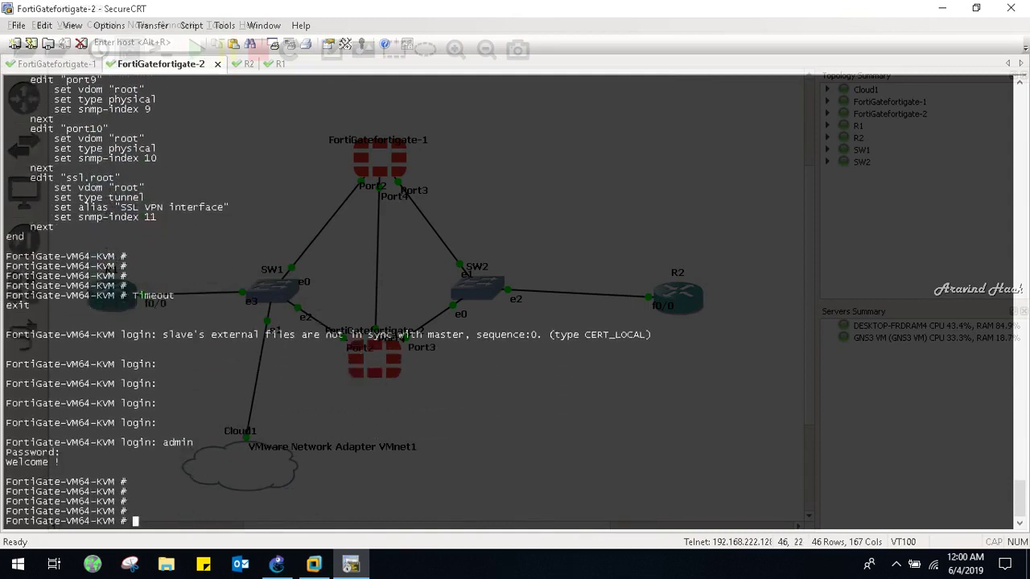
key(Return)
key(Return)
key(Return)
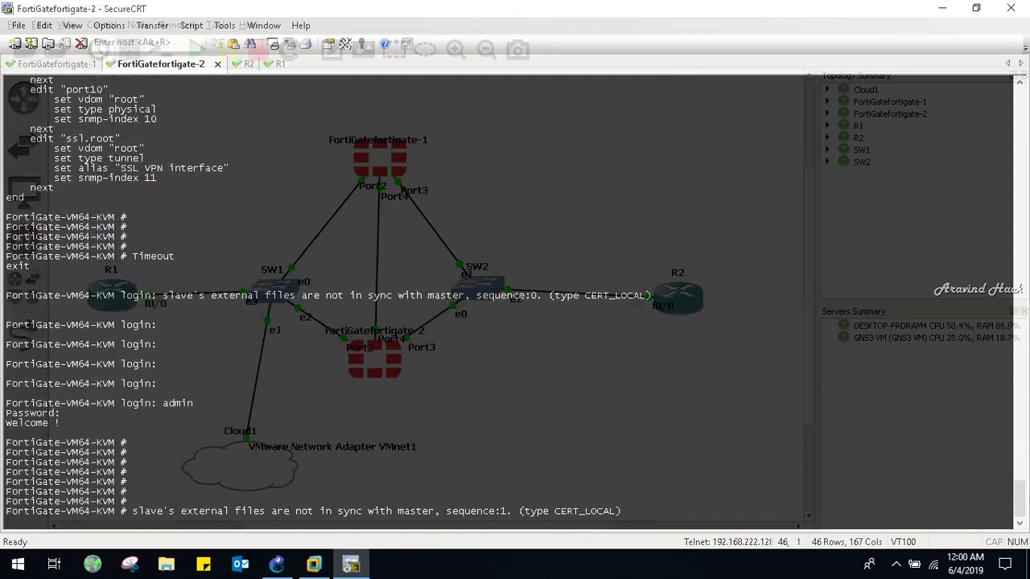
key(Return)
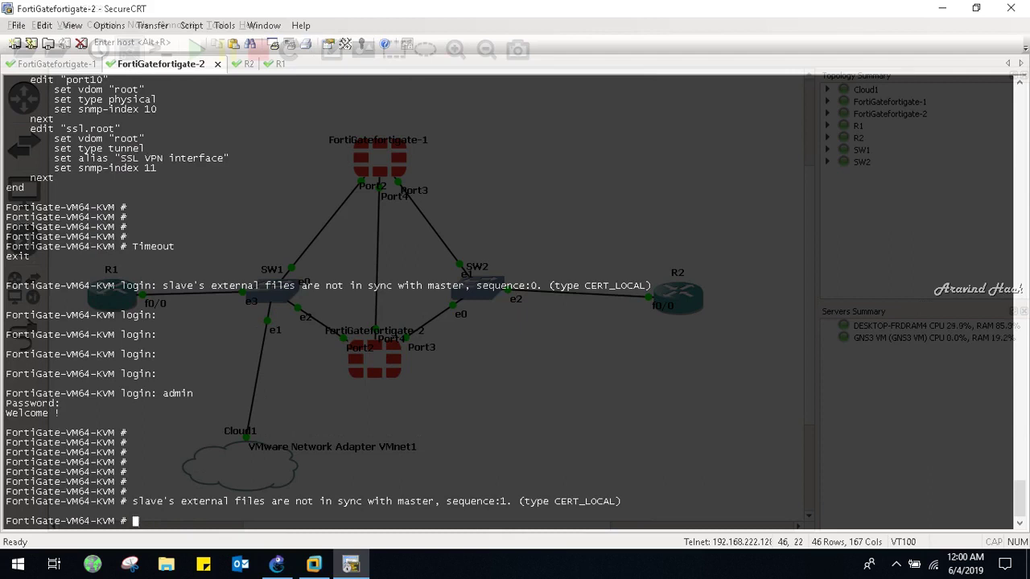
Refresh 12.0.0.2's HA monitor to show master and slave, then open Feature Visibility
click(311, 566)
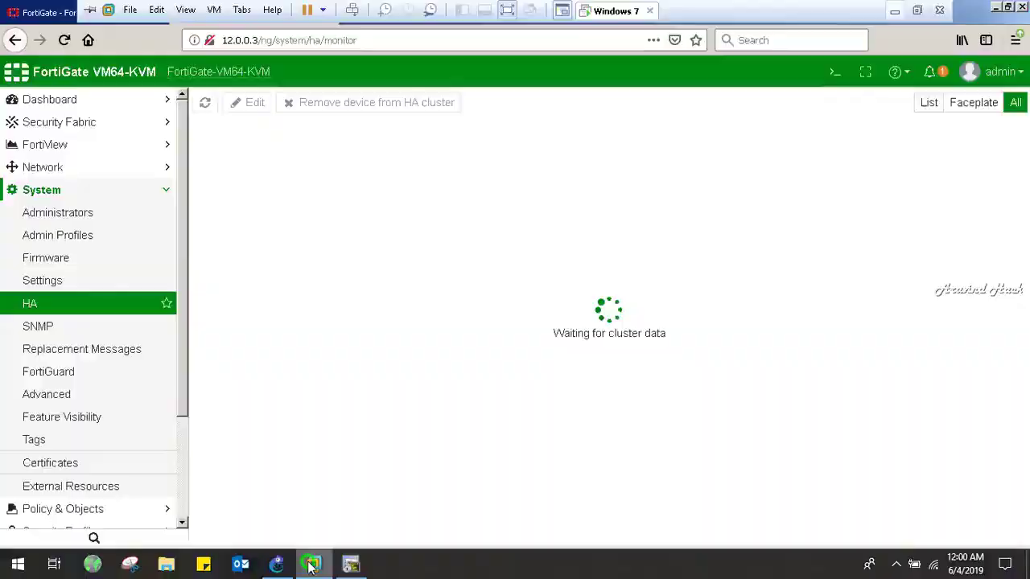
click(52, 18)
click(64, 41)
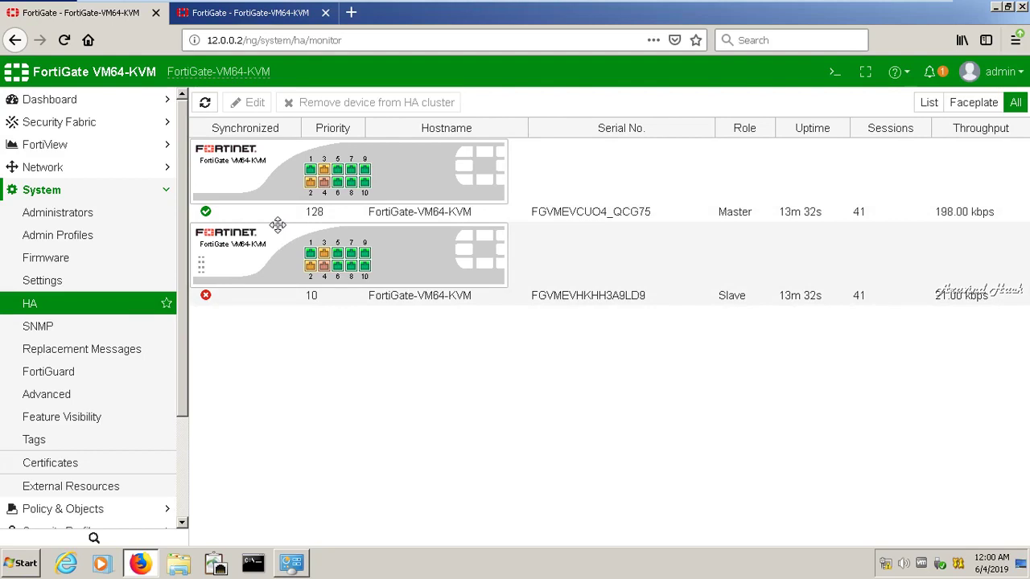
click(51, 429)
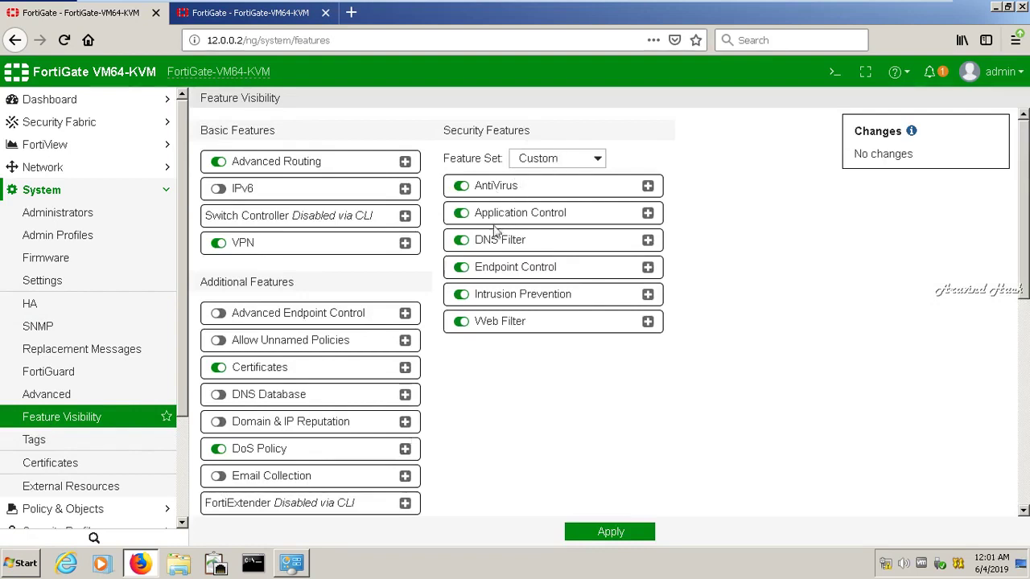
Turn on the Load Balance feature in Feature Visibility and apply the change
drag(1024, 269, 1025, 366)
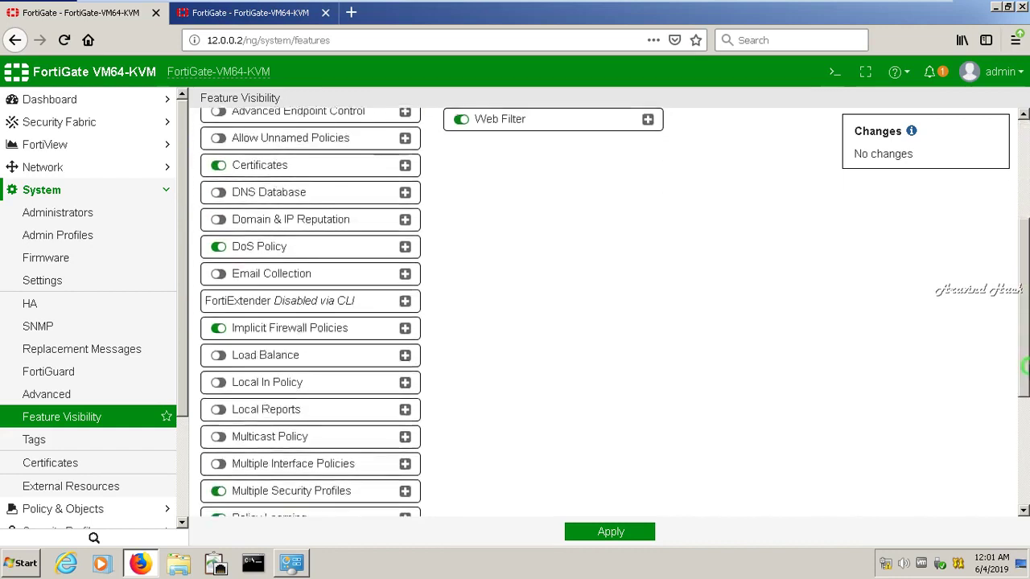
click(219, 356)
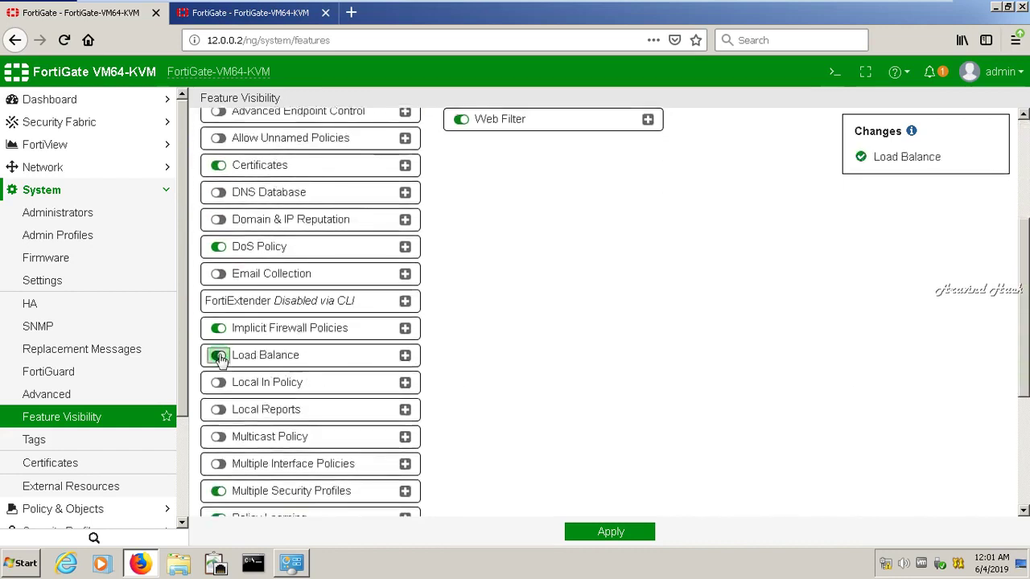
click(405, 356)
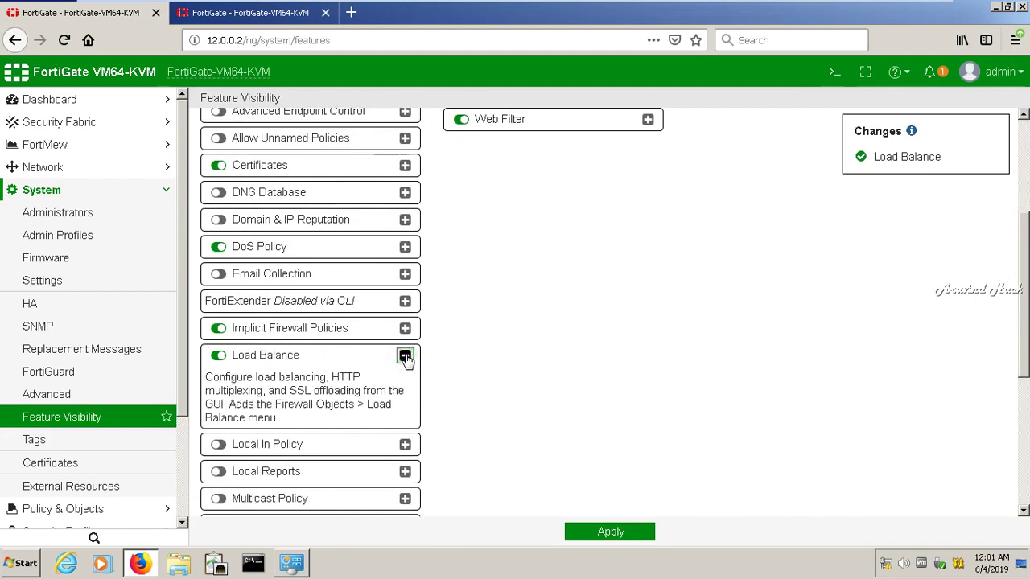
click(404, 357)
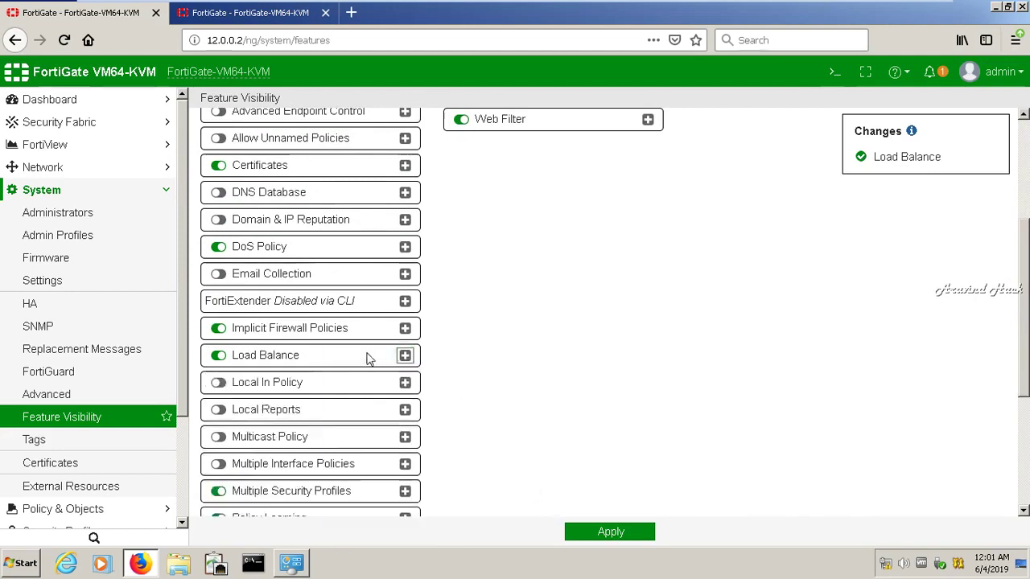
click(404, 357)
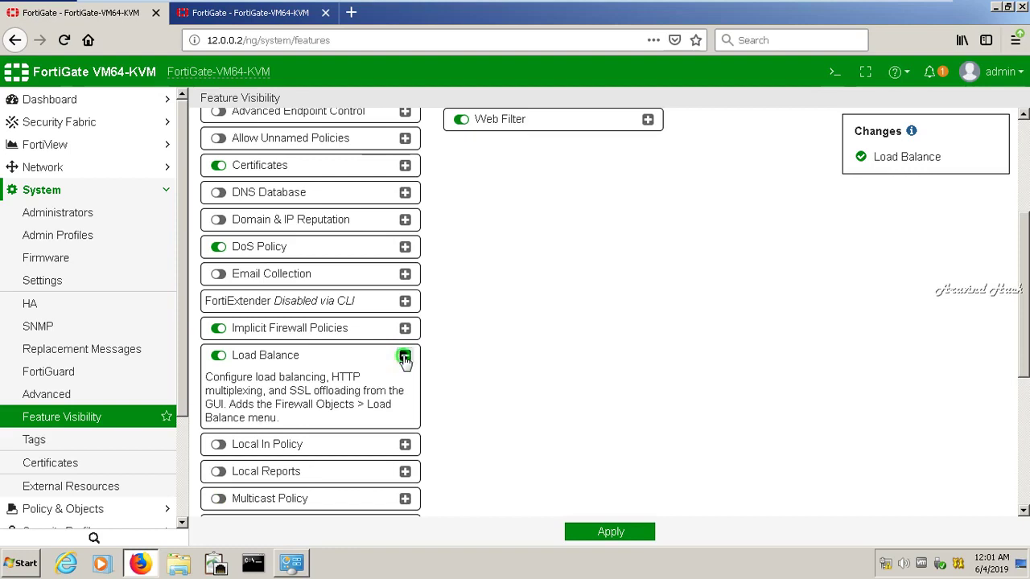
click(405, 356)
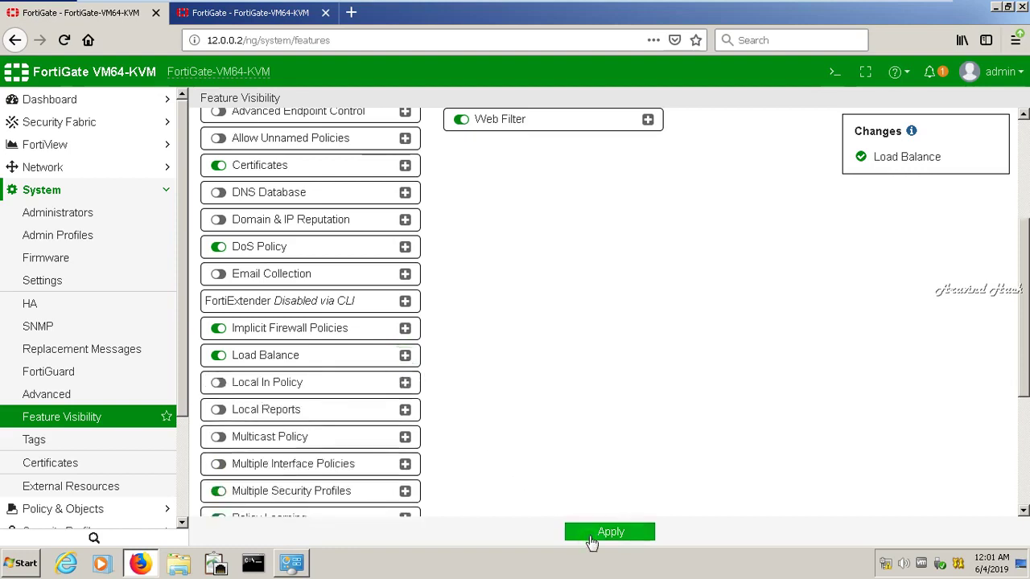
click(592, 542)
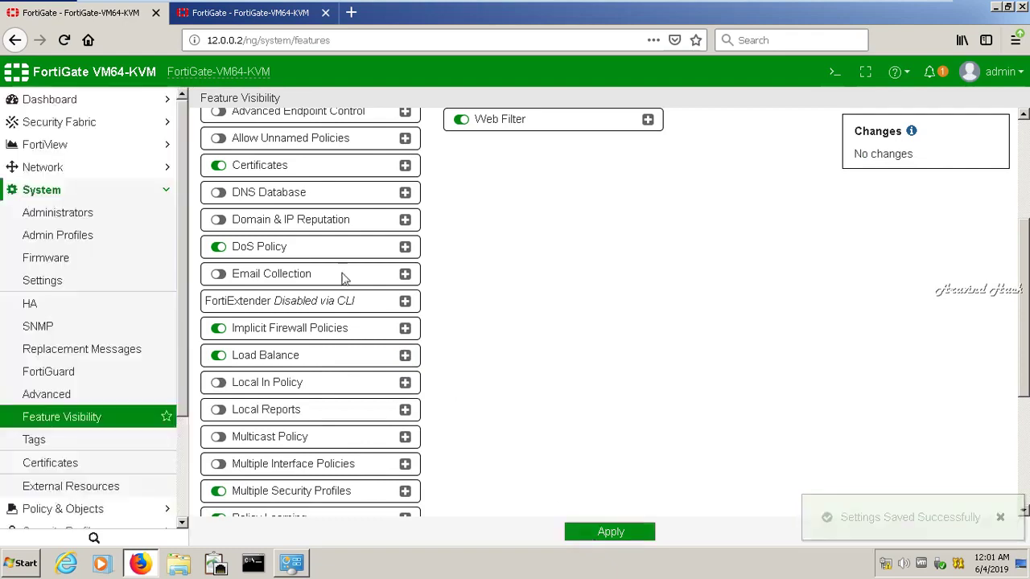
Check the second unit's page, then open Network > Interfaces on the 12.0.0.2 unit
click(252, 17)
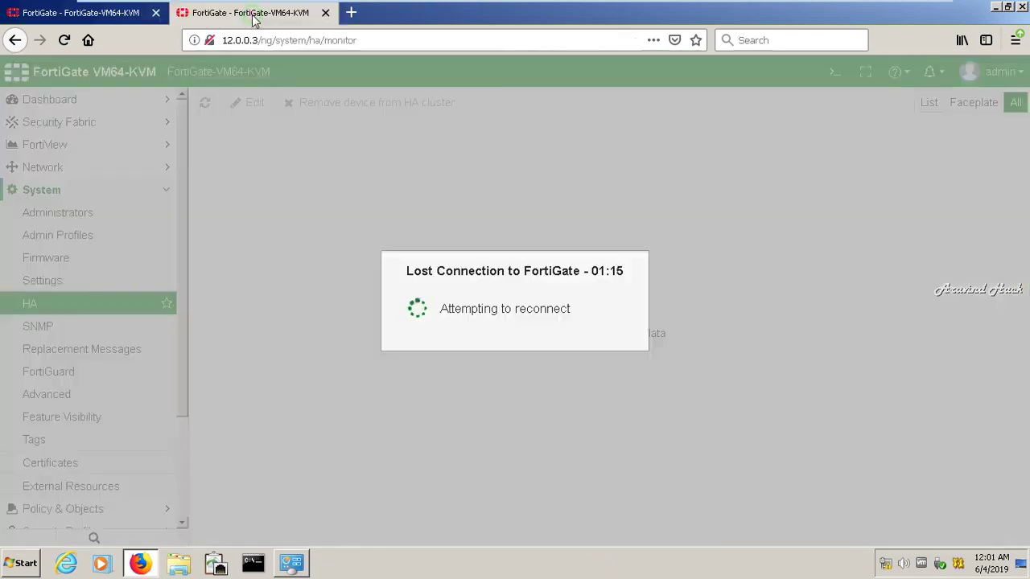
click(110, 19)
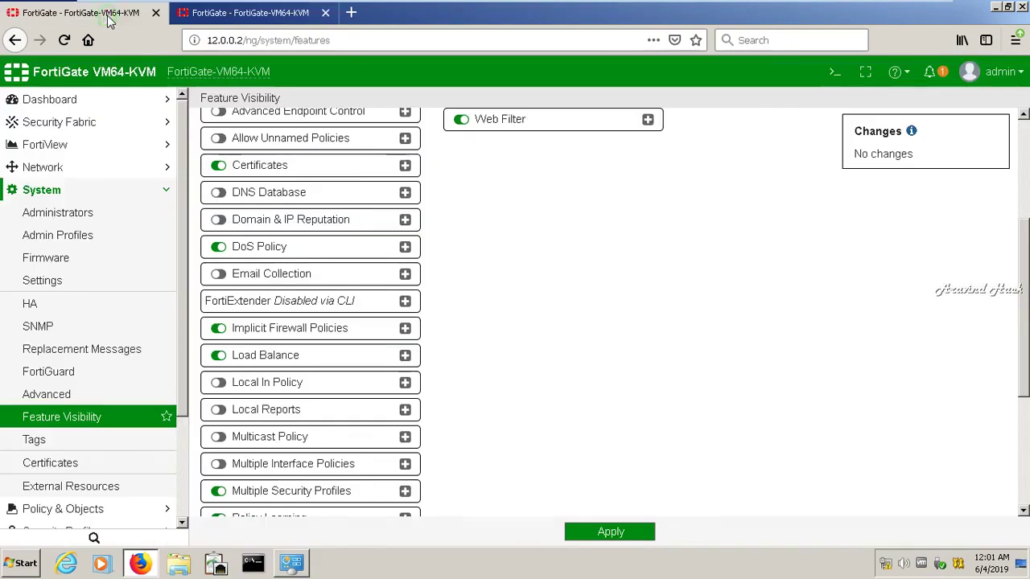
click(141, 189)
click(143, 173)
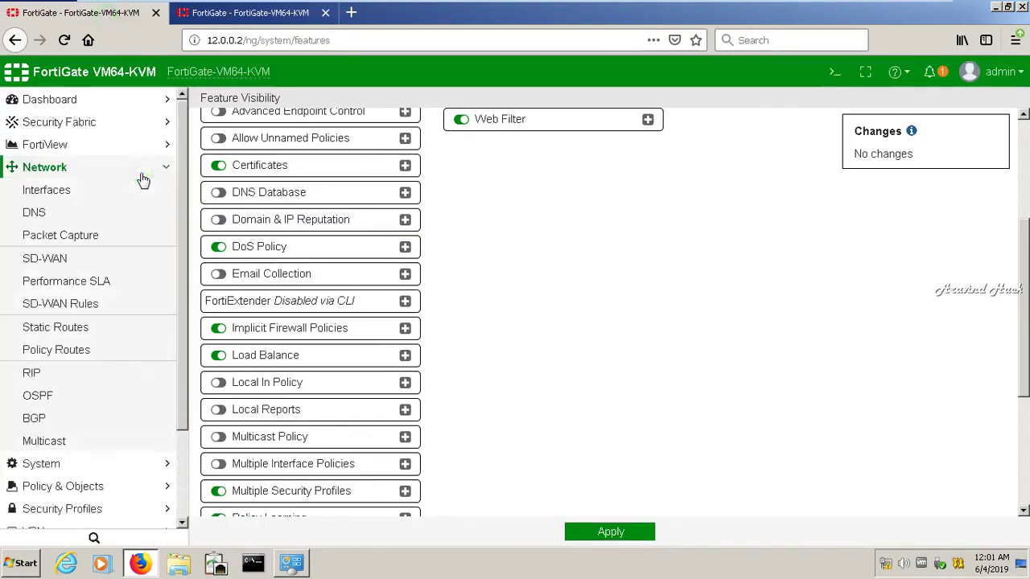
click(58, 193)
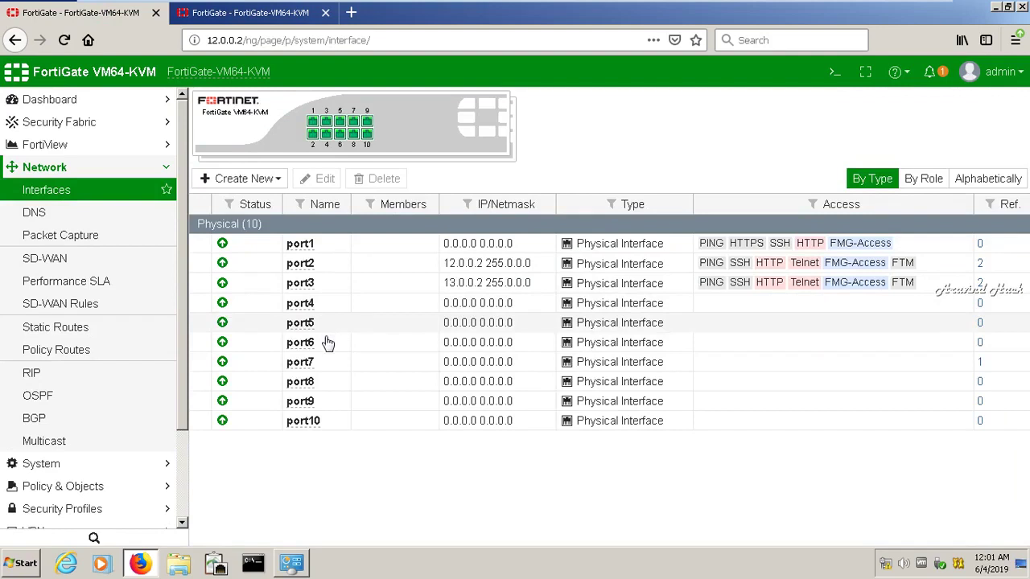
Set port7 to 20.0.0.1/255.0.0.0 with PING, FTM, HTTPS and FMG-Access allowed, and save
click(307, 360)
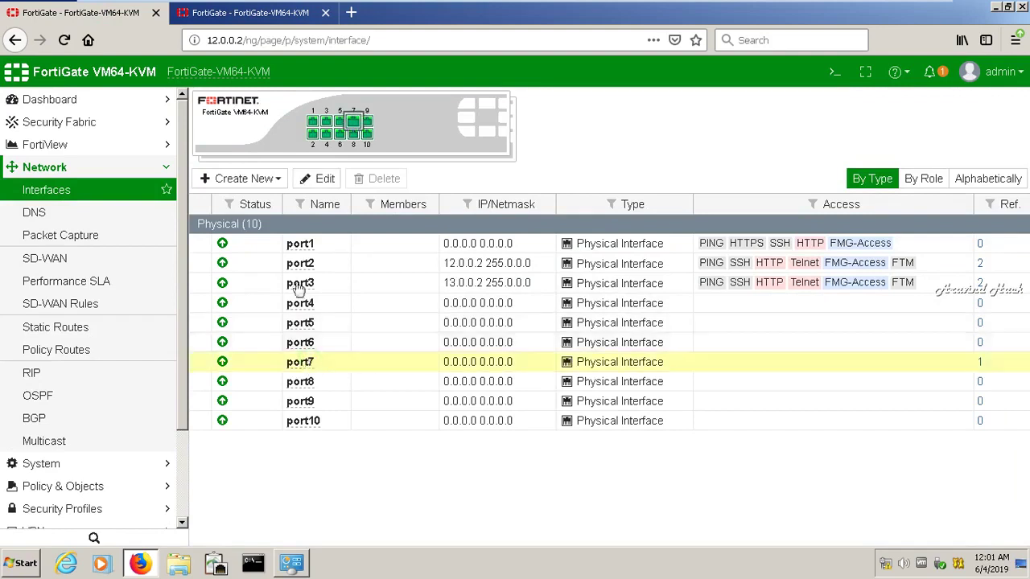
click(305, 191)
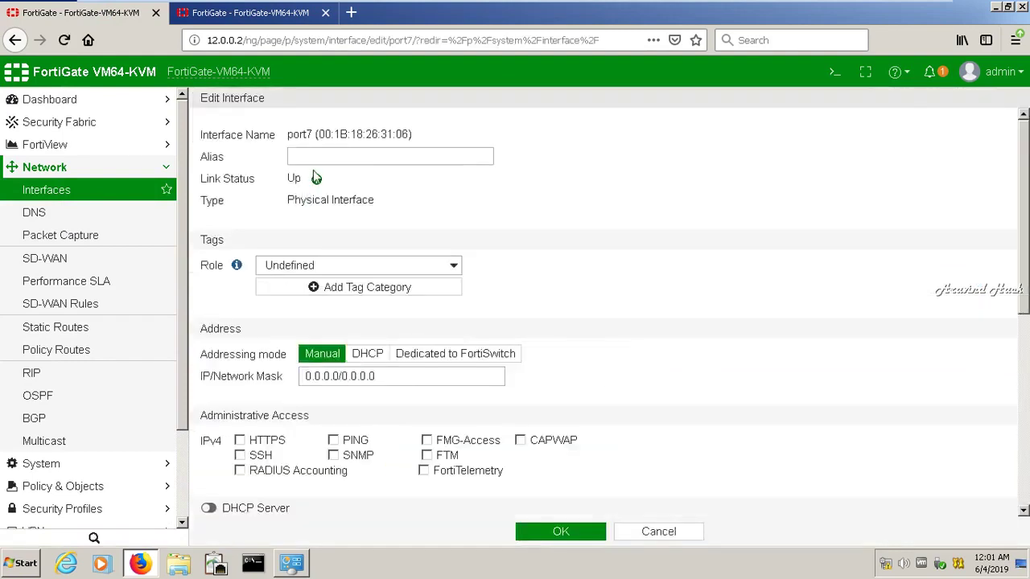
click(374, 378)
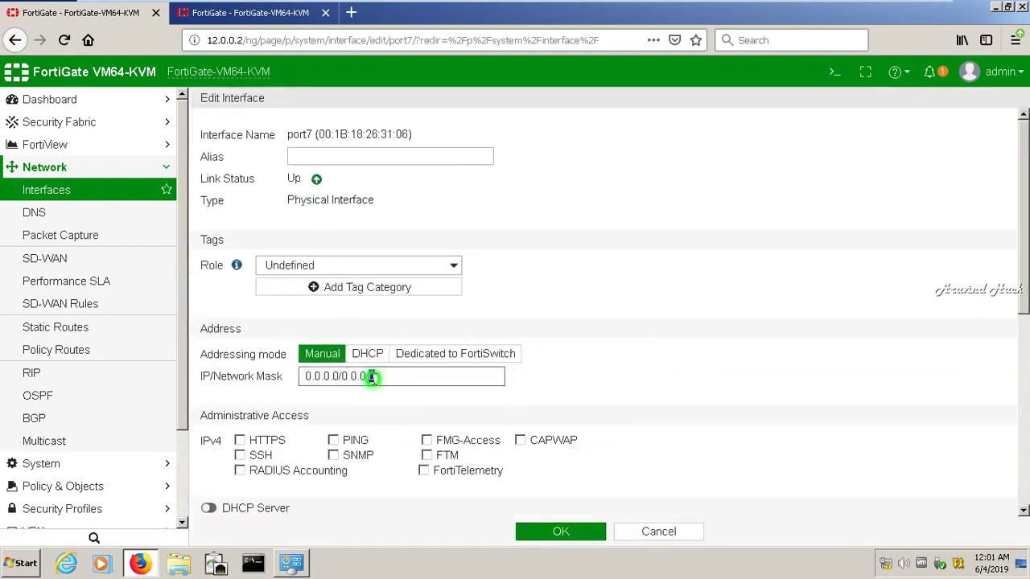
double_click(374, 379)
key(BackSpace)
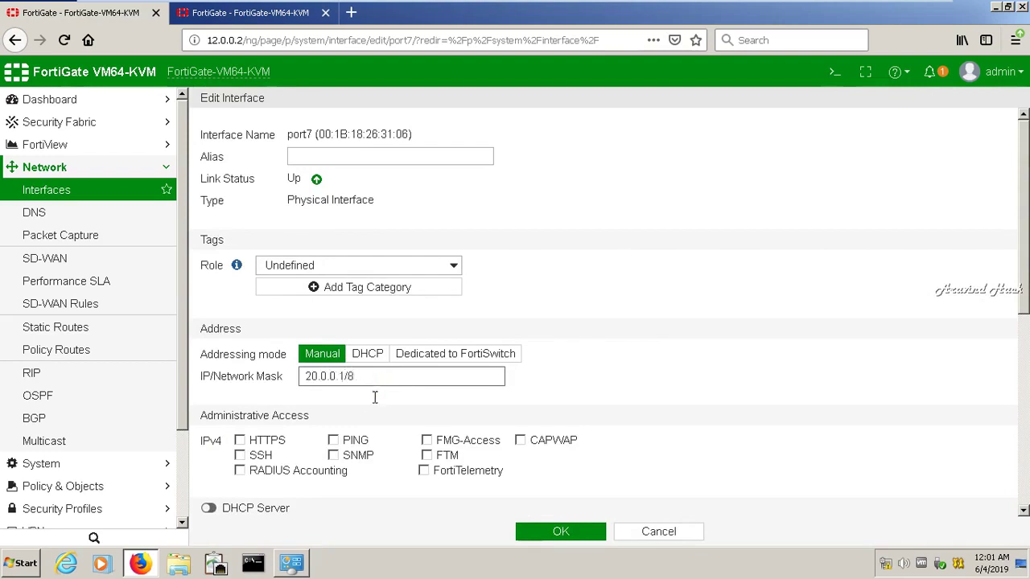
click(333, 440)
click(426, 457)
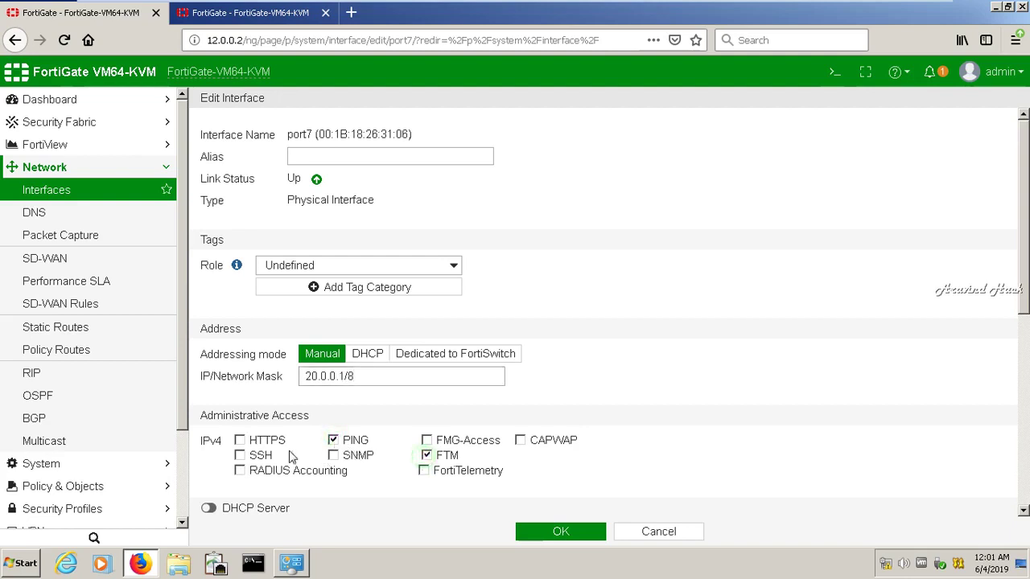
click(240, 441)
click(426, 440)
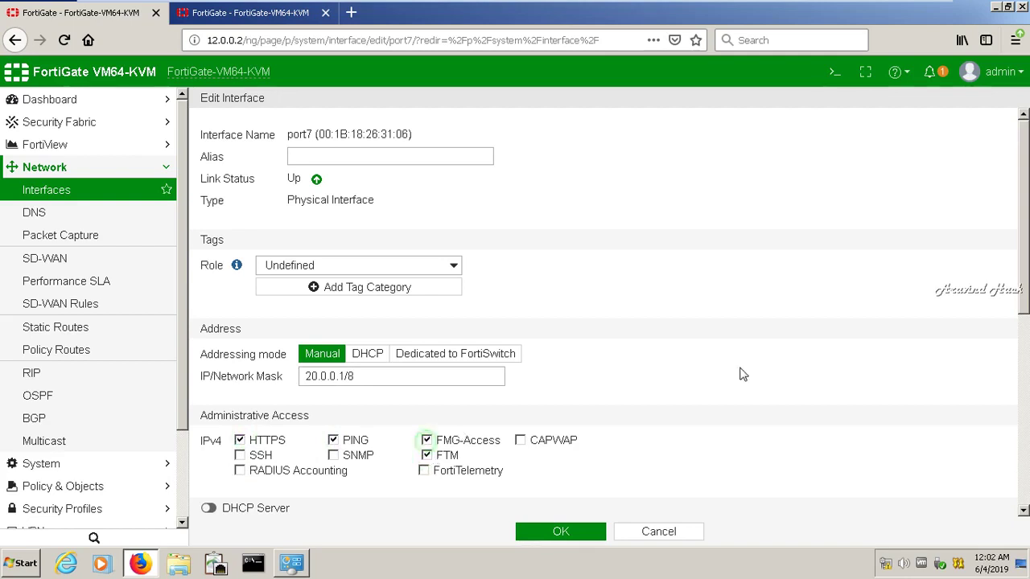
drag(1025, 278, 1023, 519)
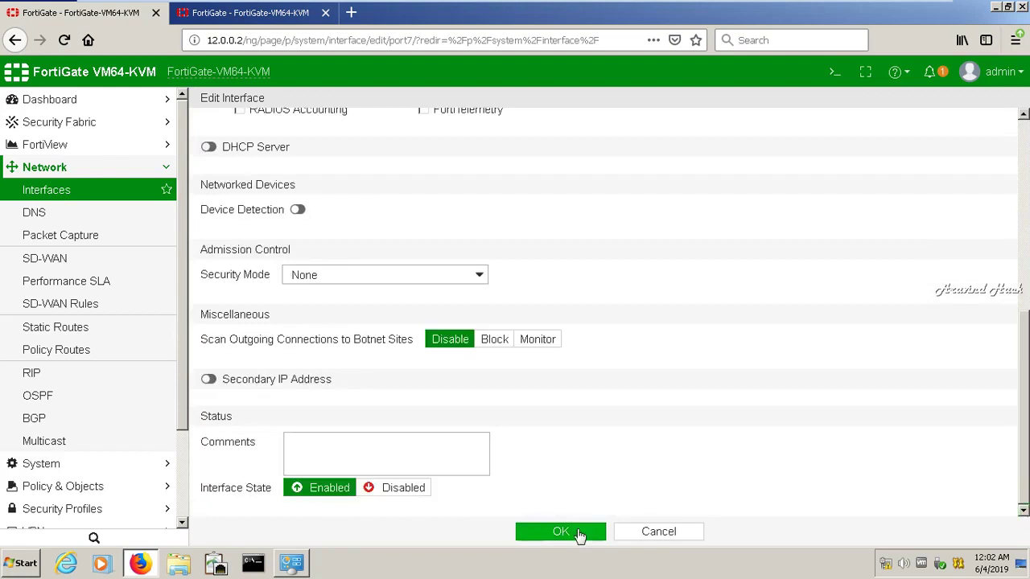
click(561, 532)
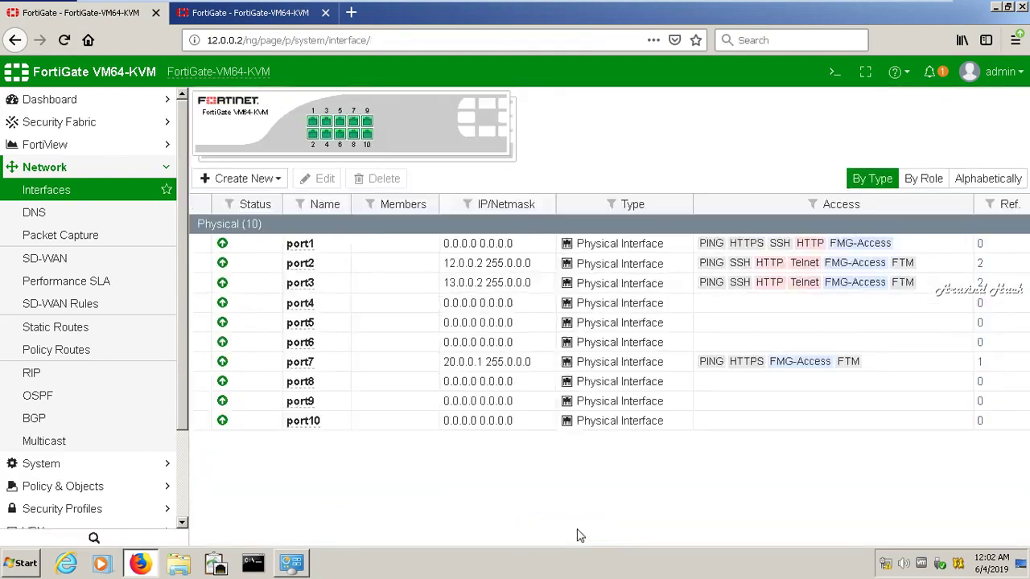
On the fortigate-1 console, run 'show system interface' and page through to port7 at 20.0.0.1
click(161, 170)
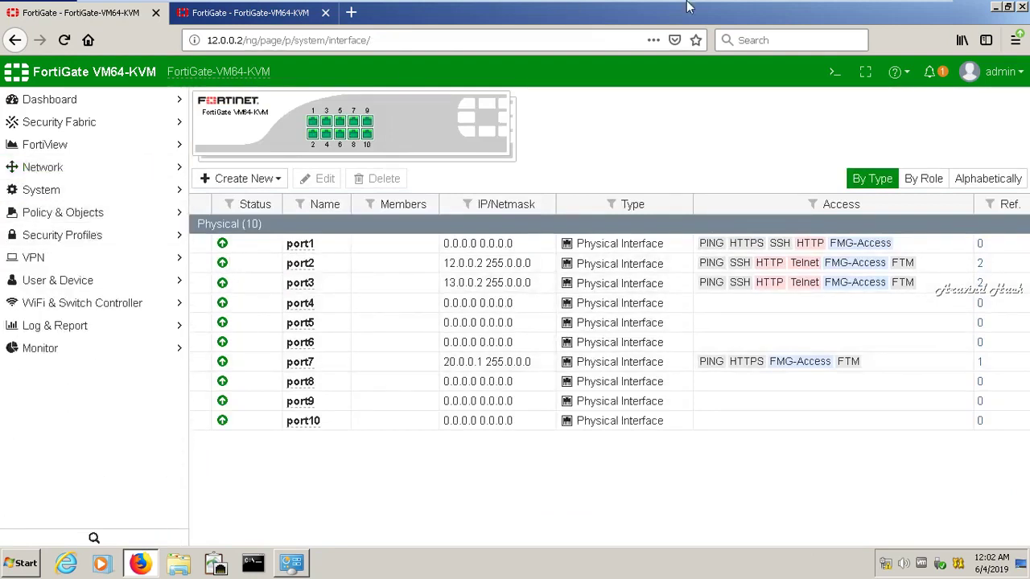
mouse_move(863, 8)
click(894, 11)
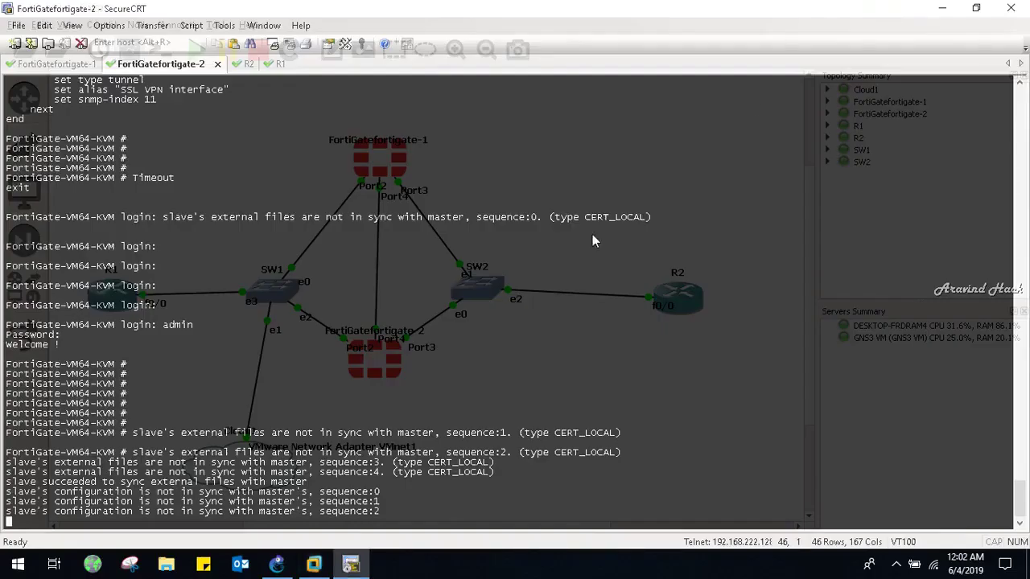
key(Return)
key(Return)
key(Return)
key(Return)
key(Return)
key(Return)
key(Return)
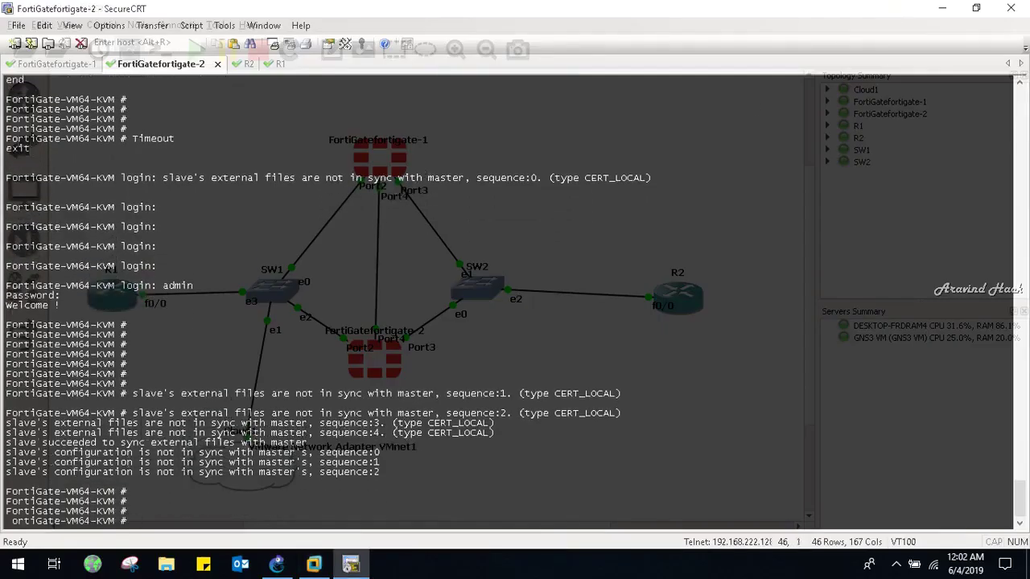
key(ctrl+Tab)
key(Return)
key(Return)
key(Return)
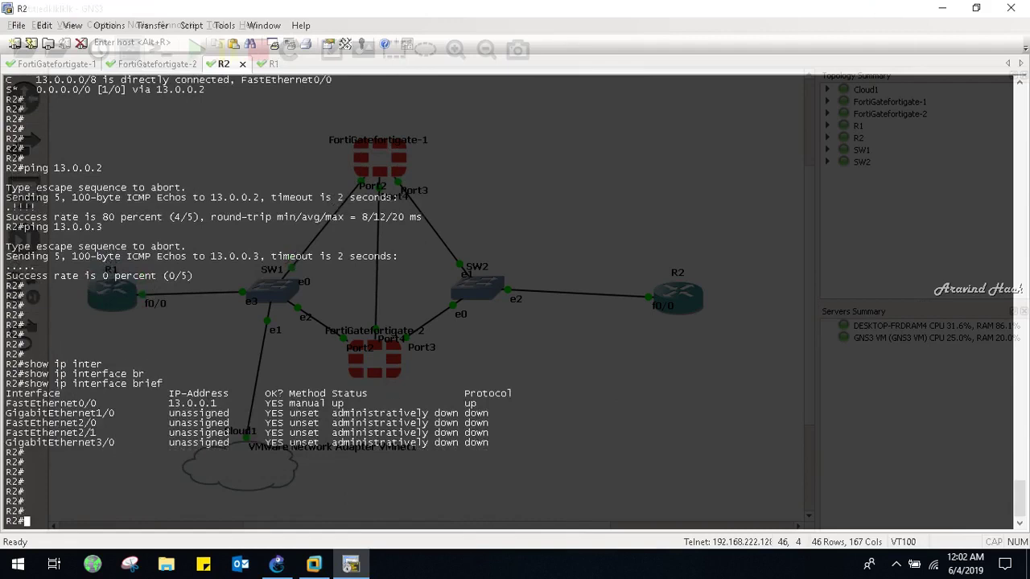
key(ctrl+Tab)
key(ctrl+Tab)
key(Return)
key(Return)
key(Return)
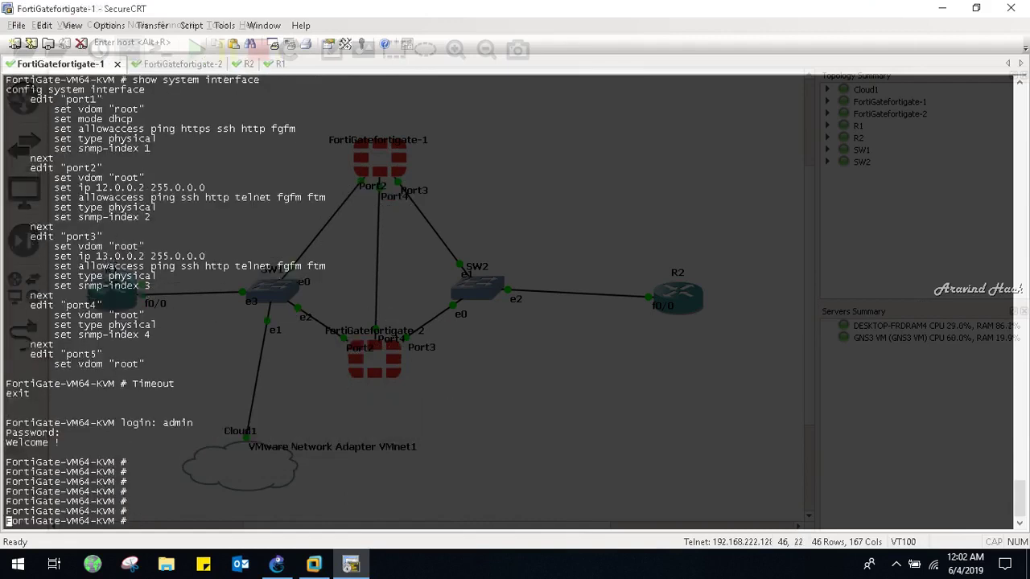
text(show syste)
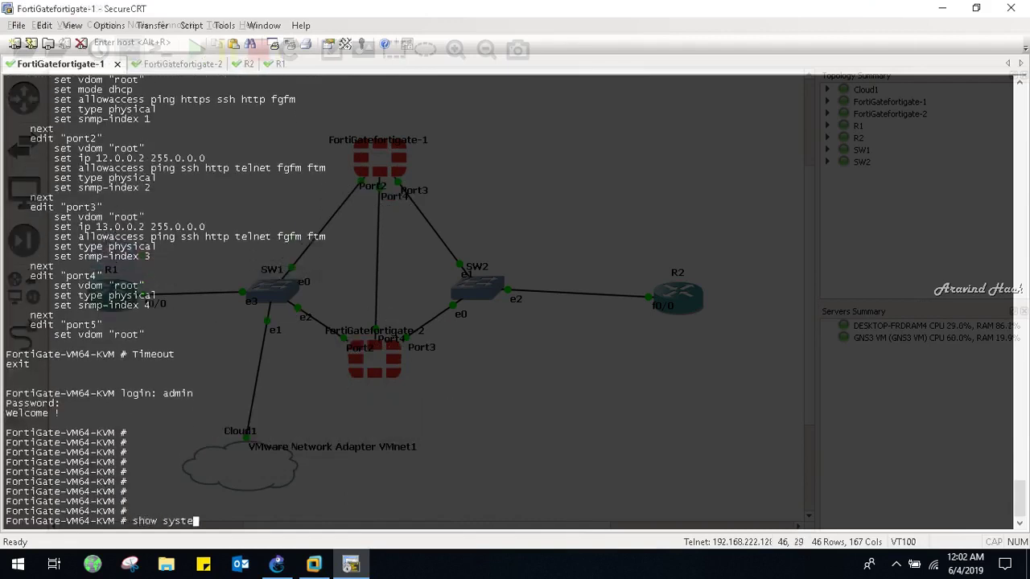
text(m interface)
key(Return)
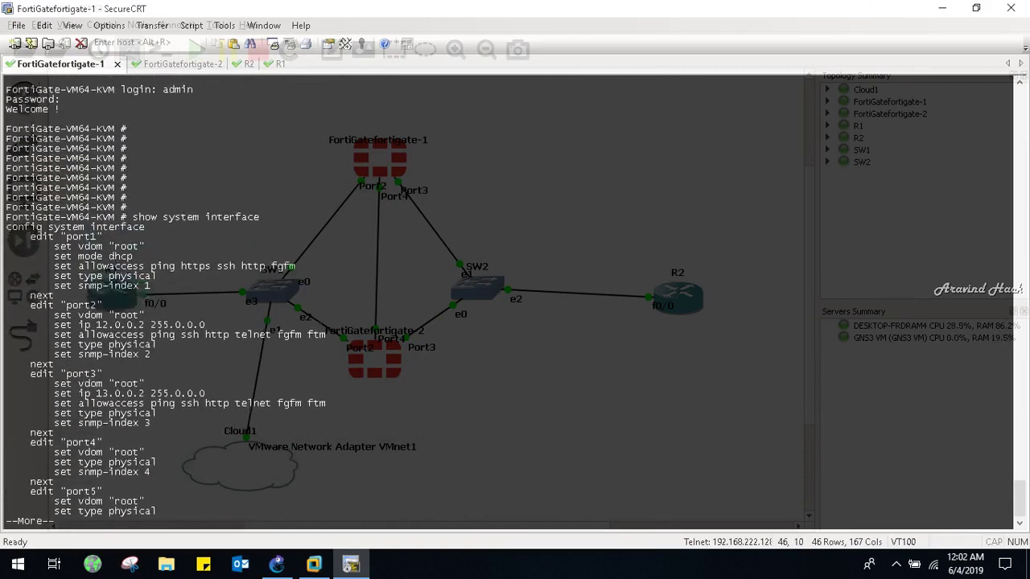
key(Return)
key(Return)
key(Return)
key(Return)
key(Return)
key(Return)
key(Return)
key(Return)
key(Return)
key(Return)
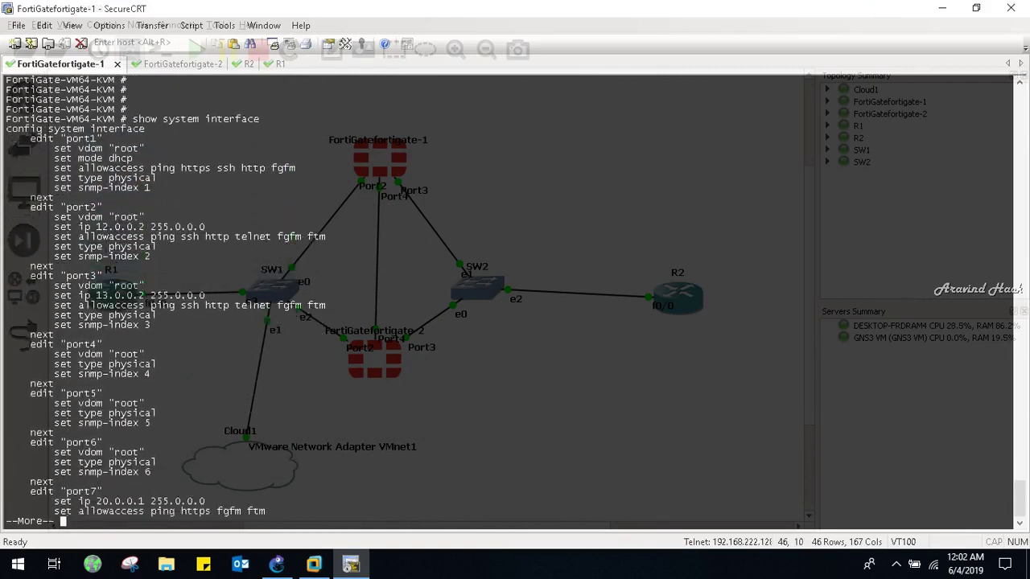
key(Return)
key(Return)
key(Return)
key(Return)
key(Return)
key(Return)
key(Return)
key(Return)
key(Return)
key(Return)
key(Return)
key(Return)
key(Return)
key(Return)
key(Return)
key(Return)
Run 'show system interface' on fortigate-2 and page through, confirming port7 has no address
key(ctrl+Tab)
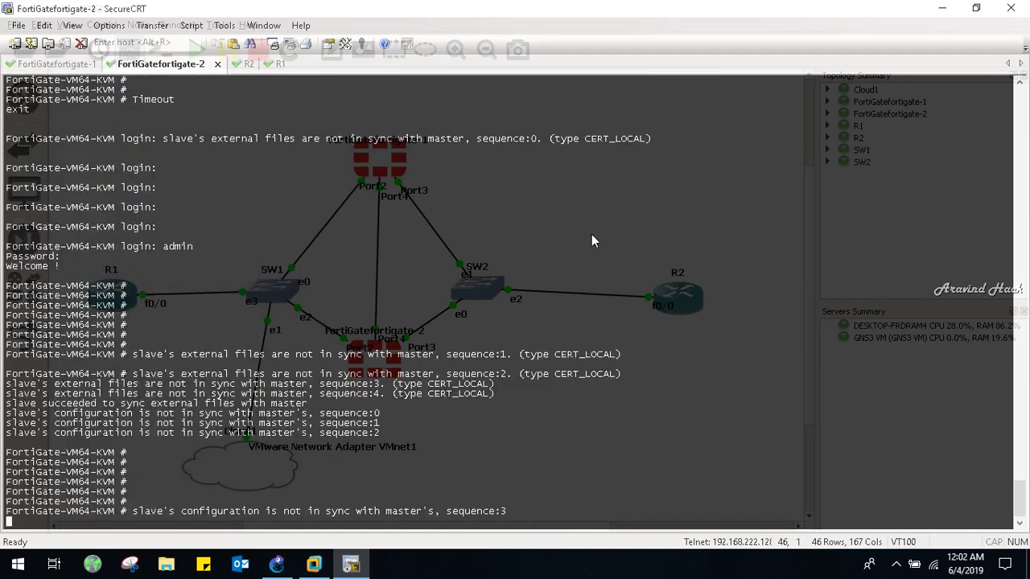
key(Return)
key(Return)
key(Return)
text(show s)
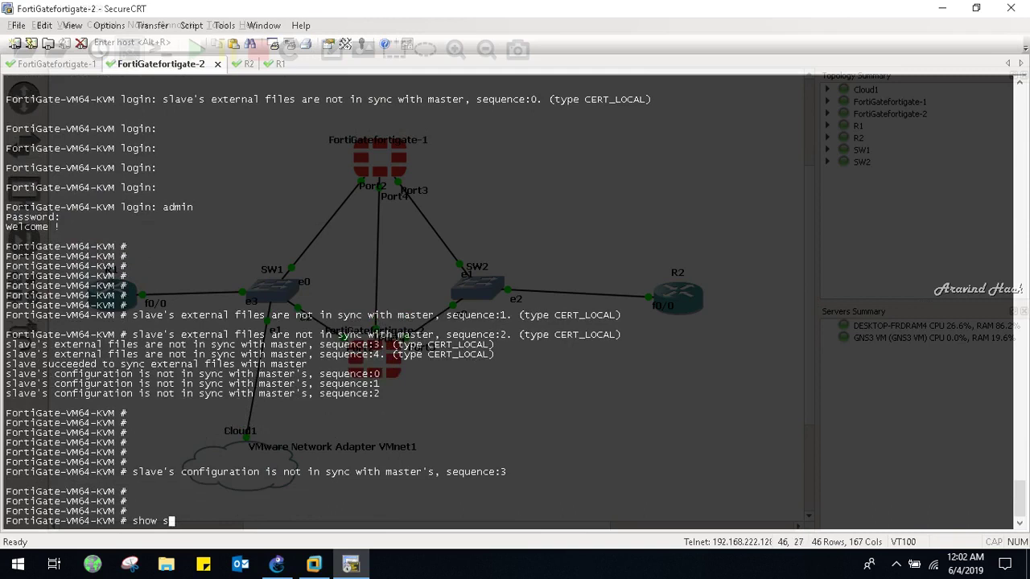
text(ystem interface)
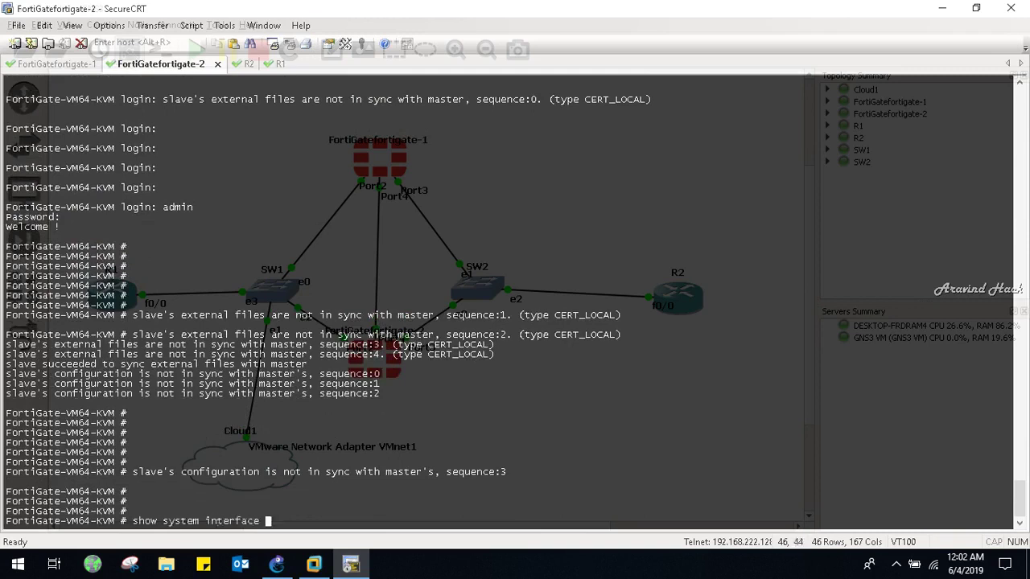
key(Return)
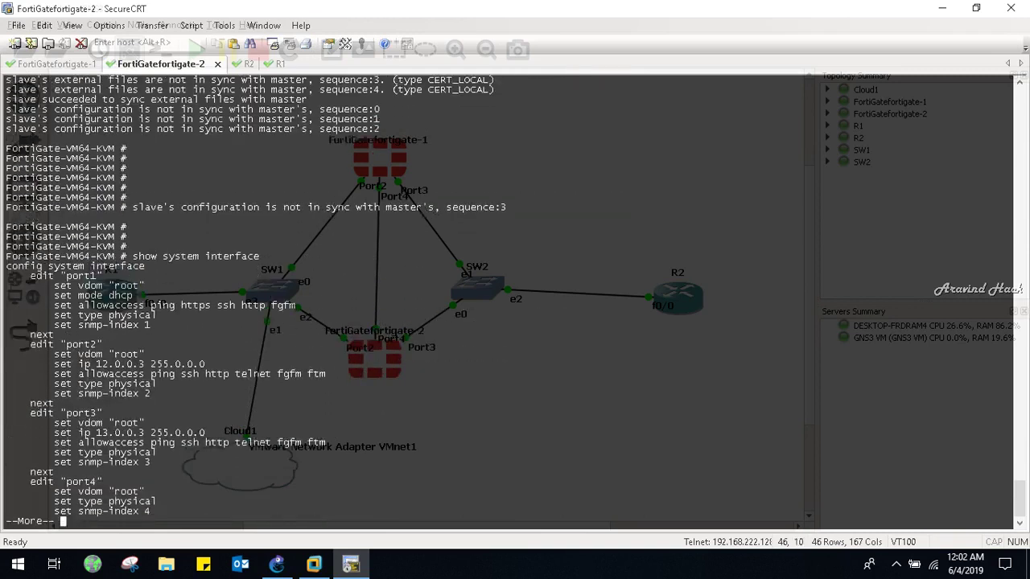
key(Return)
key(Return)
key(Return)
key(Return)
key(Return)
key(Return)
key(Return)
key(Return)
key(Return)
key(Return)
key(Return)
key(Return)
key(Return)
key(Return)
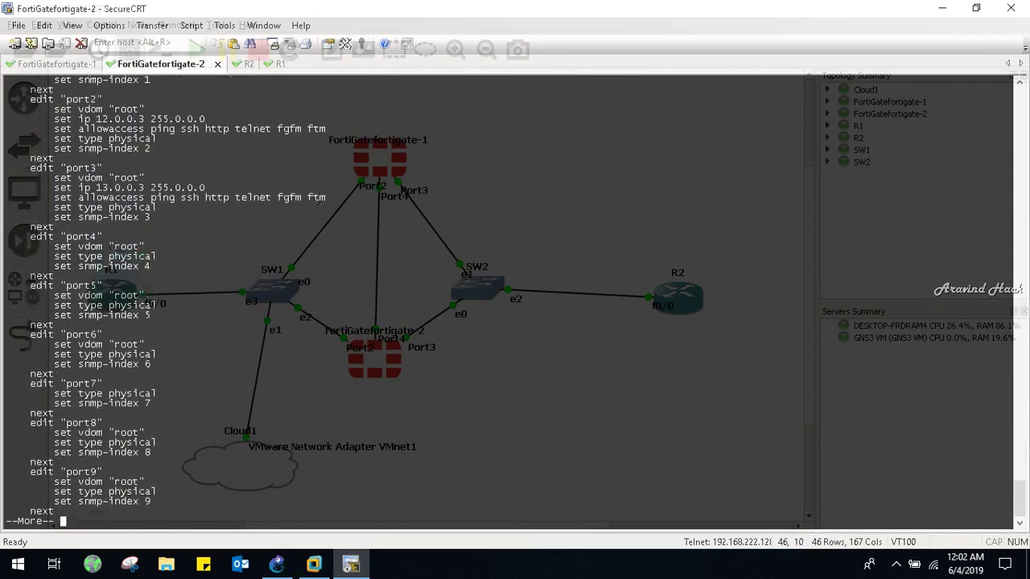
key(Return)
key(Return)
key(Return)
key(Return)
key(Return)
key(Return)
key(Return)
key(Return)
key(Return)
key(Return)
key(Return)
key(Return)
key(Return)
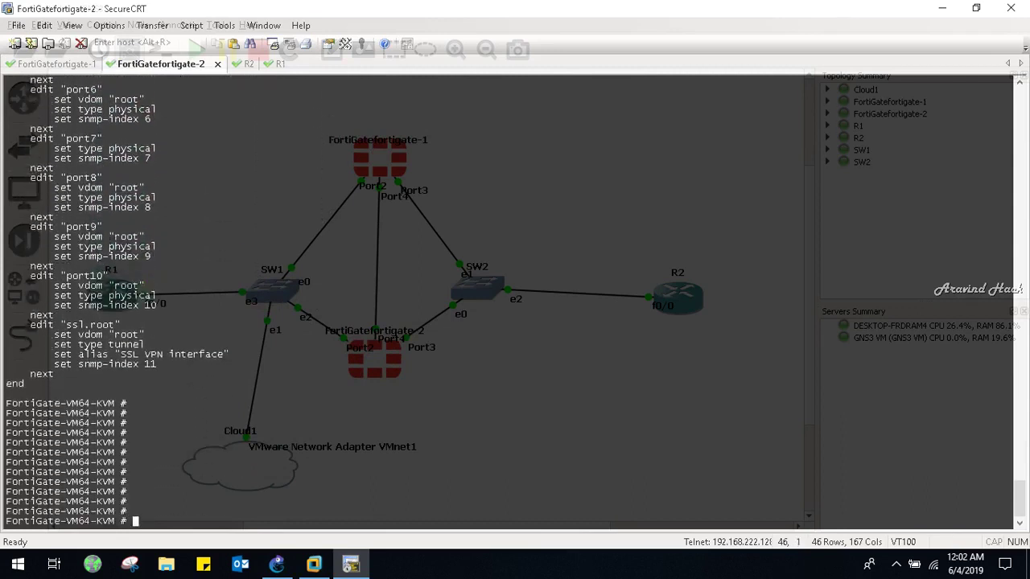
Reload the 12.0.0.3 HA monitor page, then return to the 12.0.0.2 Interfaces list
mouse_move(313, 563)
click(381, 432)
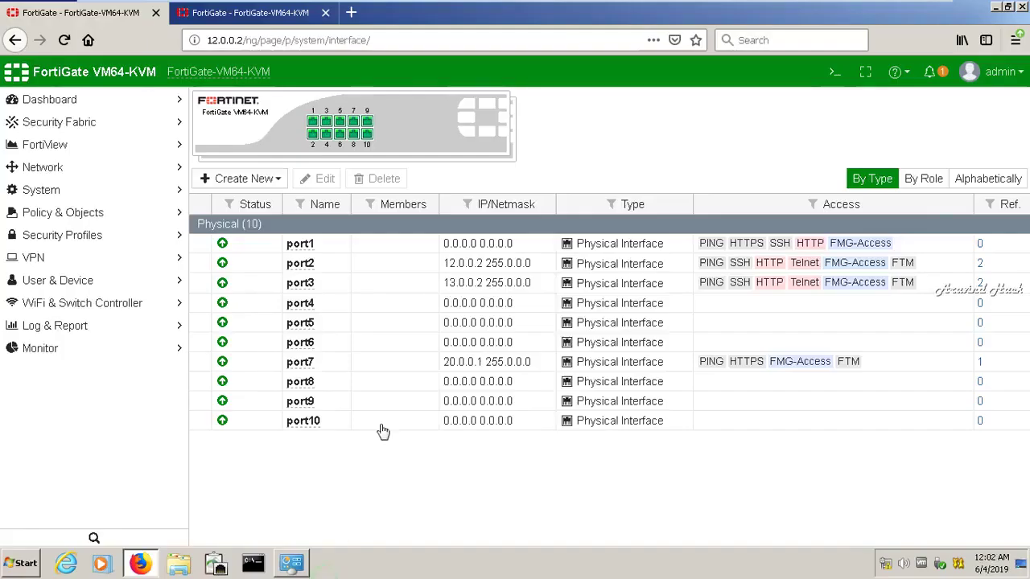
click(251, 18)
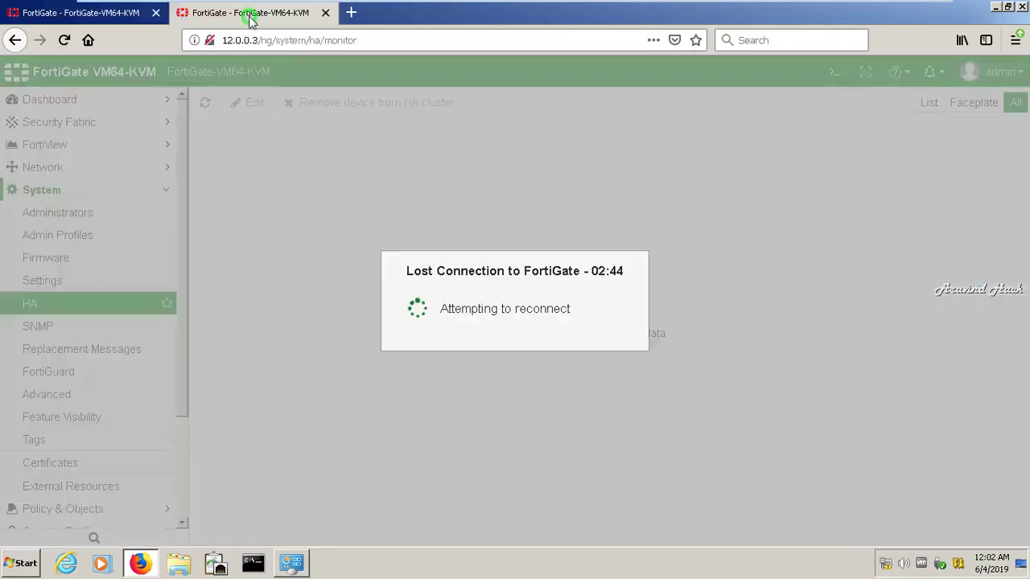
click(234, 40)
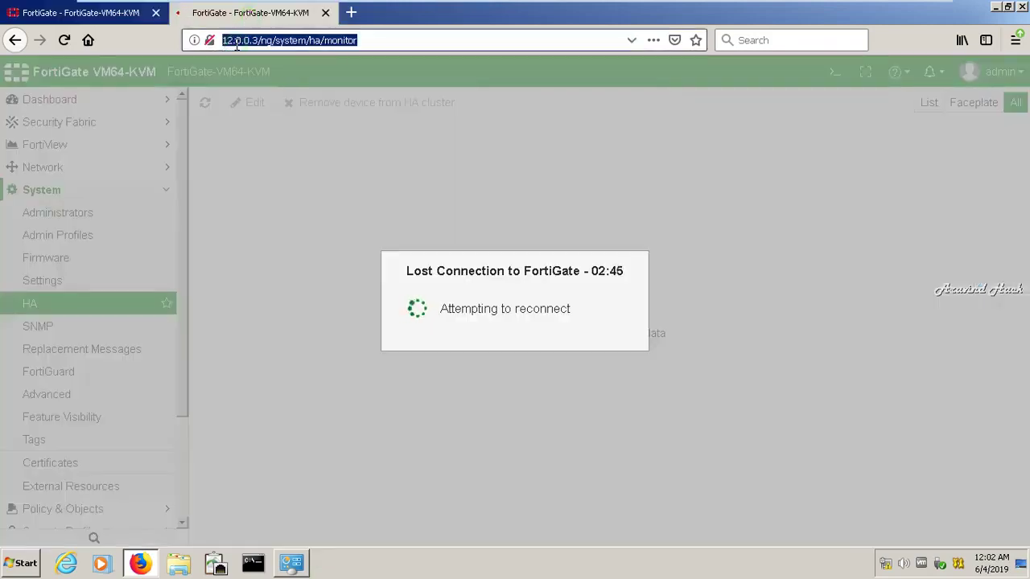
key(Return)
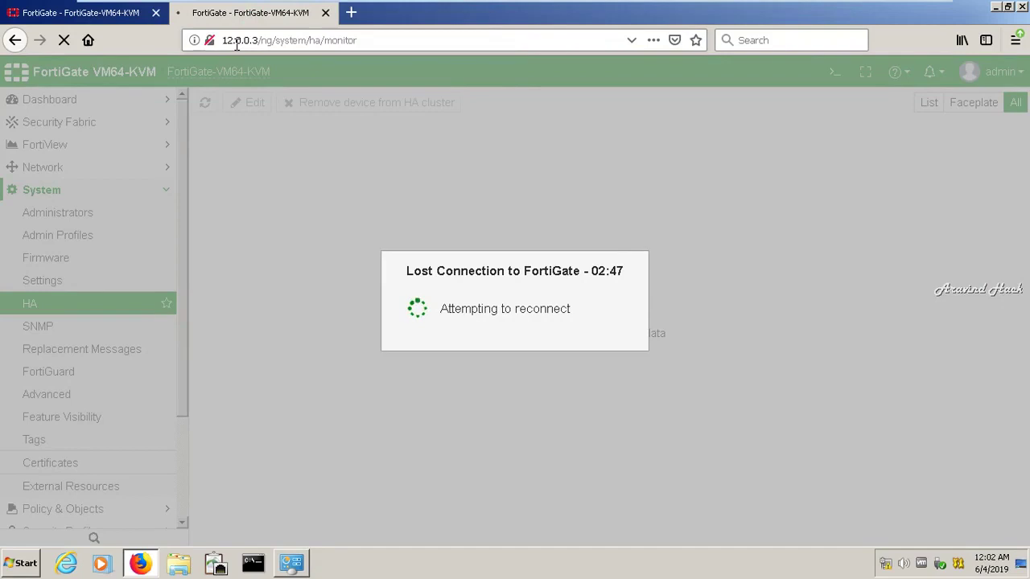
click(112, 12)
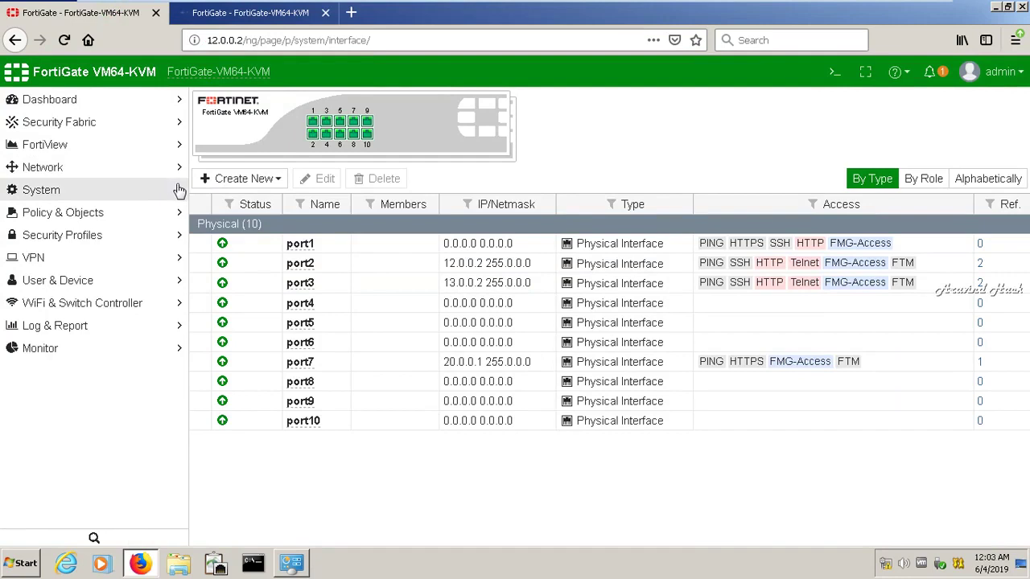
Open System > HA on 12.0.0.2 and refresh, showing Master priority 128 and unsynchronized Slave priority 10
click(178, 188)
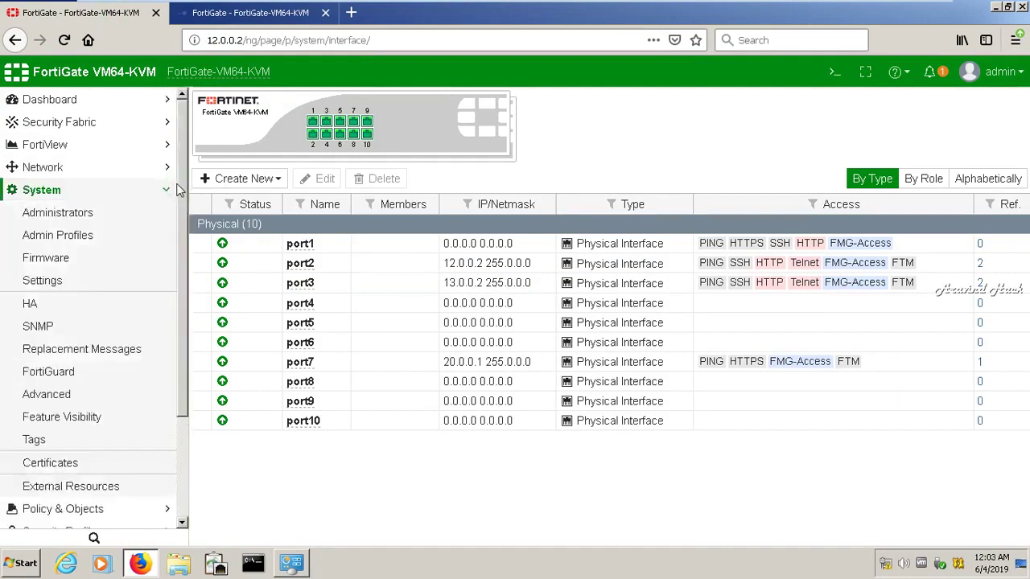
click(33, 306)
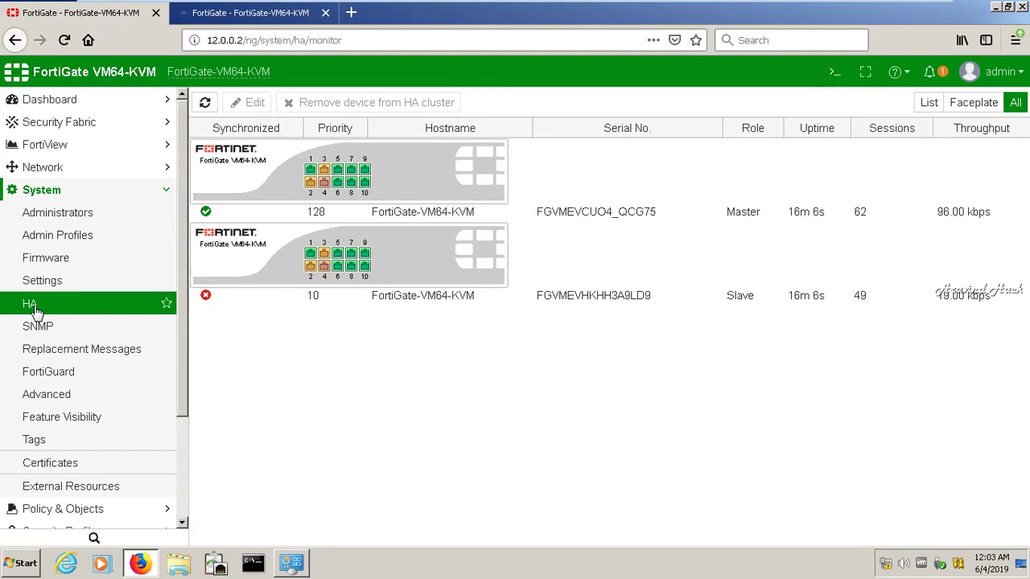
mouse_move(313, 185)
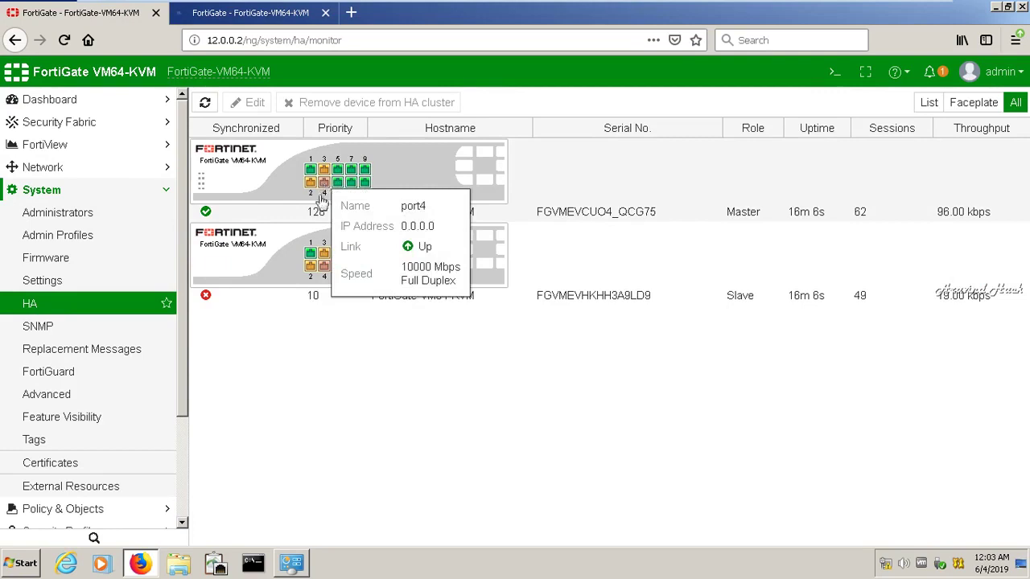
mouse_move(323, 259)
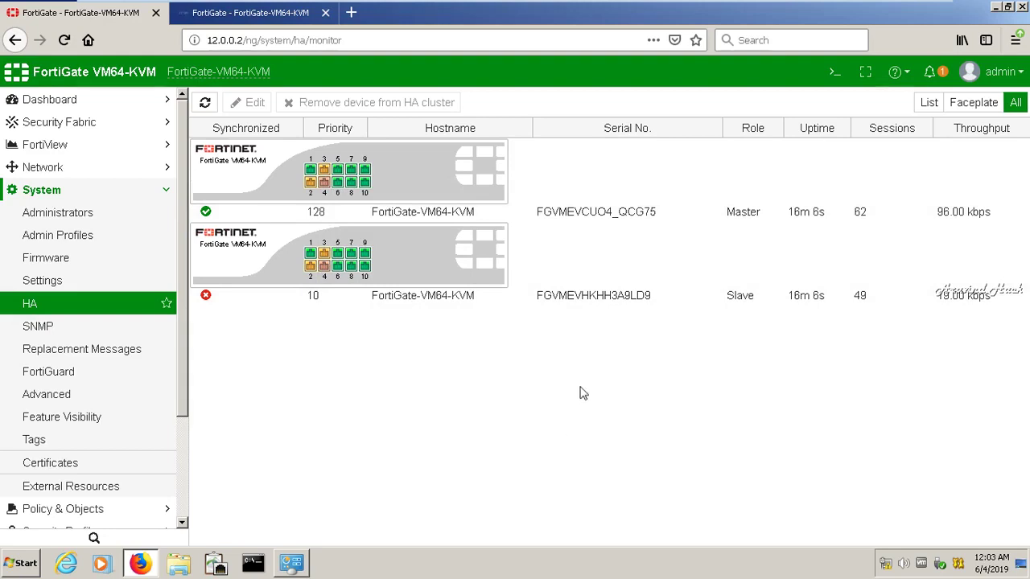
click(64, 40)
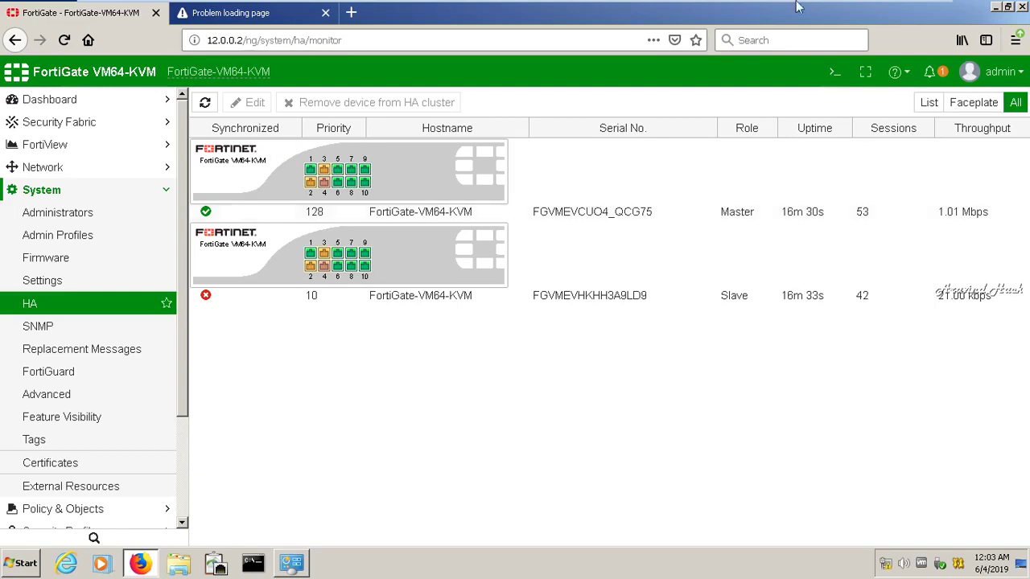
Log in as admin on FortiGate-2's console and run 'show system ha' (group apple, priority 10)
mouse_move(598, 6)
click(895, 10)
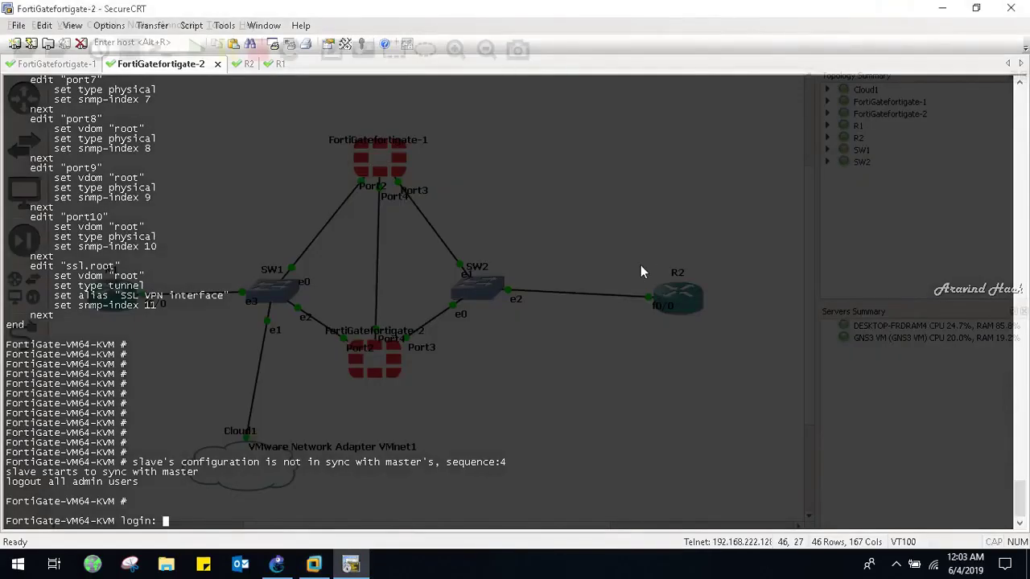
text(a)
key(BackSpace)
key(Return)
key(Return)
key(Return)
key(Return)
text(admin)
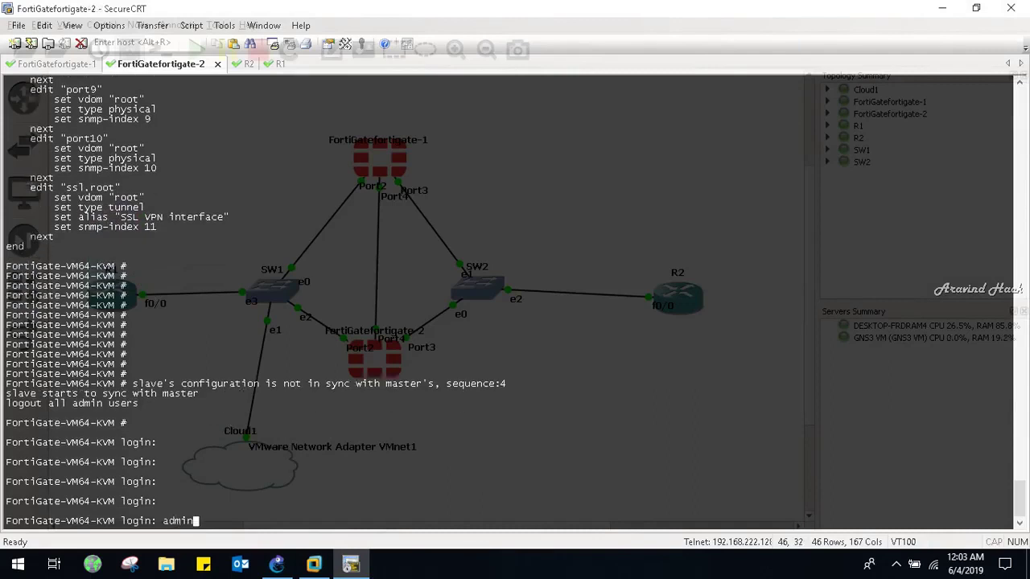
key(Return)
key(Return)
key(Return)
text(show system )
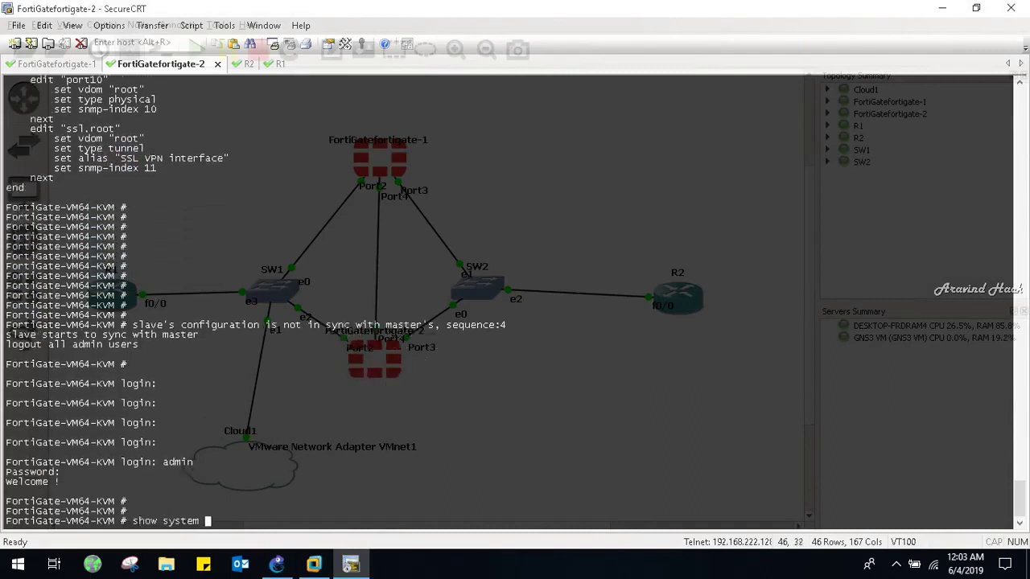
text(ha)
key(Return)
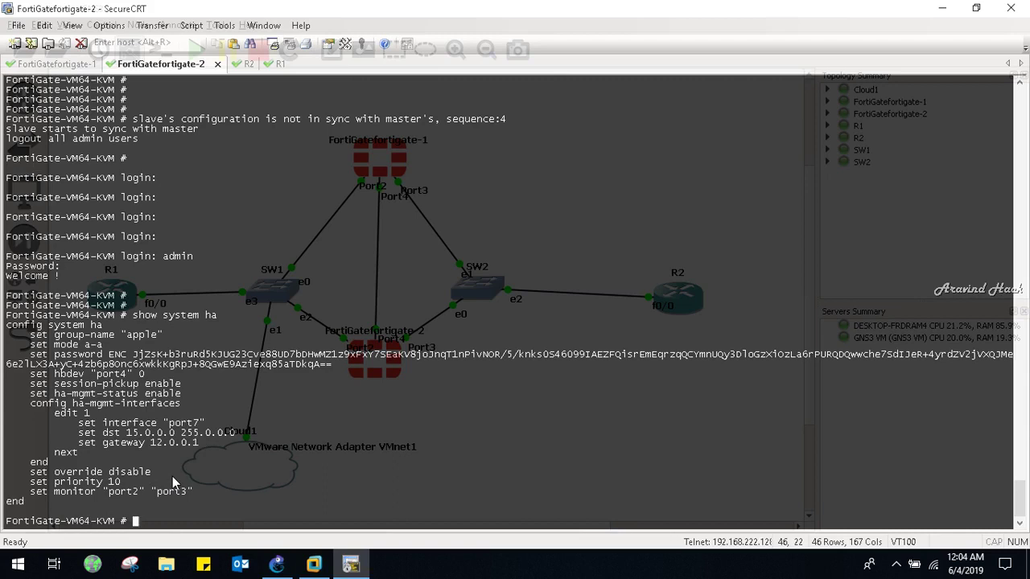
key(ctrl+Tab)
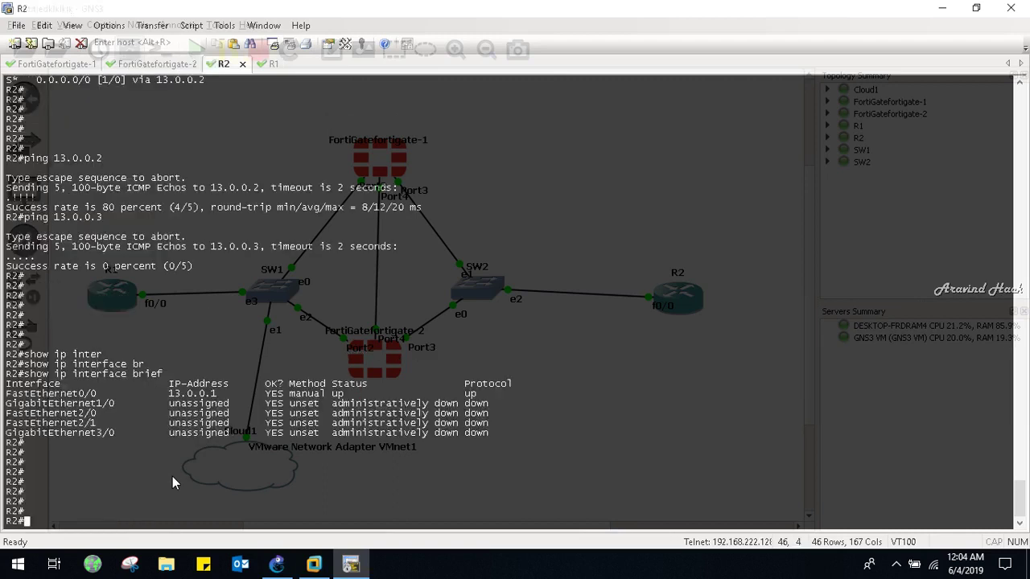
Run 'show system ha' on the fortigate-1 console to display its HA configuration
key(ctrl+Tab)
key(ctrl+Tab)
key(Return)
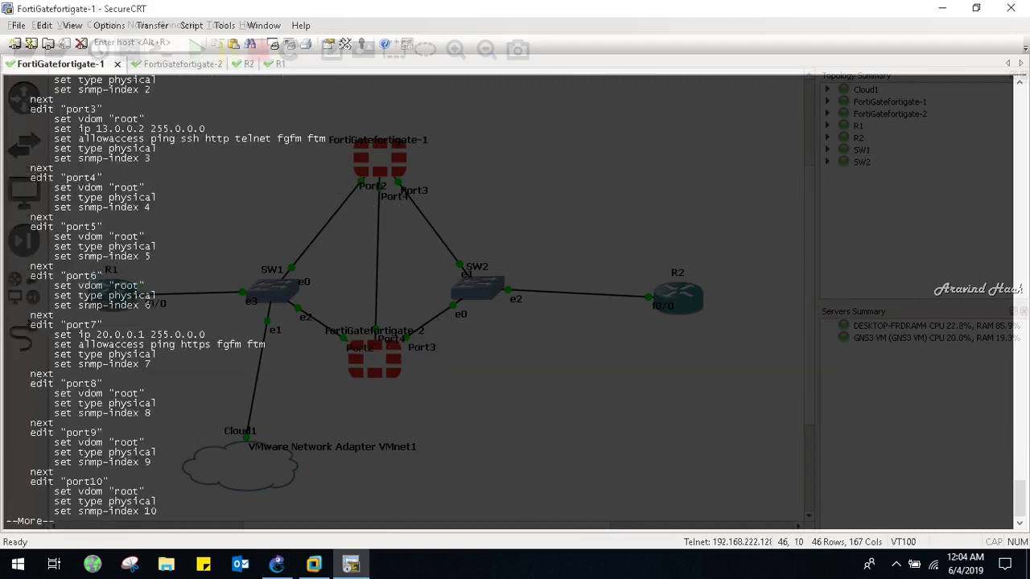
text(qshow y)
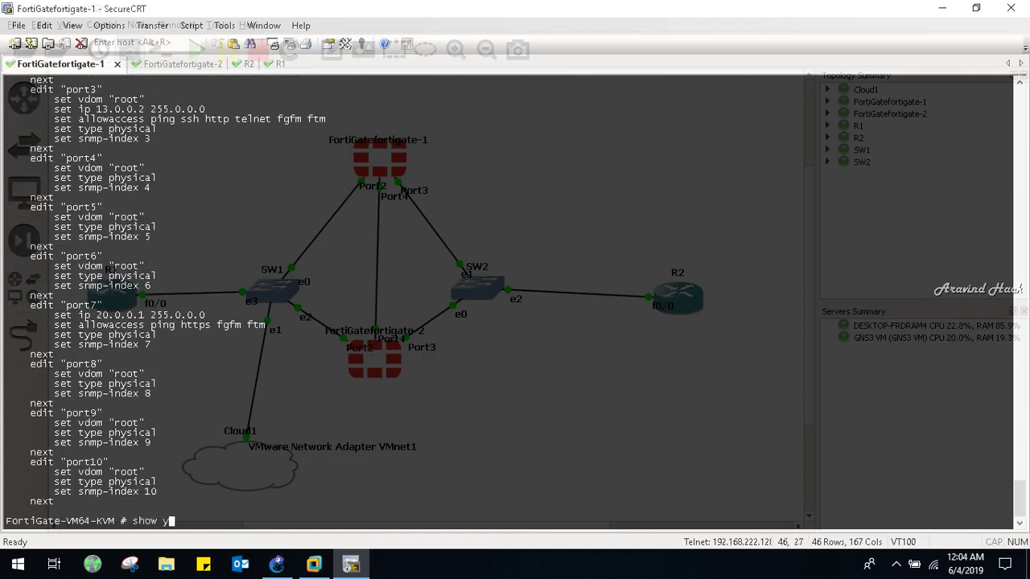
key(BackSpace)
text(system ha)
key(Return)
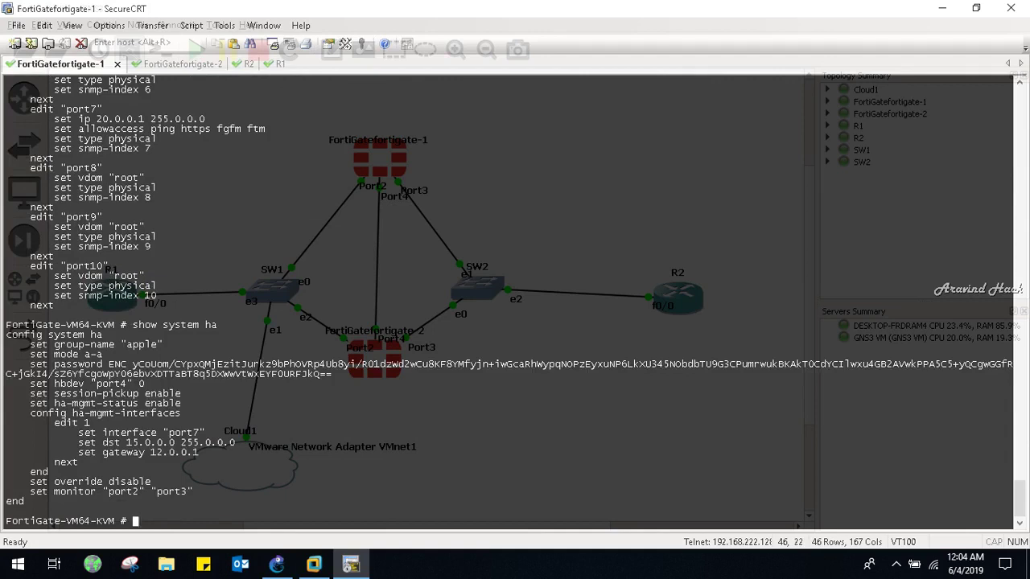
Run 'show system ha-monitor' on fortigate-1, which returns an empty configuration
key(Up)
key(BackSpace)
key(question)
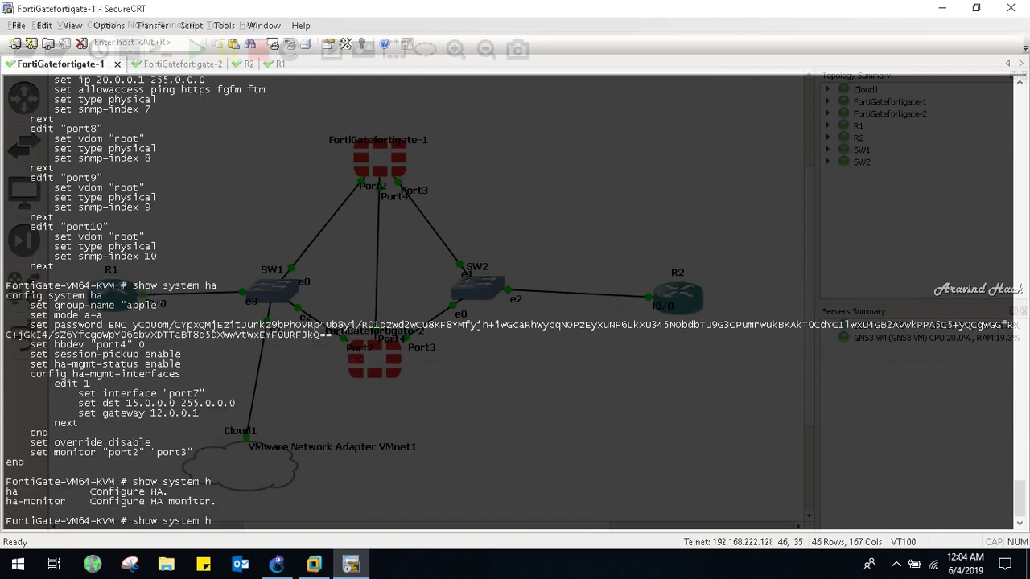
text(a)
key(Tab)
key(Return)
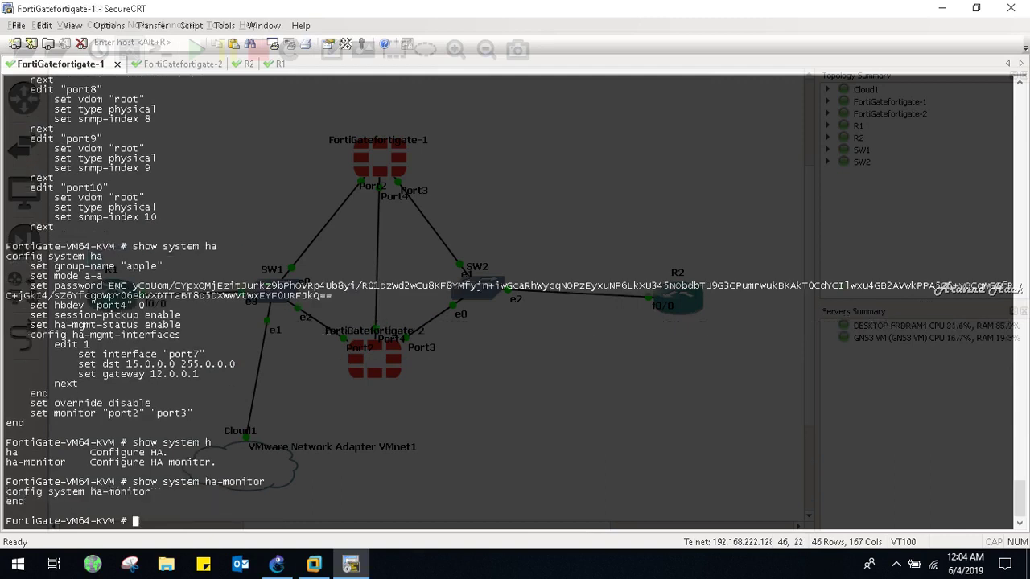
Enter 'config system ha-monitor' and view the current settings with get
text(config system )
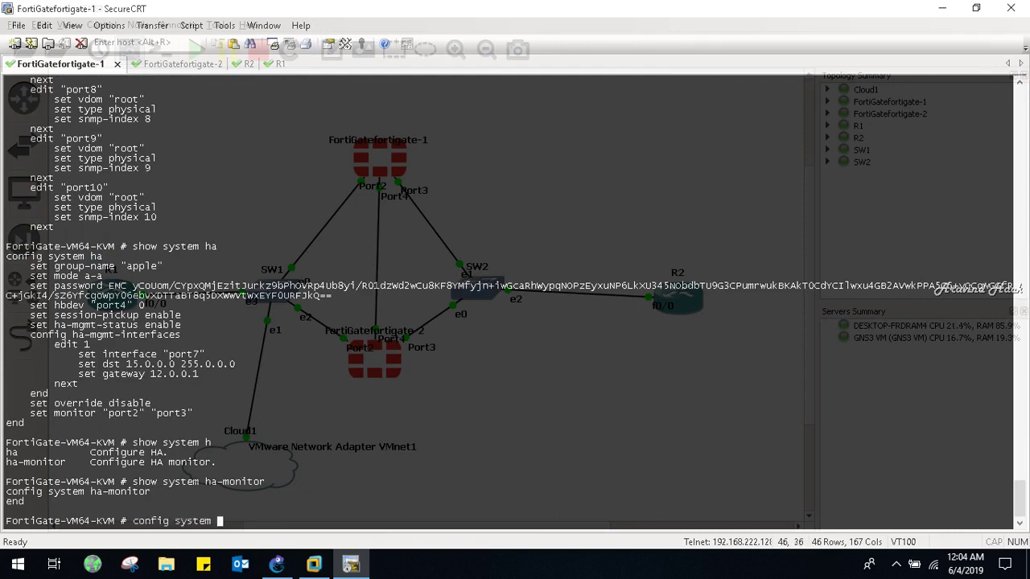
text(ha-monitor)
key(Return)
key(Return)
key(Return)
key(Return)
key(Return)
key(Return)
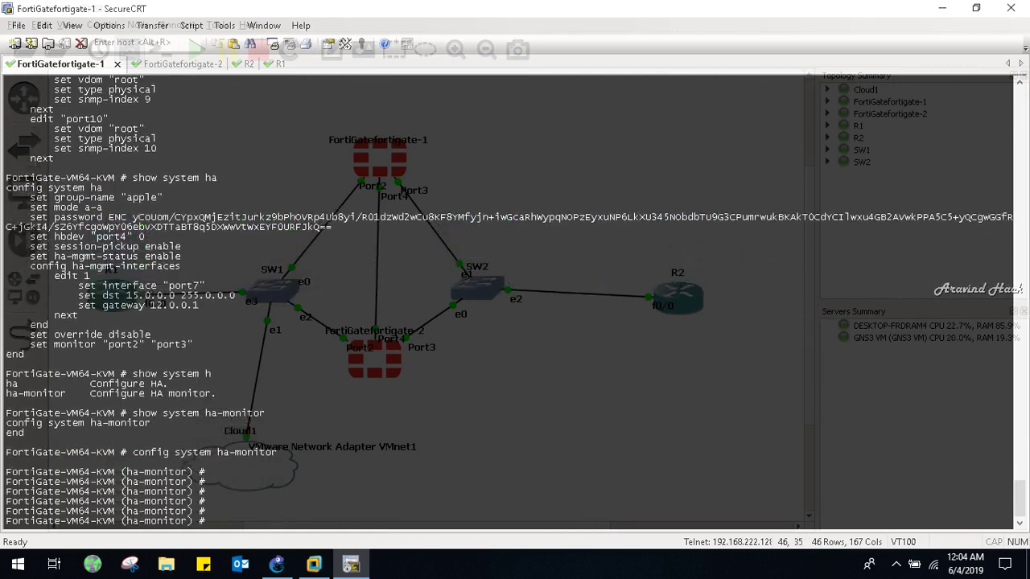
key(question)
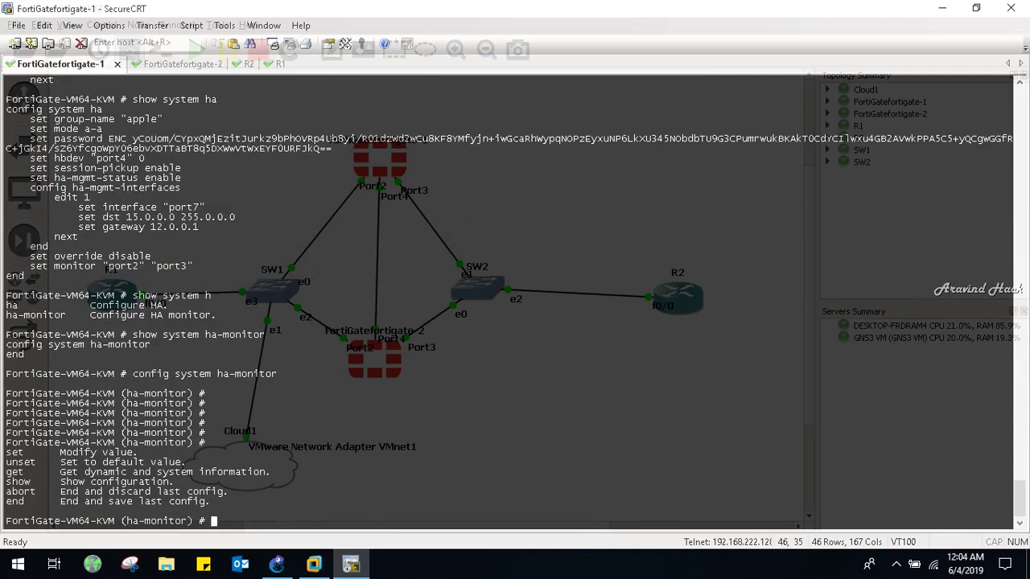
text(get)
key(question)
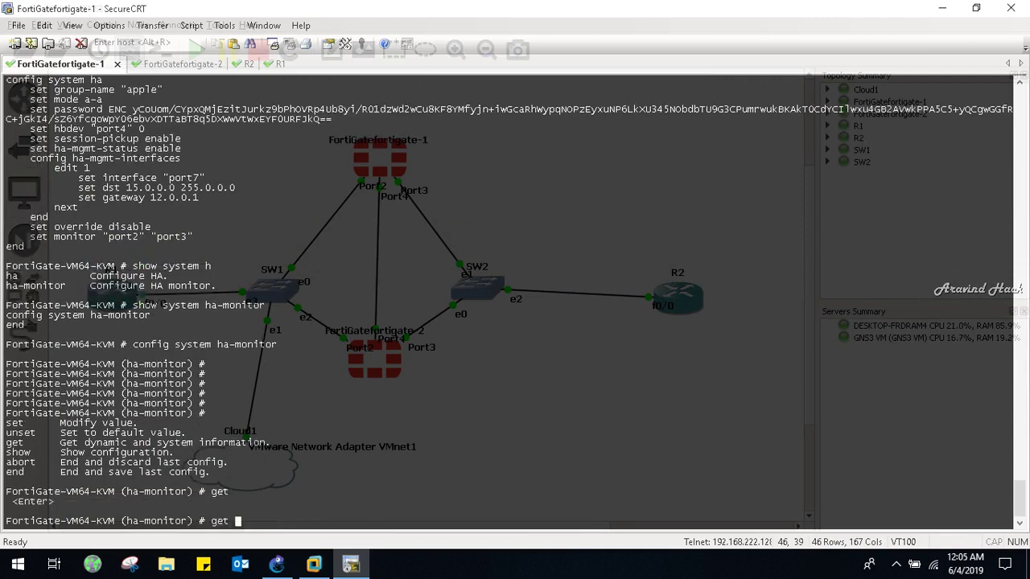
key(Return)
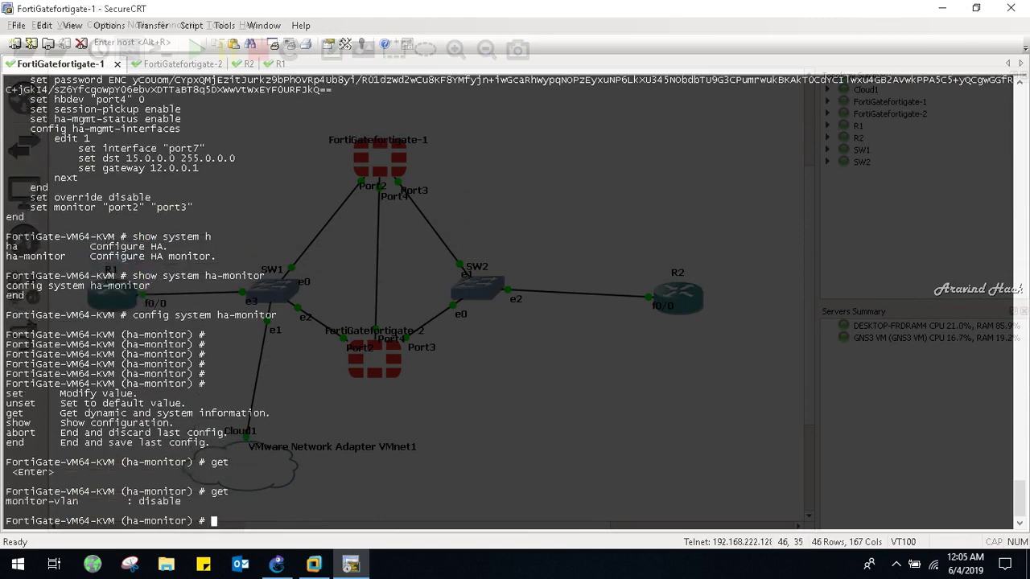
Set monitor-vlan to enable in the ha-monitor configuration
key(question)
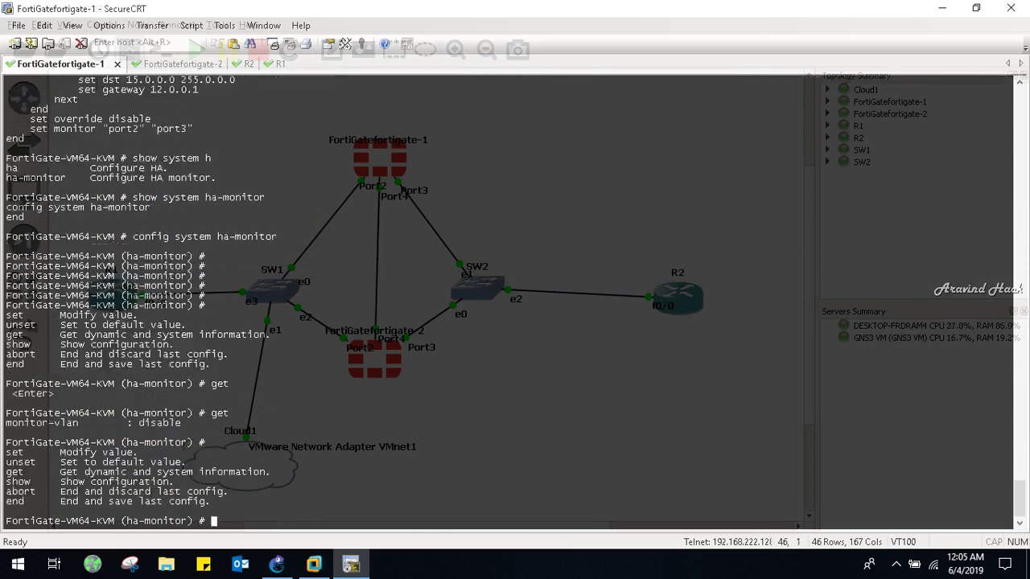
text(set)
text( /)
key(BackSpace)
key(question)
key(Tab)
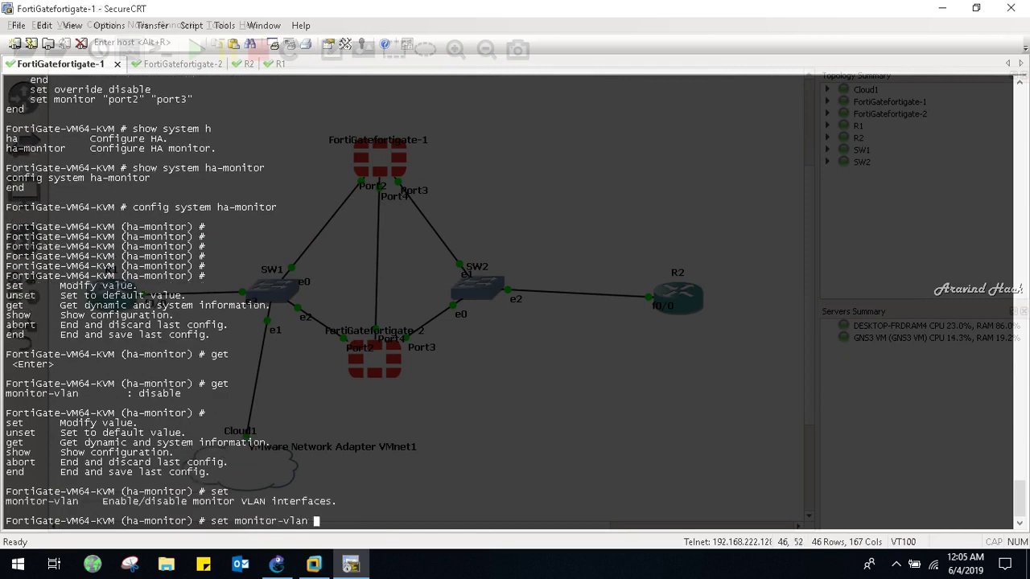
key(question)
text(e)
key(Tab)
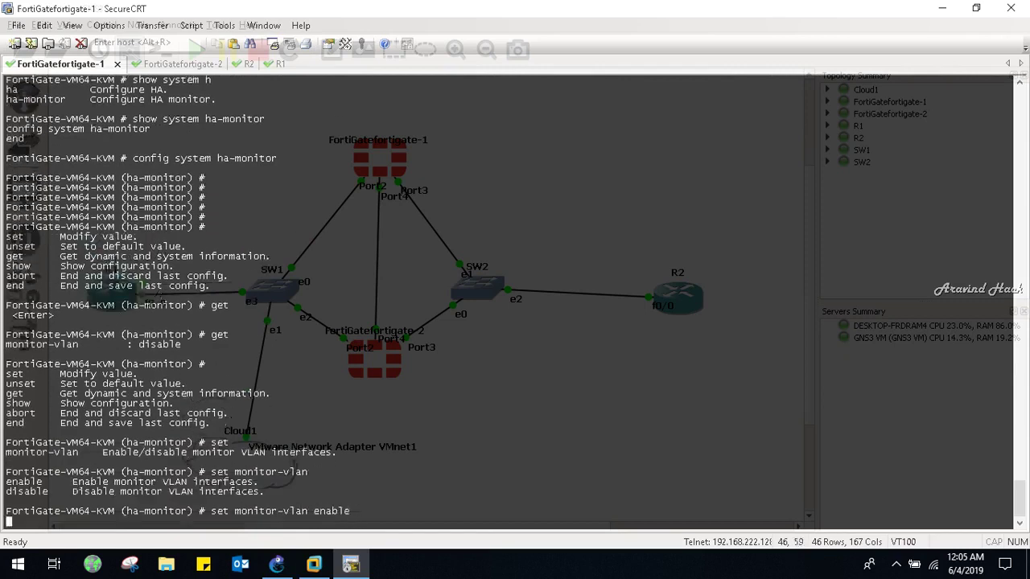
key(question)
key(Return)
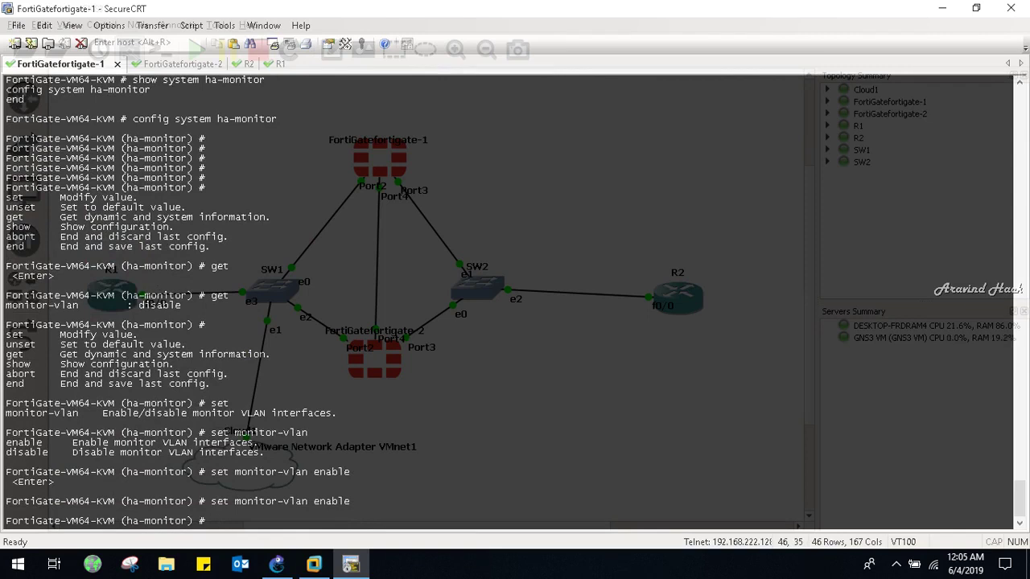
key(Return)
key(Return)
Run 'show full-configuration' to confirm monitor-vlan enable, vlan-hb-interval 5 and vlan-hb-lost-threshold 3
key(question)
text(se)
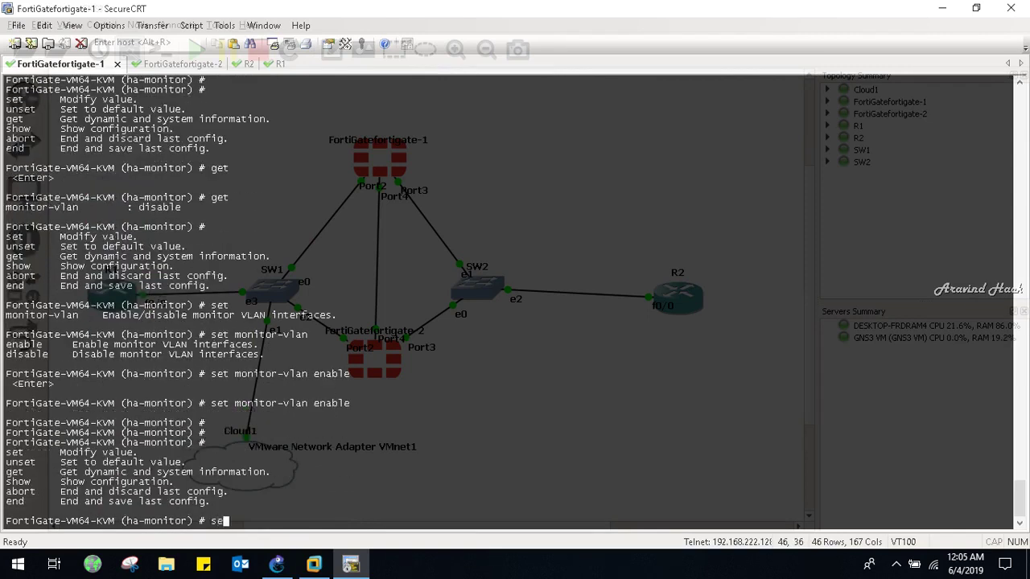
key(BackSpace)
key(BackSpace)
text(show o)
key(BackSpace)
key(question)
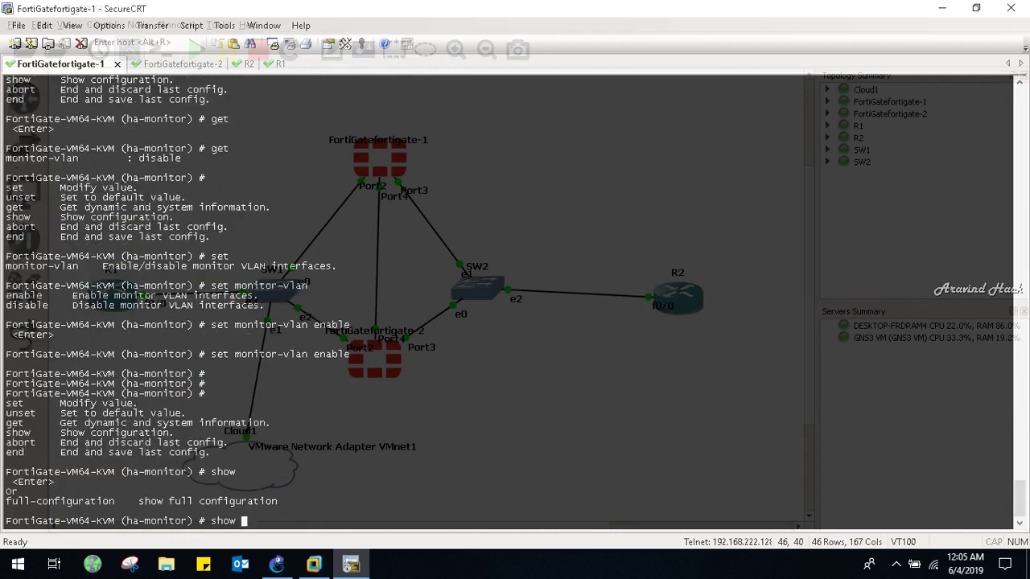
text(f)
key(Tab)
key(Return)
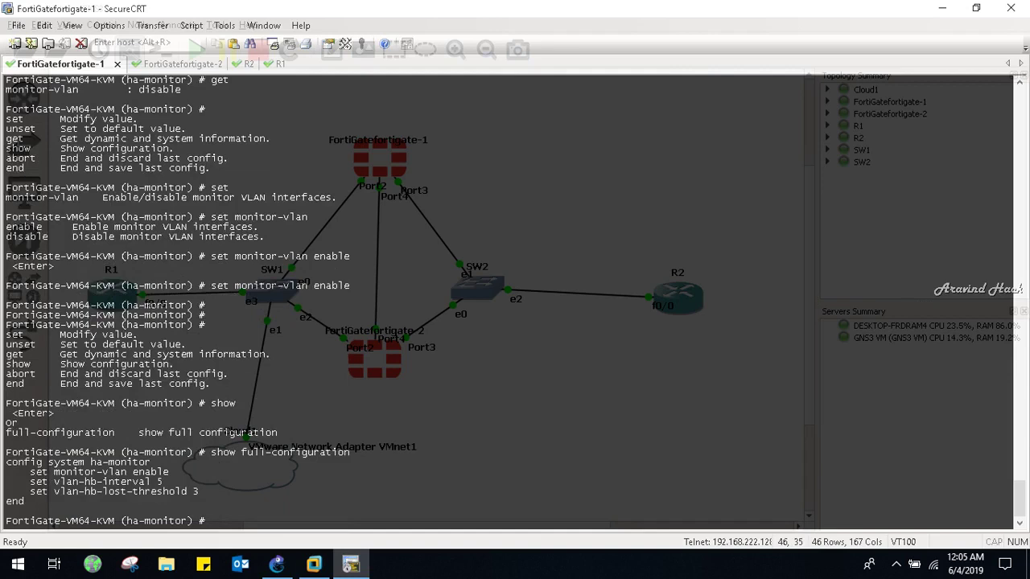
key(Return)
key(Return)
key(Return)
key(Return)
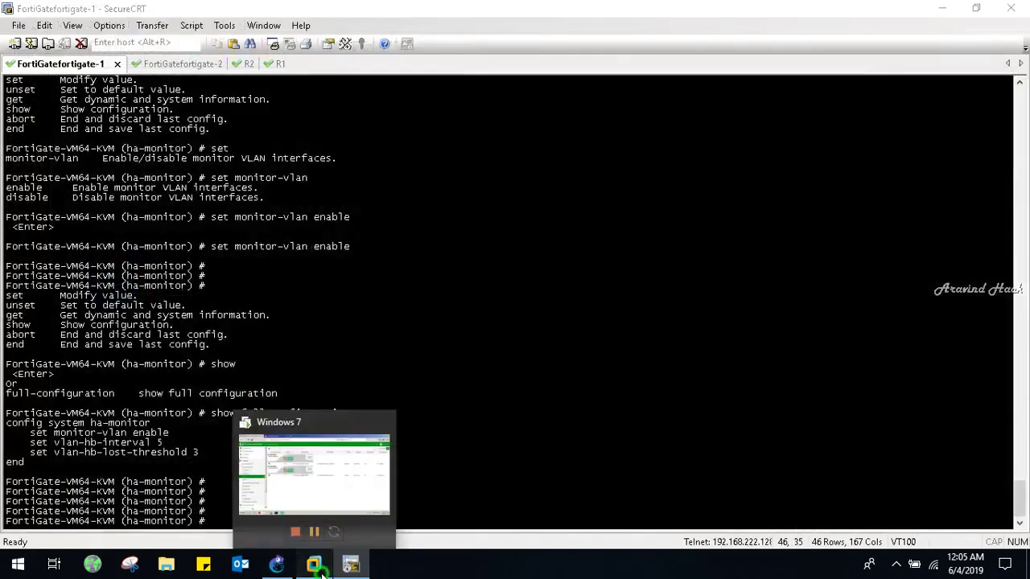
Reload the 12.0.0.2 HA monitor, then view the 12.0.0.3 tab reporting a connection timeout
click(320, 568)
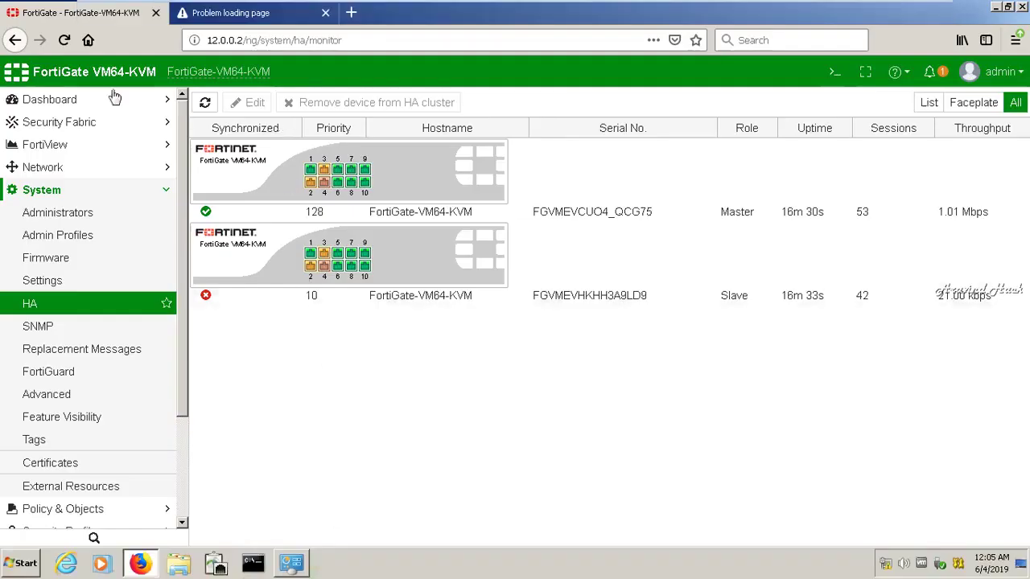
click(68, 45)
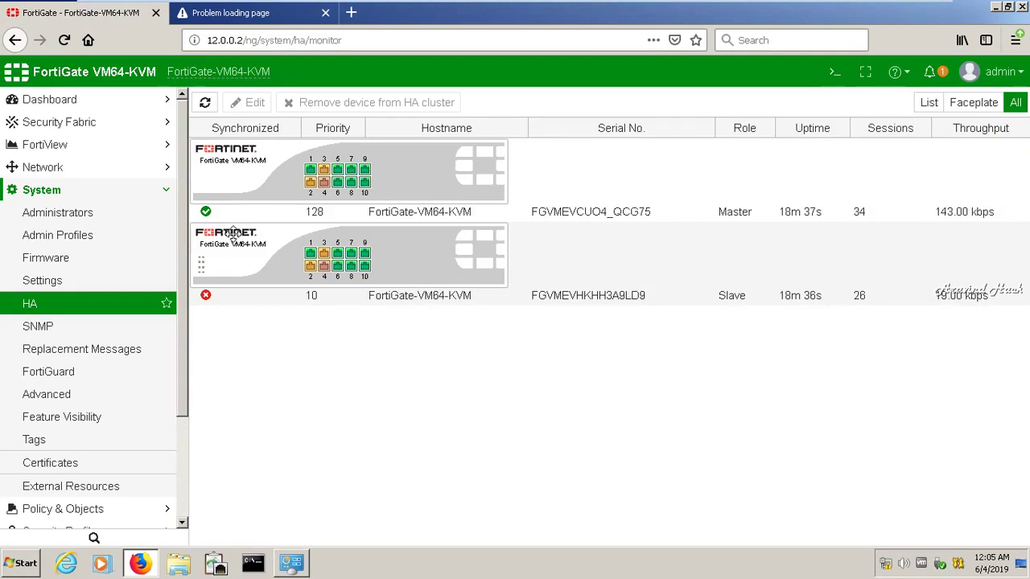
click(268, 15)
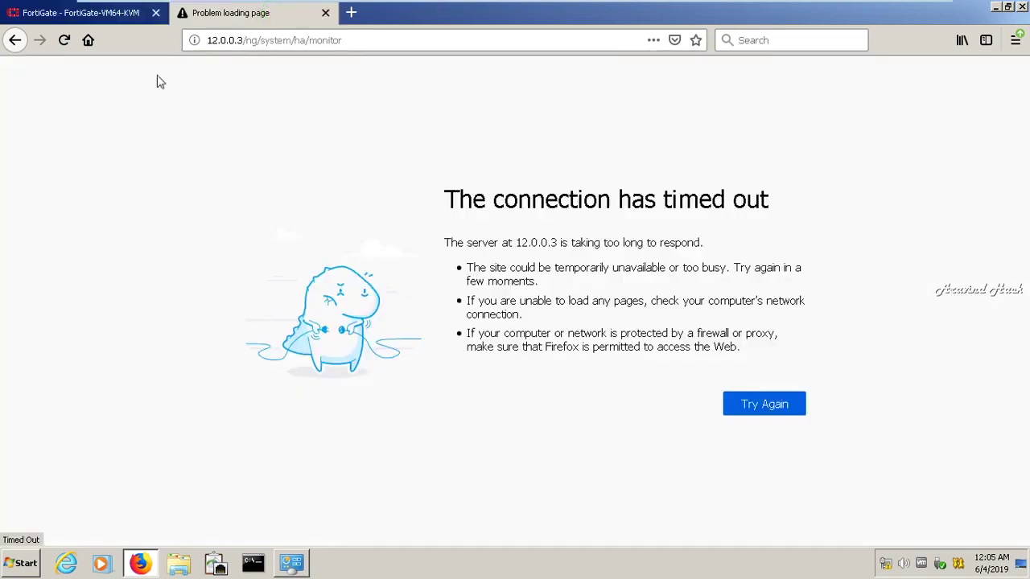
Ping 12.0.0.3 (no replies) and 12.0.0.2 (4/4 replies) from Command Prompt, then close it
click(763, 408)
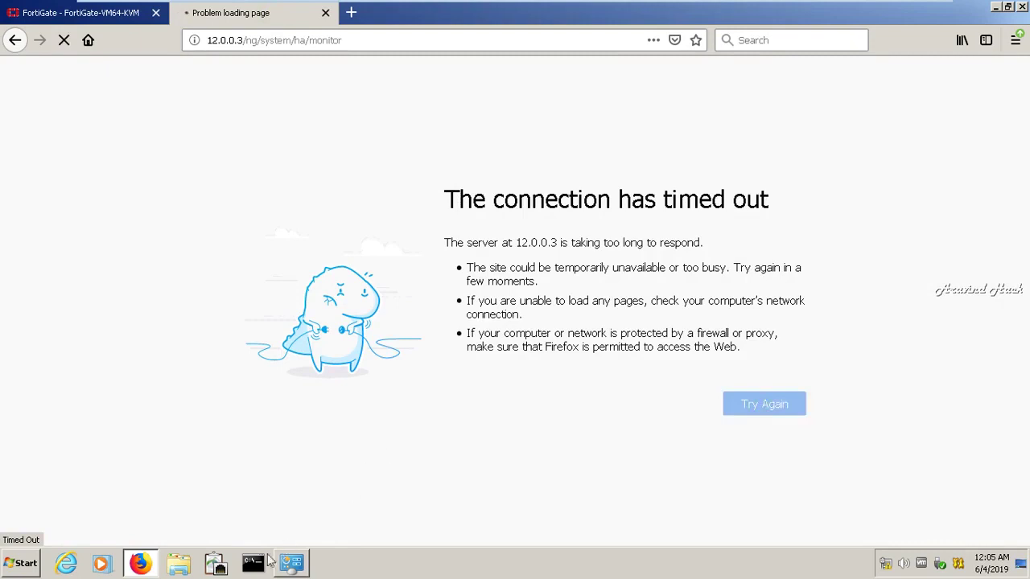
click(253, 562)
text(ping 12.0.0.3)
key(Return)
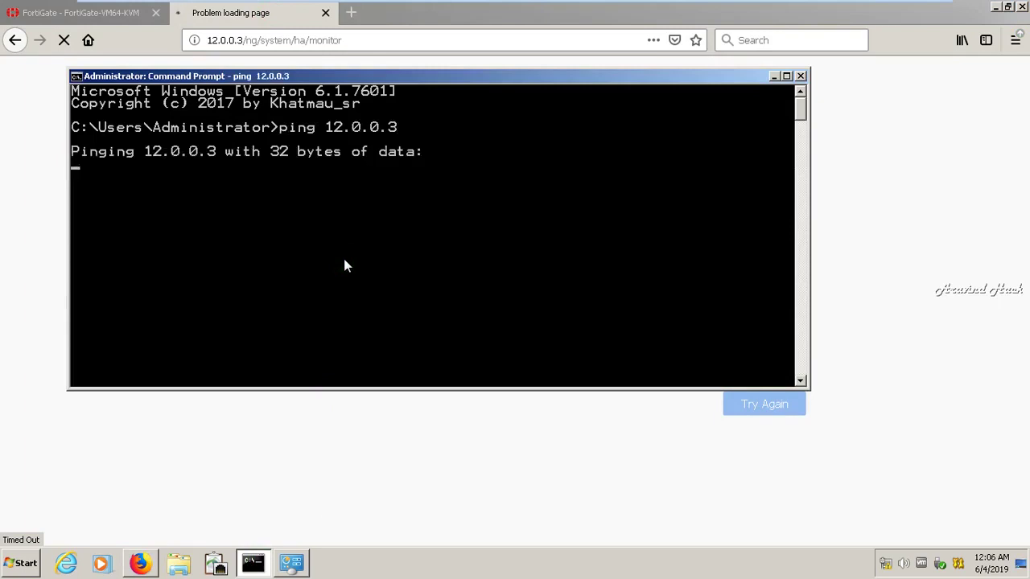
key(ctrl+c)
text(ping 12.0.)
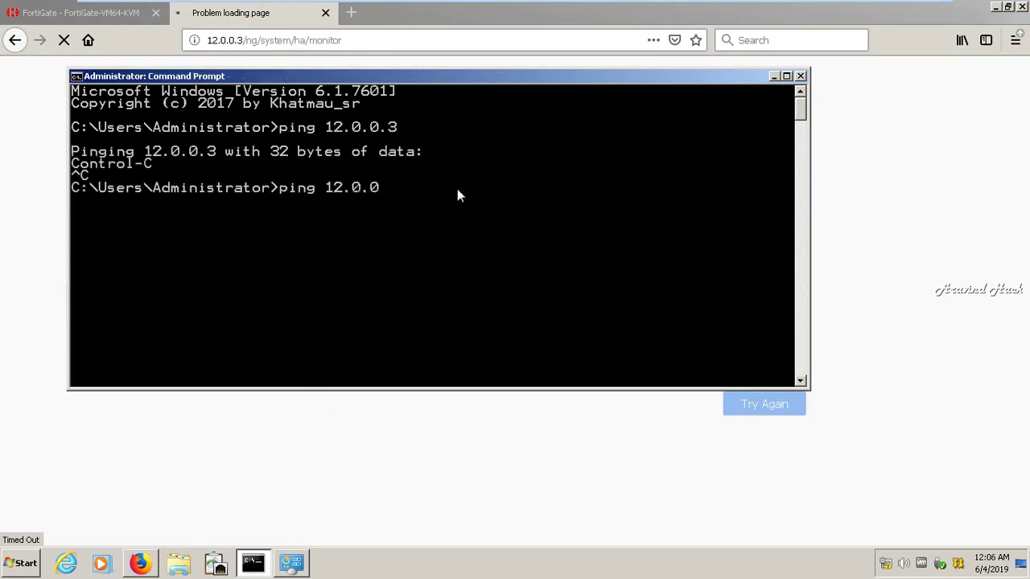
text(0.2)
key(Return)
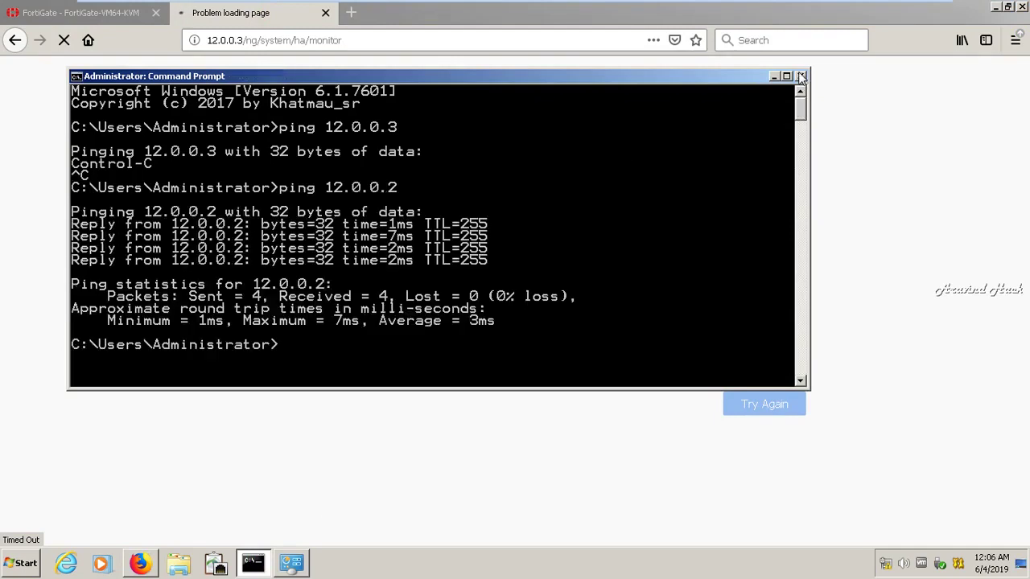
click(802, 76)
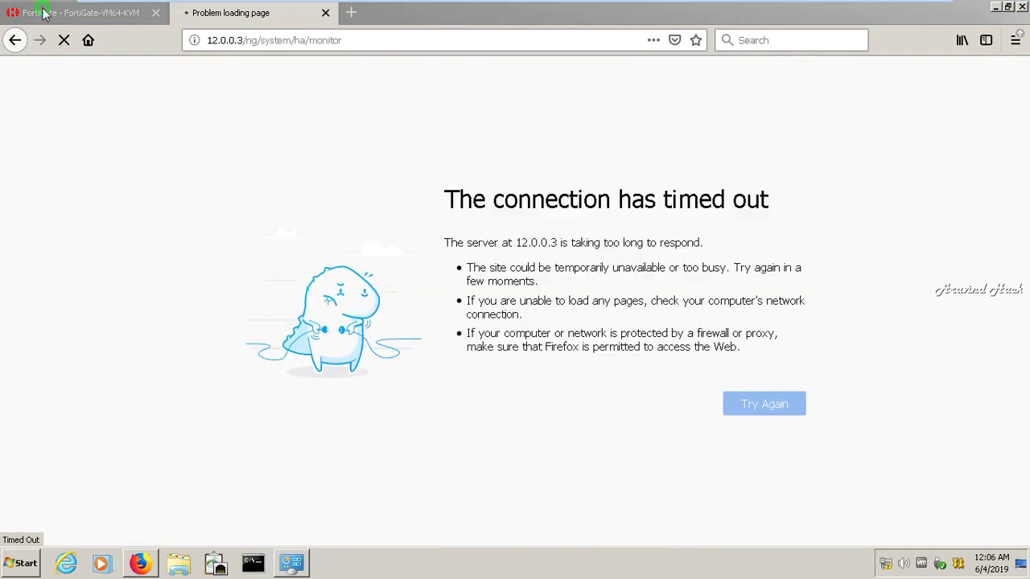
Reload the FortiGate HA monitor to recheck the priority-128 Master and the unsynchronized priority-10 Slave
click(46, 14)
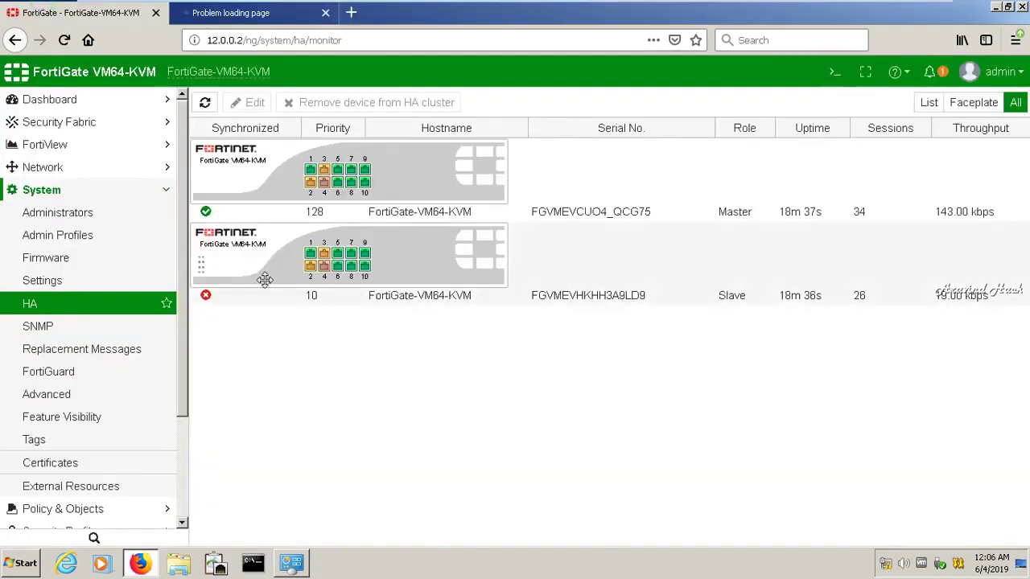
click(65, 40)
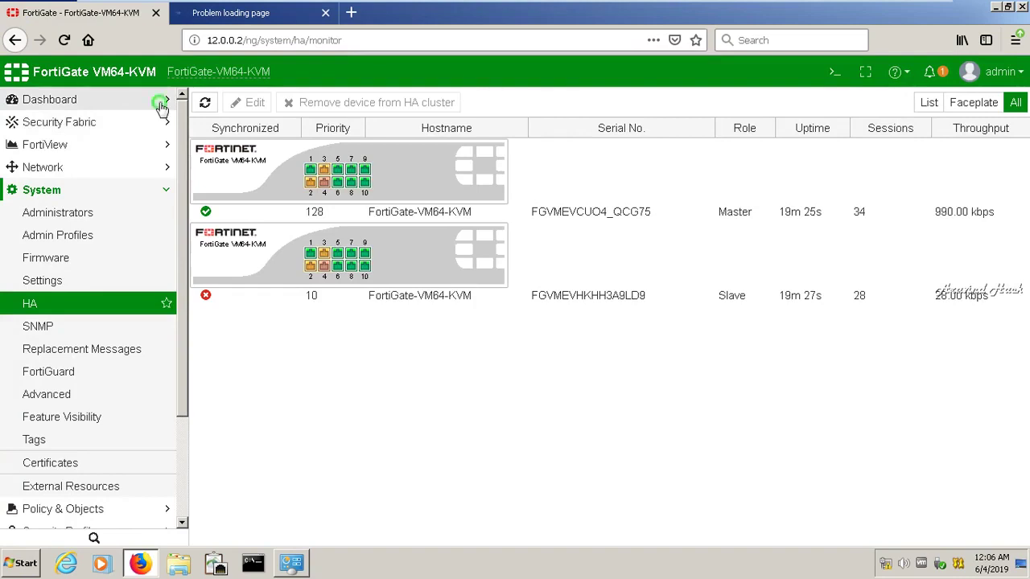
click(156, 103)
Review the Main dashboard widgets (56% memory, 32 sessions), then minimize the VM to the host desktop
click(63, 127)
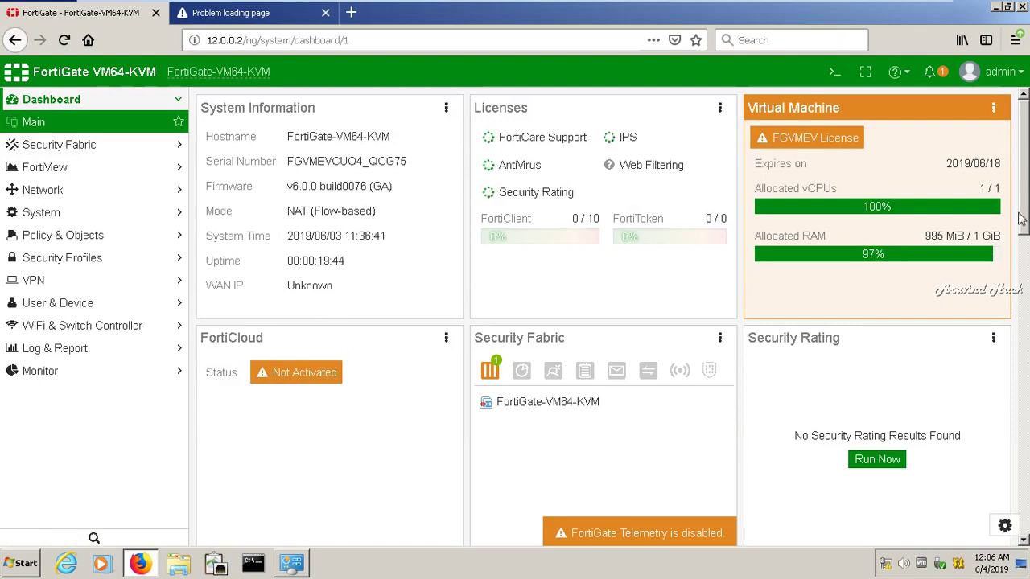
drag(1024, 209, 1025, 523)
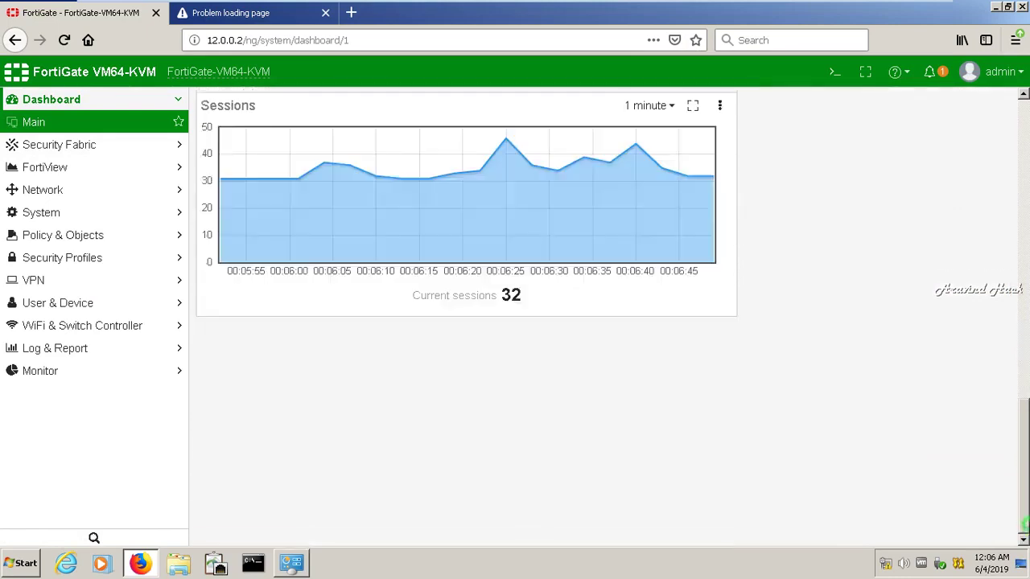
drag(1024, 455, 1018, 183)
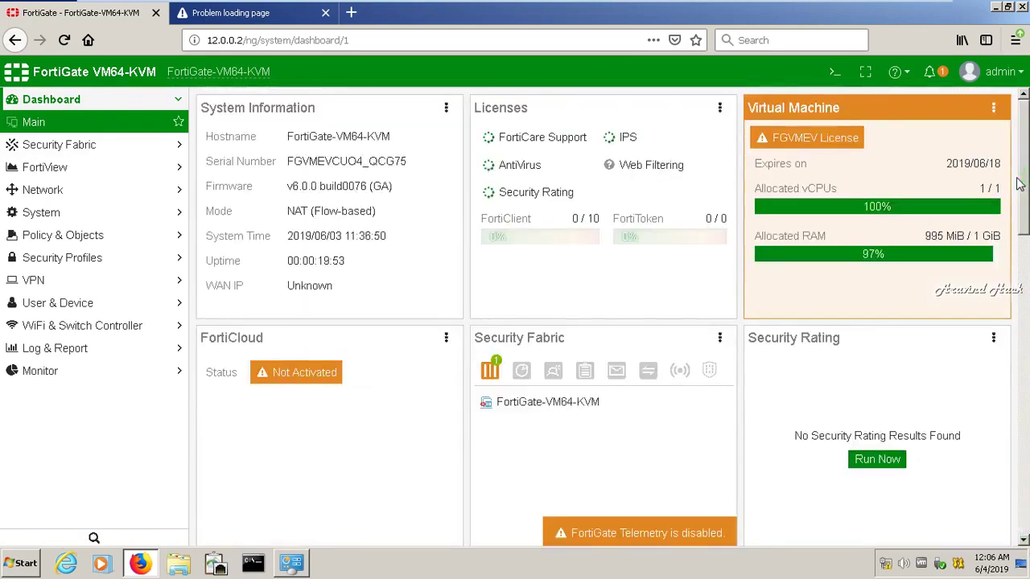
mouse_move(885, 8)
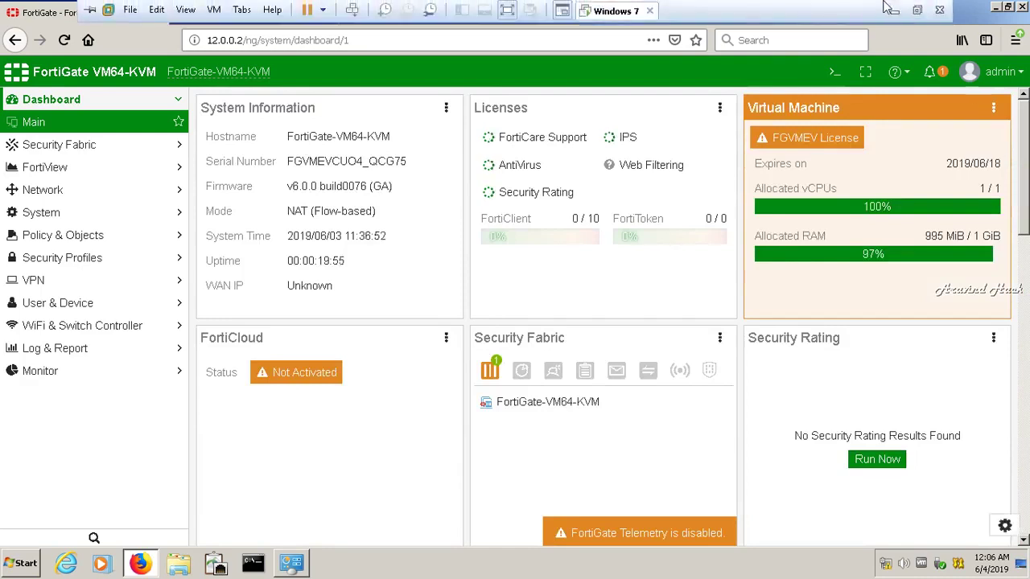
click(890, 9)
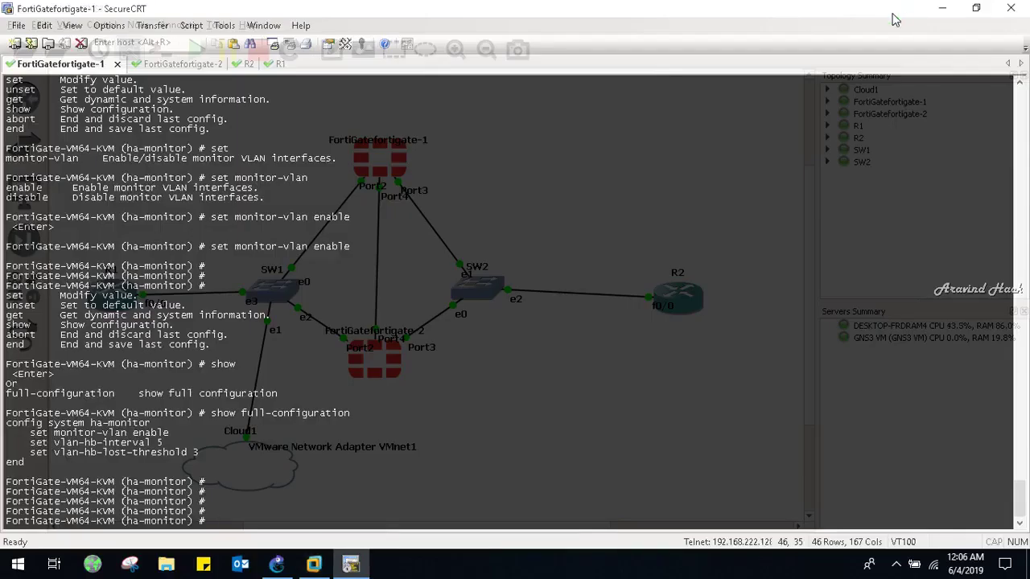
Display R2's routing table with show ip route
key(ctrl+Tab)
key(ctrl+Tab)
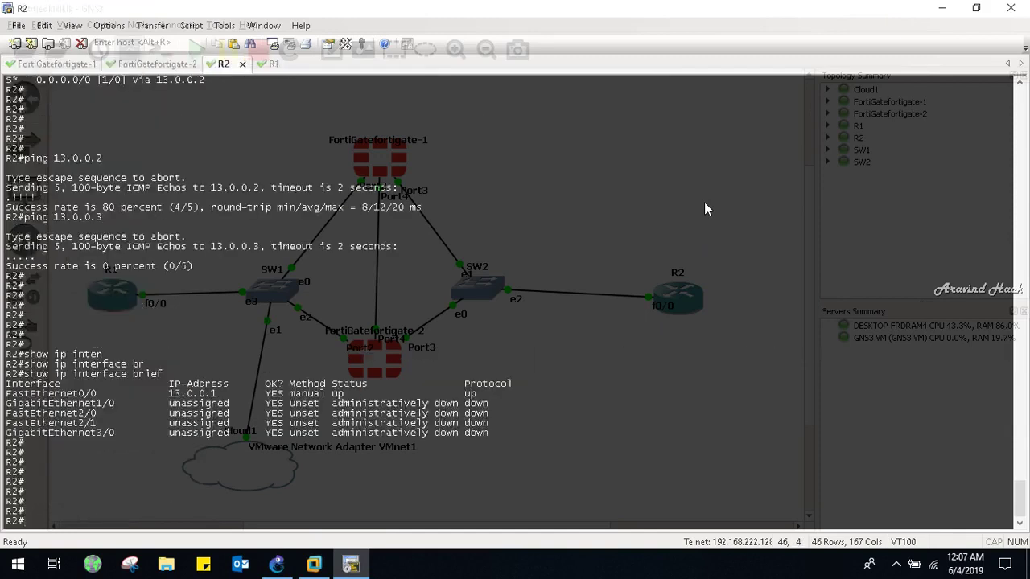
text(show ip route)
key(Return)
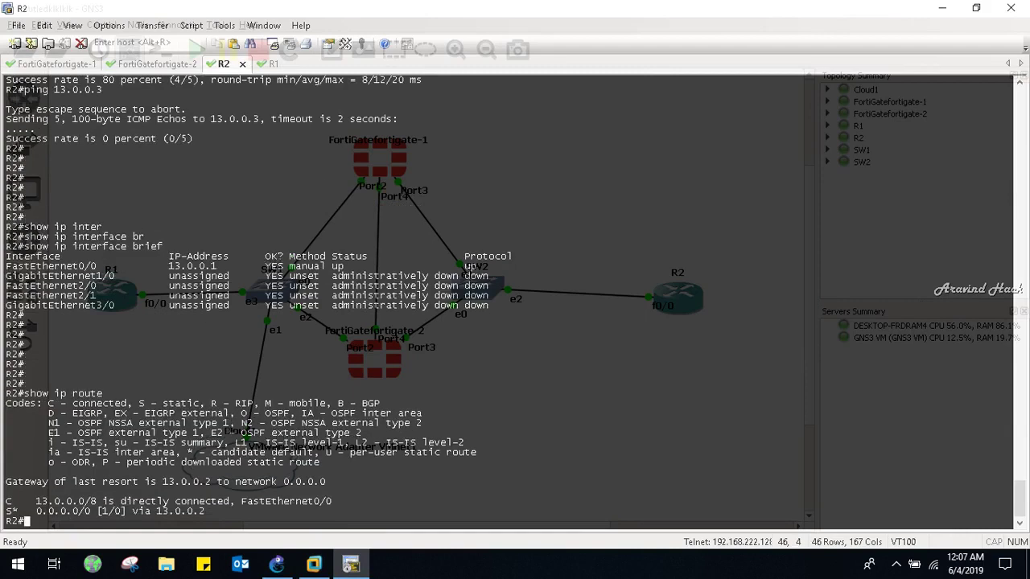
On R1, add a default route via 12.0.0.2 and a backup via 12.0.0.3 at distance 2
key(ctrl+Tab)
key(Return)
key(Return)
key(Return)
text(conf t)
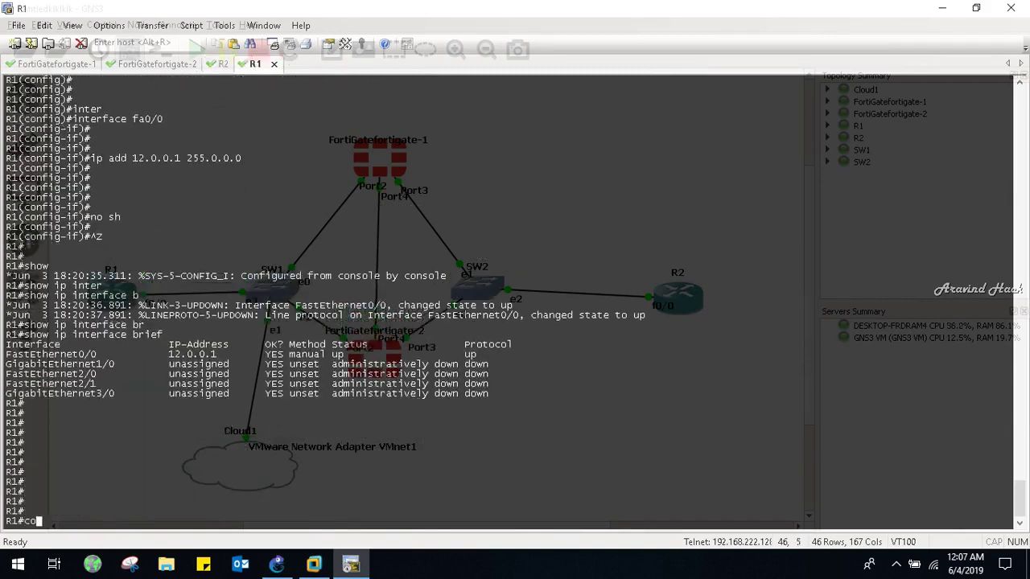
key(Return)
key(Return)
key(Return)
text(ip ro)
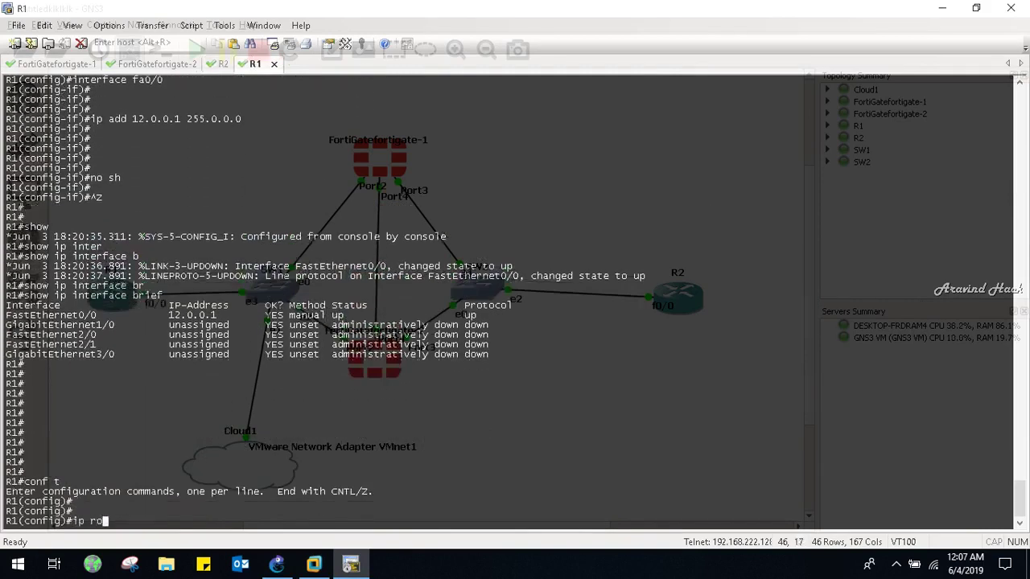
text(tte 0.0.0.0 0.0.0.0 )
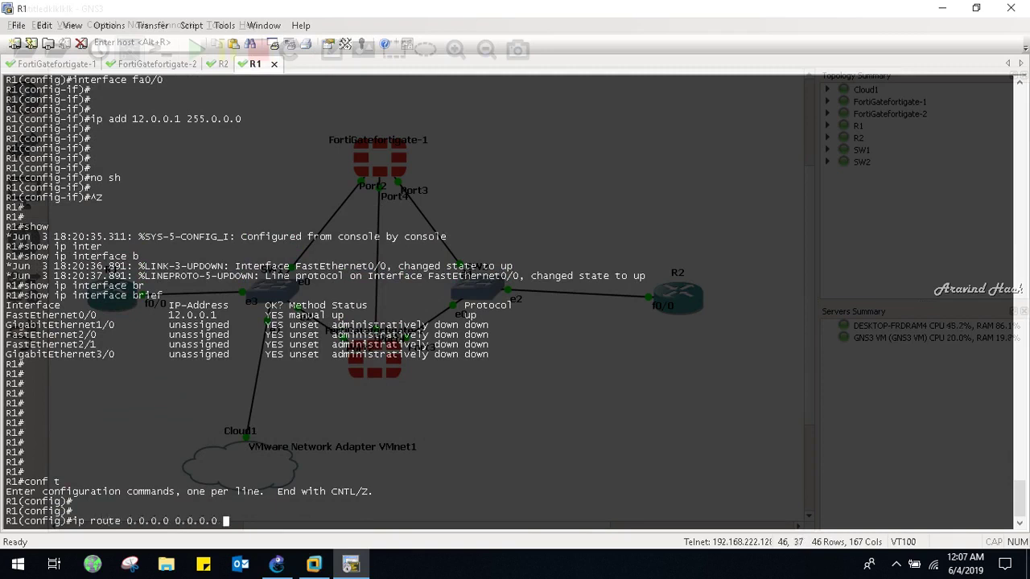
text(12.0.0.2)
key(Return)
key(Up)
key(BackSpace)
text(3 2)
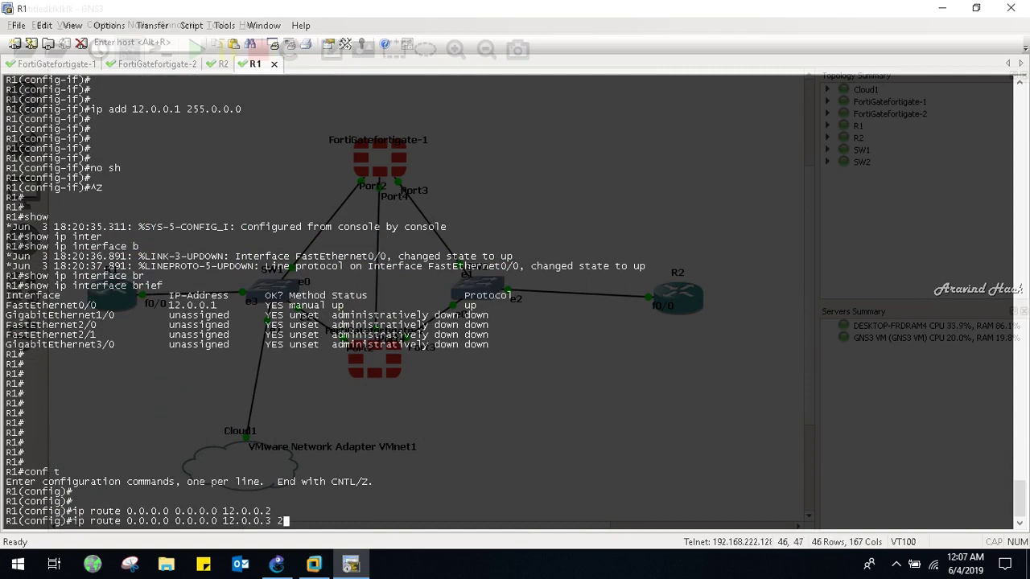
key(Return)
key(Return)
key(ctrl+z)
key(Return)
key(Return)
Show R1's routing table and traceroute to 13.0.0.1, rerunning it after aborting the stalled trace
text(show ip route)
key(Return)
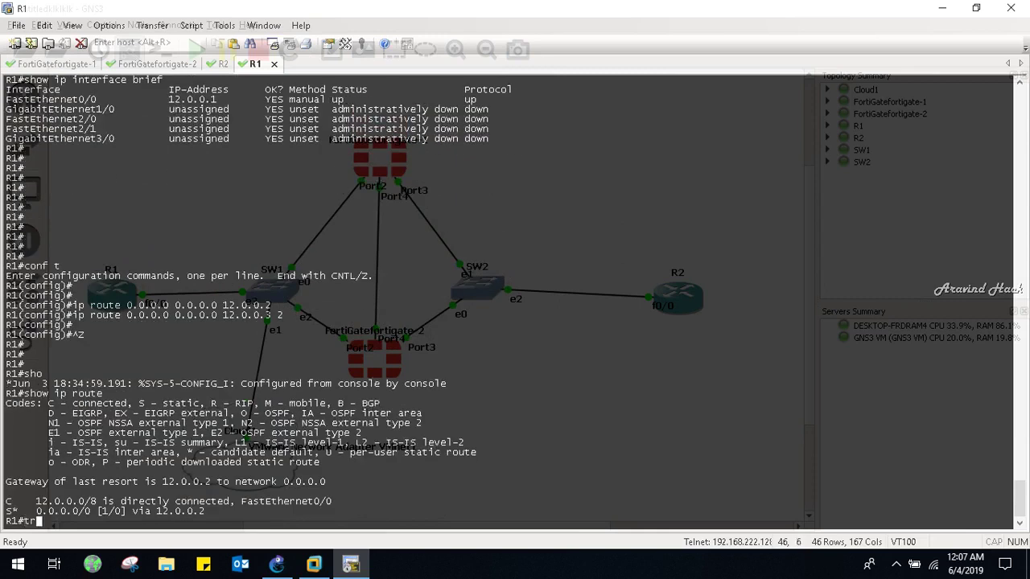
text(tr)
key(Tab)
text(13.0.0.1)
key(Return)
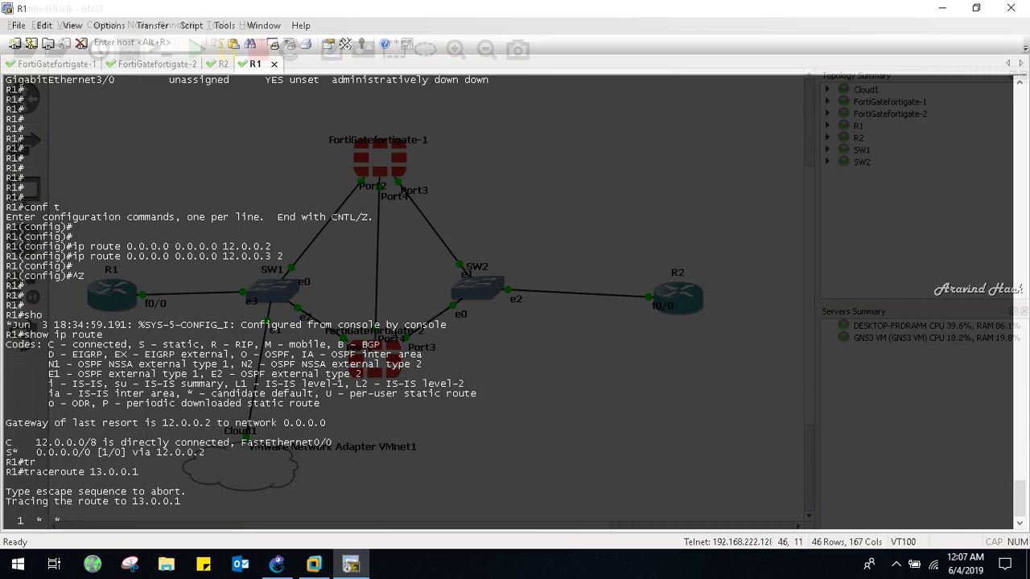
key(ctrl+shift+6)
key(Up)
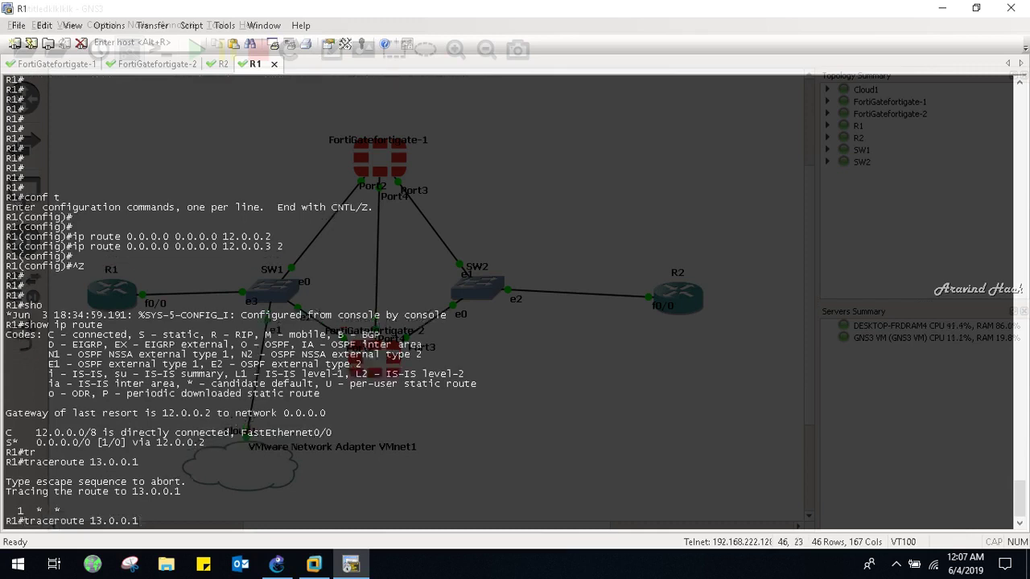
key(Return)
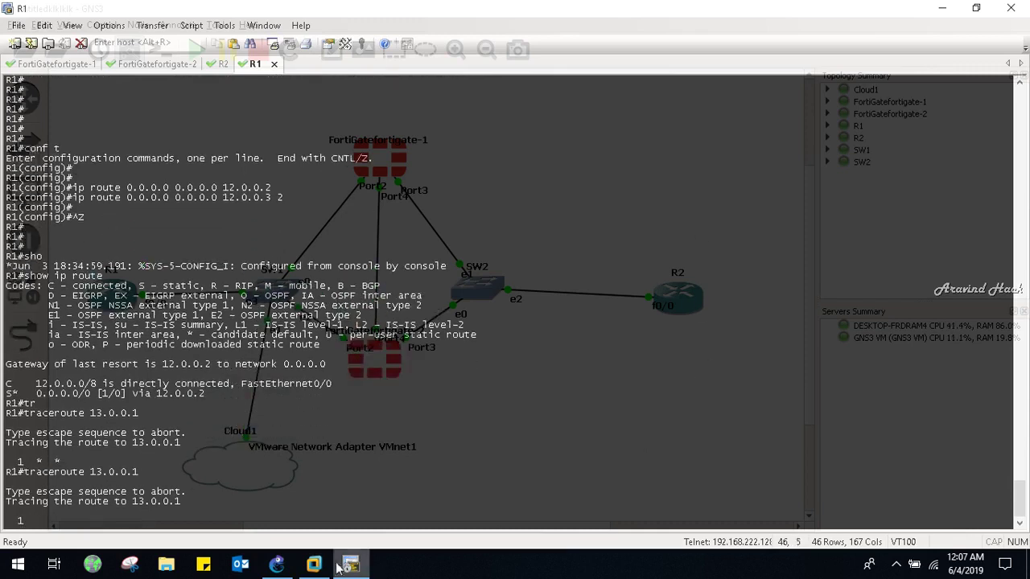
Restore the FortiGate VM, view the empty All Sessions list, and expand the Network and System menus
mouse_move(345, 566)
click(322, 475)
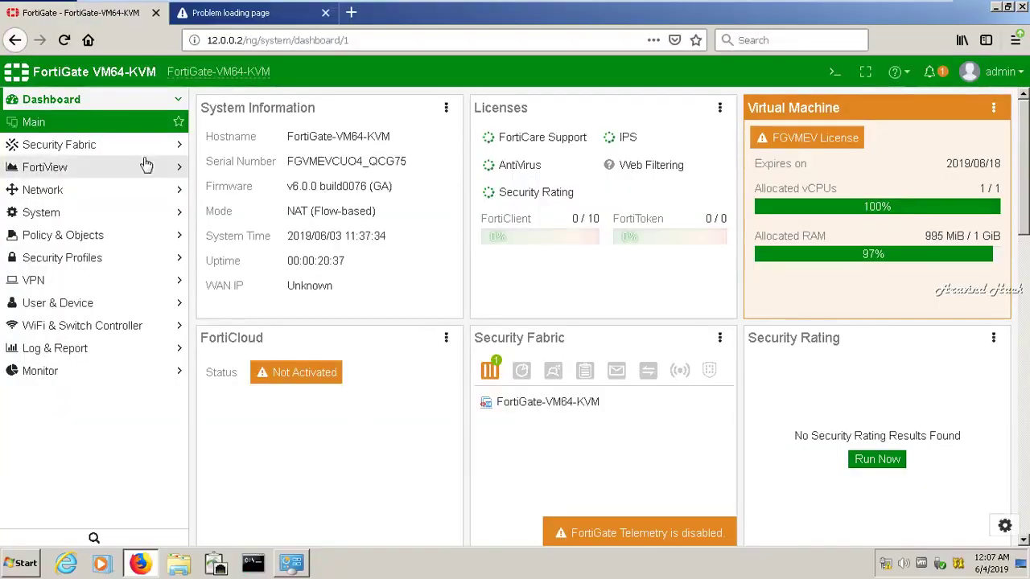
click(128, 198)
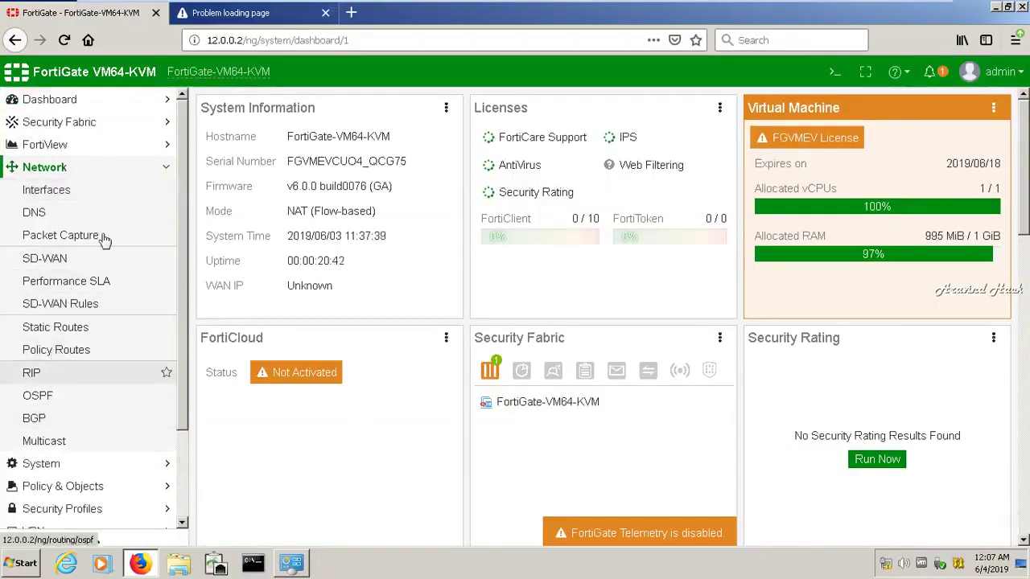
click(165, 168)
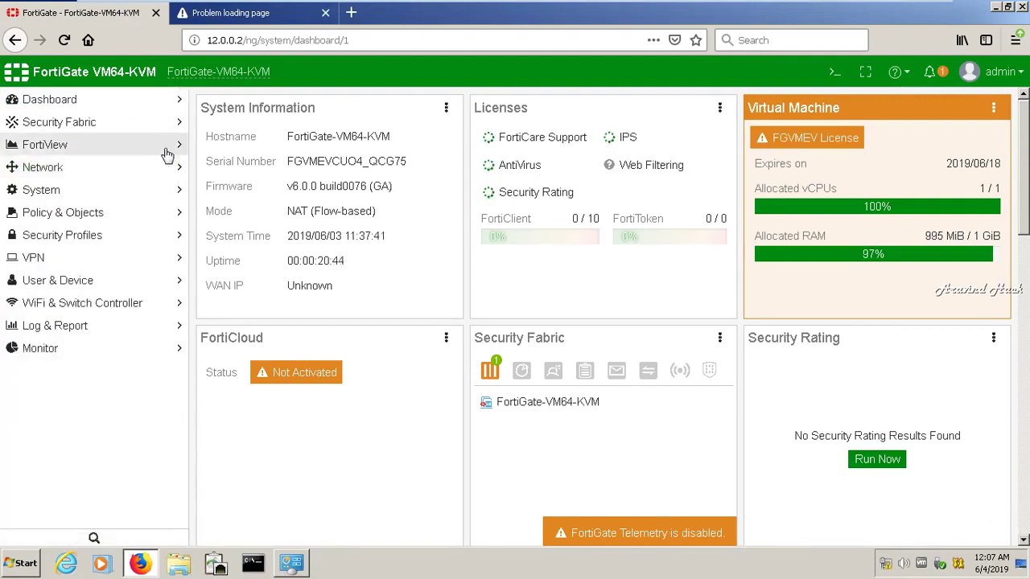
click(165, 153)
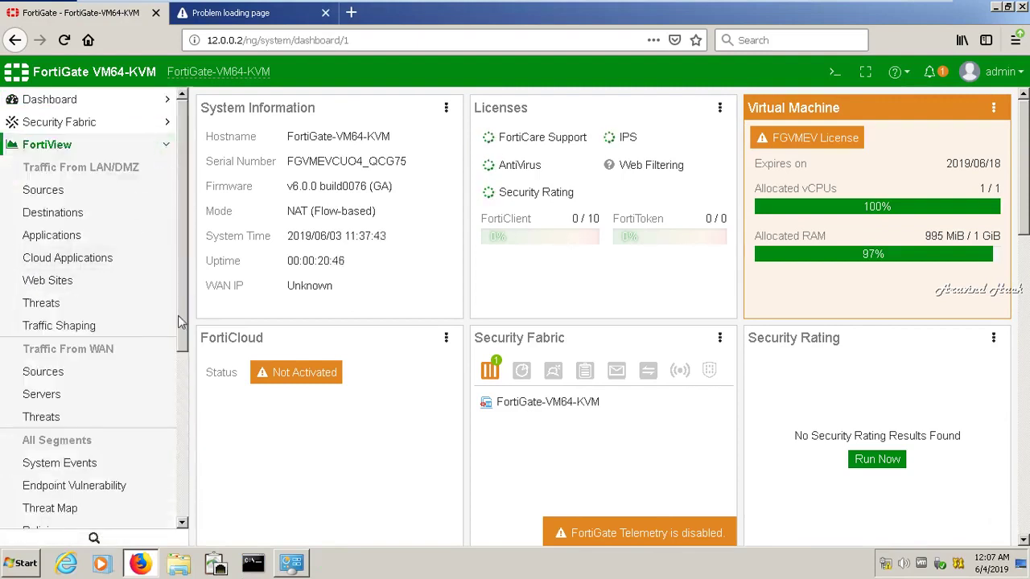
drag(180, 322, 207, 444)
click(75, 373)
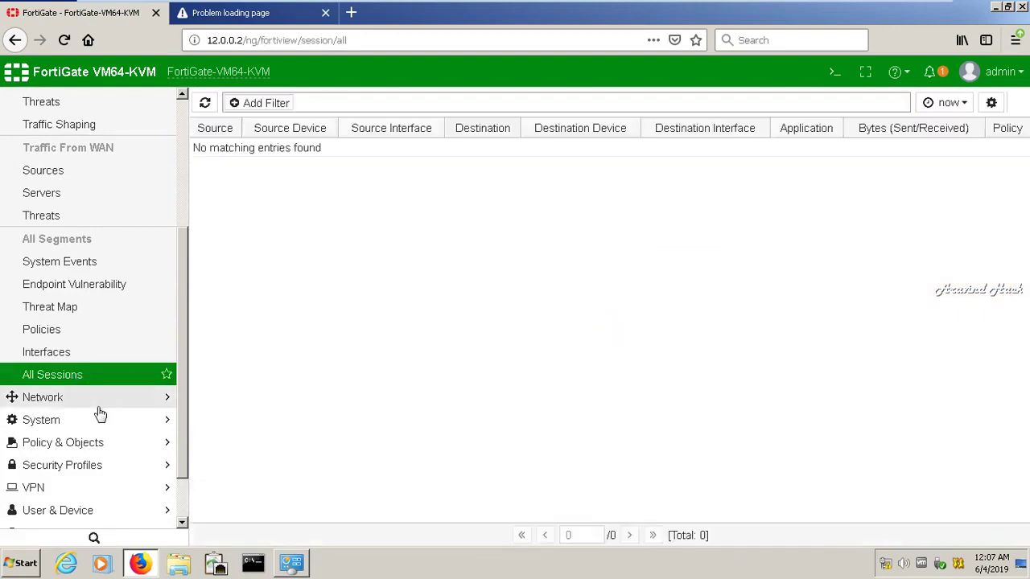
click(97, 410)
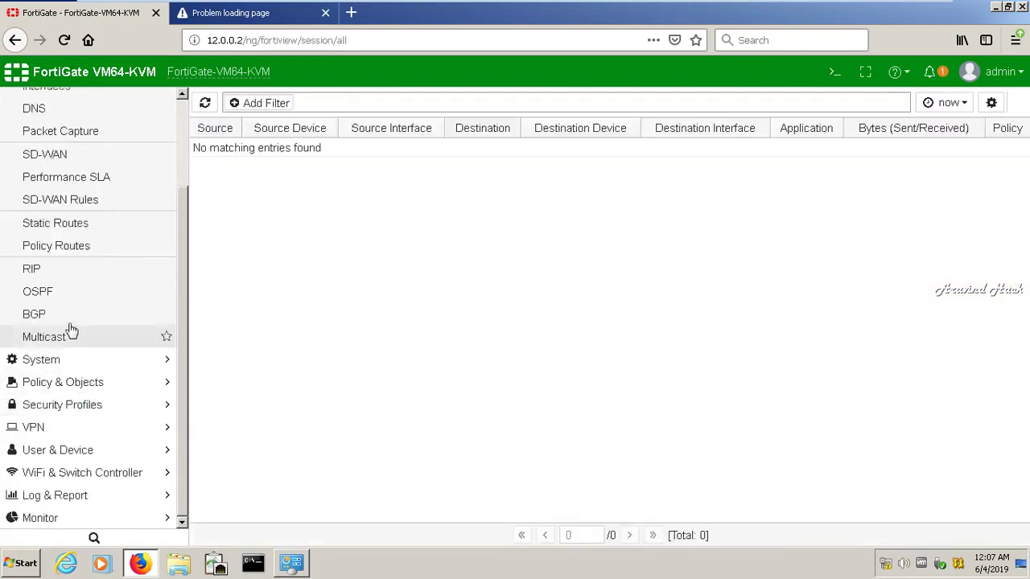
click(69, 360)
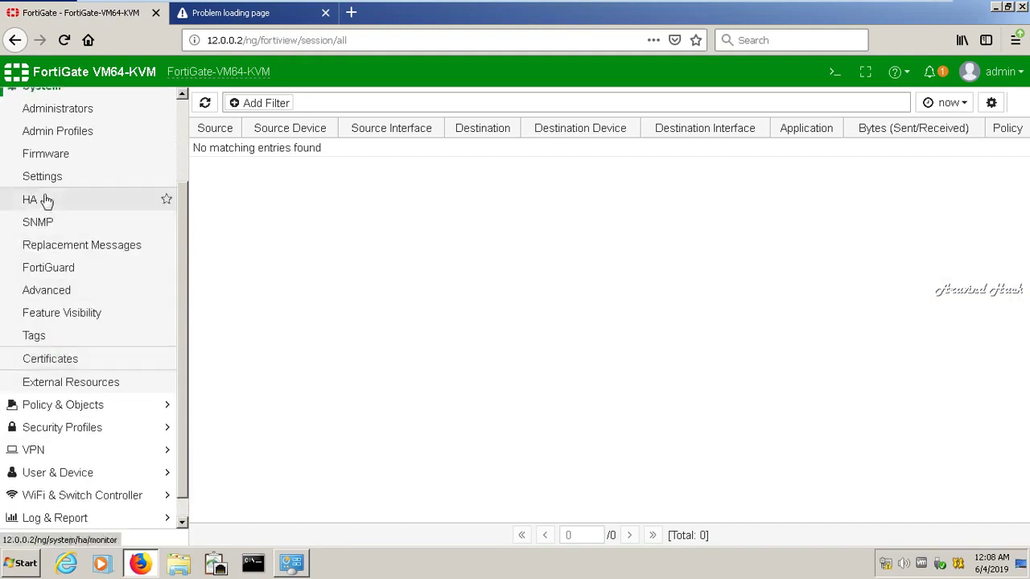
Check the HA cluster's master and slave members, then open the System Advanced settings page
click(45, 199)
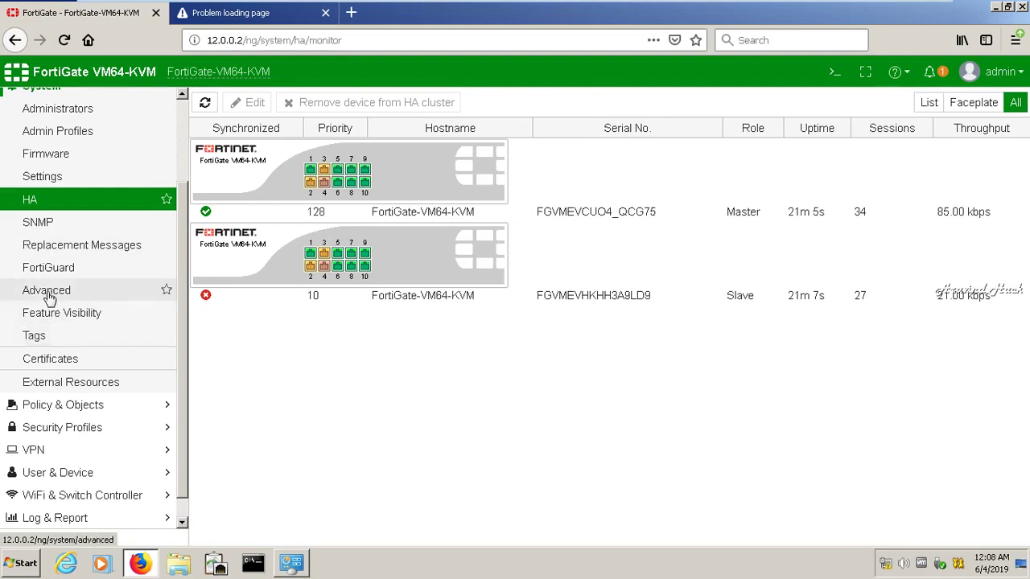
click(49, 297)
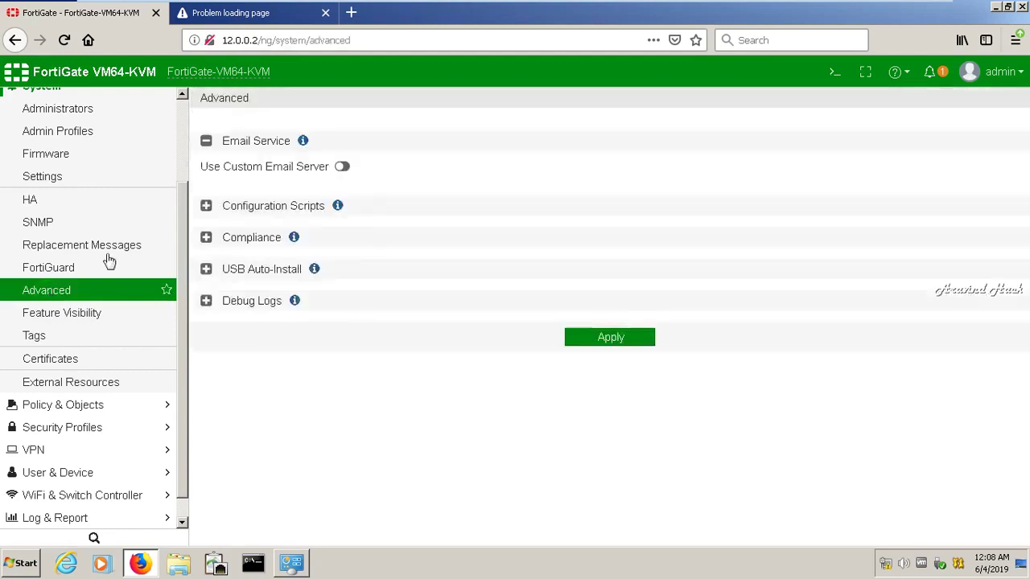
mouse_move(493, 6)
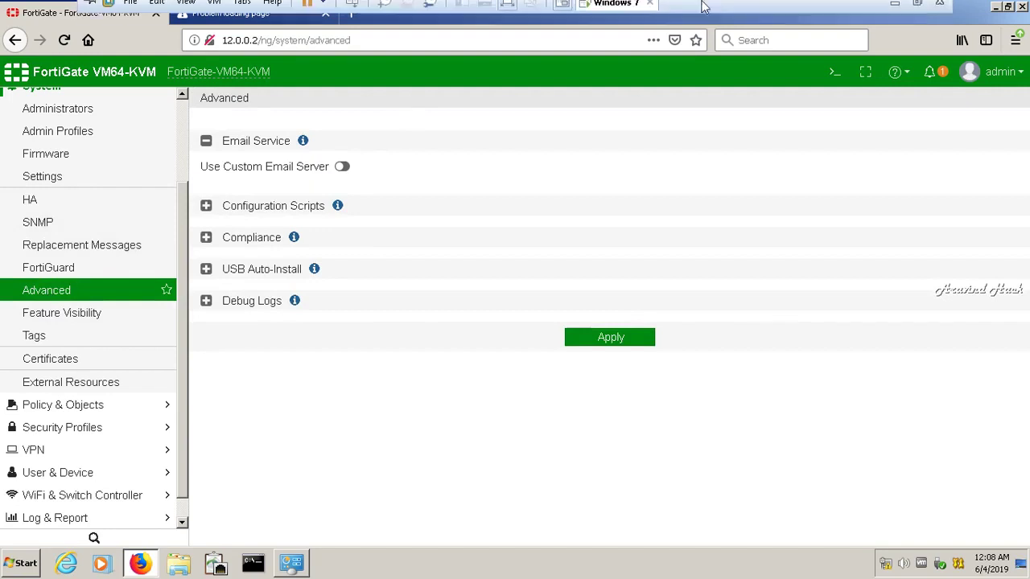
Minimize the VM to check the screen recorder, then bring back the FortiGate at 12.0.0.1
click(894, 11)
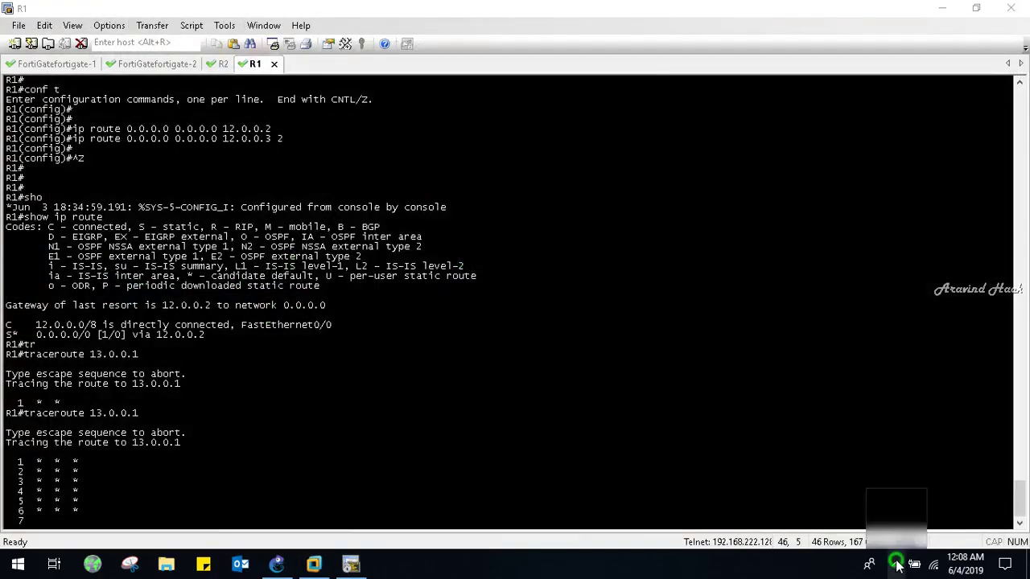
click(895, 564)
mouse_move(885, 507)
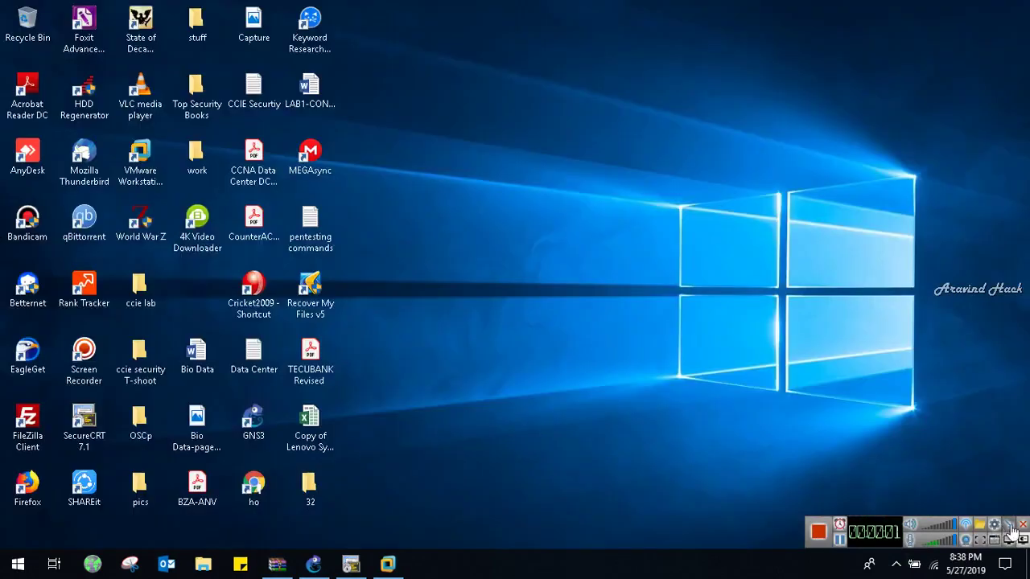
click(383, 563)
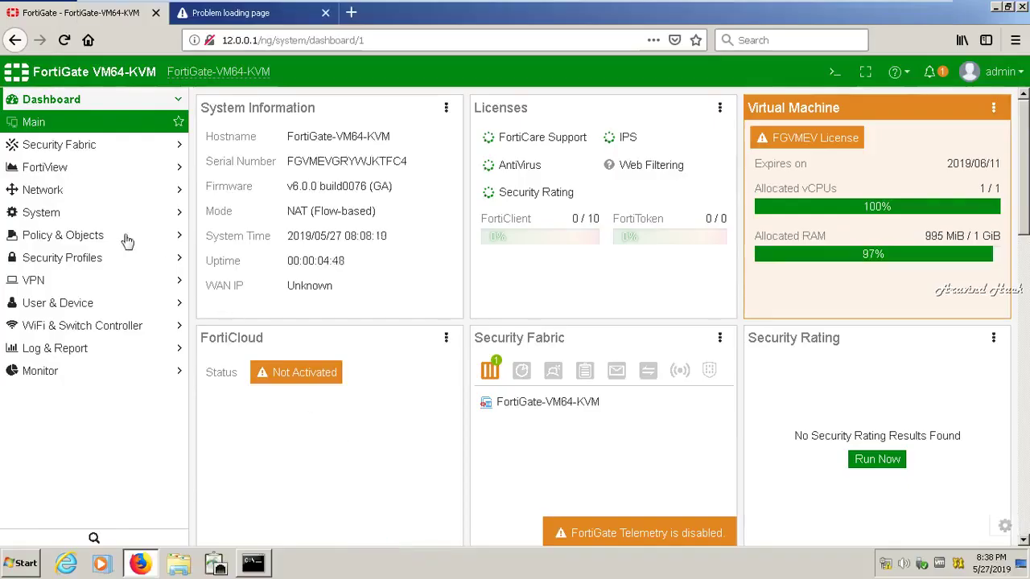
Create antivirus profile myscanavengine, comment scanvirusesintraffic, with the Virus Outbreak Prevention Database enabled
click(69, 257)
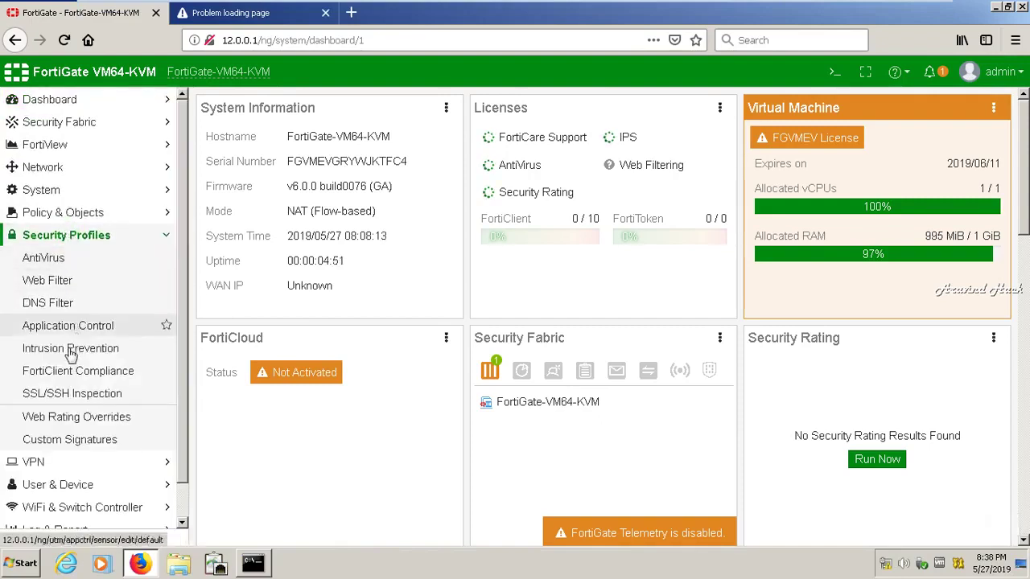
click(73, 267)
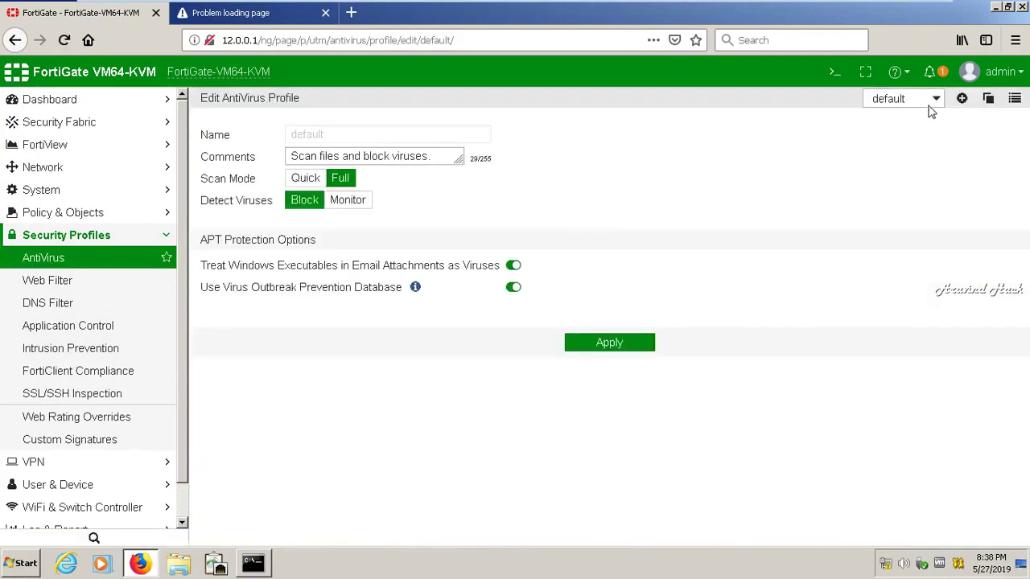
click(961, 99)
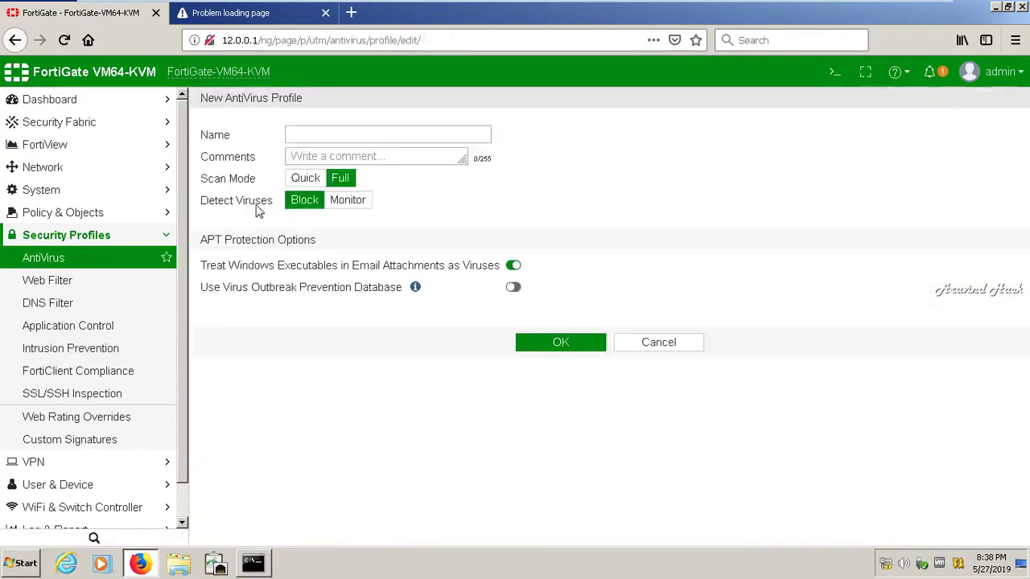
click(301, 143)
text(mys)
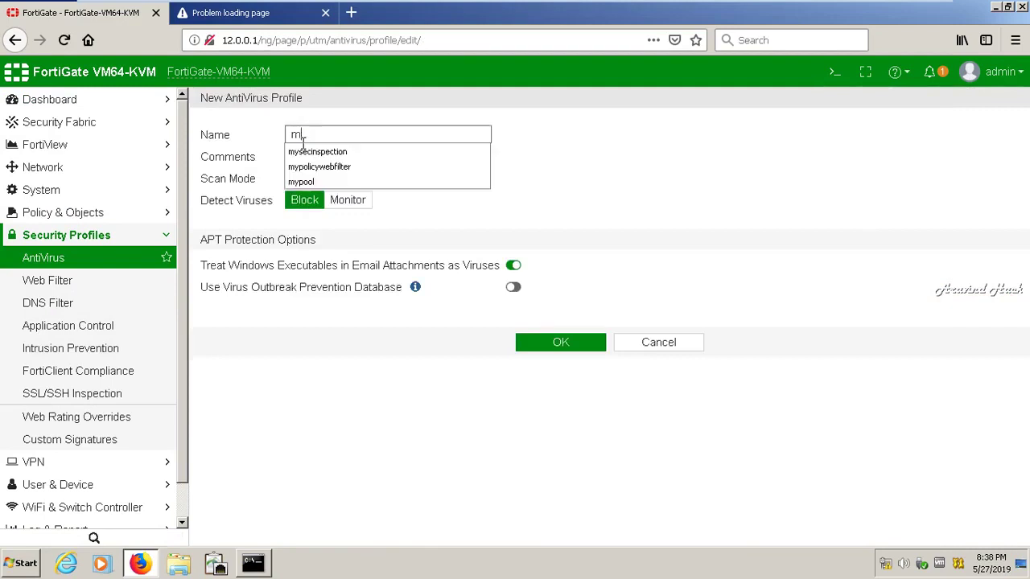
text(canavengine)
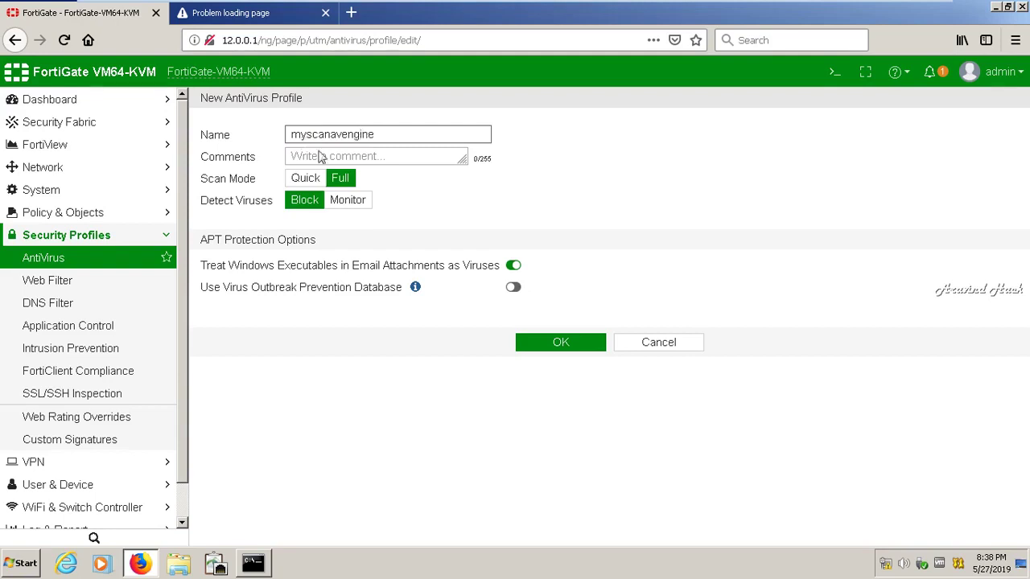
click(322, 156)
text(scanvir)
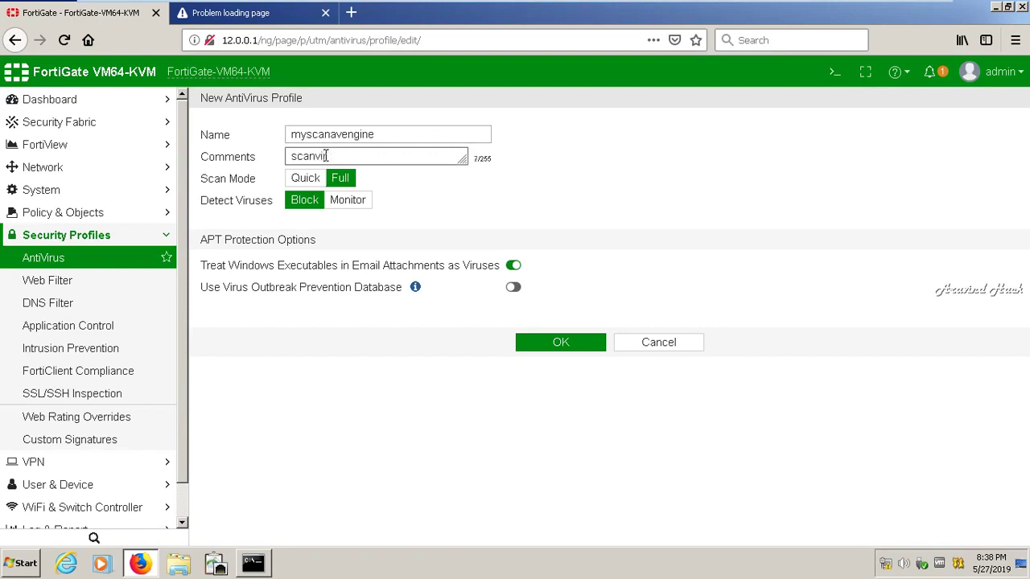
text(usesintraffic)
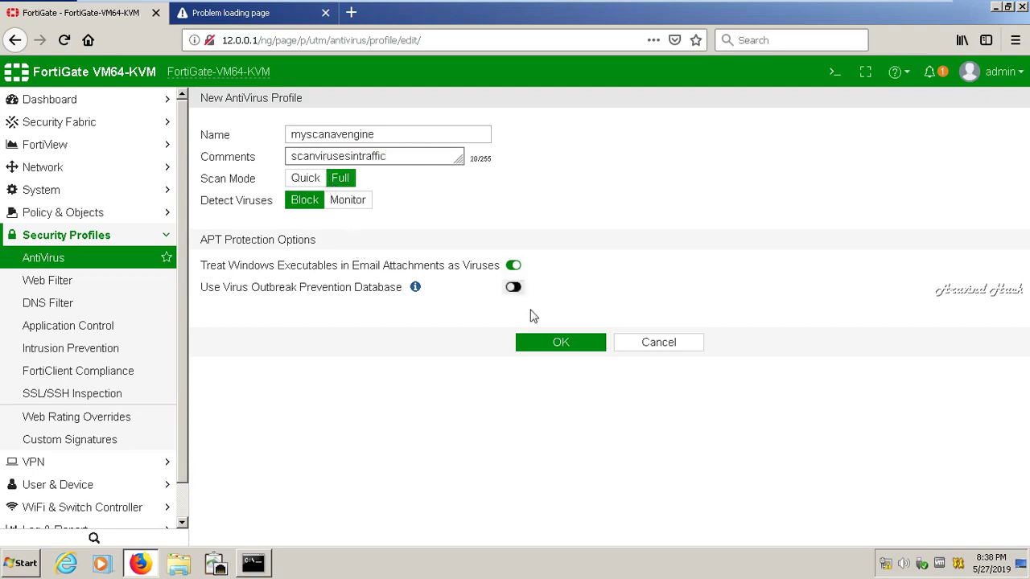
click(514, 290)
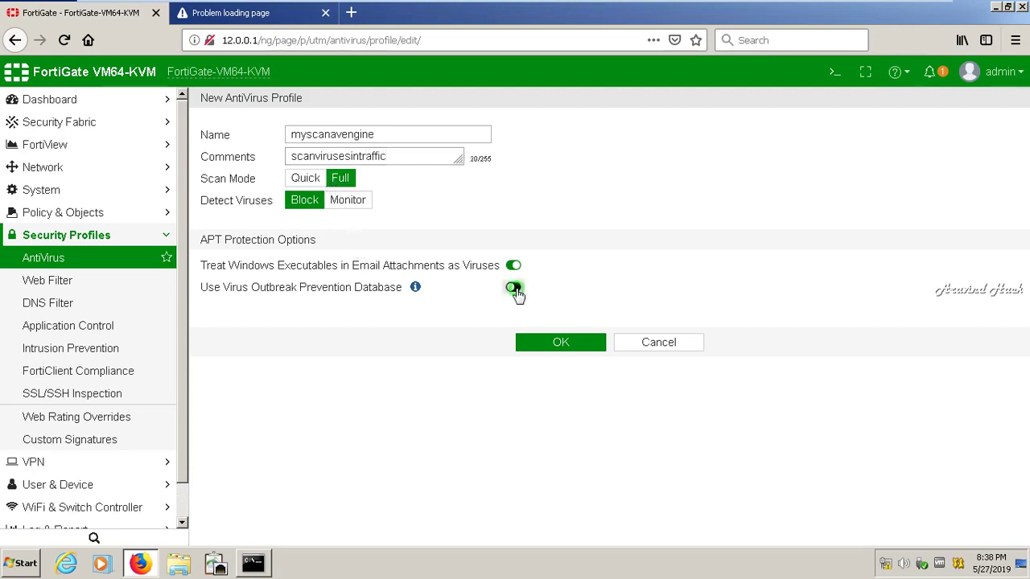
click(555, 345)
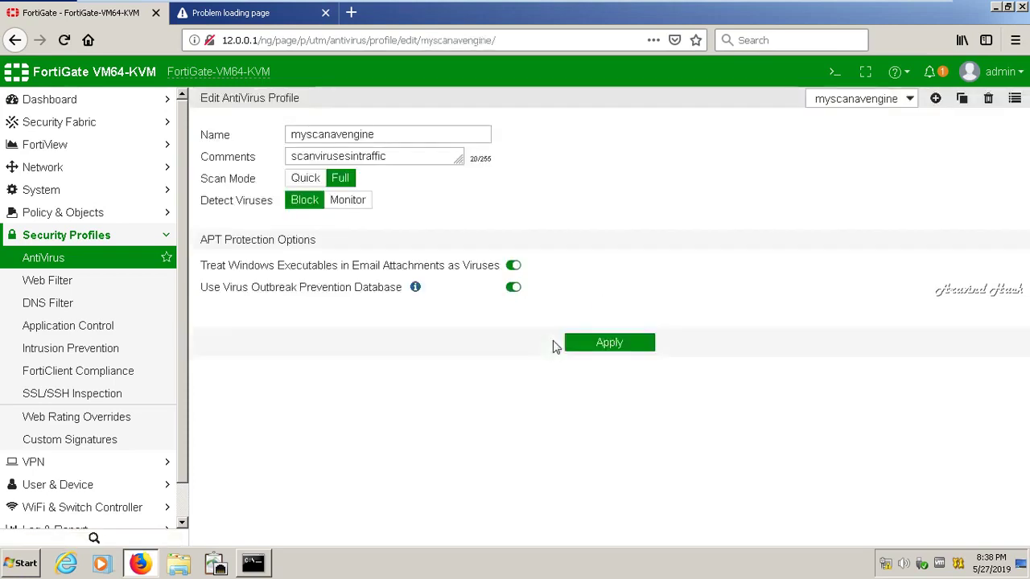
click(594, 343)
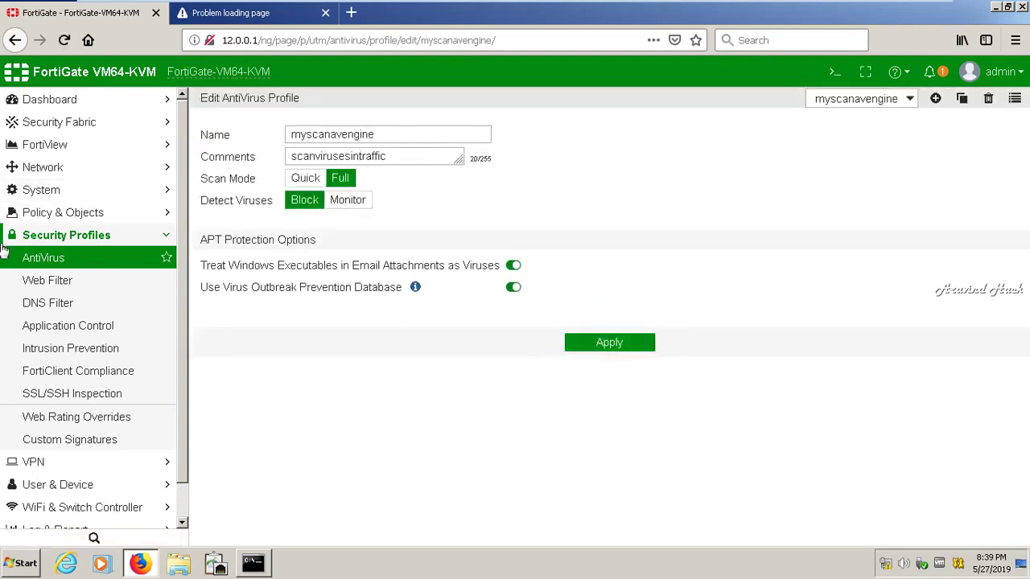
click(46, 215)
Edit the webfiltering IPv4 policy to enable AntiVirus with the myscanavengine profile and save it
click(49, 236)
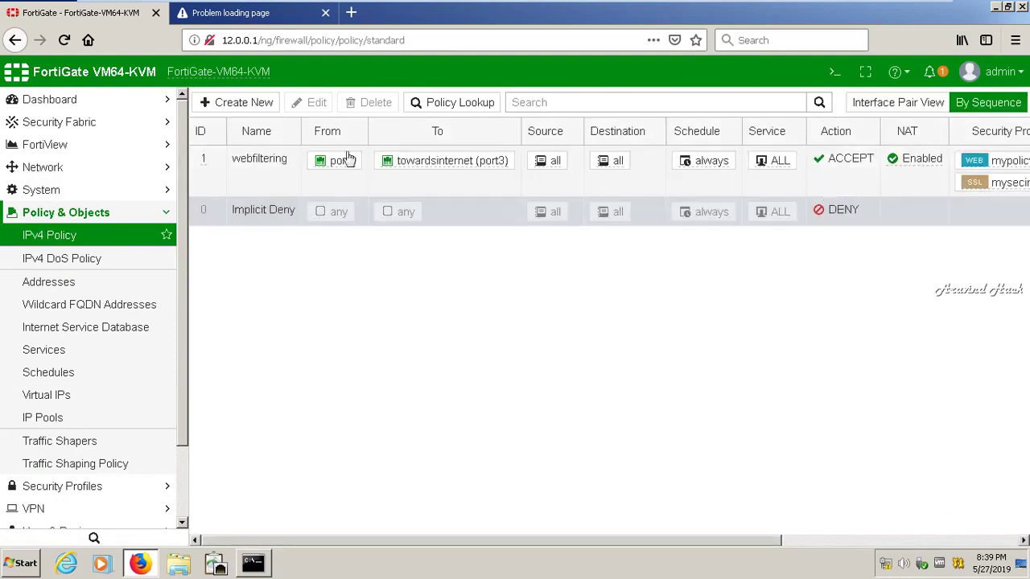
click(262, 167)
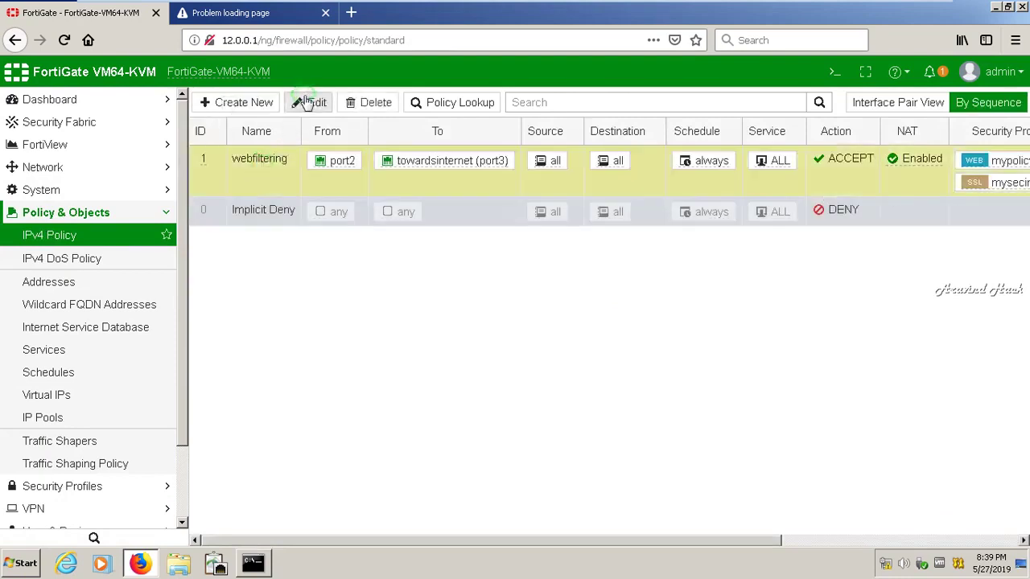
click(307, 102)
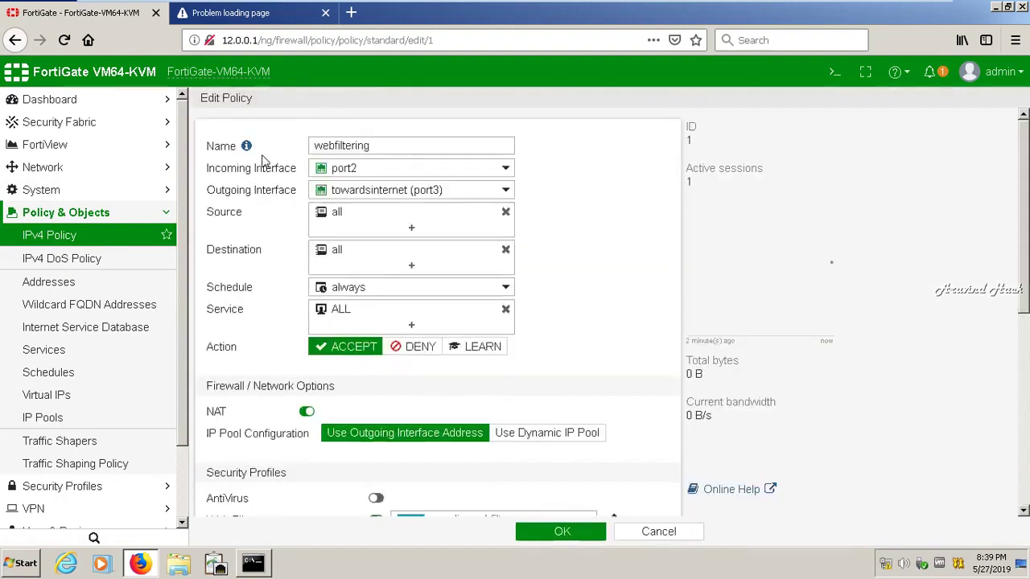
drag(1021, 299, 998, 418)
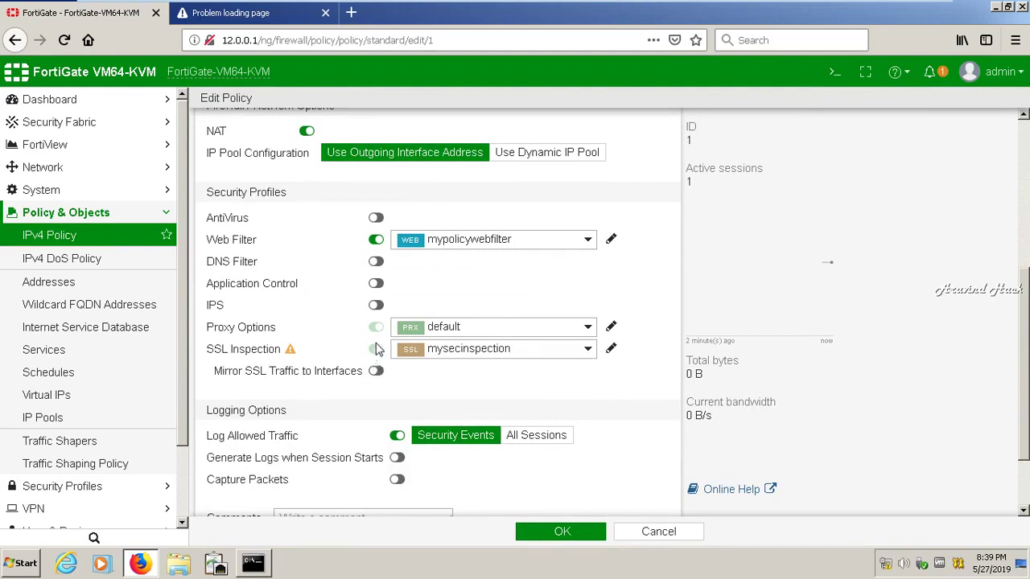
mouse_move(291, 354)
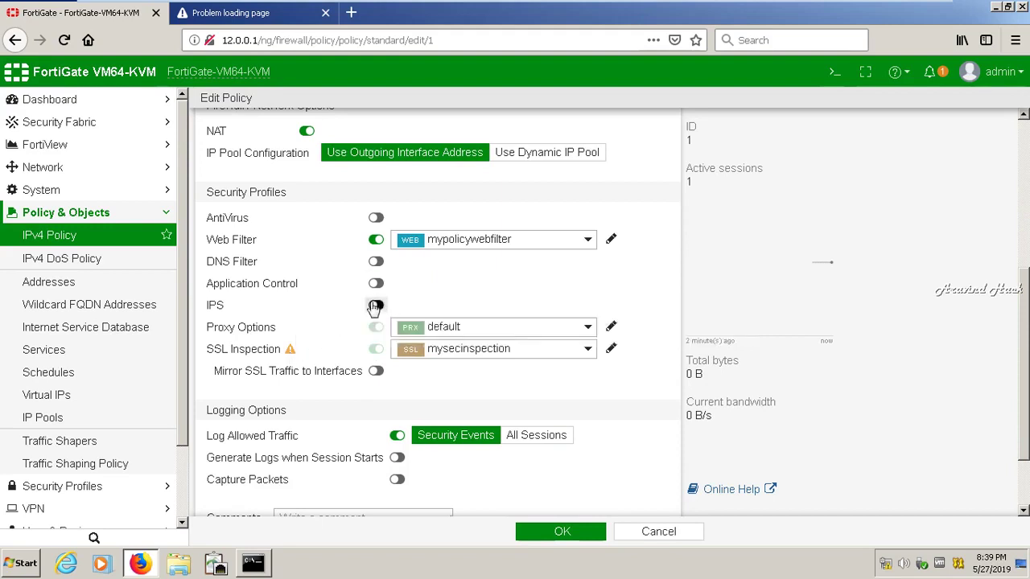
click(377, 218)
click(474, 219)
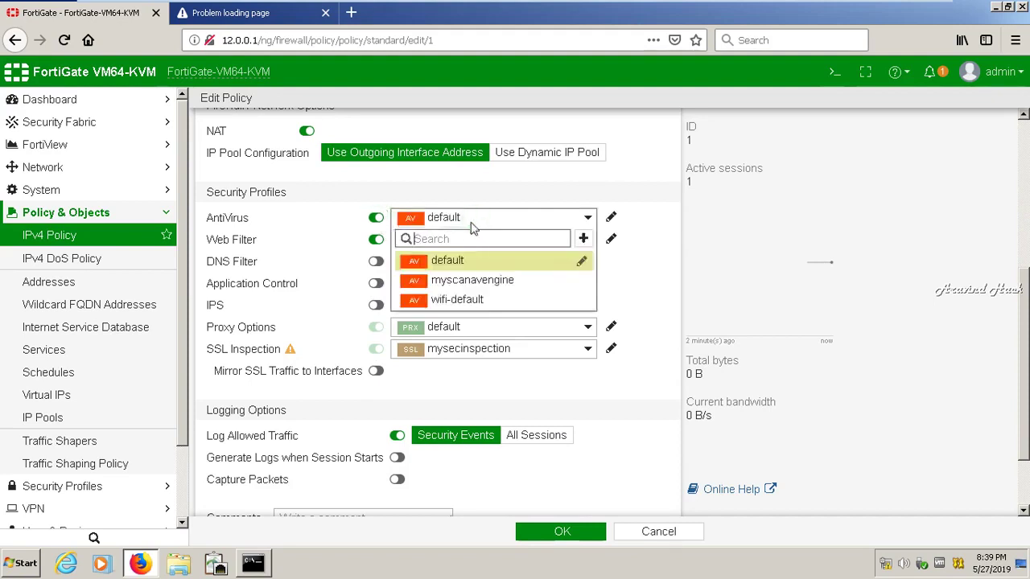
click(460, 279)
click(571, 534)
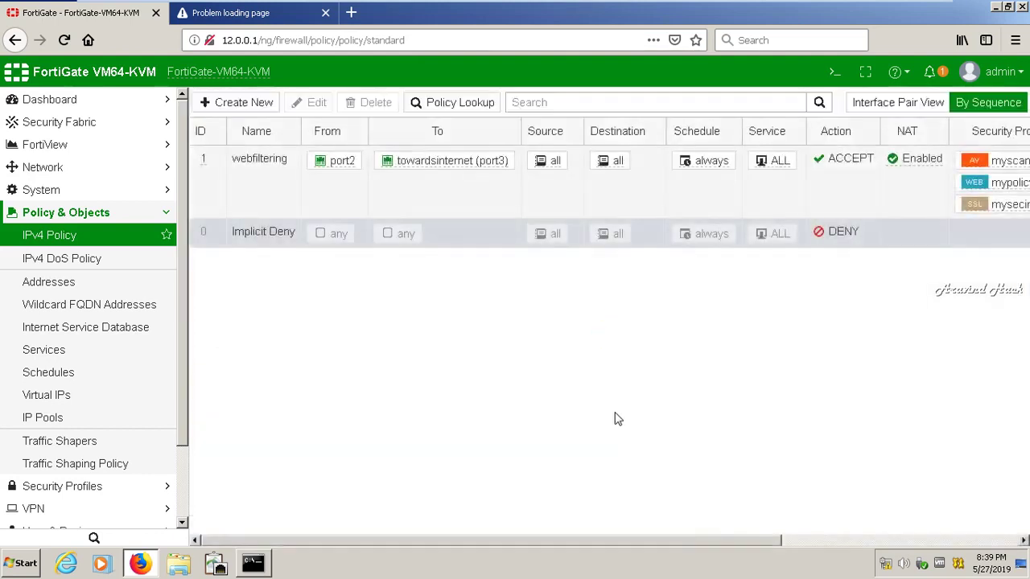
drag(703, 541, 915, 533)
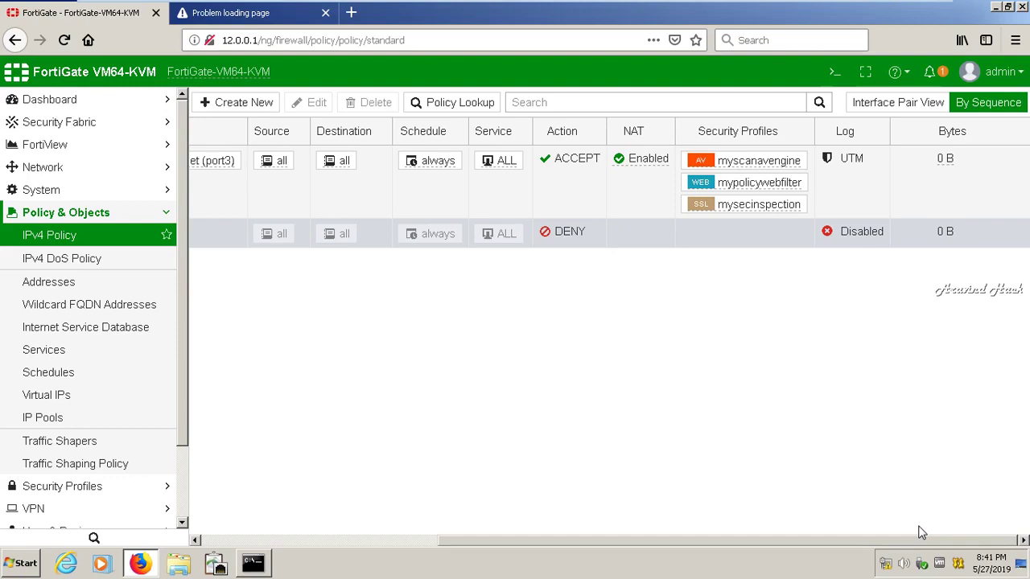
Collapse Policy & Objects and minimize the FortiGate VM to show the host desktop
click(165, 214)
click(893, 9)
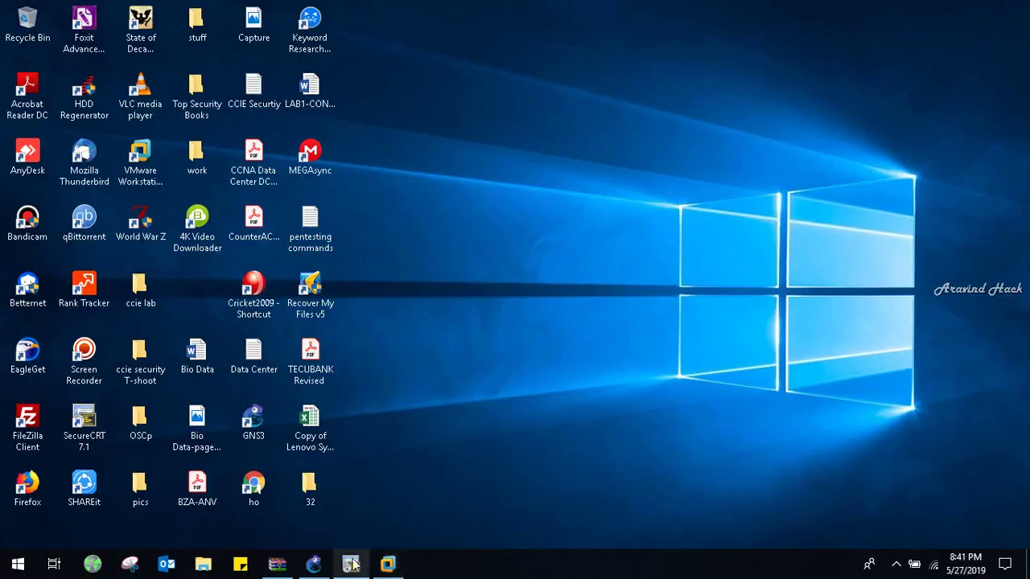
Play FGT-TrafficShaping-1.mp4 from the archive's 16 - Traffic Shaping (per-IP) folder
mouse_move(327, 570)
click(277, 565)
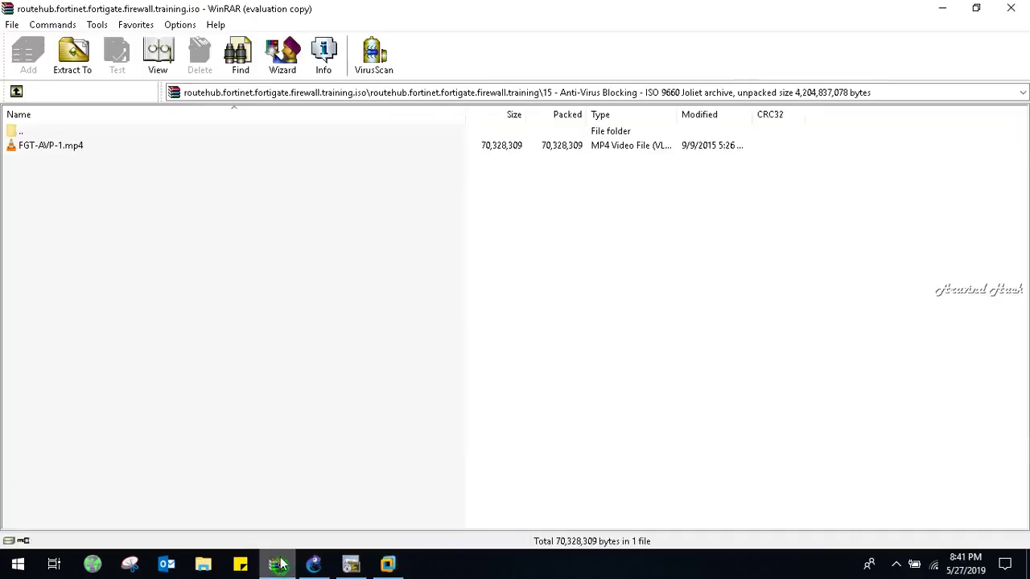
click(17, 91)
double_click(99, 362)
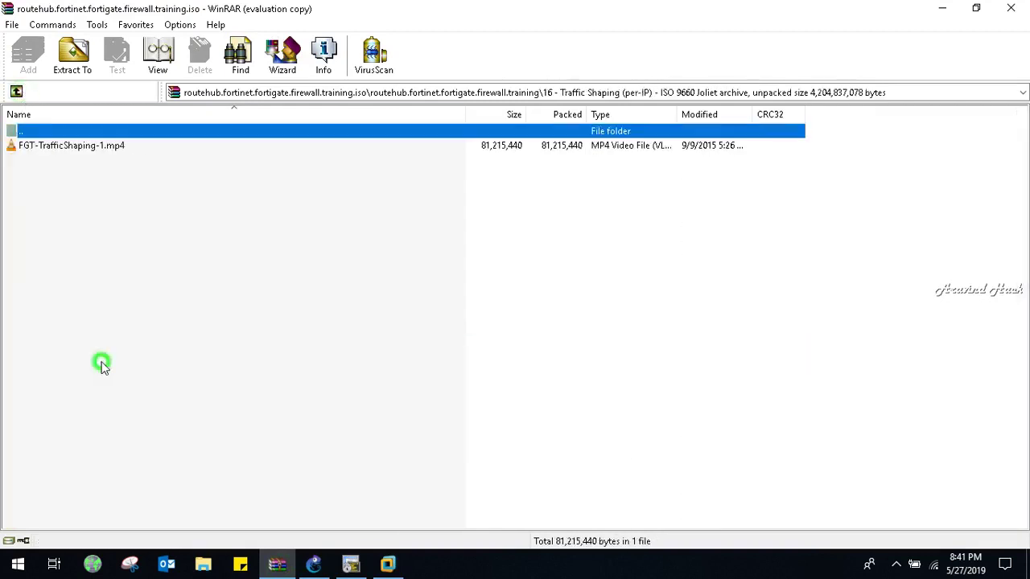
double_click(81, 150)
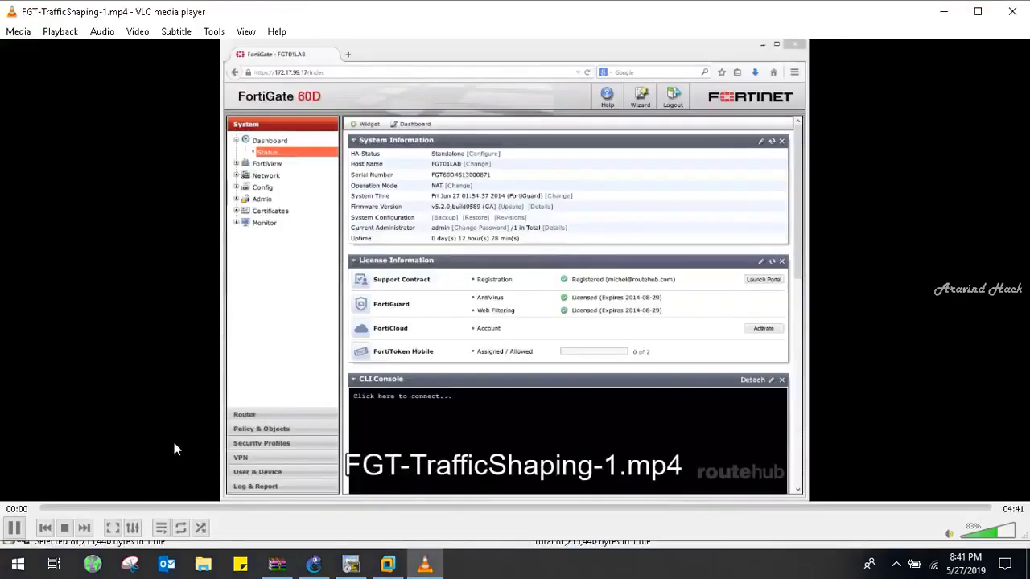
Skim the traffic shaping lesson from 00:35 through about 02:53
click(159, 508)
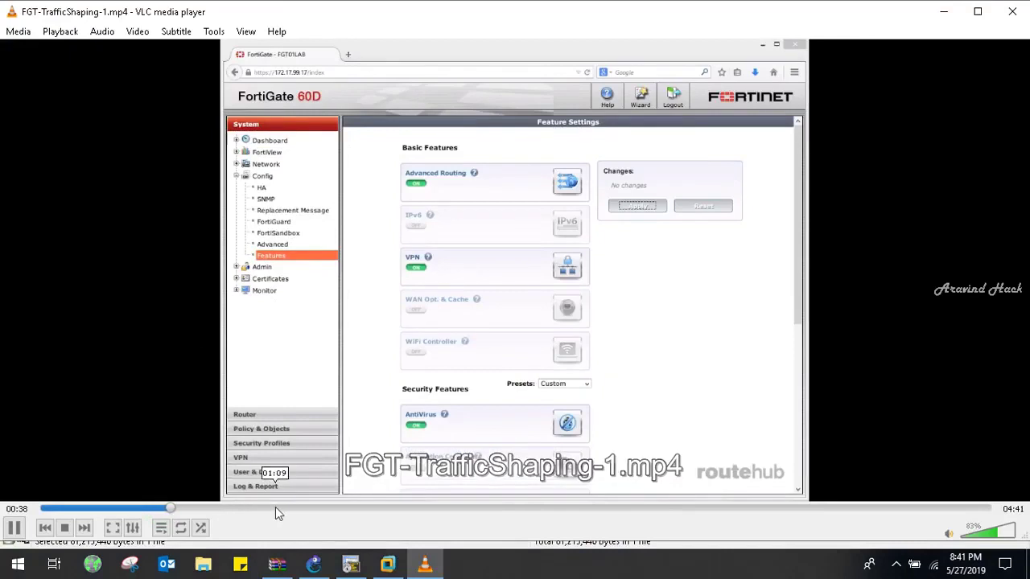
click(275, 508)
click(361, 508)
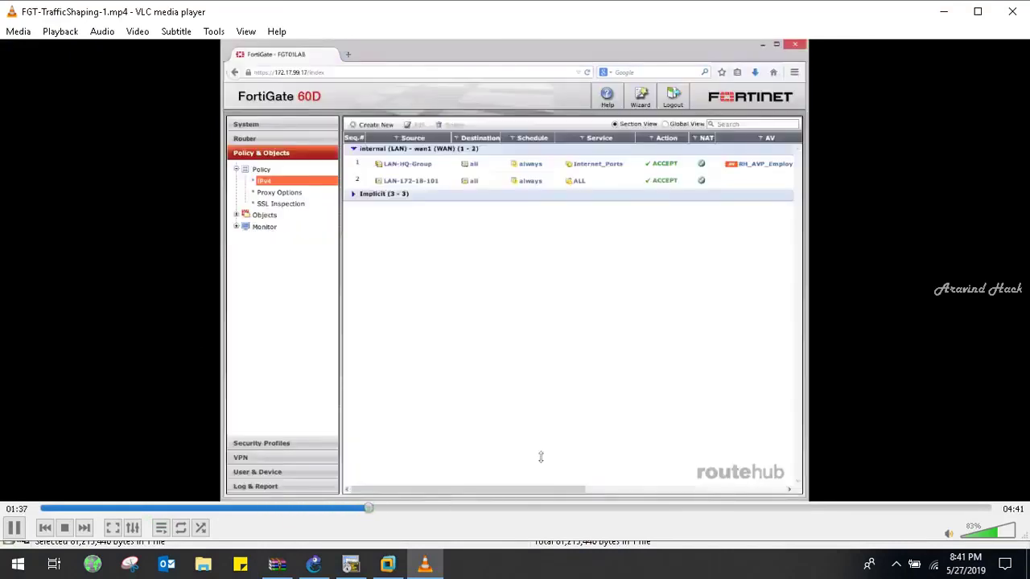
click(473, 508)
click(628, 508)
Skim on to about 04:25, then close VLC and the WinRAR archive
click(704, 508)
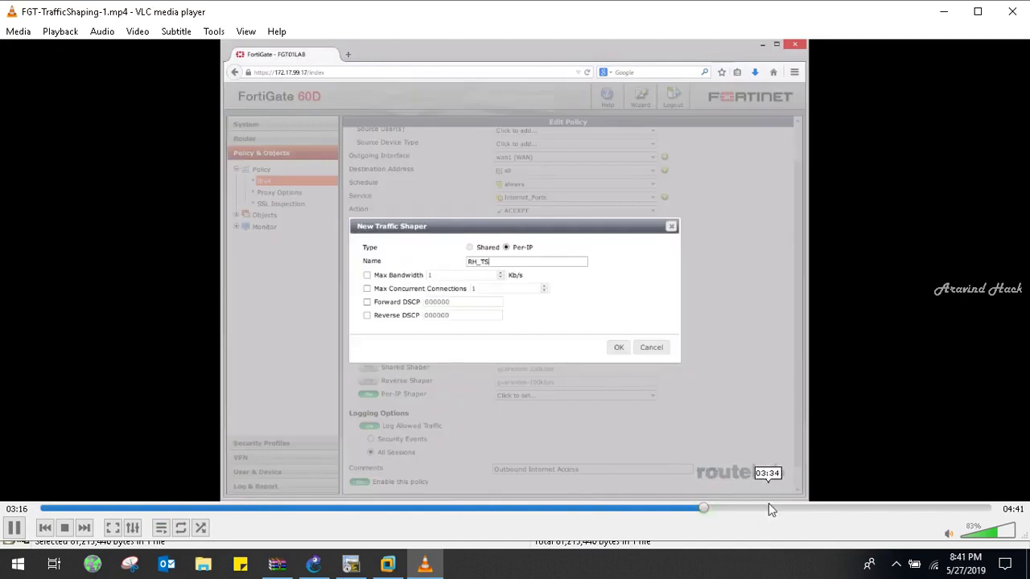
click(770, 507)
click(837, 508)
click(896, 508)
click(945, 508)
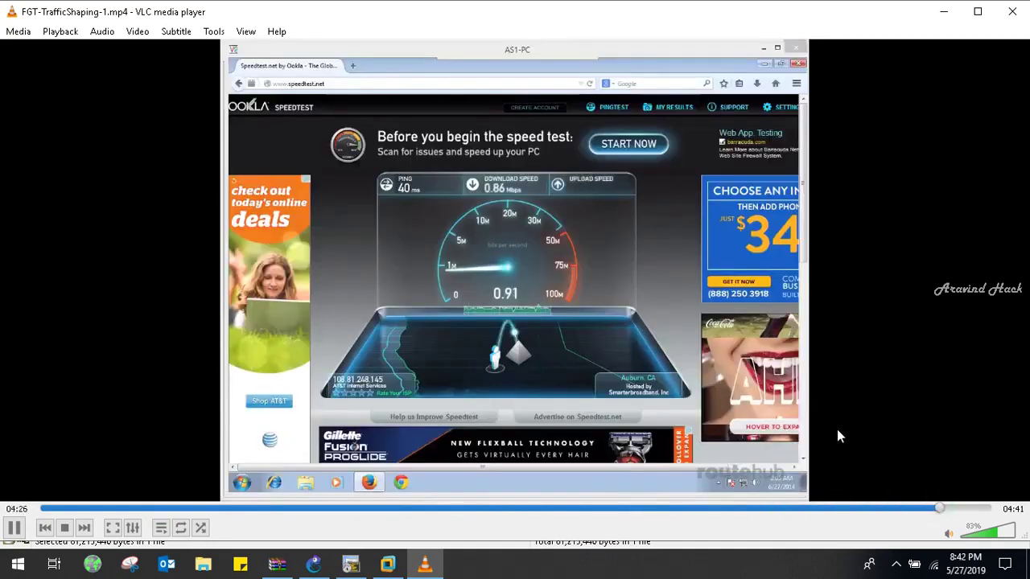
click(1012, 10)
click(943, 8)
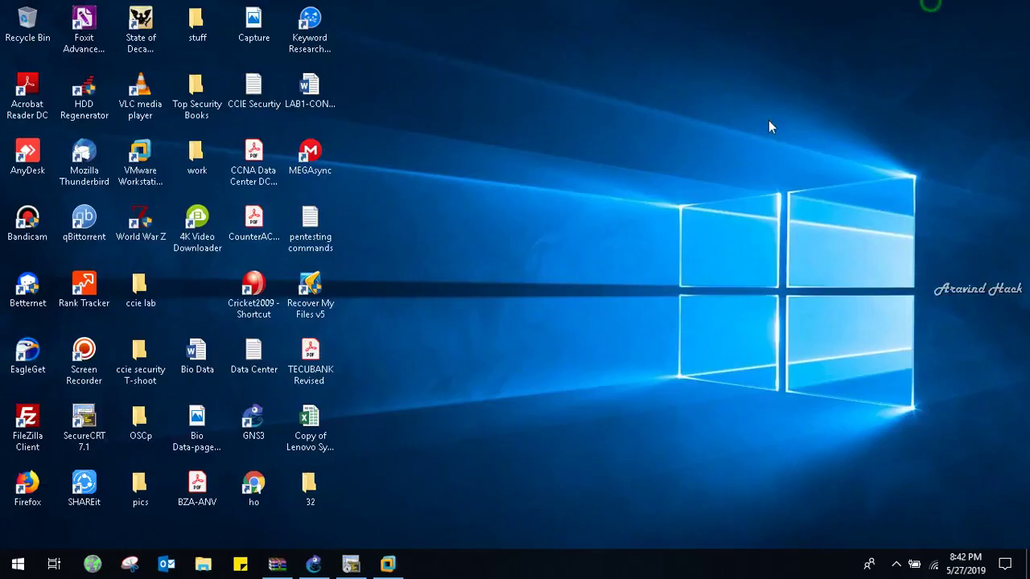
Restore the FortiGate VM and go to Policy & Objects > Traffic Shaping Policy
click(388, 563)
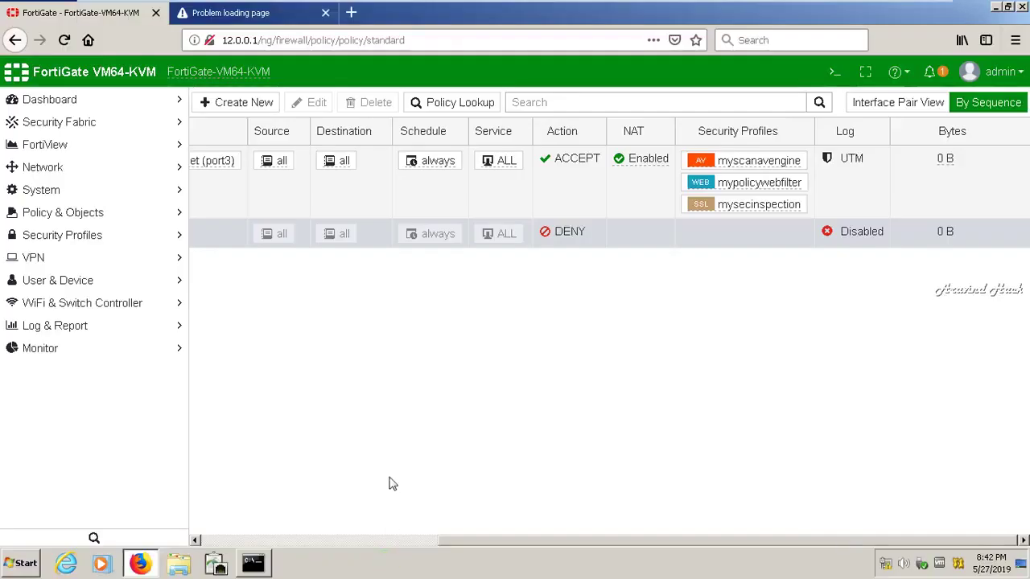
click(89, 214)
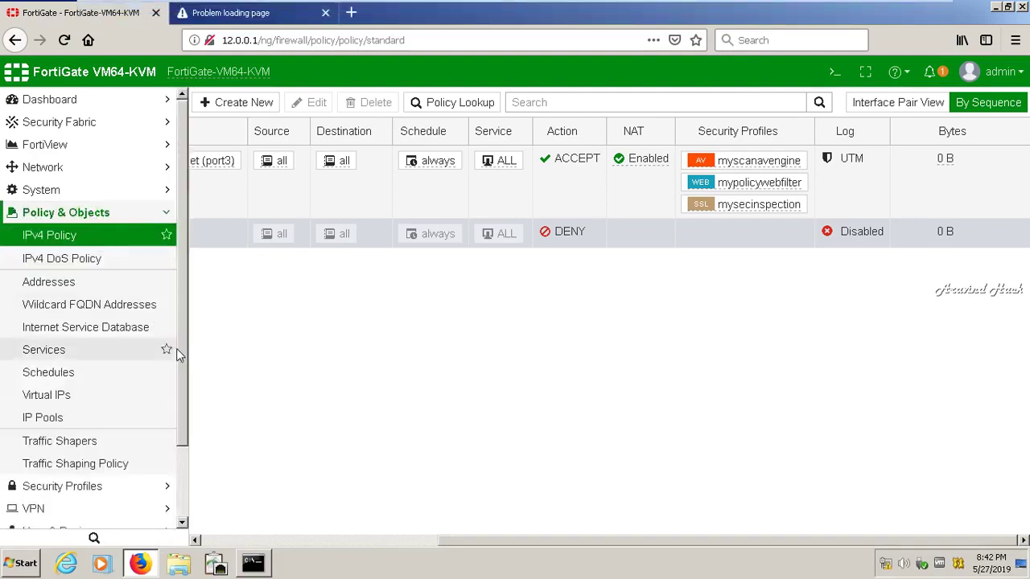
click(94, 463)
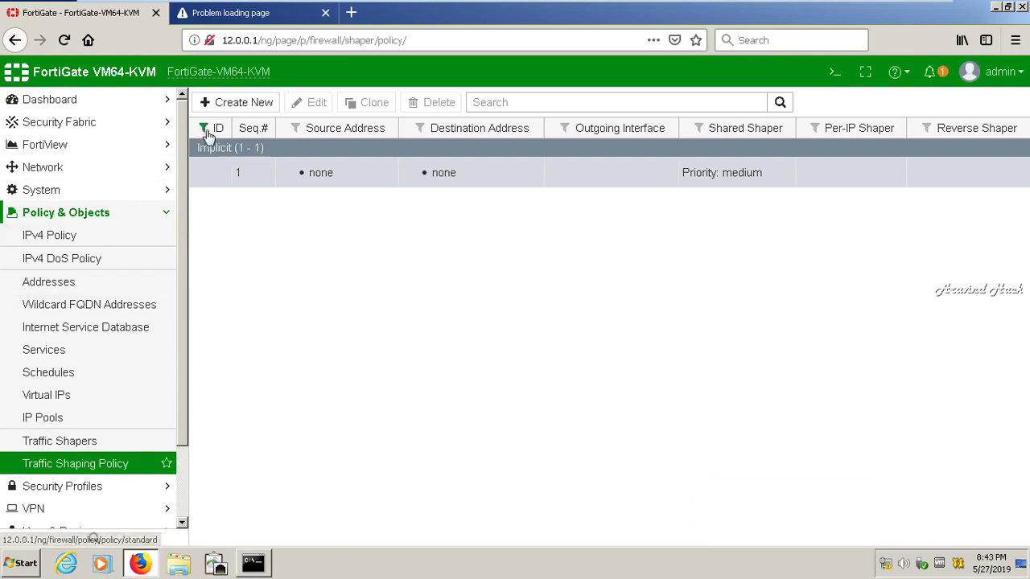
Start a new traffic shaping policy, resume the Bandicam recording, and return to the VM
click(245, 109)
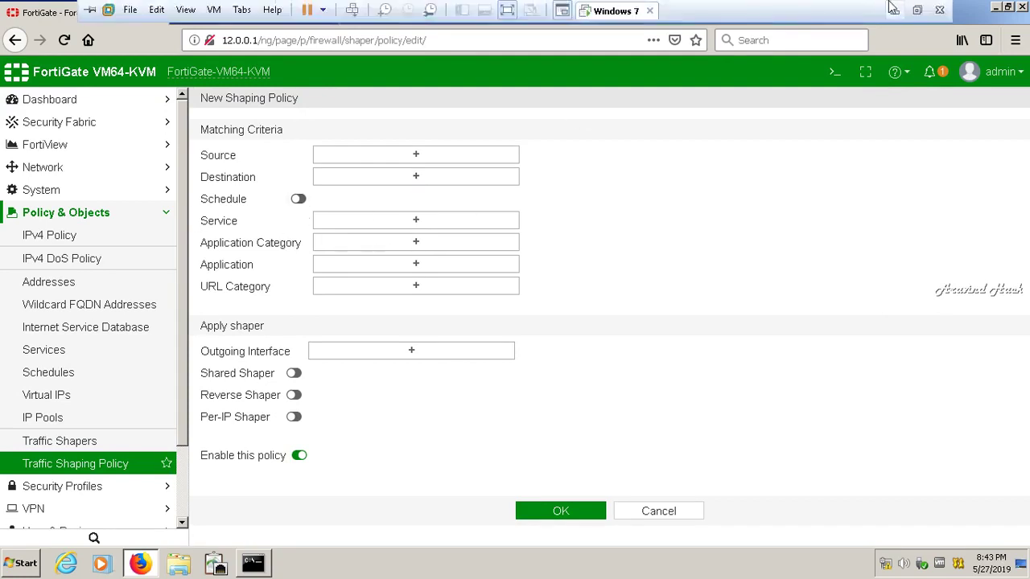
click(891, 9)
click(895, 564)
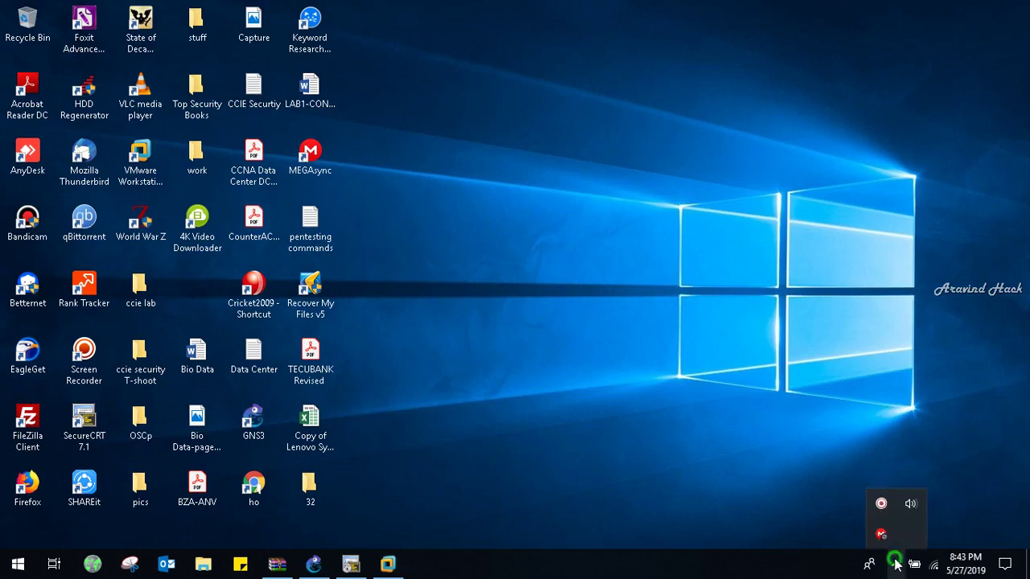
click(881, 503)
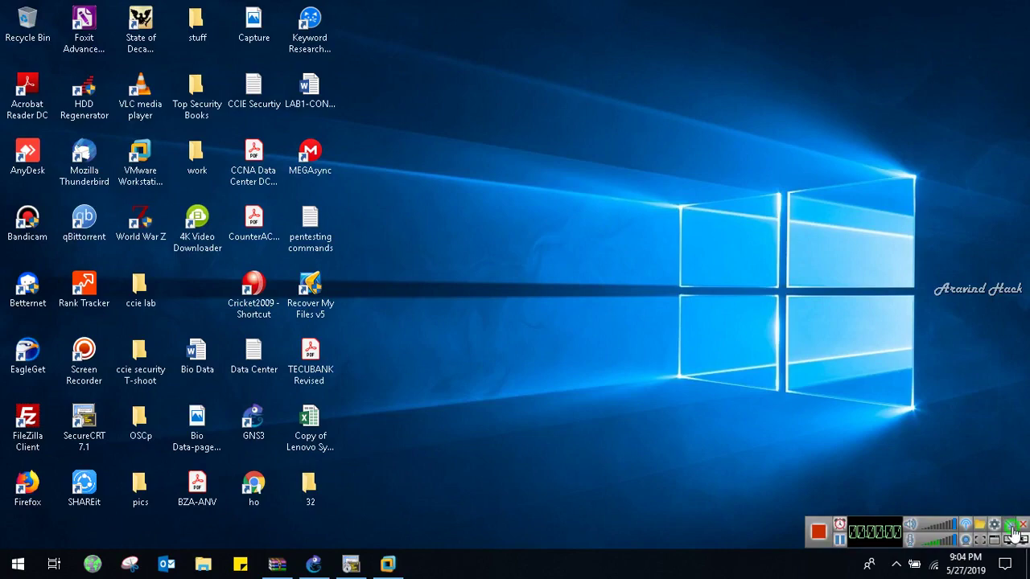
click(883, 435)
click(388, 564)
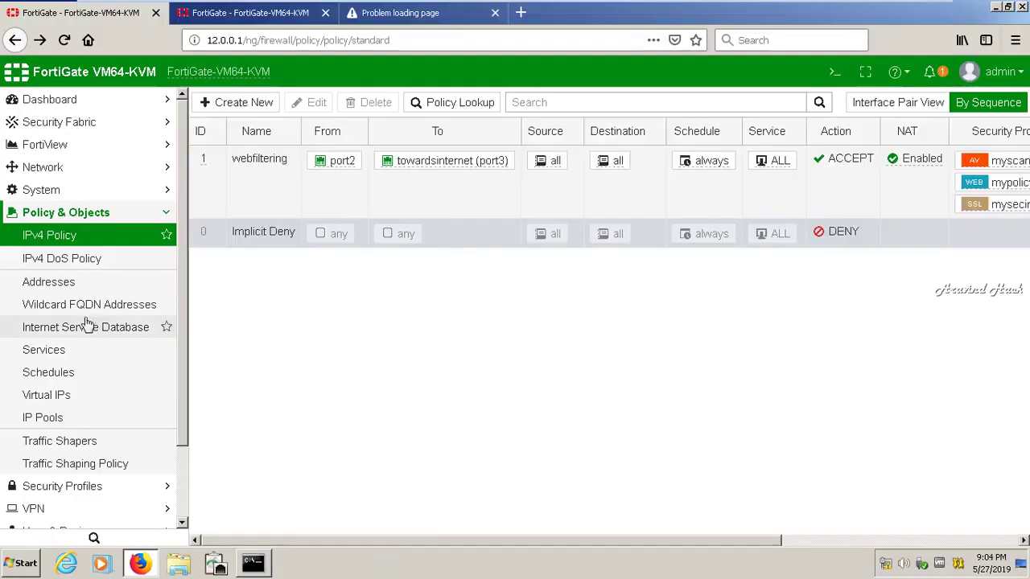
Open the webfiltering IPv4 policy for editing and review its settings
click(161, 216)
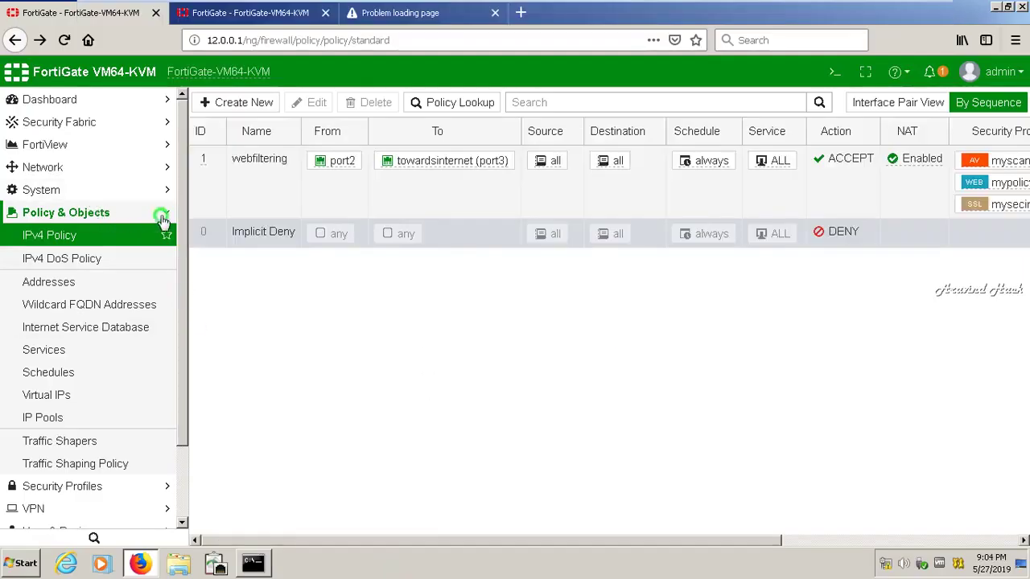
click(278, 185)
click(314, 108)
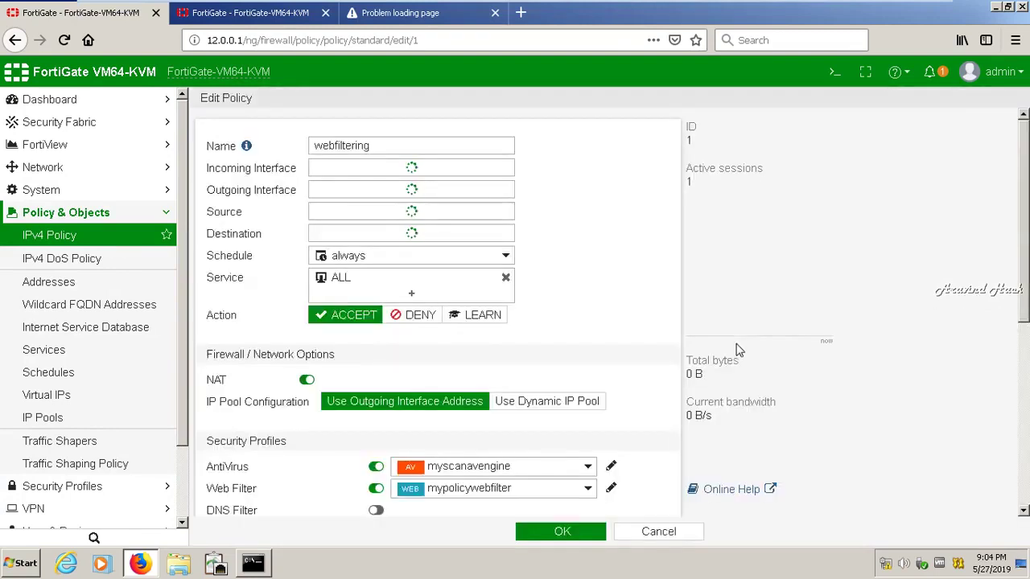
scroll(483, 306, down, 5)
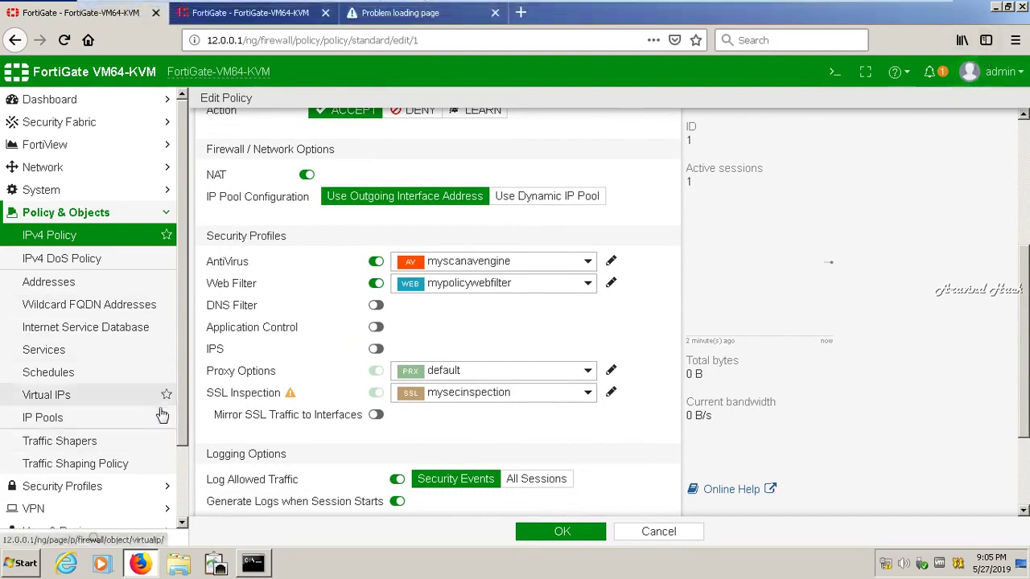
Visit Traffic Shapers and Traffic Shaping Policy, then open Security Profiles > Application Control
click(88, 441)
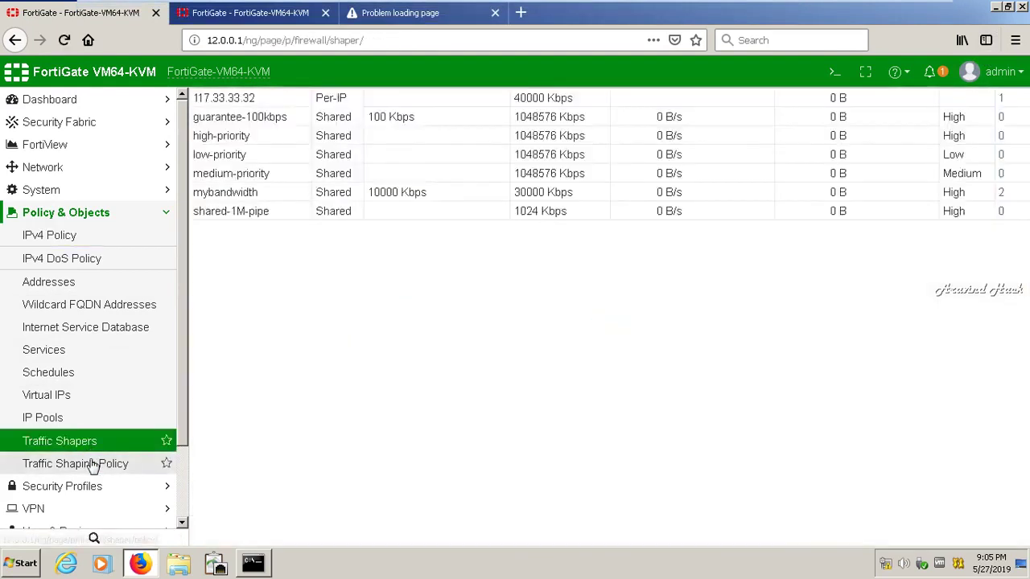
click(93, 464)
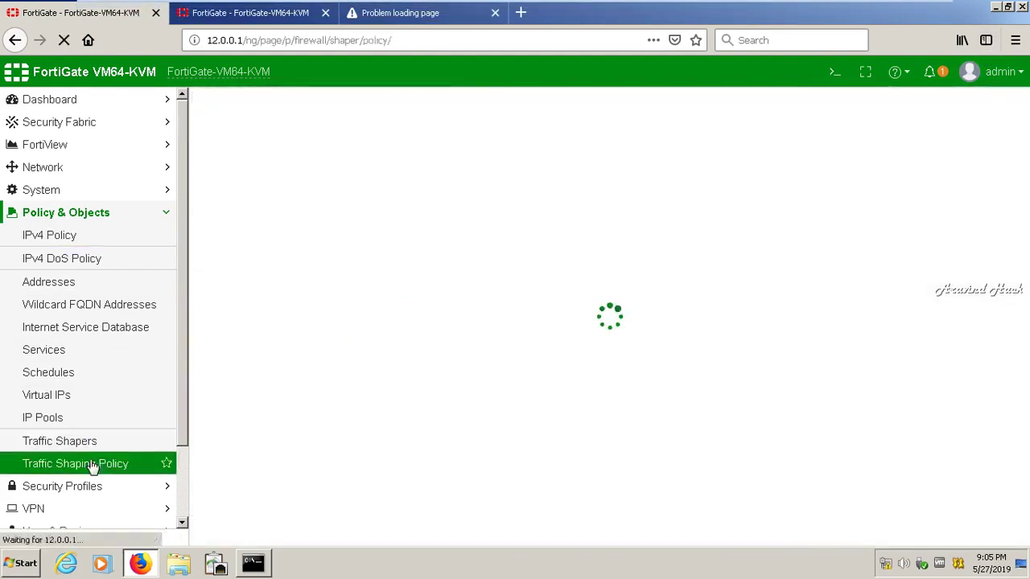
click(166, 218)
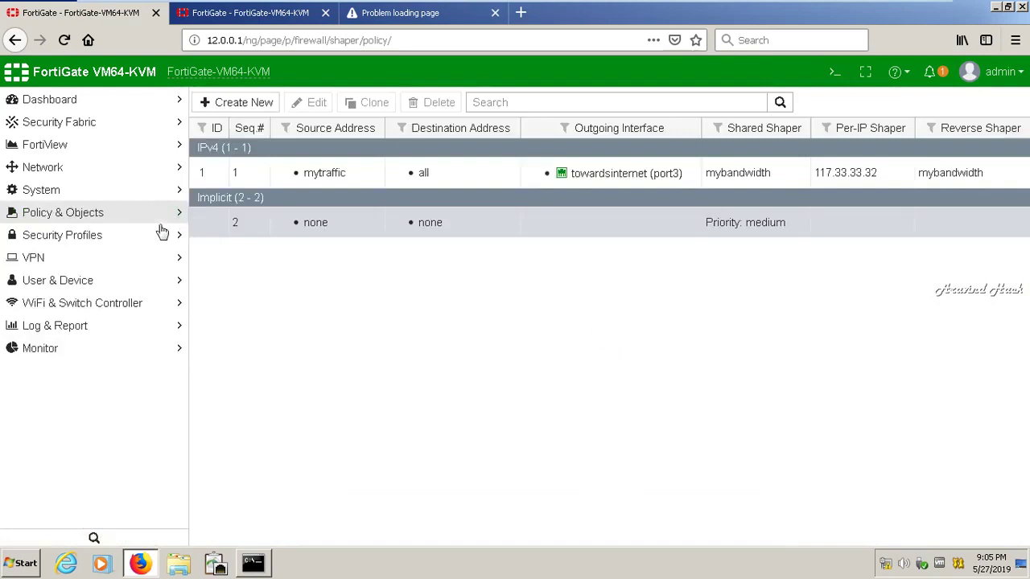
click(157, 238)
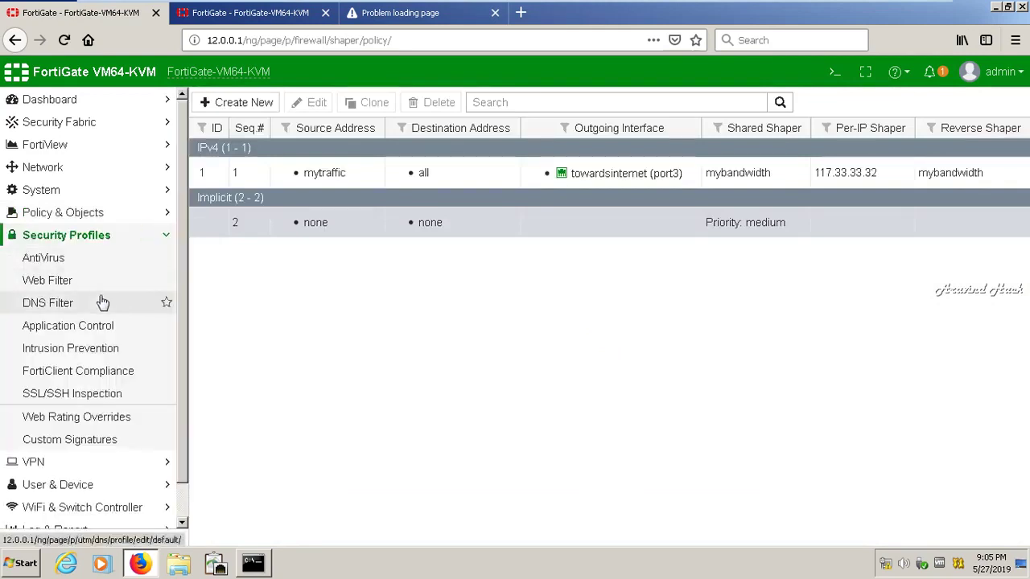
click(97, 326)
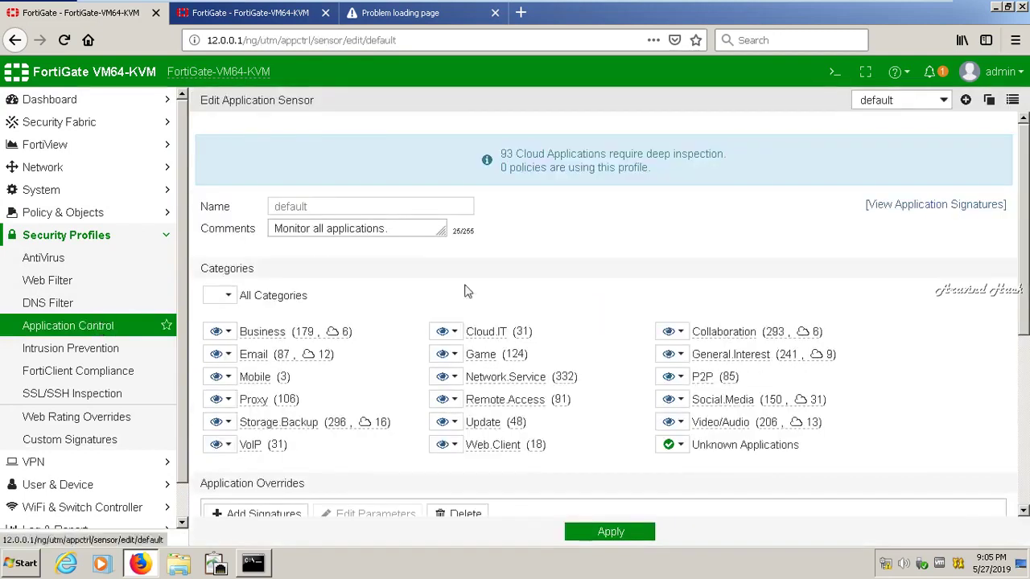
Create a new application sensor named myfacebookcontrol with comment controlfacebook
click(967, 100)
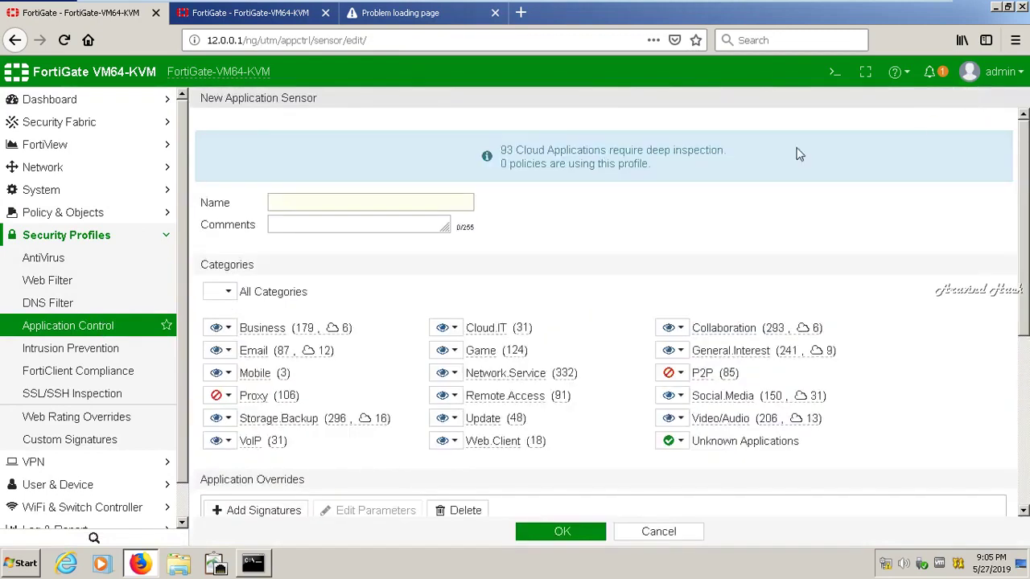
click(305, 203)
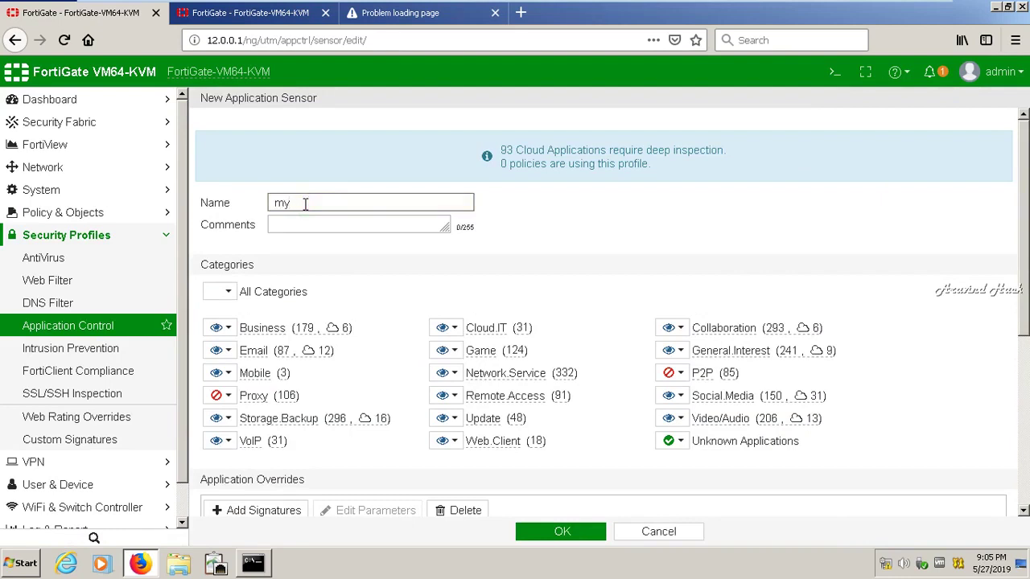
text(myfacebookcontrol)
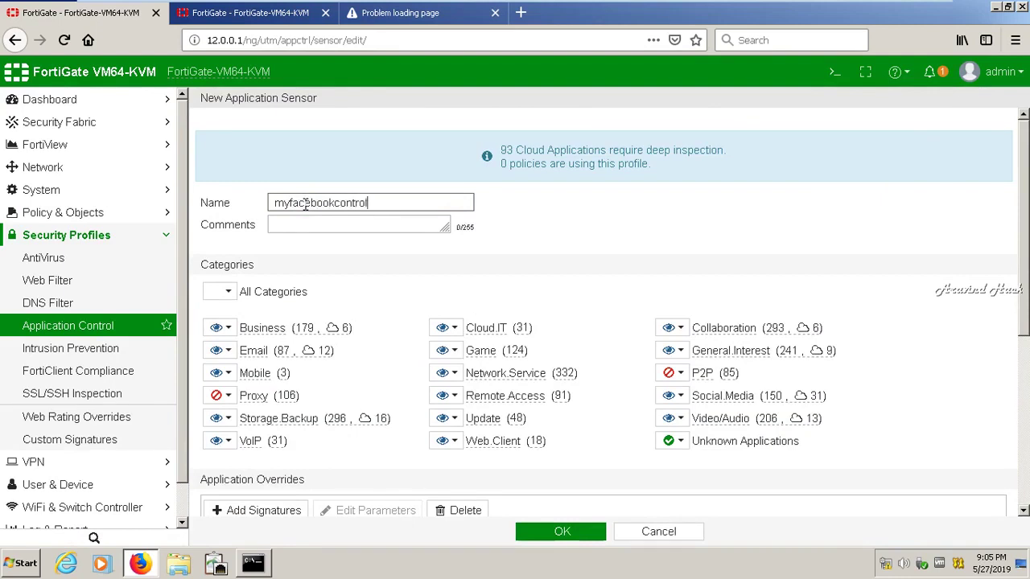
click(306, 224)
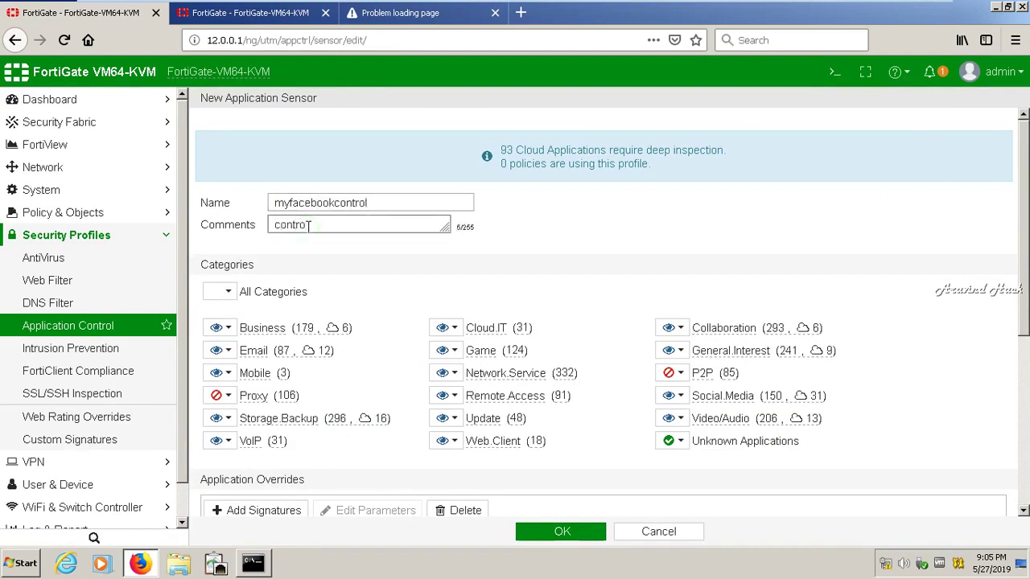
text(control acebook)
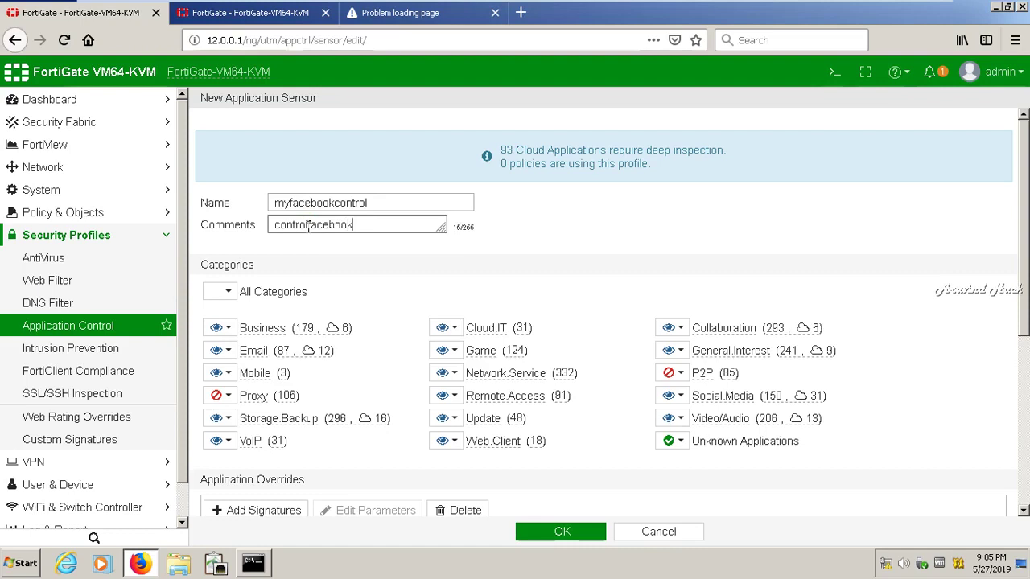
Set all categories to Monitor and bring up Social Media's action choices
click(228, 292)
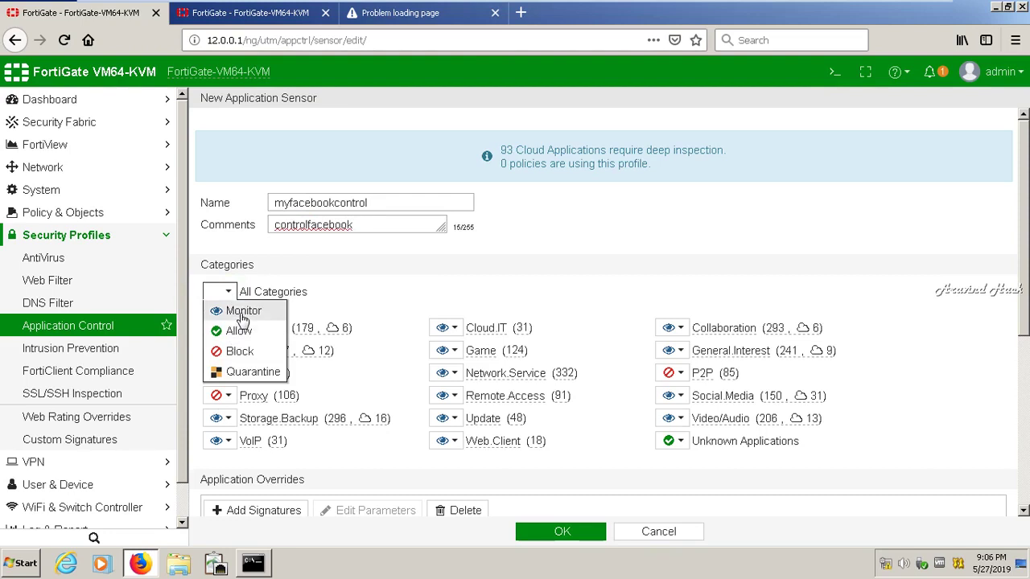
click(242, 312)
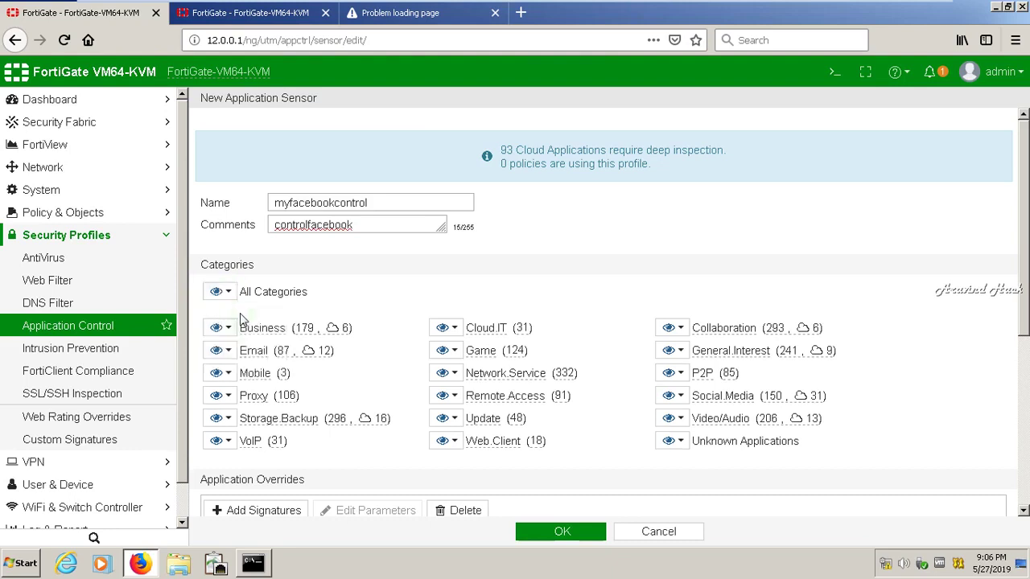
scroll(1023, 338, down, 3)
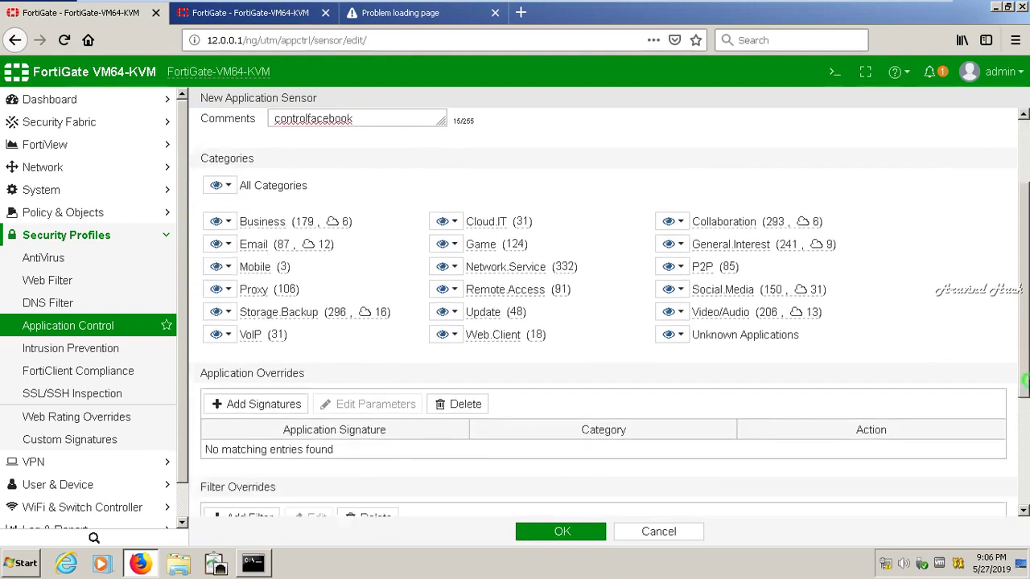
drag(1023, 378, 1025, 396)
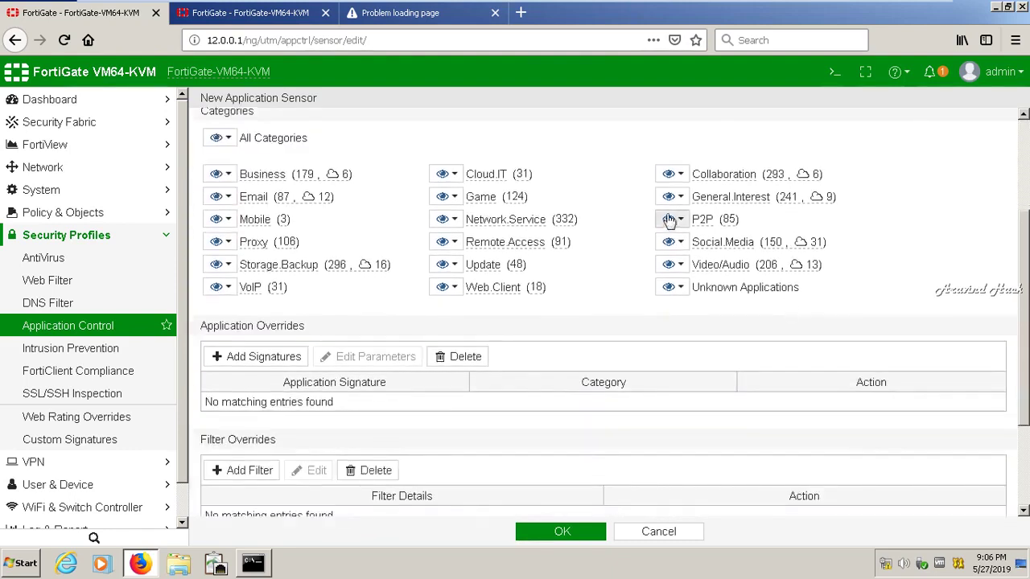
click(669, 245)
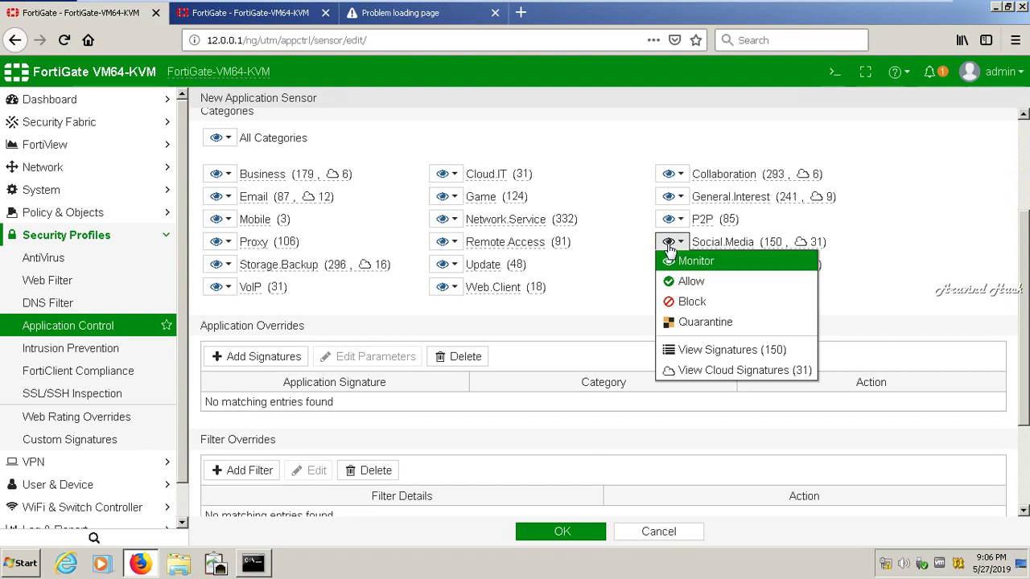
click(712, 349)
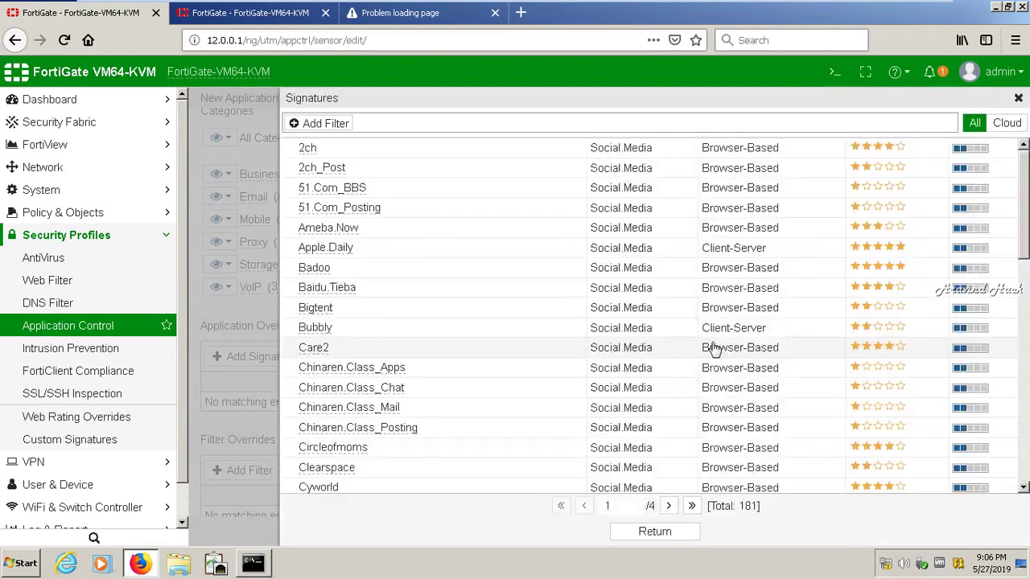
drag(1024, 229, 1024, 342)
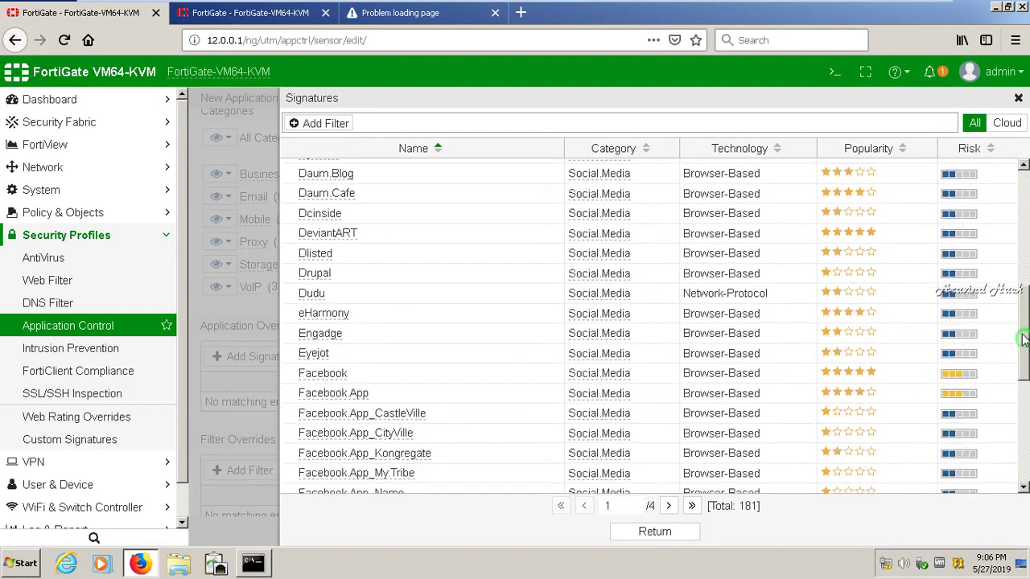
click(962, 150)
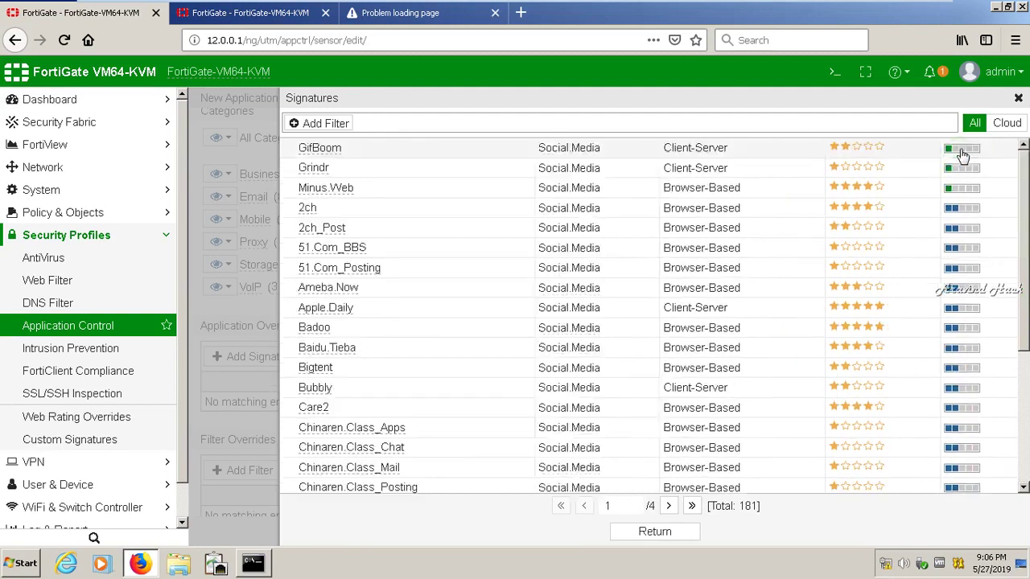
drag(1026, 242, 1024, 471)
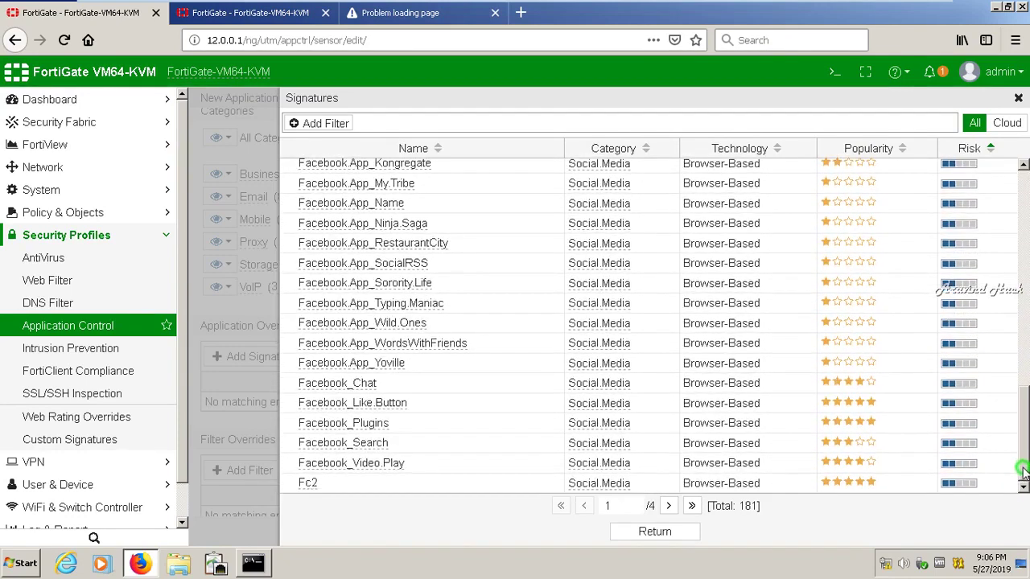
click(658, 390)
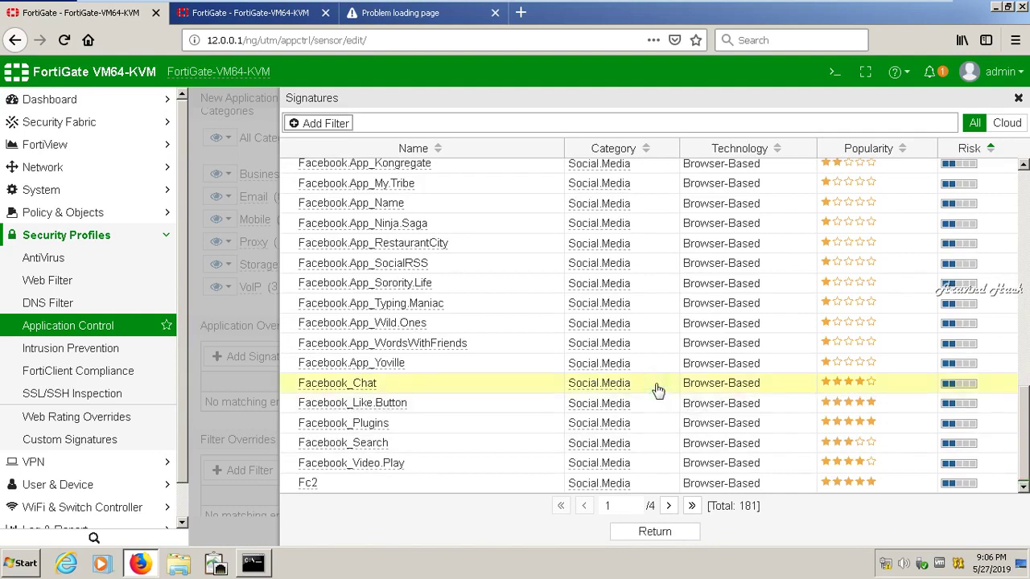
click(312, 125)
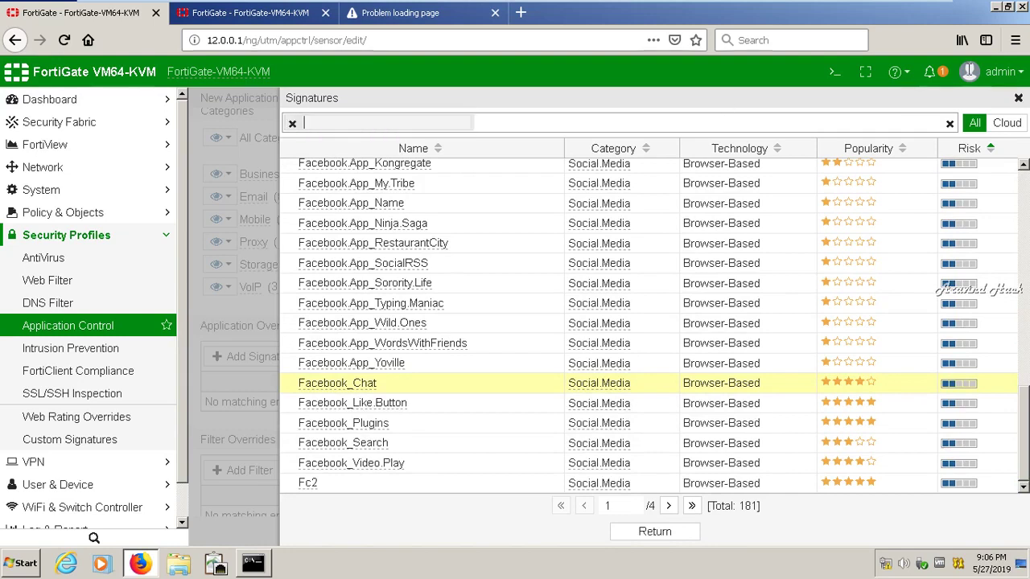
click(1018, 99)
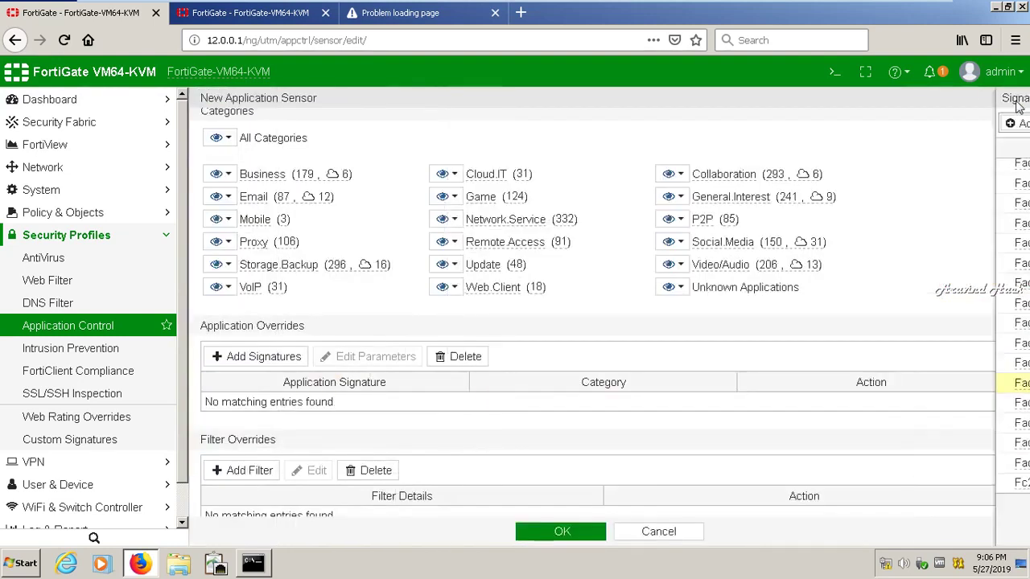
Open the Add Signatures picker under Application Overrides, close it, and reopen it
click(246, 358)
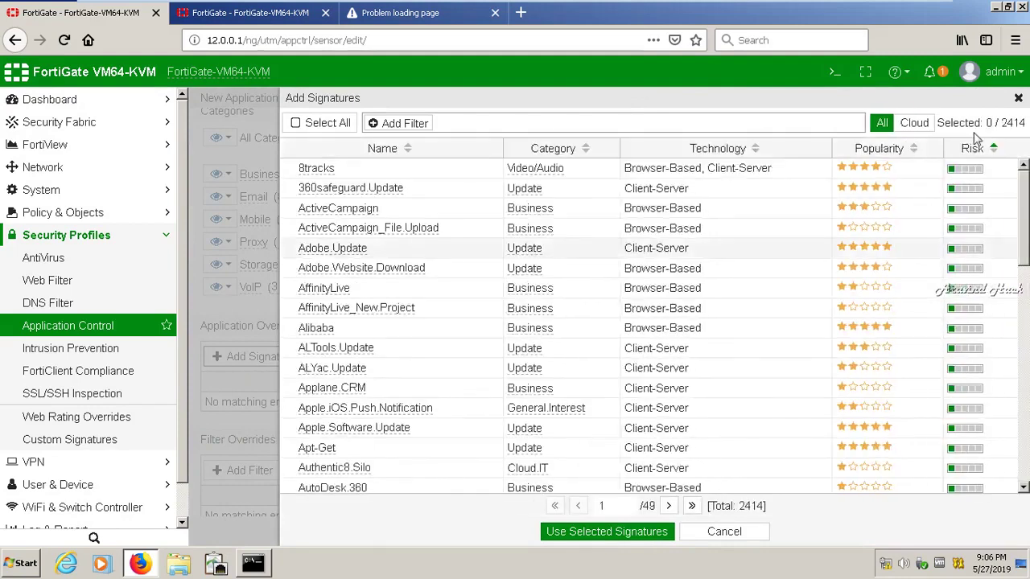
click(1019, 98)
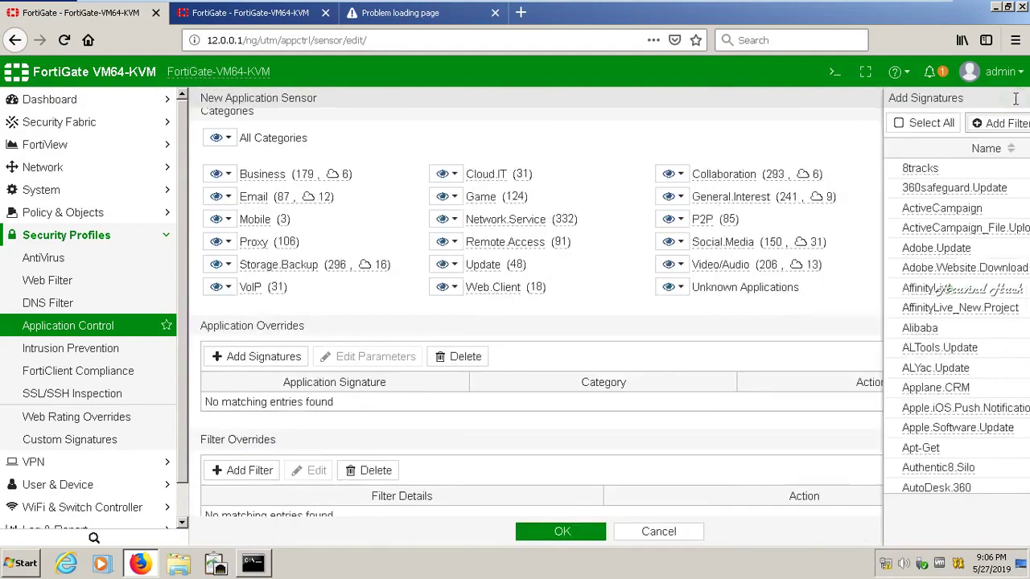
drag(1025, 349, 1025, 277)
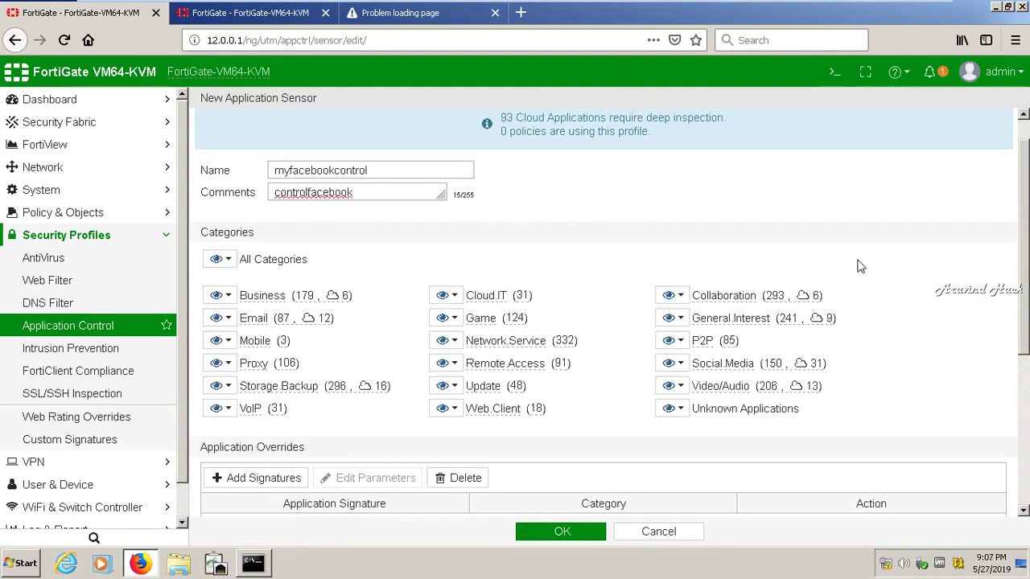
click(284, 485)
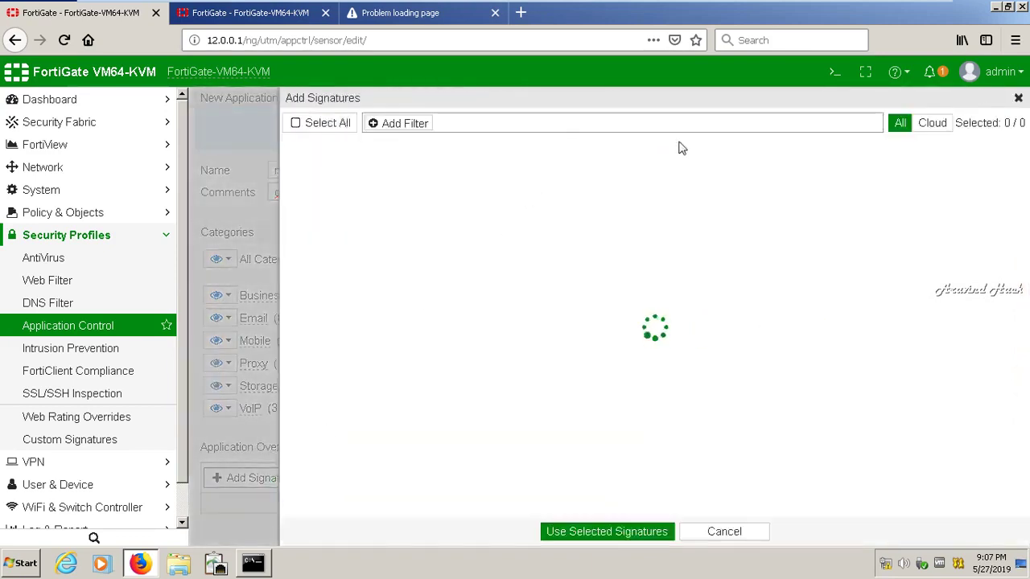
Try filtering signatures by 'fa' and 'so', clear the filter, and toggle Select All
click(685, 126)
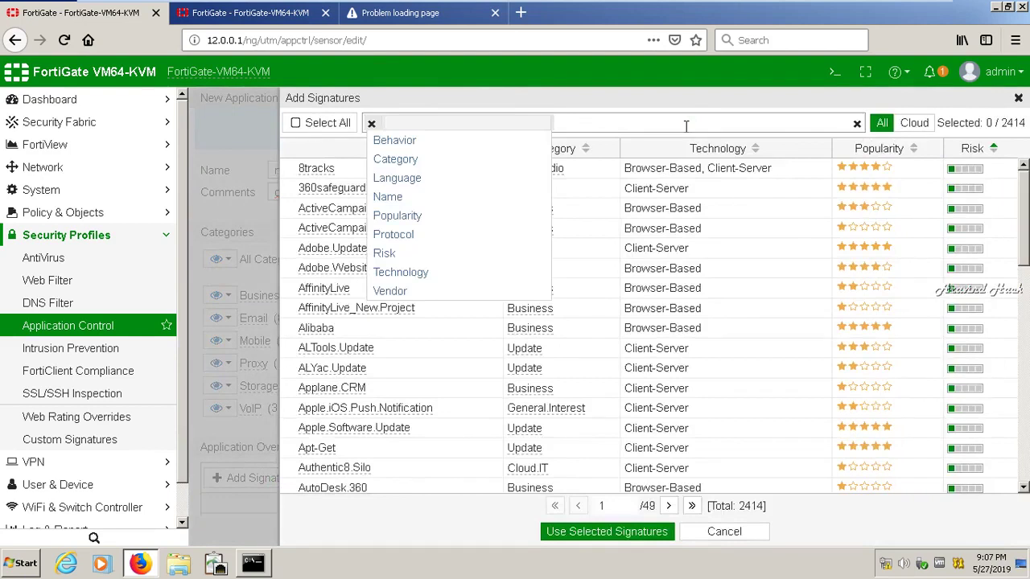
text(fa)
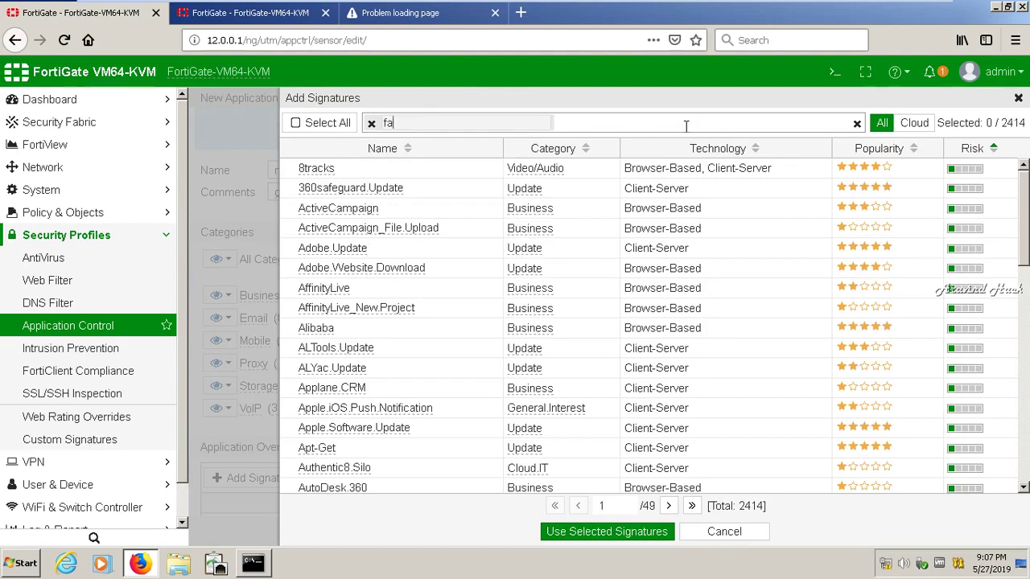
key(BackSpace)
key(BackSpace)
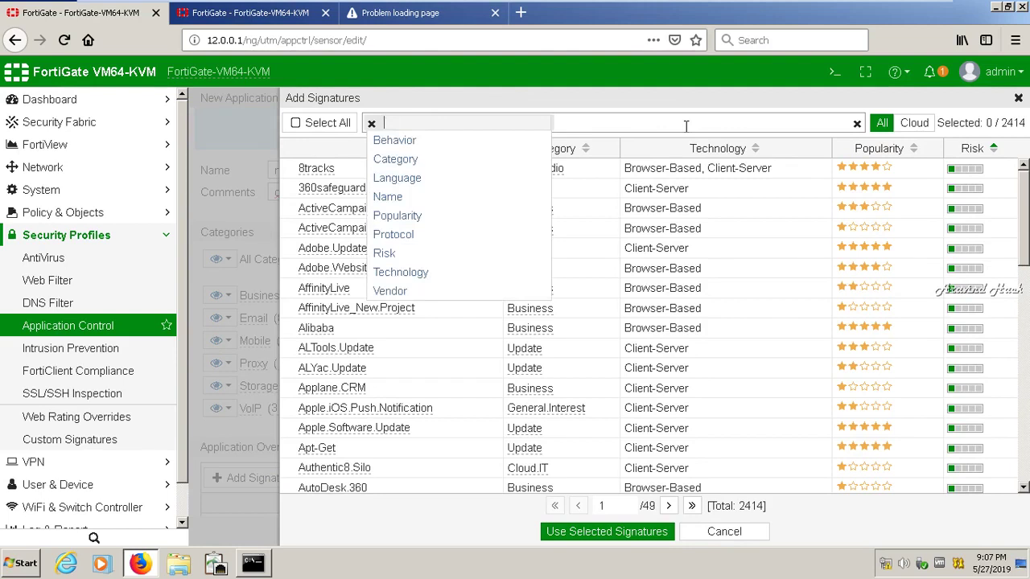
text(social)
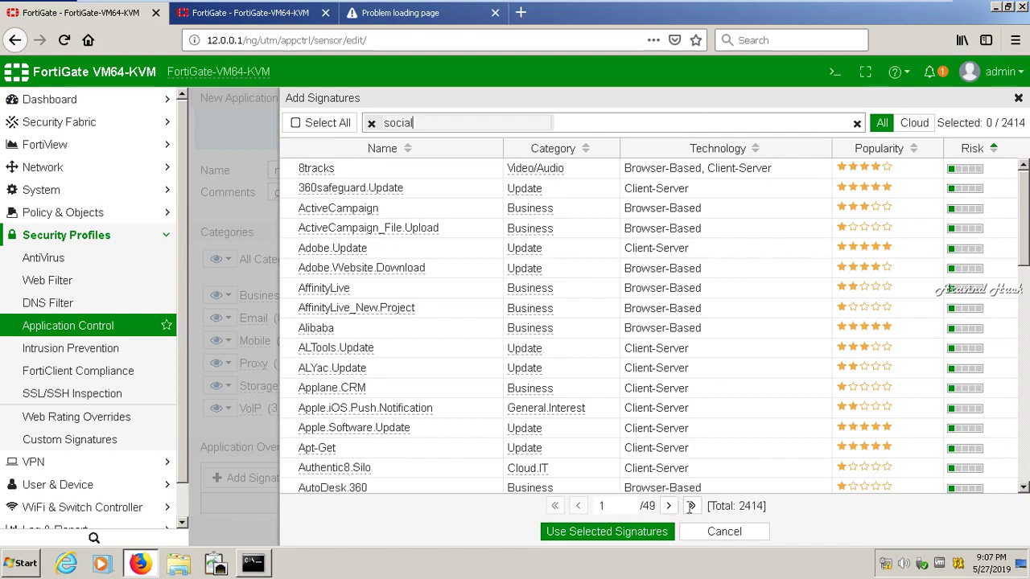
key(BackSpace)
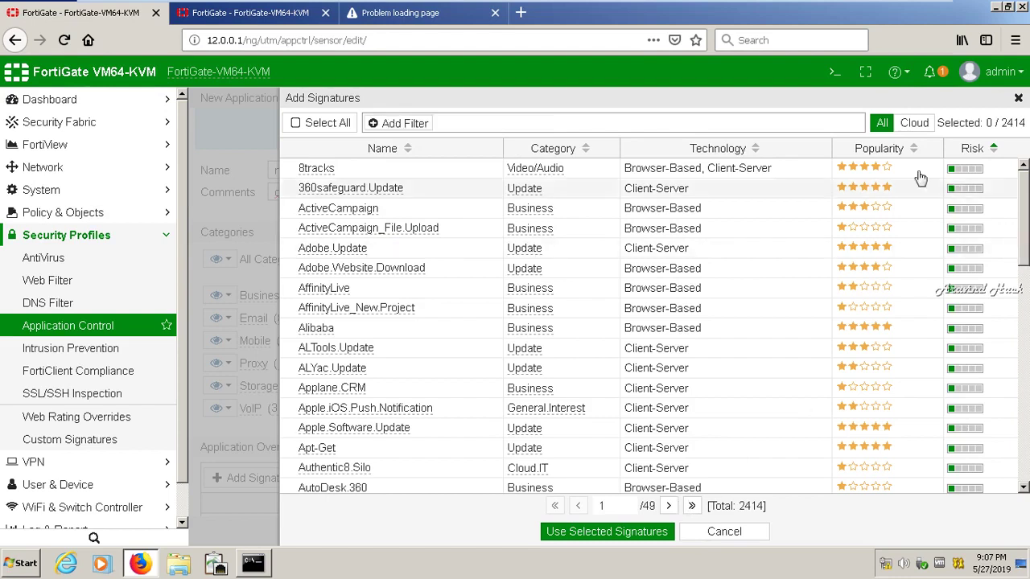
click(338, 128)
click(338, 128)
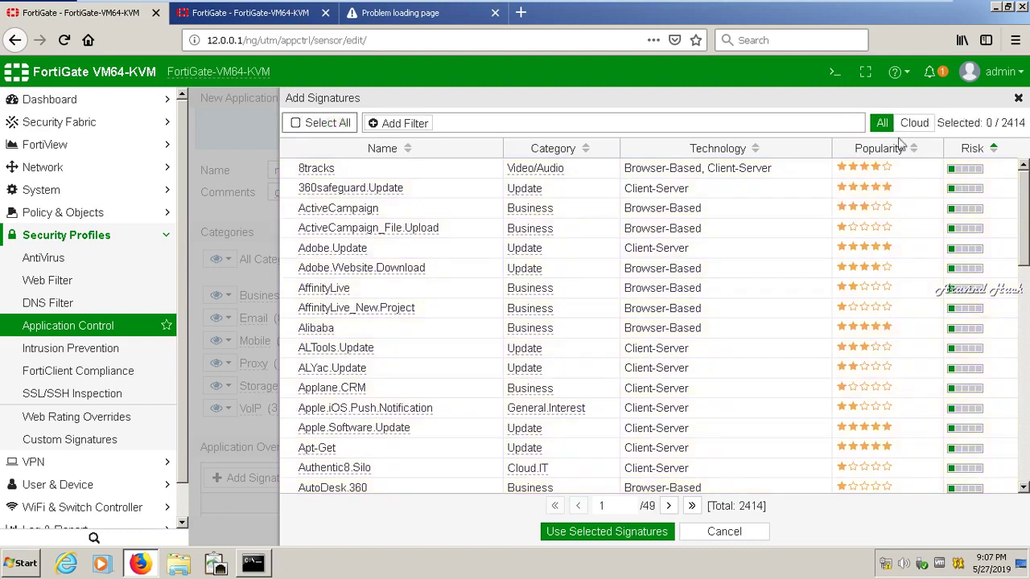
List the Social Media category's signatures and pick out Facebook_Chat
click(724, 533)
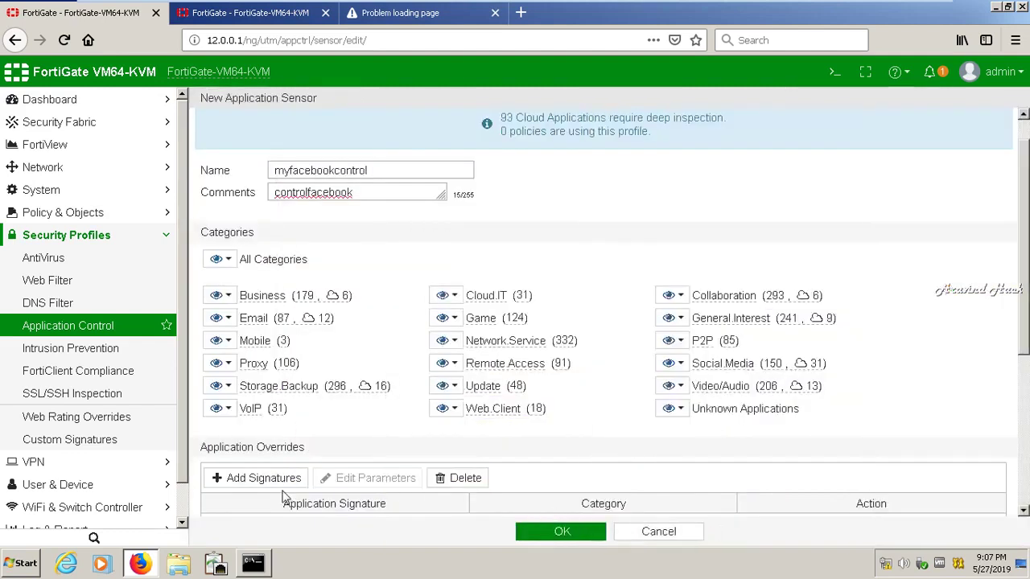
drag(1027, 308, 1016, 515)
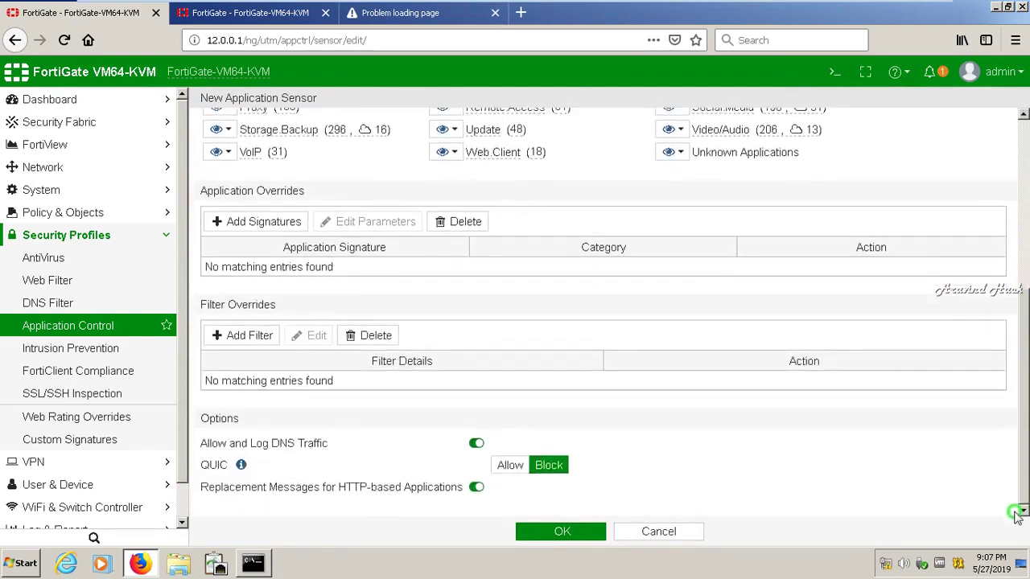
drag(1016, 515, 1026, 321)
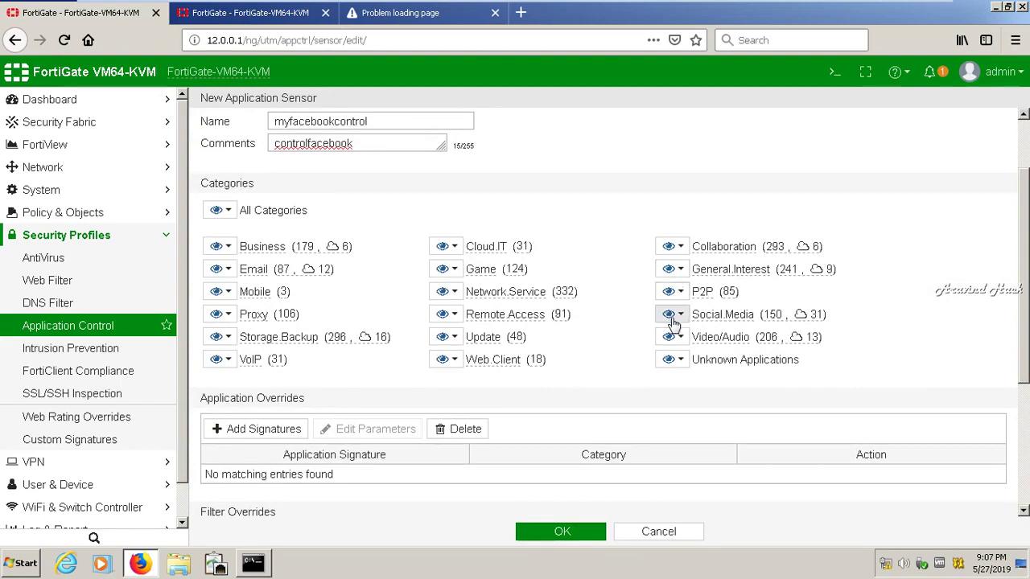
click(673, 318)
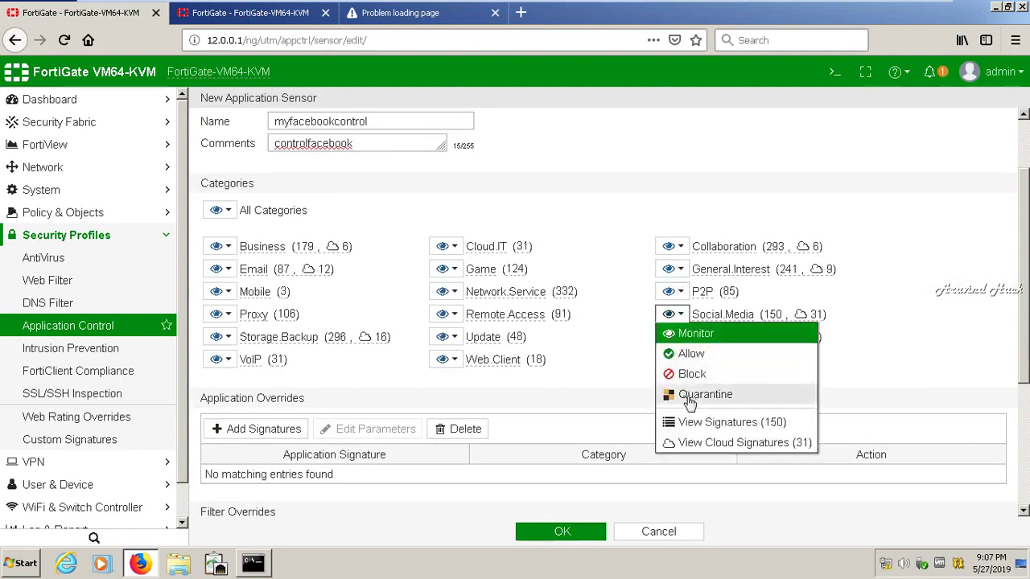
click(696, 426)
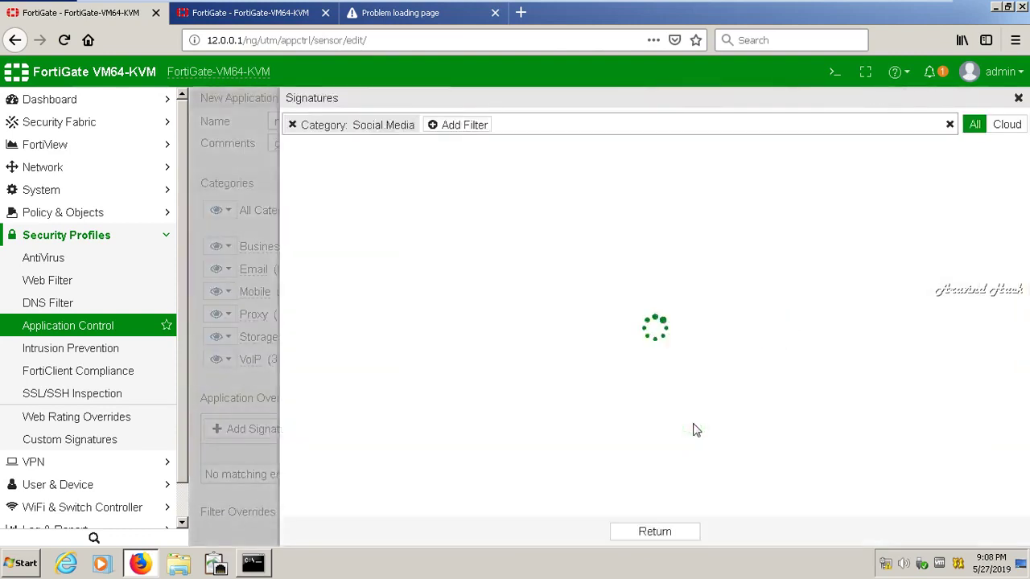
scroll(1015, 350, down, 6)
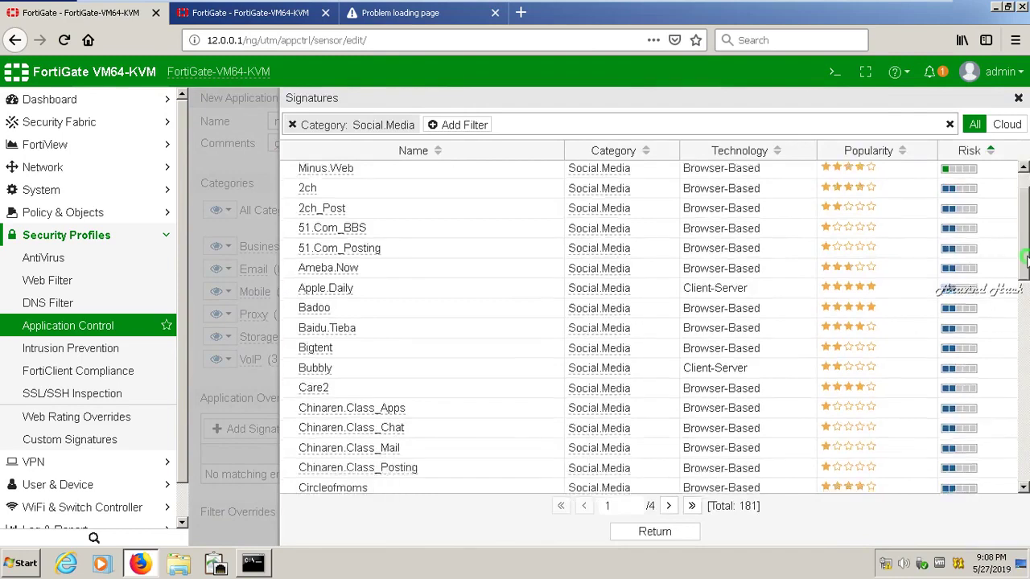
drag(1015, 350, 1016, 452)
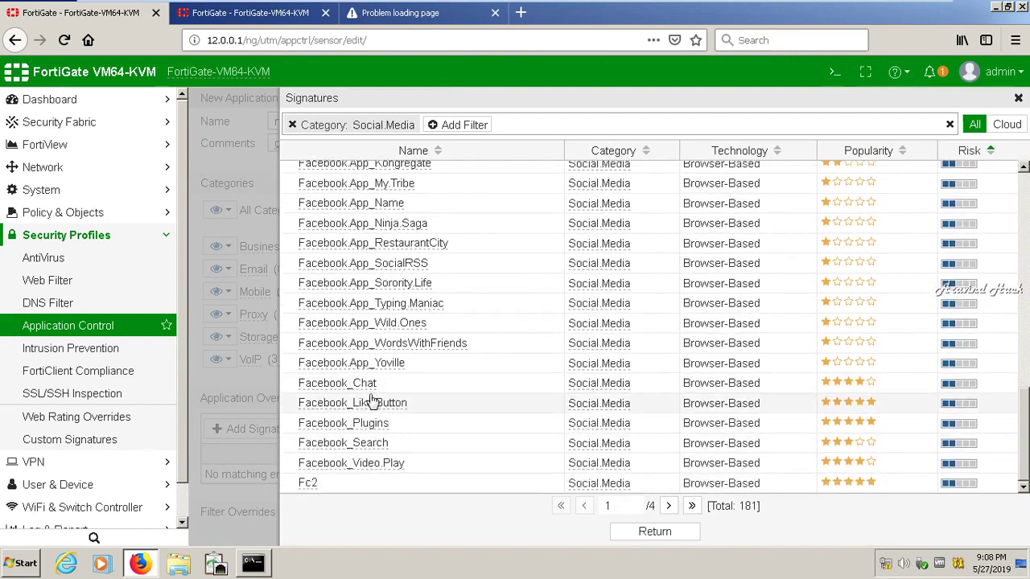
click(373, 388)
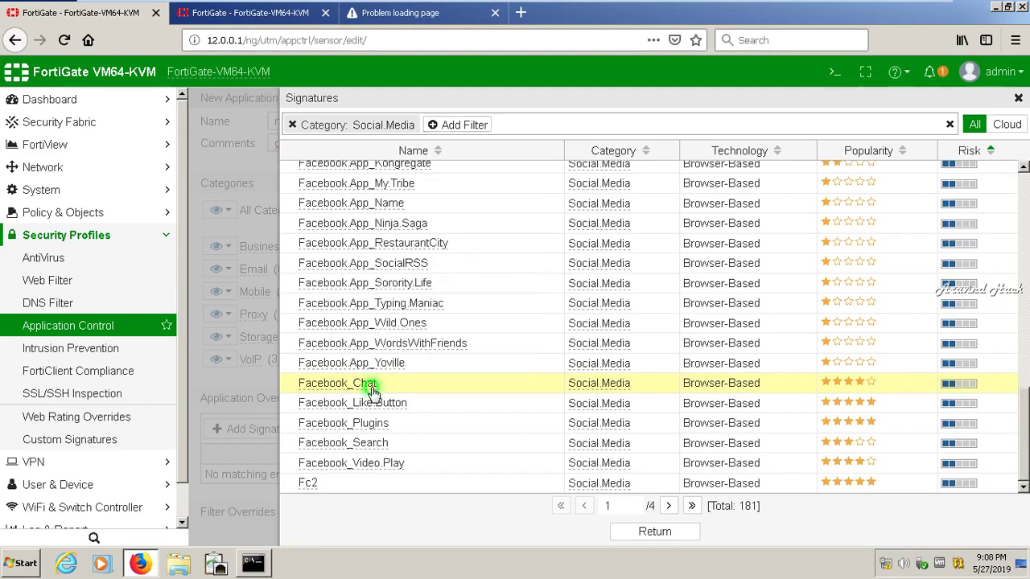
Add a Risk: Critical filter, find no matches, and close the signatures browser
mouse_move(373, 392)
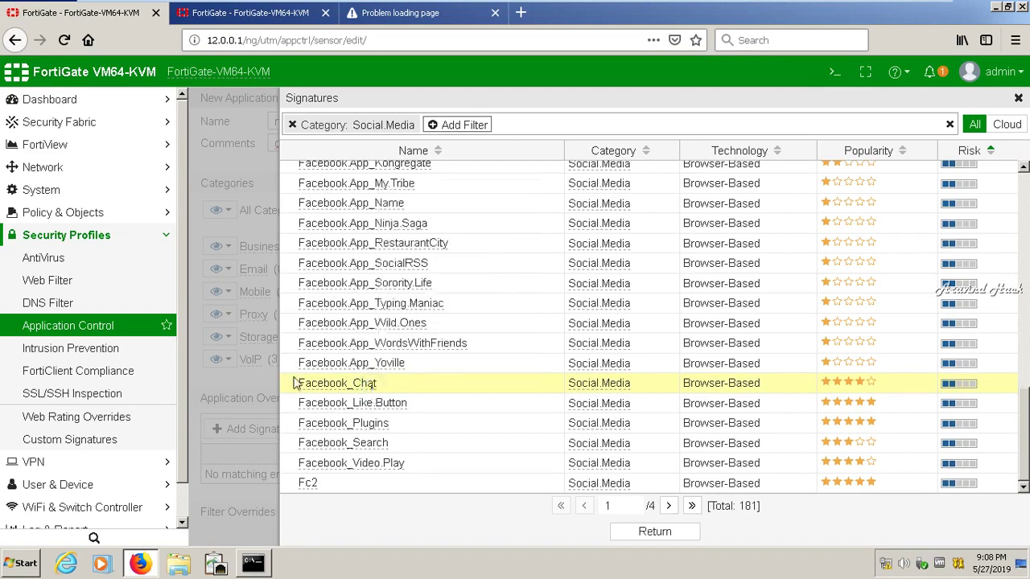
mouse_move(337, 392)
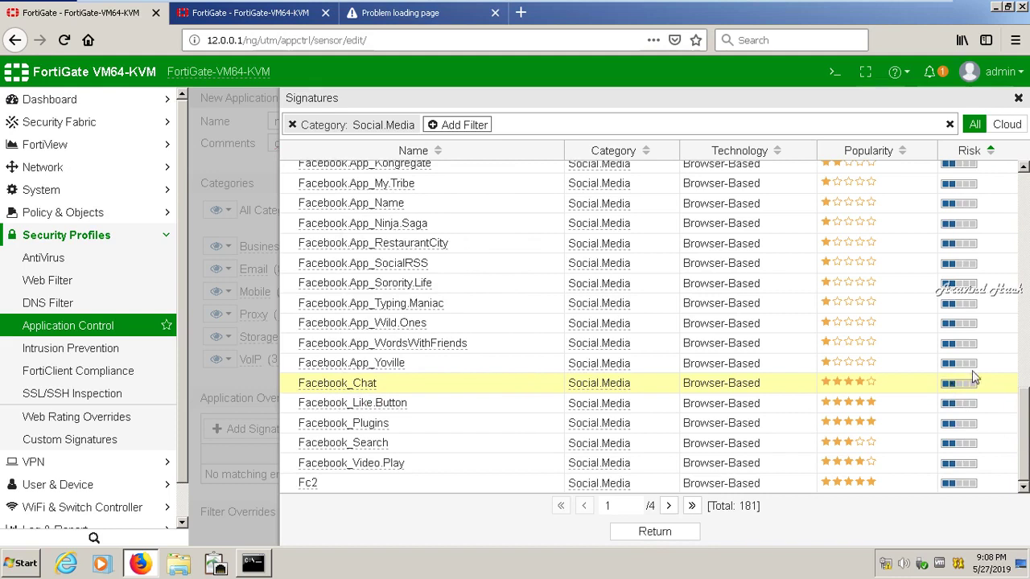
click(449, 124)
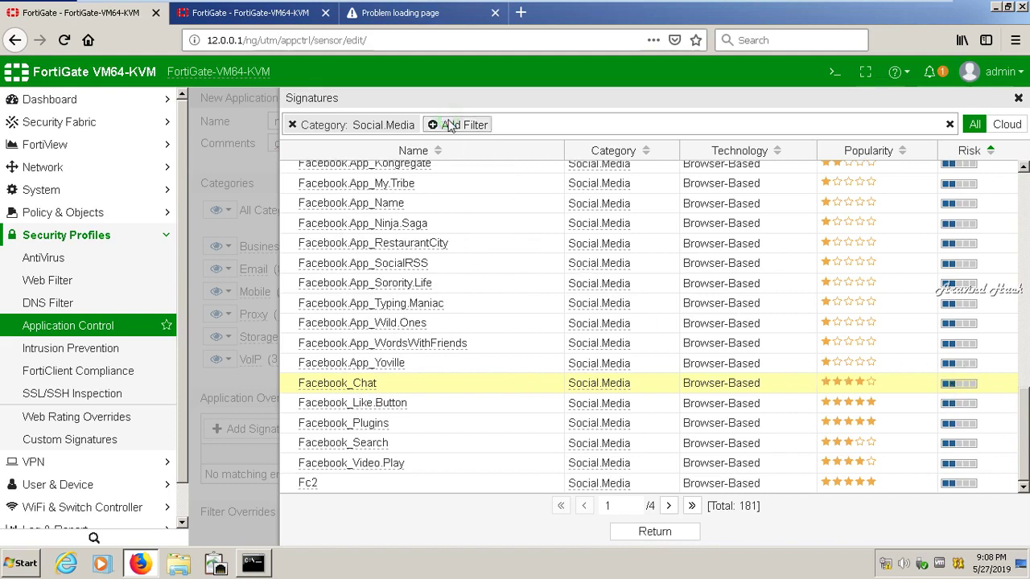
click(449, 124)
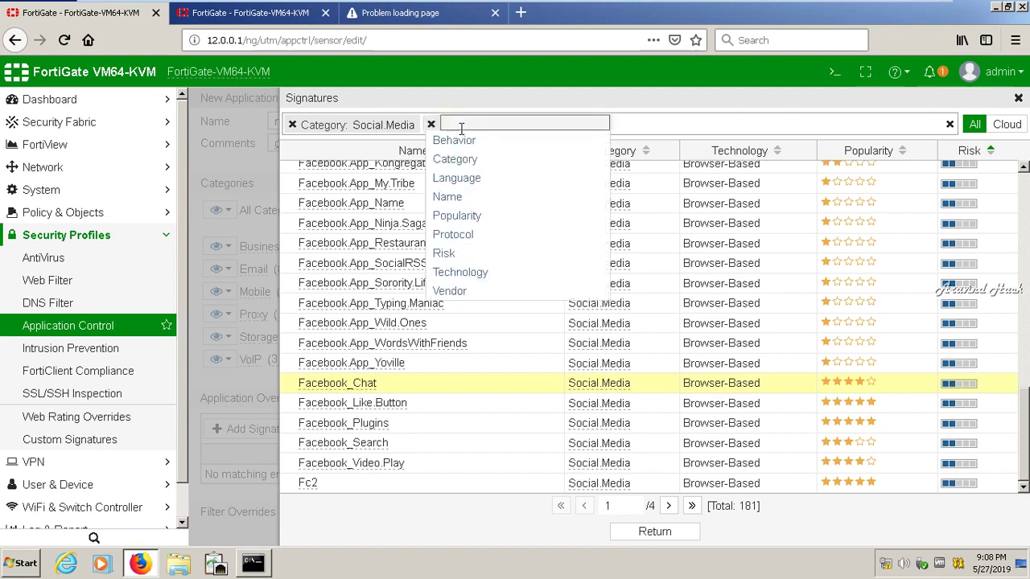
click(448, 253)
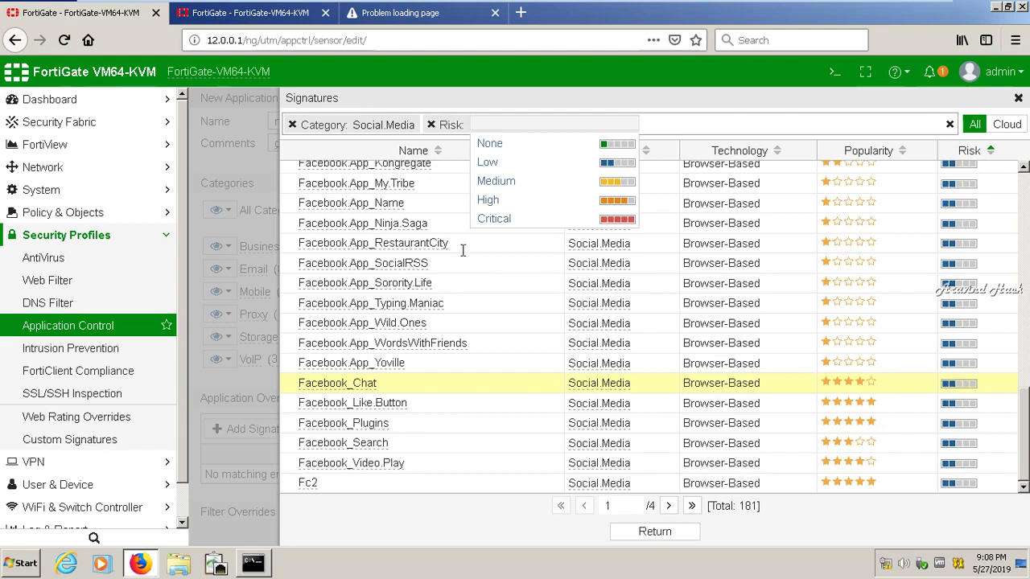
click(497, 222)
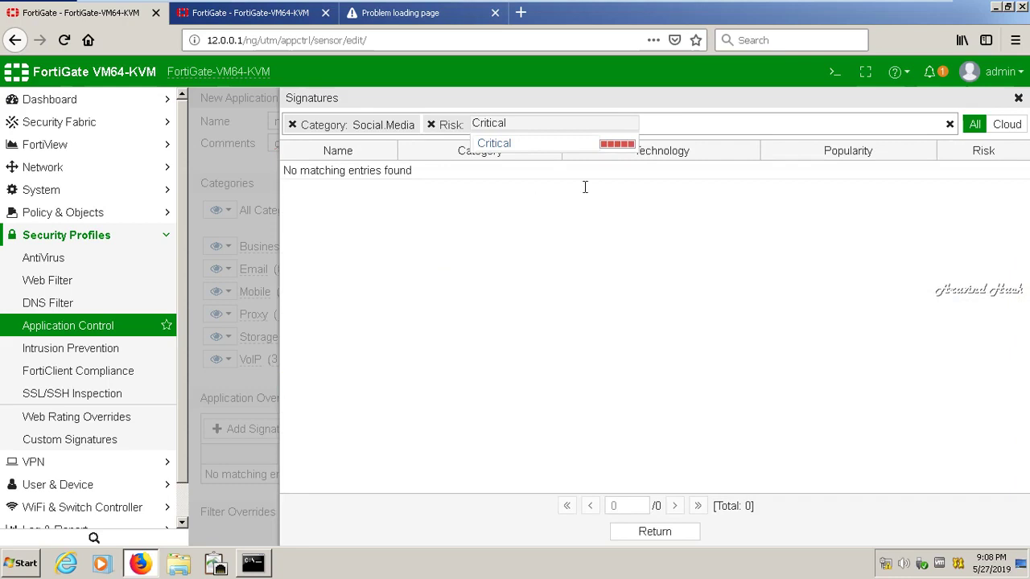
click(1018, 99)
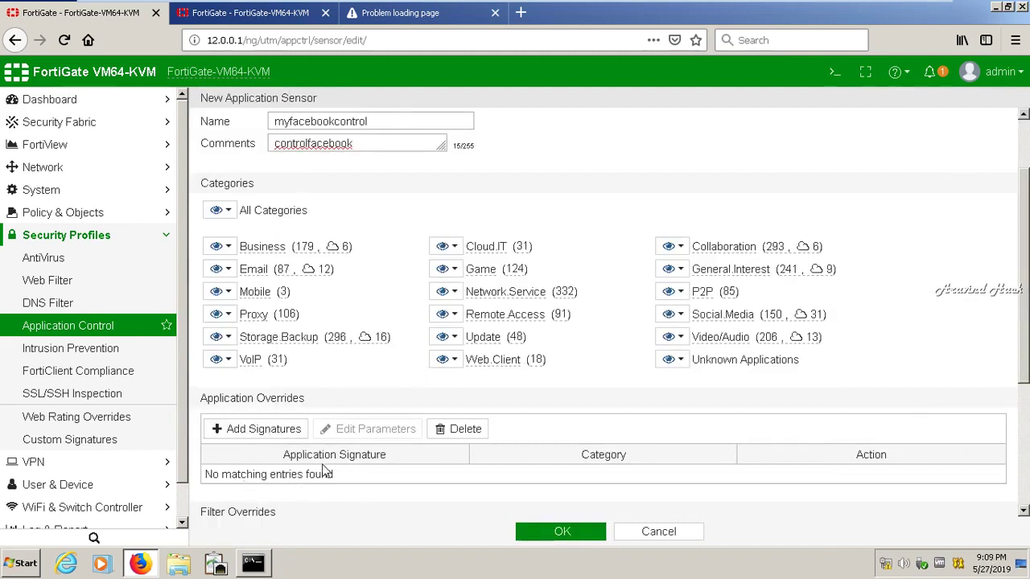
Add Facebook.Messenger.Image.Transfer from signature page 2 as an override
drag(1023, 329, 1026, 476)
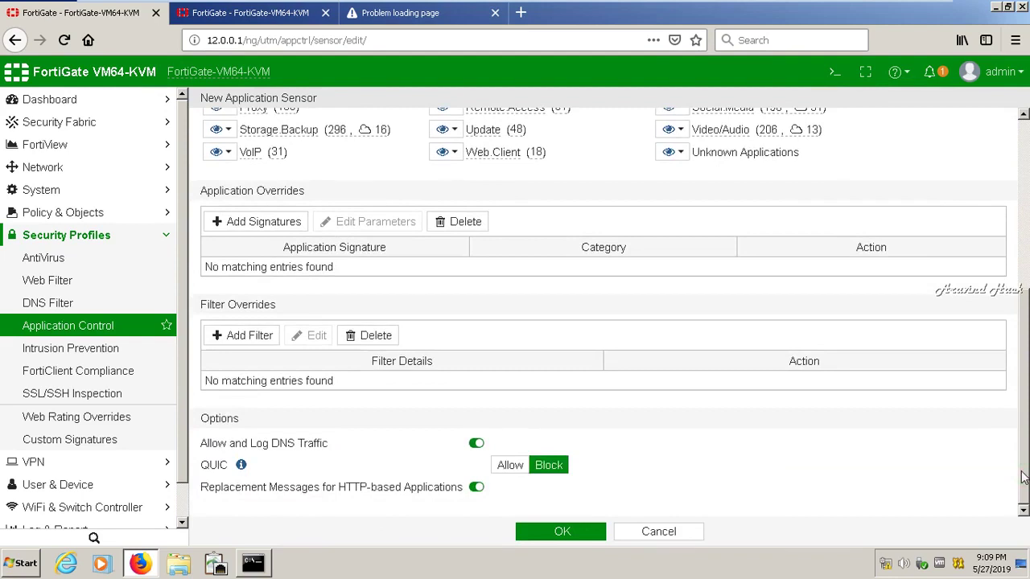
click(252, 226)
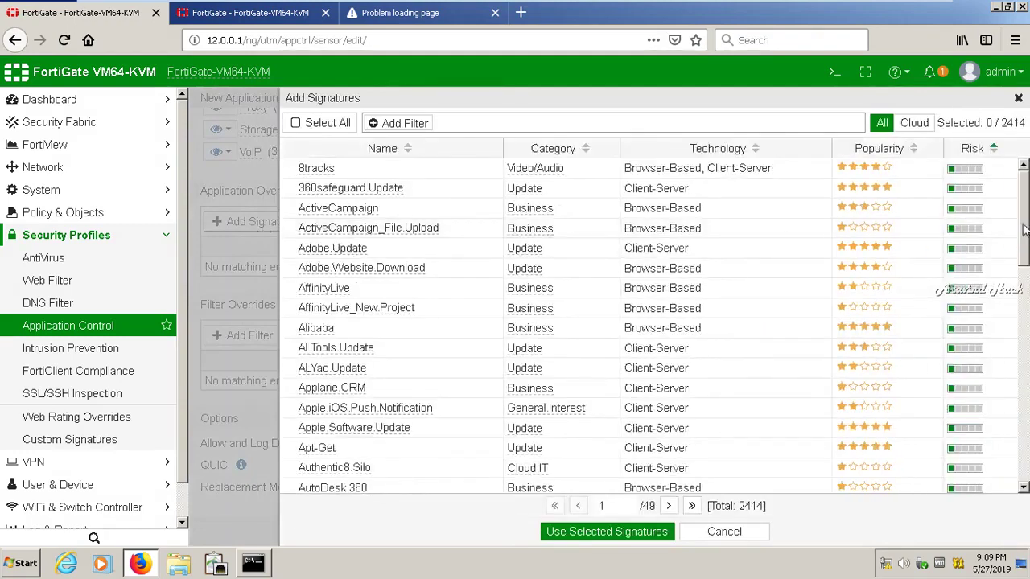
drag(1026, 229, 1025, 463)
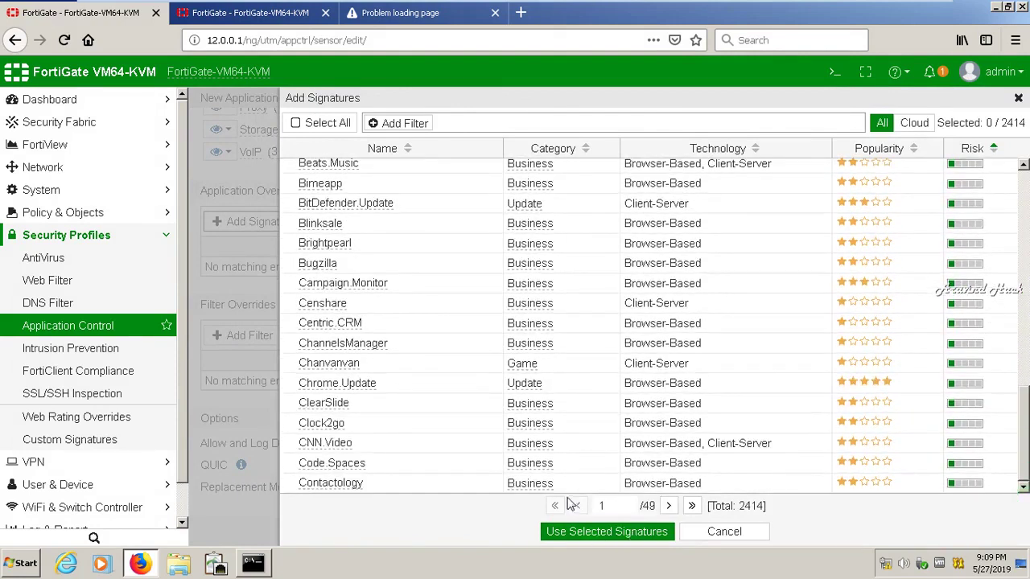
click(669, 507)
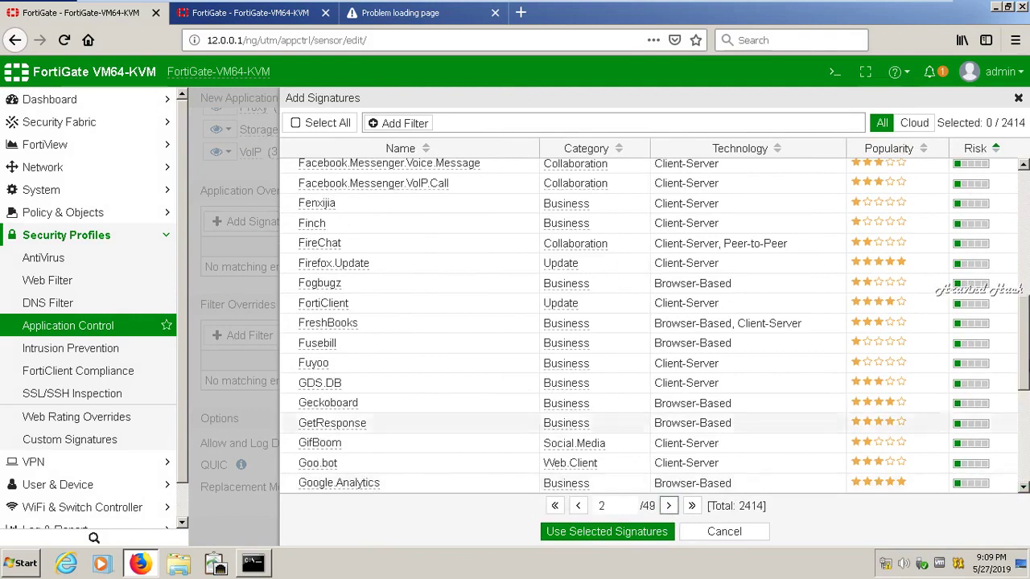
drag(1024, 317, 1009, 262)
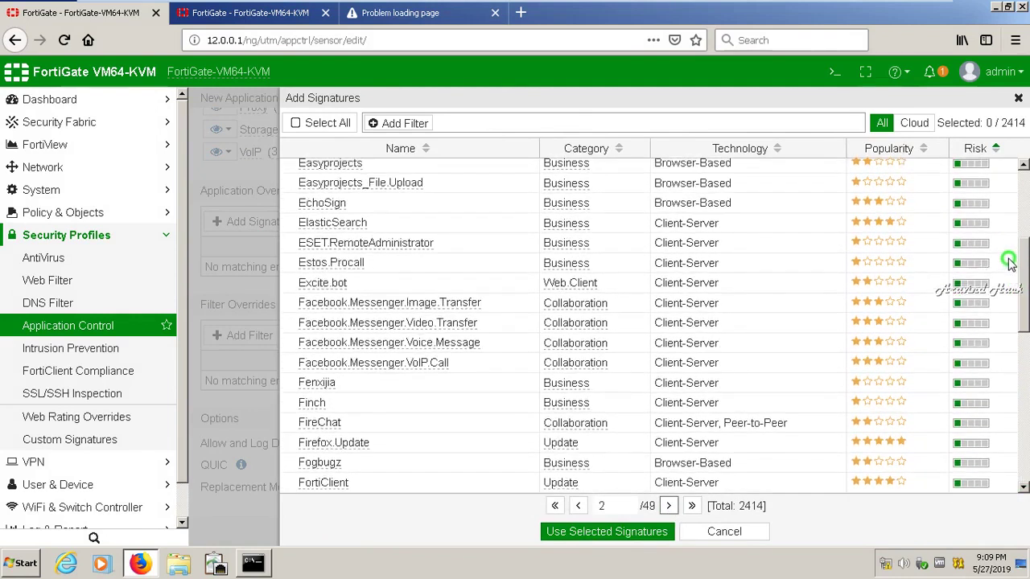
click(362, 305)
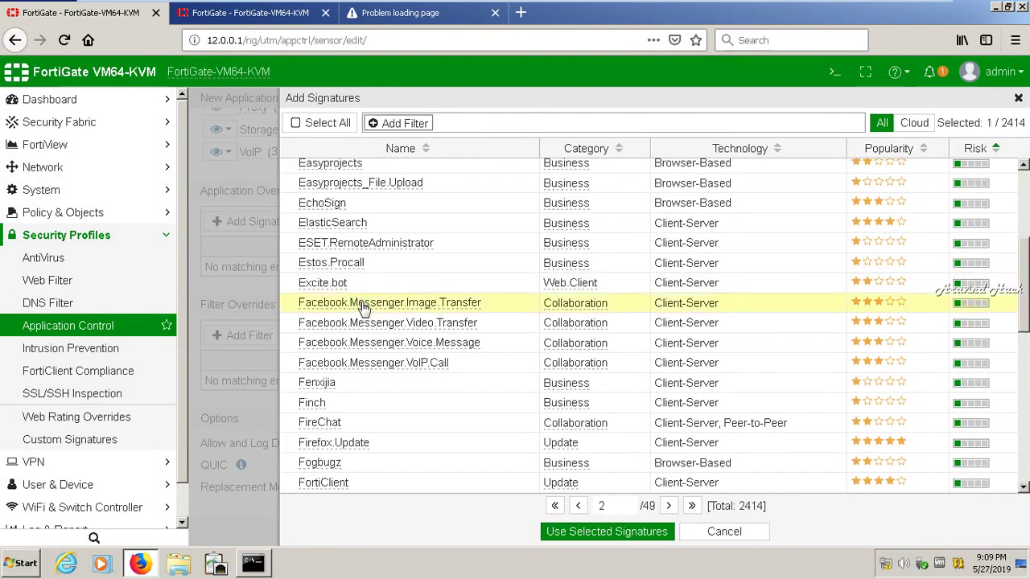
click(574, 533)
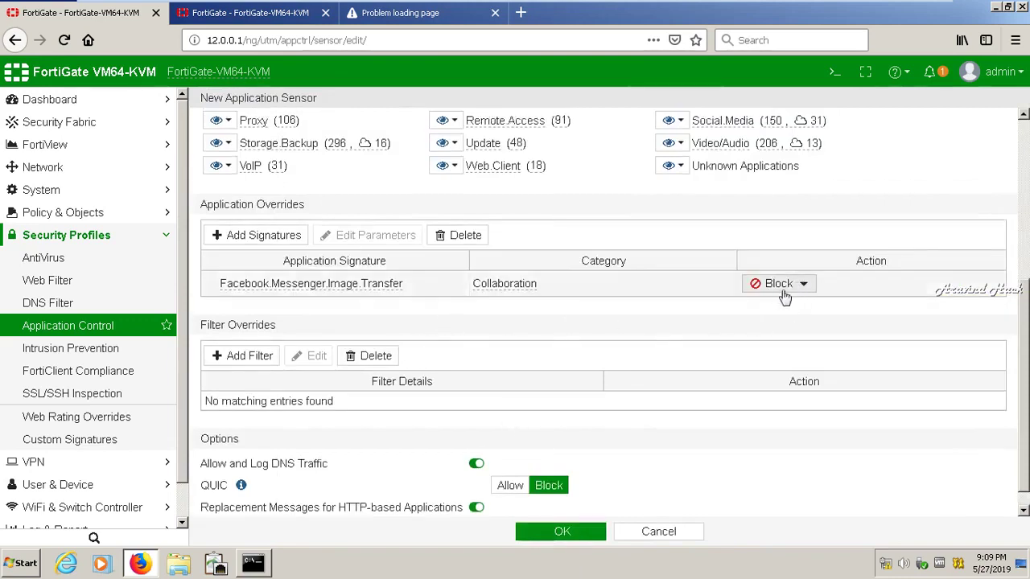
Add the iTunes_Update signature from page 3 as an application override
click(250, 236)
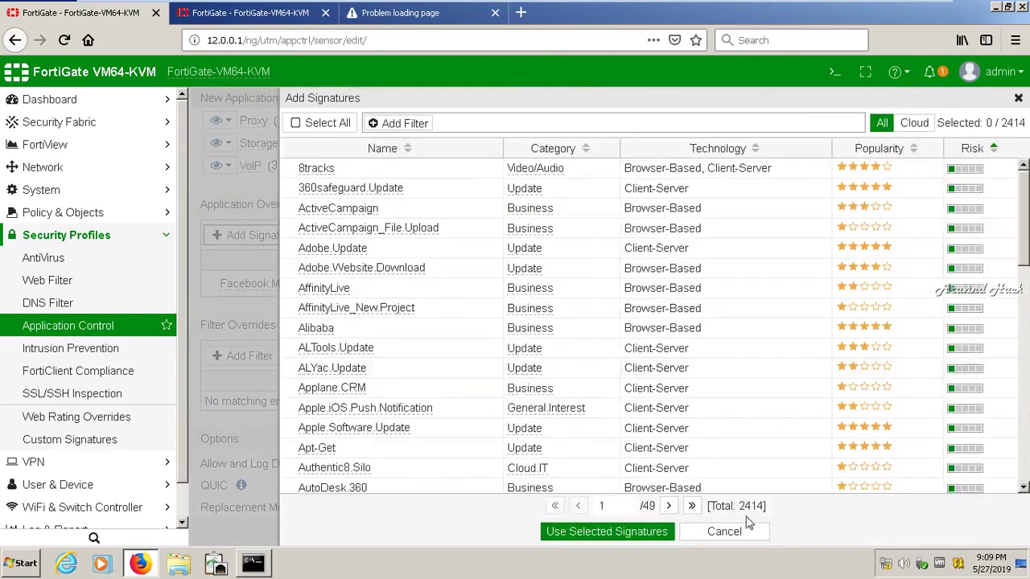
click(672, 506)
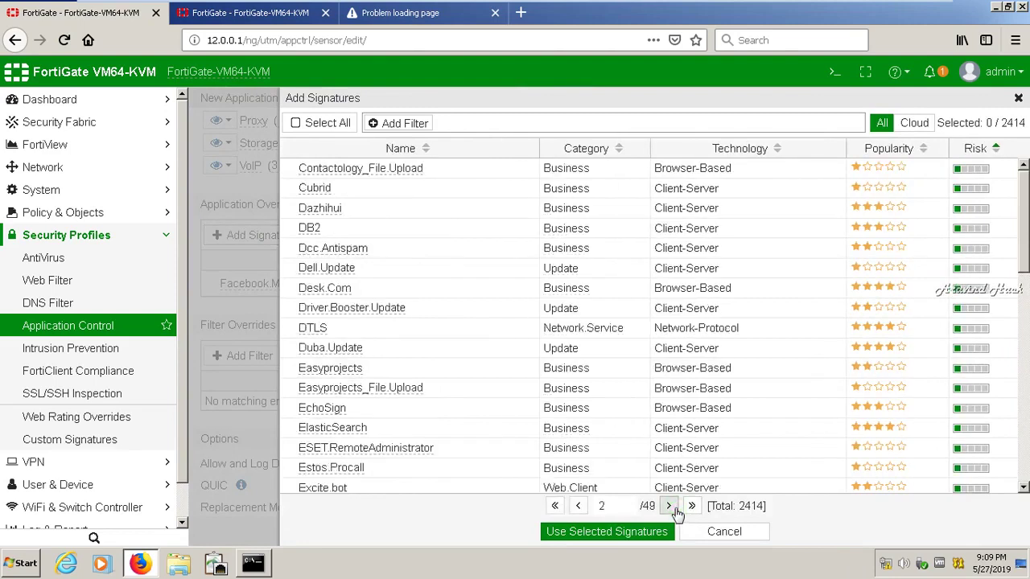
click(671, 506)
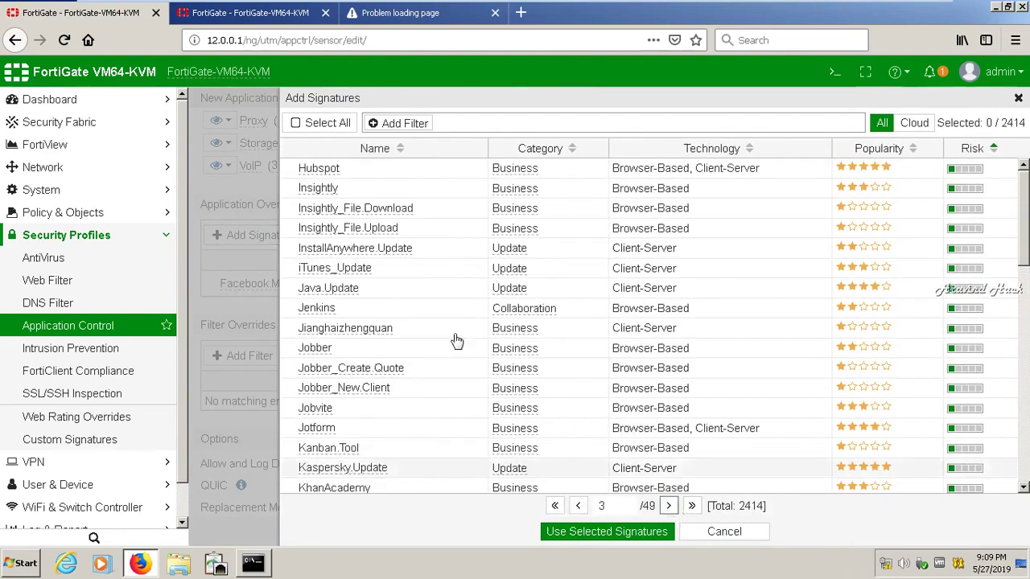
click(380, 271)
click(573, 534)
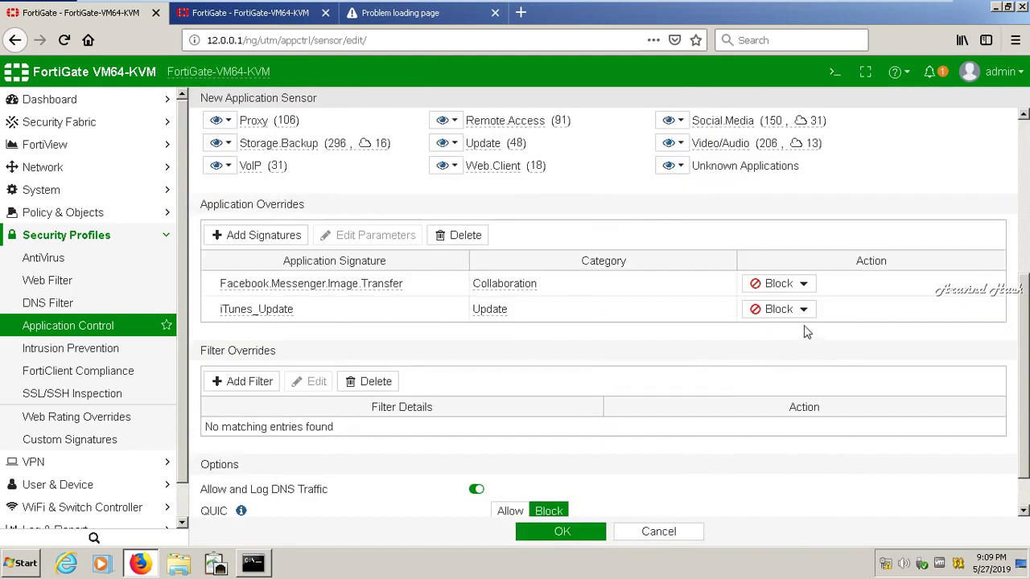
Switch iTunes_Update's override action to Allow, then back to Block
click(802, 310)
click(784, 347)
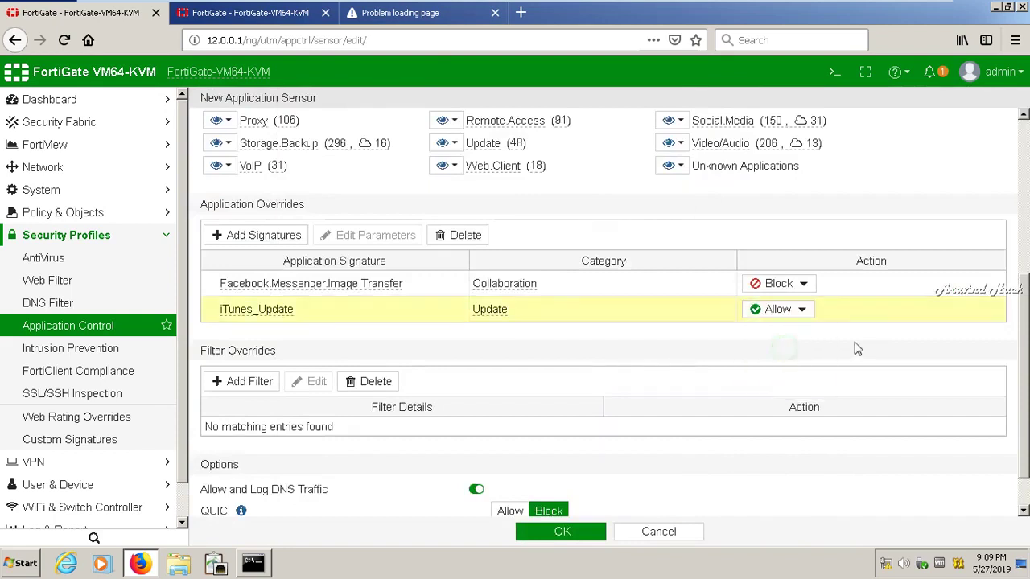
click(802, 310)
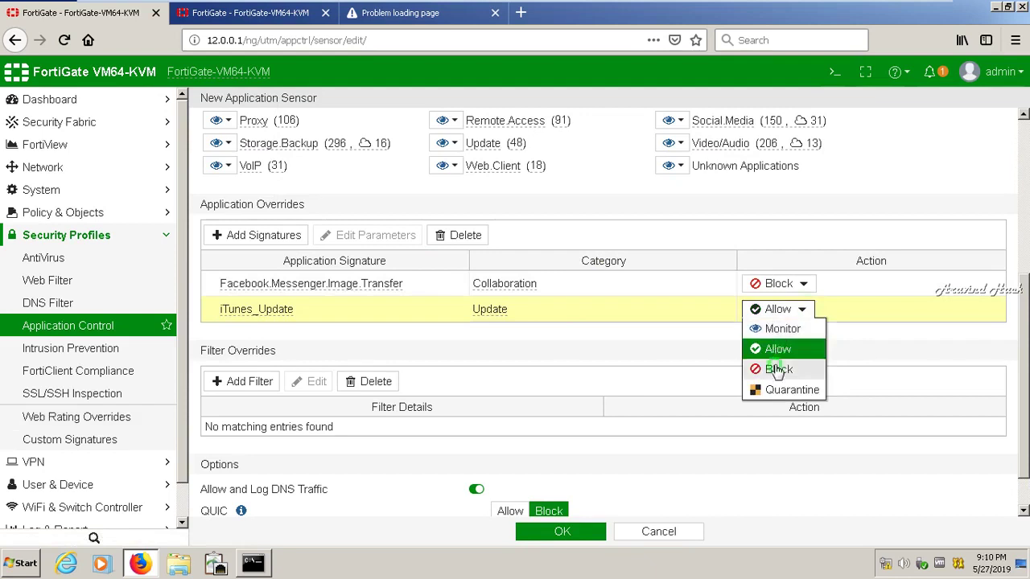
click(777, 370)
click(248, 232)
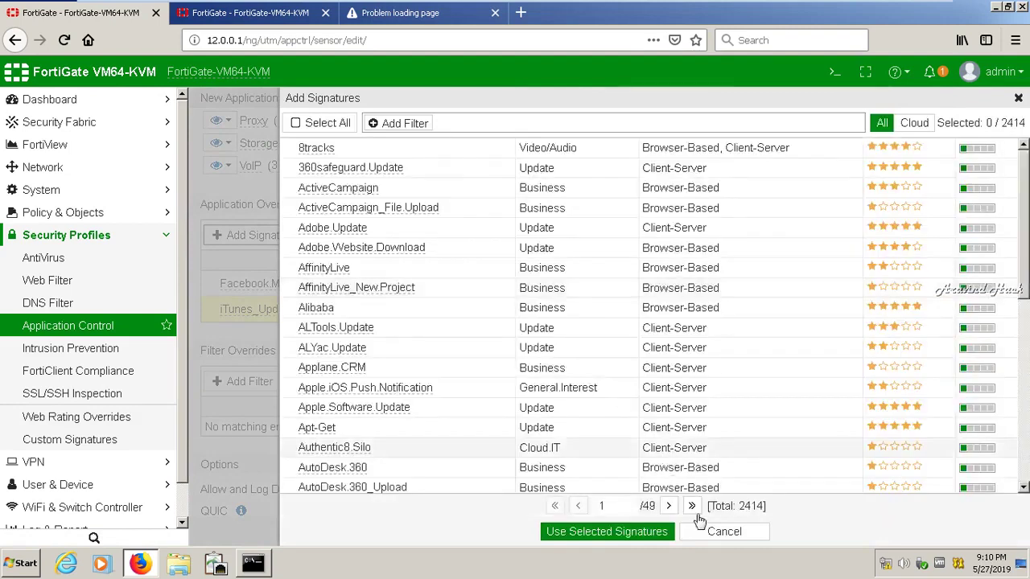
Add Vmware.Esx from page 5 of the signature list as a blocked override
click(670, 507)
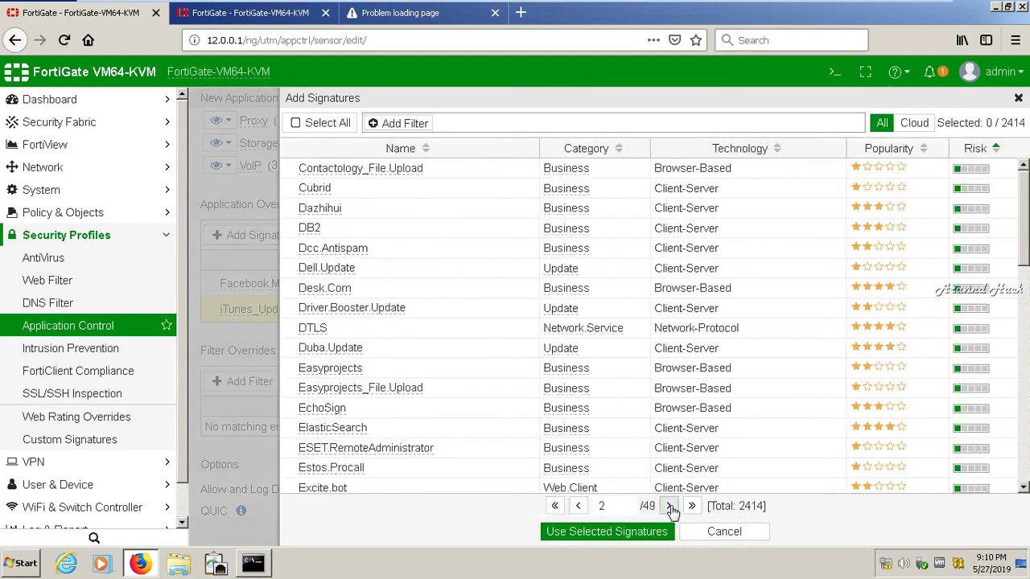
click(670, 507)
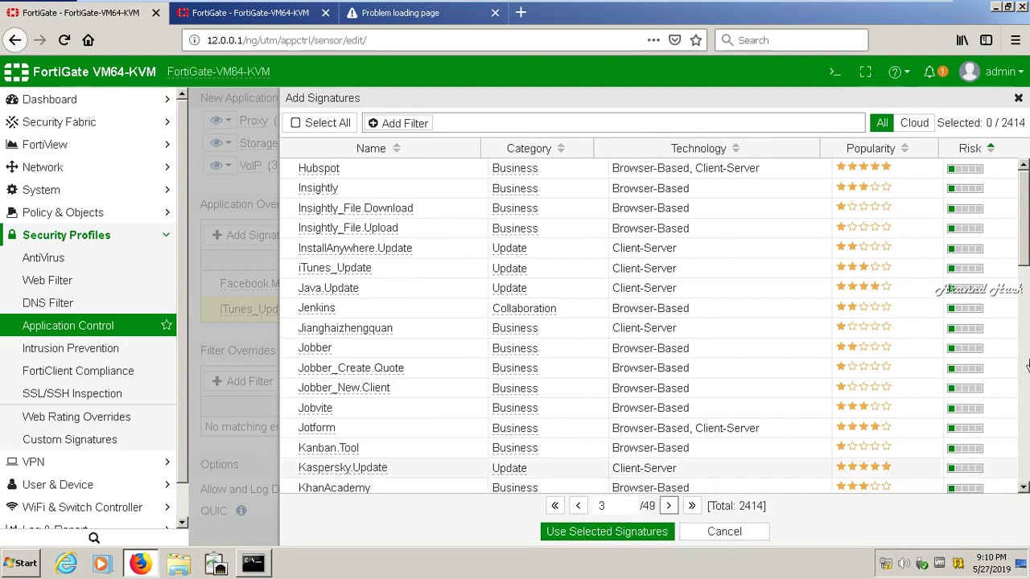
scroll(1026, 367, down, 8)
scroll(1024, 367, down, 6)
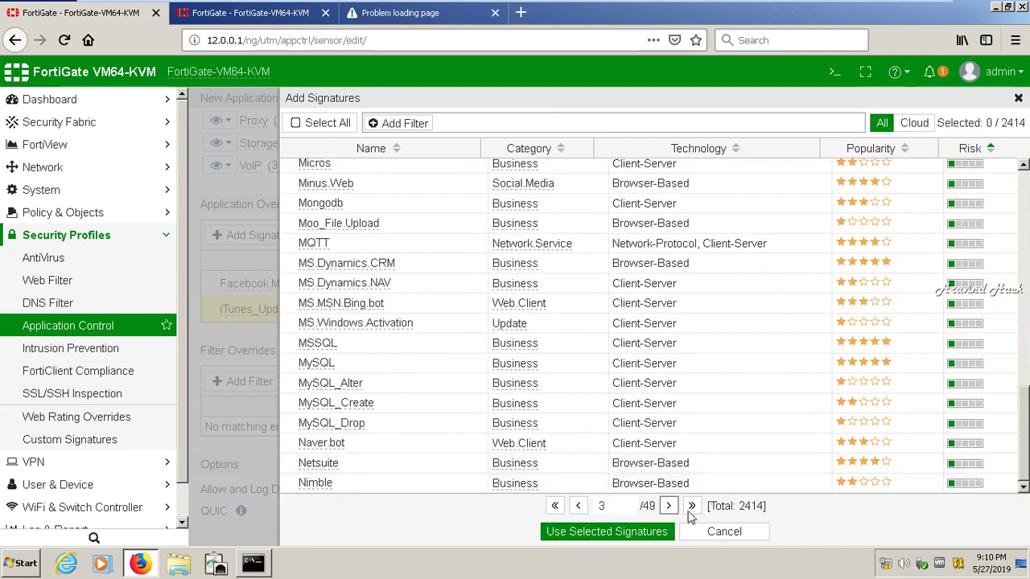
click(670, 507)
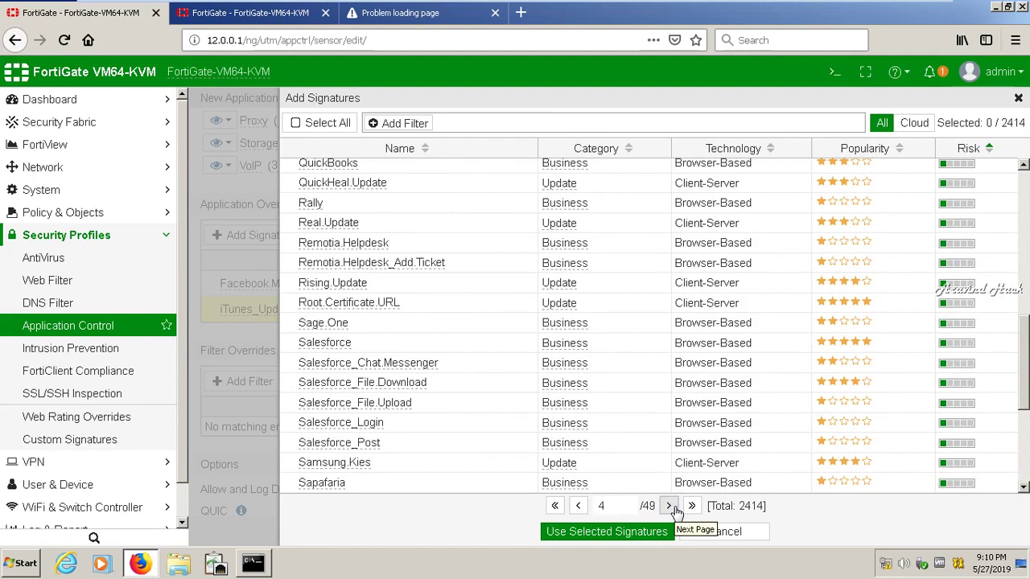
click(675, 507)
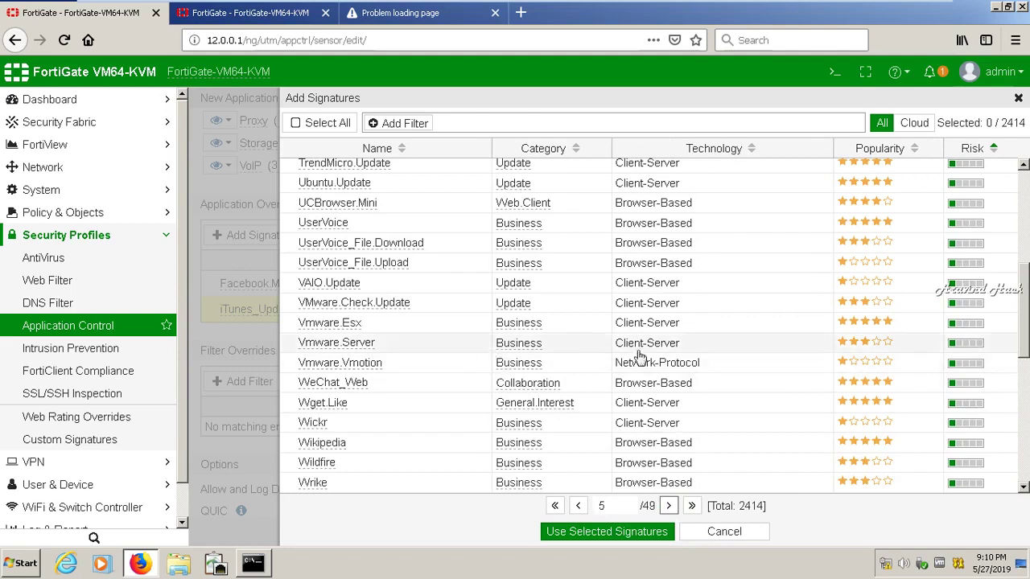
mouse_move(1020, 322)
mouse_down()
mouse_move(1021, 360)
mouse_move(1020, 290)
mouse_up()
click(375, 423)
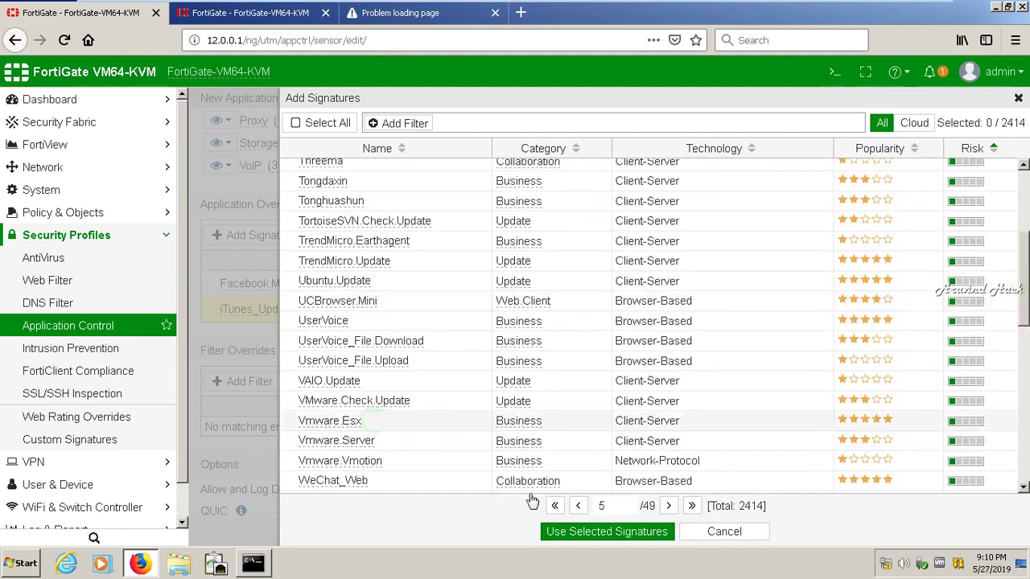
click(599, 534)
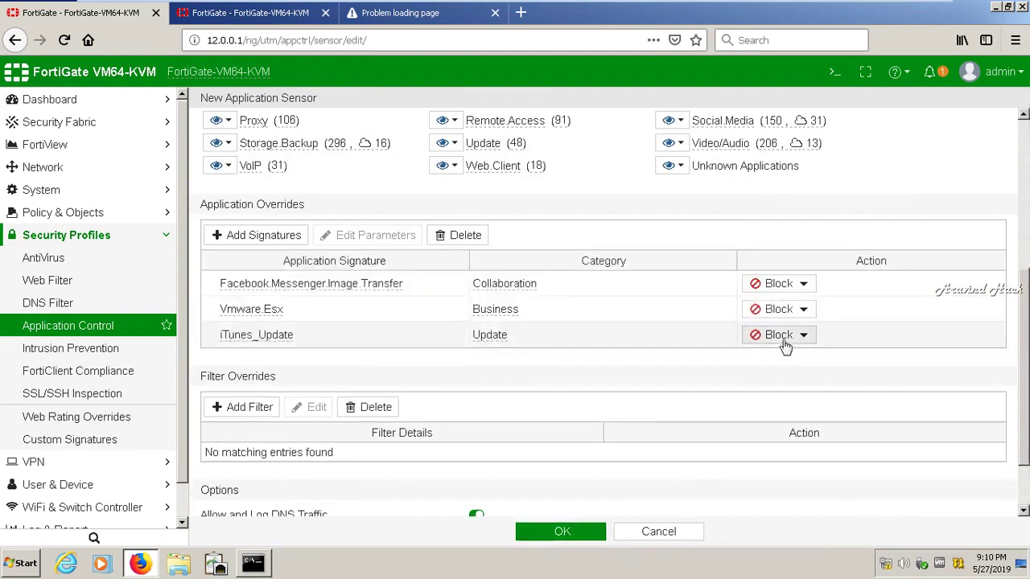
Add Java.Update from page 2 of the signatures as an application override
click(270, 238)
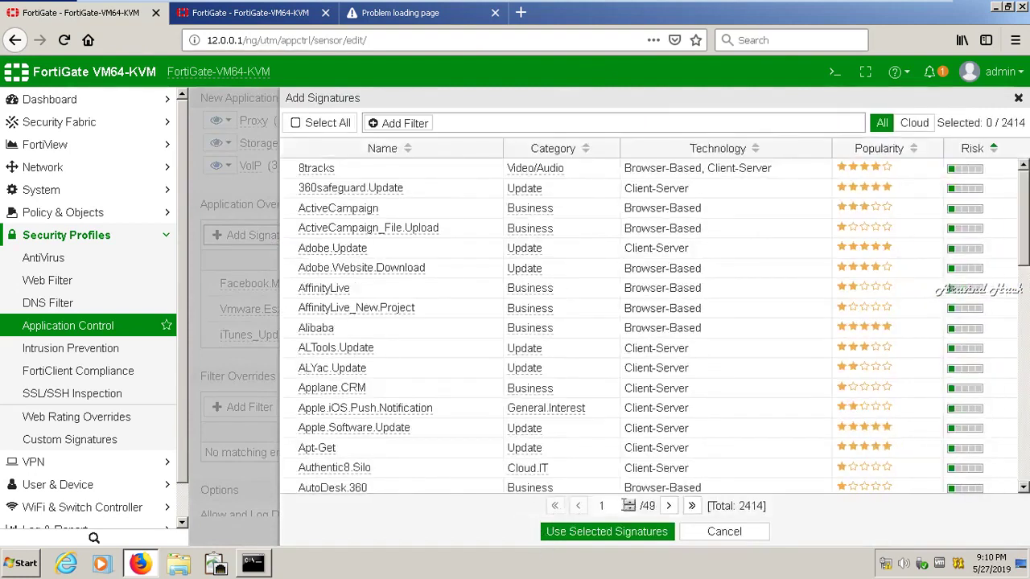
click(671, 507)
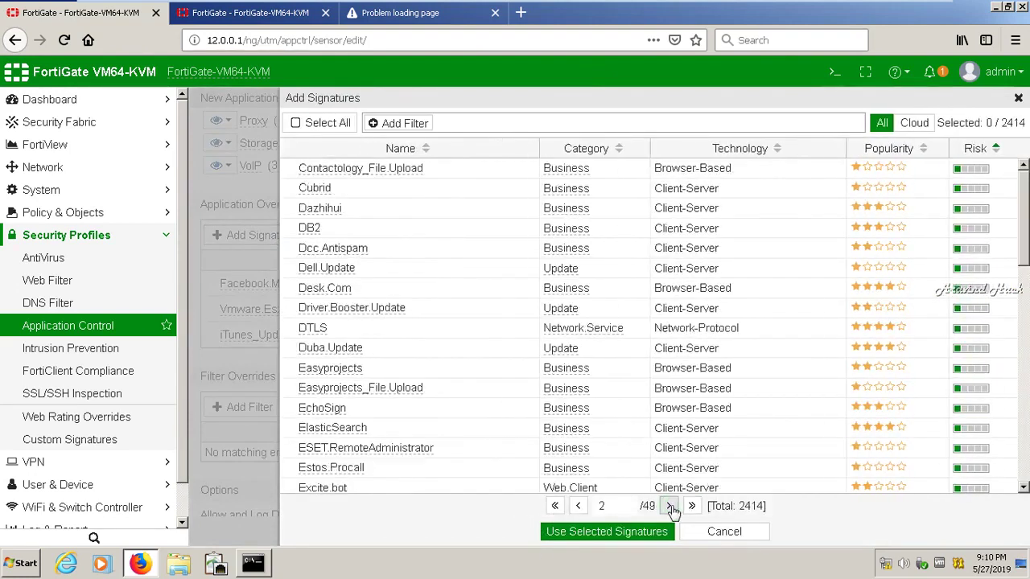
drag(1024, 205, 1024, 435)
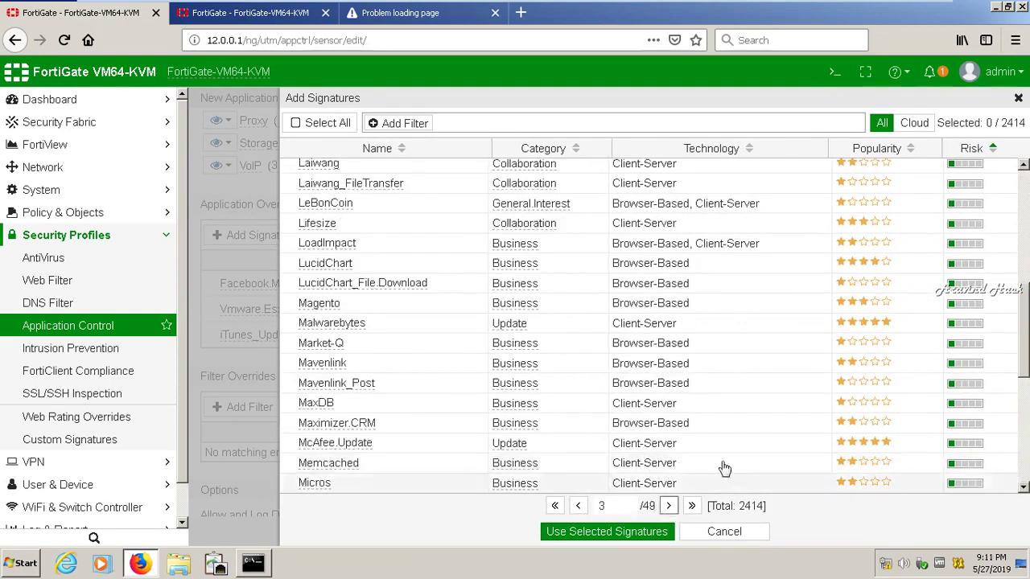
drag(1024, 324, 1018, 231)
click(522, 272)
click(637, 532)
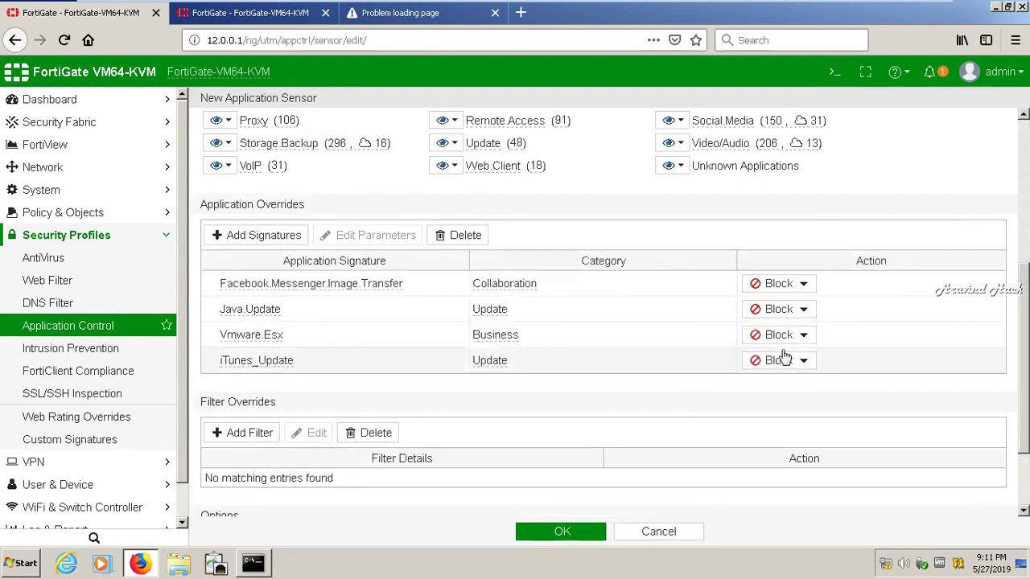
Change iTunes_Update's override action from Block to Allow
click(781, 360)
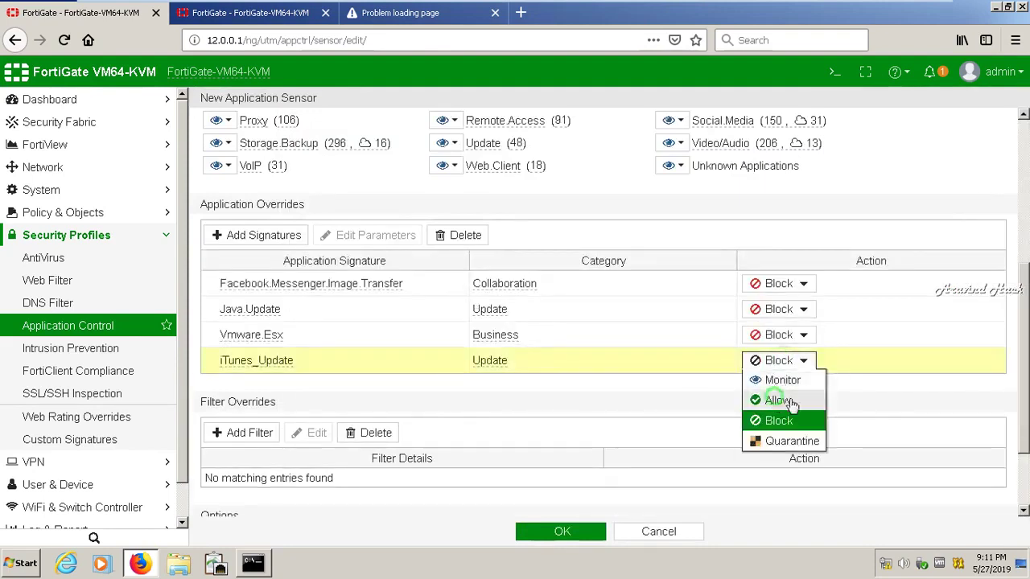
click(778, 400)
scroll(725, 386, down, 2)
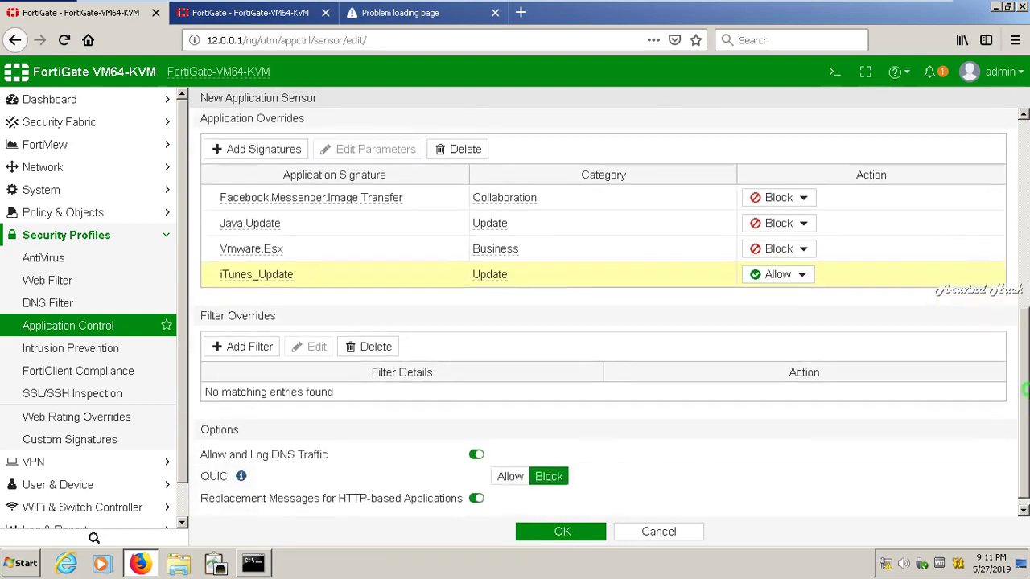
Start a filter override and sort the applications by popularity, most popular first
click(249, 336)
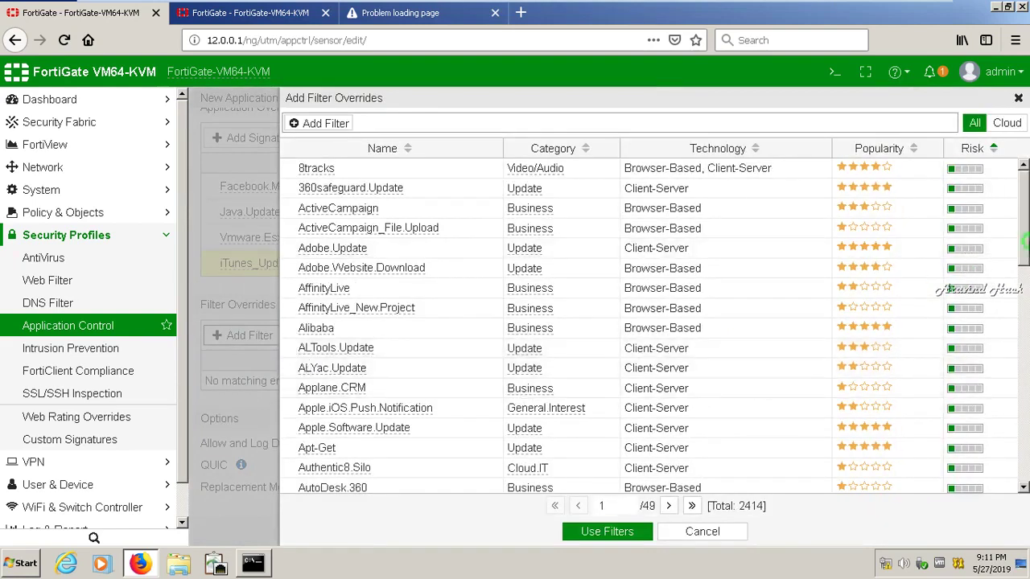
click(1013, 250)
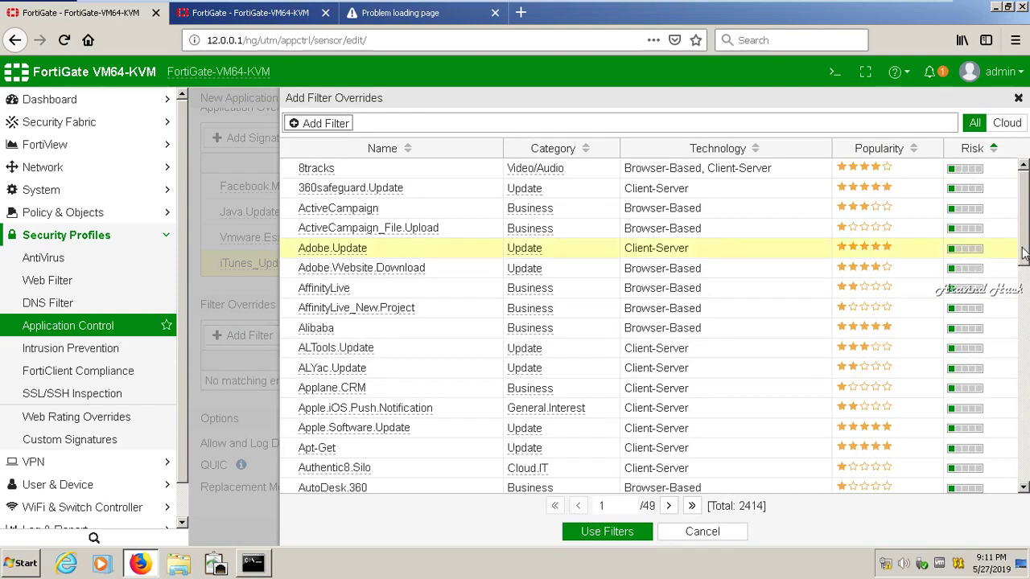
click(882, 150)
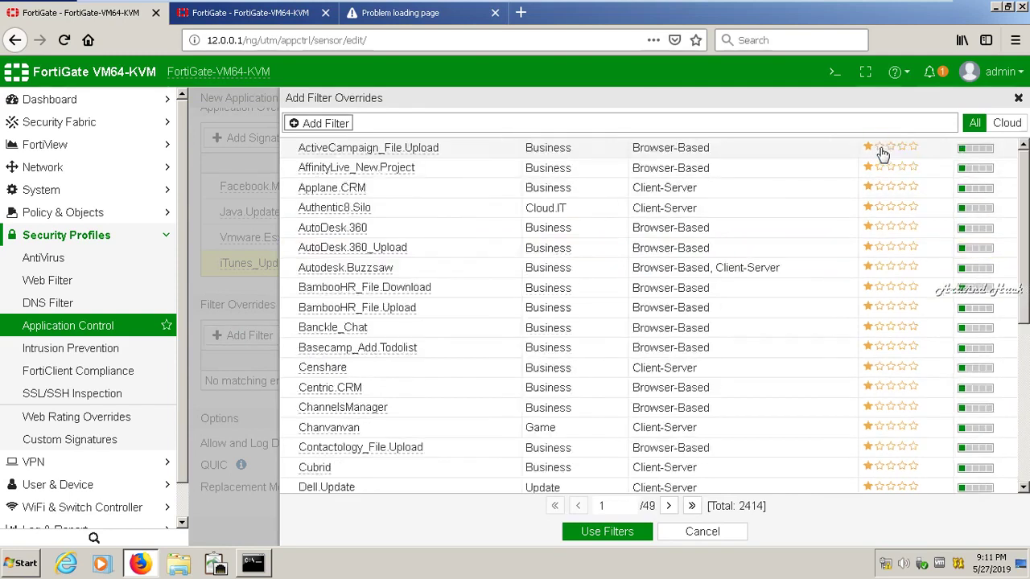
click(883, 153)
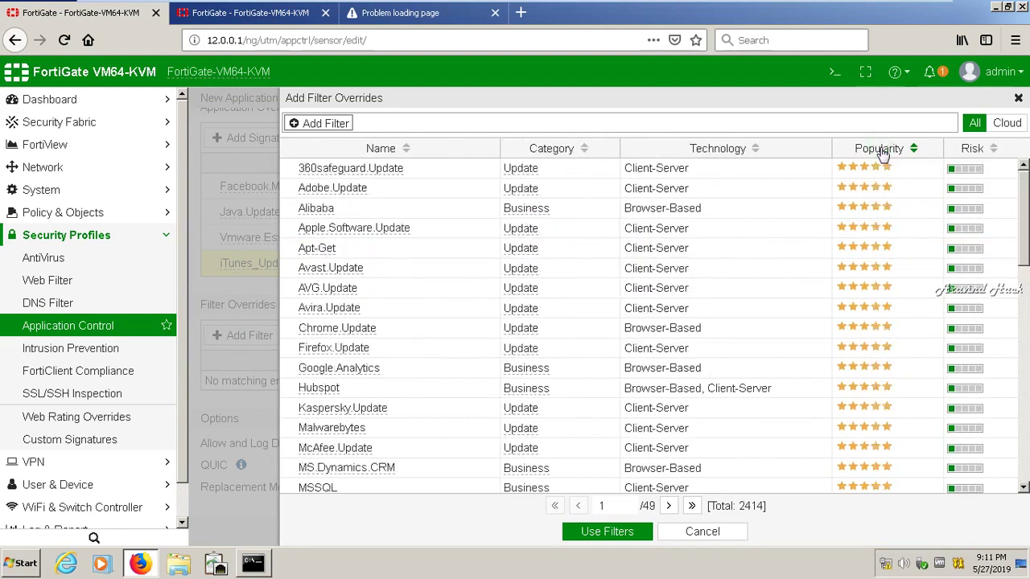
Select Adobe.Update, Apt-Get, Avast, AVG, Avira, Chrome, Firefox, Kaspersky, McAfee, MS.Dynamics.CRM and MSSQL
click(357, 191)
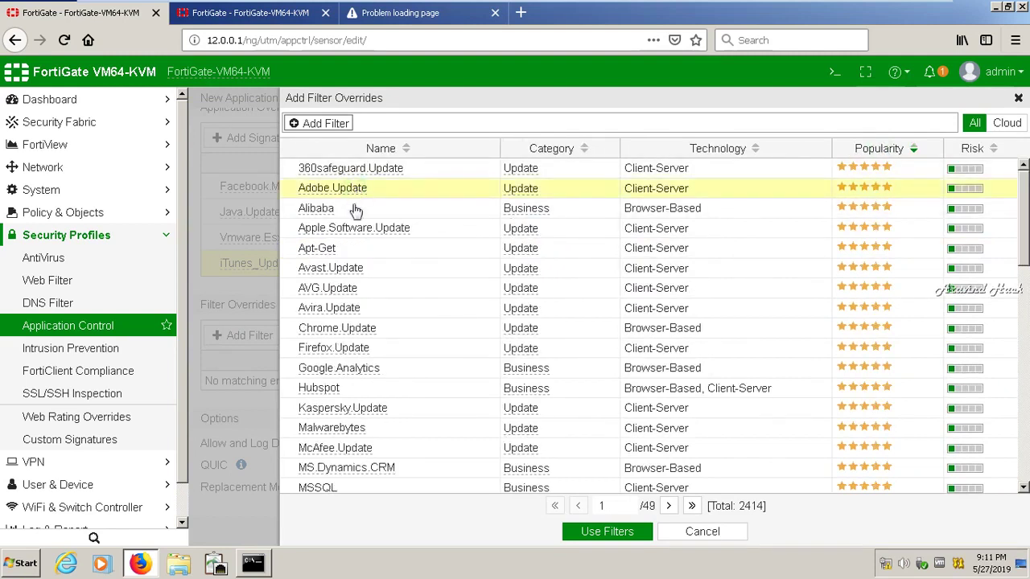
click(342, 251)
click(341, 270)
click(344, 294)
click(344, 309)
click(348, 329)
click(350, 347)
click(366, 412)
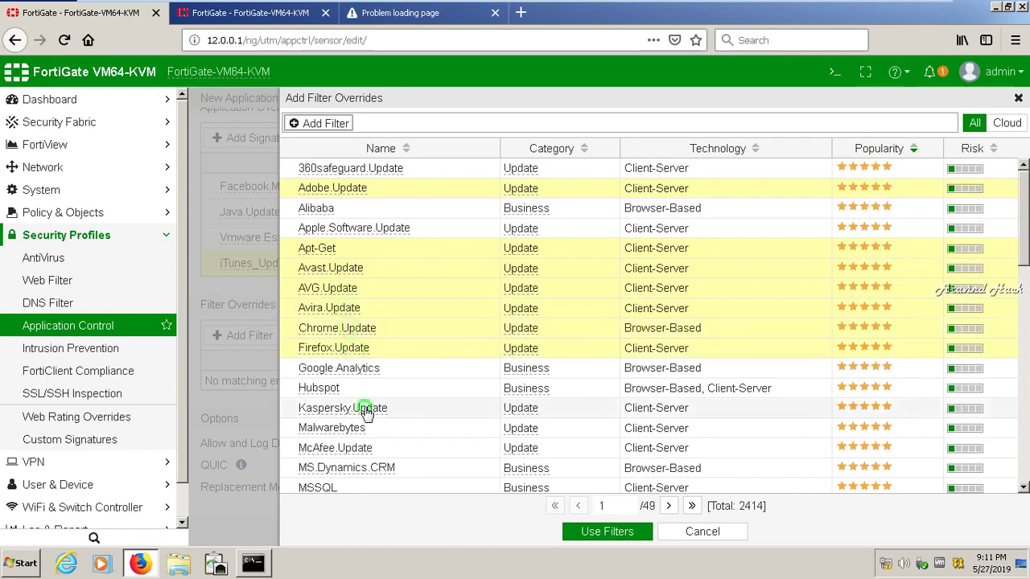
click(357, 449)
click(351, 469)
click(346, 488)
Add Ubuntu.Update, Symantec.AV.Update and Apple.Ipad, then try Use Filters, getting 'Filter cannot be empty'
drag(1024, 254, 1024, 395)
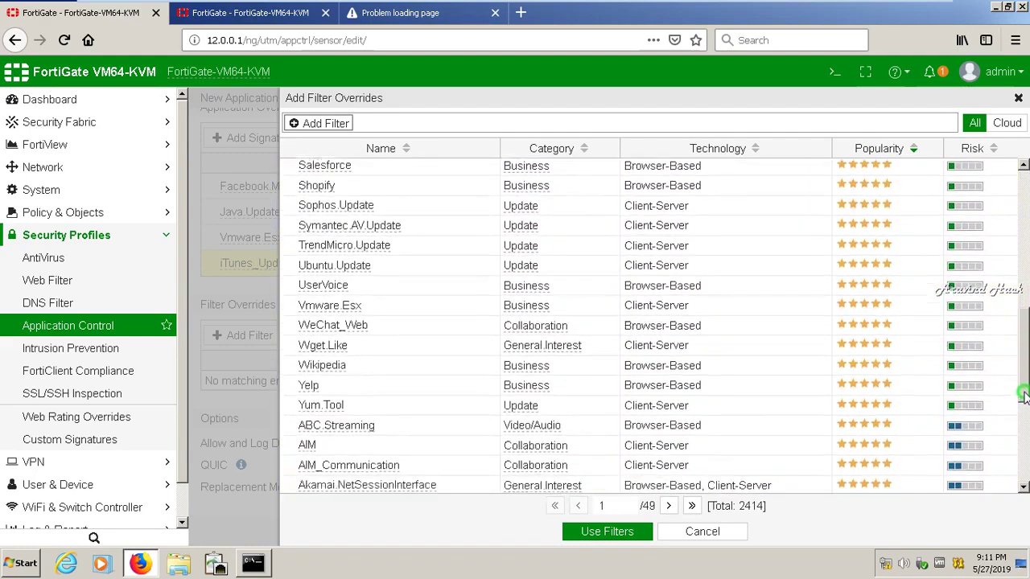
click(322, 261)
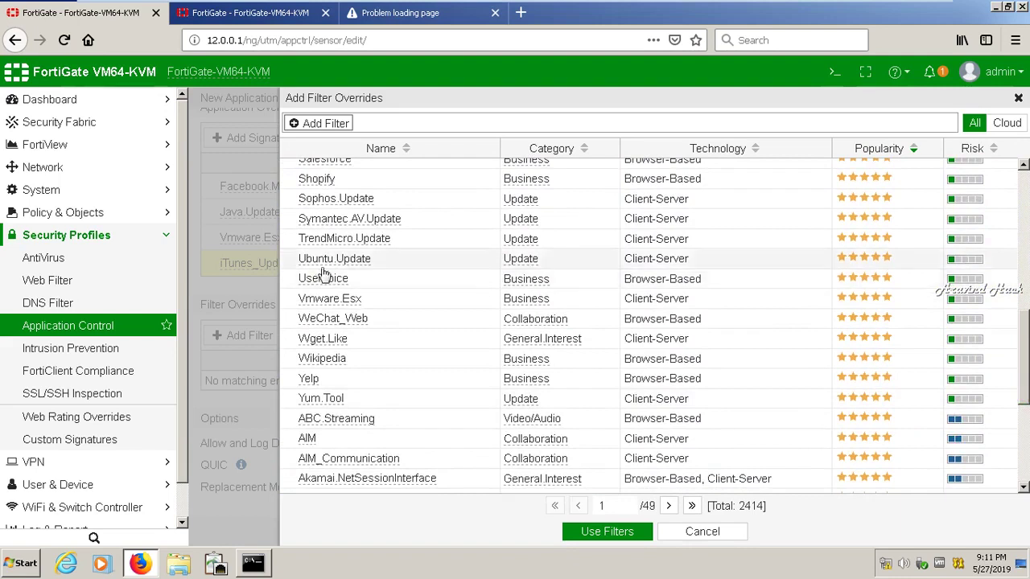
click(337, 221)
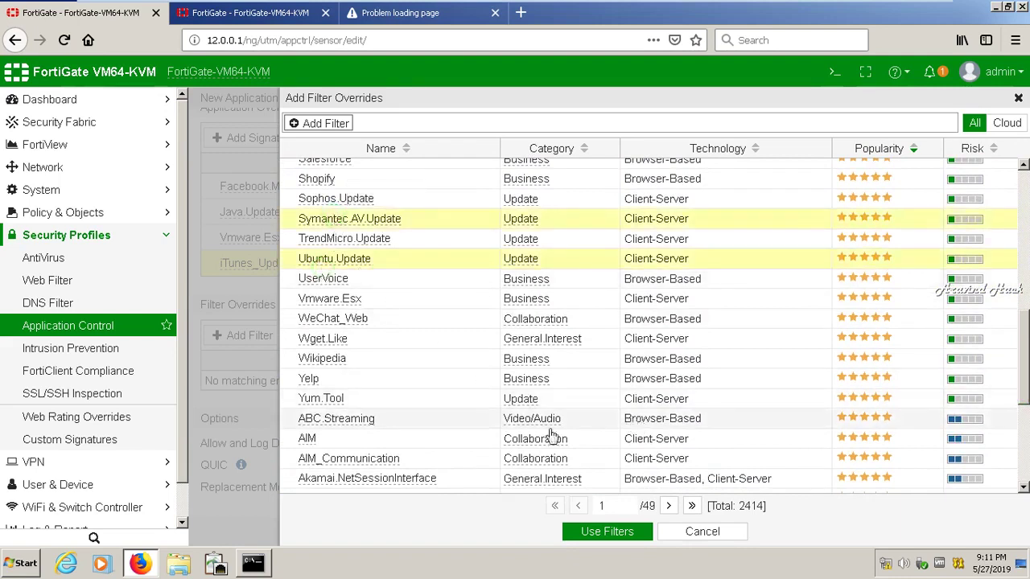
drag(1026, 342, 1025, 427)
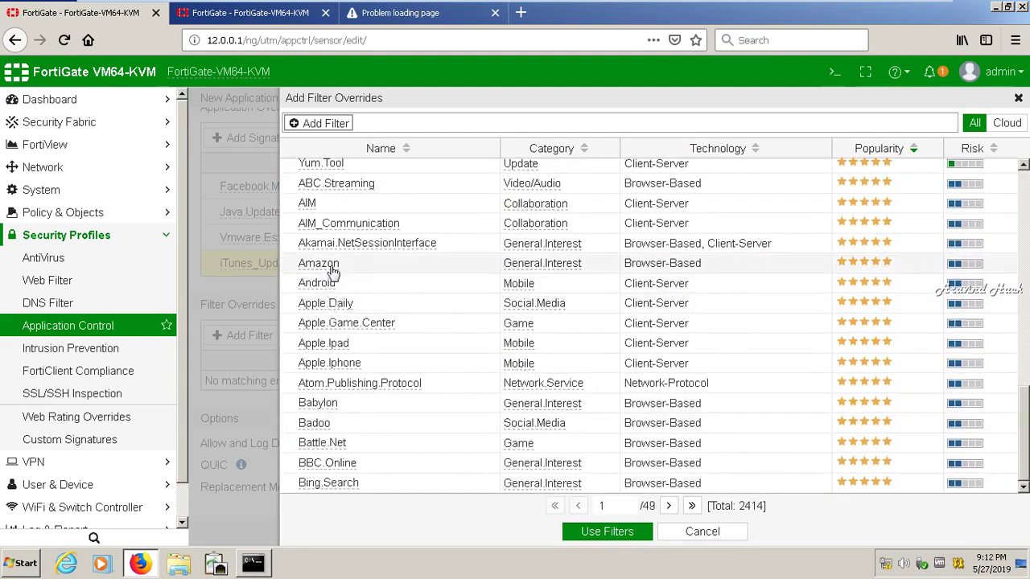
click(346, 345)
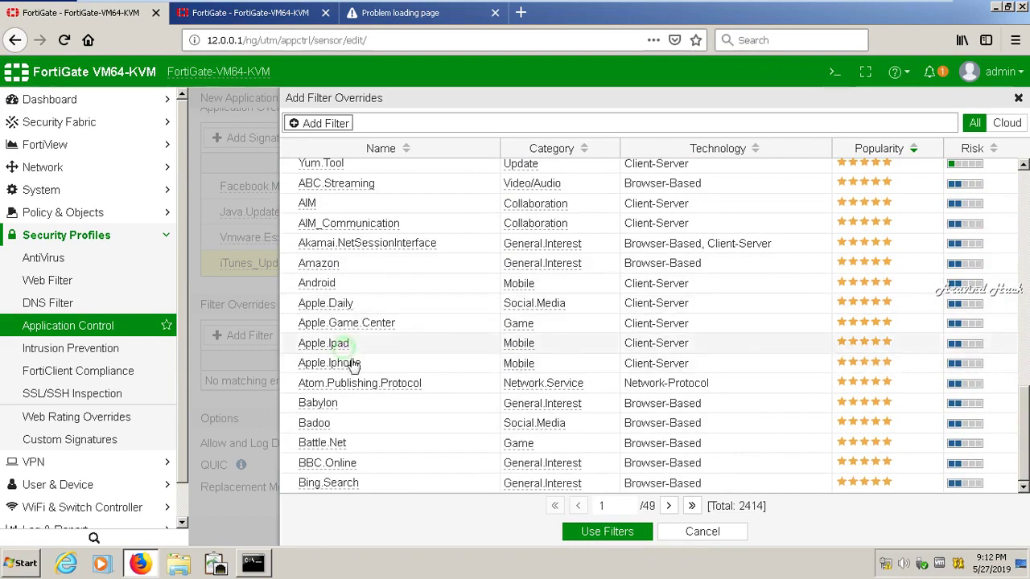
click(608, 532)
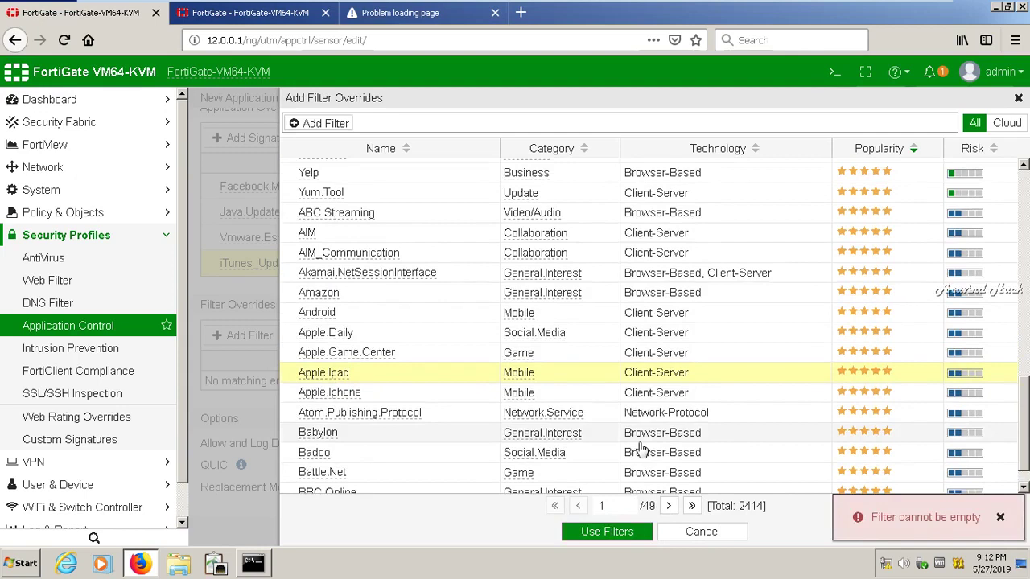
click(1000, 519)
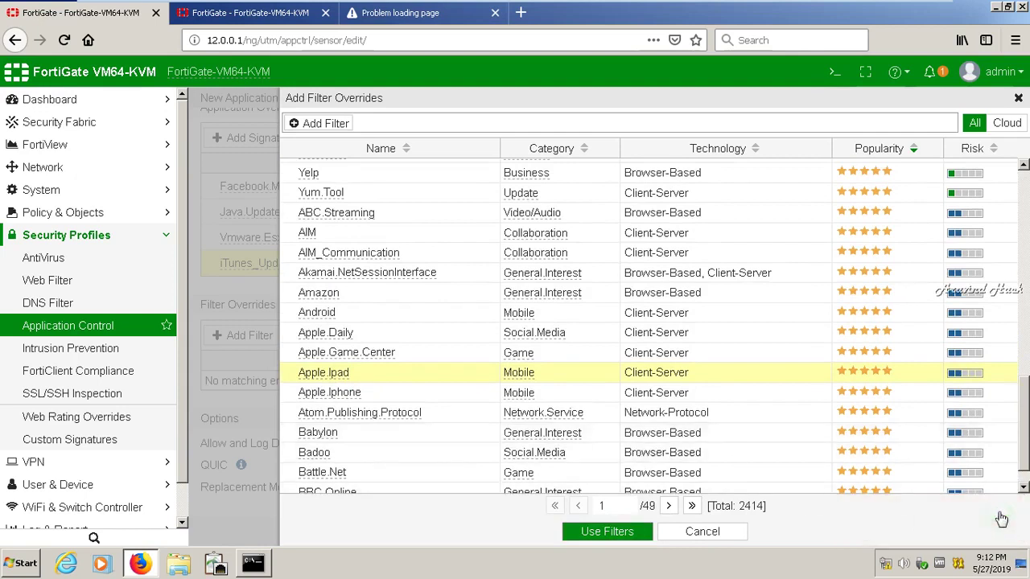
click(610, 532)
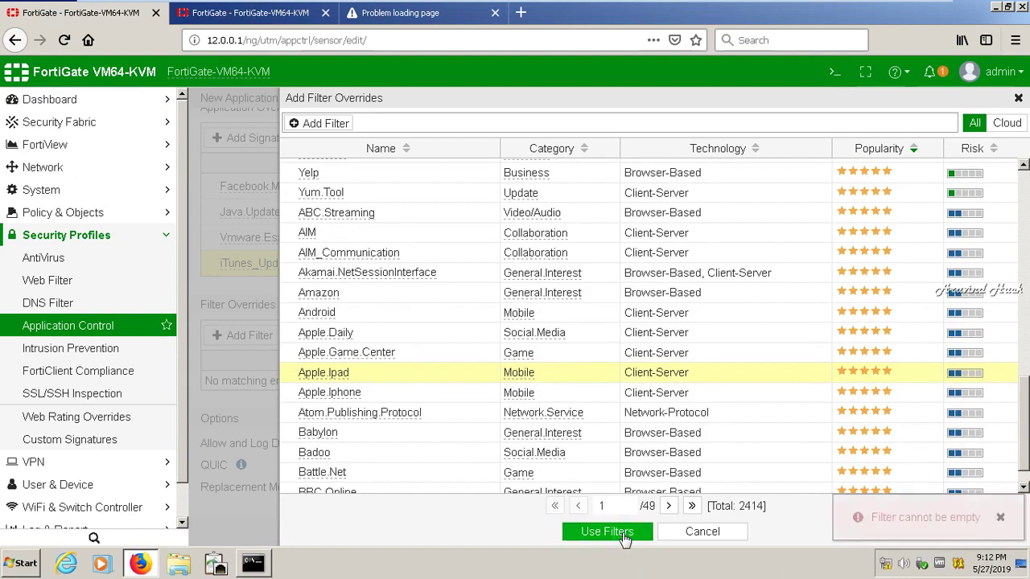
click(1000, 519)
drag(1026, 437, 1021, 193)
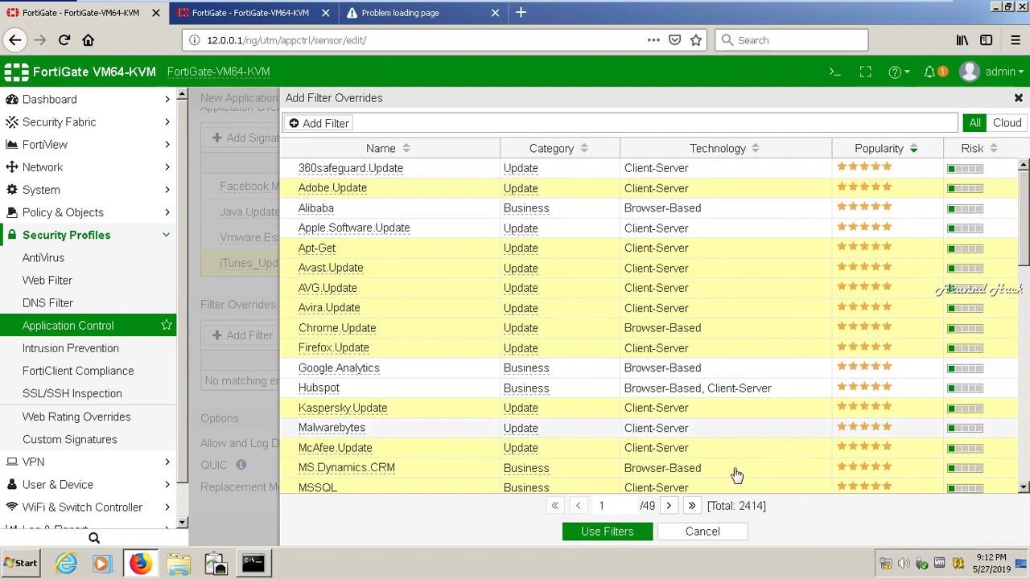
click(626, 533)
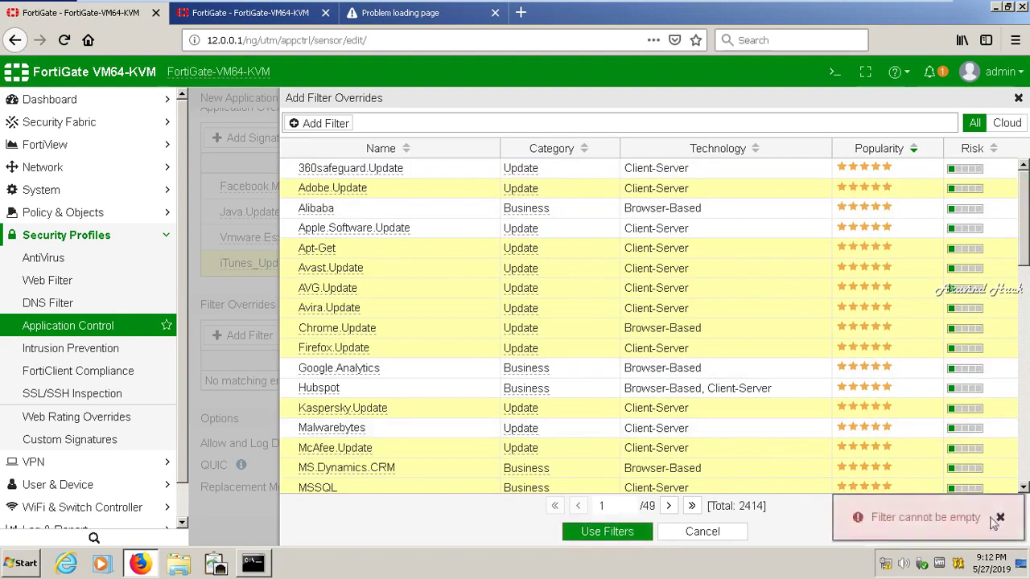
click(1001, 519)
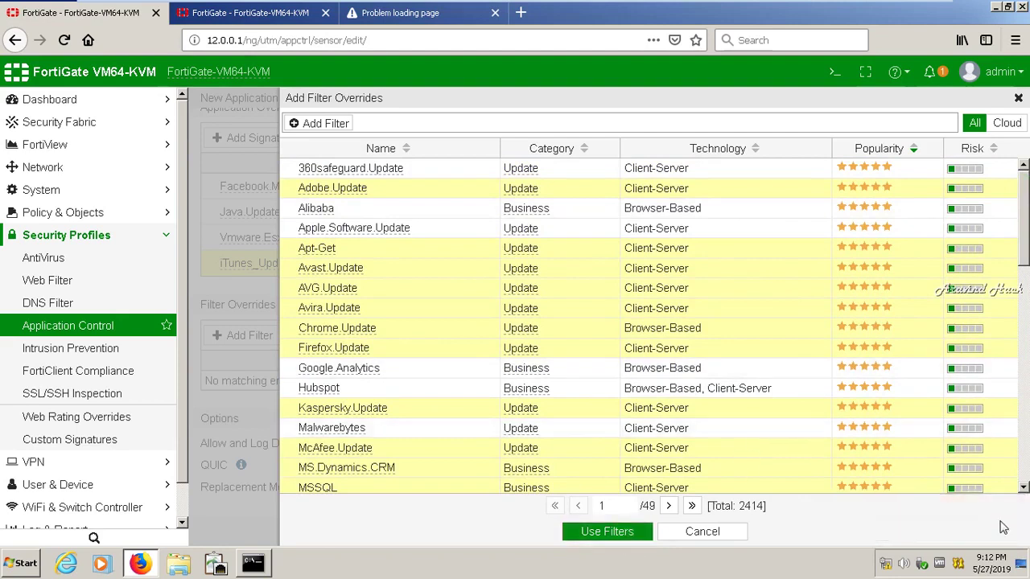
click(449, 174)
click(443, 188)
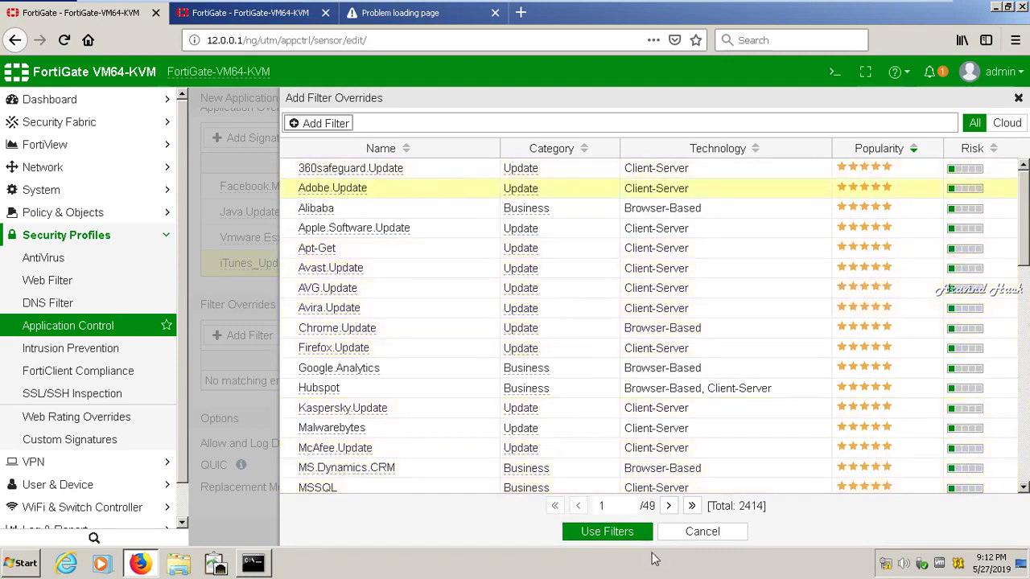
click(615, 528)
click(614, 532)
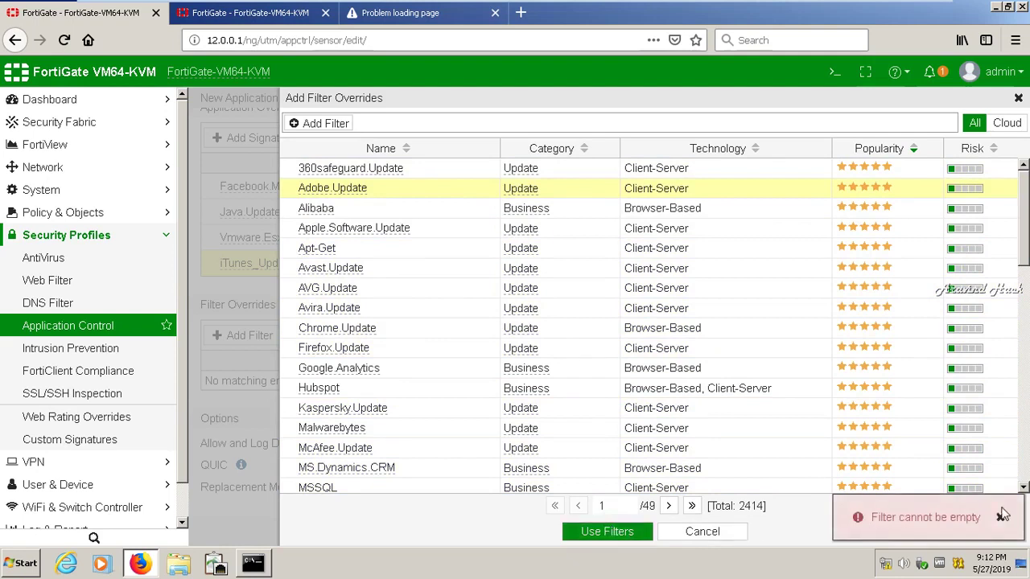
click(1002, 515)
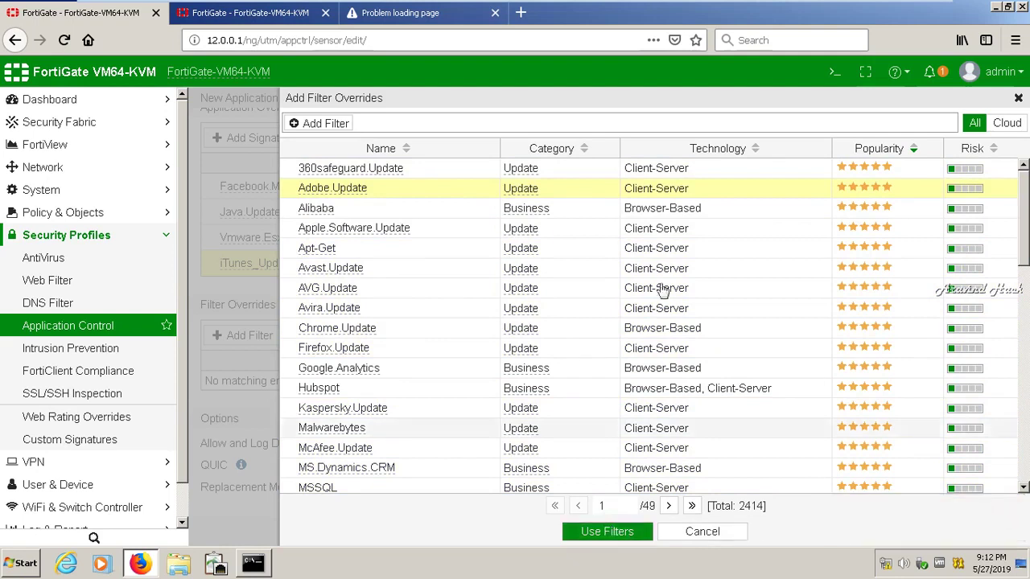
click(525, 186)
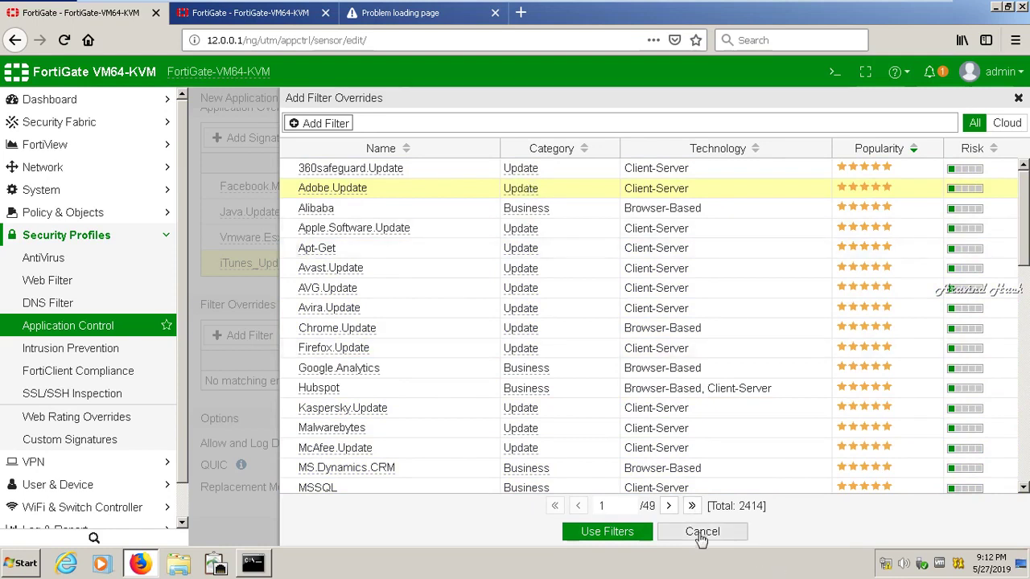
Build a Popularity: 5 stars condition and add it as a blocked filter override
click(330, 125)
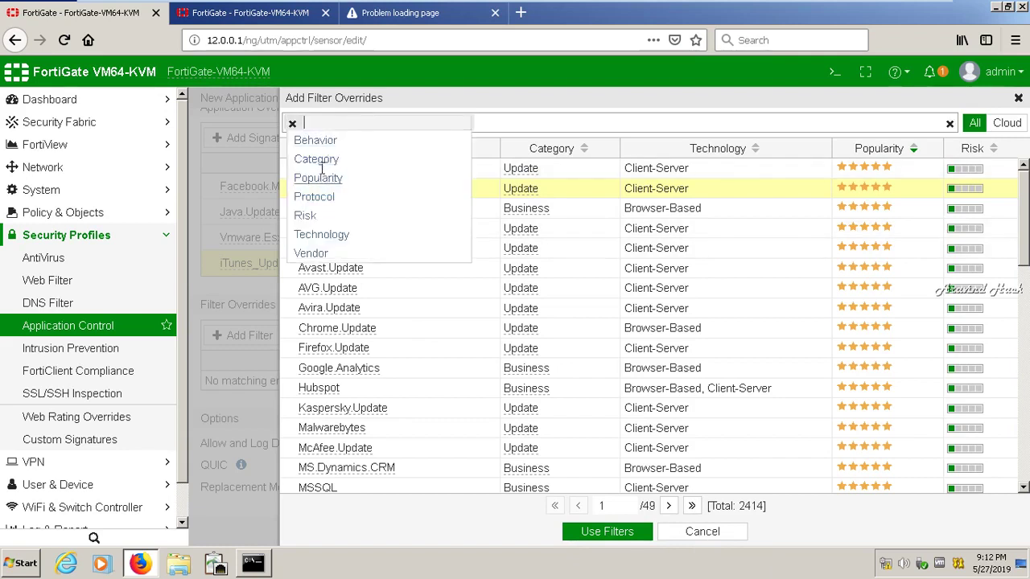
click(323, 178)
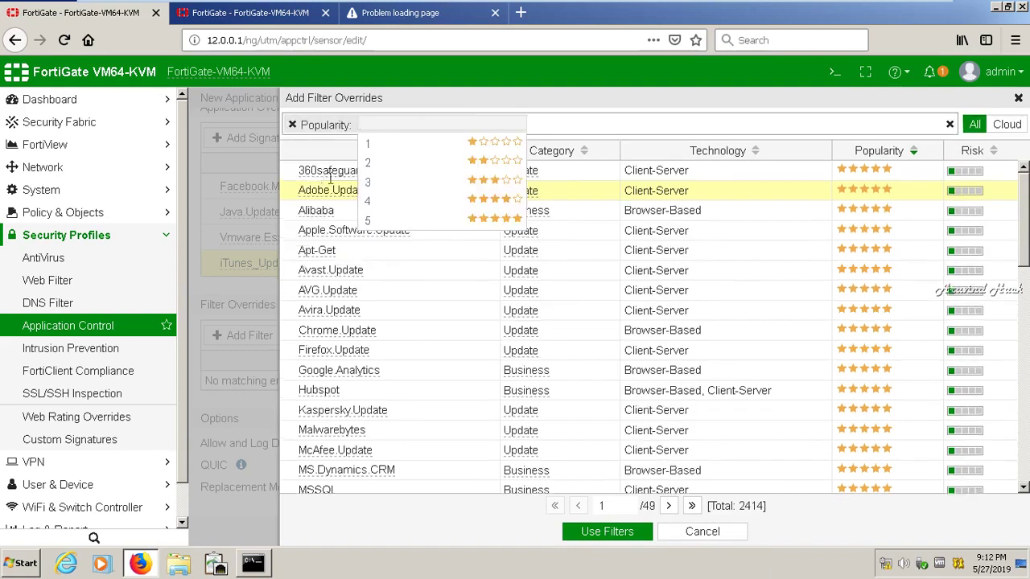
click(372, 221)
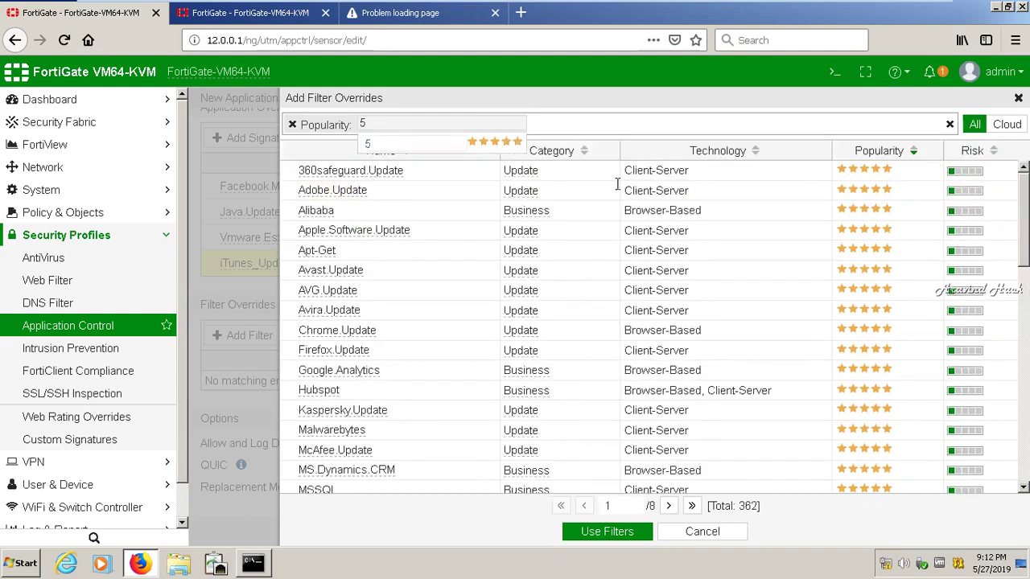
click(748, 194)
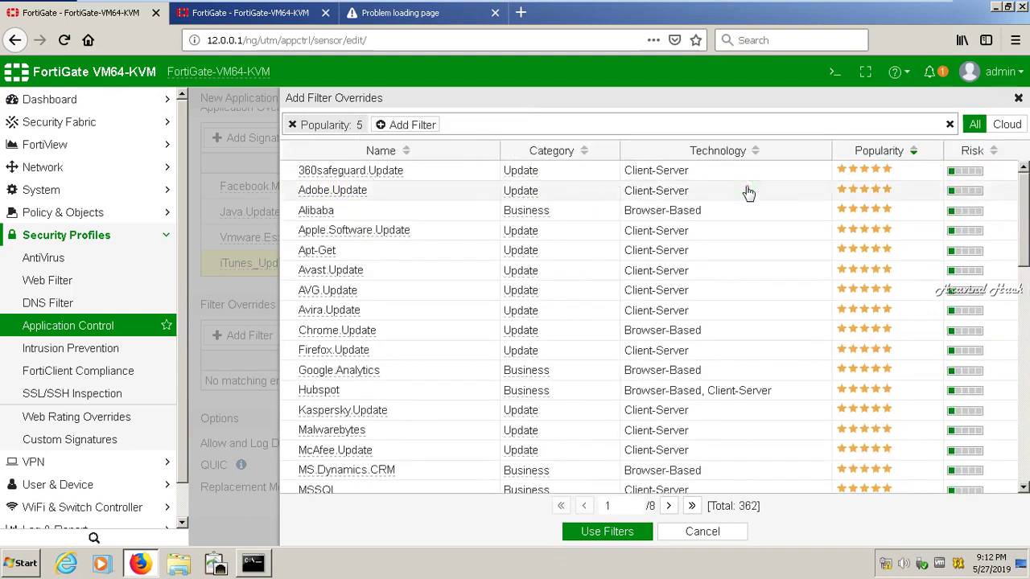
click(334, 129)
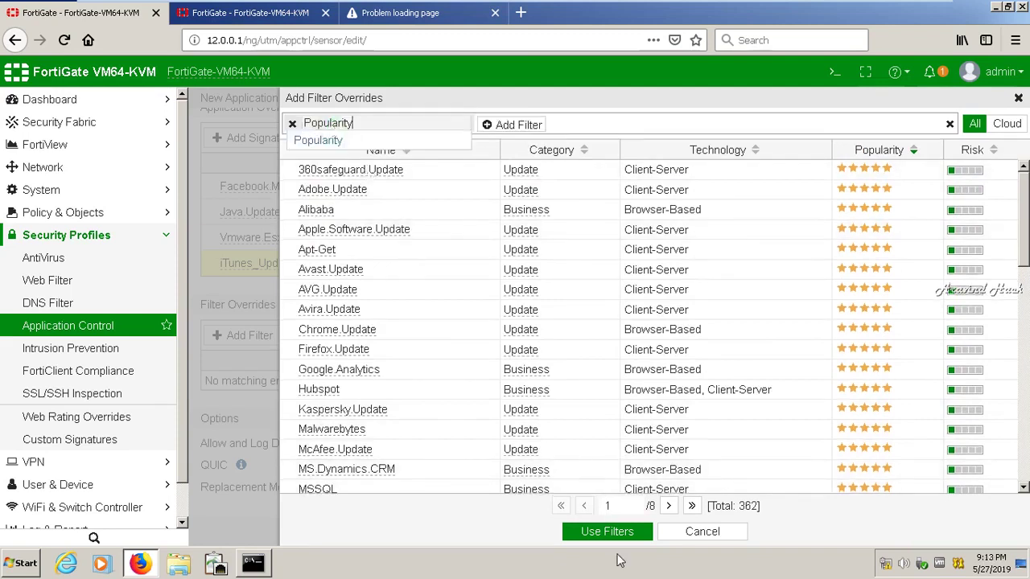
click(617, 535)
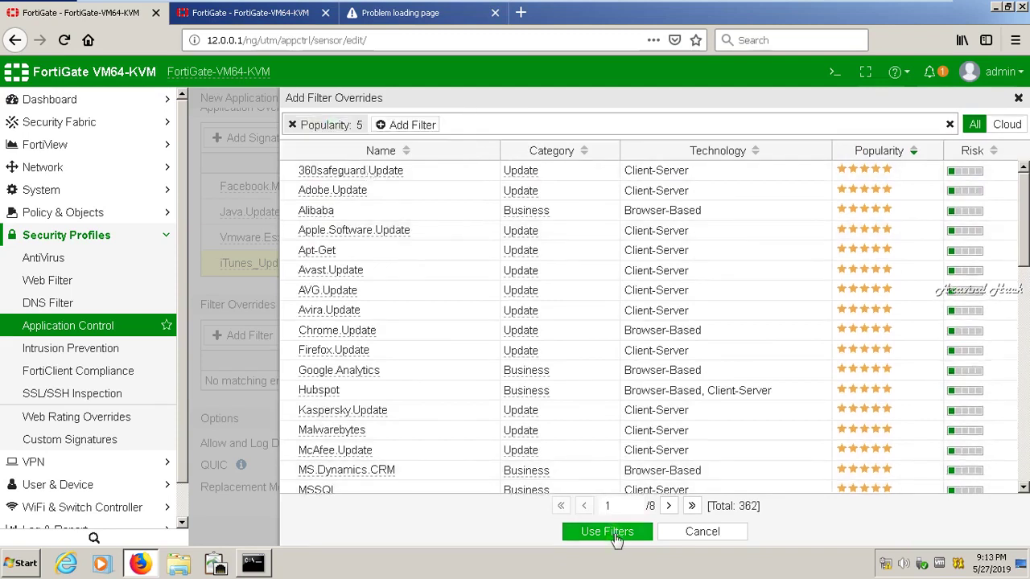
click(616, 535)
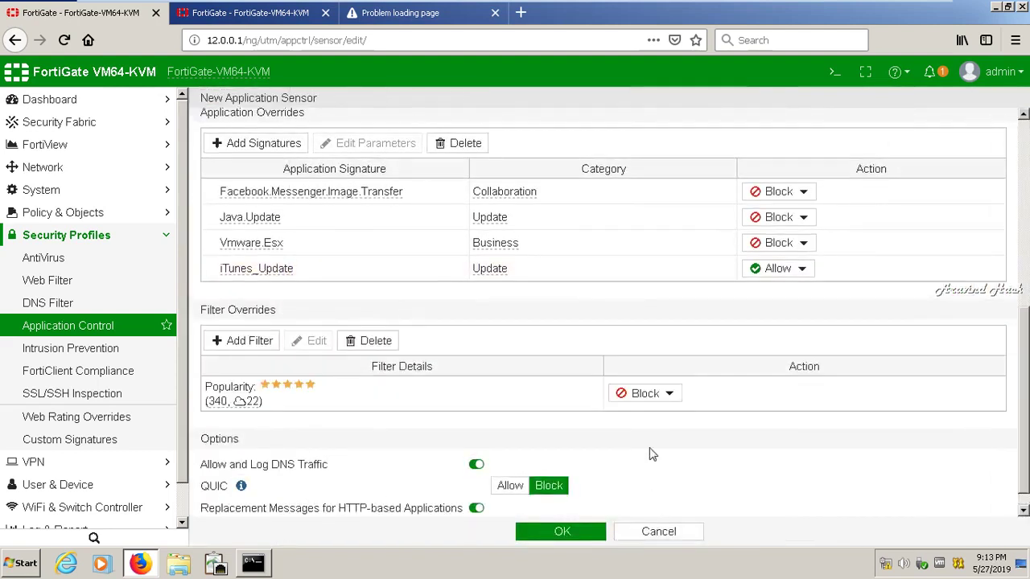
Set the five-star Popularity filter override's action to Allow
click(647, 394)
click(649, 395)
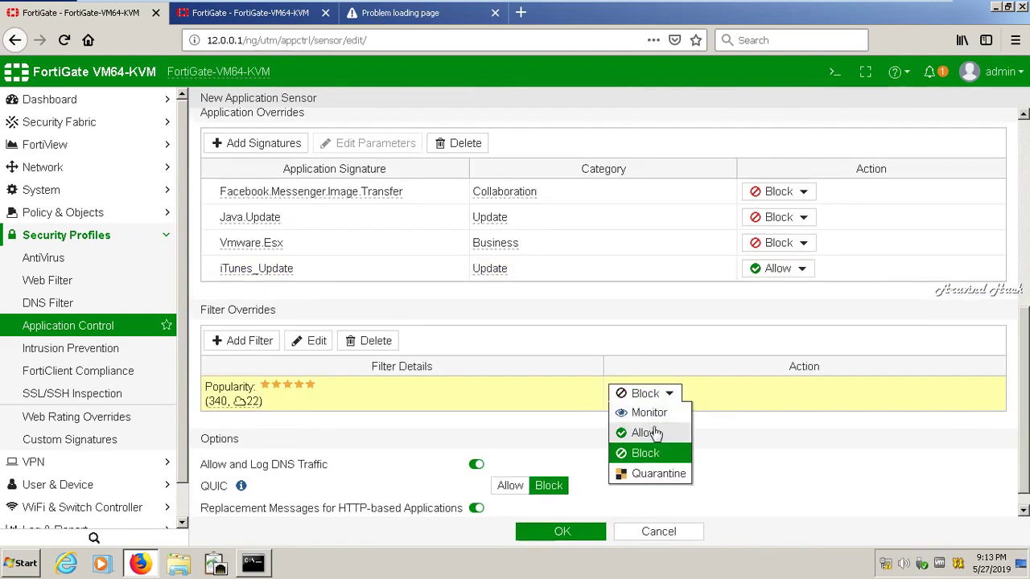
click(656, 433)
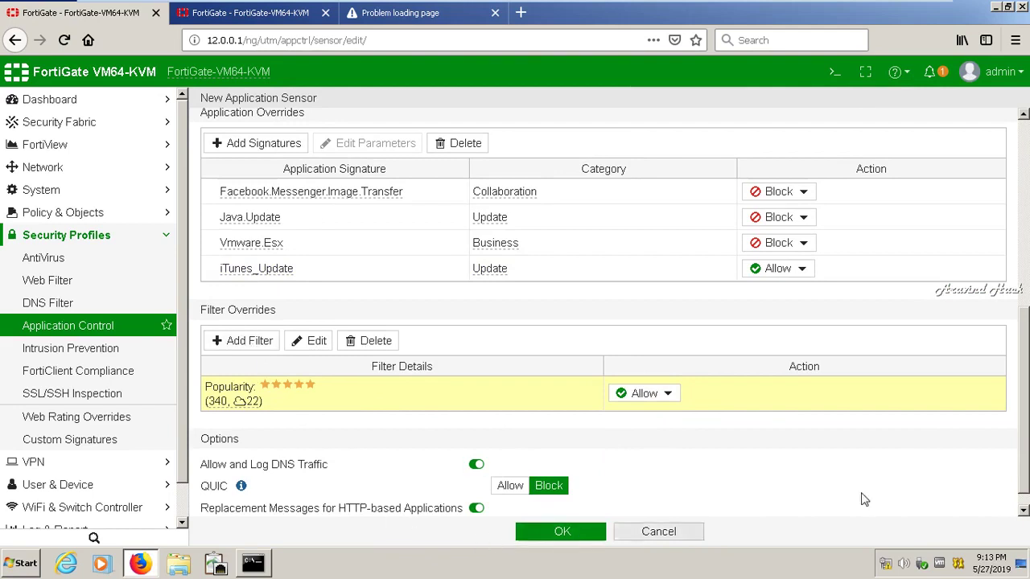
scroll(1023, 449, down, 1)
drag(1024, 450, 1024, 242)
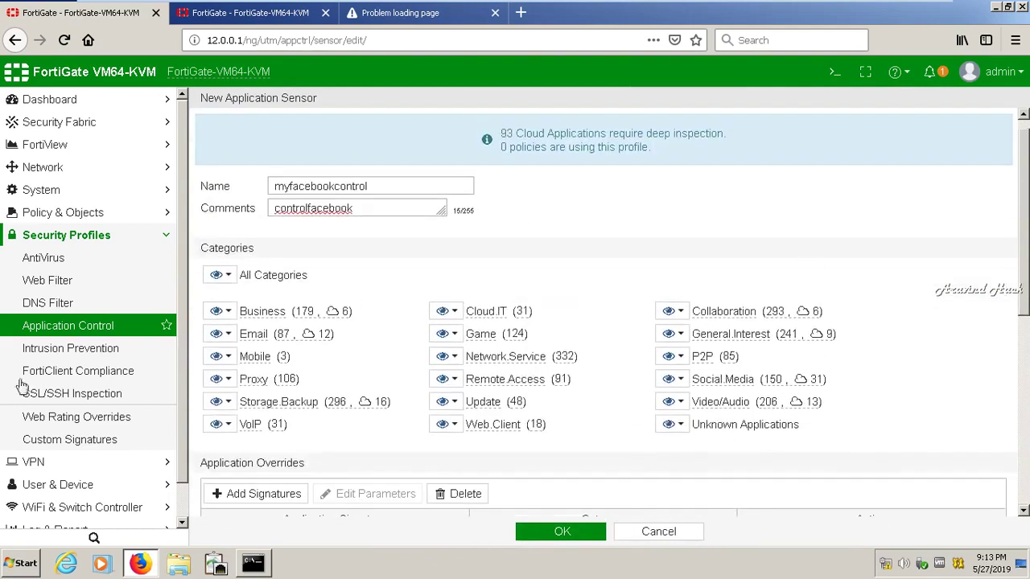
click(217, 276)
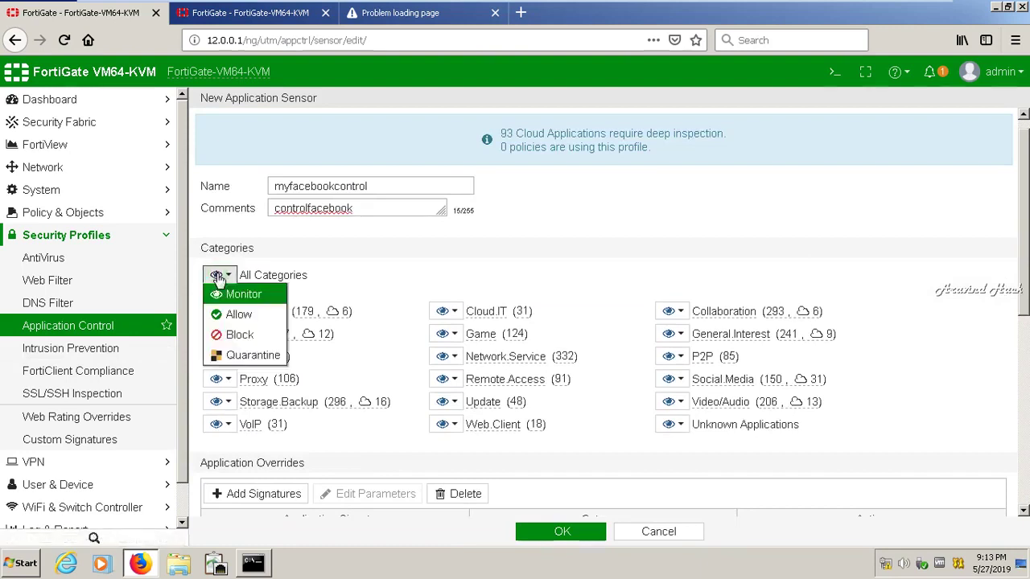
click(245, 368)
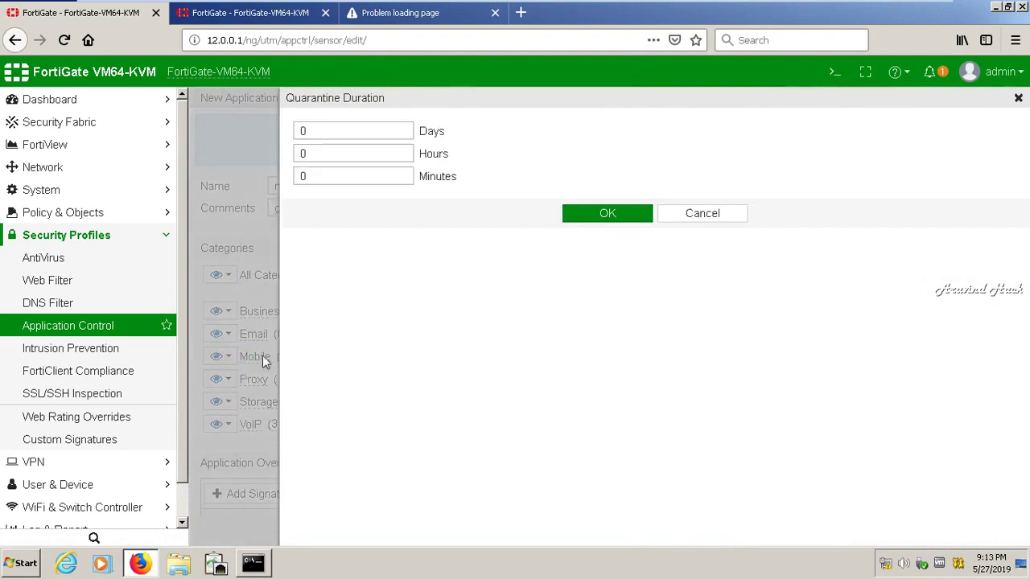
click(697, 219)
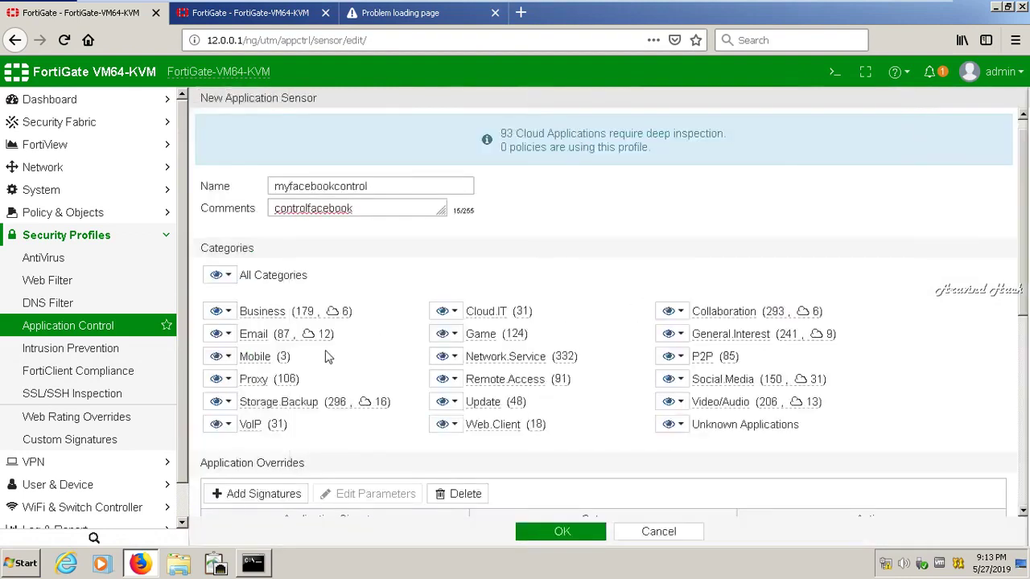
click(672, 380)
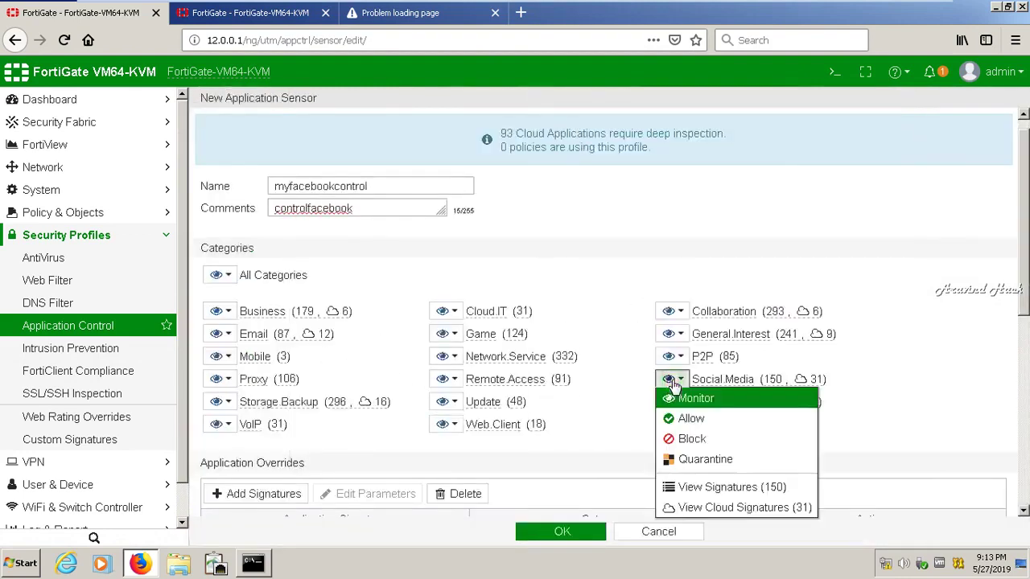
click(701, 487)
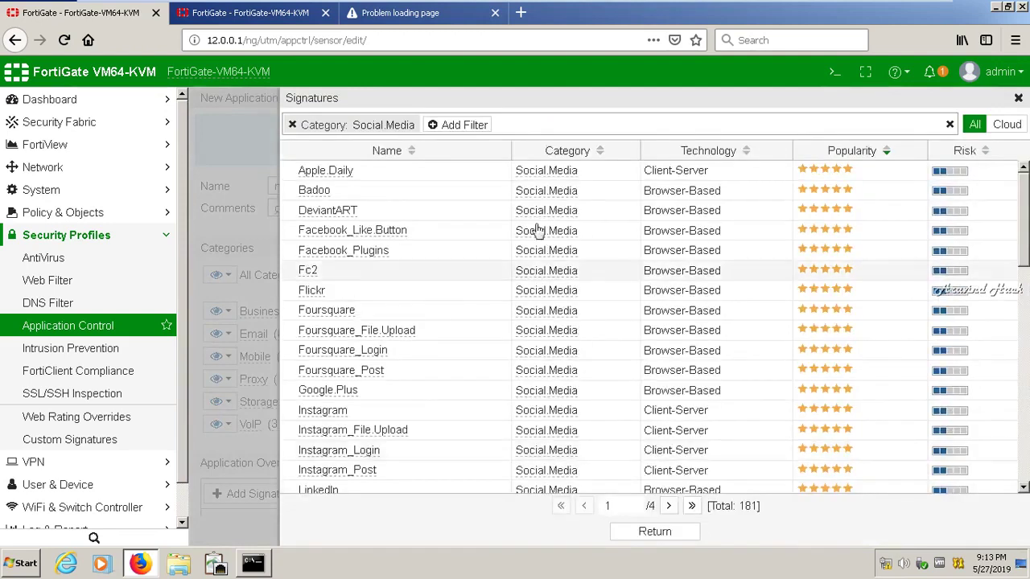
click(360, 175)
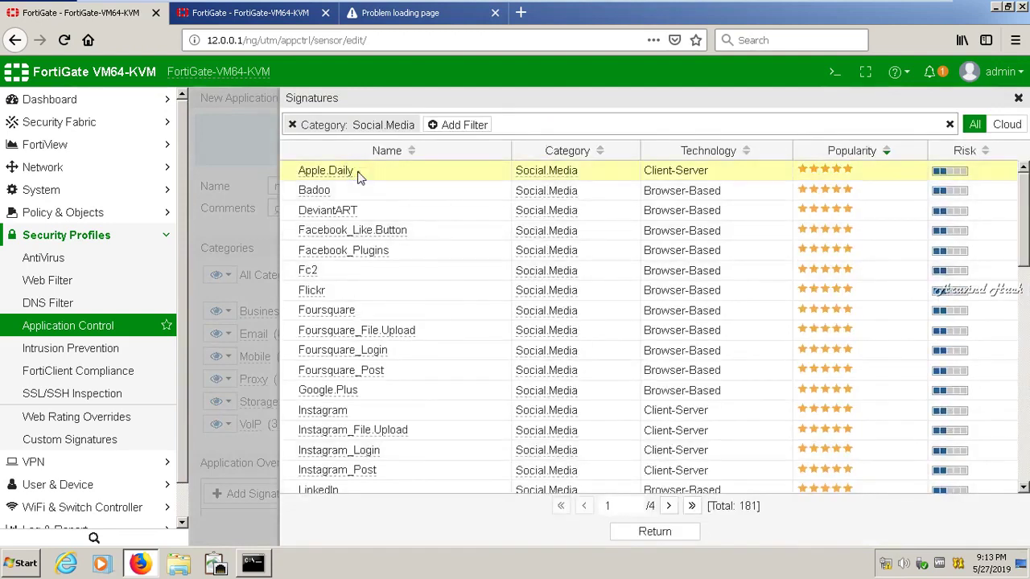
click(654, 532)
click(1019, 98)
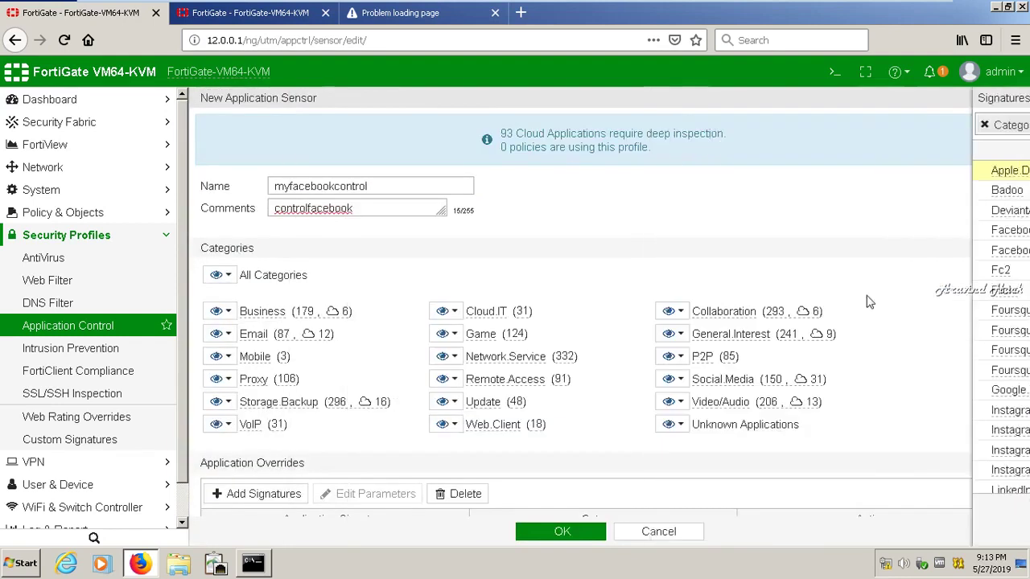
click(1024, 448)
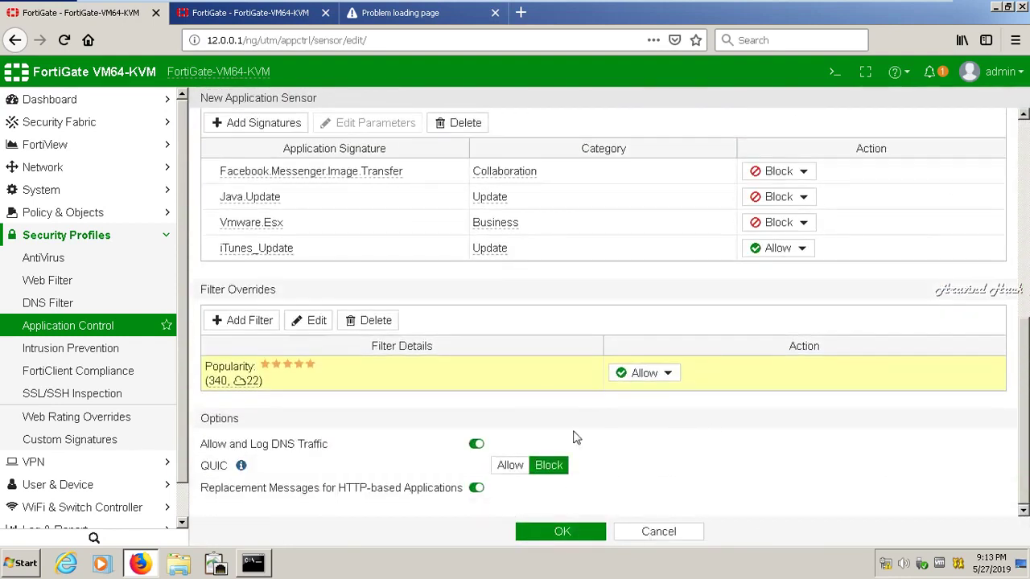
click(238, 322)
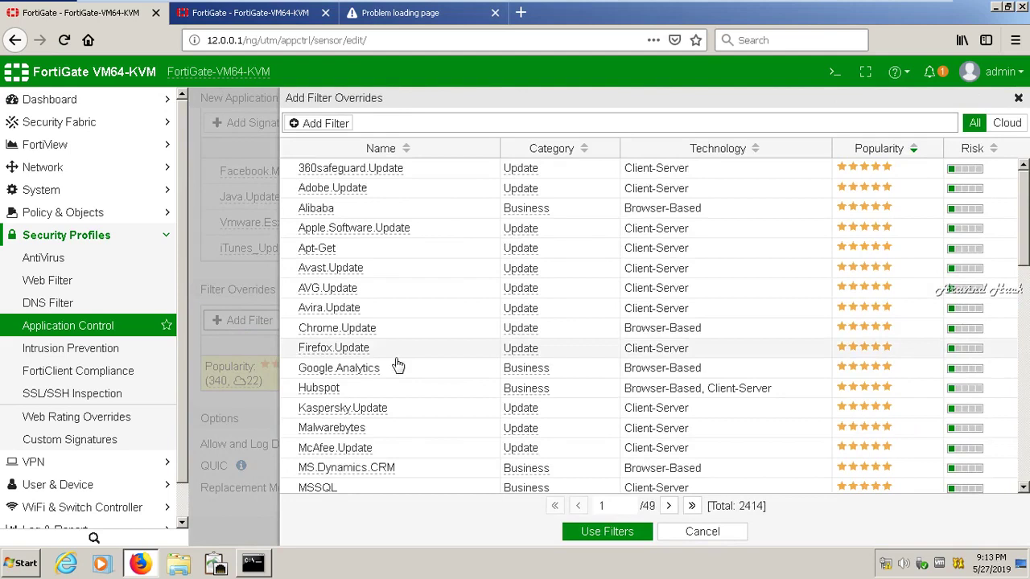
click(388, 353)
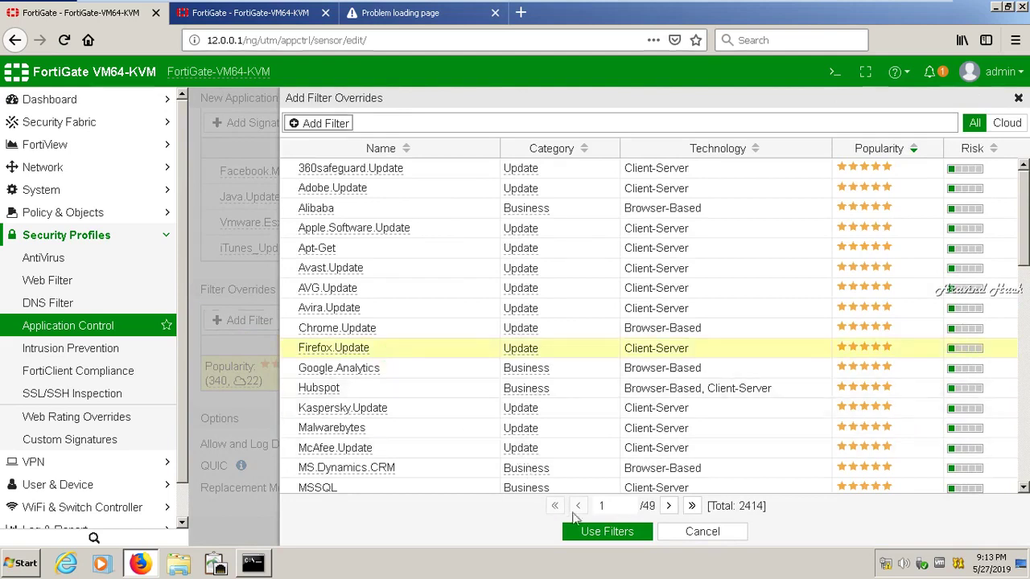
click(597, 535)
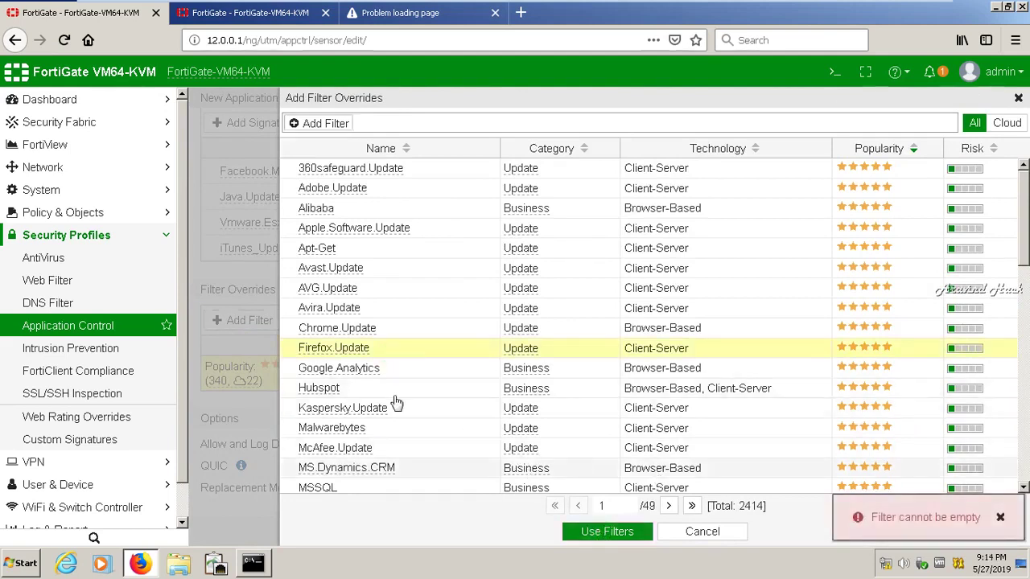
mouse_move(355, 352)
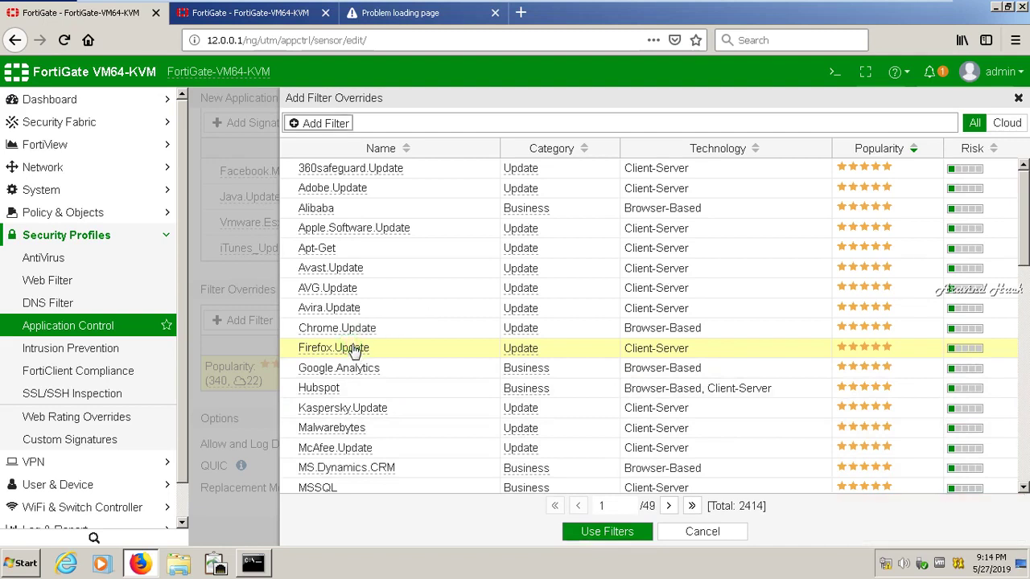
click(503, 351)
double_click(769, 347)
click(616, 355)
click(341, 356)
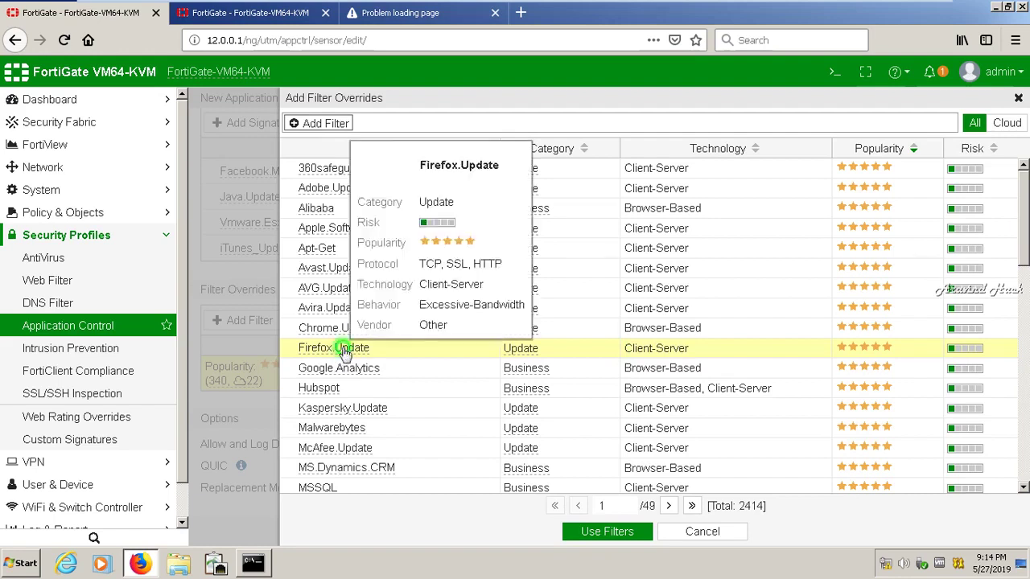
mouse_move(345, 355)
click(459, 123)
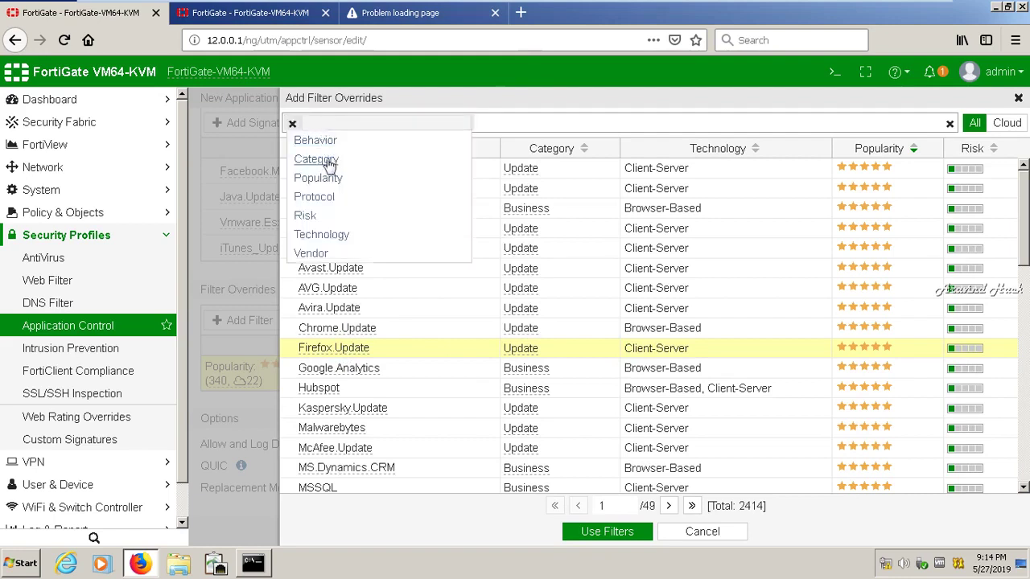
click(326, 161)
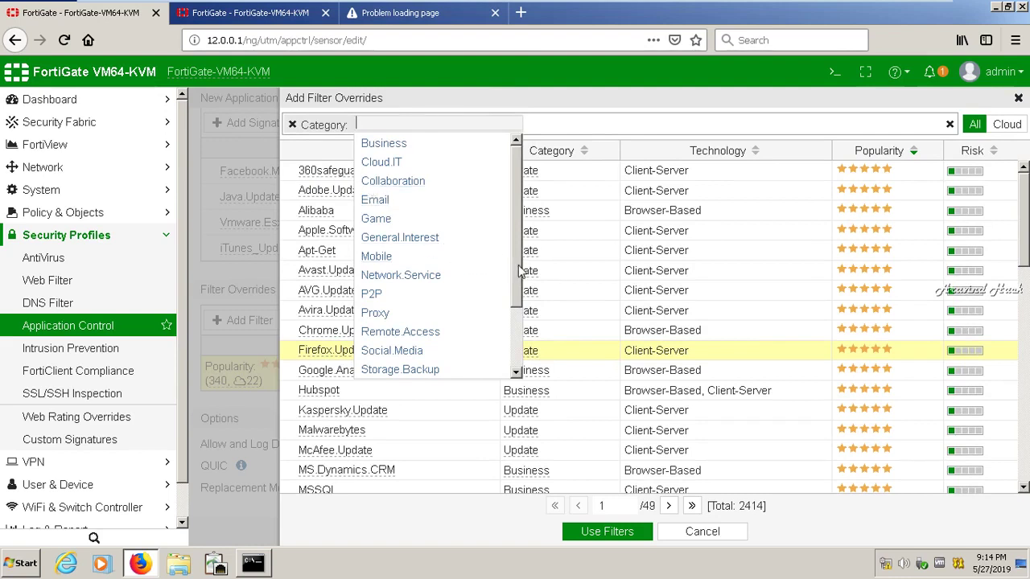
drag(513, 271, 513, 344)
click(378, 313)
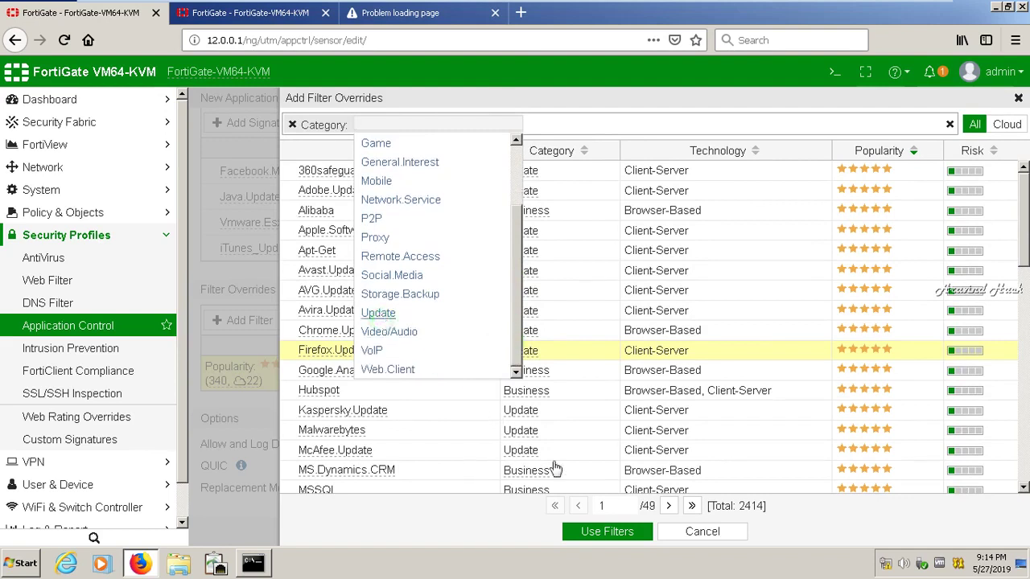
click(616, 540)
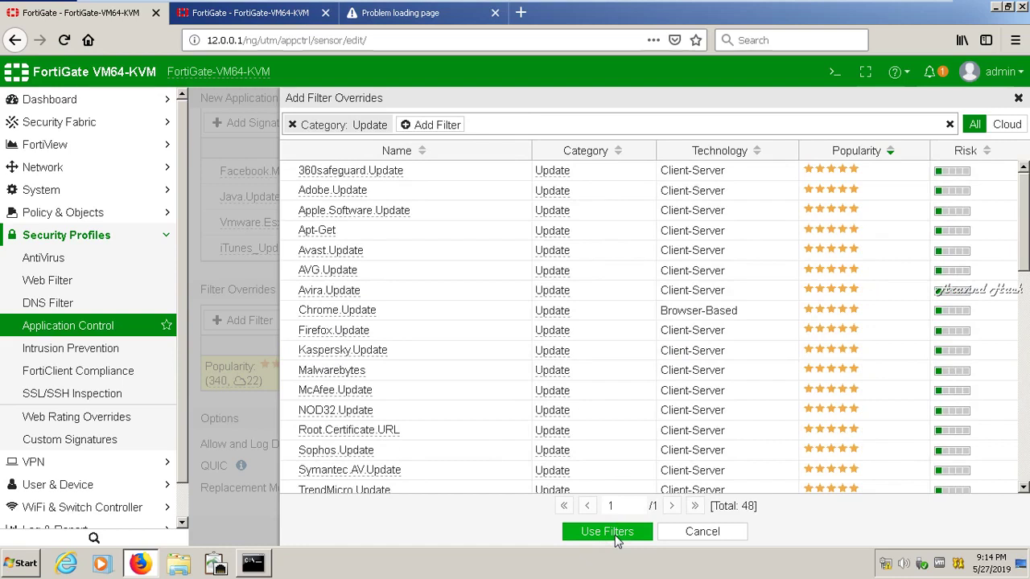
click(600, 535)
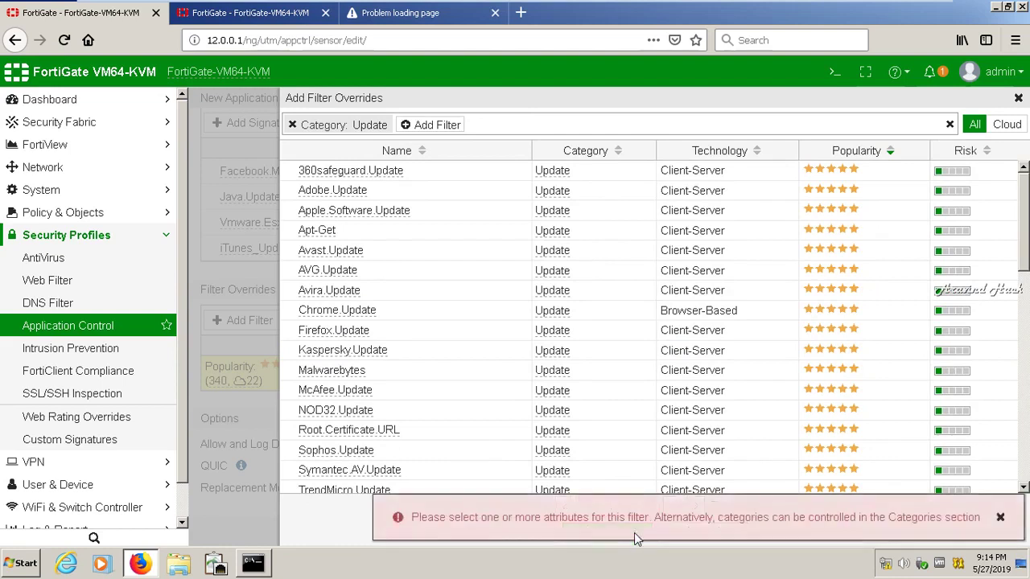
click(1000, 517)
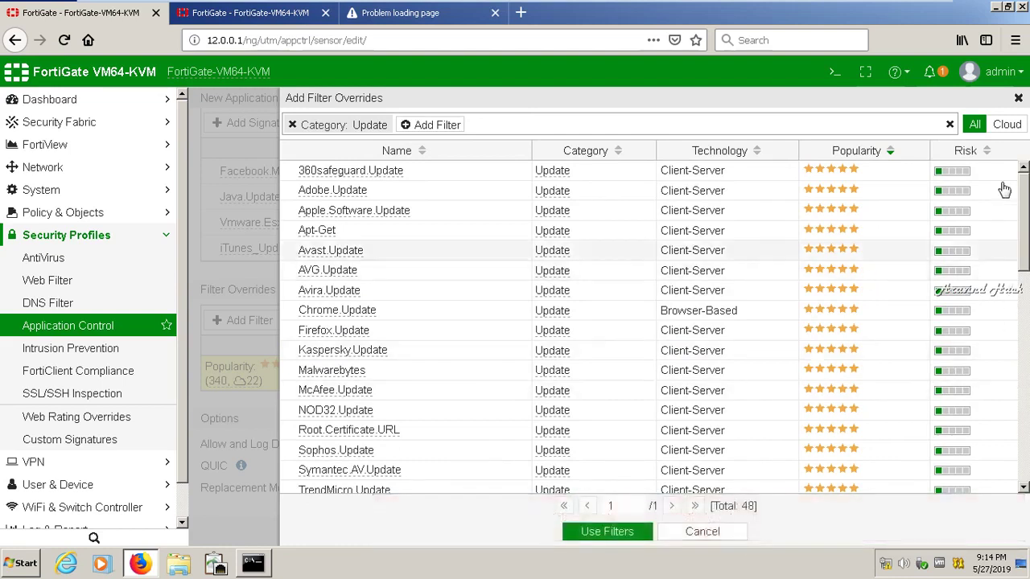
click(690, 535)
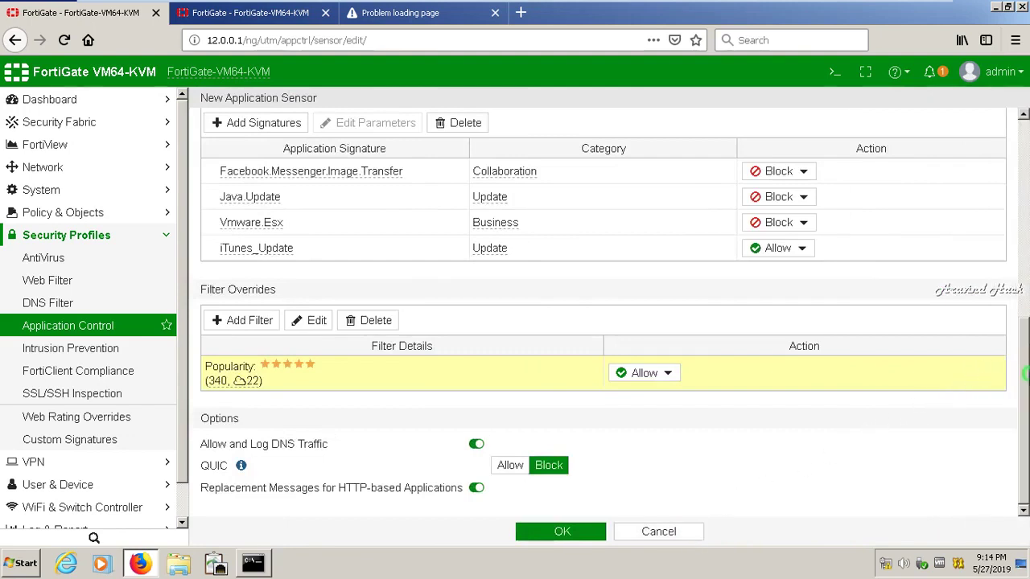
Save the myfacebookcontrol sensor and go to Policy & Objects > IPv4 Policy
click(544, 539)
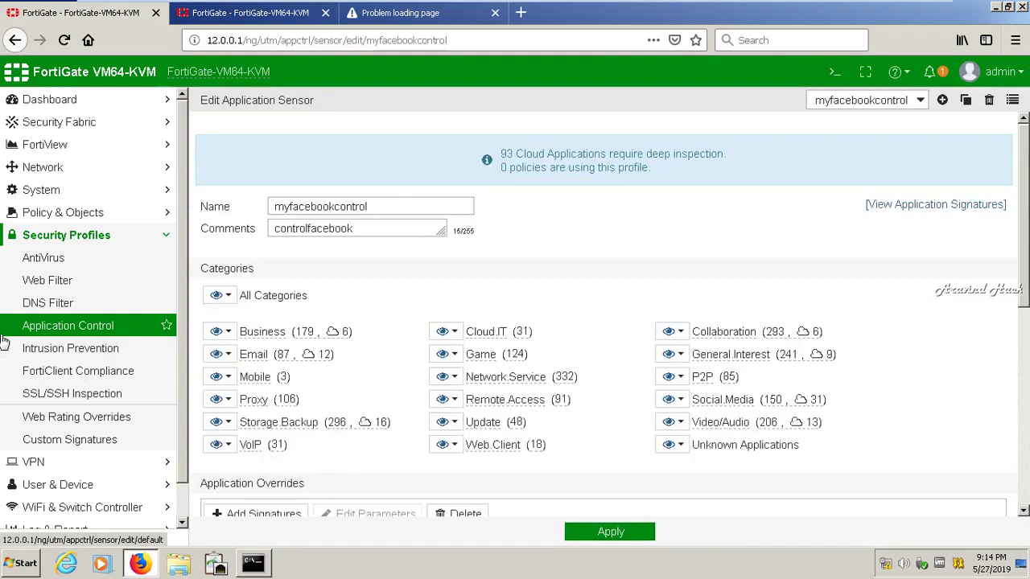
click(57, 213)
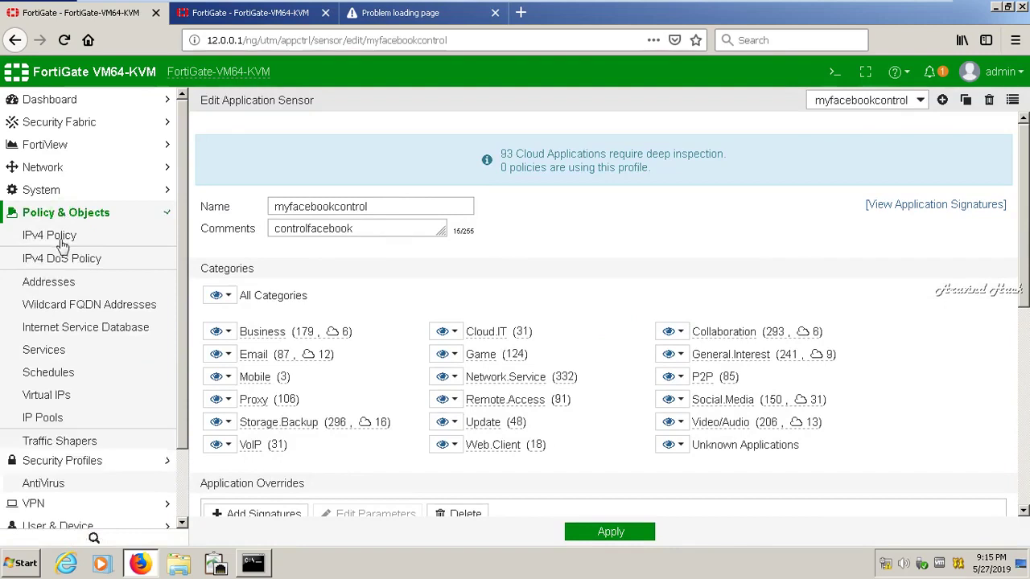
click(62, 244)
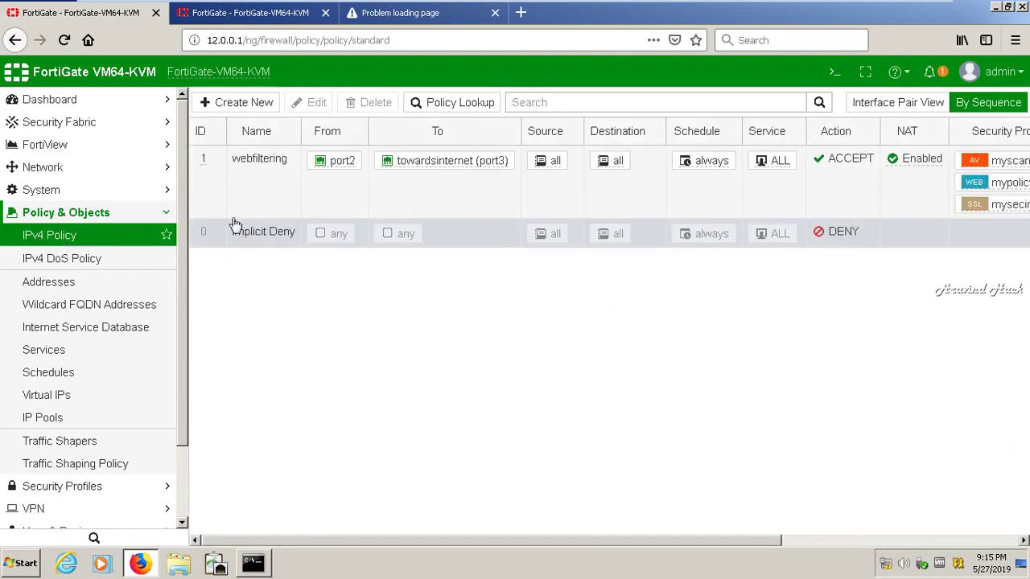
Enable Application Control with the myfacebookcontrol profile on the webfiltering policy and save it
click(286, 183)
click(314, 103)
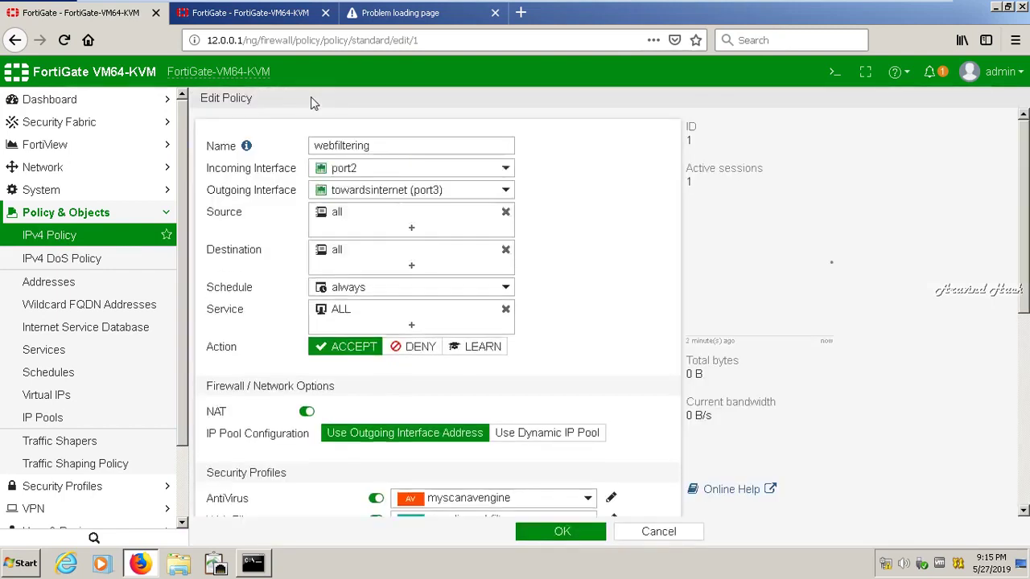
drag(1023, 290, 1006, 448)
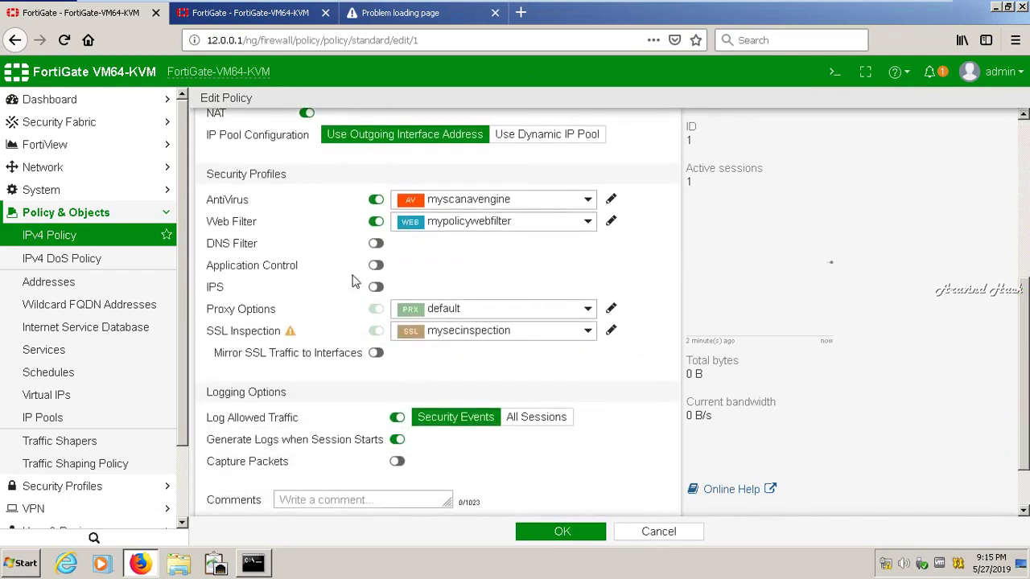
click(376, 266)
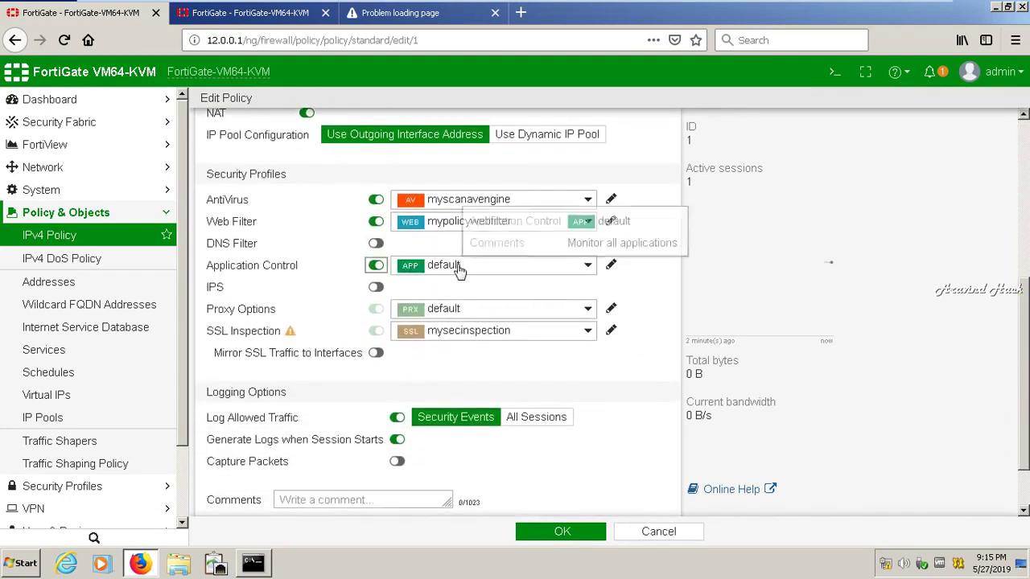
click(446, 268)
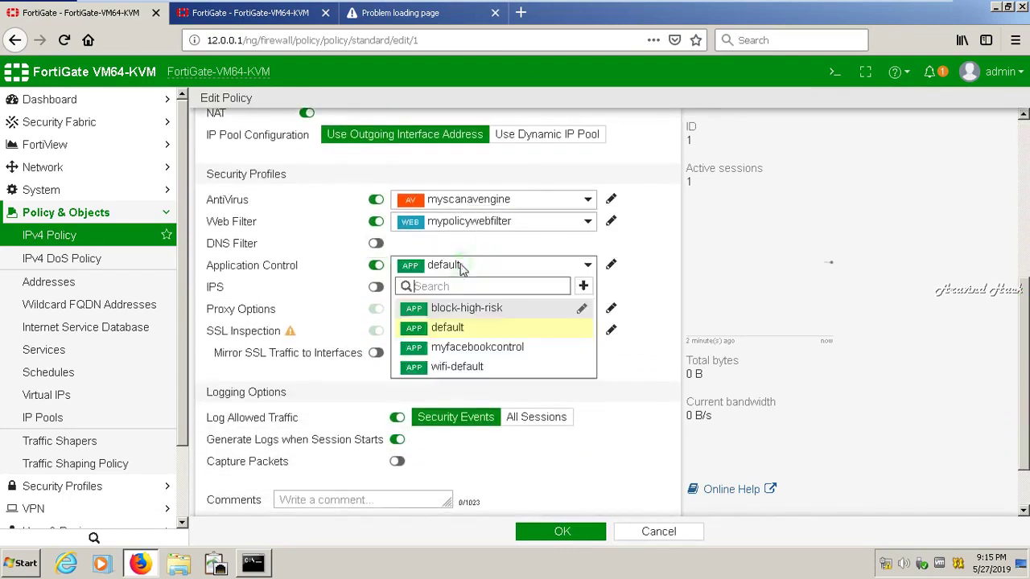
click(473, 348)
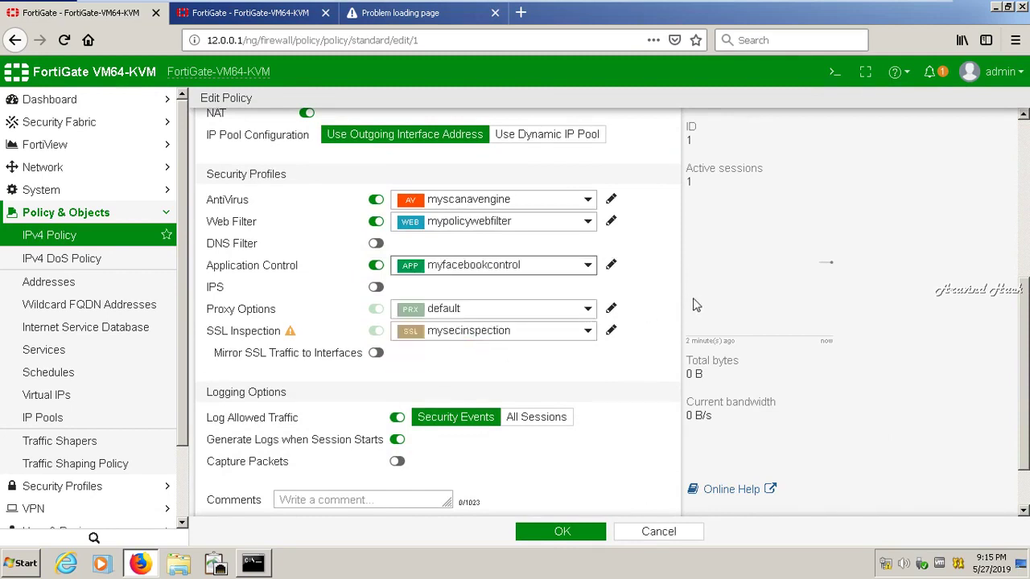
click(556, 535)
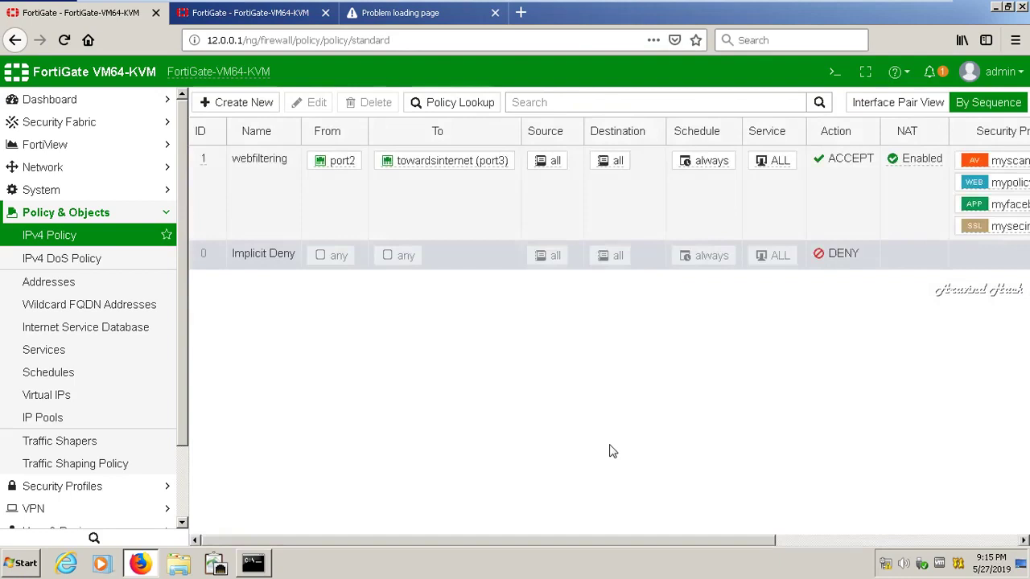
drag(639, 542, 928, 517)
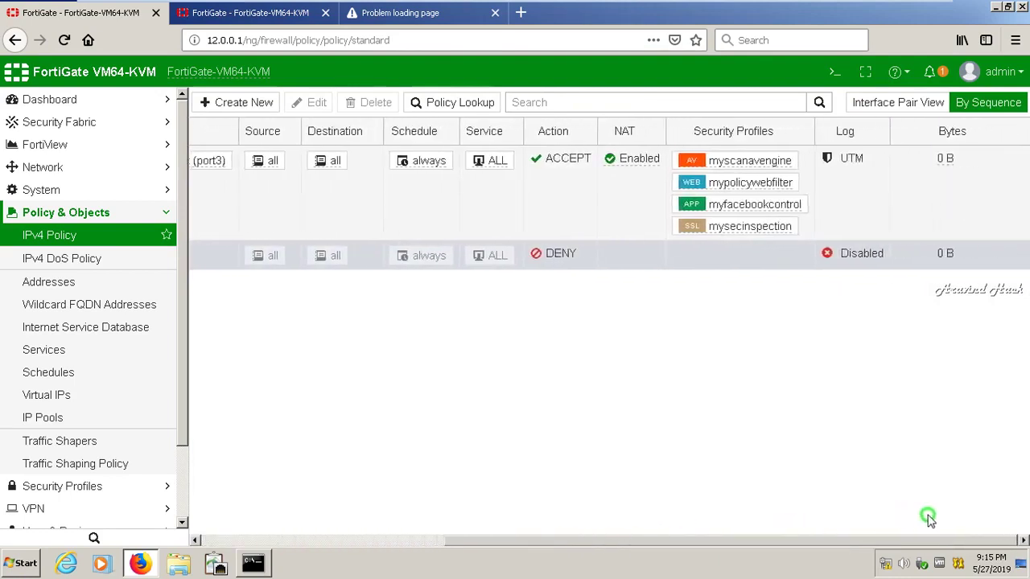
Switch from the VM to GNS3 and place a c7200 router R1 on the canvas
mouse_move(761, 6)
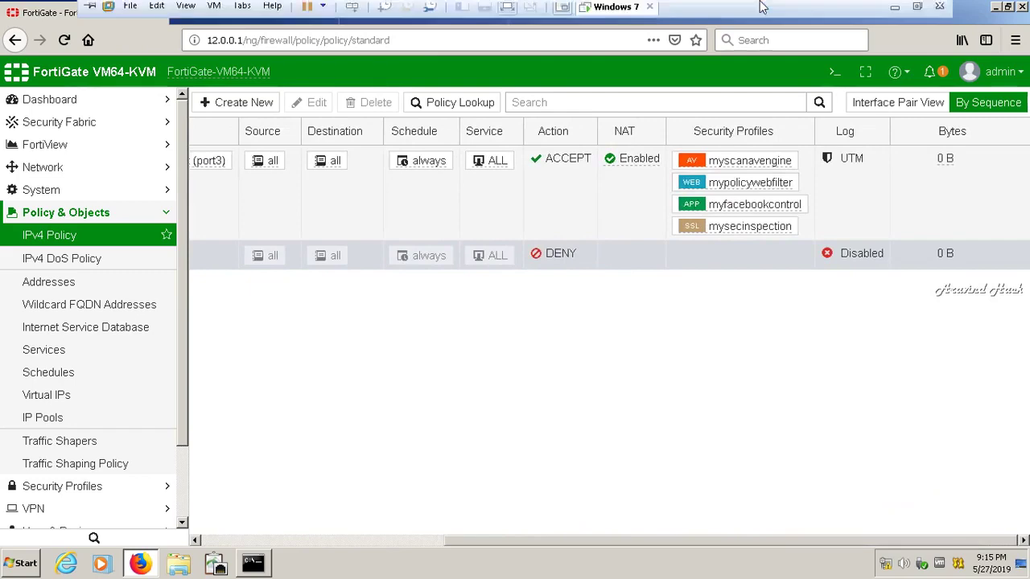
click(902, 9)
click(897, 564)
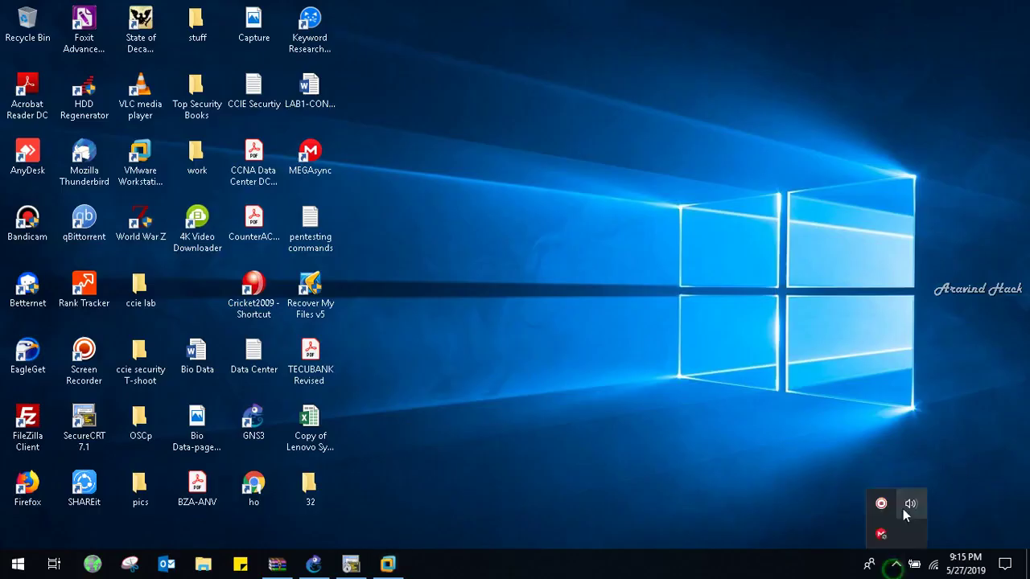
click(882, 503)
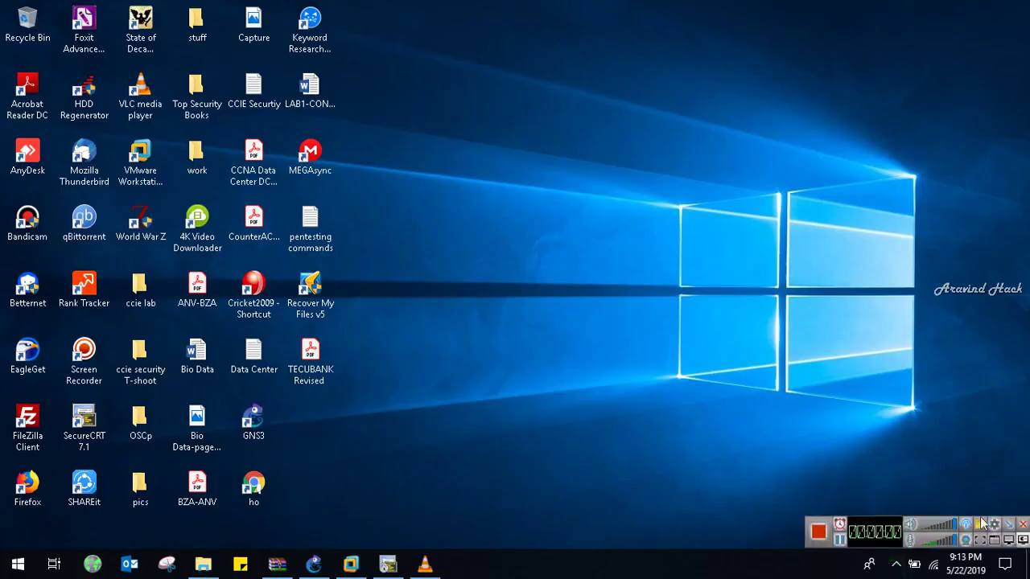
click(313, 564)
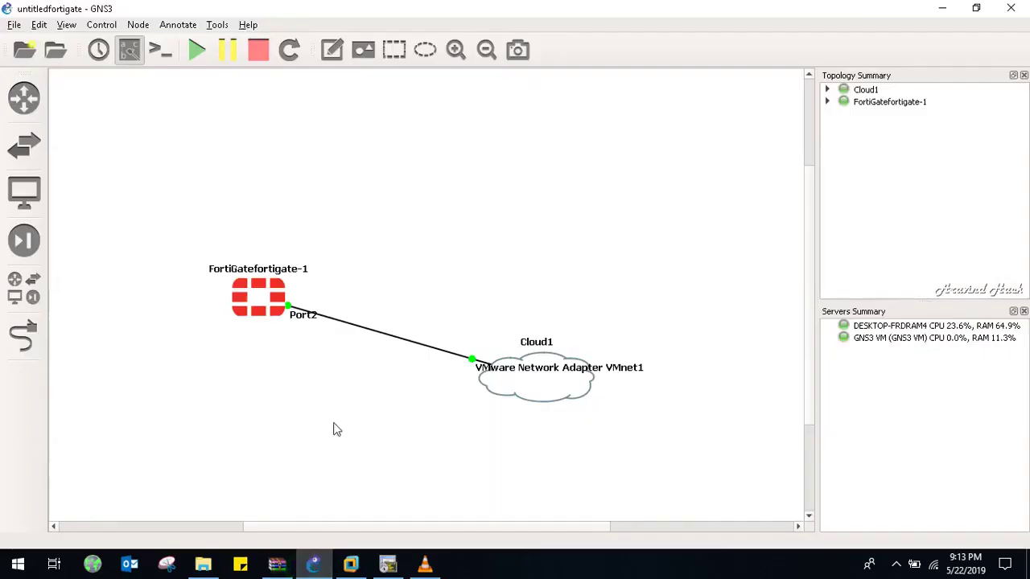
click(15, 286)
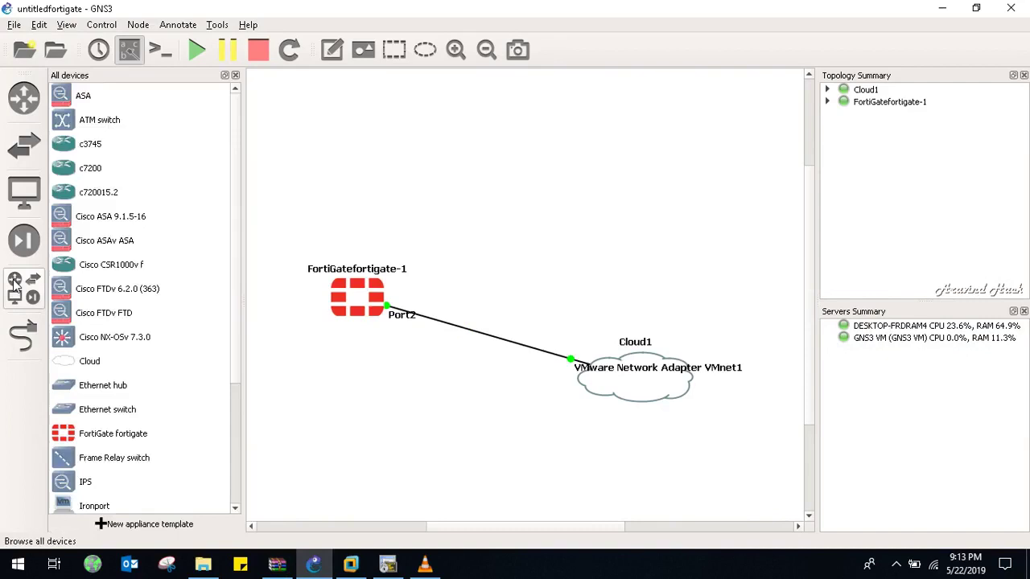
drag(92, 171, 461, 145)
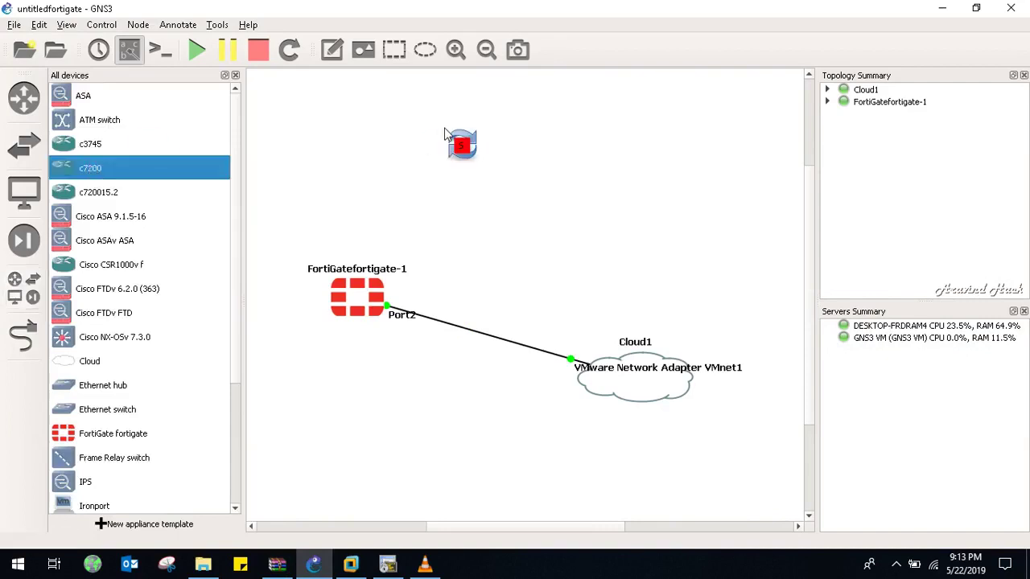
click(235, 74)
Link FortiGate Port3 to R1's FastEthernet0/0 and start all nodes
click(23, 336)
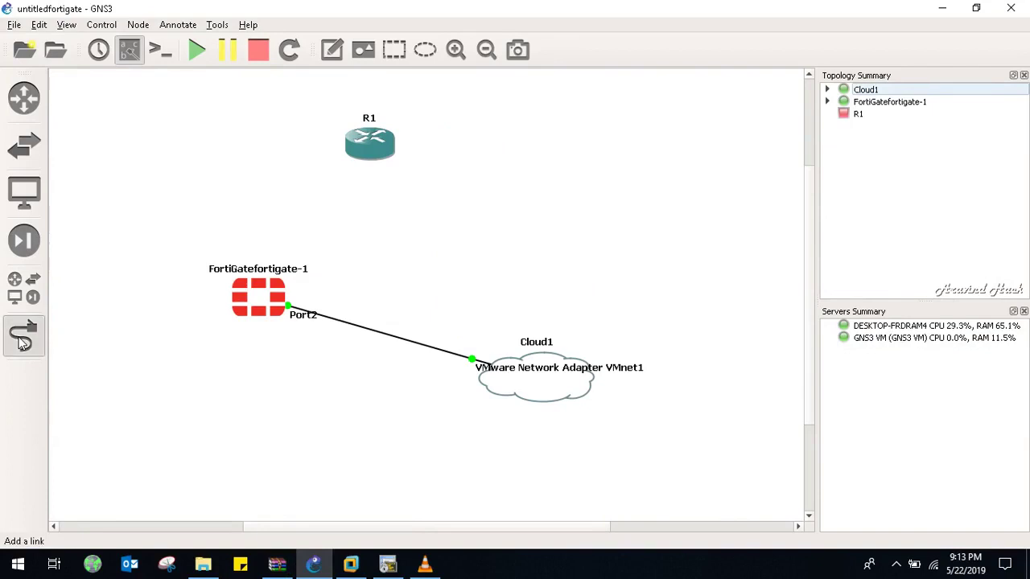
click(246, 291)
click(272, 319)
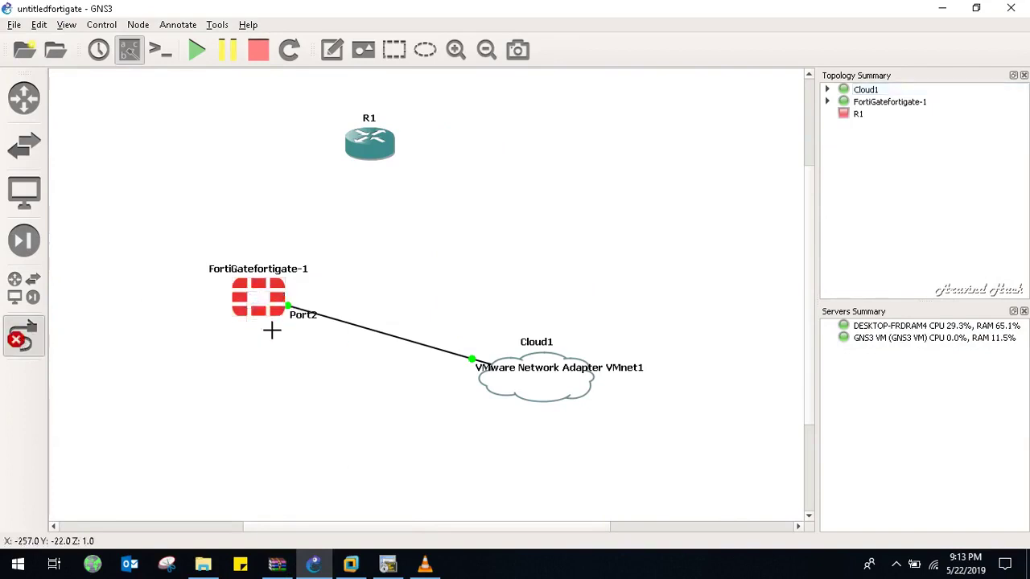
click(371, 143)
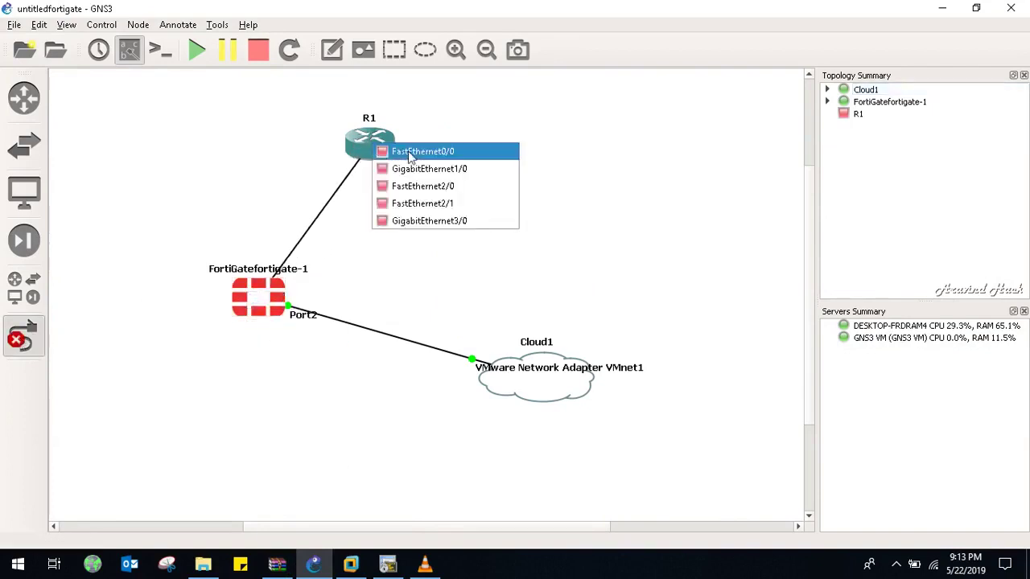
click(410, 151)
click(22, 337)
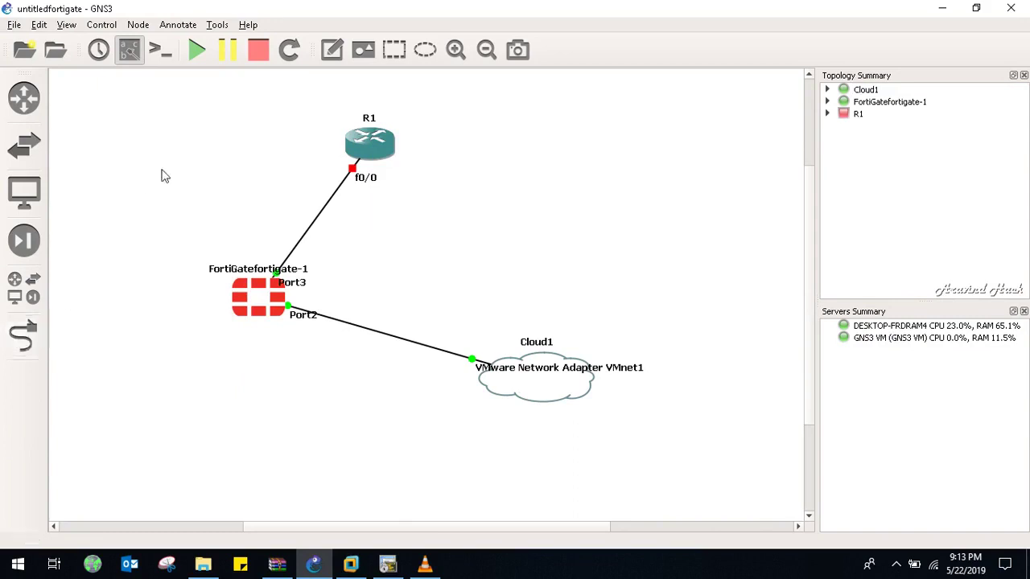
click(196, 50)
Open R1's SecureCRT console and bring up the R1# prompt
double_click(382, 139)
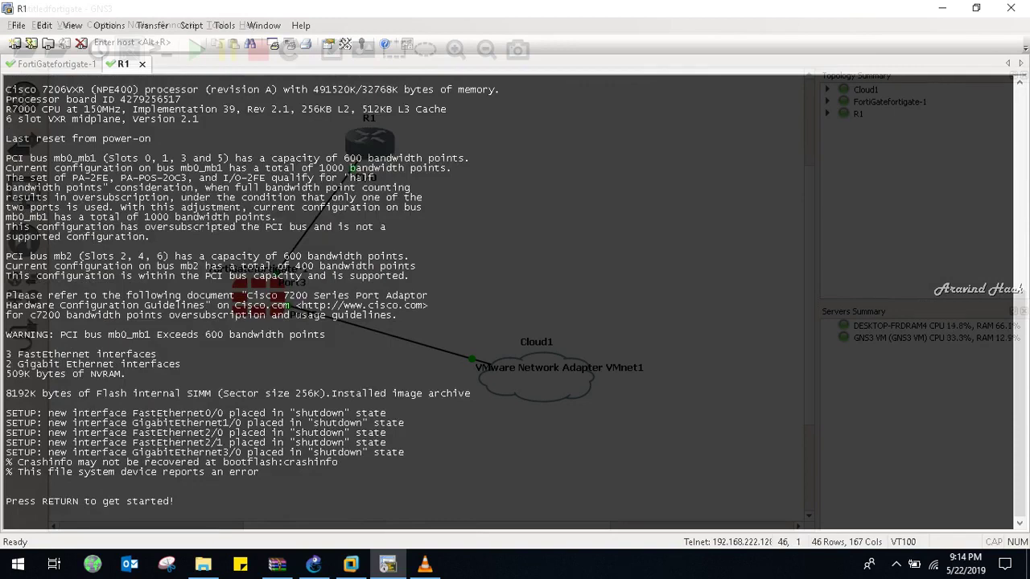
key(Return)
key(Return)
key(Return)
key(Return)
key(Return)
key(Return)
key(Return)
key(Return)
key(Return)
key(Return)
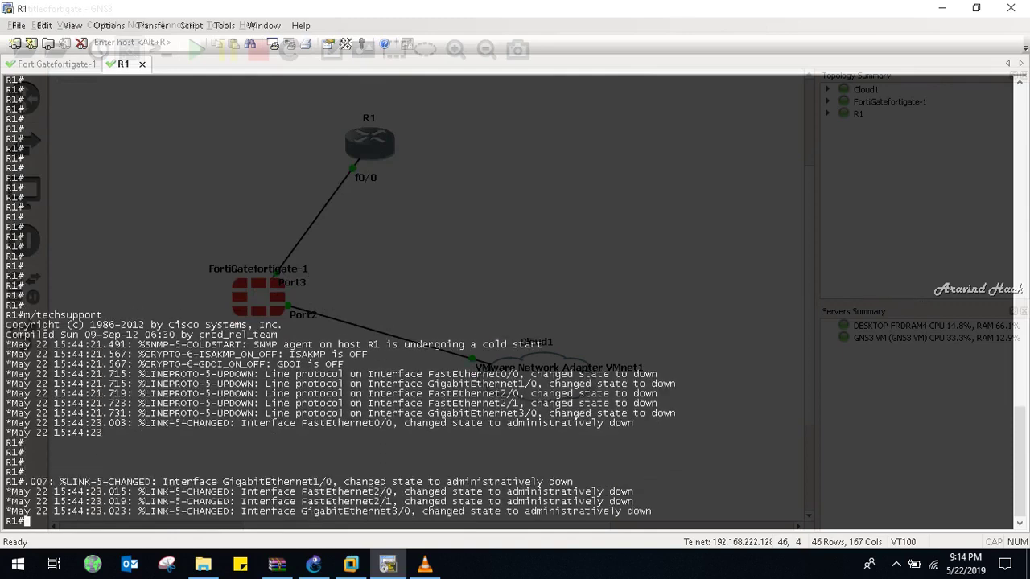
key(Return)
key(Return)
key(Return)
key(Return)
key(Return)
key(Return)
key(Return)
key(Return)
key(Return)
key(Return)
key(Return)
key(Return)
key(Return)
key(Return)
key(Return)
key(Return)
key(Return)
key(Return)
key(Return)
key(Return)
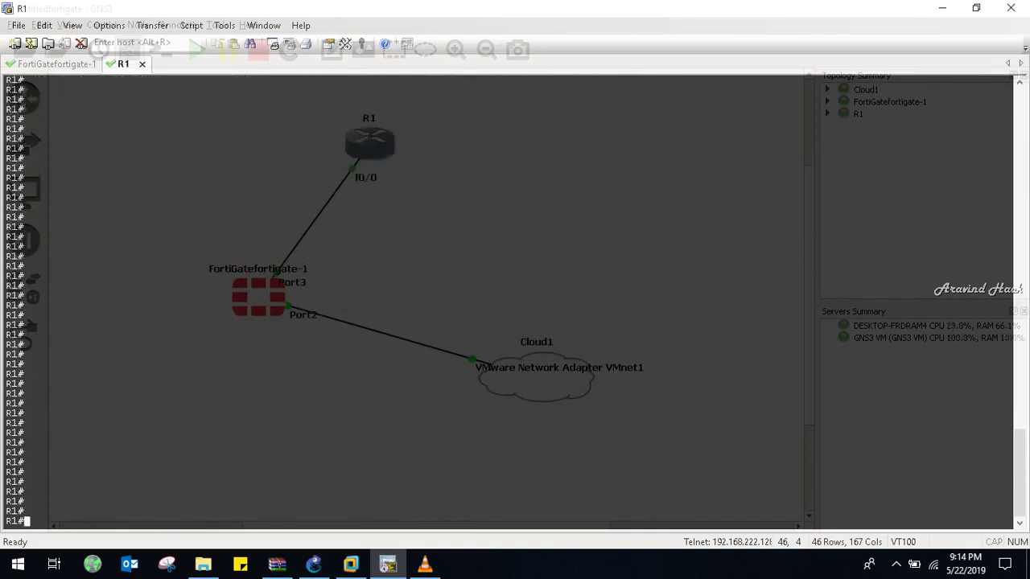
Enter configuration mode for R1's FastEthernet0/0 interface
text(conf t)
key(Return)
key(Return)
key(Return)
text(inter)
key(Tab)
text(fa0/0)
key(Return)
key(Return)
key(Return)
key(Return)
text(ipa d)
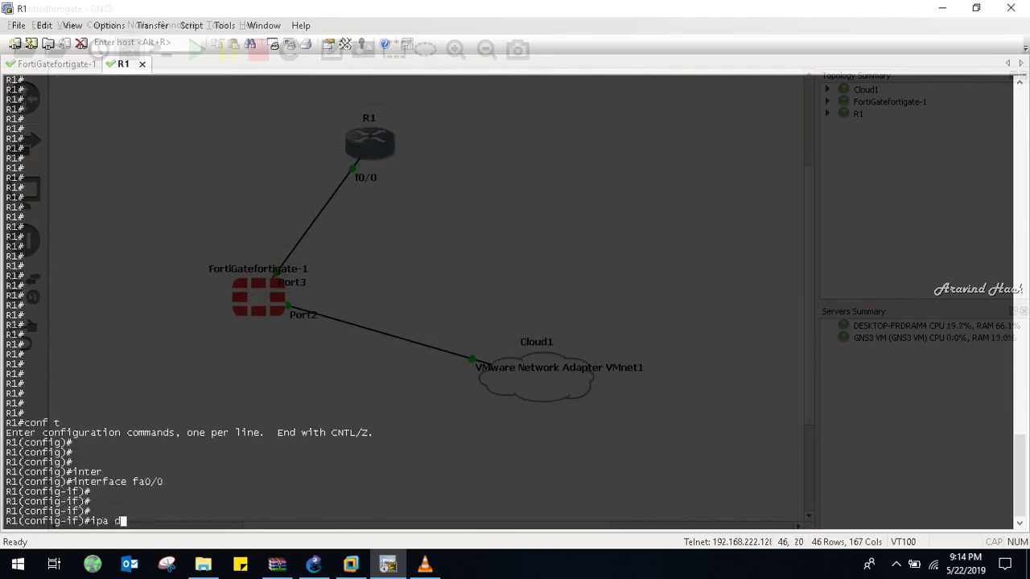
Display FortiGate port3's interface configuration with show system interface port3
key(ctrl+Tab)
text(show )
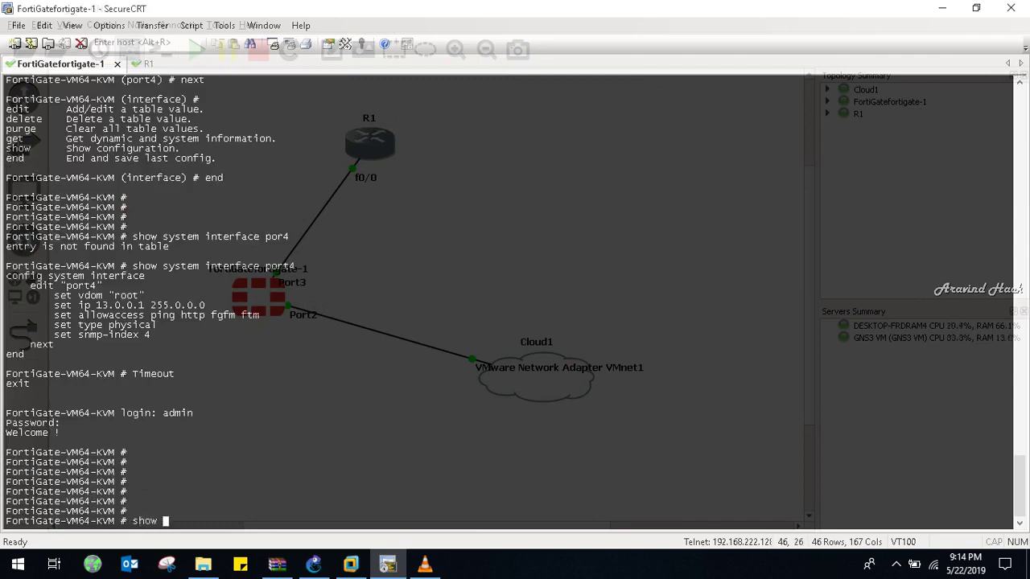
text(system interface port3)
key(Return)
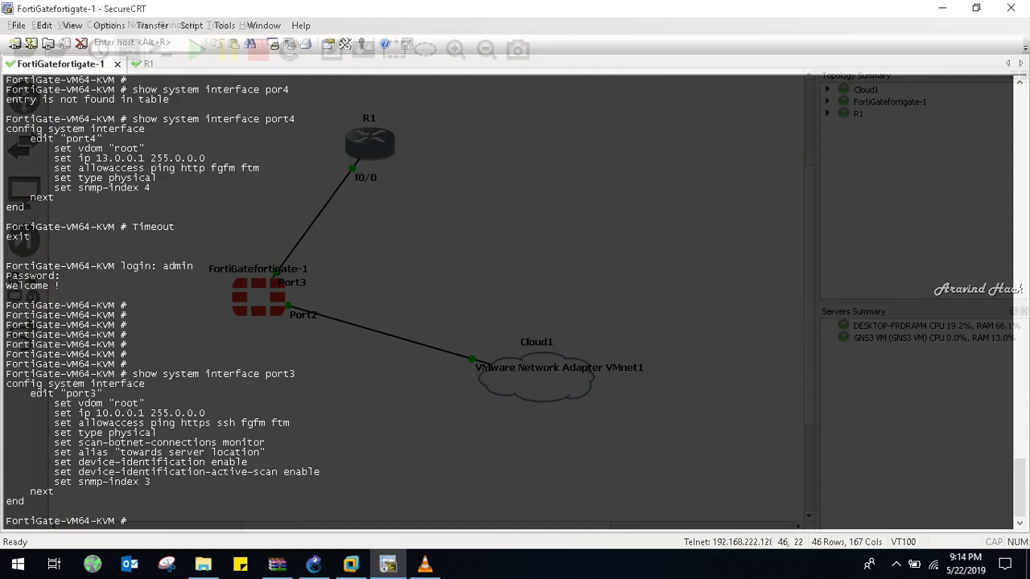
key(ctrl+Tab)
Assign 10.0.0.2 255.0.0.0 to fa0/0, enable it with no shutdown, and exit configuration
key(BackSpace)
key(BackSpace)
key(BackSpace)
text(add)
key(Tab)
text(10.0.0.2 255.0.0.0)
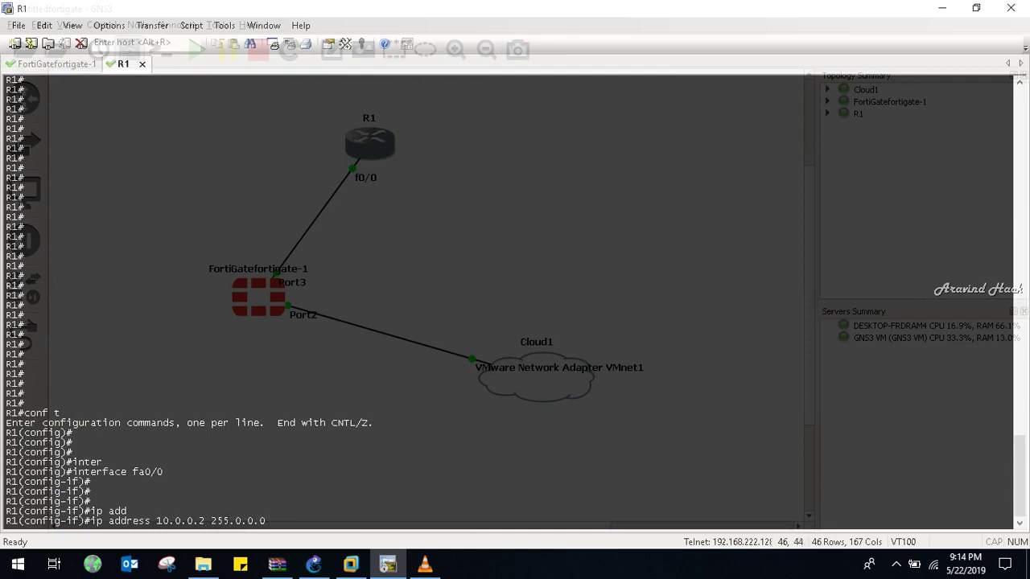
key(Return)
text(no sh)
key(Return)
key(Return)
key(Return)
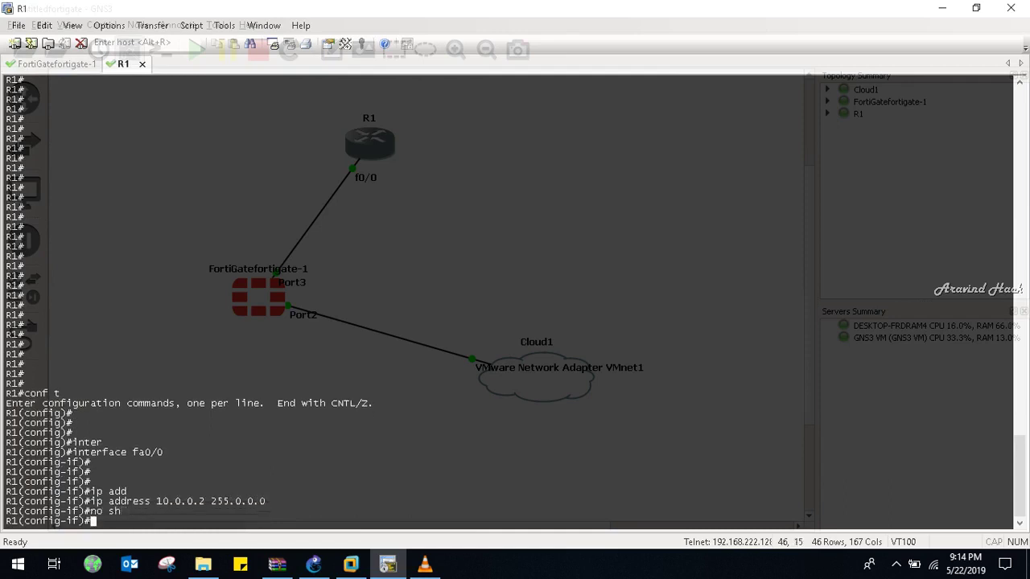
key(ctrl+z)
key(Return)
key(Return)
key(Return)
key(Return)
key(Return)
key(Return)
key(Return)
key(Return)
key(Return)
key(Return)
key(Return)
key(Return)
key(Return)
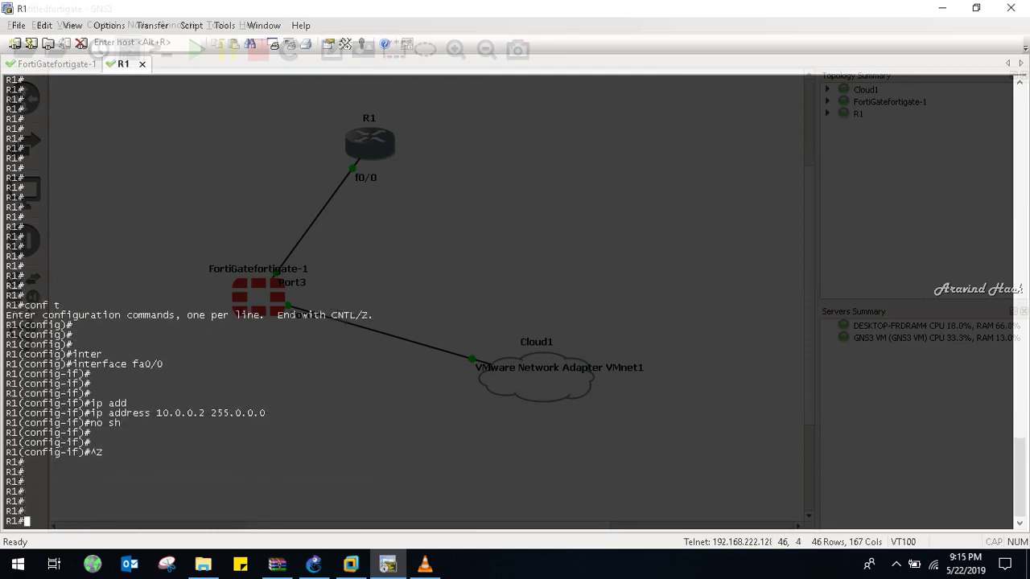
key(Return)
key(Return)
key(Return)
key(Return)
key(Return)
key(Return)
key(Return)
key(Return)
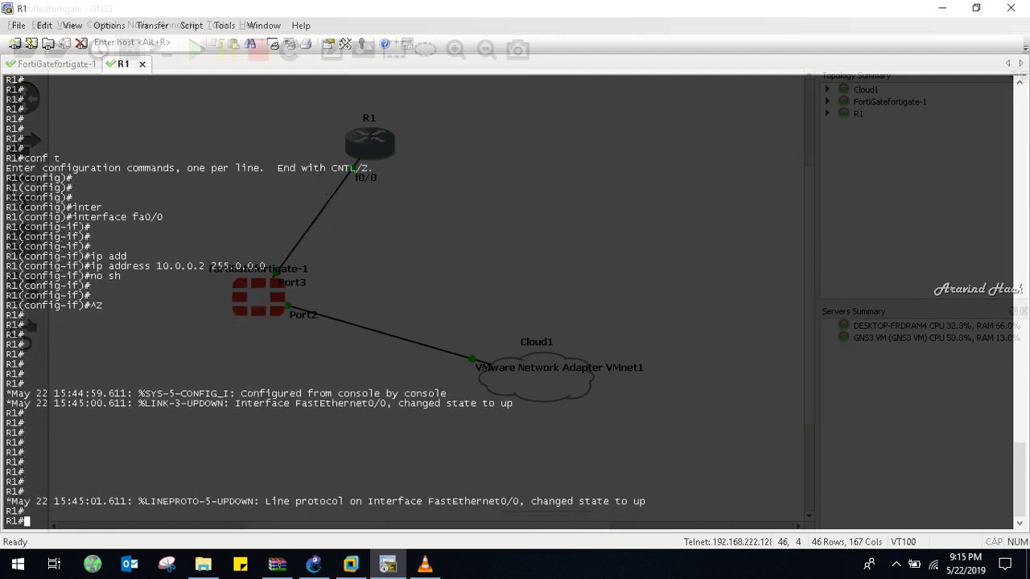
text(show ip inte)
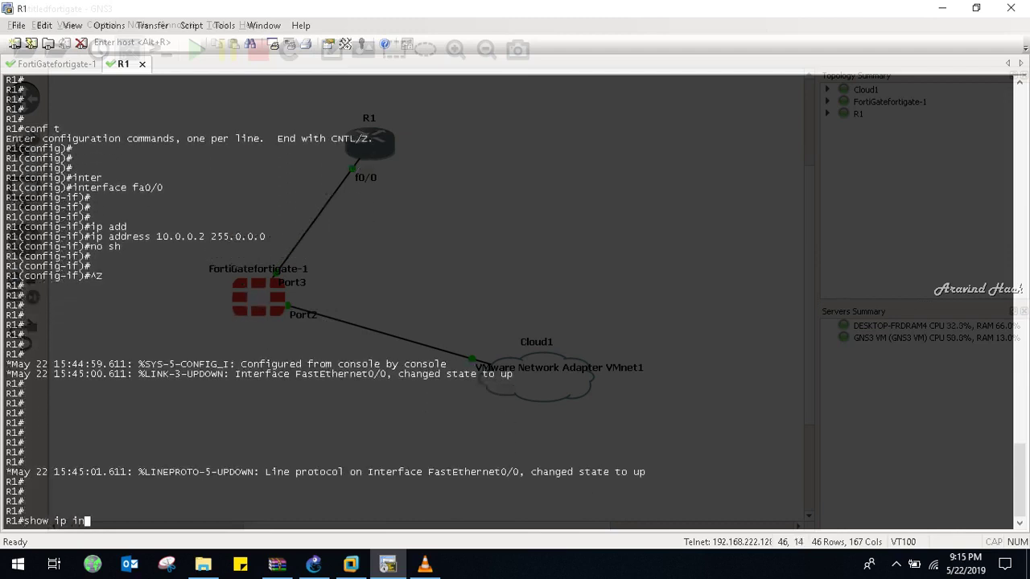
List R1's interface addresses and status with show ip interface brief
key(Tab)
text(br)
key(Tab)
key(Return)
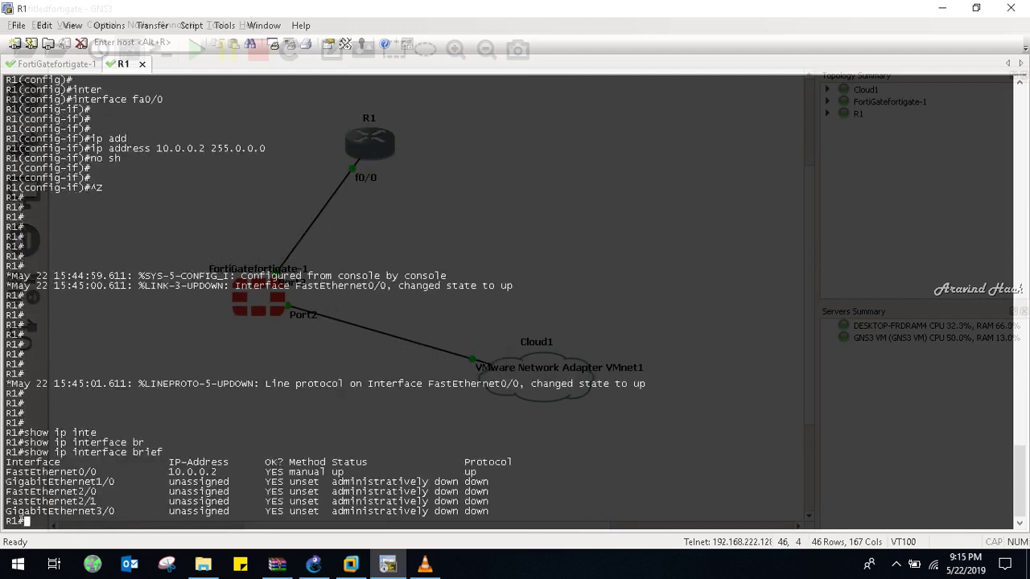
key(Return)
key(Return)
key(Return)
Ping FortiGate port3 at 10.0.0.1 from R1 with repeat 100
text(ping )
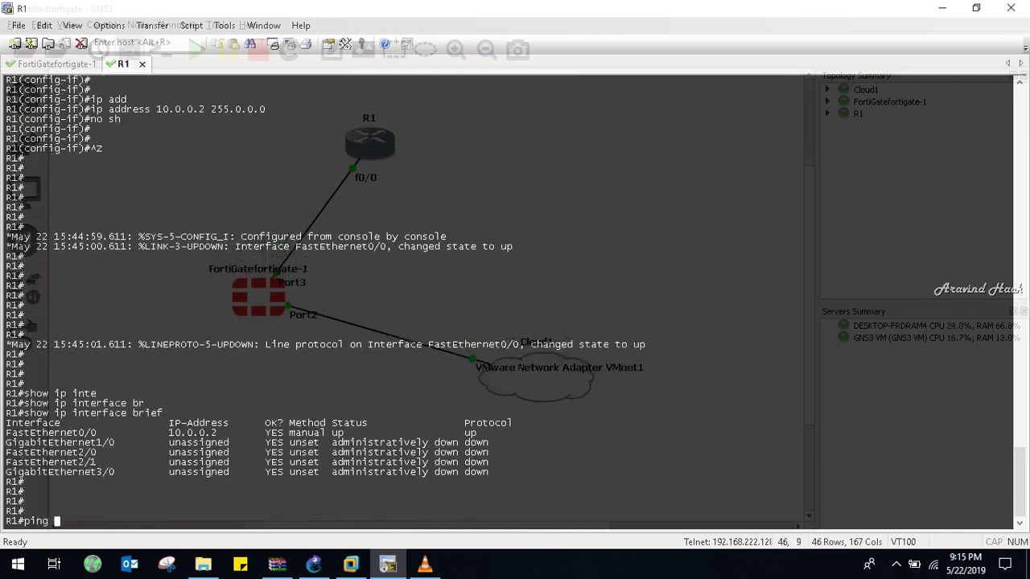
text(10.0.0.1 re)
key(Tab)
text(100)
key(Return)
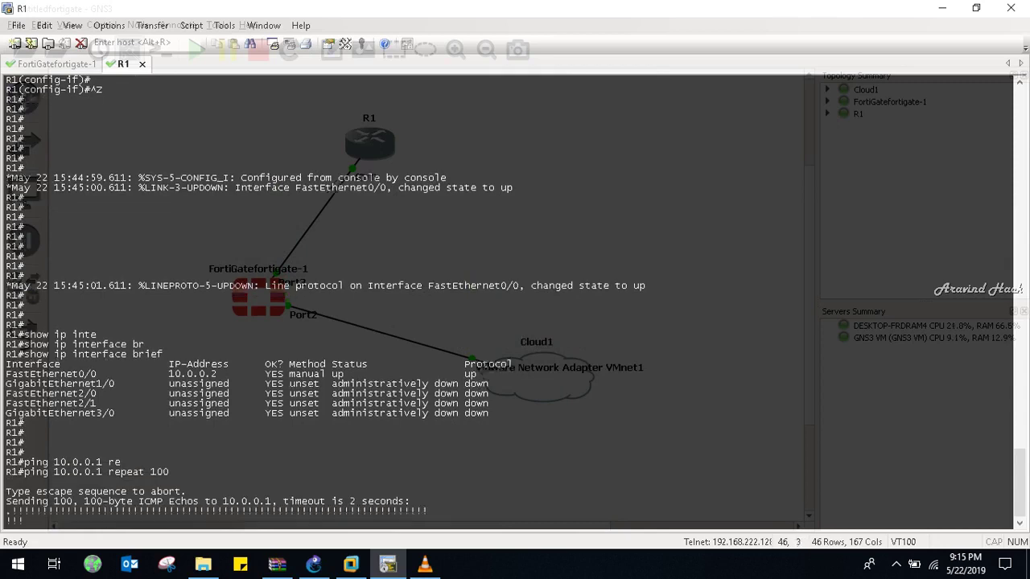
Ping 13.0.0.1 and 12.0.0.1 with repeat 100, aborting both failing pings
text(ping 13.0.0.1 re)
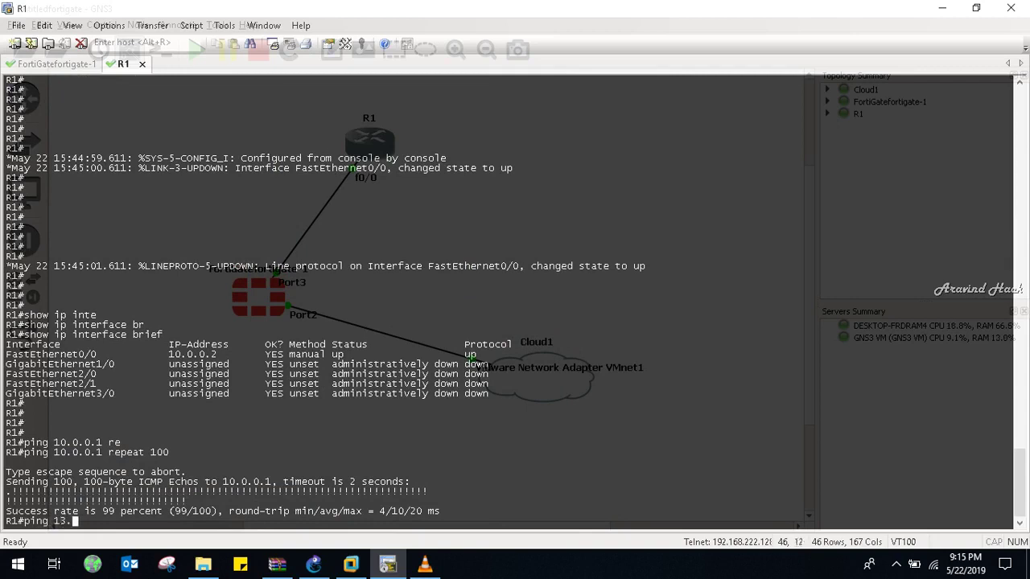
key(Tab)
text(100)
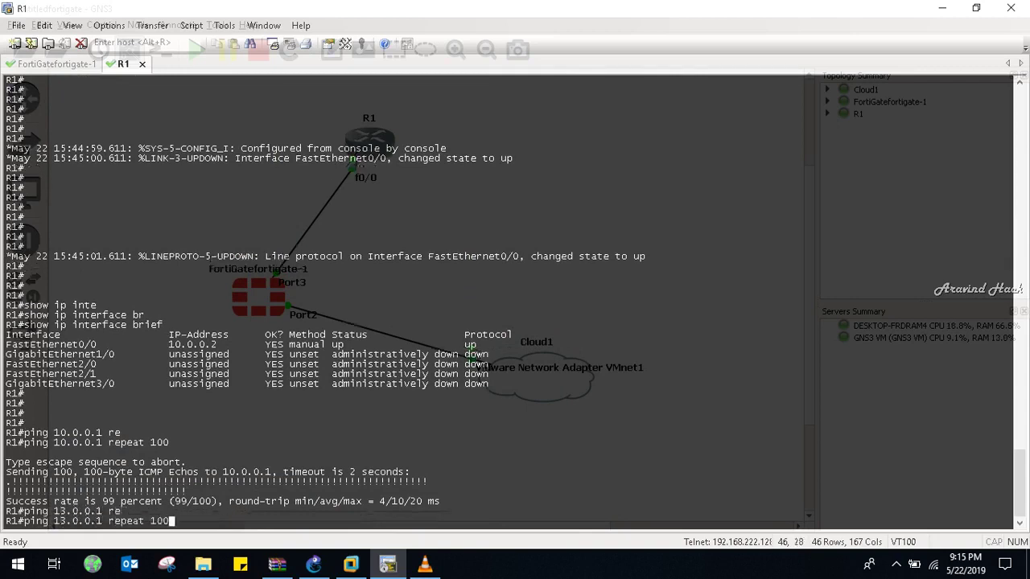
key(Return)
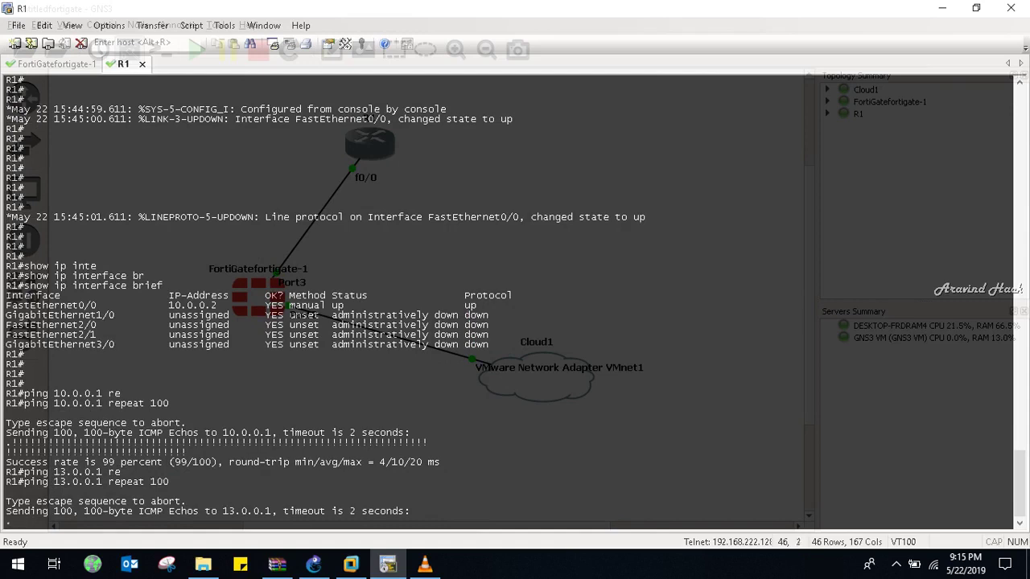
key(ctrl+shift+6)
text(ping re)
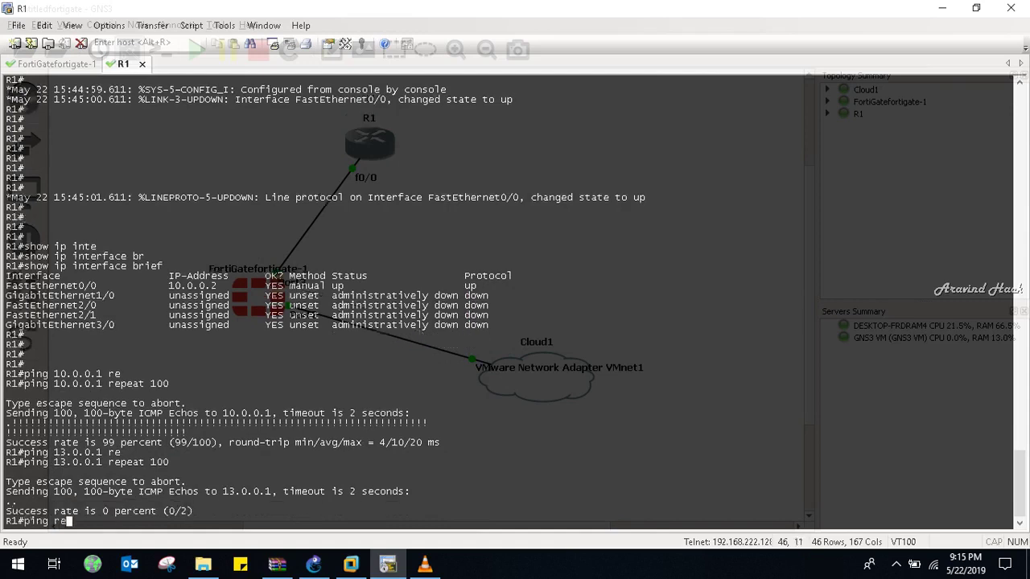
key(Tab)
key(BackSpace)
key(BackSpace)
text(12.0.0.1 re)
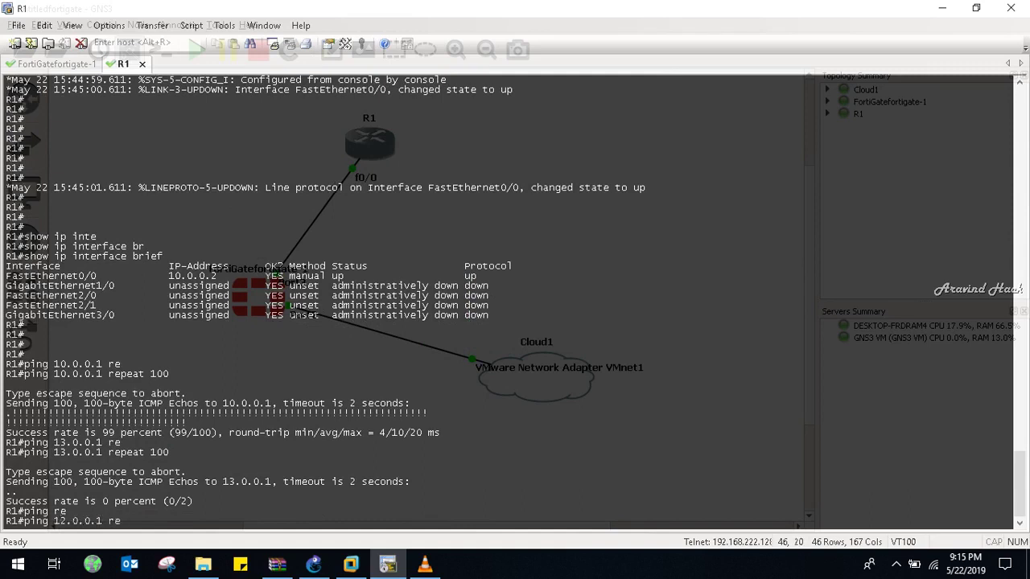
key(Tab)
text(100)
key(Return)
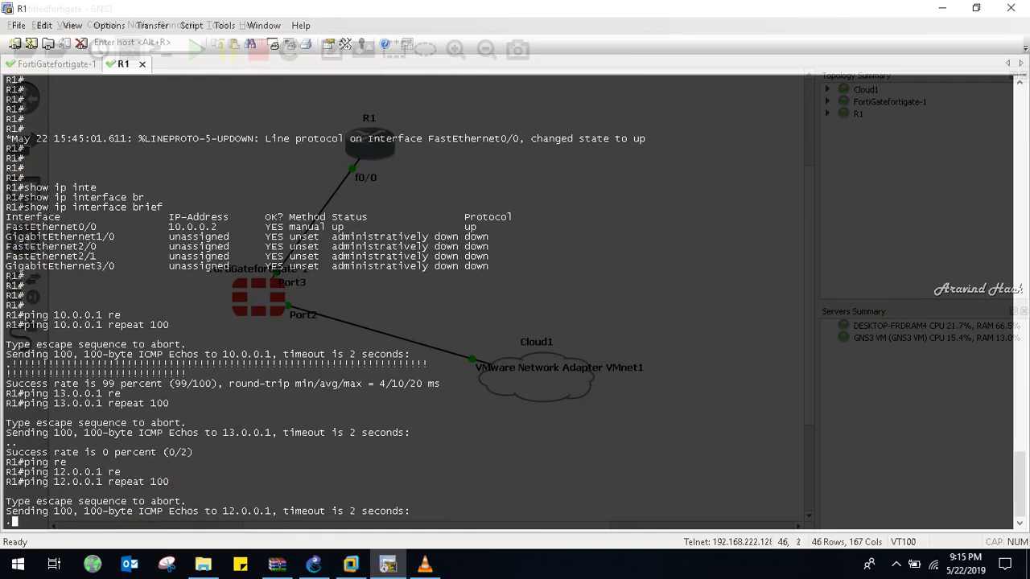
key(ctrl+shift+6)
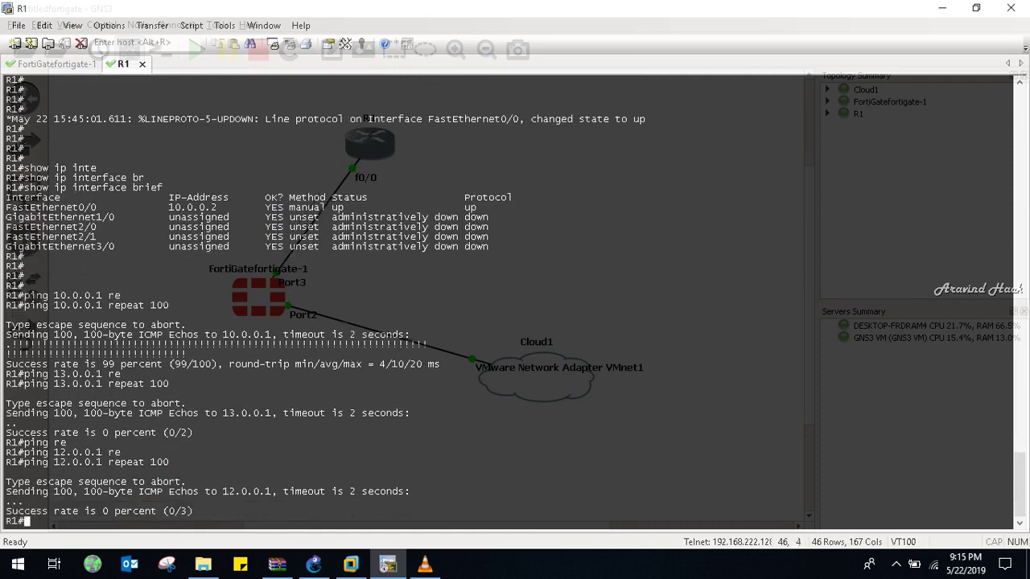
Add the default route ip route 0.0.0.0 0.0.0.0 10.0.0.01 on R1
text(conf t)
key(Return)
key(Return)
key(Return)
key(Return)
key(Return)
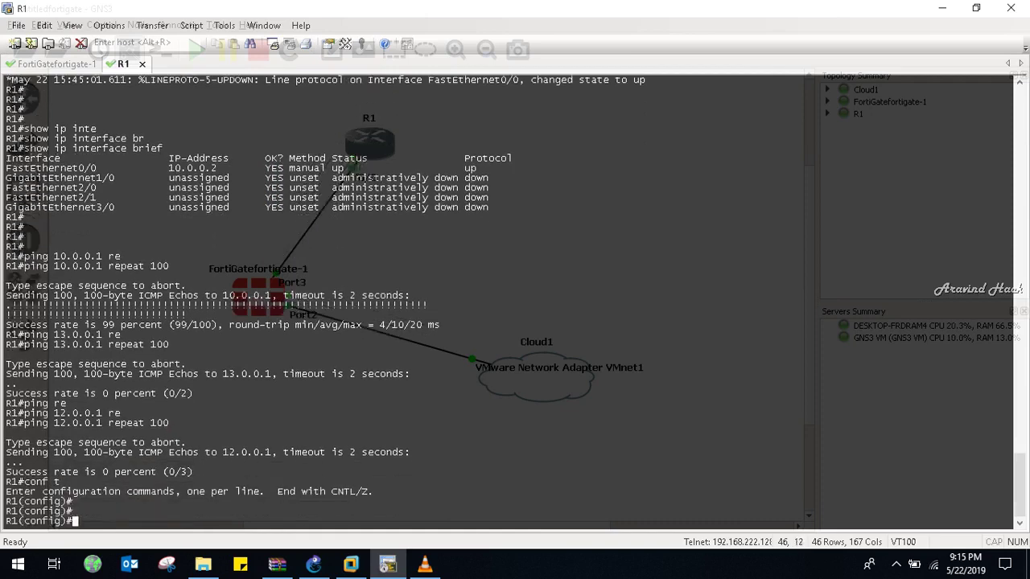
text(i)
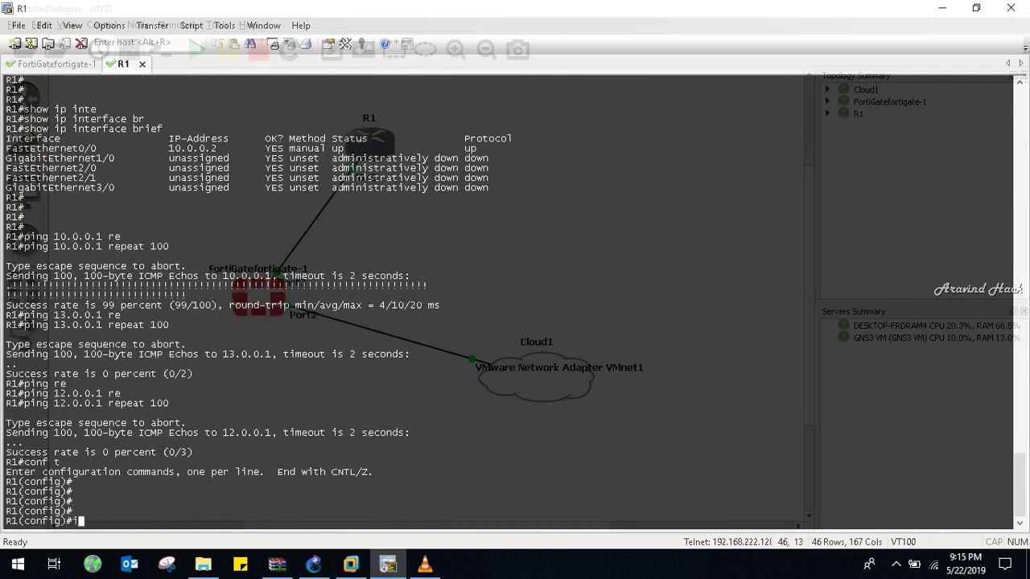
text(p route 0.0.0.0 0.0.0.0 )
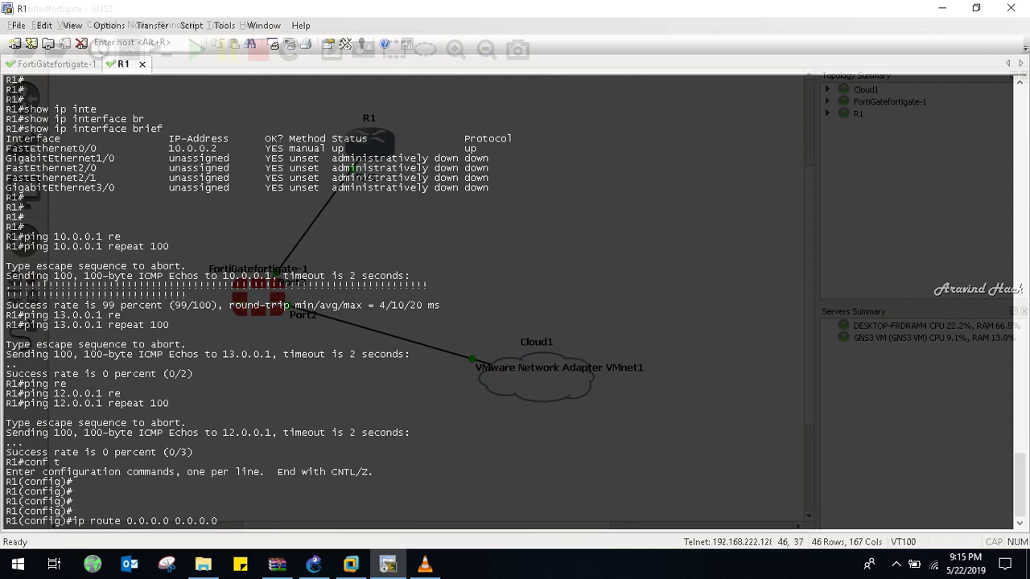
text(10.0.0.01)
key(Return)
key(Return)
key(Return)
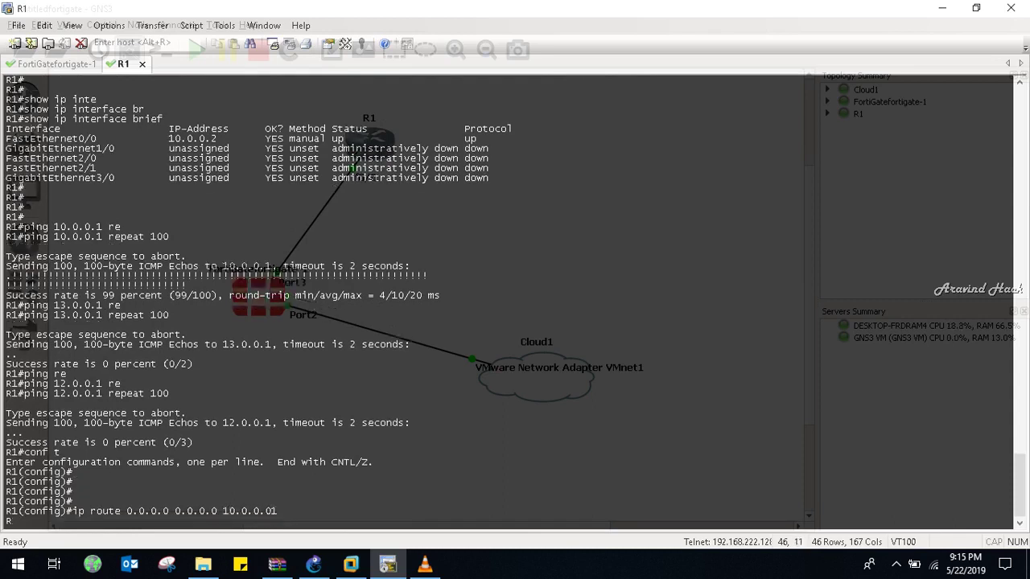
key(ctrl+z)
key(Return)
key(Return)
key(Return)
key(Return)
key(Return)
key(Return)
key(Return)
key(Return)
key(Return)
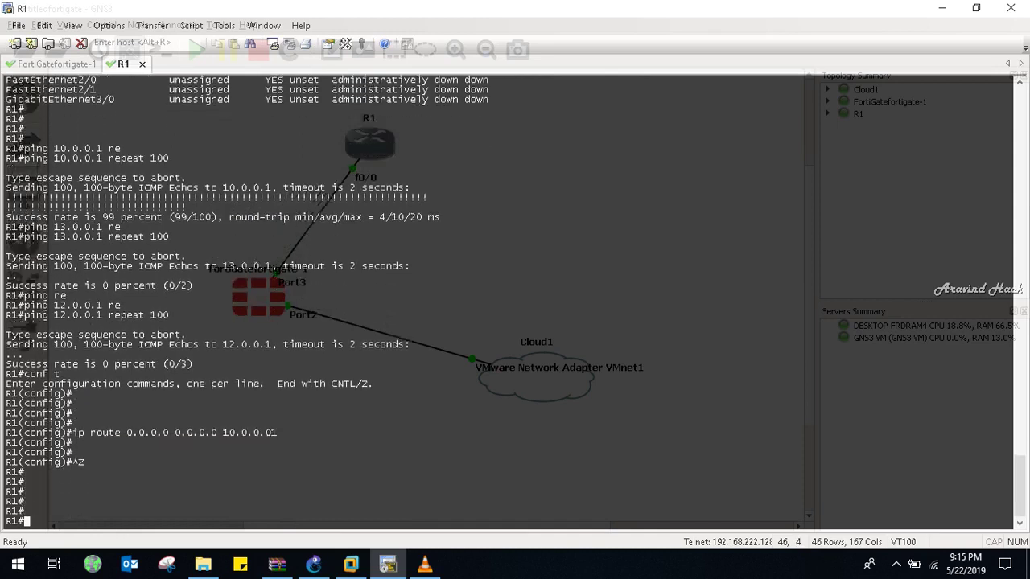
Ping 13.0.0.1 from R1, which returns 0 percent success
text(p)
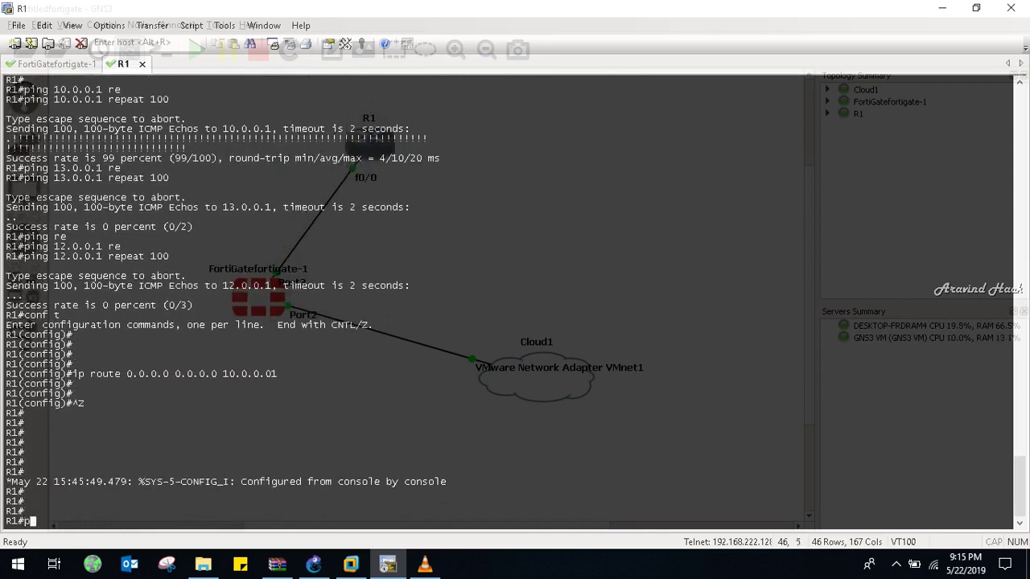
text( ing 13.0.0.1)
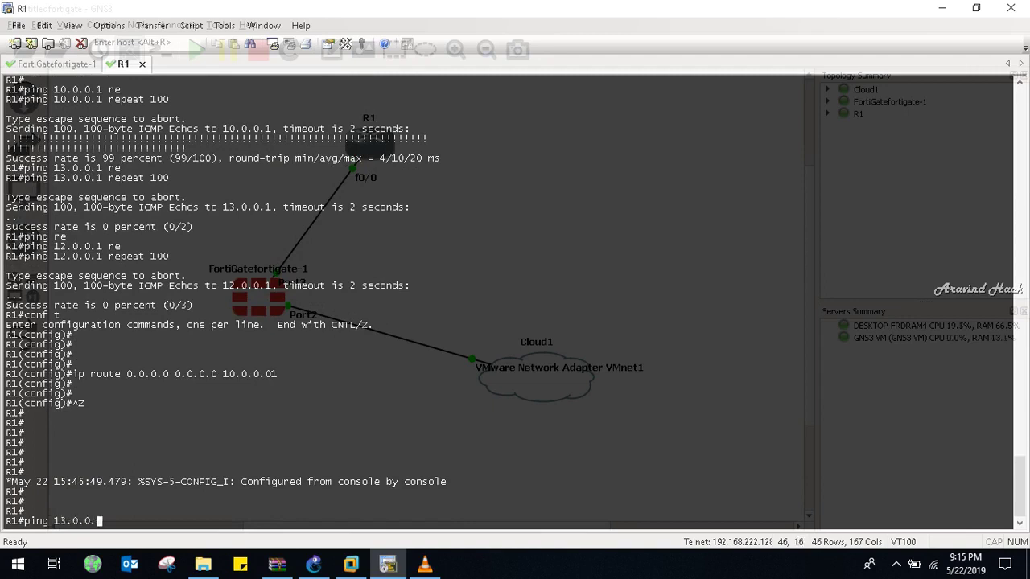
key(Return)
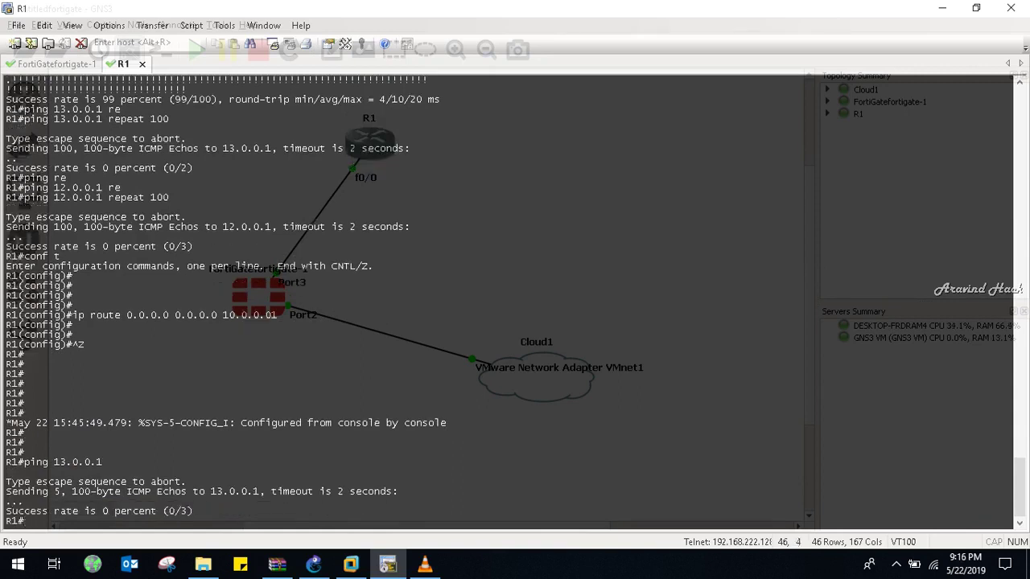
key(Return)
key(Return)
key(Return)
key(Return)
key(Return)
key(Return)
key(Return)
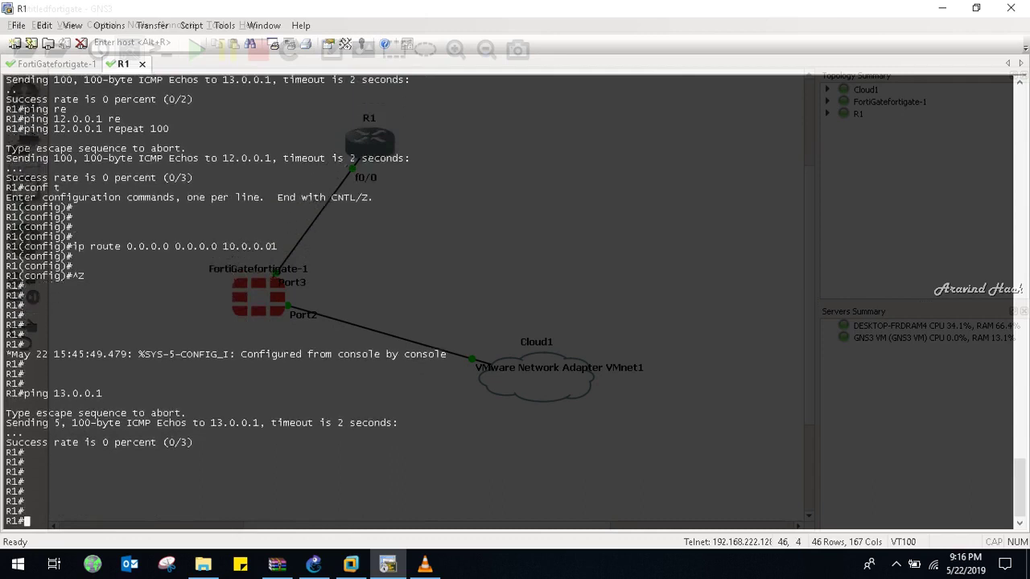
Begin a new FortiGate static route for 0.0.0.0/0.0.0.0 and clear its gateway field
click(351, 564)
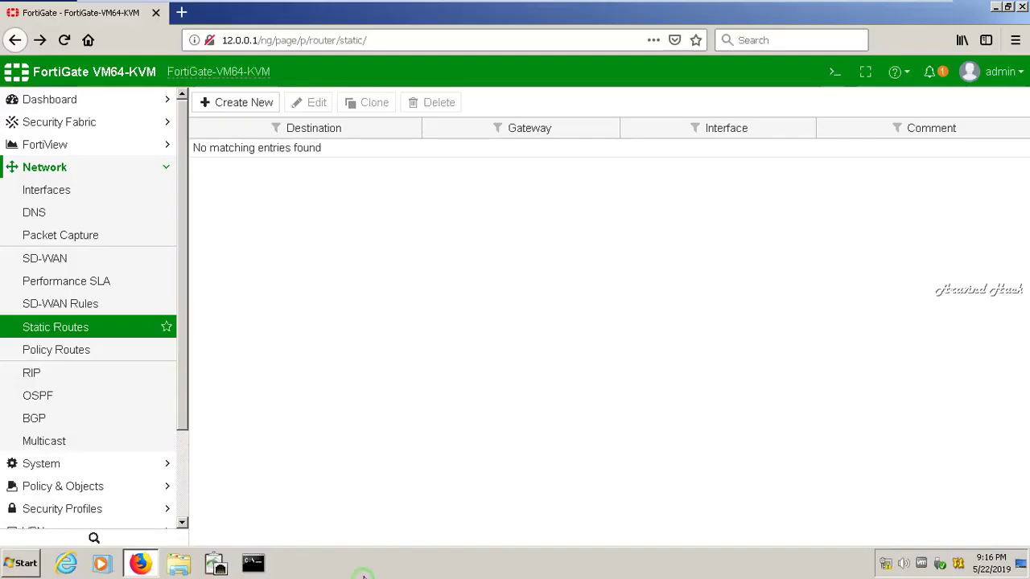
click(242, 109)
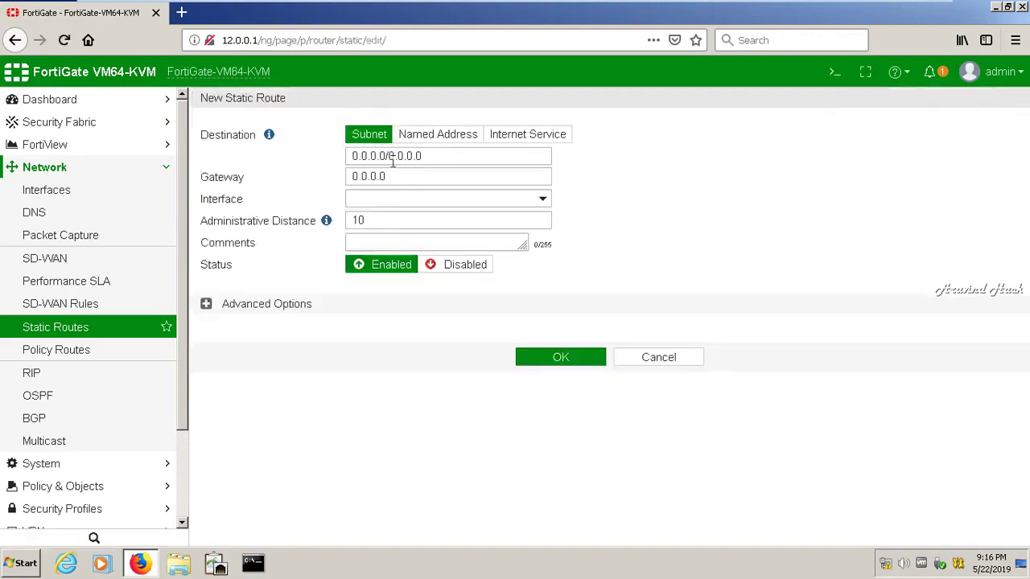
click(407, 179)
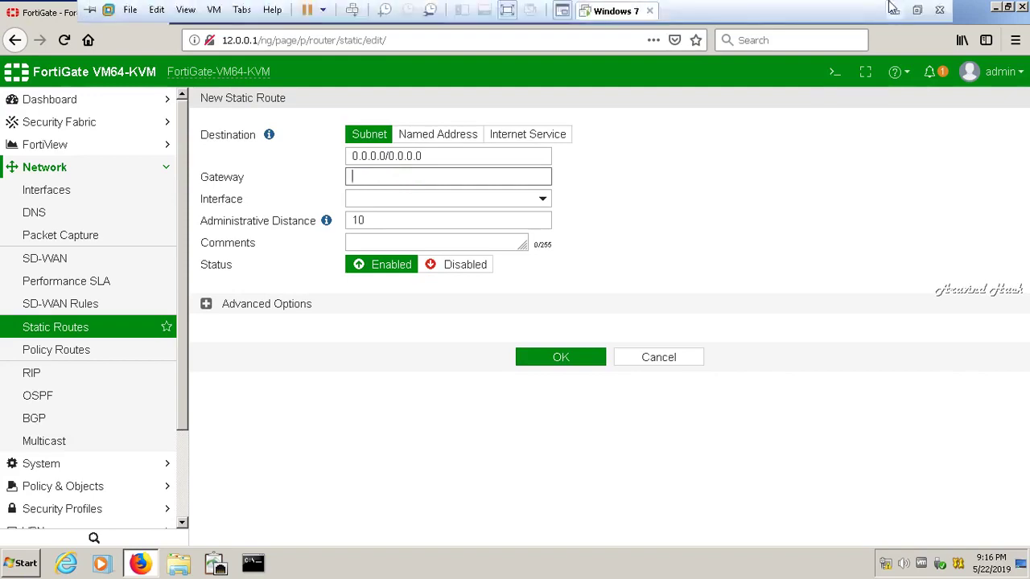
click(893, 8)
Show R1's interface summary with show ip interface brief
text(show ip inter)
key(Tab)
text(br)
key(Tab)
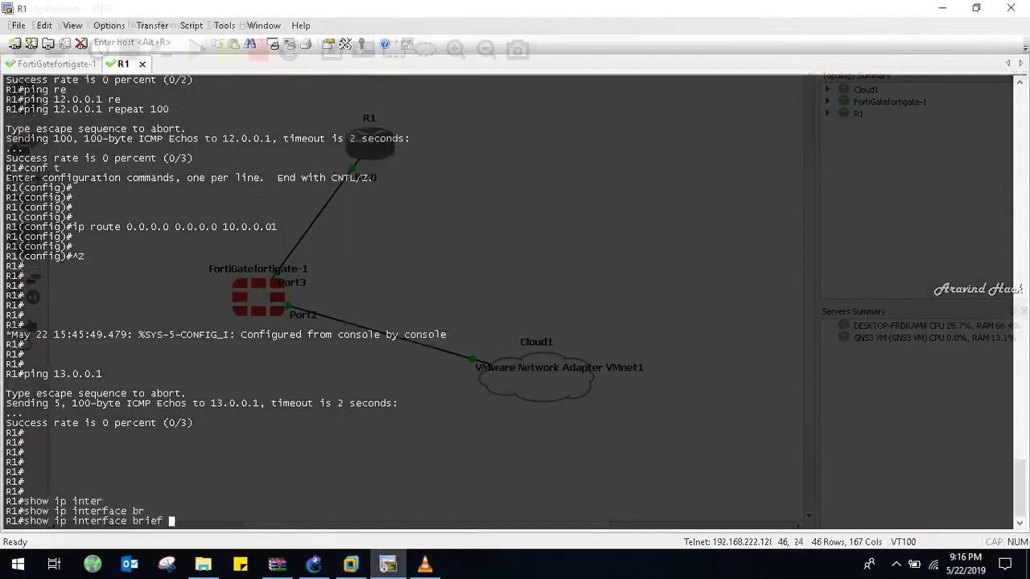
key(Return)
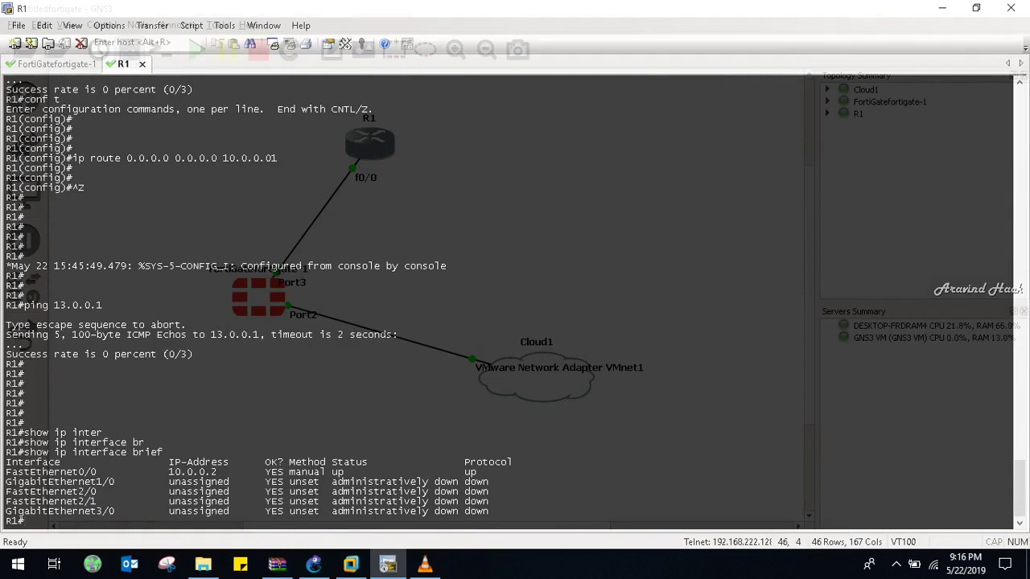
Create interface Loopback1 on R1 with address 20.0.0.1 255.0.0.0
text(conf t)
key(Return)
key(Return)
key(Return)
text(inter)
key(Tab)
text(loo)
key(Tab)
text(1)
key(Return)
key(Return)
key(Return)
text(ip add 20.0.0.)
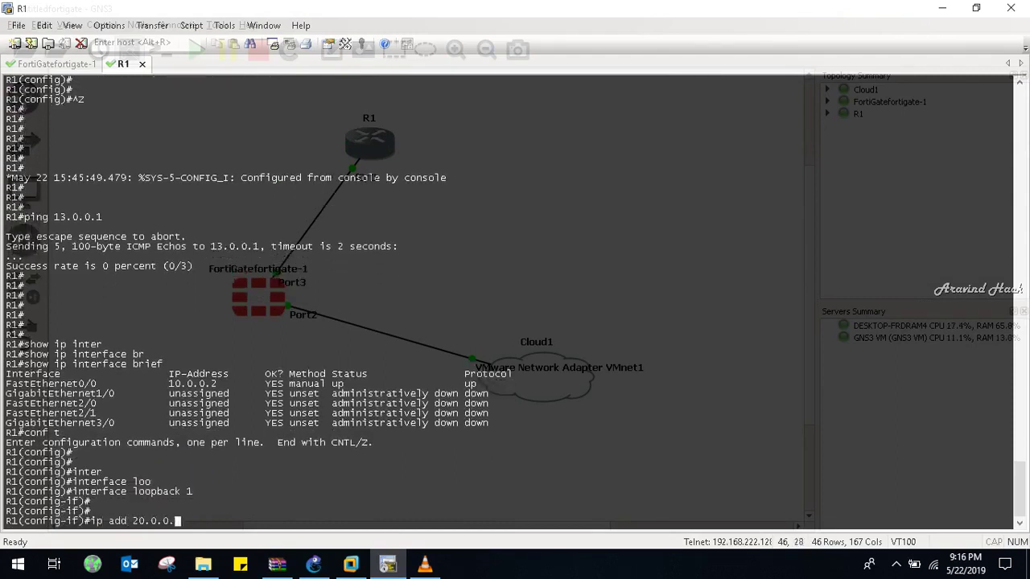
text(1 255.0.0.0)
key(Return)
key(Return)
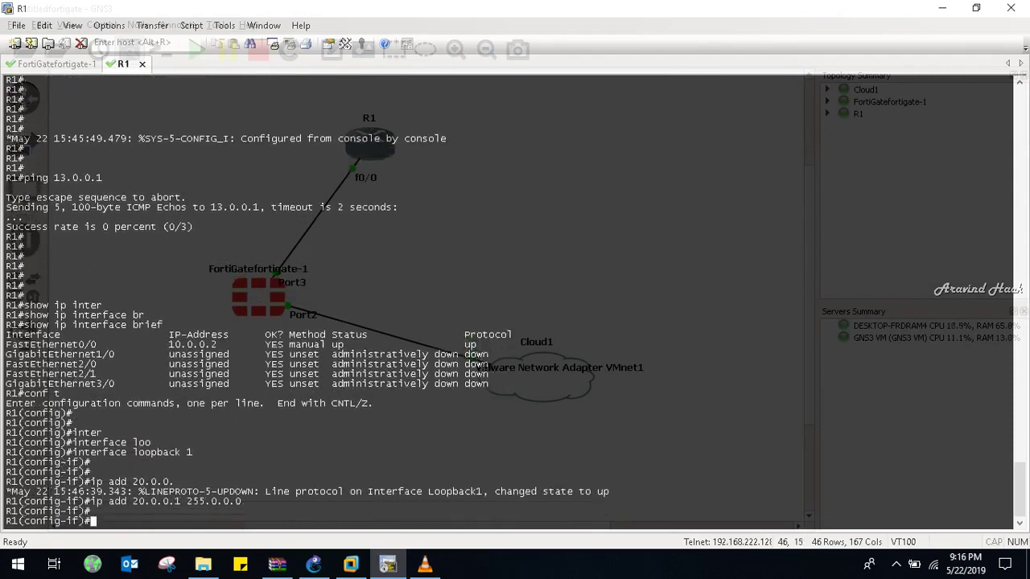
key(ctrl+z)
key(Return)
key(Return)
key(Return)
Confirm with show ip interface brief that Loopback1 is up/up
text(show )
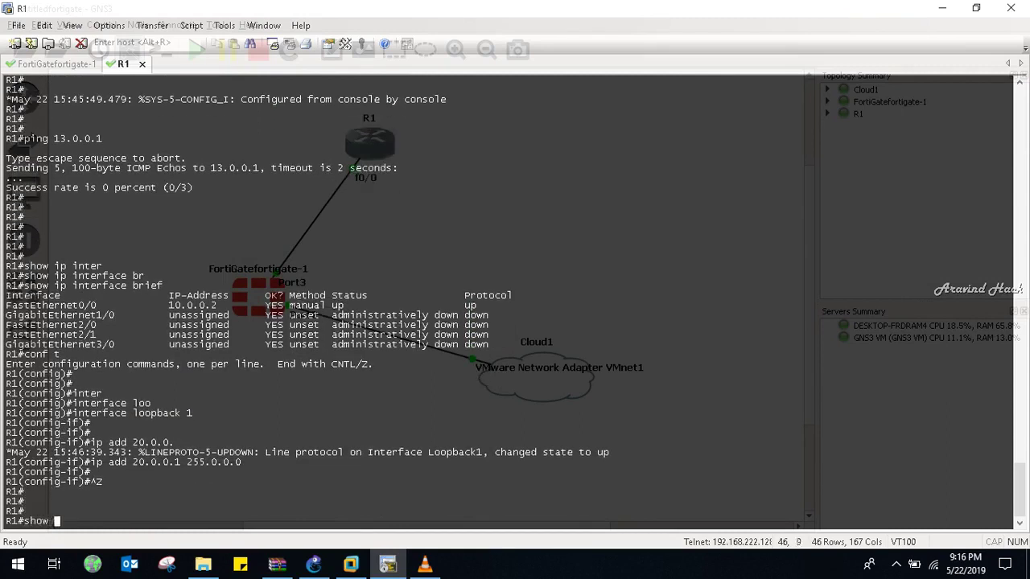
text(ip inter)
key(Tab)
text(br)
key(Tab)
key(Return)
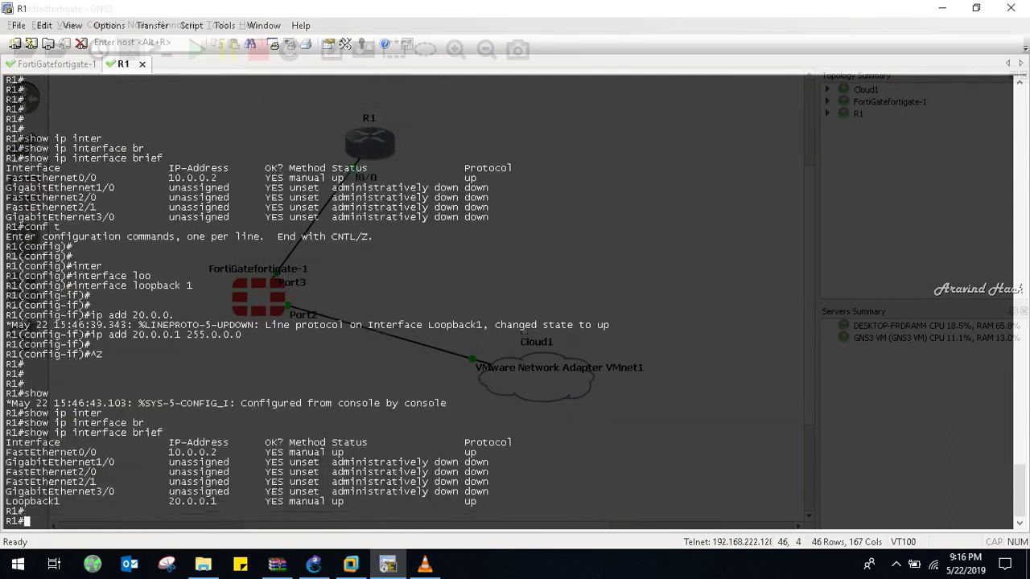
key(Return)
key(Return)
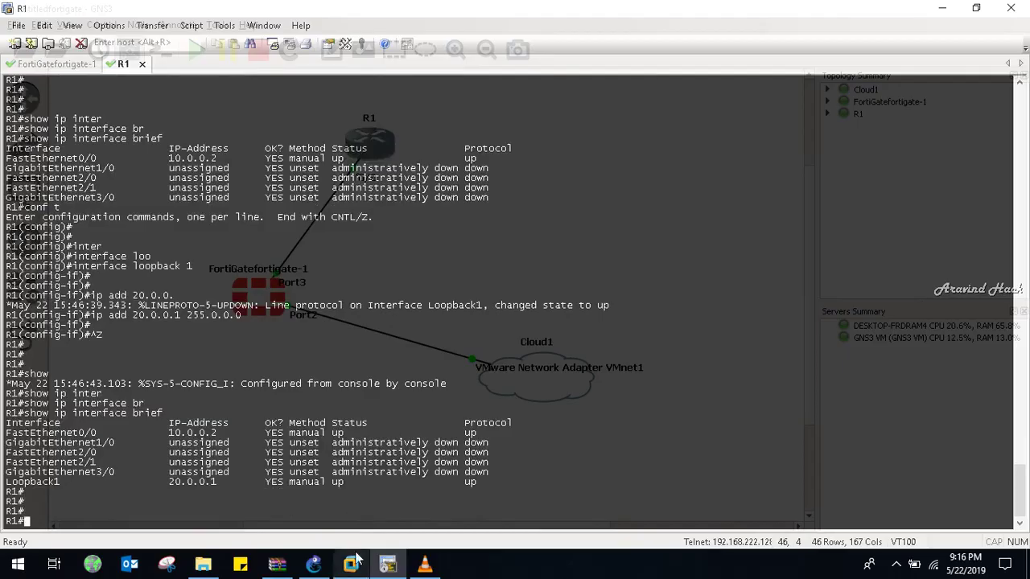
click(351, 564)
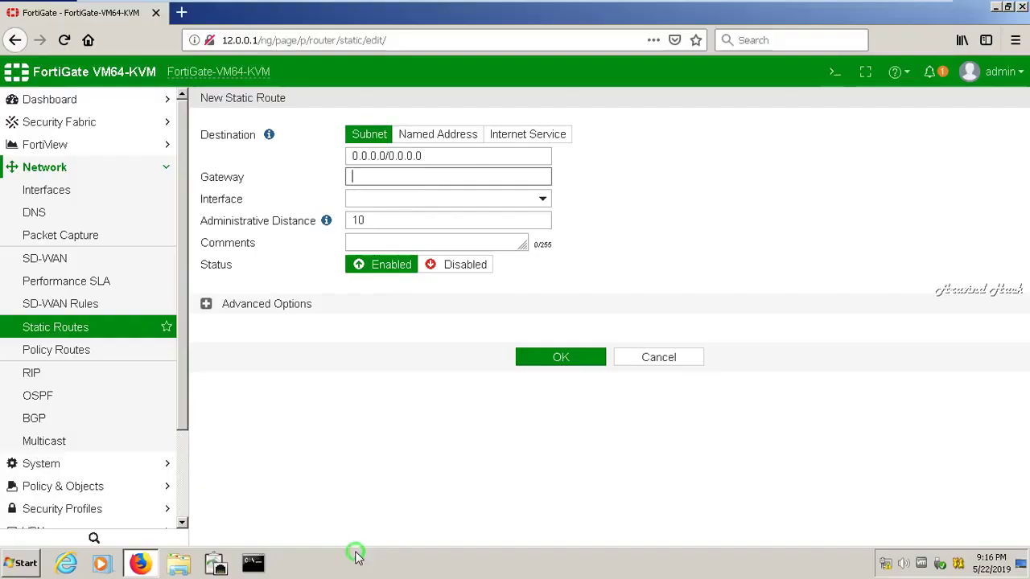
Set the route's gateway to 10.0.0.2 and interface to port3
click(398, 173)
text(10.0.0.2)
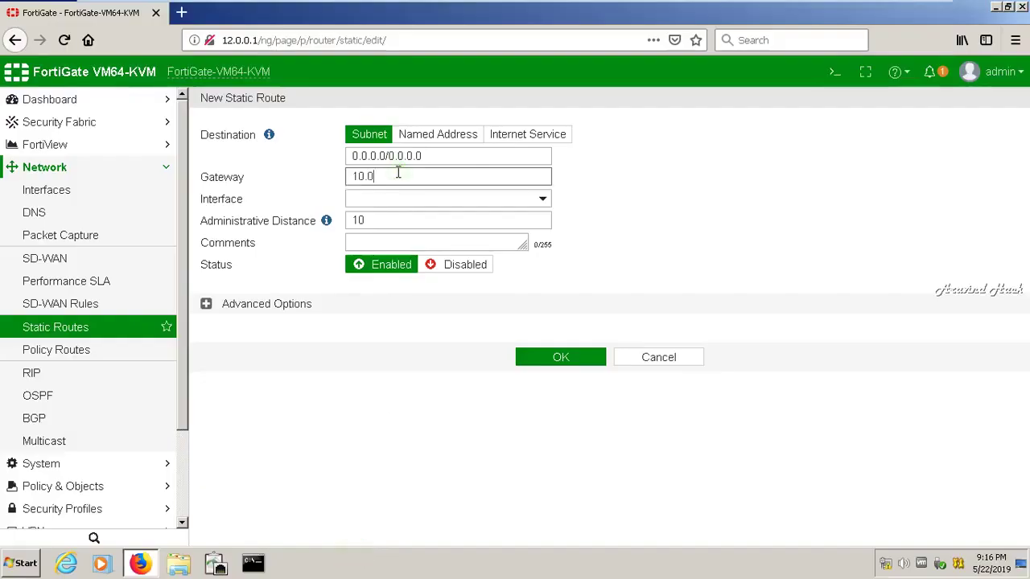
click(418, 203)
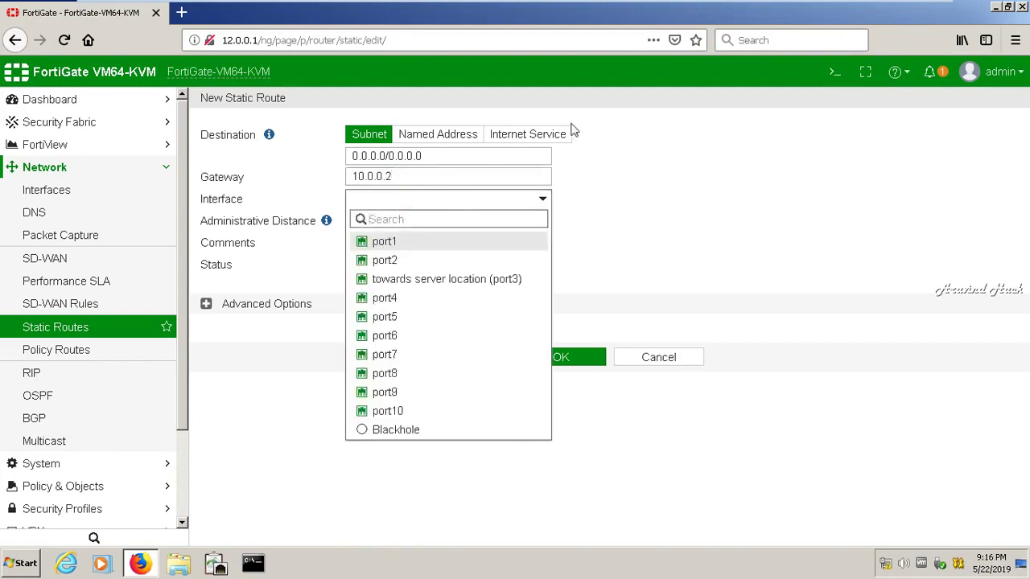
key(alt+Tab)
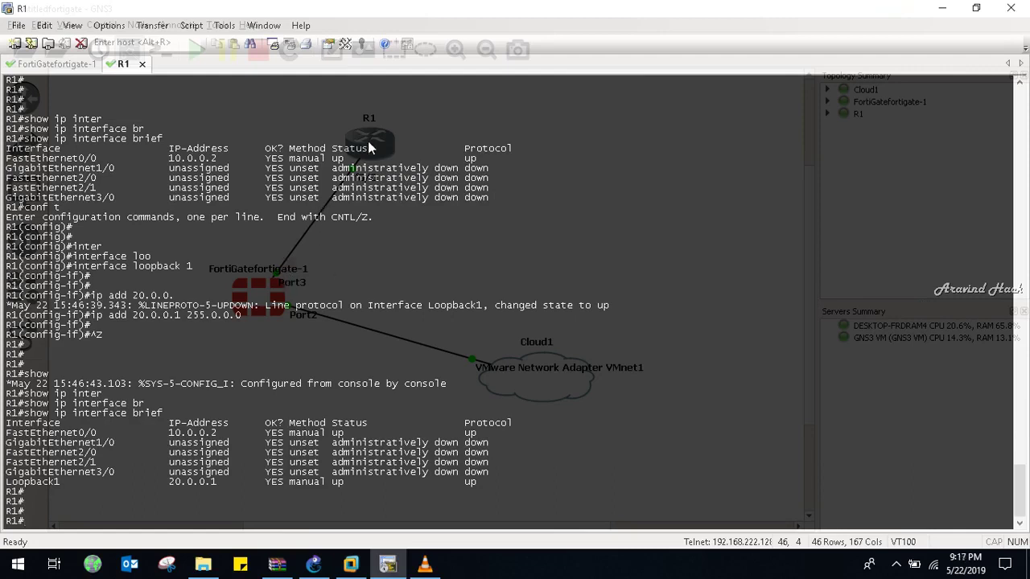
click(388, 564)
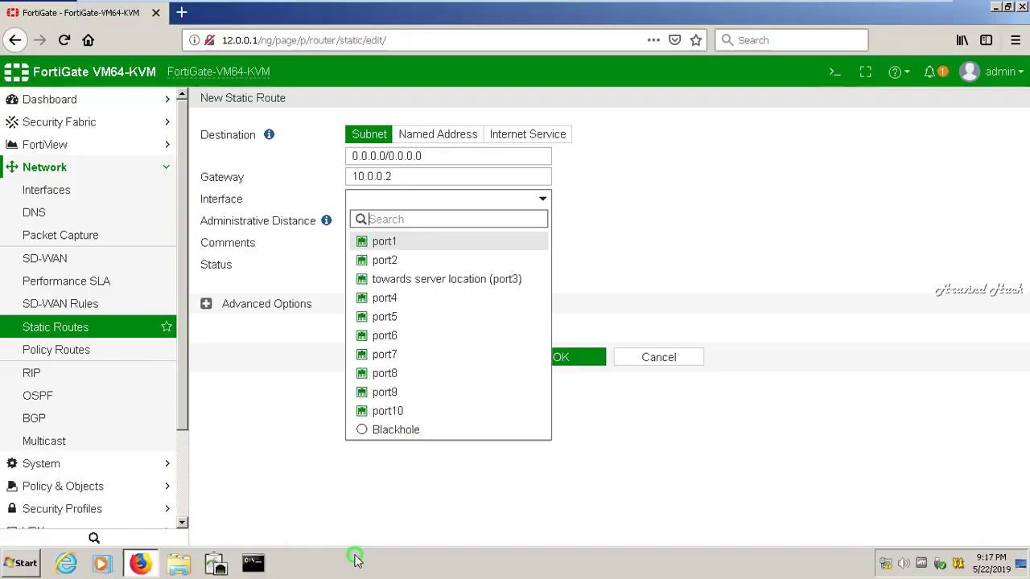
click(453, 280)
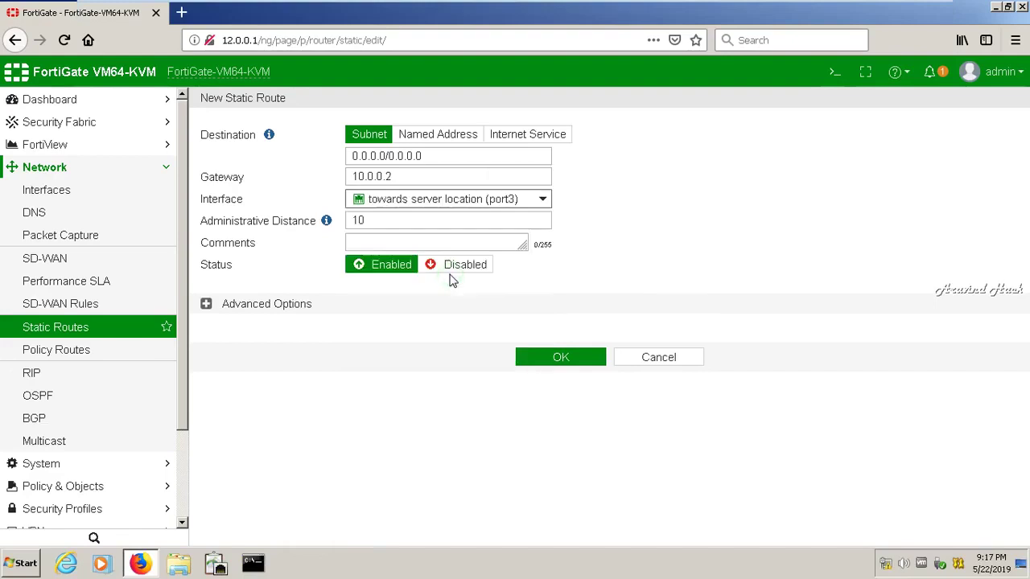
Give the route distance 1, comment 'defaultroute', priority 1, and save it
double_click(492, 216)
key(BackSpace)
text(1)
click(449, 245)
text(defaul)
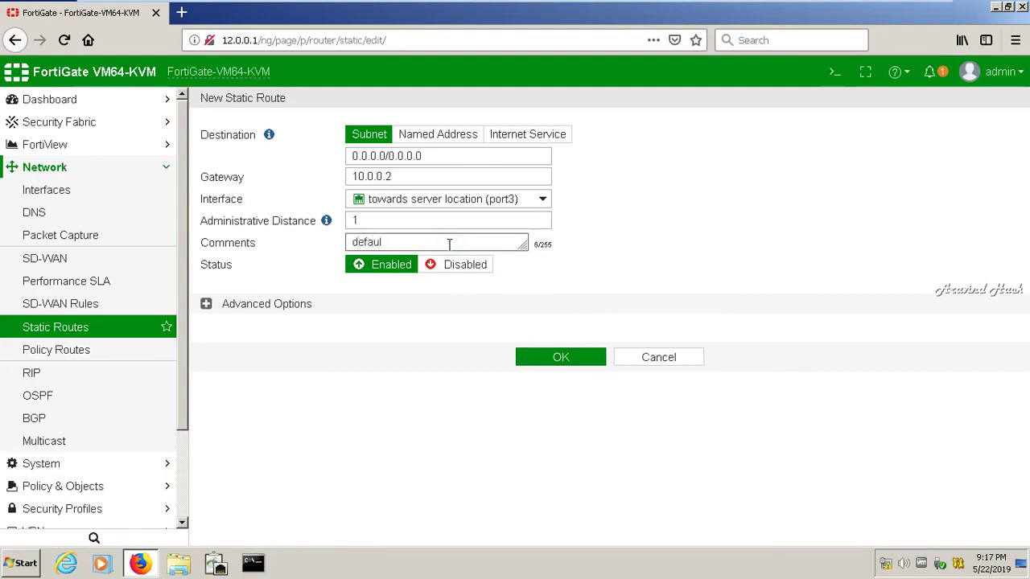
text(trou)
key(BackSpace)
key(BackSpace)
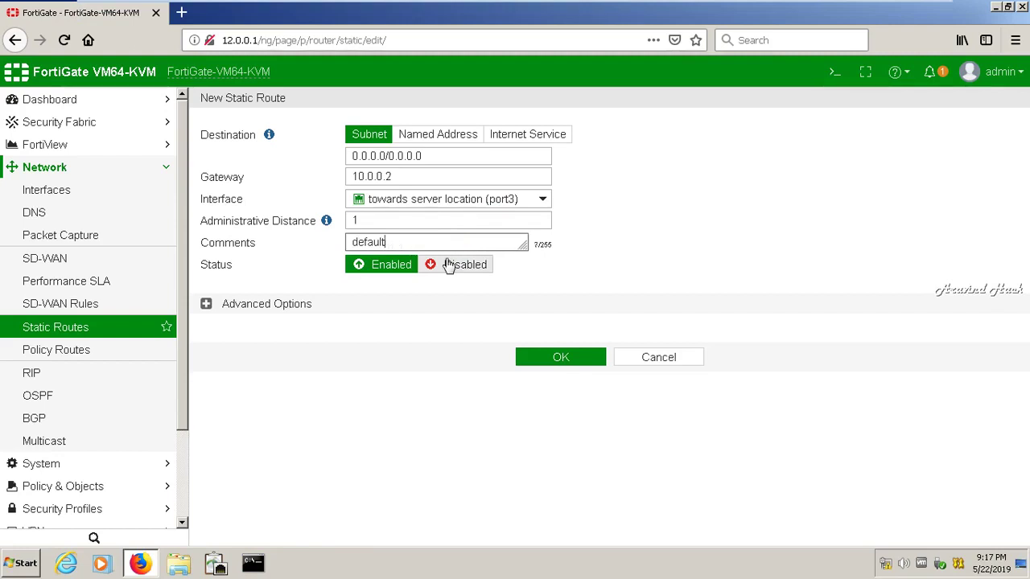
text(oute)
click(207, 305)
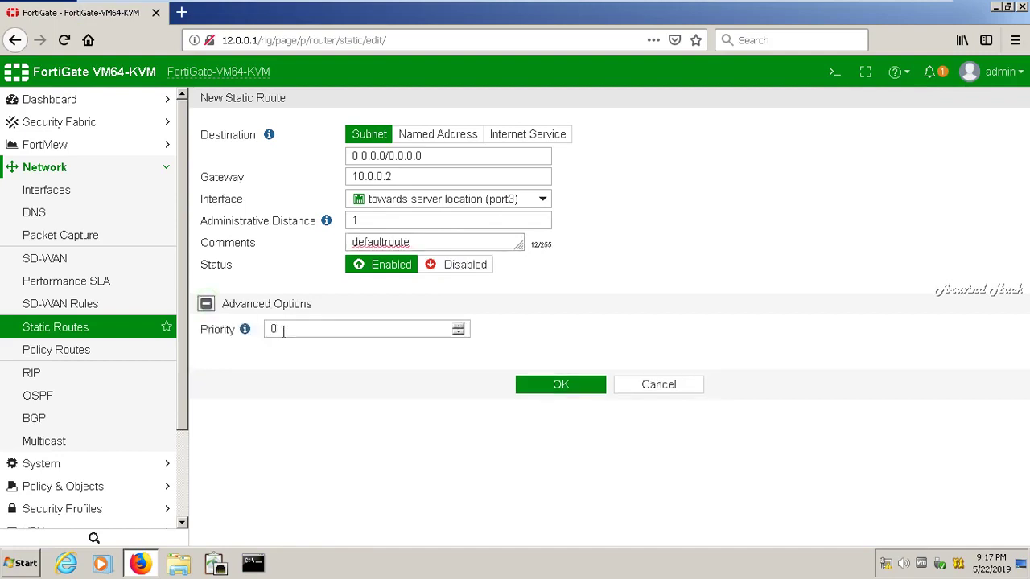
double_click(292, 331)
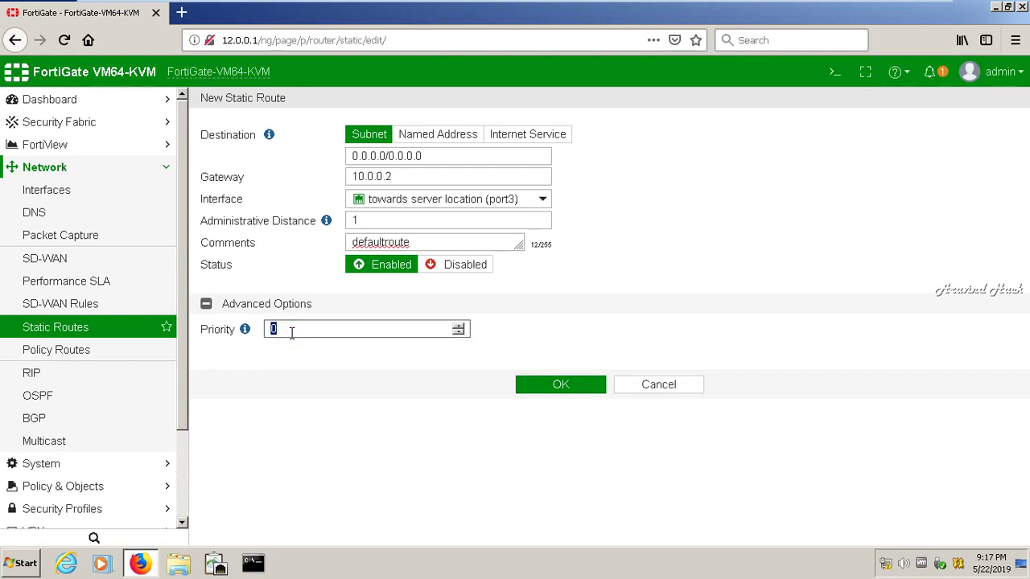
text(1)
click(562, 387)
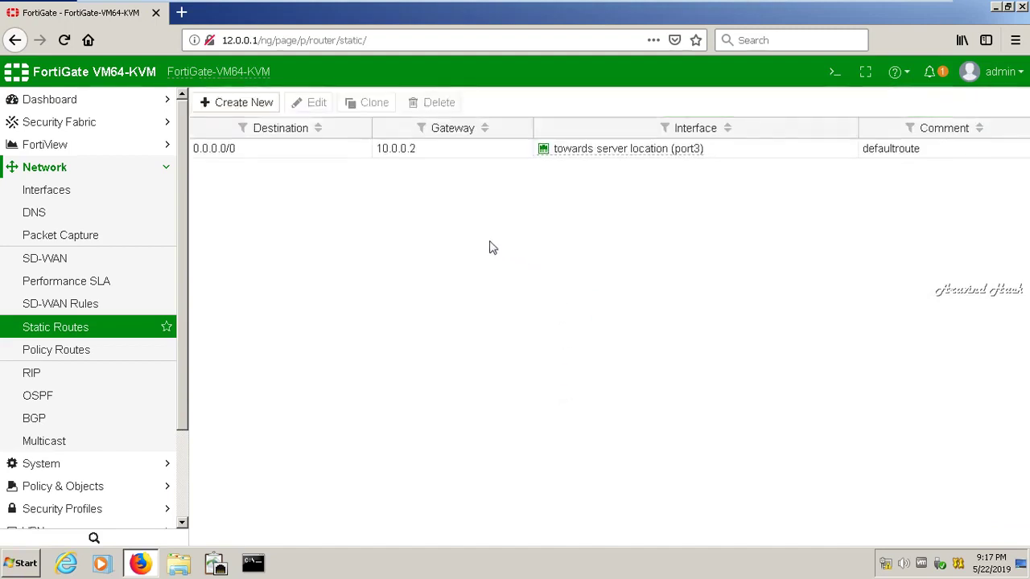
Reload the Static Routes list under Network to verify the 0.0.0.0/0 route via 10.0.0.2
click(42, 106)
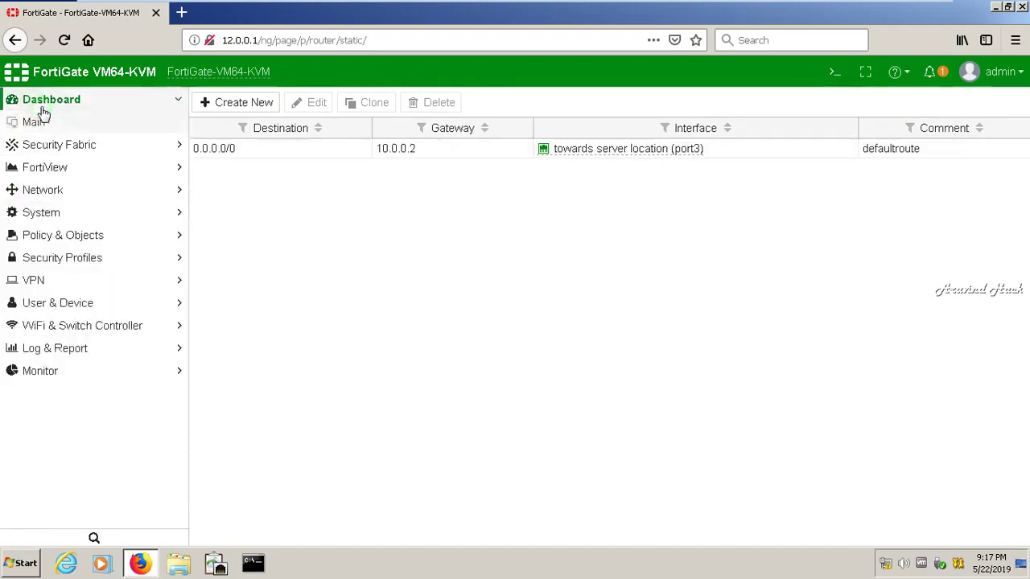
click(49, 109)
click(50, 145)
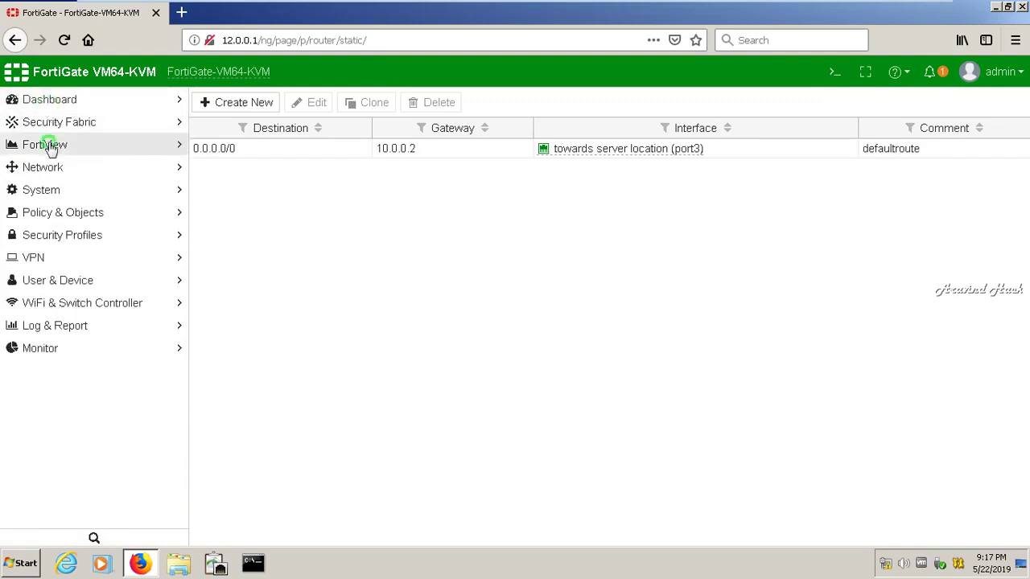
click(49, 142)
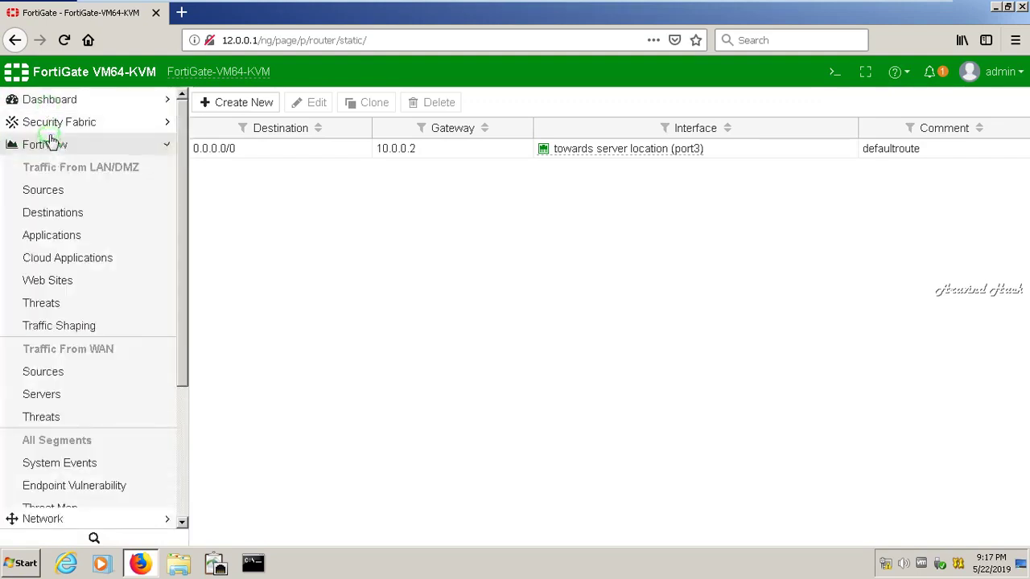
click(51, 167)
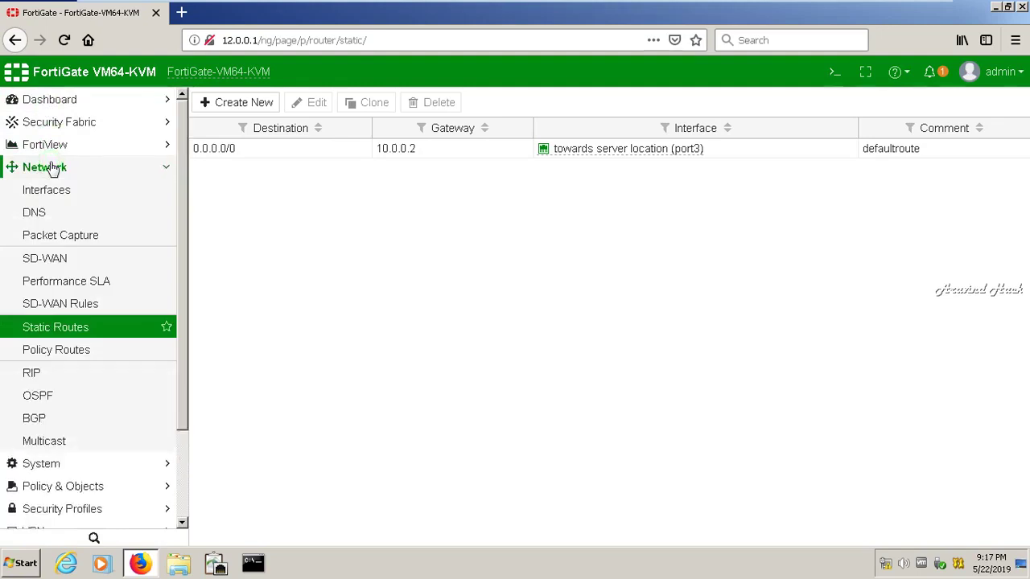
click(50, 329)
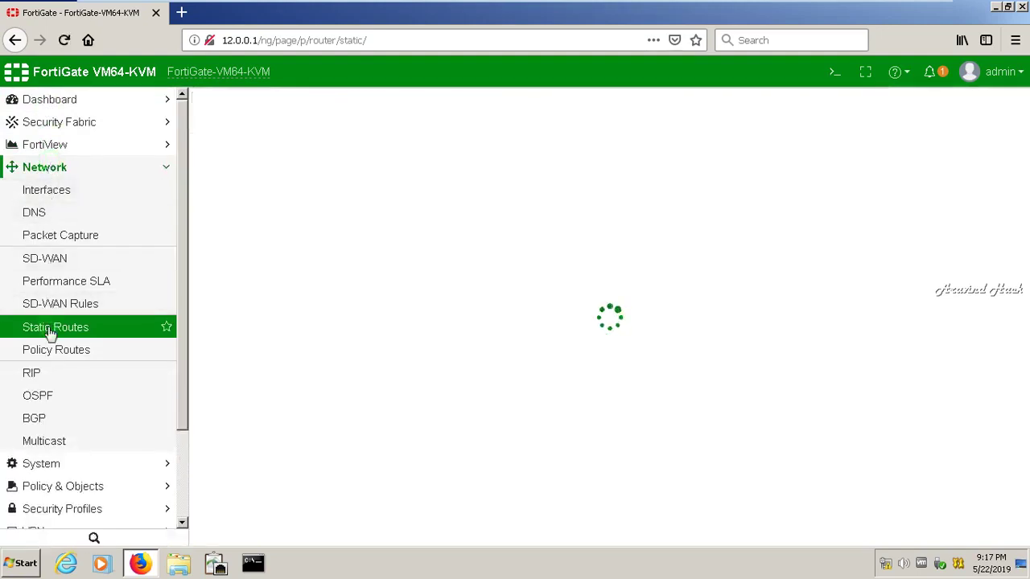
Rerun the ping to 13.0.0.1 from R1 and abort it at 0 percent
mouse_move(720, 6)
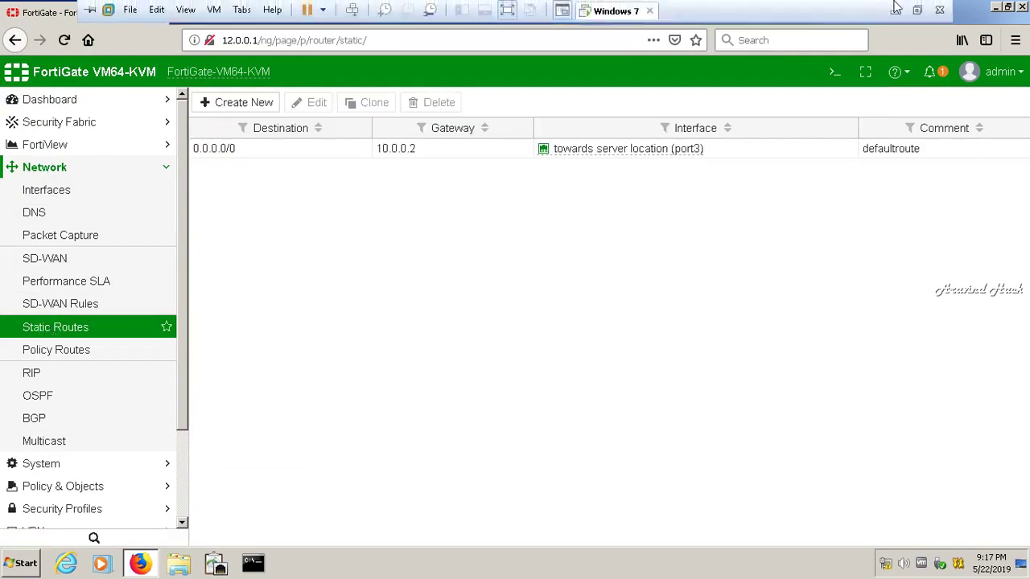
click(892, 8)
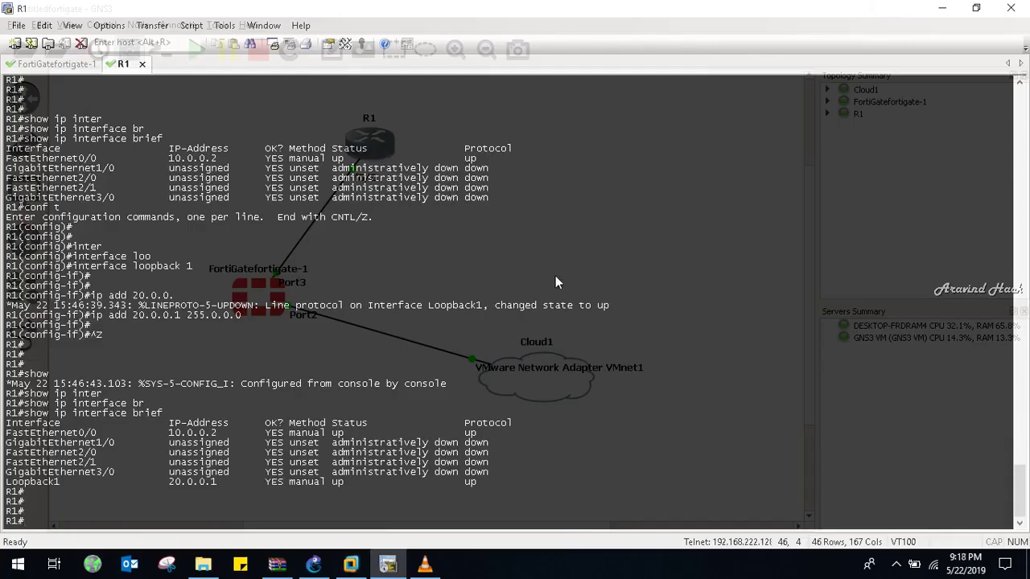
key(Up)
key(Up)
key(Down)
key(Up)
key(Up)
key(Return)
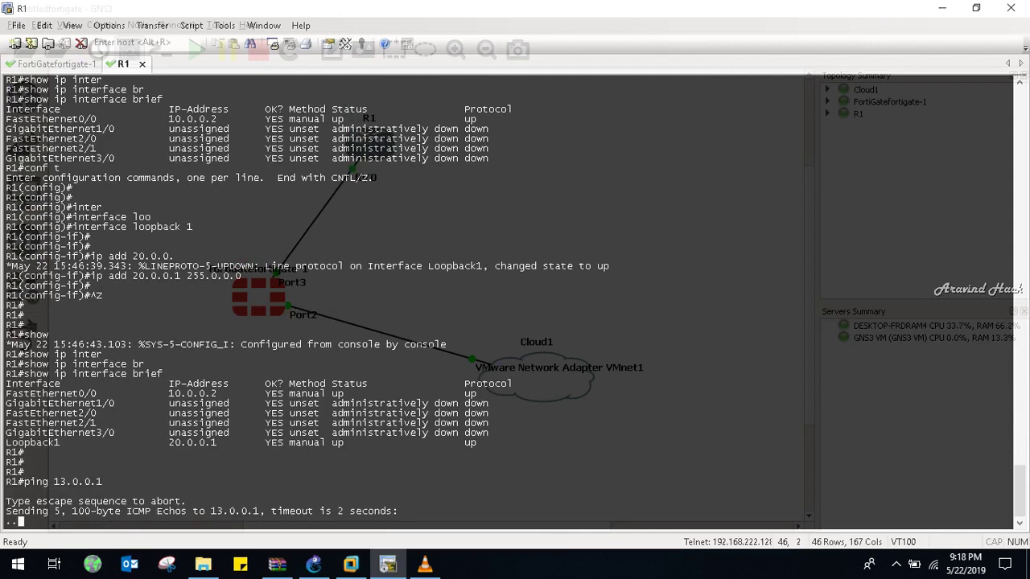
key(ctrl+shift+6)
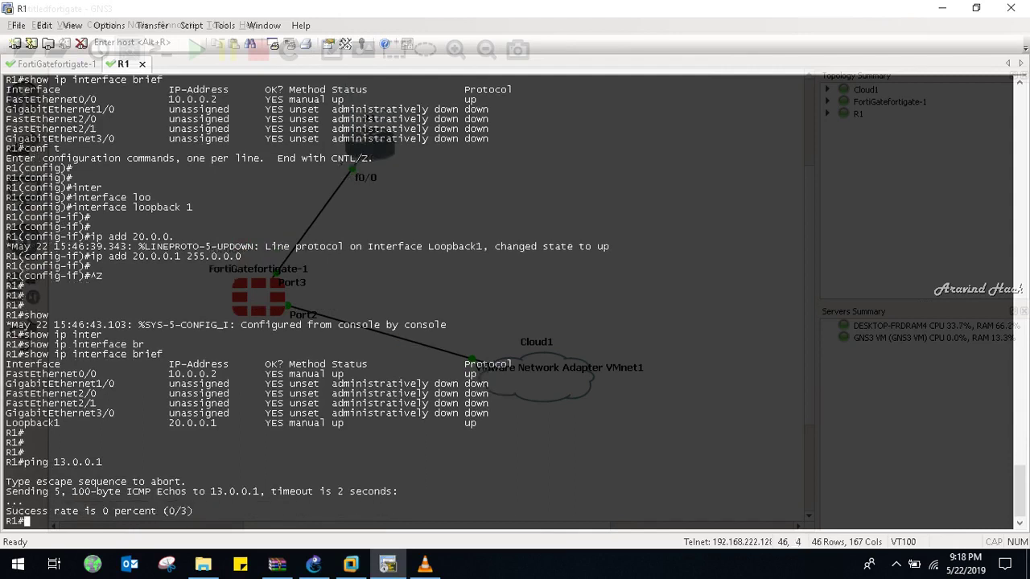
Ping 12.0.0.1 with repeat 100 from R1 and abort at 0 percent
text(ping 12.0.0. 1re)
key(BackSpace)
key(BackSpace)
key(BackSpace)
key(BackSpace)
text(1 re)
key(Tab)
text(100)
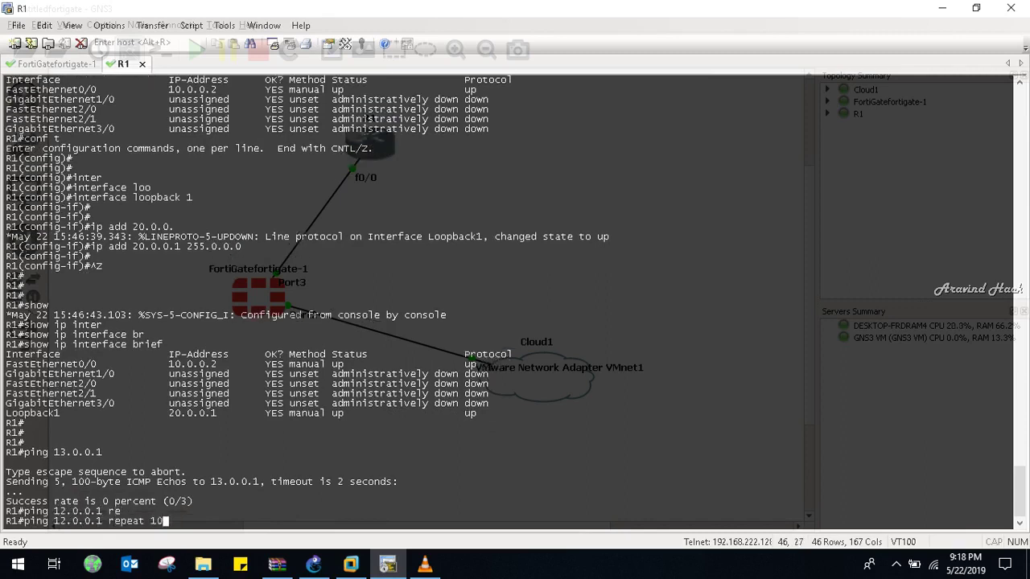
key(Return)
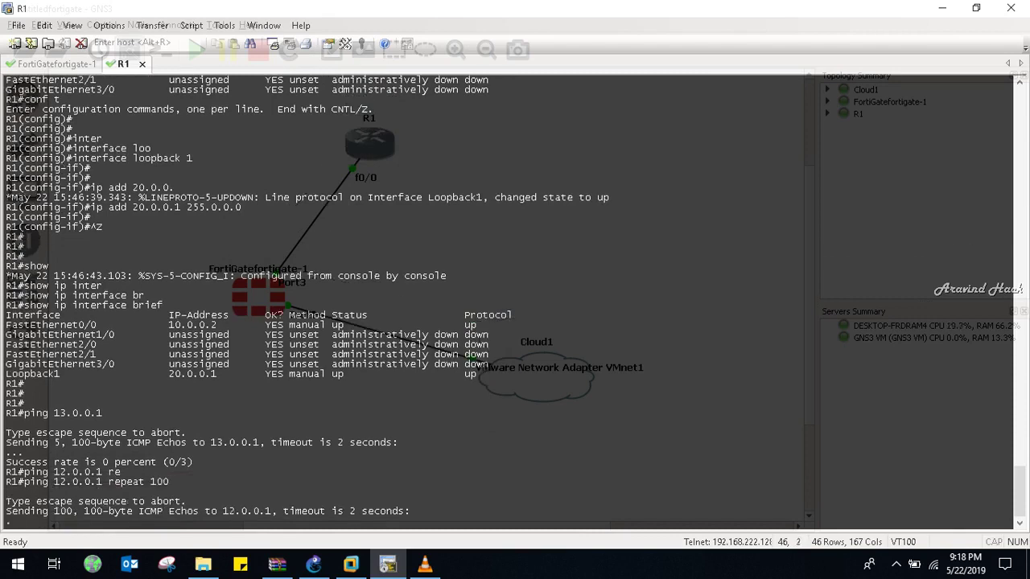
key(ctrl+shift+6)
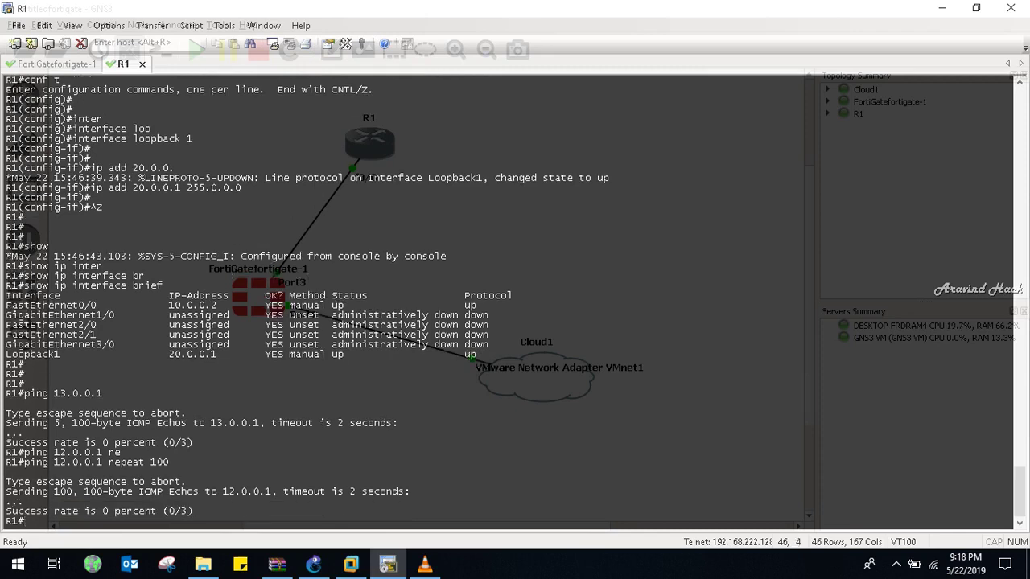
key(Return)
key(Return)
key(Return)
key(Return)
key(Return)
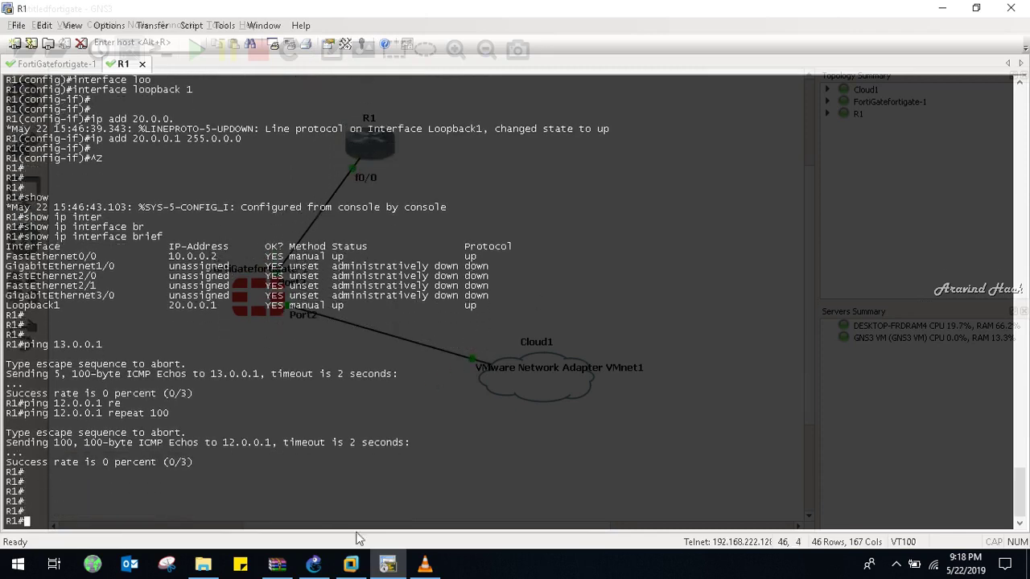
mouse_move(359, 563)
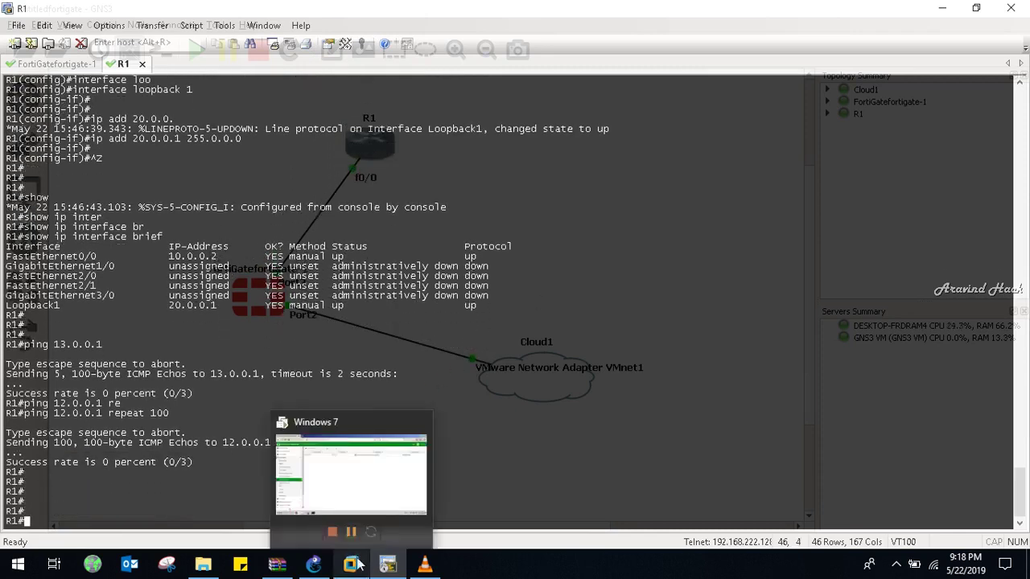
From the Windows client, ping 20.0.0.1 and 13.0.0.1, then run ncpa.cpl for Network Connections
click(352, 566)
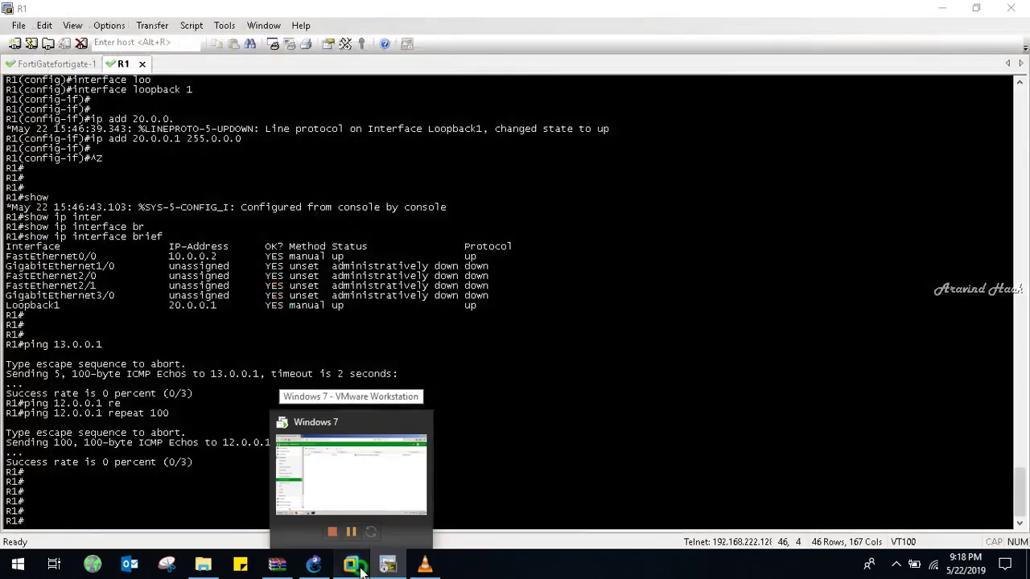
click(253, 563)
text(ping)
text(20.0.0.1)
key(Return)
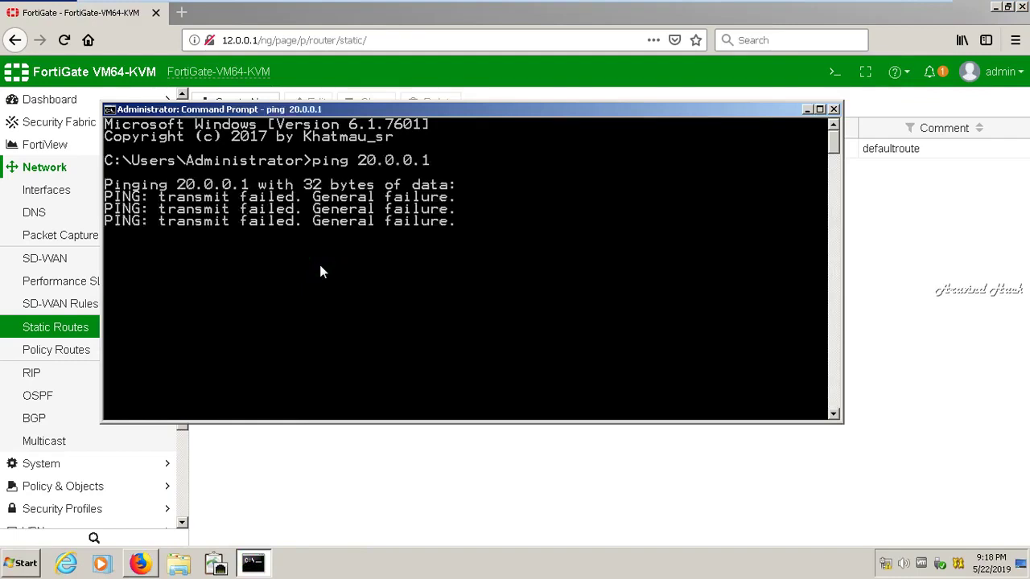
text(ping )
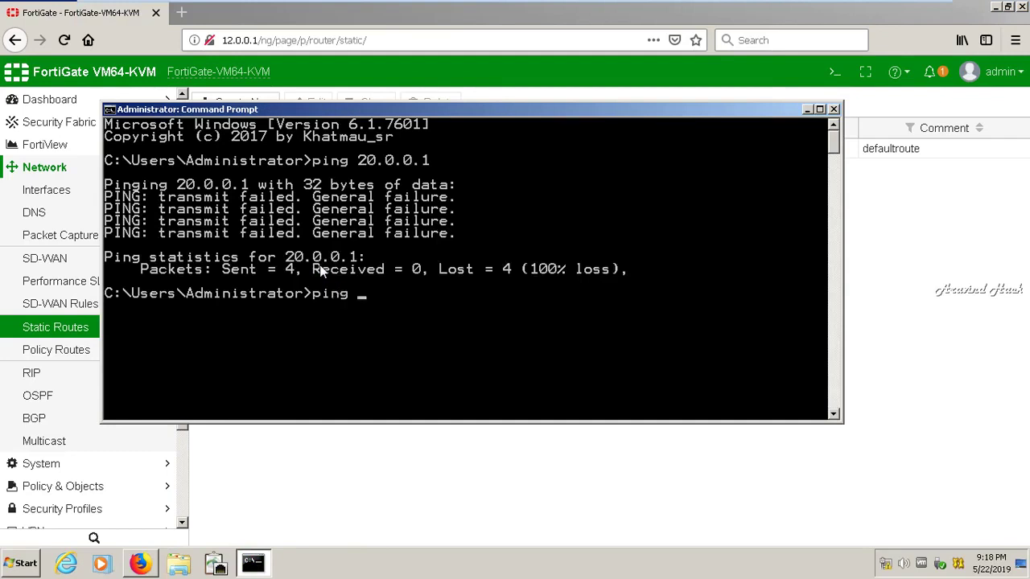
text(13.0.0.1)
key(Return)
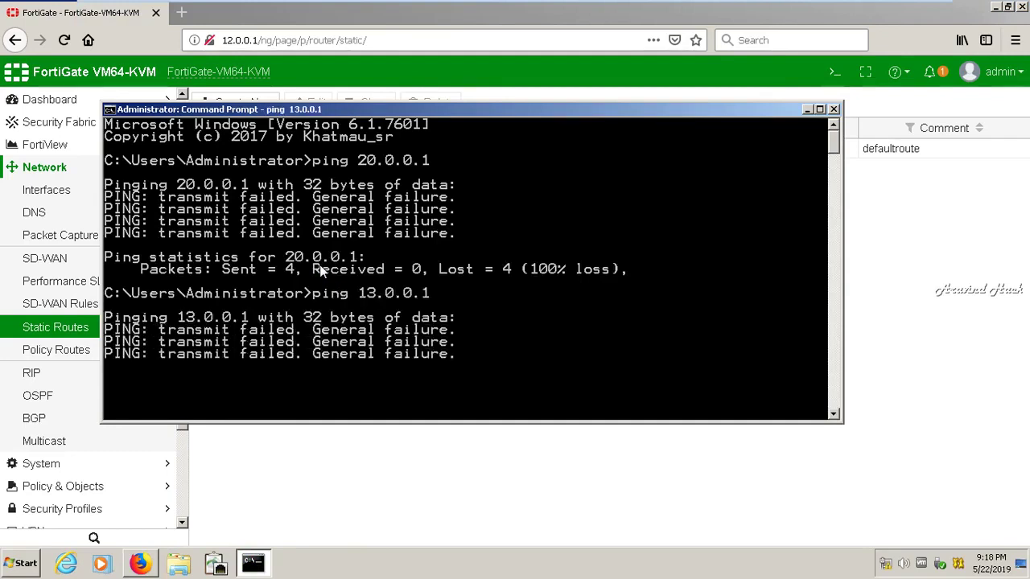
text(ncpa.cpl)
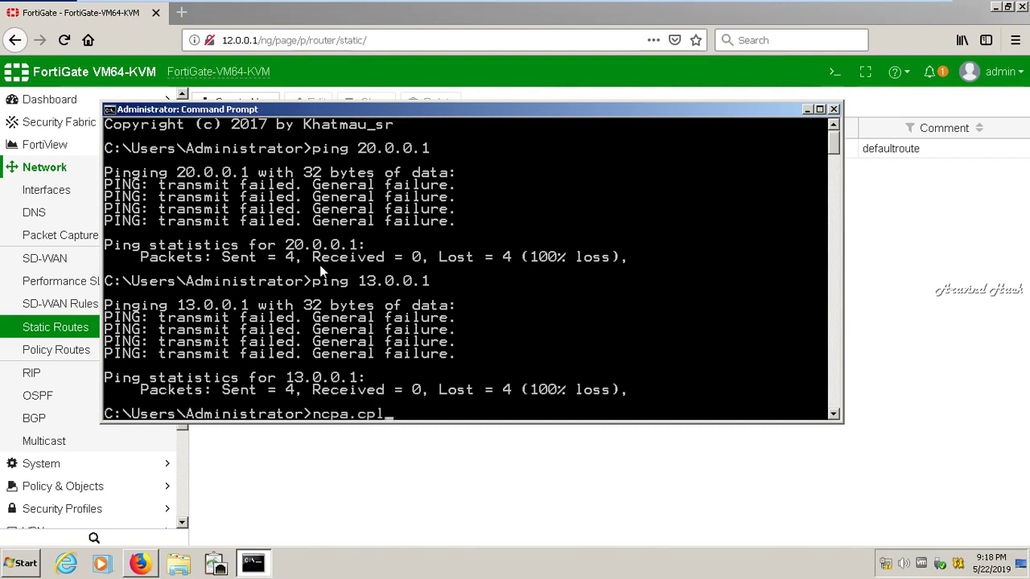
key(Return)
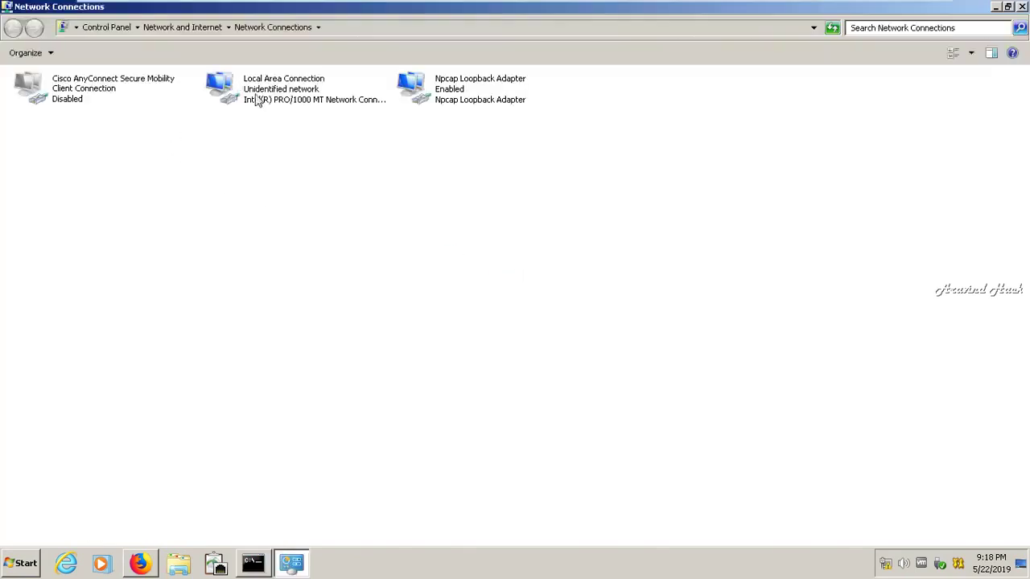
Set the Local Area Connection's IPv4 default gateway to 12.0.0.1
click(308, 102)
right_click(308, 102)
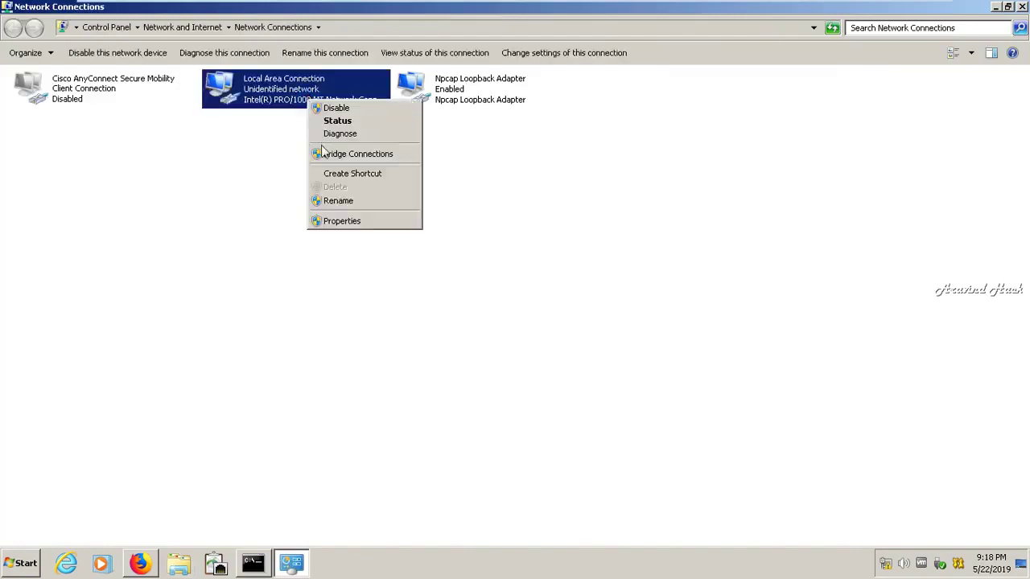
click(337, 224)
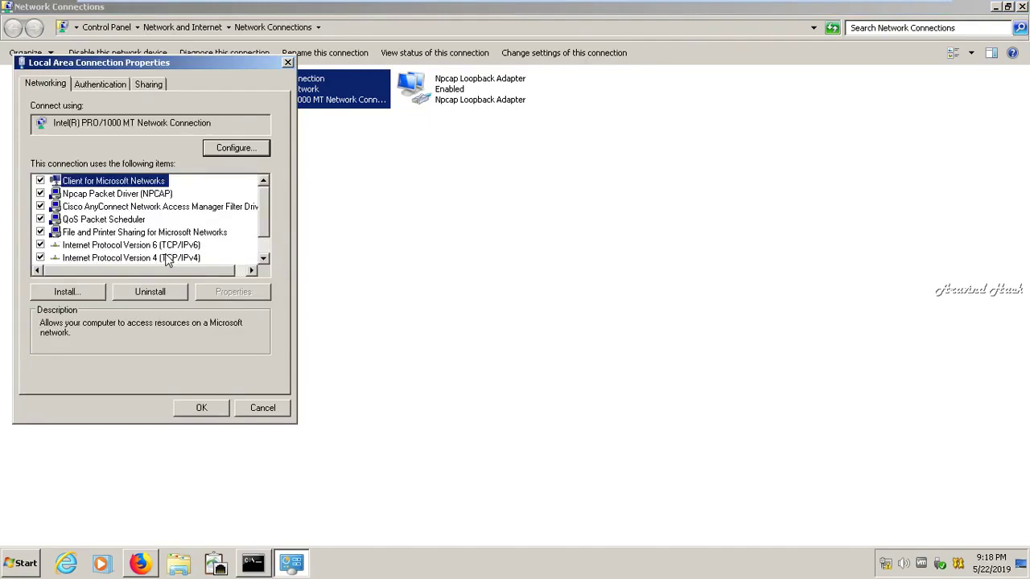
click(165, 258)
click(214, 289)
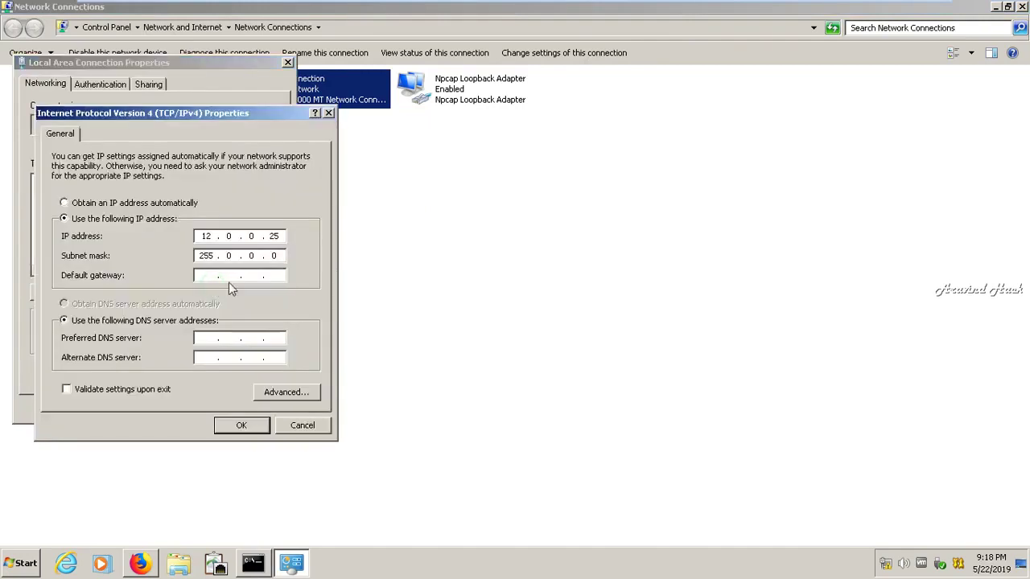
click(203, 276)
text(12.0.0.1)
click(231, 431)
Close the adapter properties and set the network location to Public
click(202, 408)
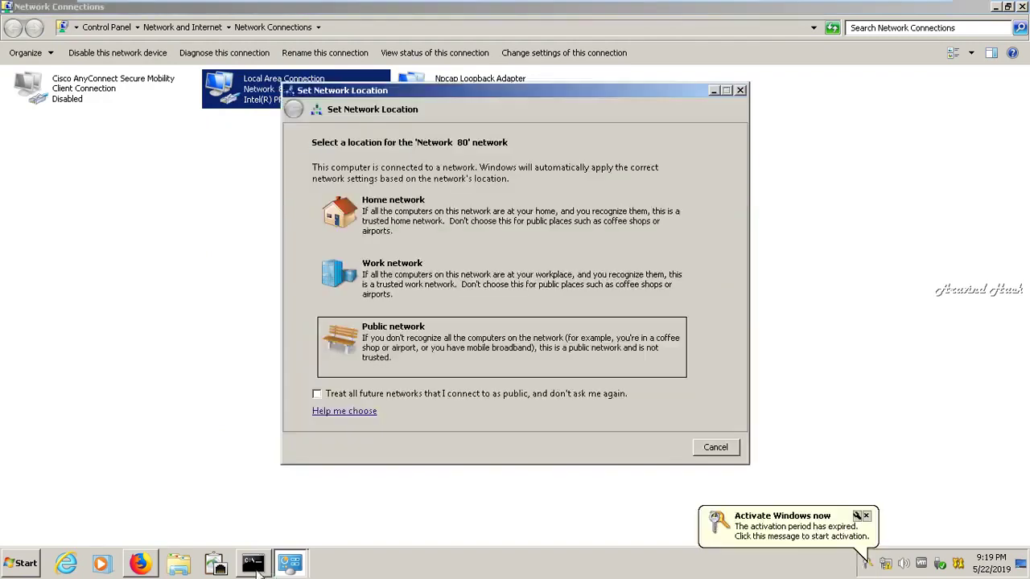
mouse_move(256, 570)
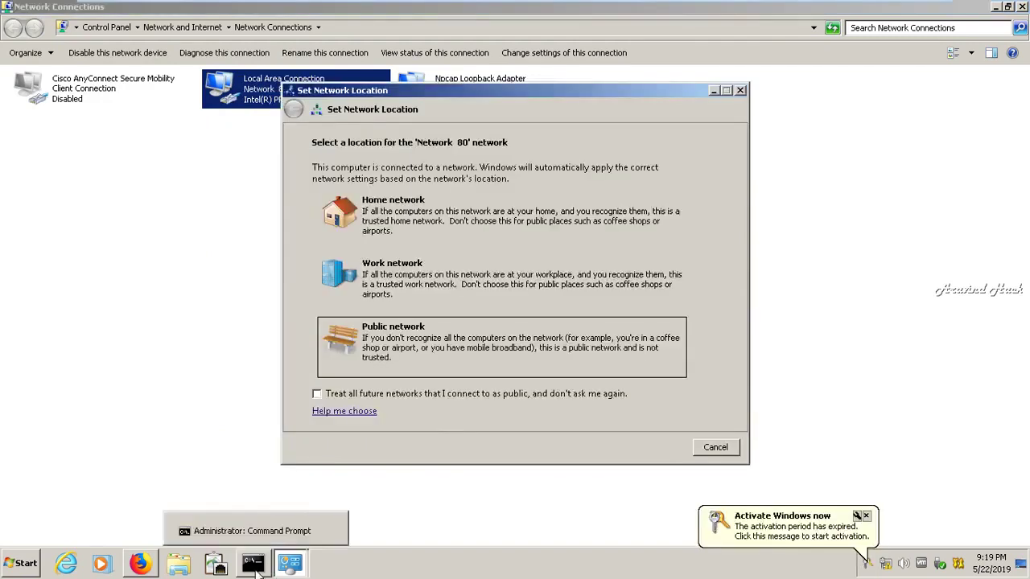
click(456, 340)
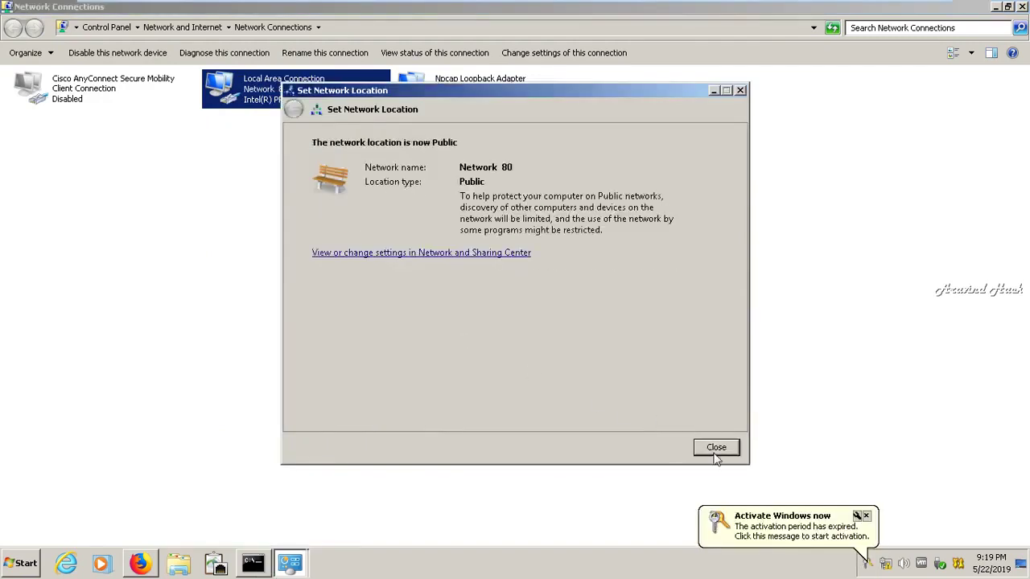
click(715, 447)
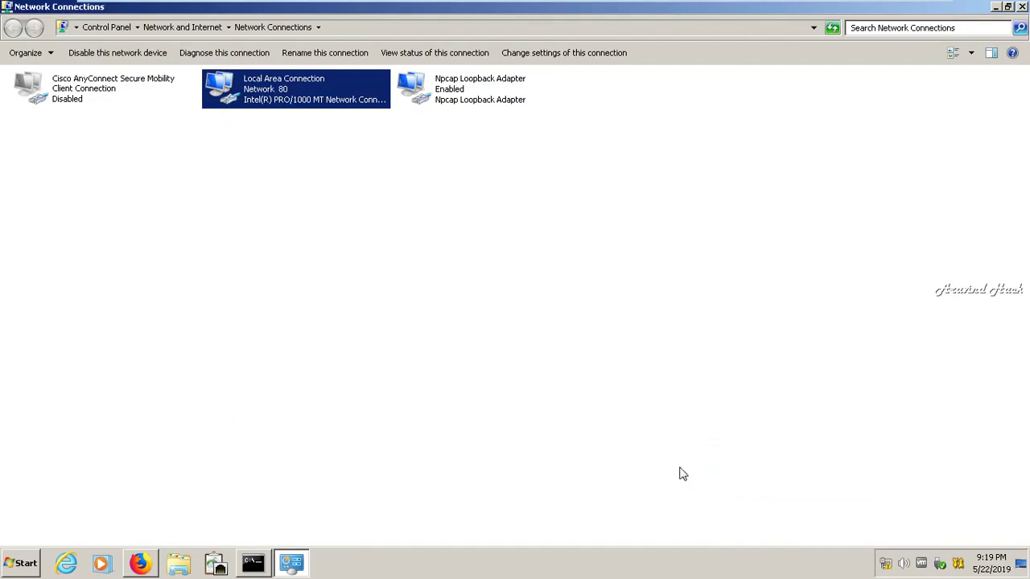
click(268, 562)
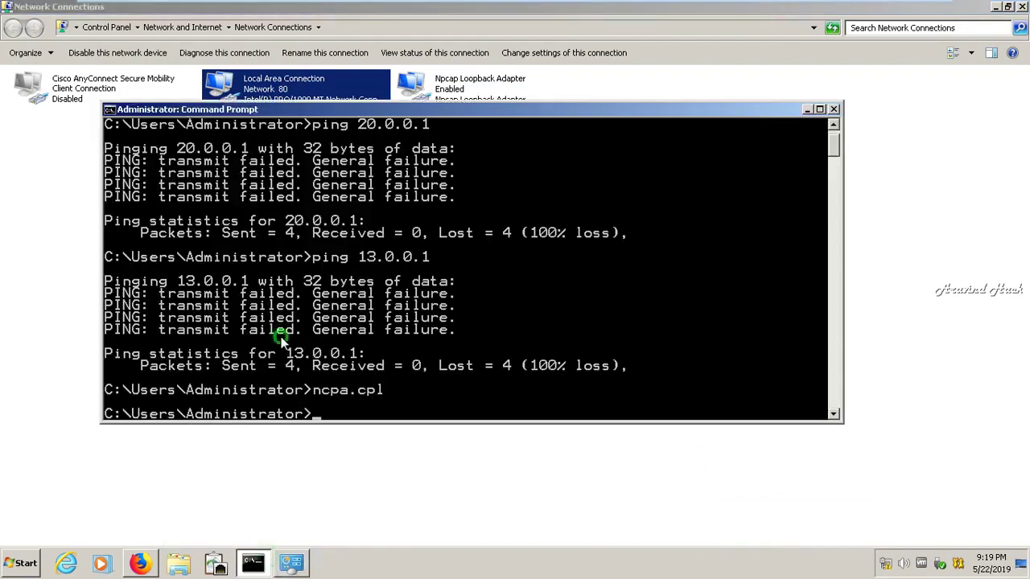
Close the extra Network Connections window and rerun 'ping 13.0.0.1' in Command Prompt
key(Up)
key(Return)
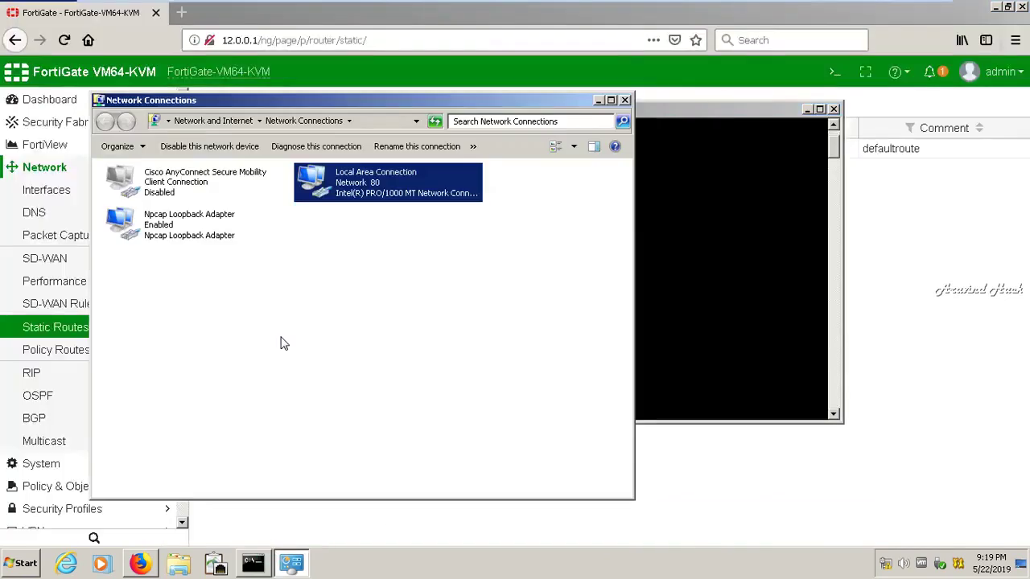
click(624, 100)
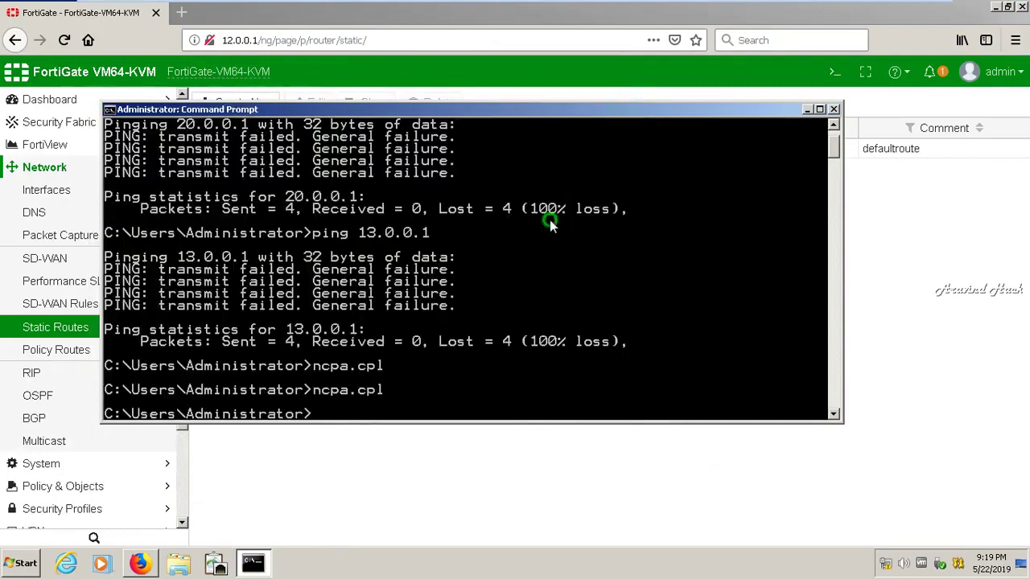
text(ping 13.0.0.1)
key(Return)
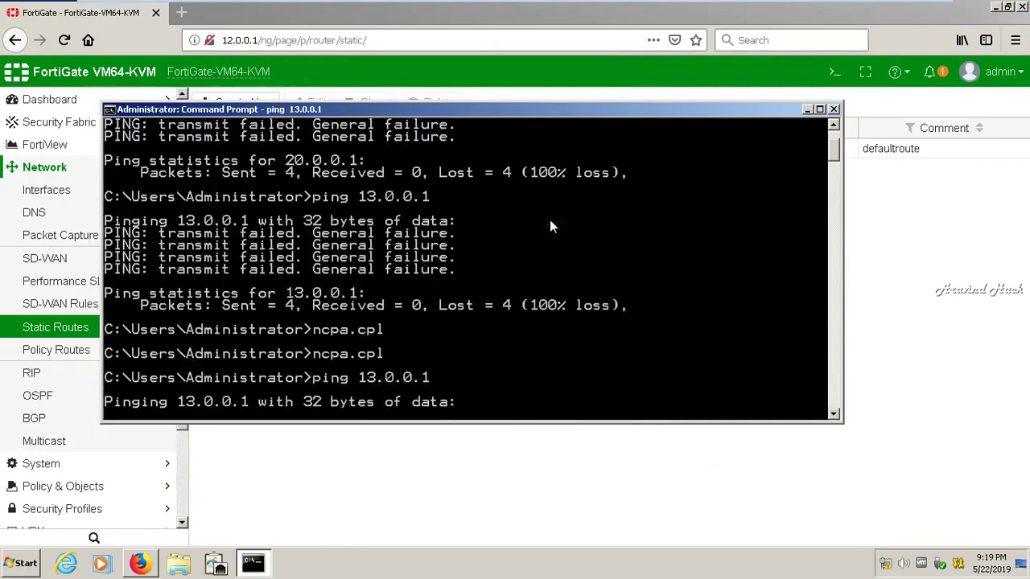
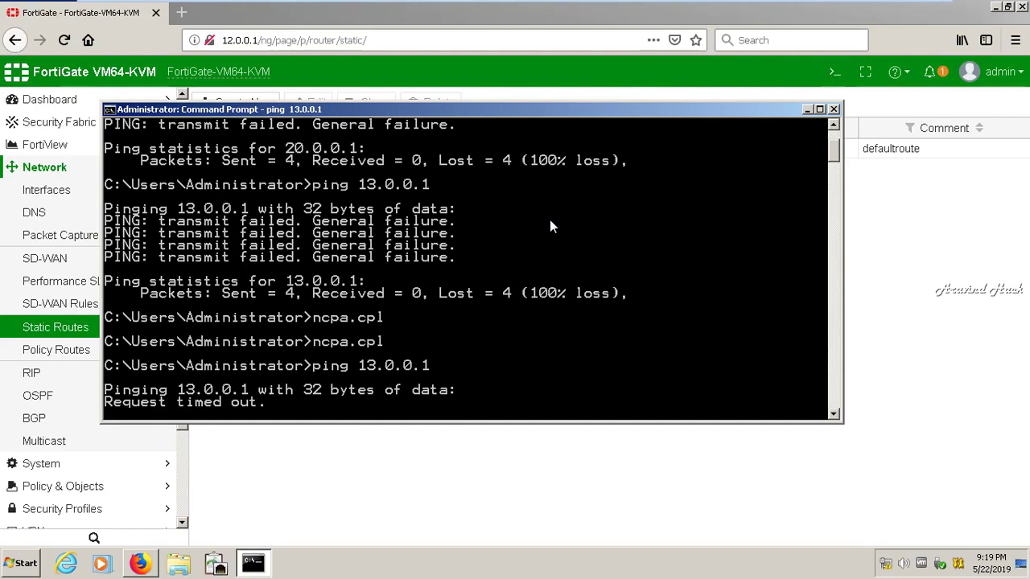
Ping 20.0.0.1 and 10.0.0.2 from Command Prompt, stopping each when it times out
key(ctrl+c)
key(BackSpace)
key(BackSpace)
text(ping)
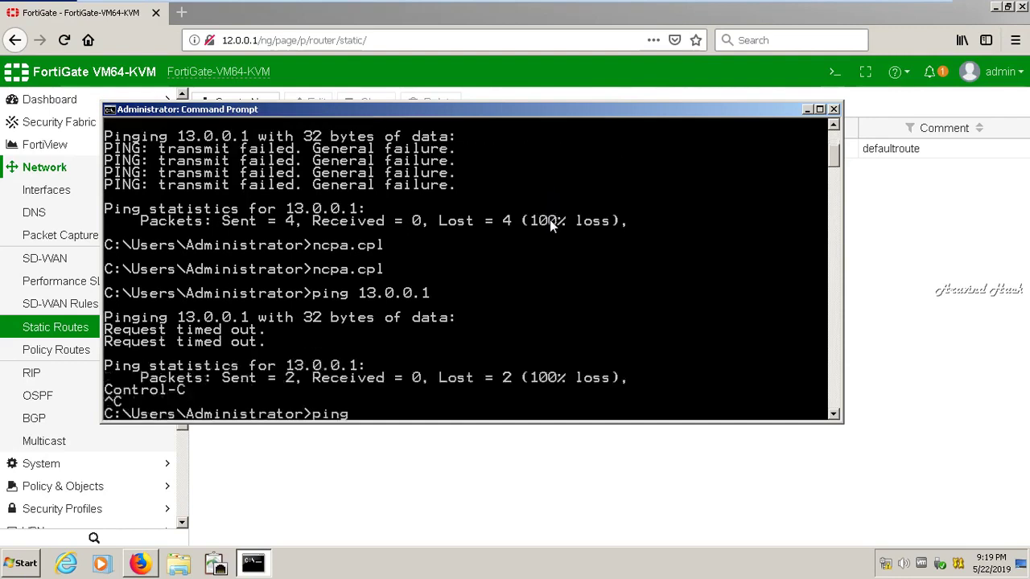
text( 20.0.0.1)
key(Return)
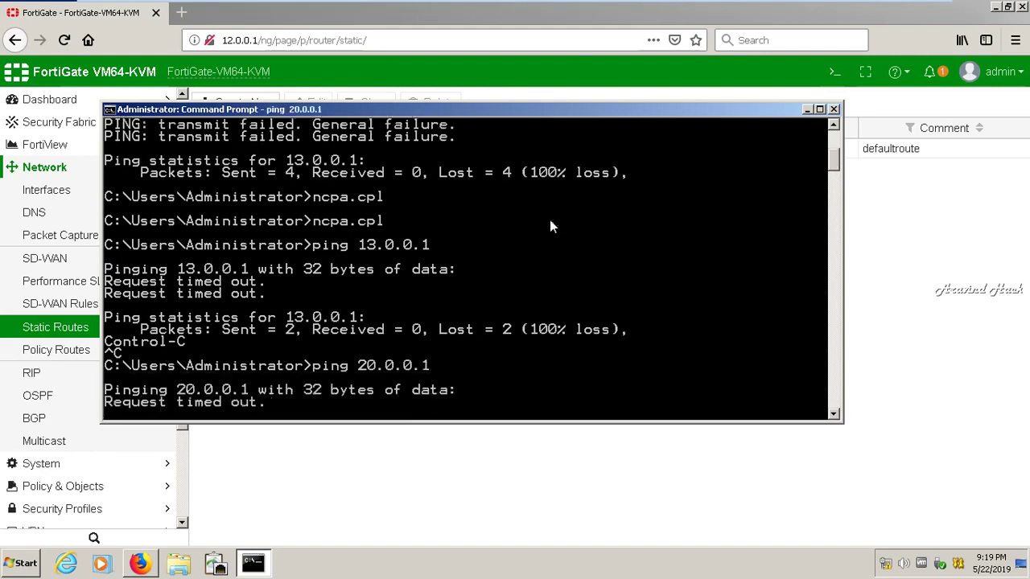
key(ctrl+c)
text(^^pi)
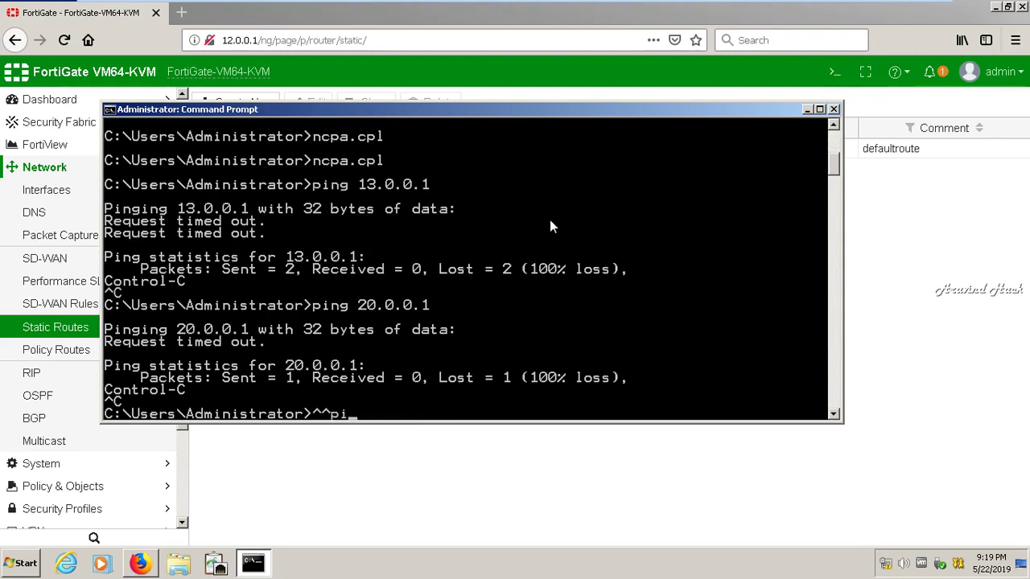
key(Return)
key(Return)
key(Return)
key(Return)
key(Return)
text(ping )
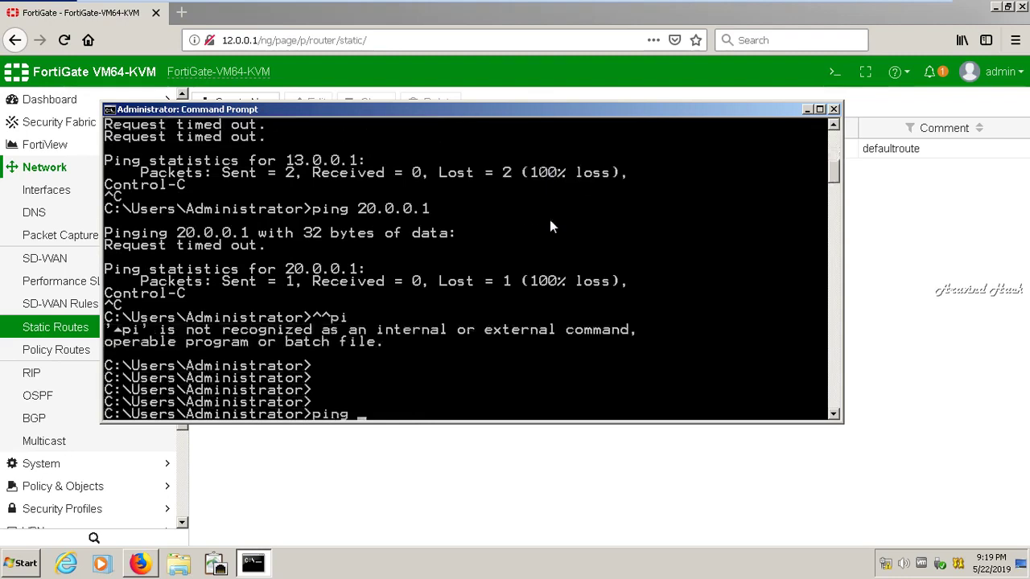
text(10.0.0.2)
key(Return)
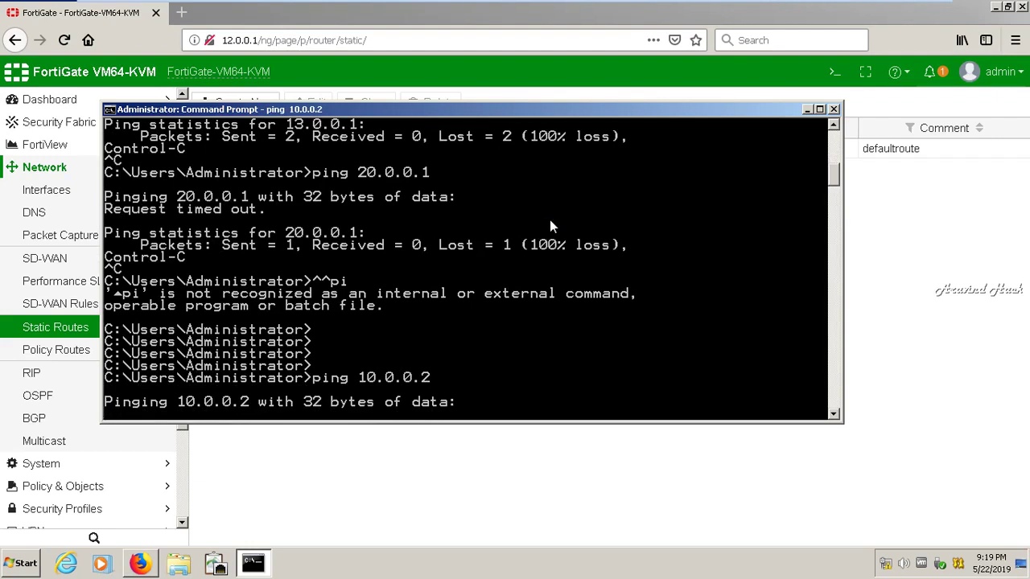
key(ctrl+c)
Ping 12.0.0.2 and 12.0.0.1, then close the Command Prompt window
text(ping 12.0.0.2)
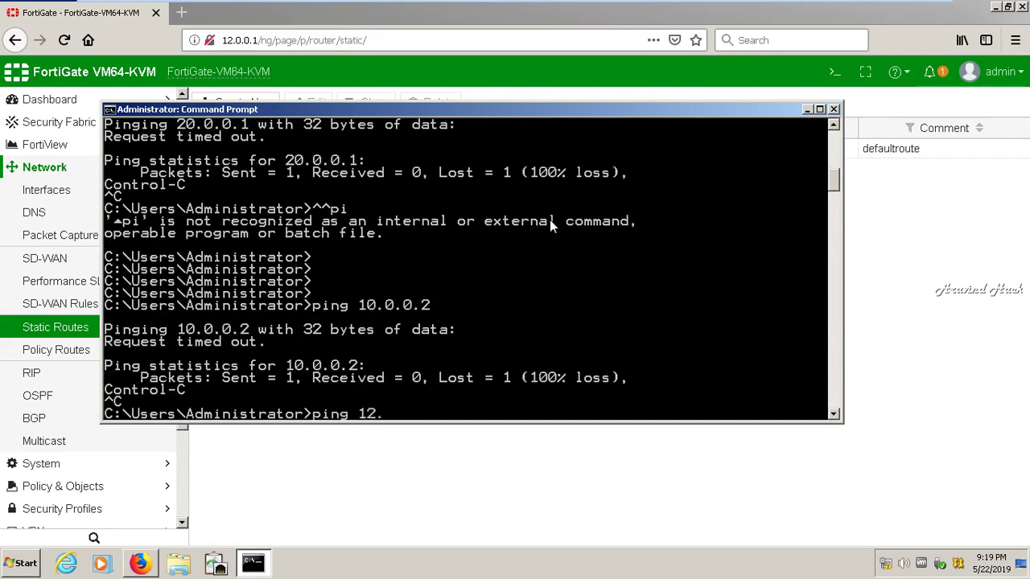
key(Return)
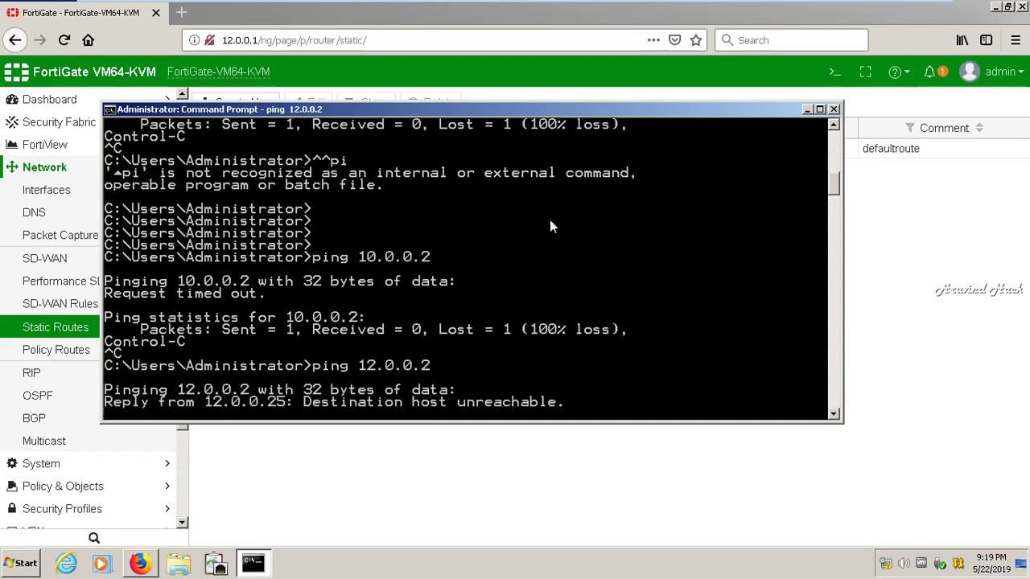
key(ctrl+c)
key(Return)
key(Return)
key(Return)
key(Return)
text(p)
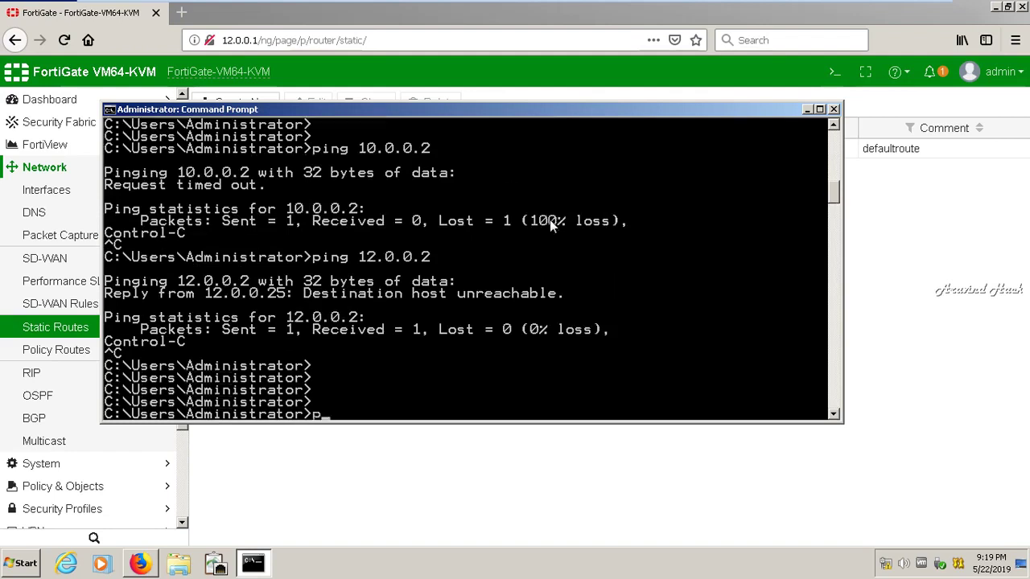
text(ing 12.0.0.1)
key(Return)
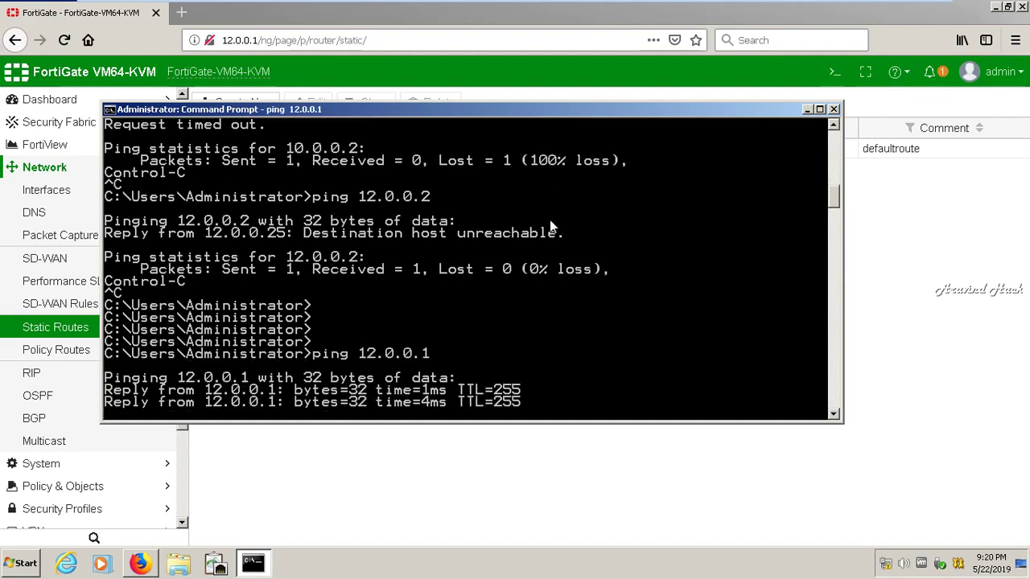
click(834, 110)
Connect the FortiGate CLI console and run execute ping 20.0.0.1
click(836, 72)
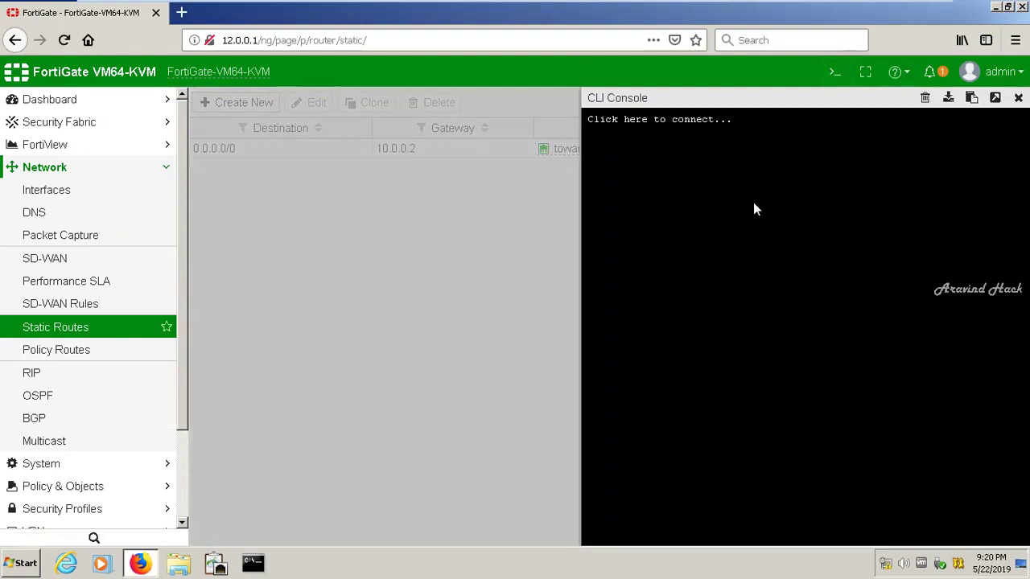
click(755, 210)
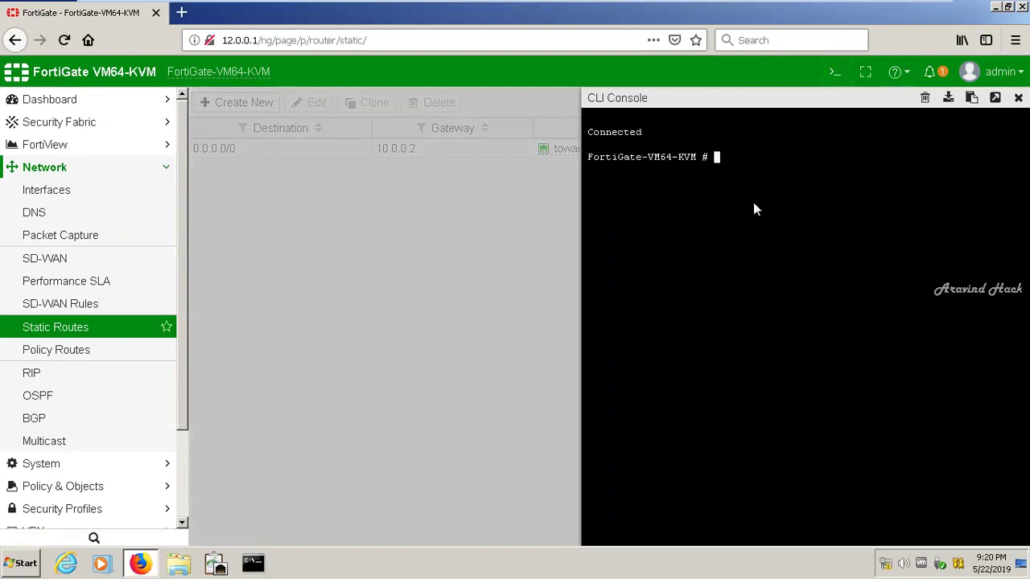
text(pi)
key(BackSpace)
key(BackSpace)
text(?)
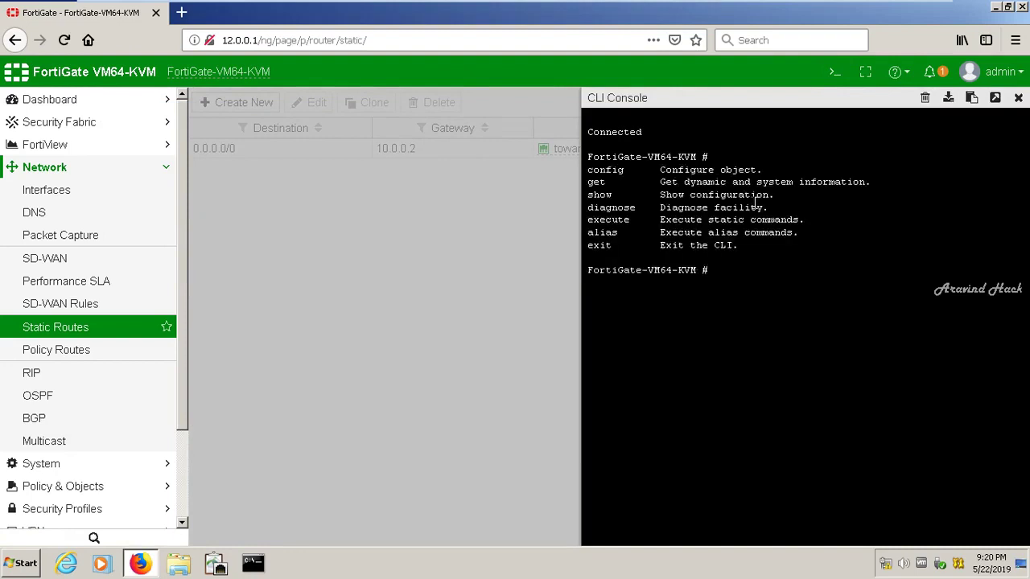
text(e)
text(xecutepi)
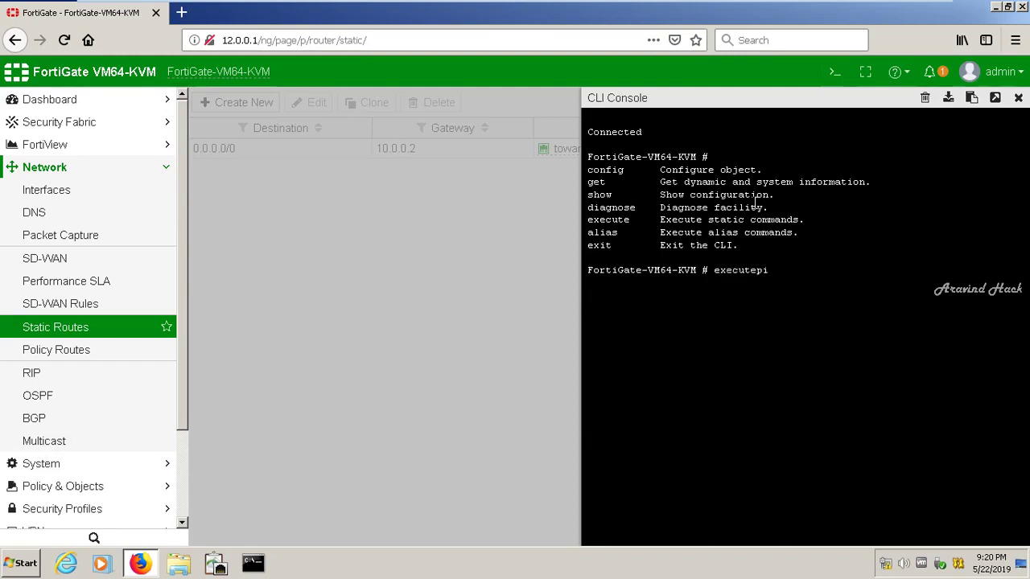
key(BackSpace)
text(?)
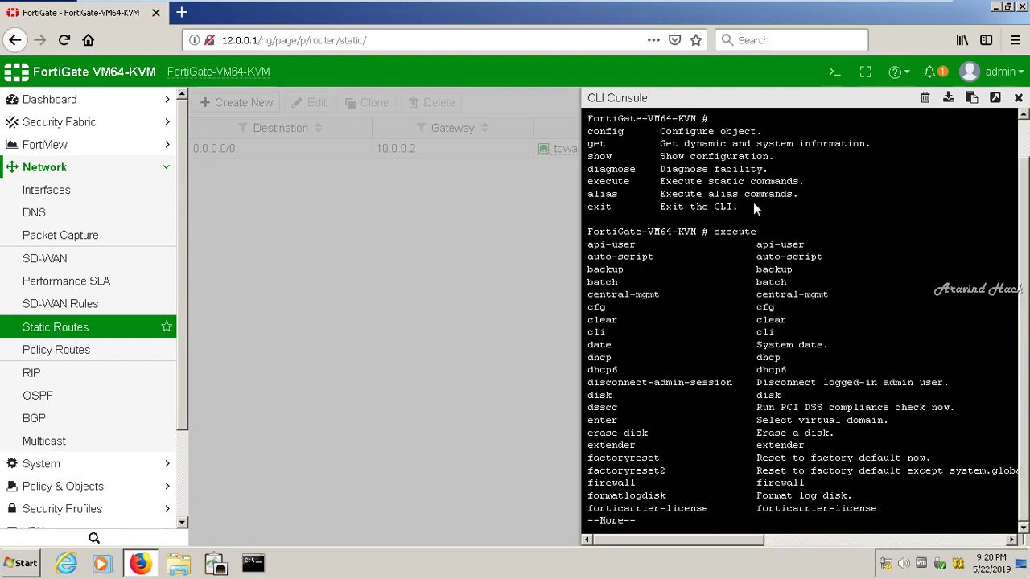
text(qping )
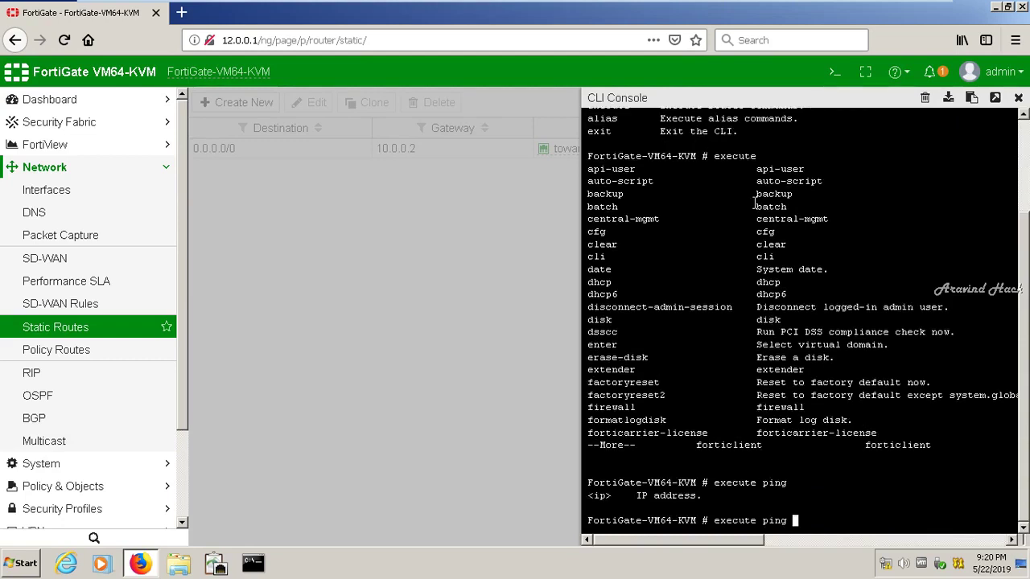
text(?20.0.0.1)
key(Return)
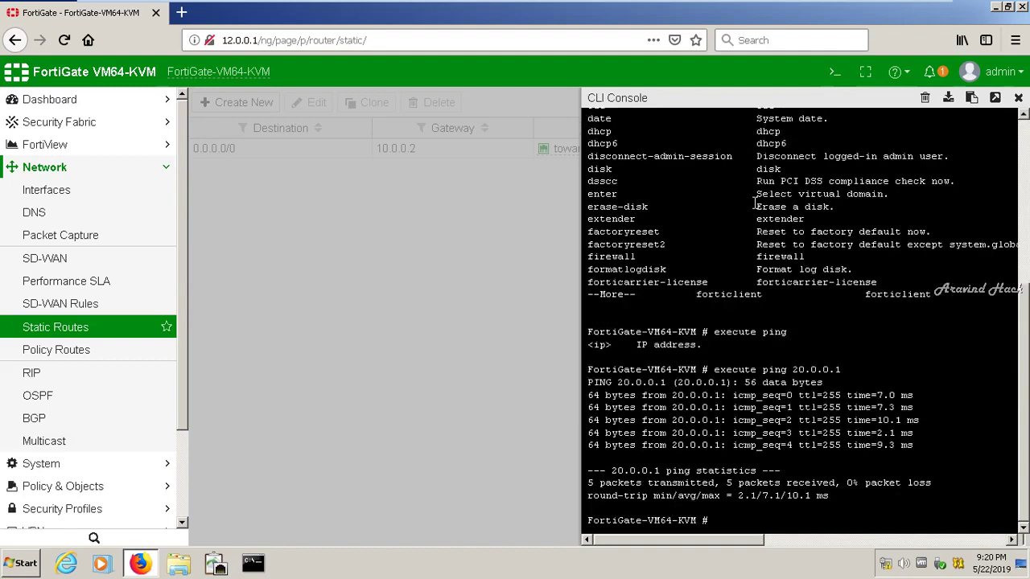
Run execute ping 13.0.0.1 from the FortiGate CLI, then retry the ping to 20.0.0.1
text(ping 13.0.0.1)
key(Return)
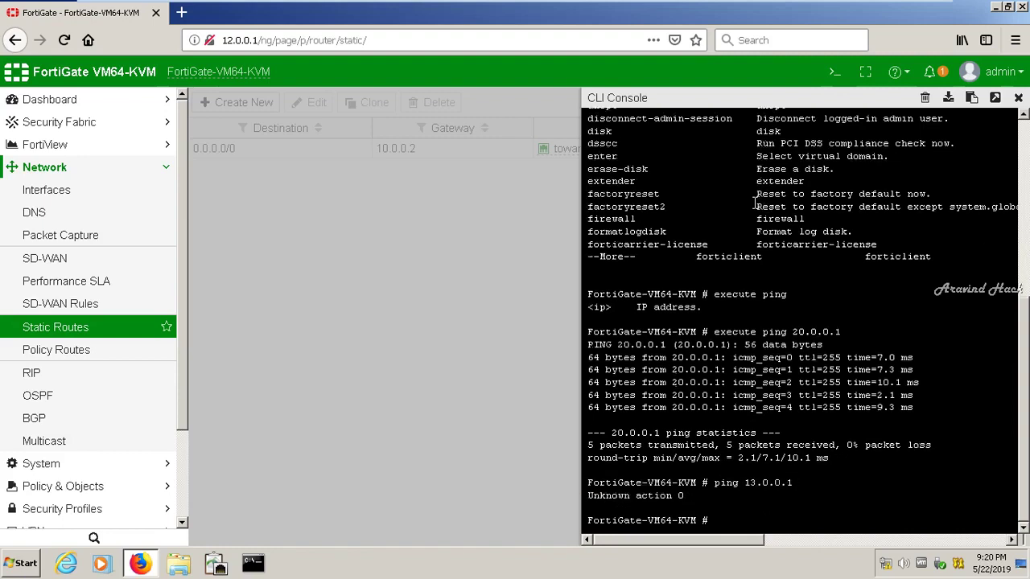
text(executeping)
key(BackSpace)
key(BackSpace)
key(BackSpace)
key(BackSpace)
key(BackSpace)
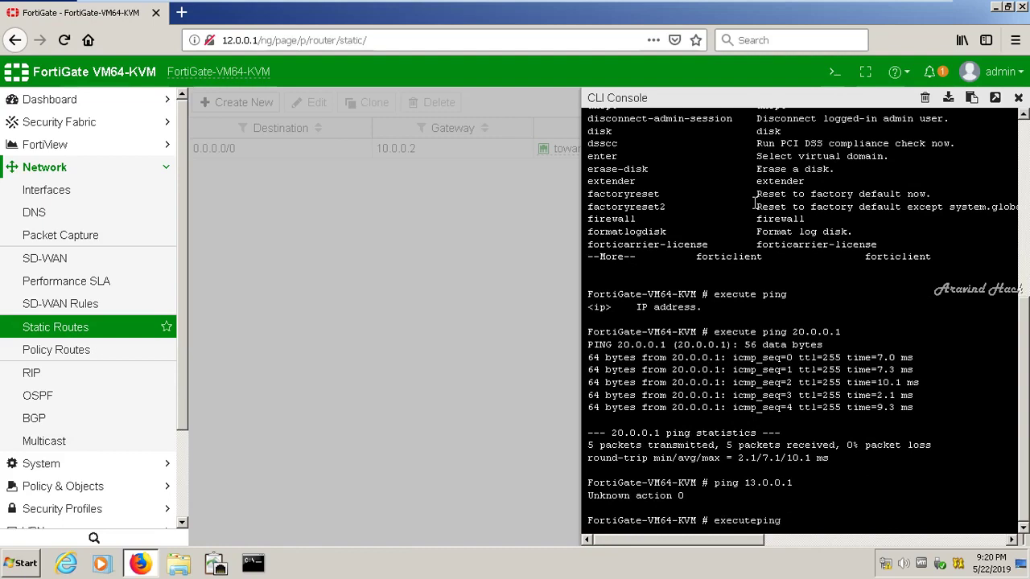
text(ping 13.0.0.1)
key(Return)
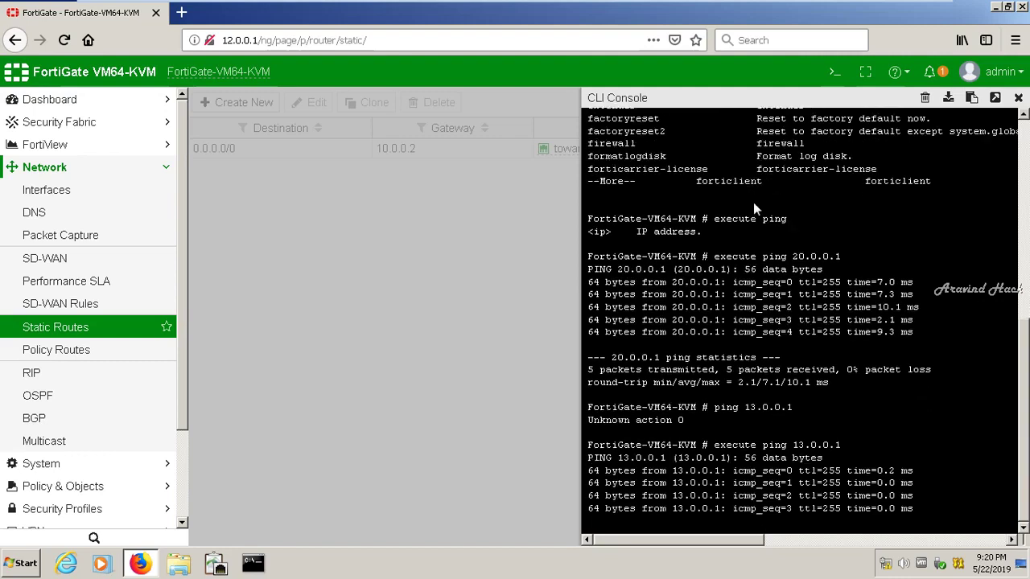
text(ex)
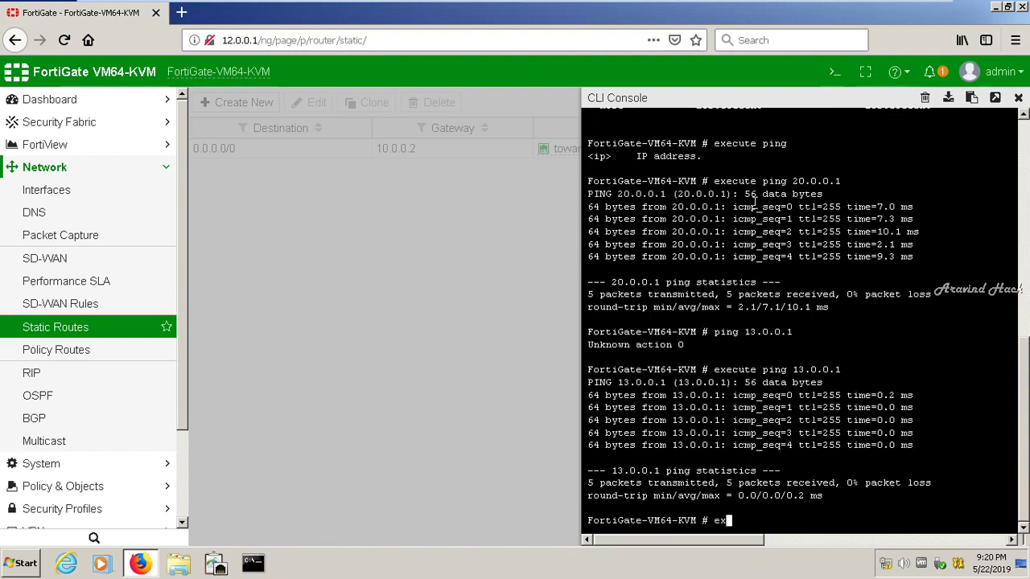
text(cu)
text(ute)
text( ping 20.0)
text(.1)
key(Return)
key(Return)
key(Return)
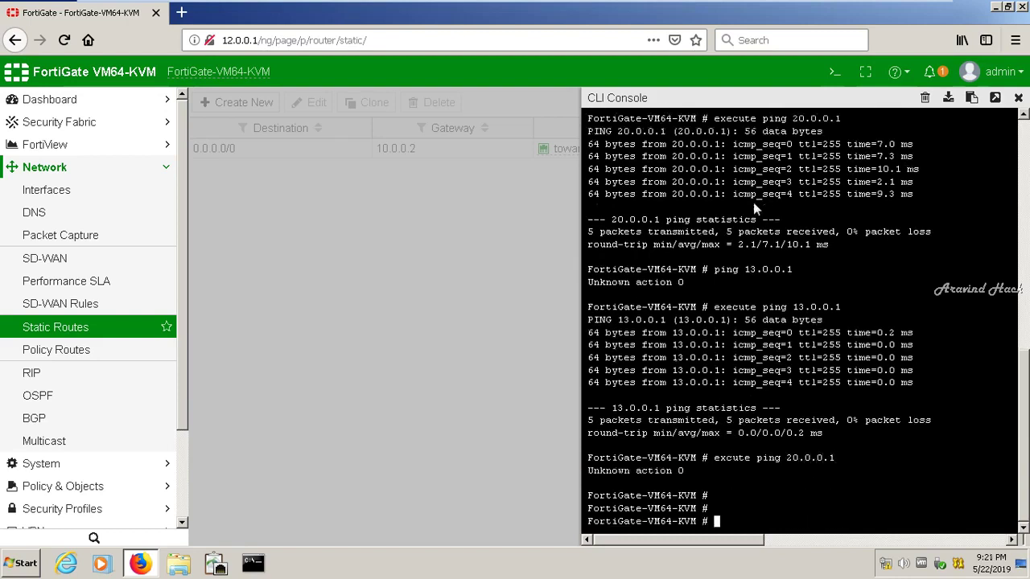
key(ctrl+v)
Run FortiGate pings to 10.0.0.2 and again to 20.0.0.1 by editing recalled commands
key(BackSpace)
key(BackSpace)
key(BackSpace)
key(BackSpace)
key(BackSpace)
key(BackSpace)
key(BackSpace)
key(BackSpace)
key(BackSpace)
key(BackSpace)
key(BackSpace)
key(BackSpace)
key(BackSpace)
key(BackSpace)
key(BackSpace)
key(BackSpace)
key(BackSpace)
key(BackSpace)
key(BackSpace)
key(BackSpace)
text(exc)
key(Up)
key(Up)
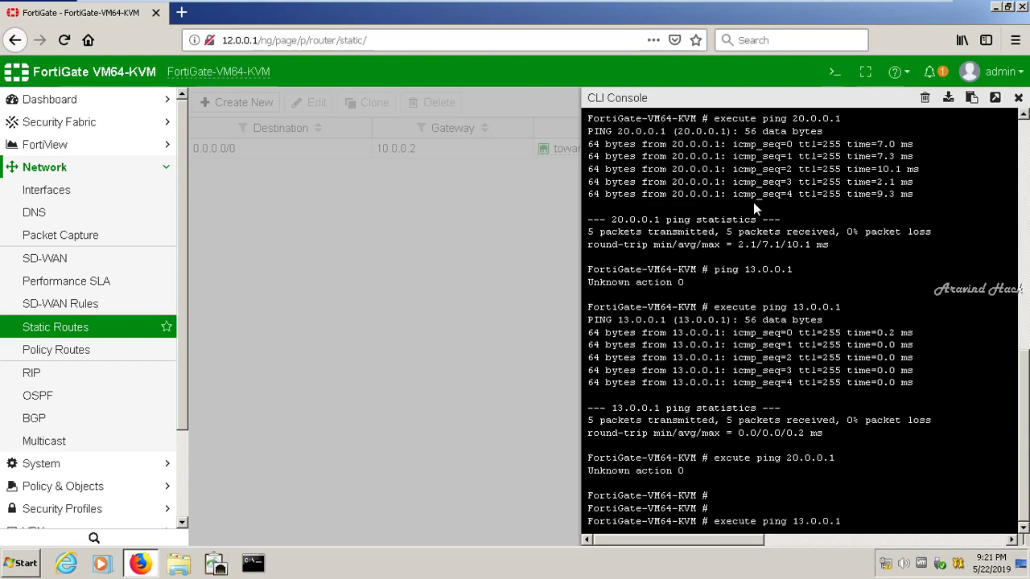
key(BackSpace)
key(BackSpace)
key(BackSpace)
key(BackSpace)
key(BackSpace)
key(BackSpace)
key(BackSpace)
key(BackSpace)
text(10.0.0.2)
key(Return)
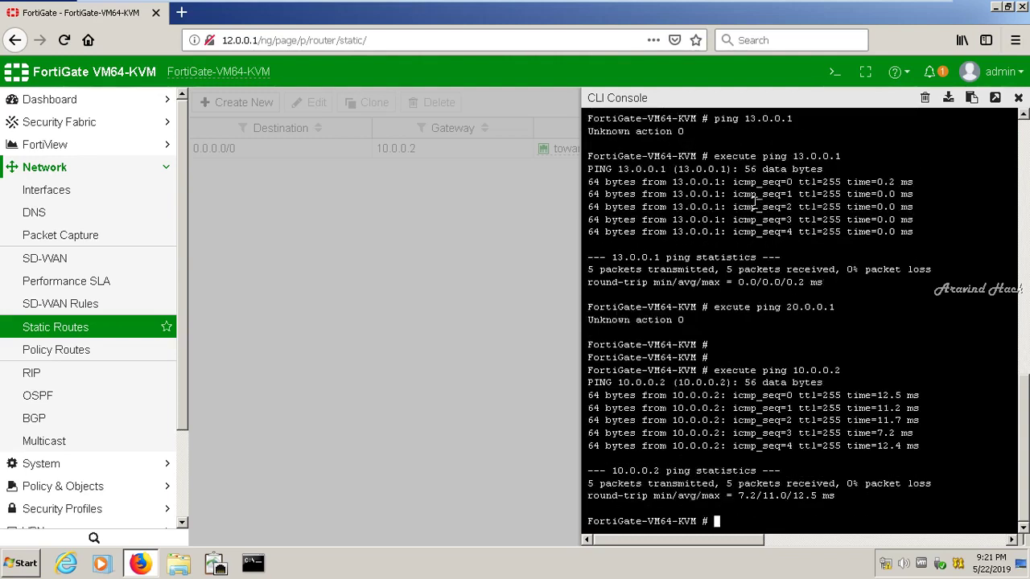
key(Up)
key(BackSpace)
key(BackSpace)
key(BackSpace)
key(BackSpace)
key(BackSpace)
key(BackSpace)
key(BackSpace)
key(BackSpace)
text(20.0.0.1)
key(Return)
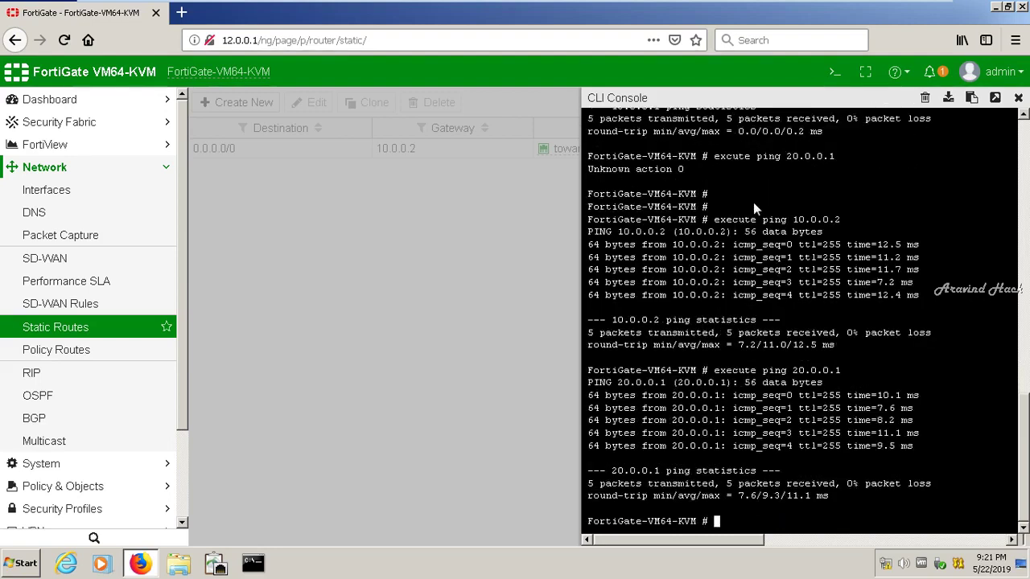
Run execute traceroute 20.0.0.1 from the FortiGate CLI
text(excu)
key(BackSpace)
key(BackSpace)
text(ecute)
key(question)
text(q)
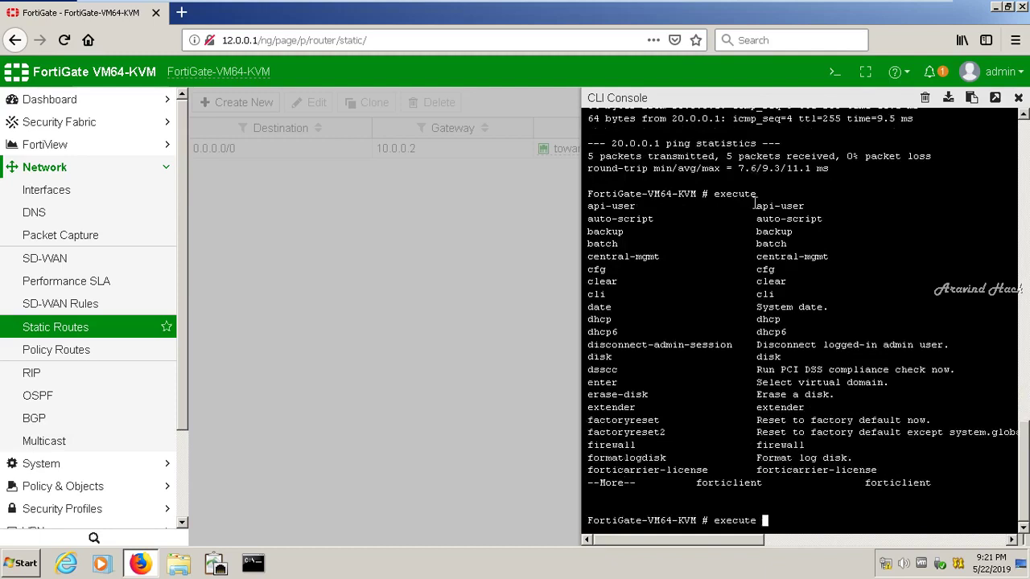
text(tr)
key(Tab)
text(20.0.0.1)
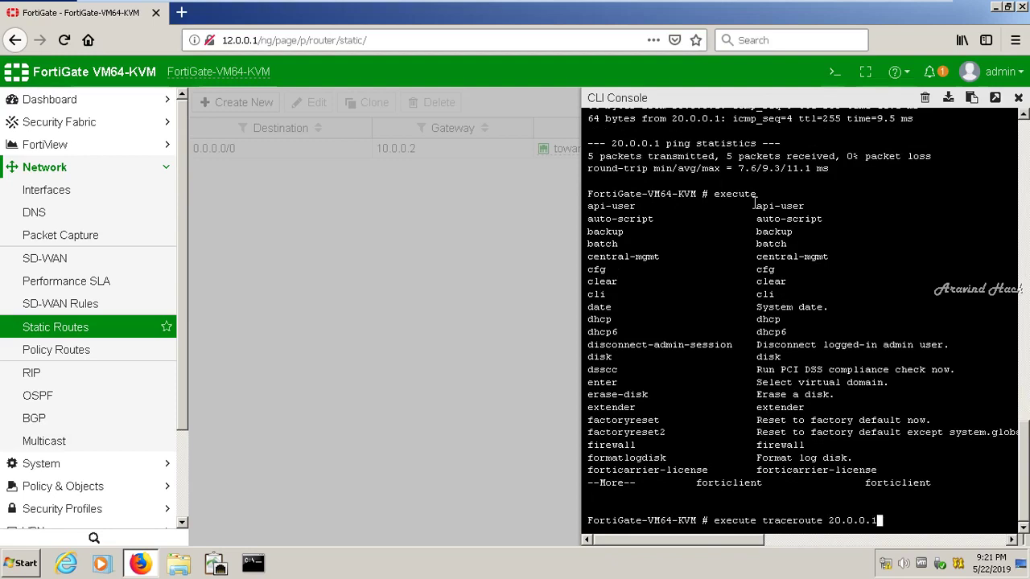
key(Return)
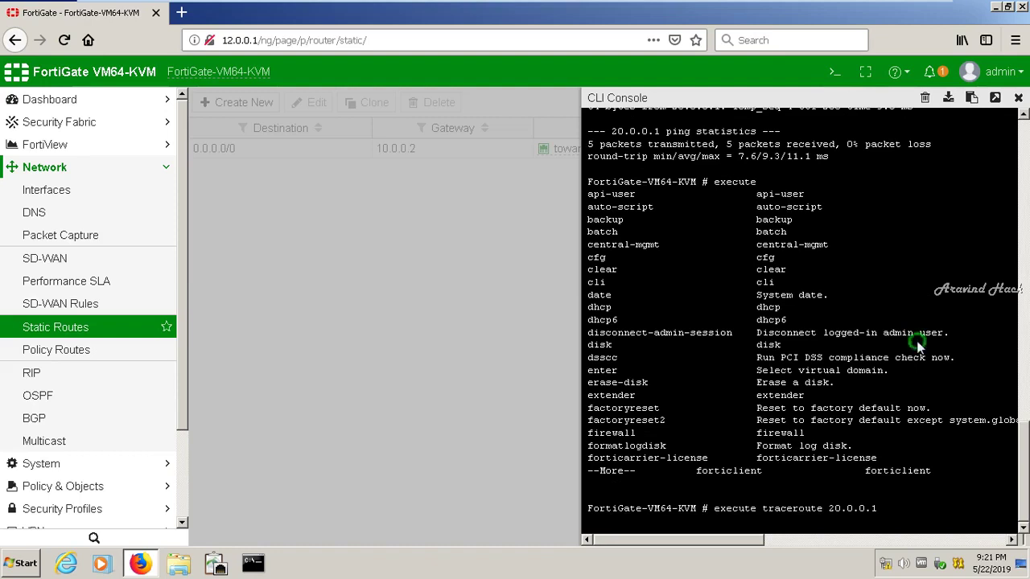
scroll(919, 346, down, 1)
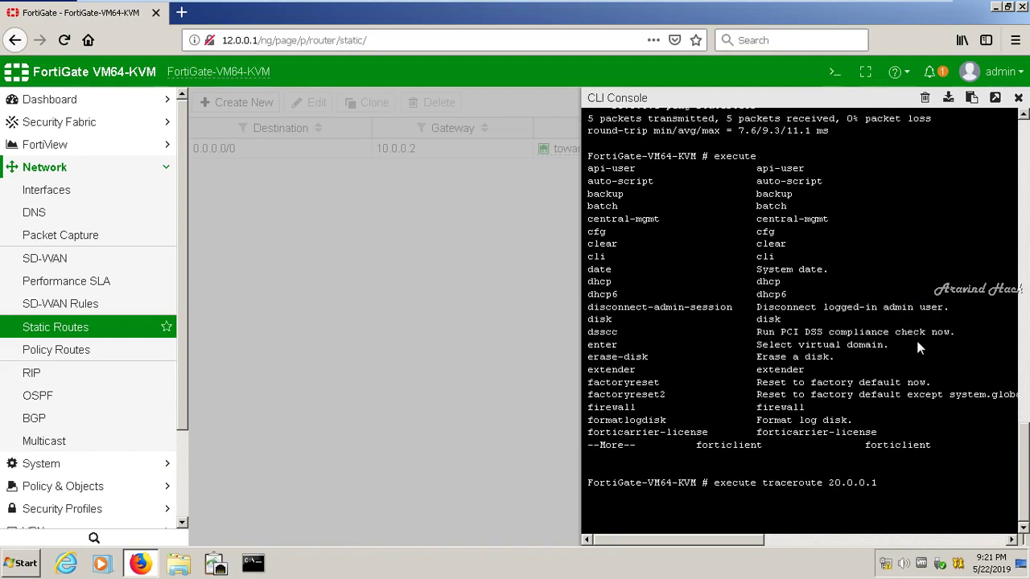
Switch to the FortiGate SecureCRT console session, then return to the FortiGate VM window
mouse_move(895, 11)
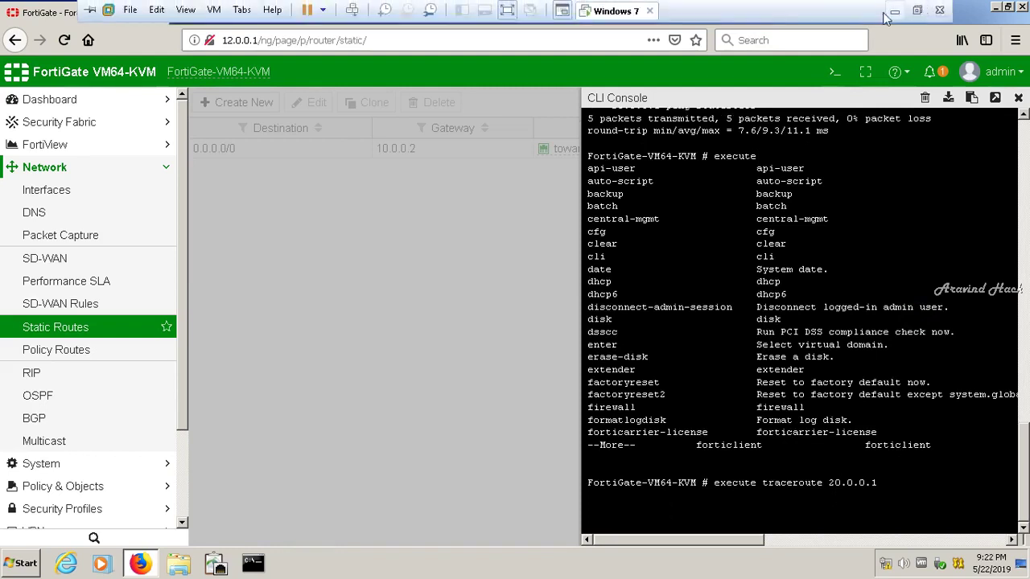
click(895, 10)
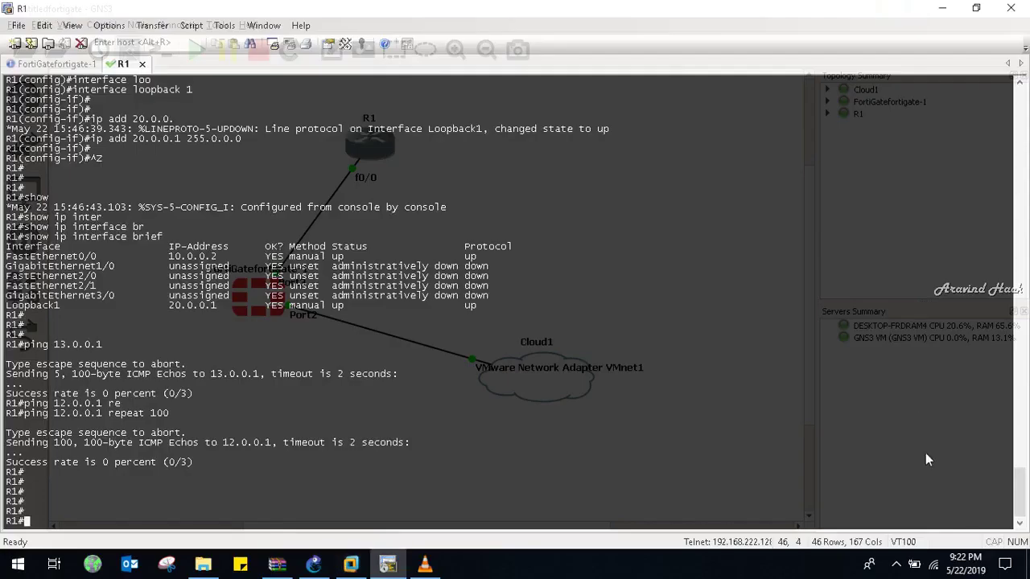
click(895, 565)
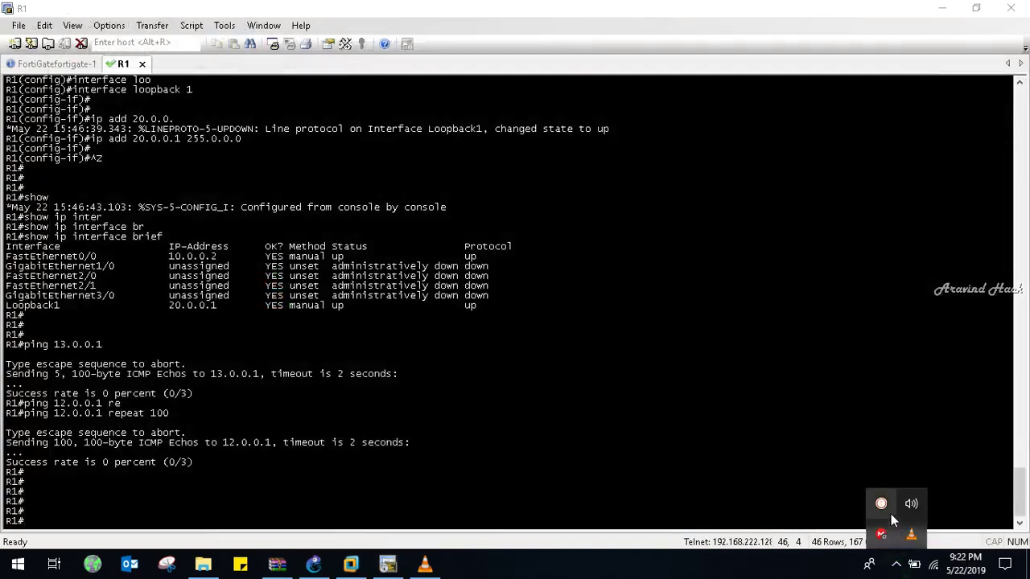
click(891, 514)
click(818, 532)
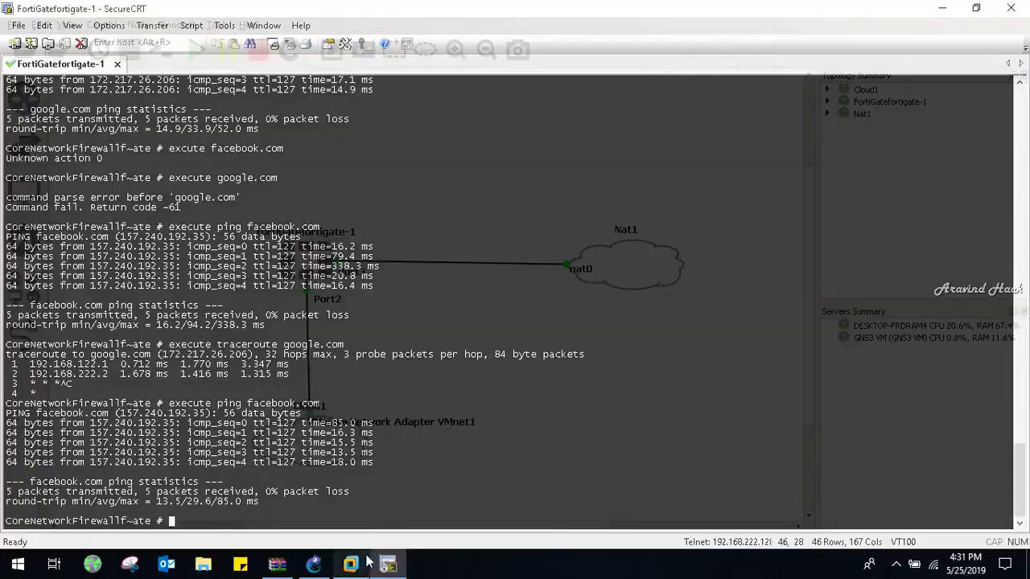
click(351, 565)
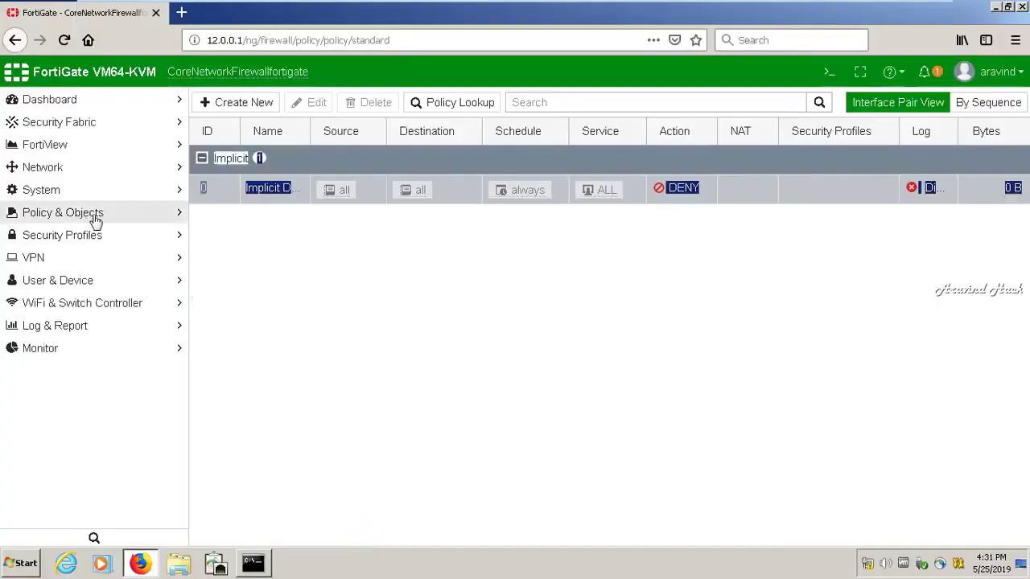
Go to Network > Static Routes and start a new static route
click(88, 172)
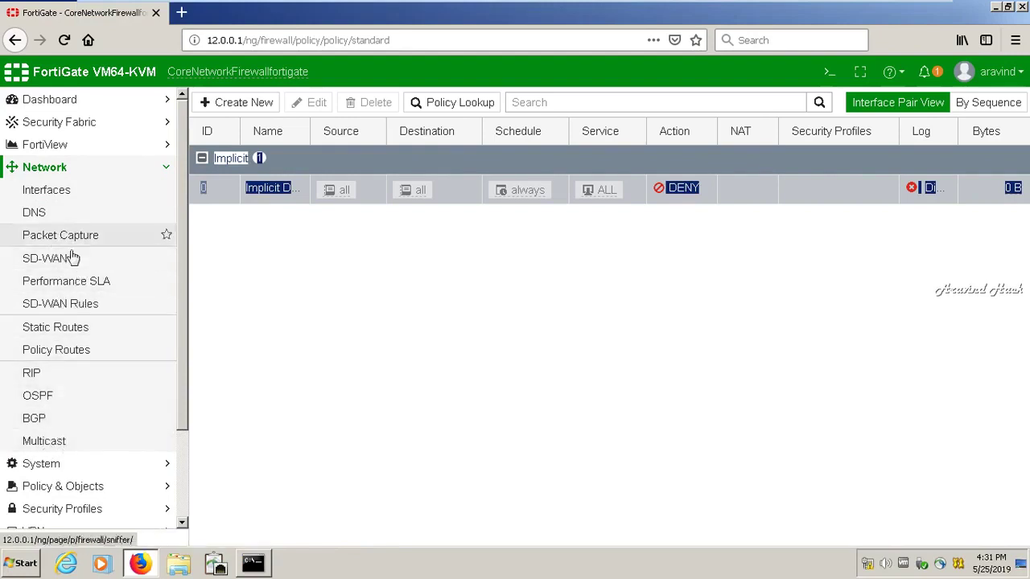
click(86, 326)
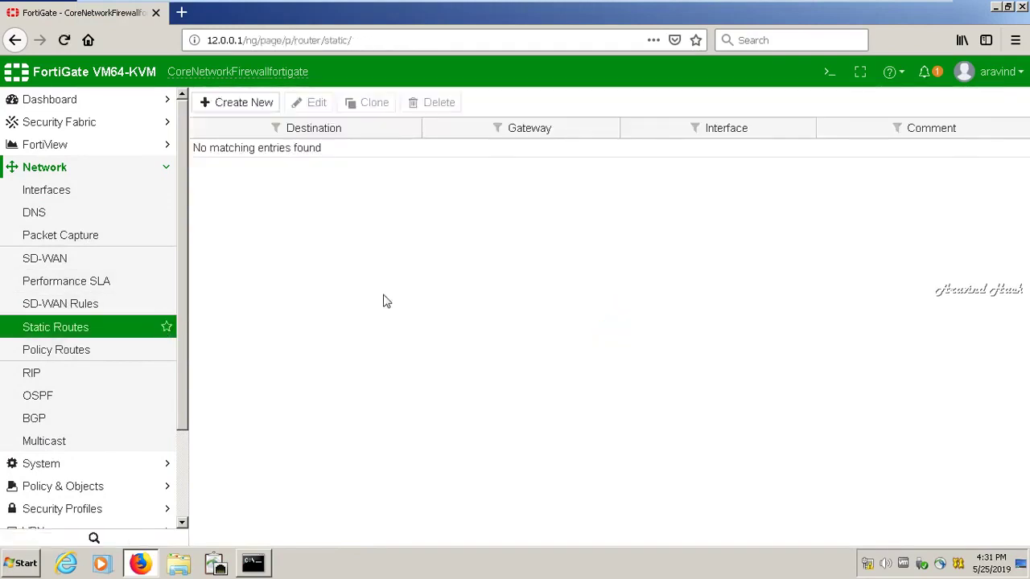
click(245, 103)
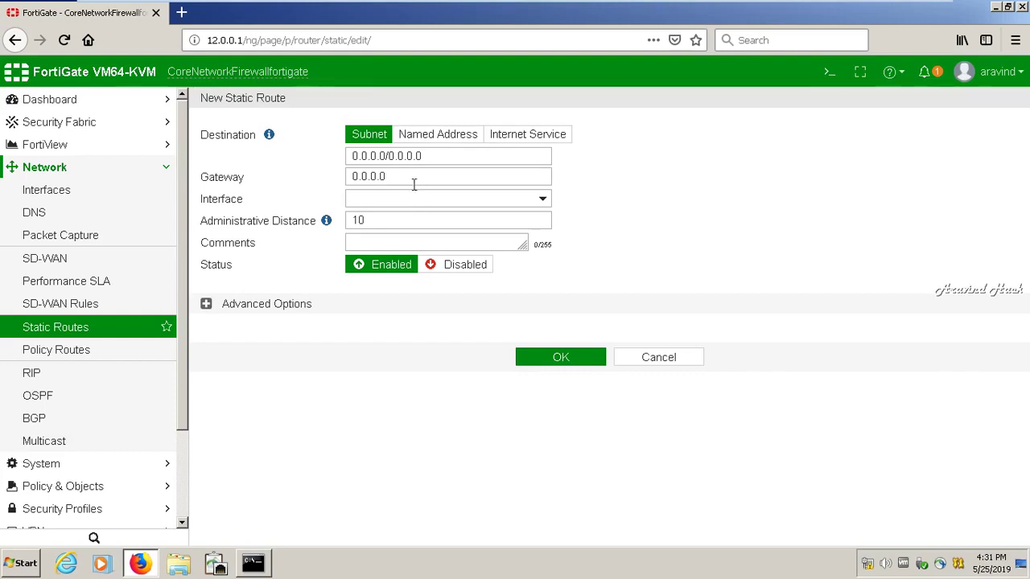
click(253, 564)
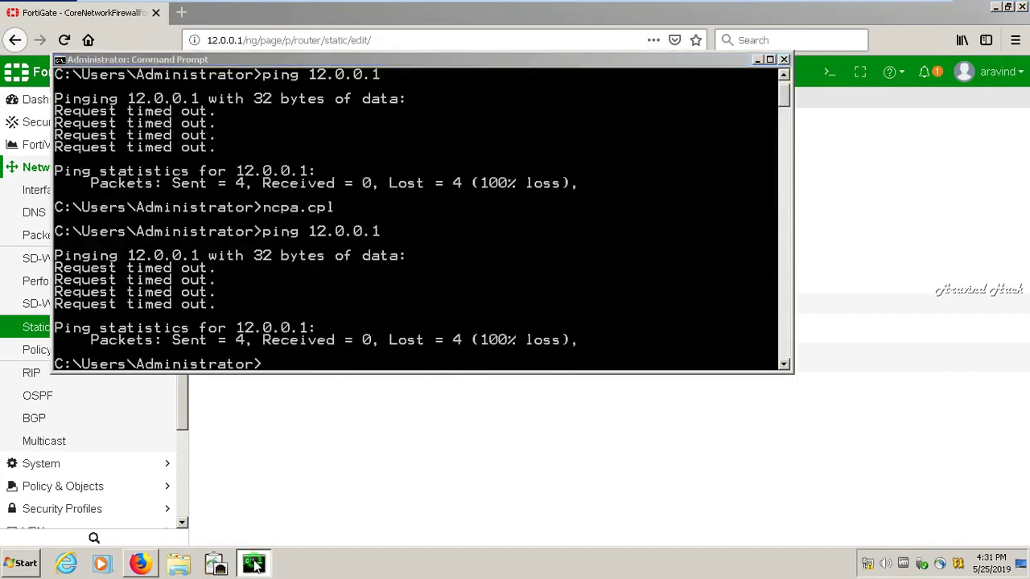
Start a continuous ping to 8.8.8.8 with -t in Command Prompt, then return to the route form
click(254, 565)
click(254, 564)
text(ping 8.8.8.)
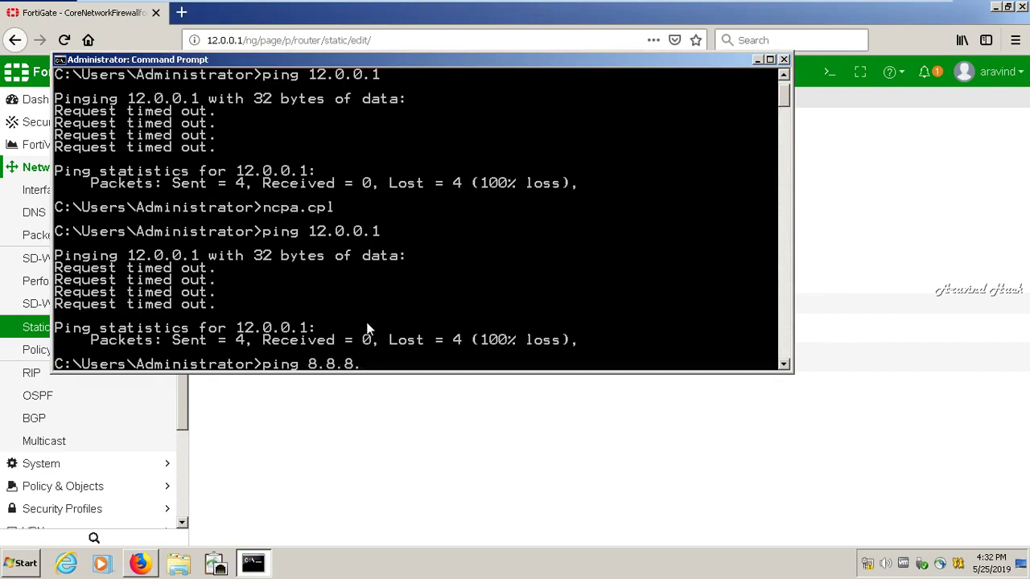
text(78 -t)
key(Return)
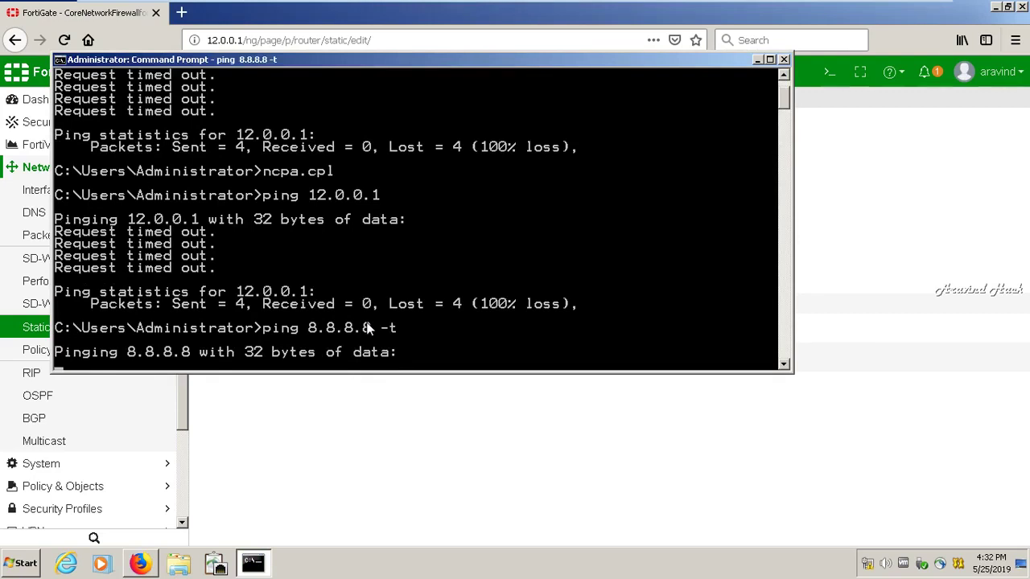
click(757, 59)
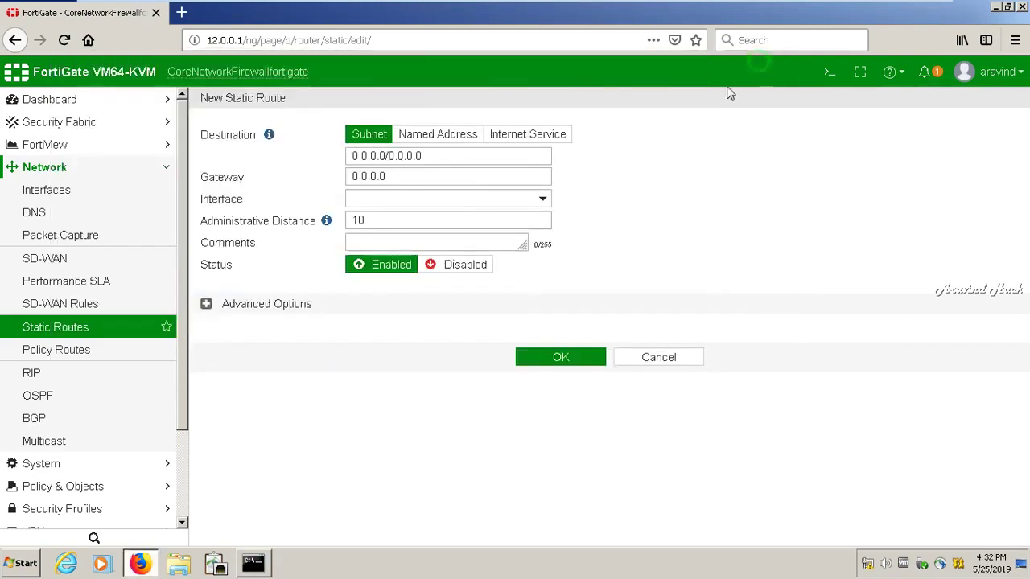
click(452, 206)
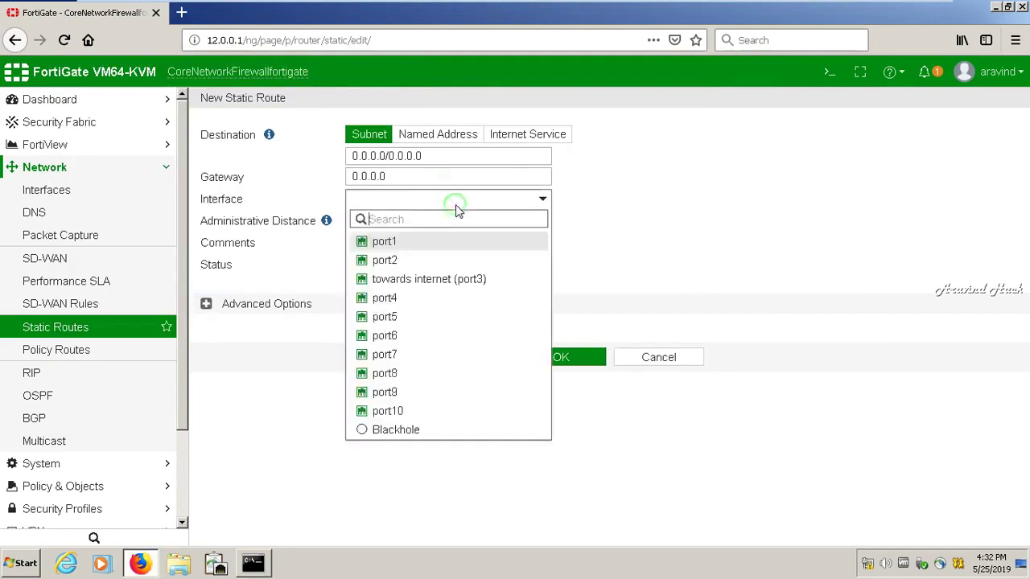
Set the route interface to towards internet (port3), distance 1, comment internettraffic
click(429, 280)
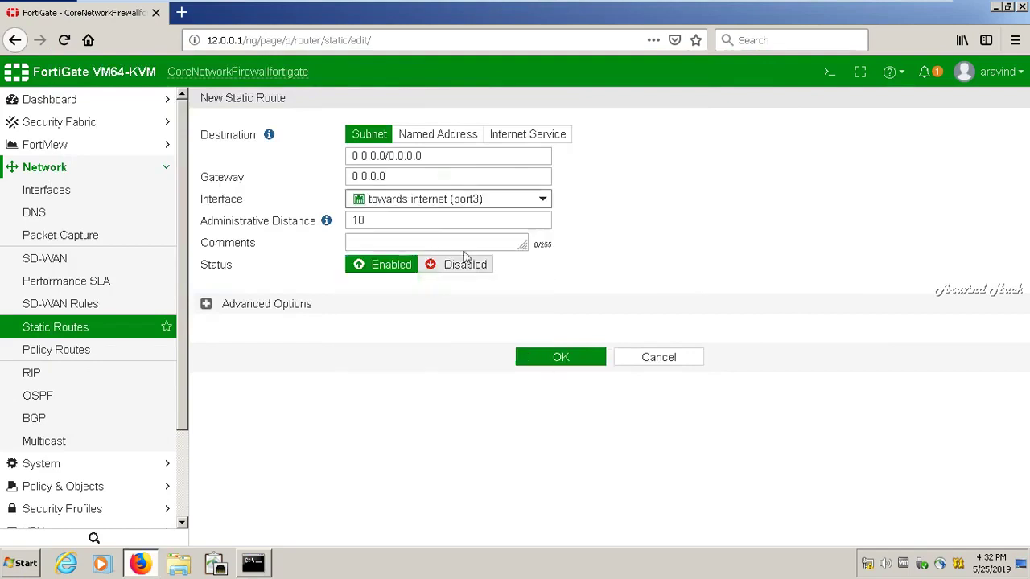
double_click(424, 225)
text(1)
click(411, 239)
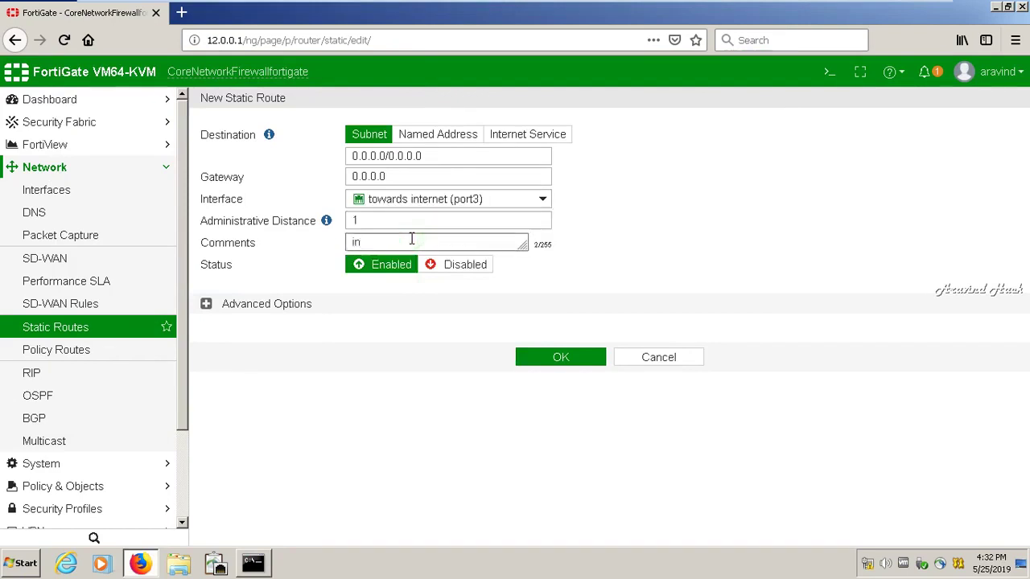
text(internettraffic)
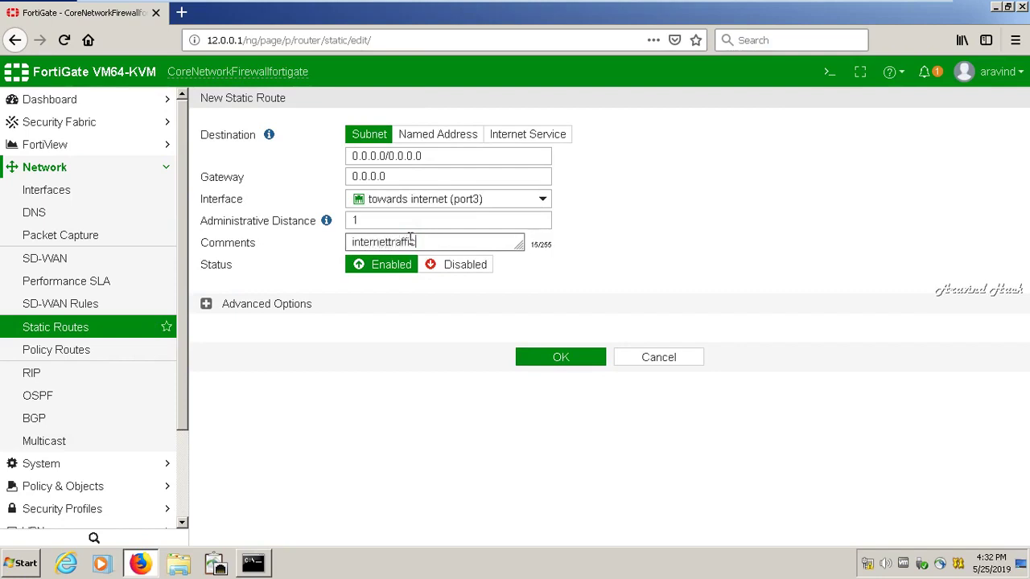
Try the Named Address and Internet Service destination types, then return to Subnet
click(411, 158)
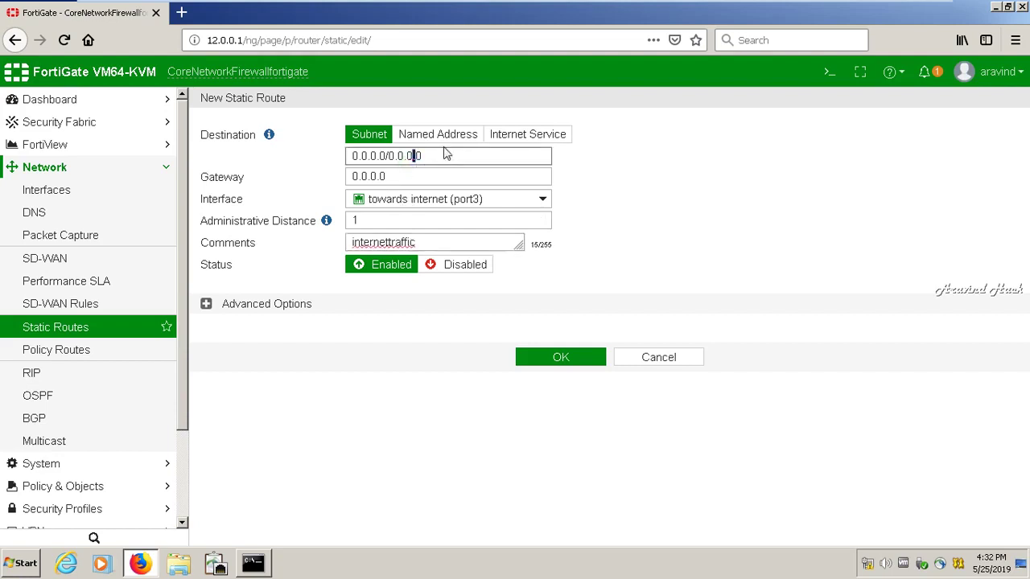
click(467, 133)
click(519, 136)
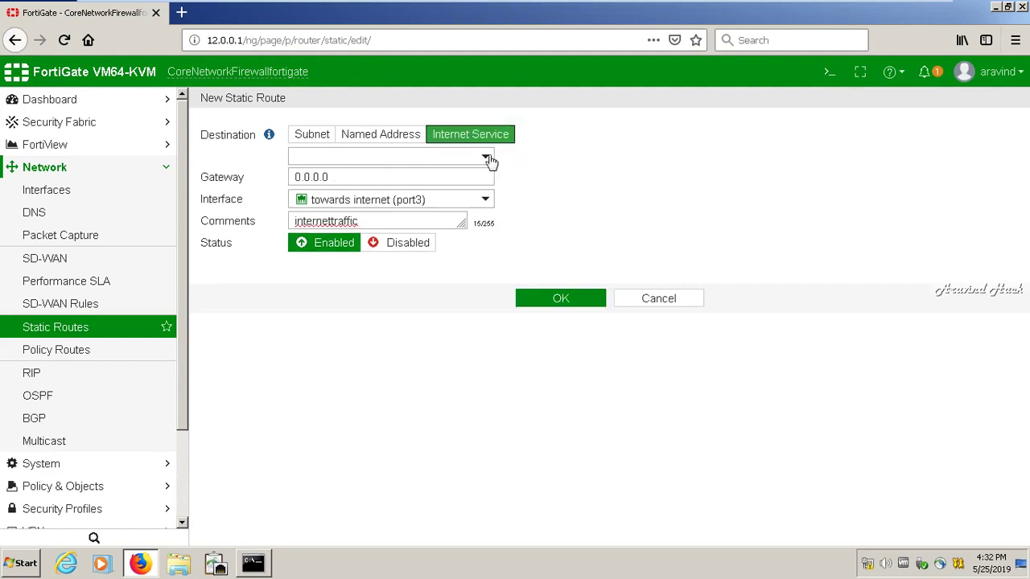
click(486, 157)
click(485, 156)
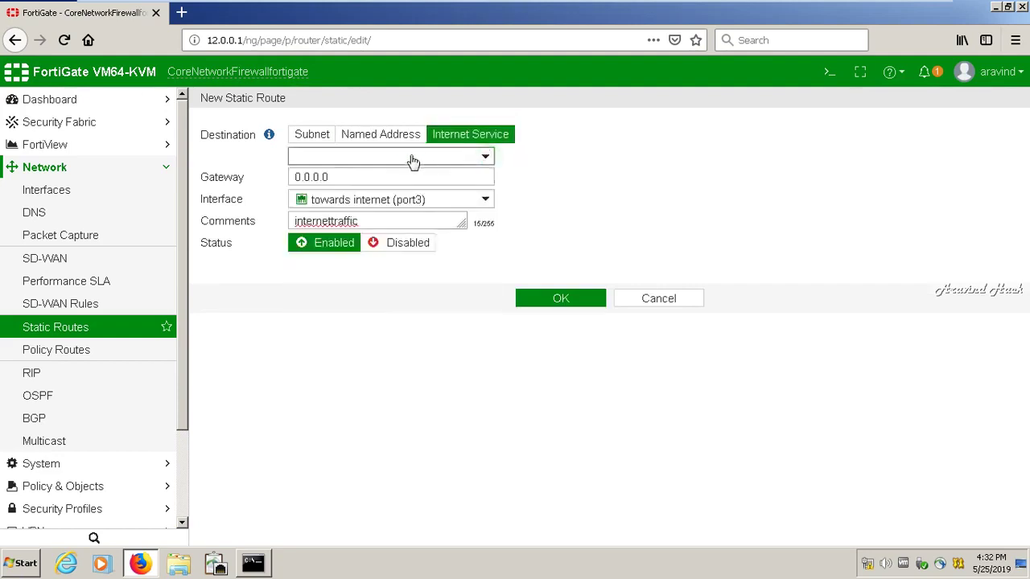
click(395, 145)
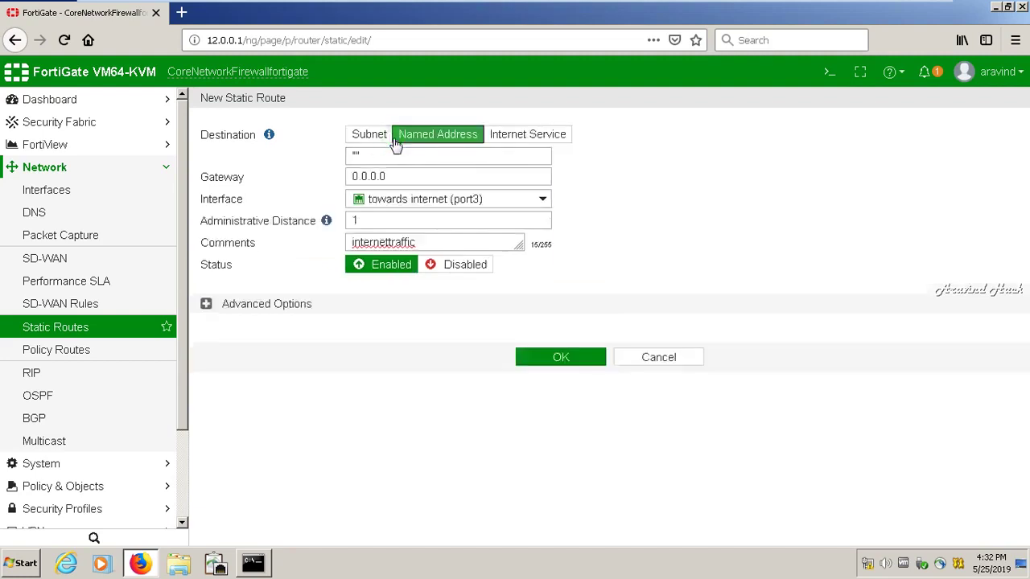
click(372, 140)
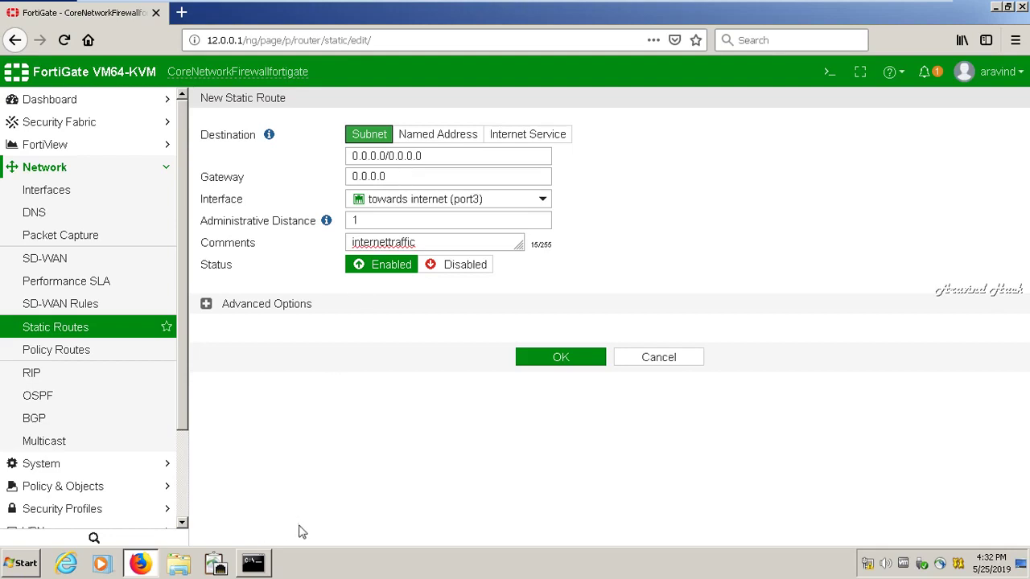
mouse_move(881, 7)
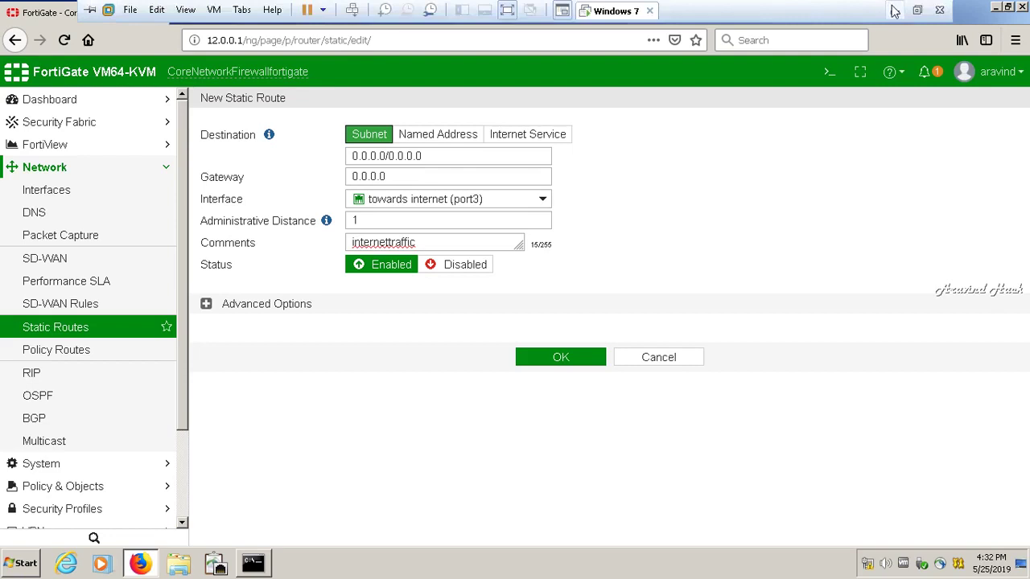
From the CLI console, ping 192.168.222.1 and 192.168.222.2, then close the console
click(833, 73)
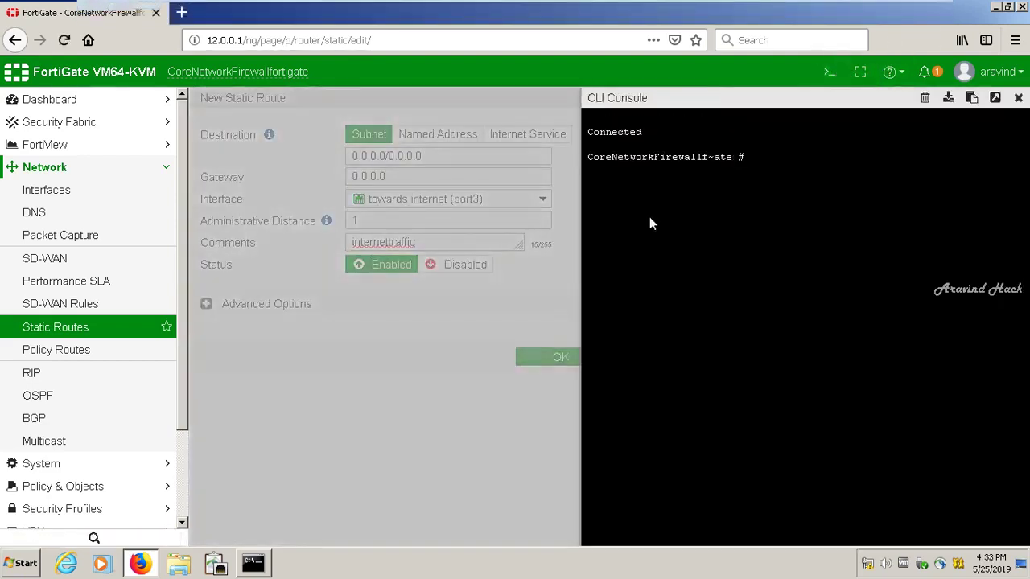
text(execute ping 192.168.222.)
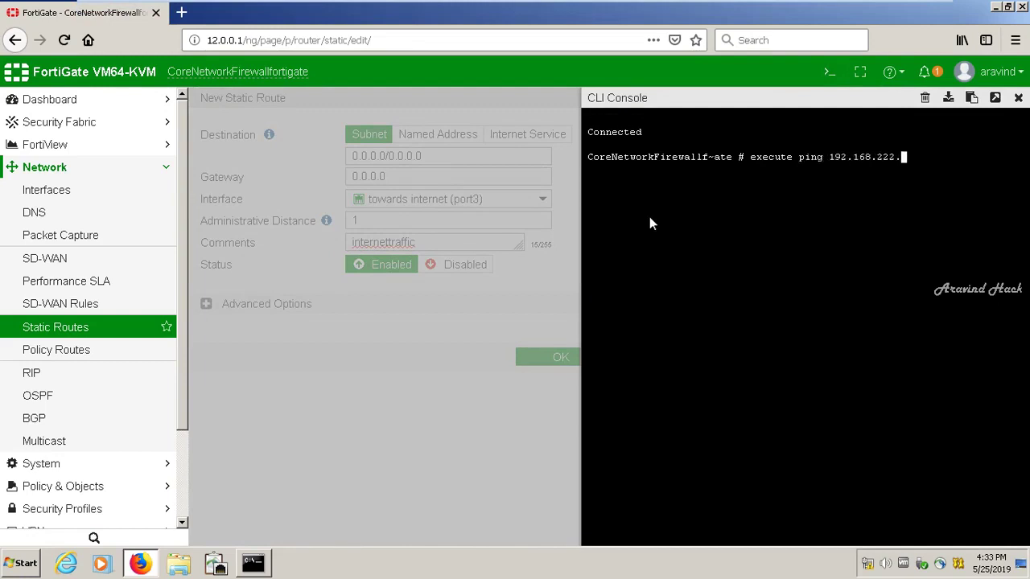
text(1)
key(Return)
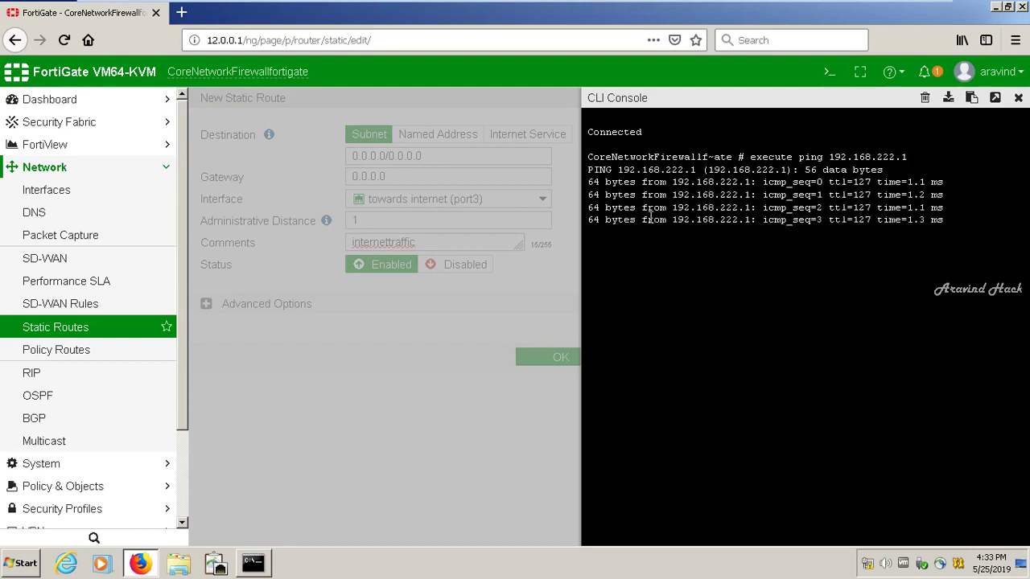
key(Up)
key(BackSpace)
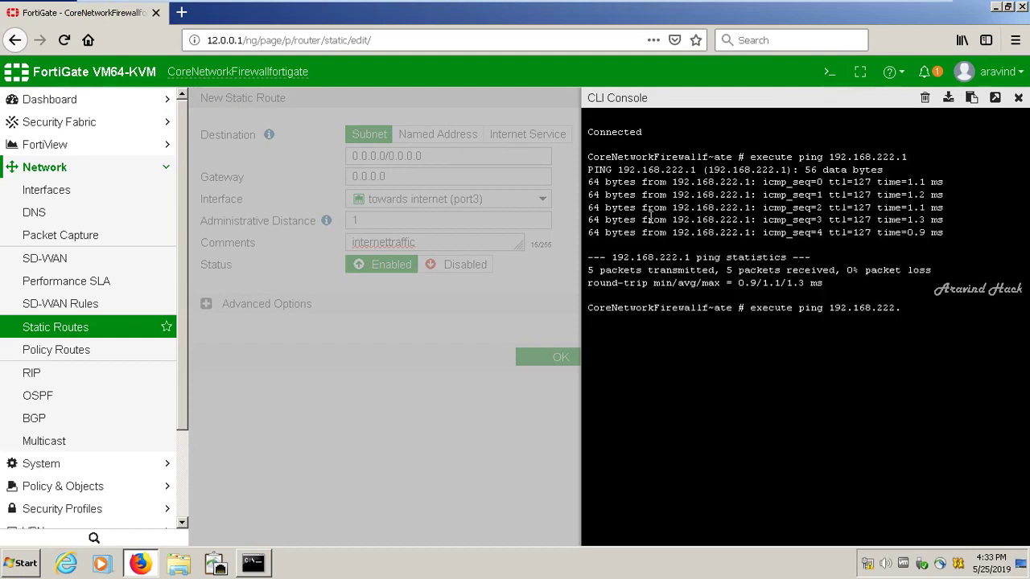
text(2)
key(Return)
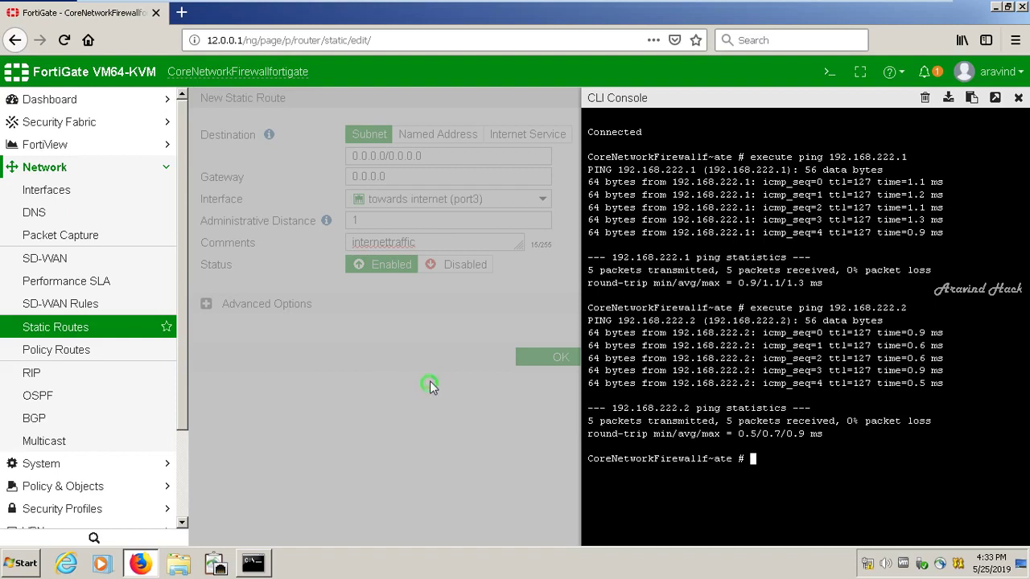
click(1020, 98)
Set the route gateway to 192.168.222.2 and save the static route
drag(391, 176, 373, 174)
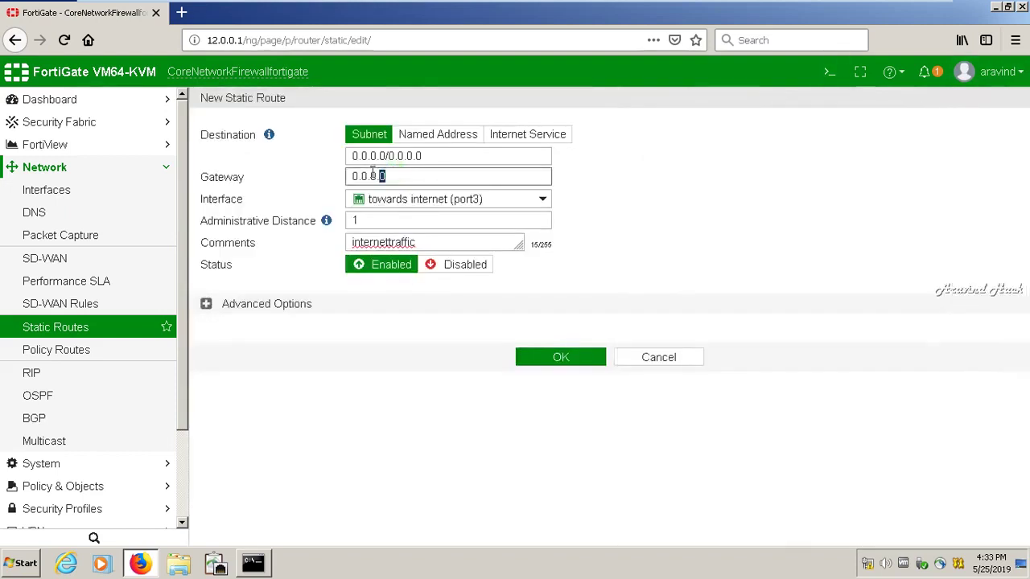
key(BackSpace)
key(BackSpace)
key(BackSpace)
key(BackSpace)
key(BackSpace)
key(BackSpace)
key(BackSpace)
text(192.168.222)
click(561, 360)
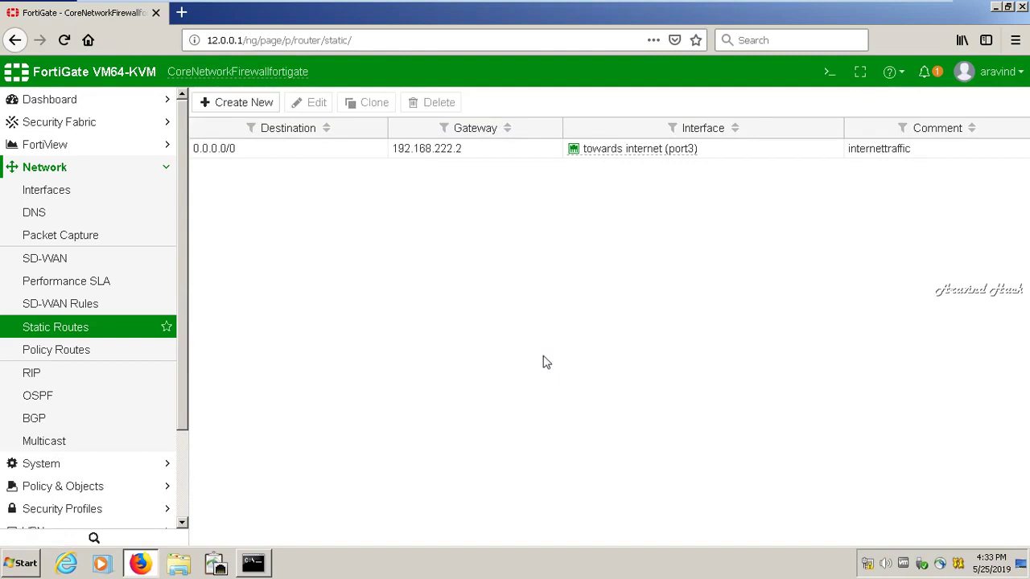
Check the running ping to 8.8.8.8 in Command Prompt, then hide it
click(253, 563)
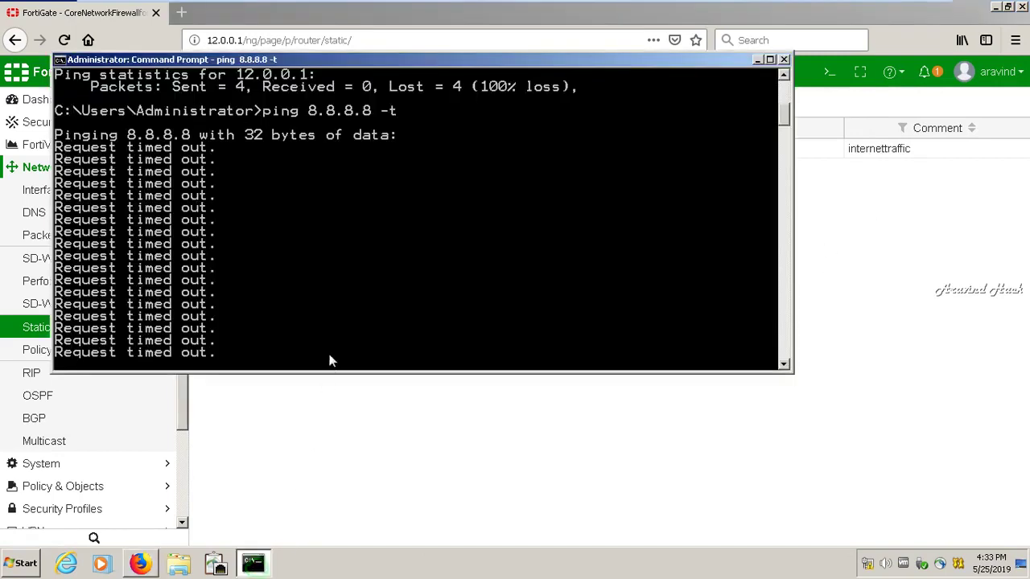
click(756, 61)
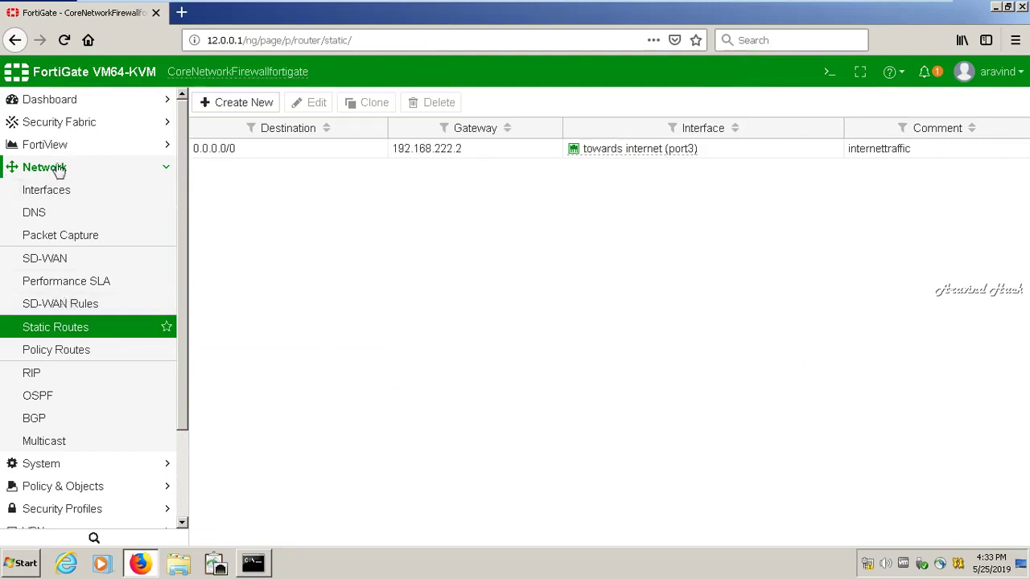
click(157, 172)
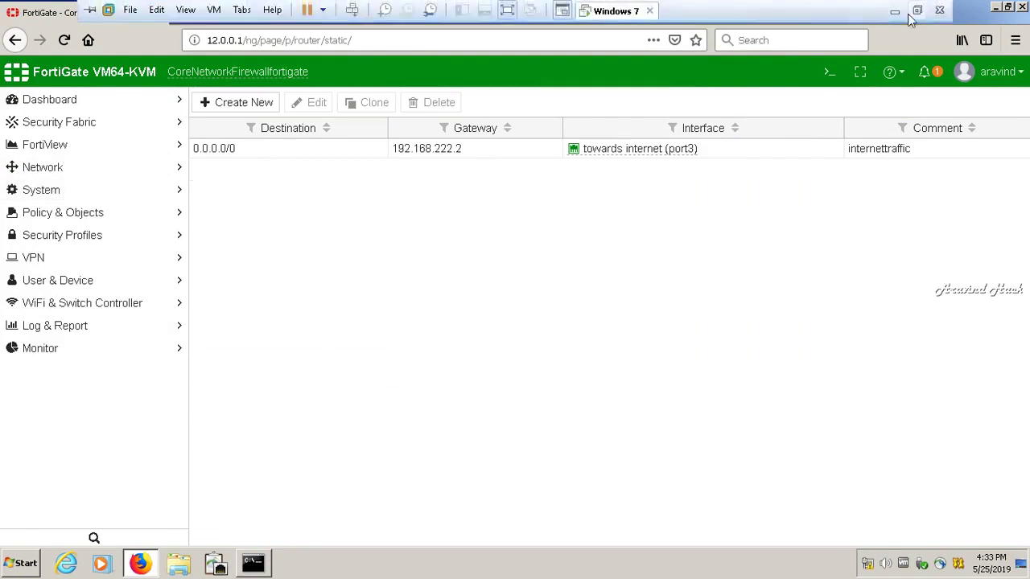
Log back in to the FortiGate SecureCRT console as admin with the account password
click(899, 10)
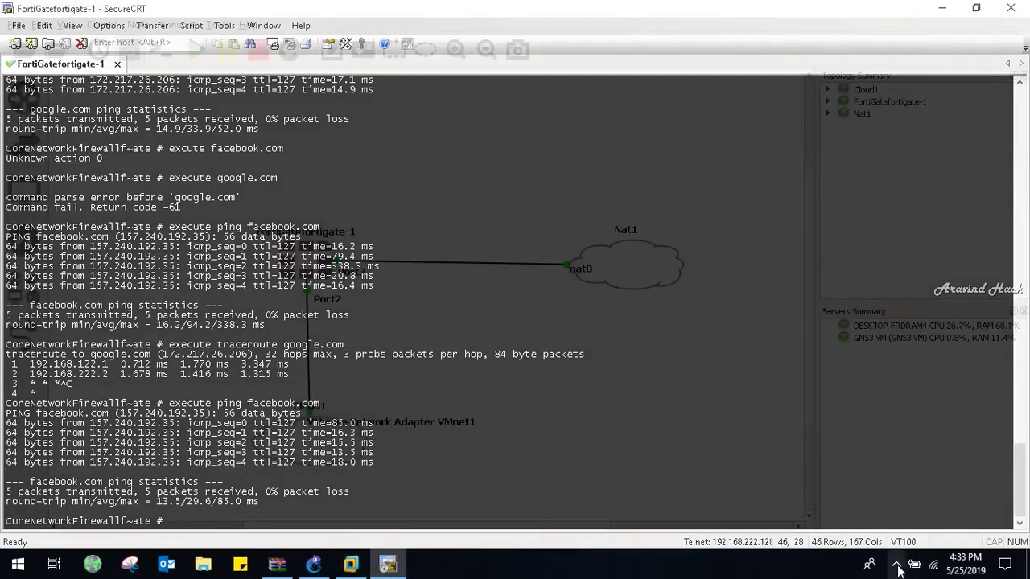
click(895, 565)
click(910, 503)
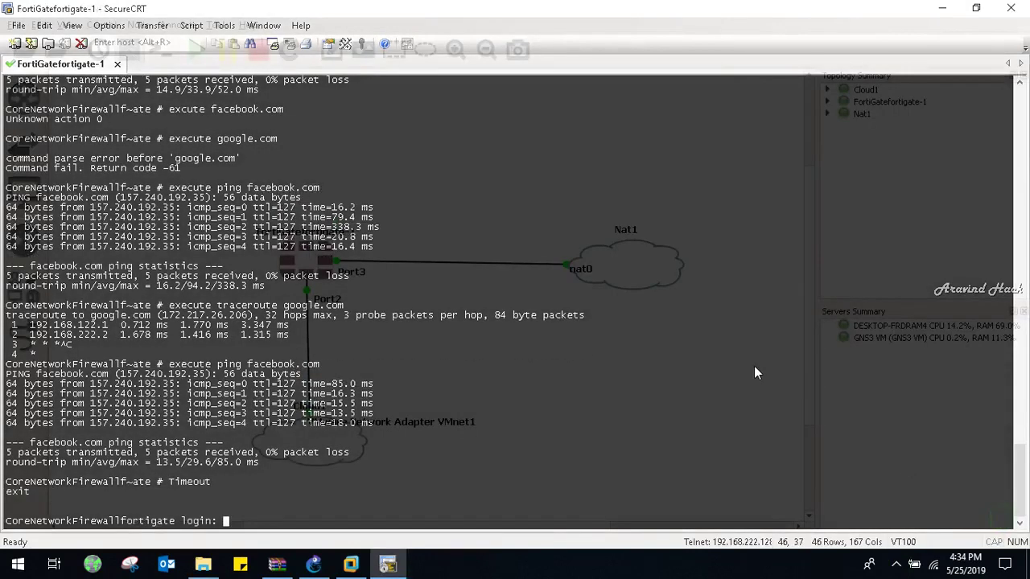
text(admin)
key(Return)
text(*****)
key(Return)
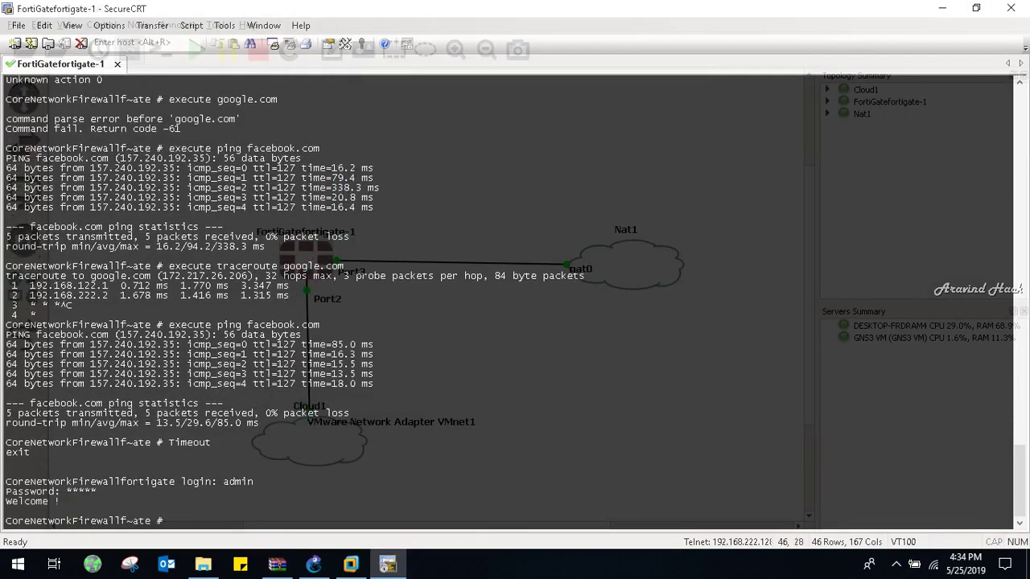
Run execute ping google.com from the console, then return to the FortiGate web GUI
key(Return)
key(Return)
key(Return)
key(Return)
text(ec)
text(ecute)
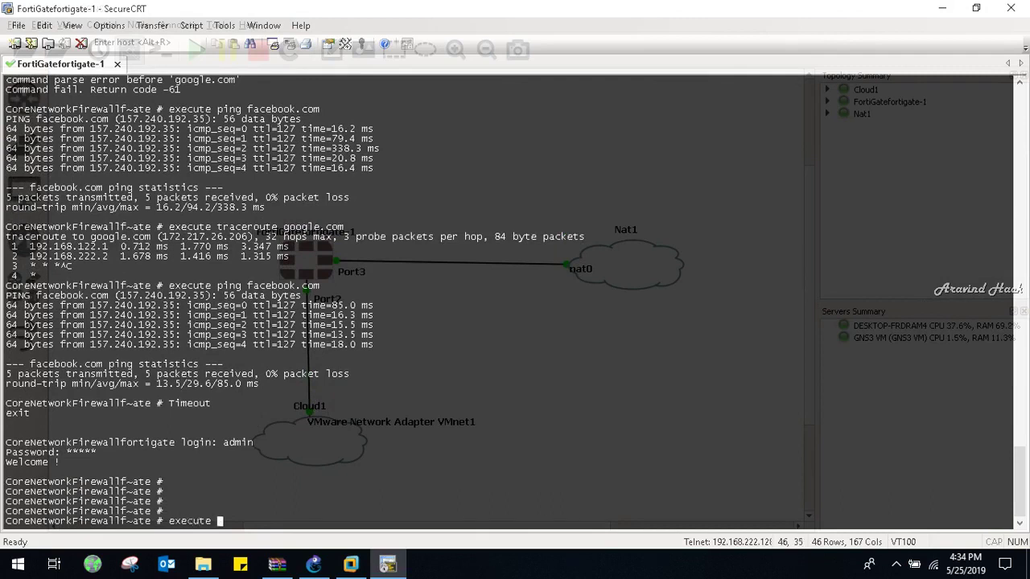
text( ping google.com)
key(Return)
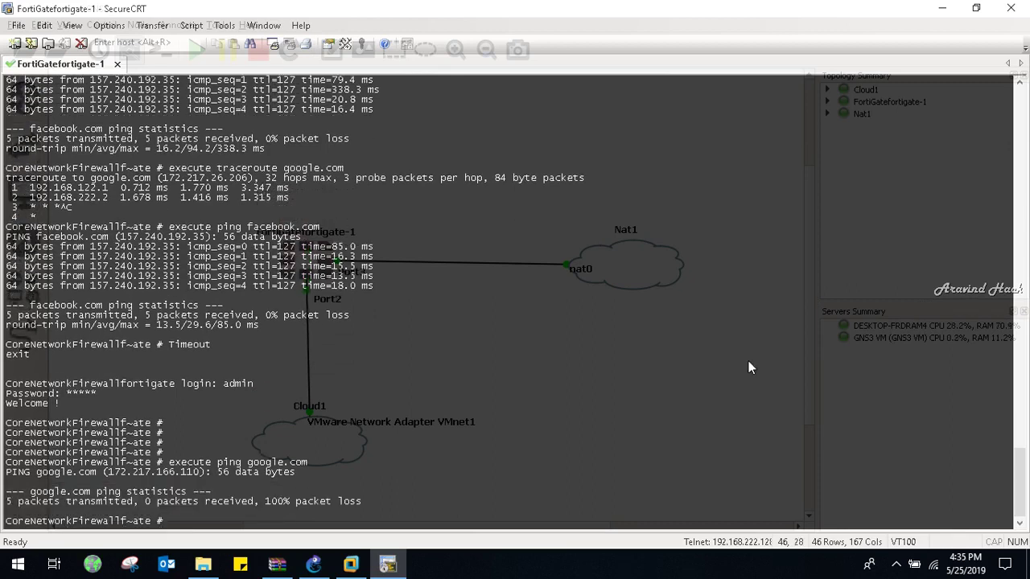
click(351, 563)
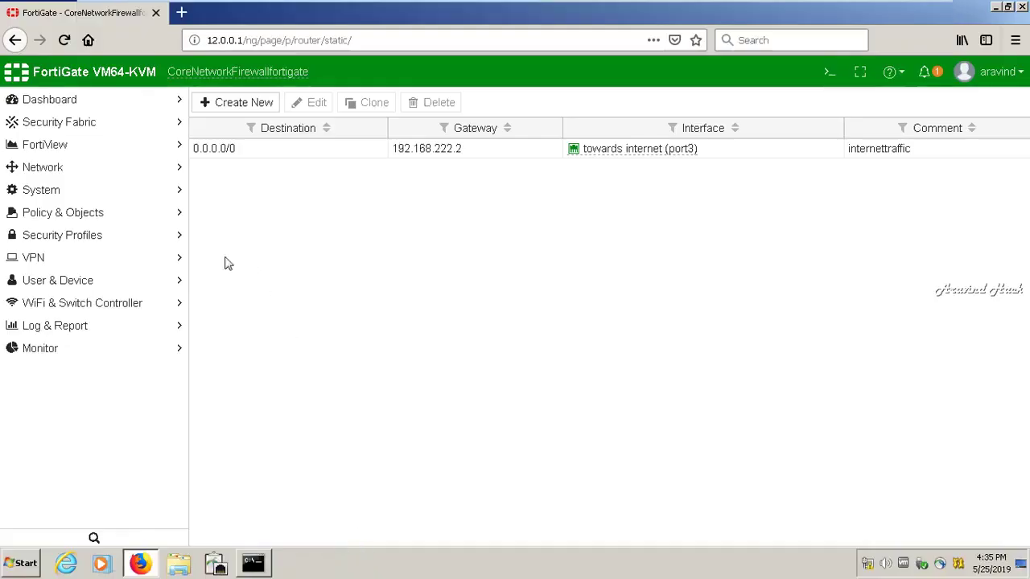
Re-apply the DNS settings in Specify mode with servers 208.91.112.53/52, then view the interface list
click(153, 169)
click(34, 212)
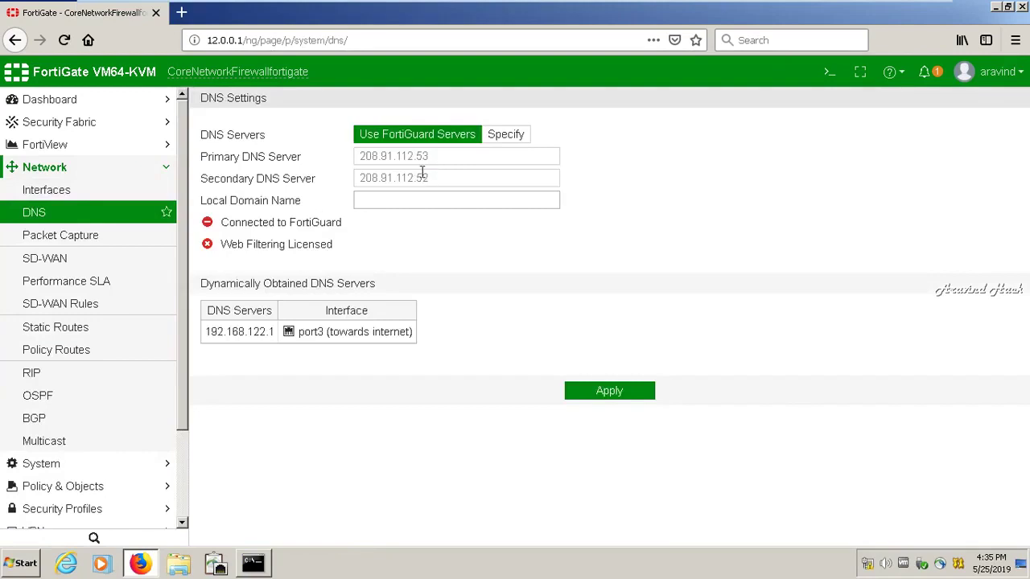
click(366, 179)
click(504, 140)
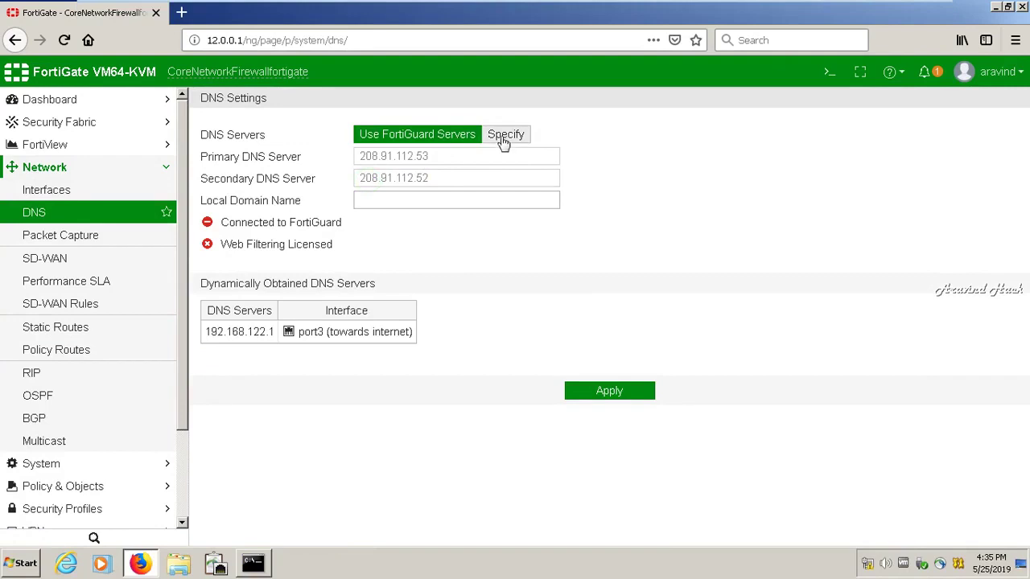
click(505, 138)
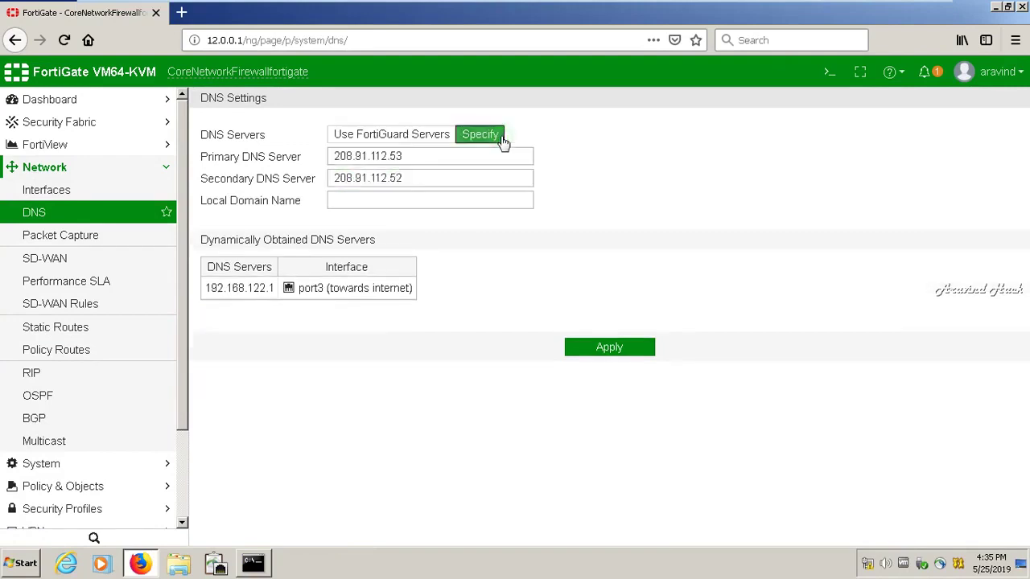
click(609, 347)
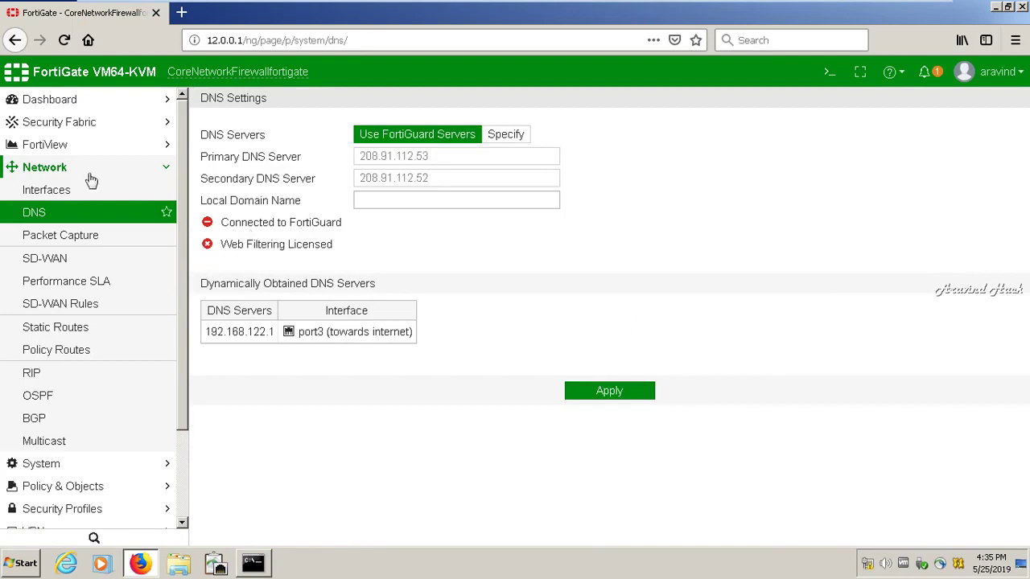
click(71, 191)
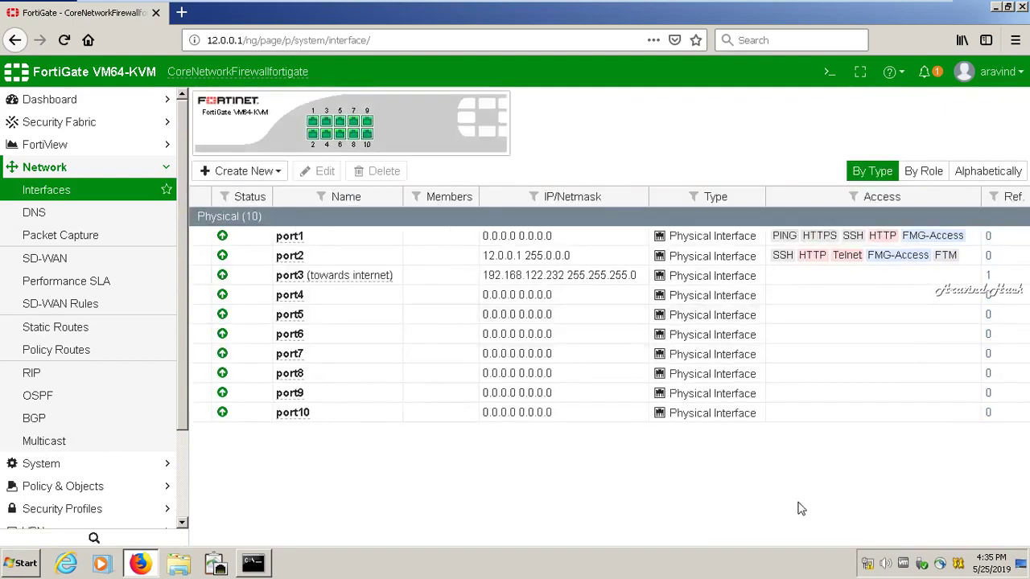
Enable PING, FMG-Access and FTM administrative access on port3 and save the interface
click(732, 275)
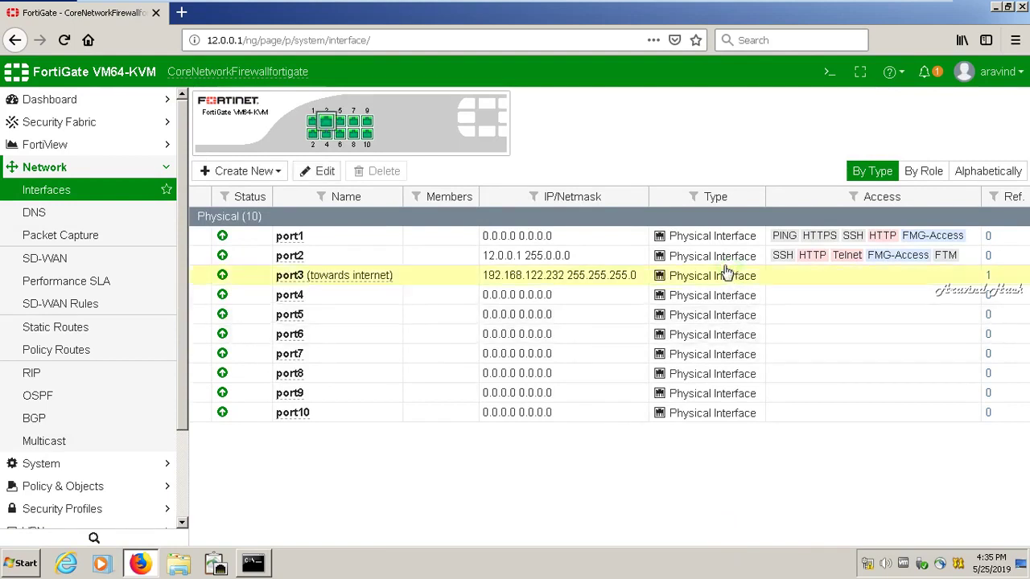
click(318, 172)
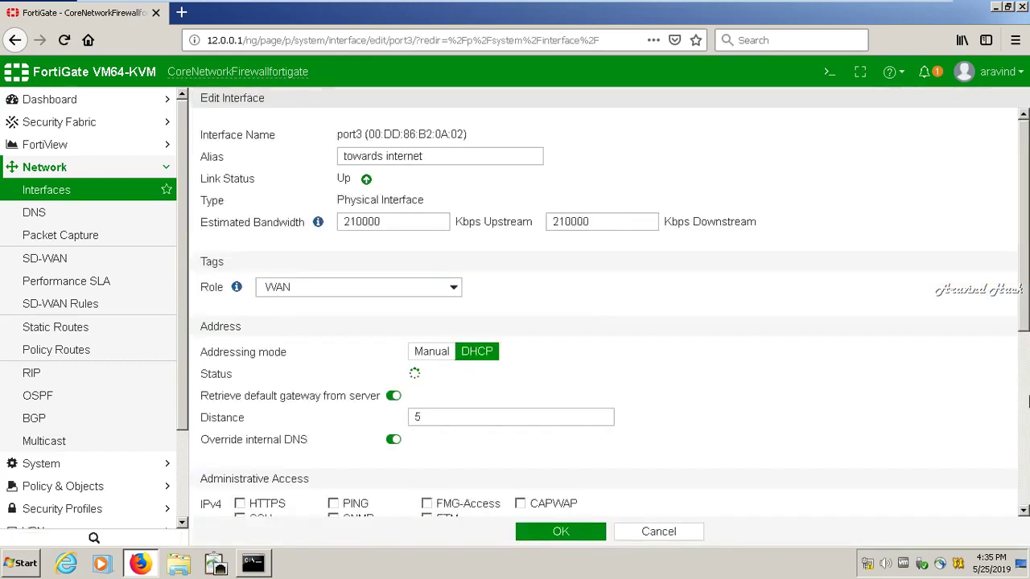
scroll(1024, 286, down, 1)
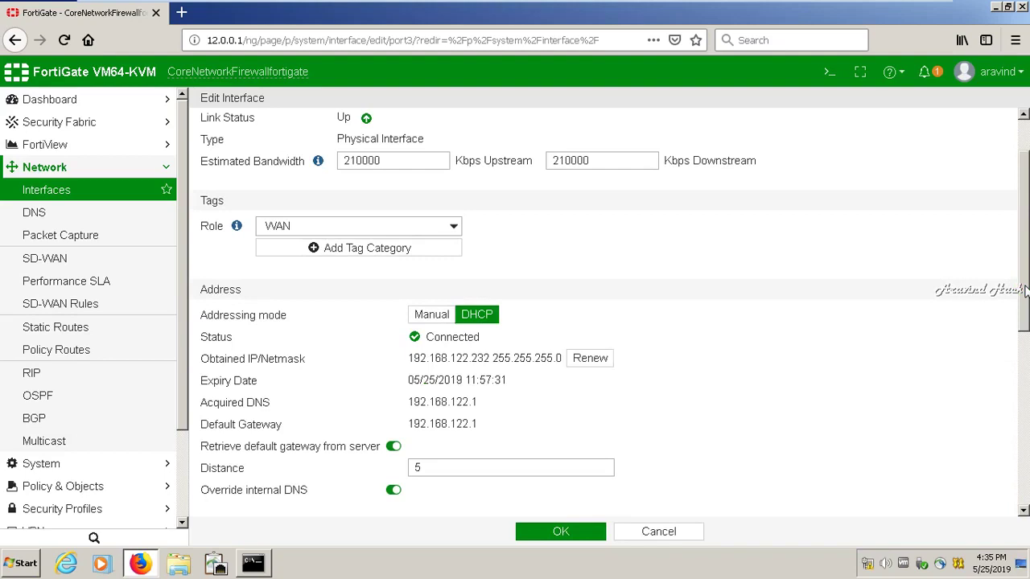
drag(1024, 285, 1014, 398)
click(333, 328)
click(427, 328)
click(426, 343)
scroll(991, 364, down, 3)
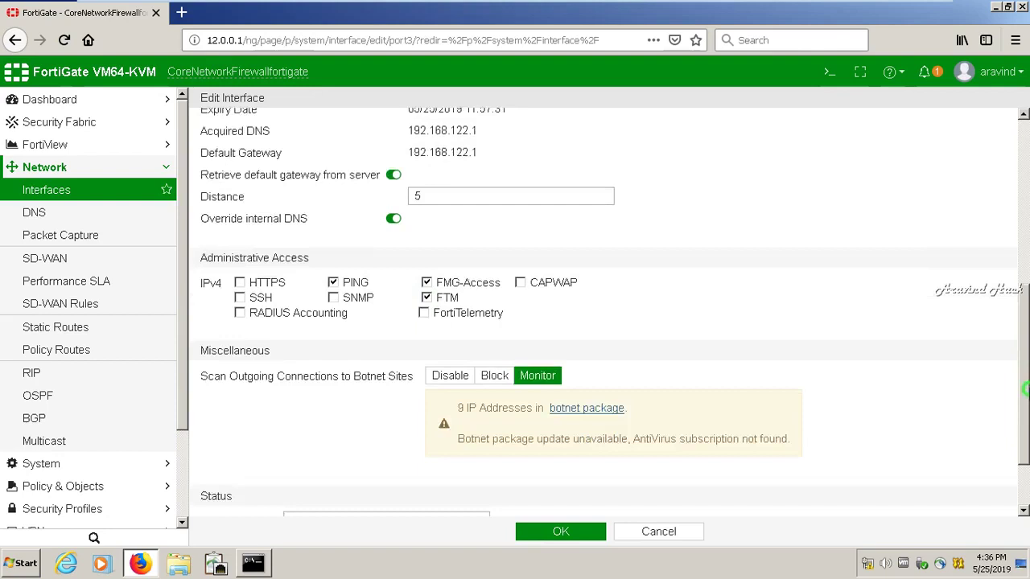
click(562, 531)
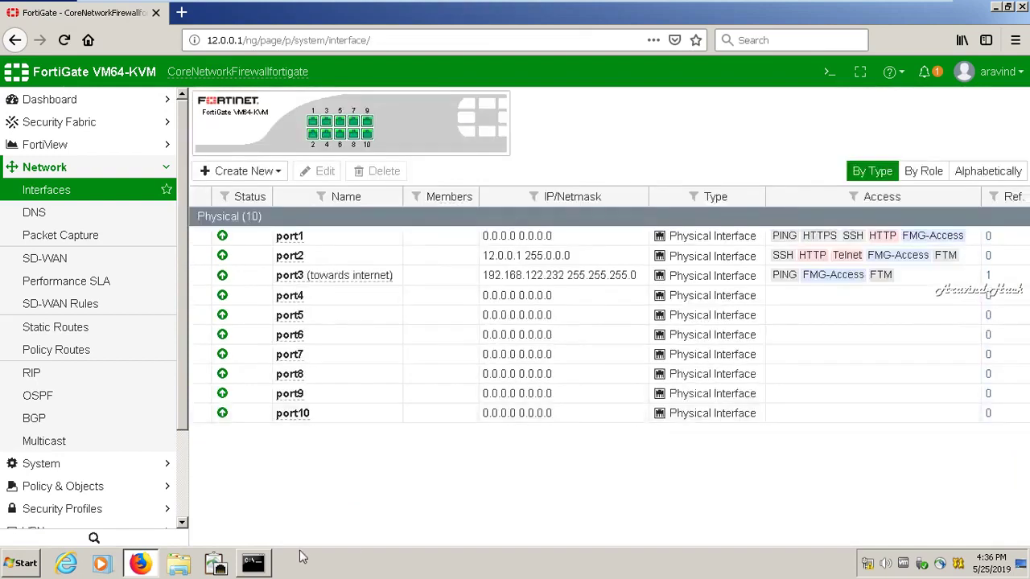
click(254, 563)
click(255, 563)
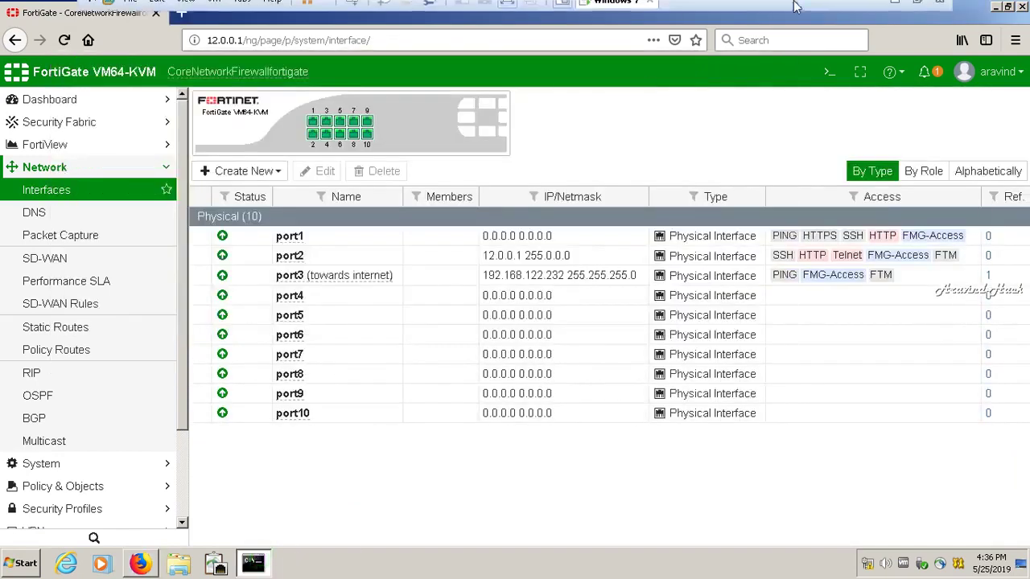
Minimize the VM and rerun the ping to google.com in the SecureCRT console
click(912, 8)
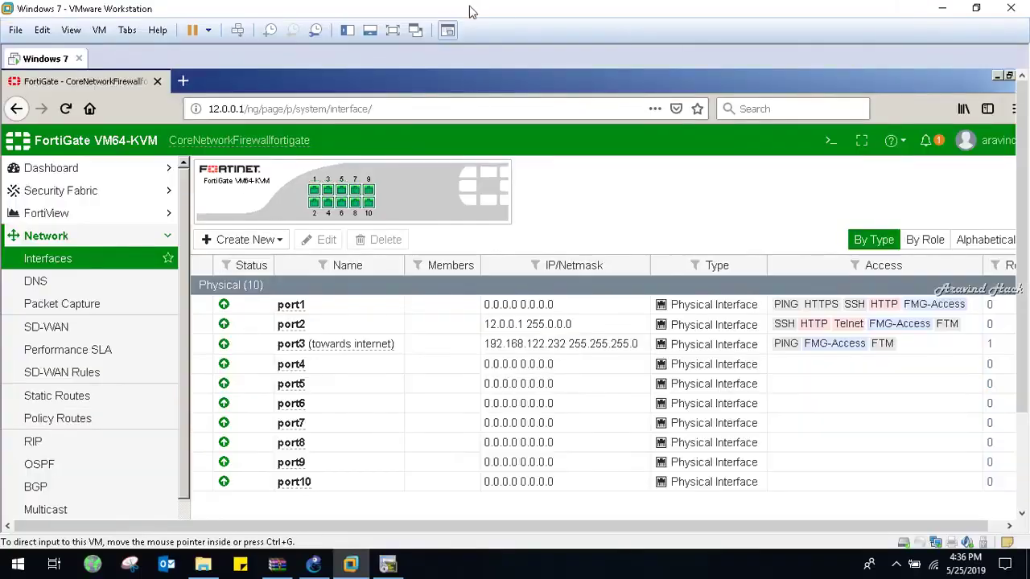
click(392, 30)
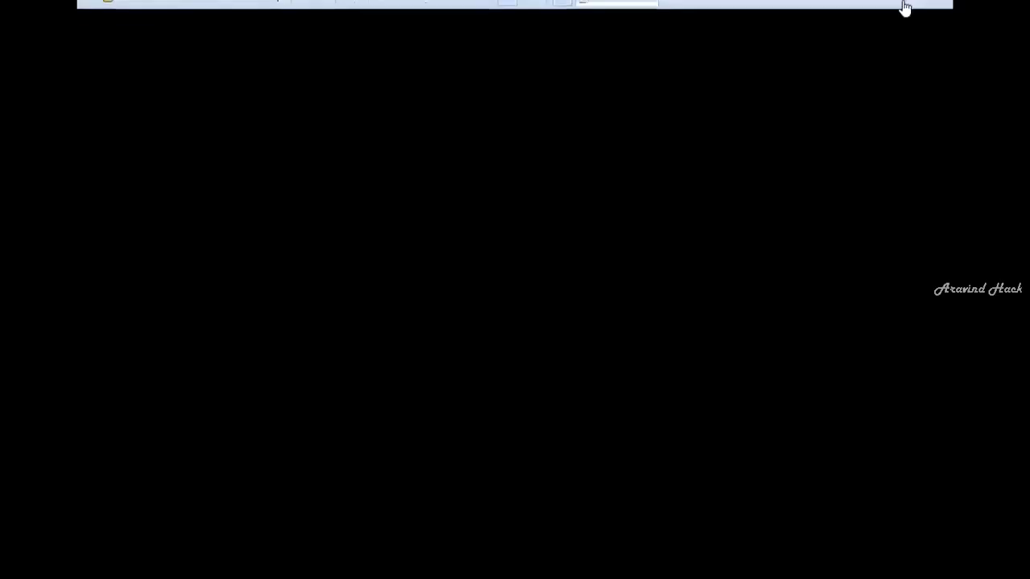
click(892, 9)
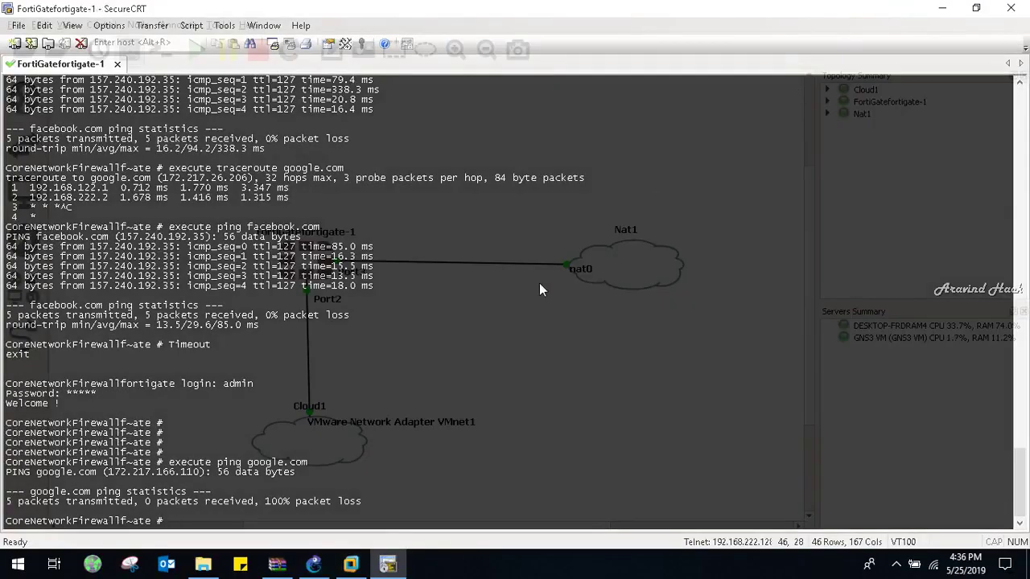
key(Up)
key(Return)
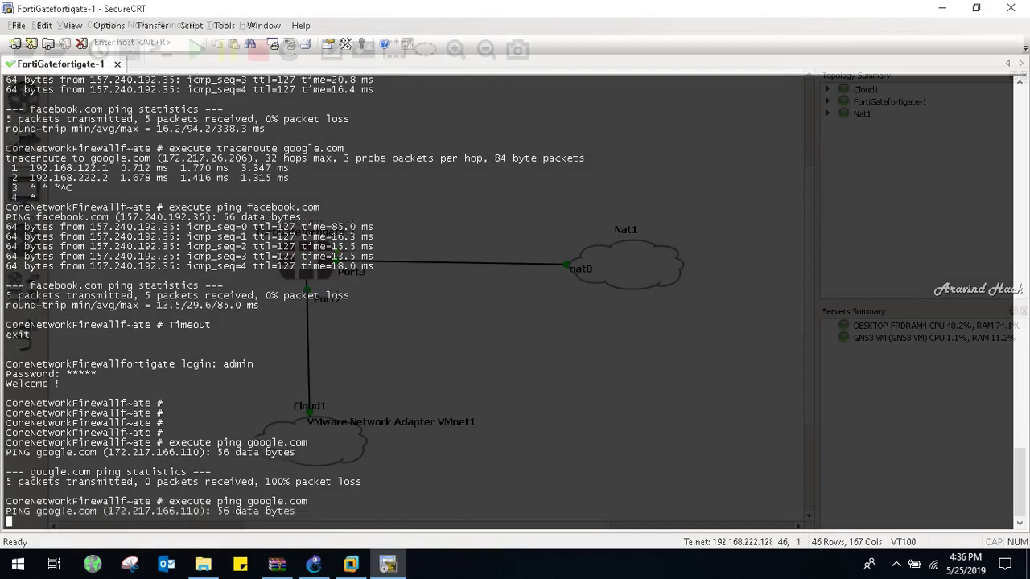
Stop the ping, then delete the 0.0.0.0/0 static route via 192.168.222.2
key(ctrl+c)
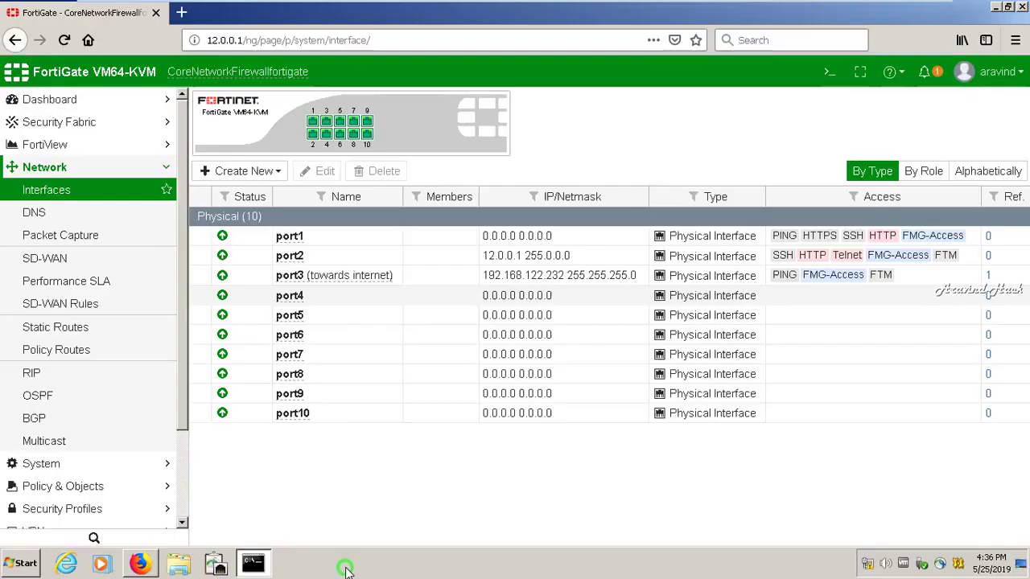
click(351, 564)
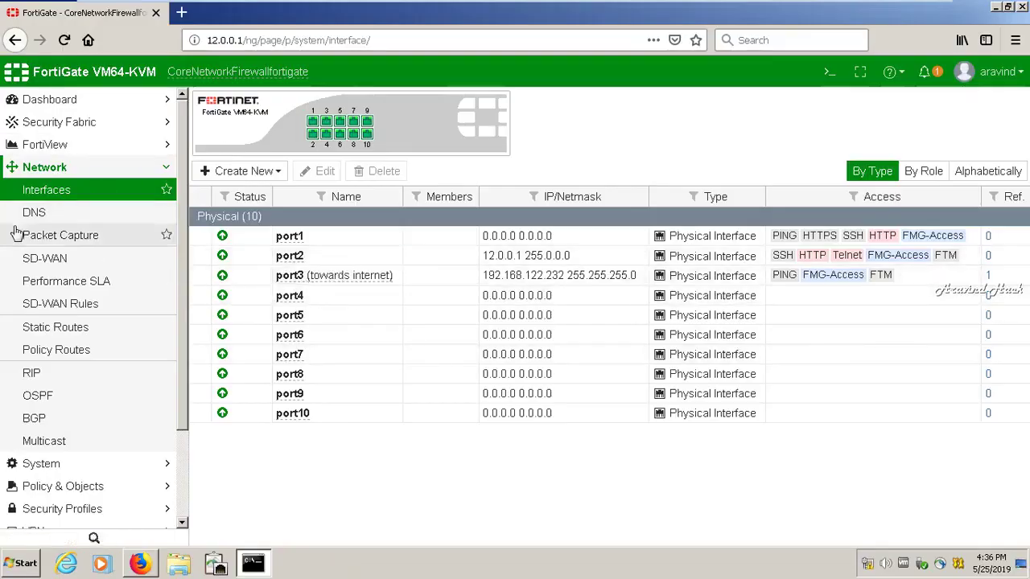
click(65, 329)
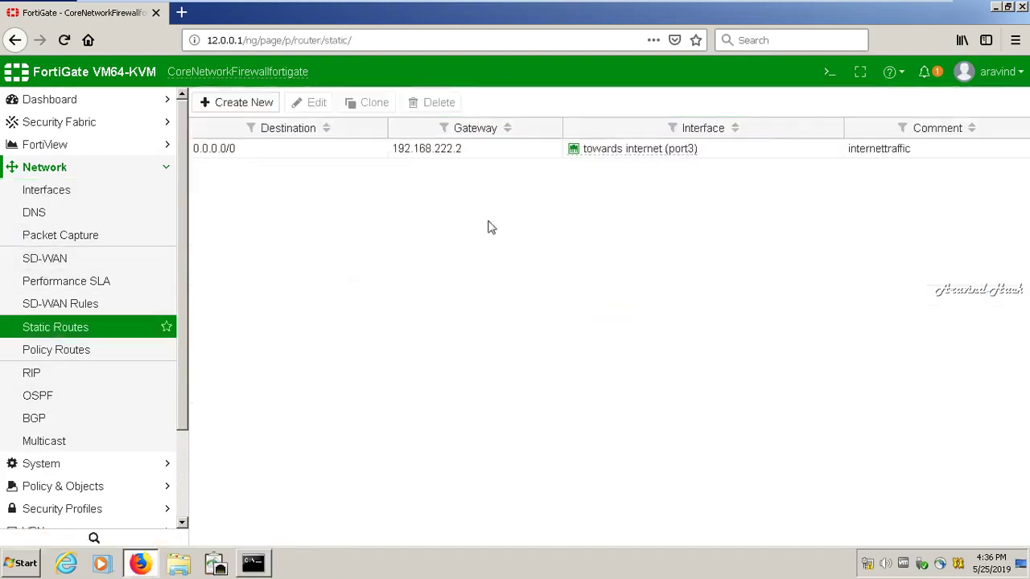
click(875, 147)
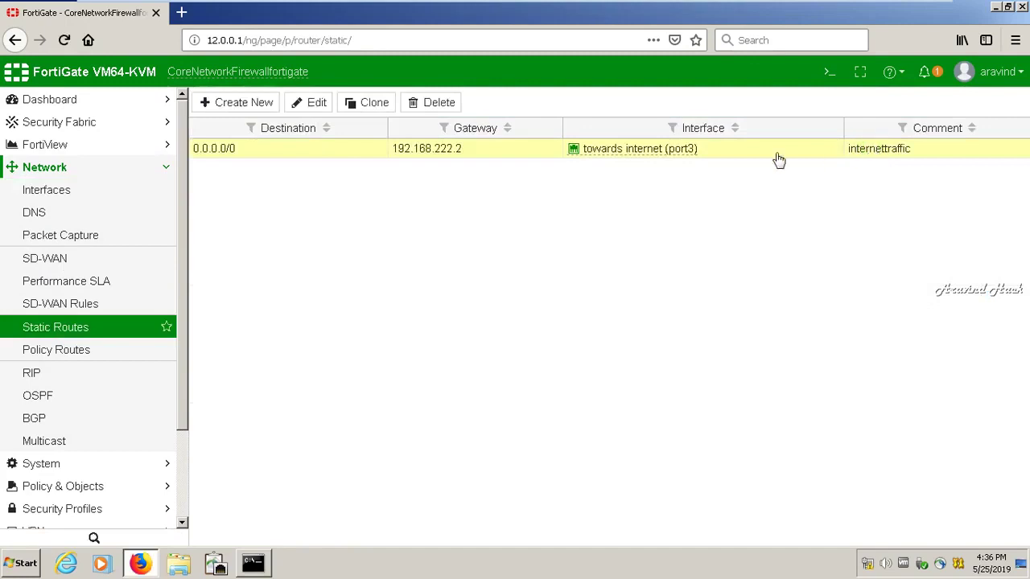
click(451, 103)
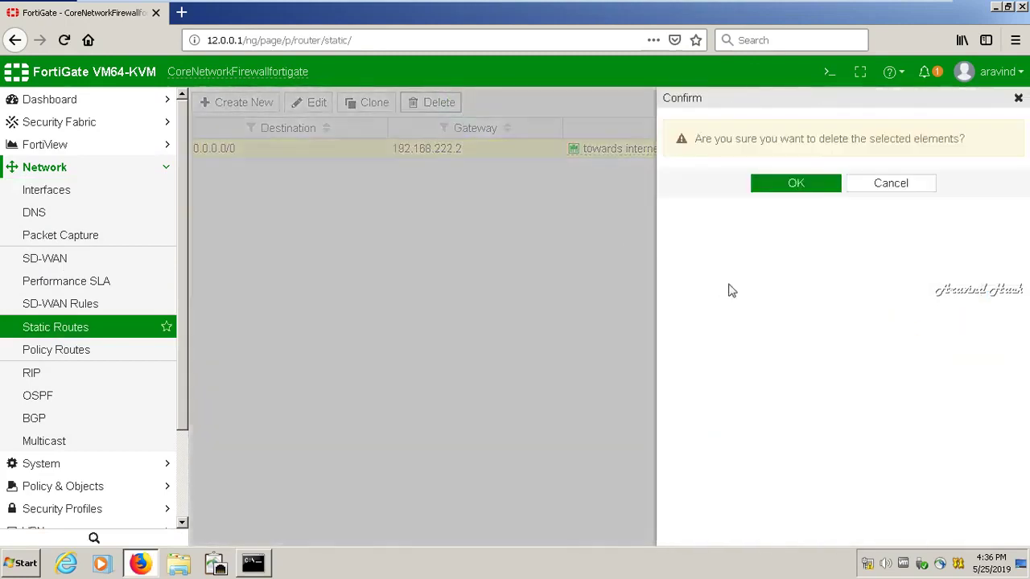
click(785, 185)
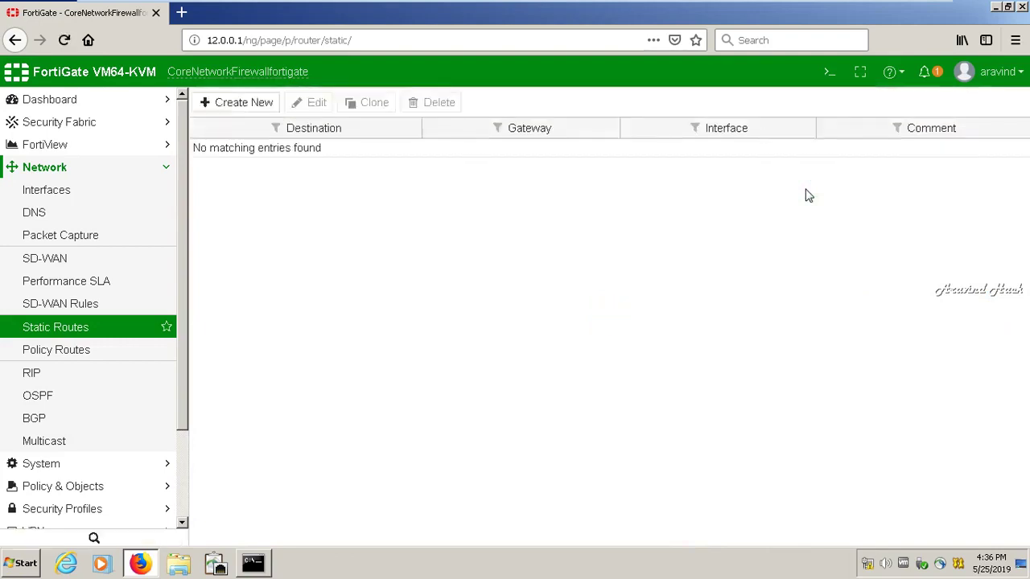
Edit port3 and switch its addressing mode to Manual at 192.168.122.232/255.255.255.0
click(50, 193)
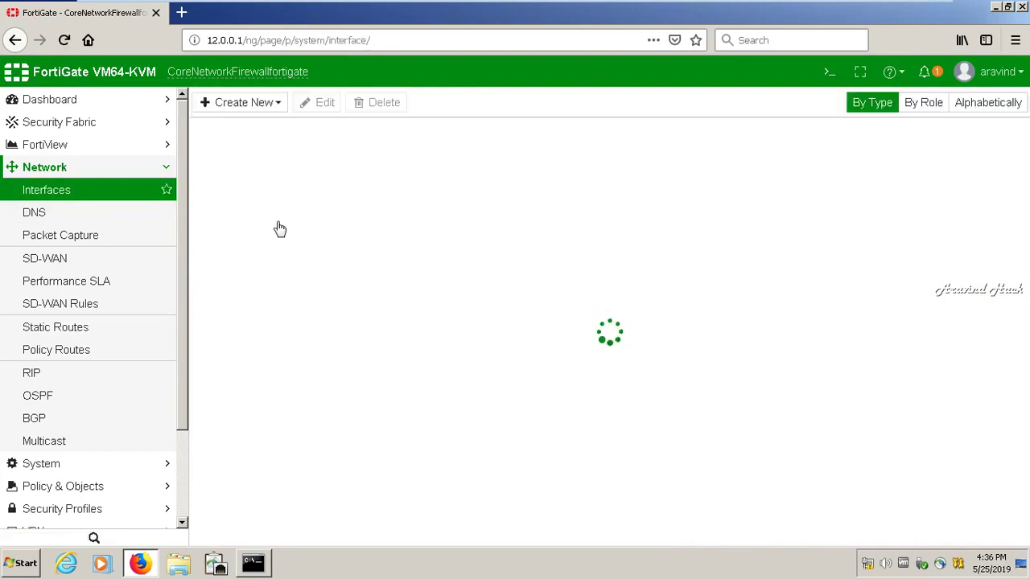
click(482, 284)
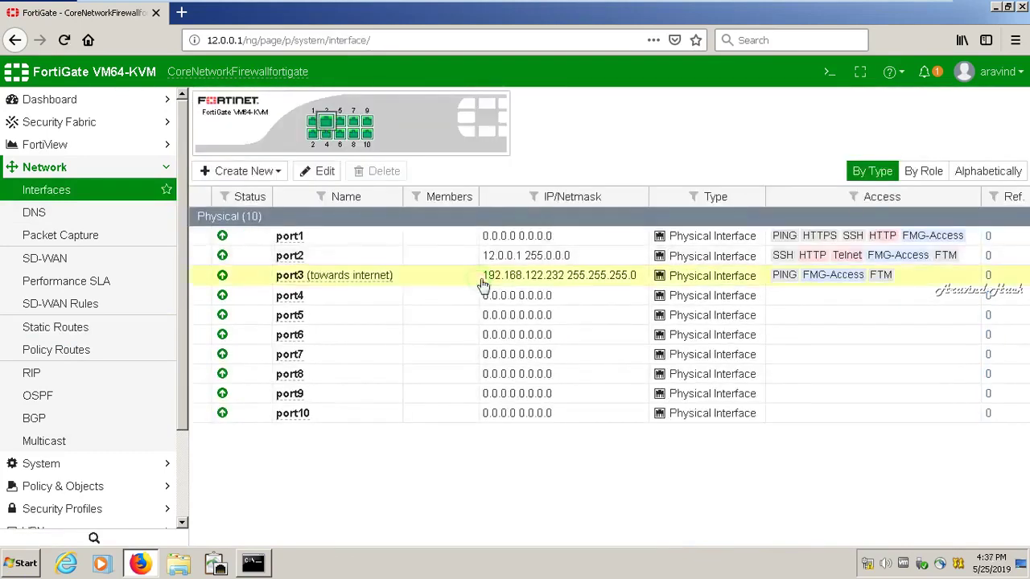
click(316, 171)
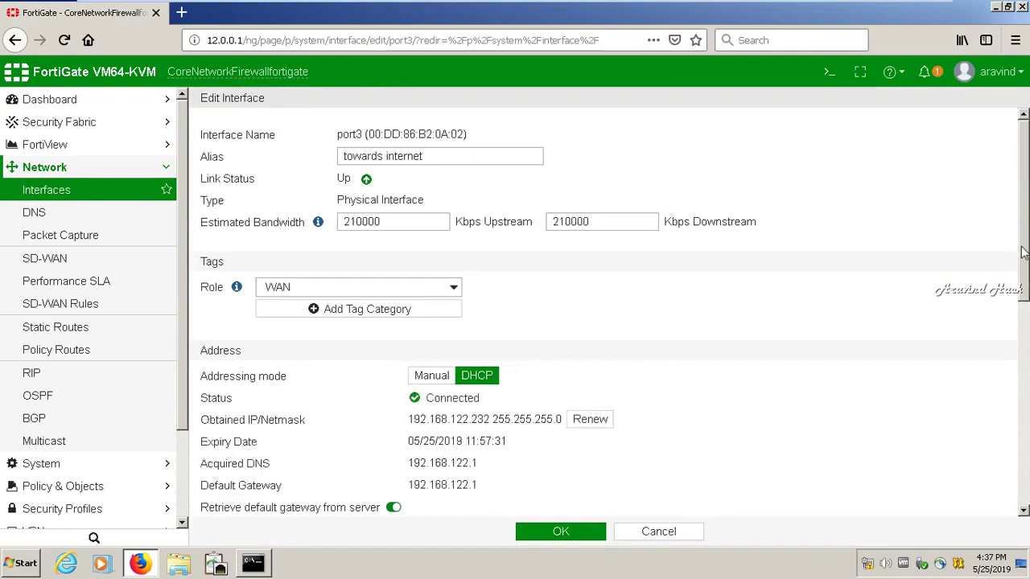
drag(1026, 252, 1022, 310)
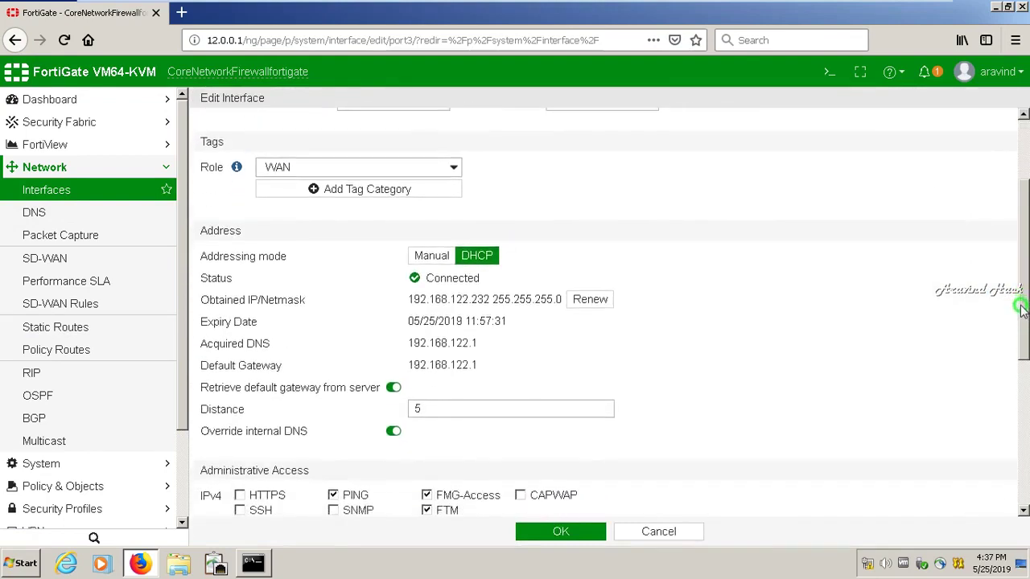
click(431, 257)
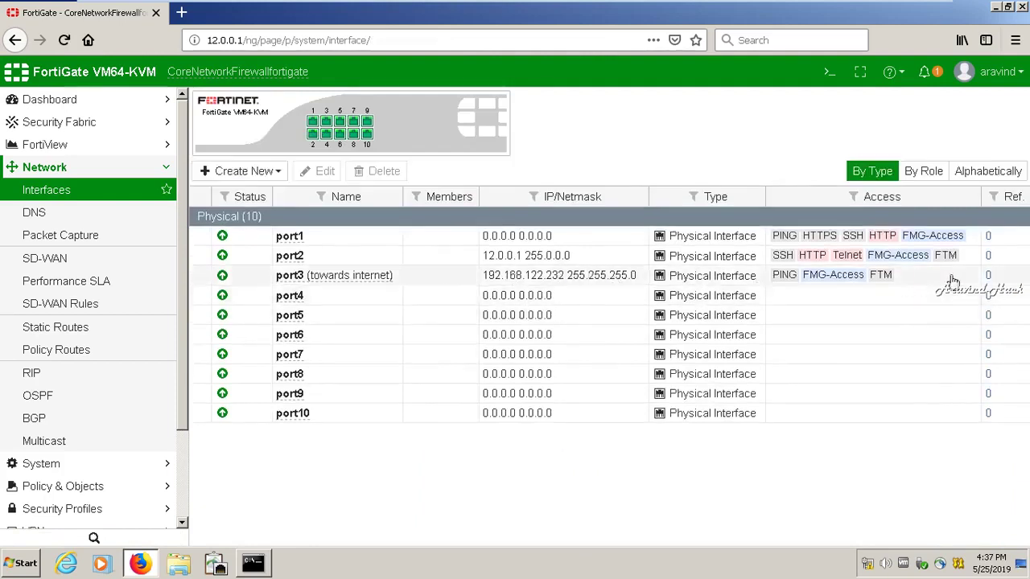
Close Command Prompt and rerun 'execute ping 192.168.222.2' in the CLI console, stopping it after 100% loss
click(253, 564)
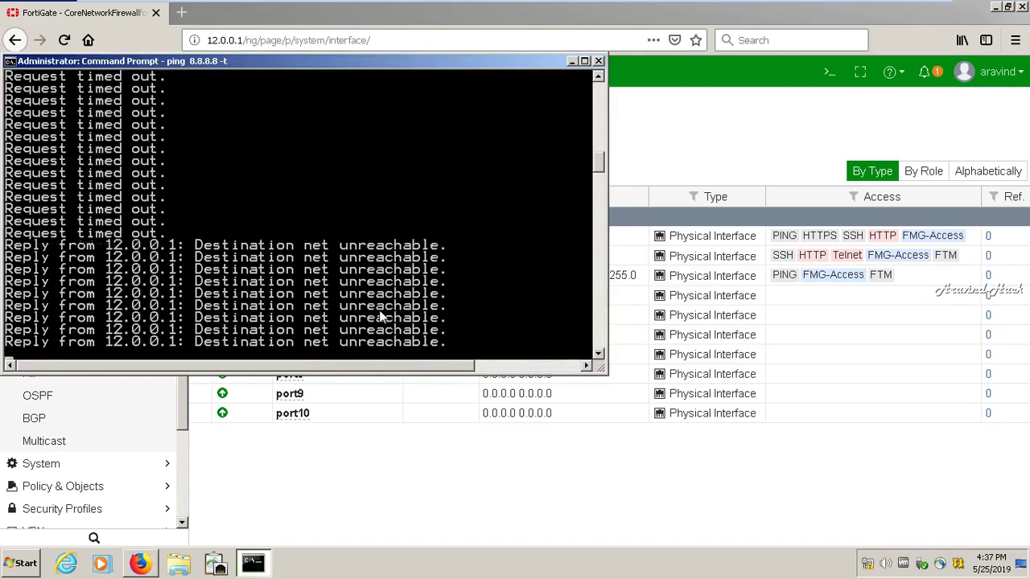
click(598, 62)
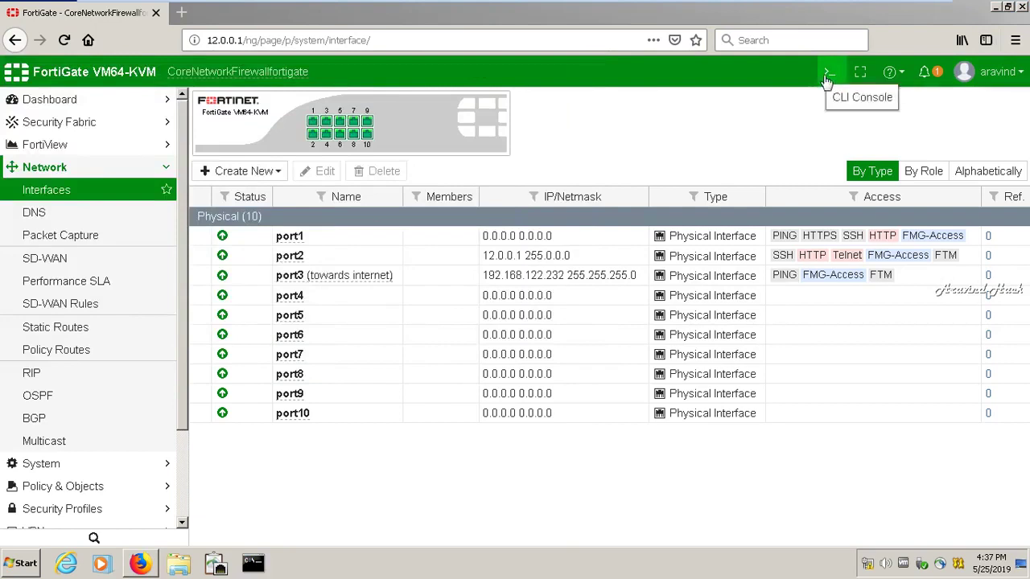
click(826, 79)
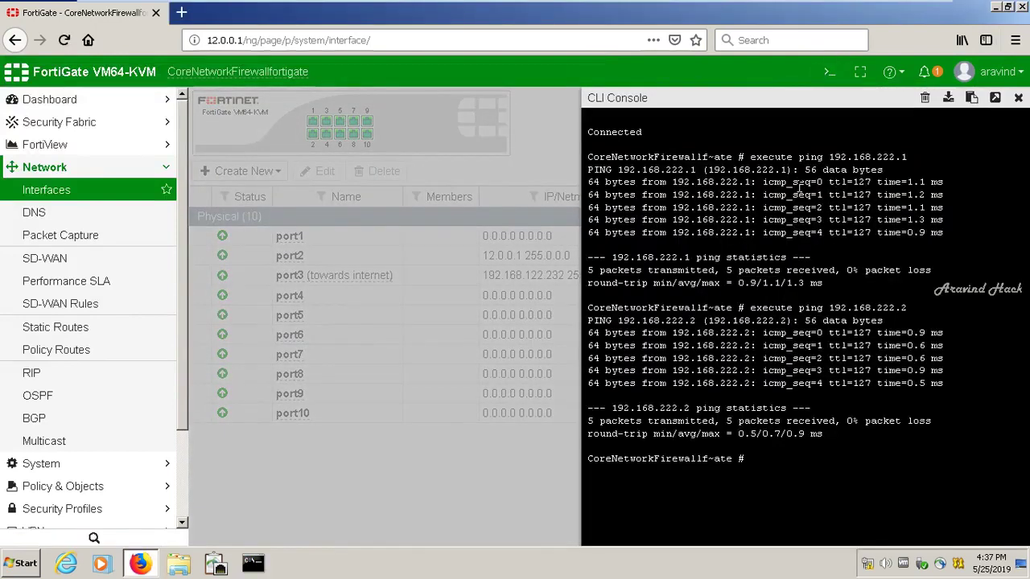
key(Up)
drag(718, 425, 722, 424)
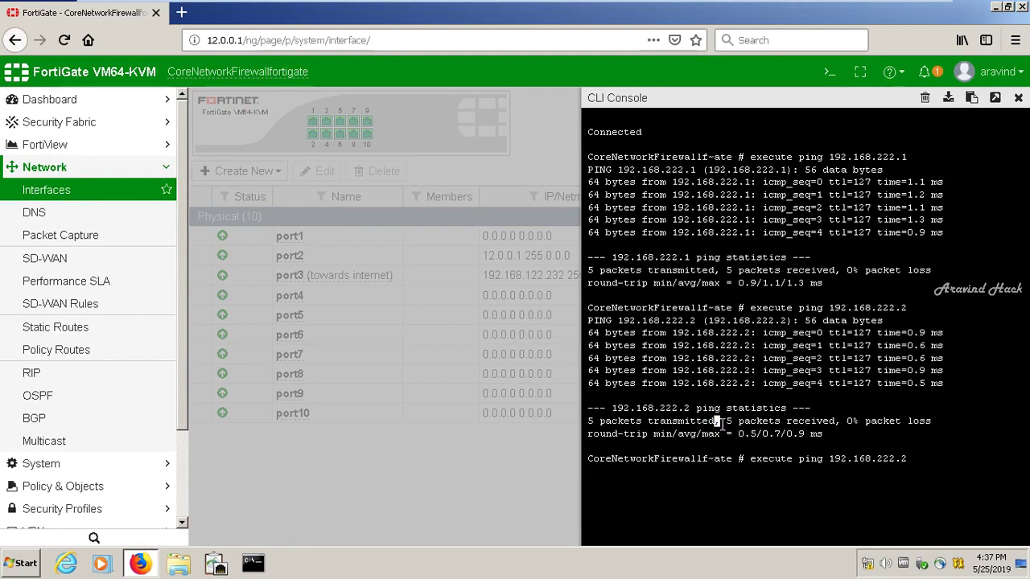
key(Return)
click(844, 389)
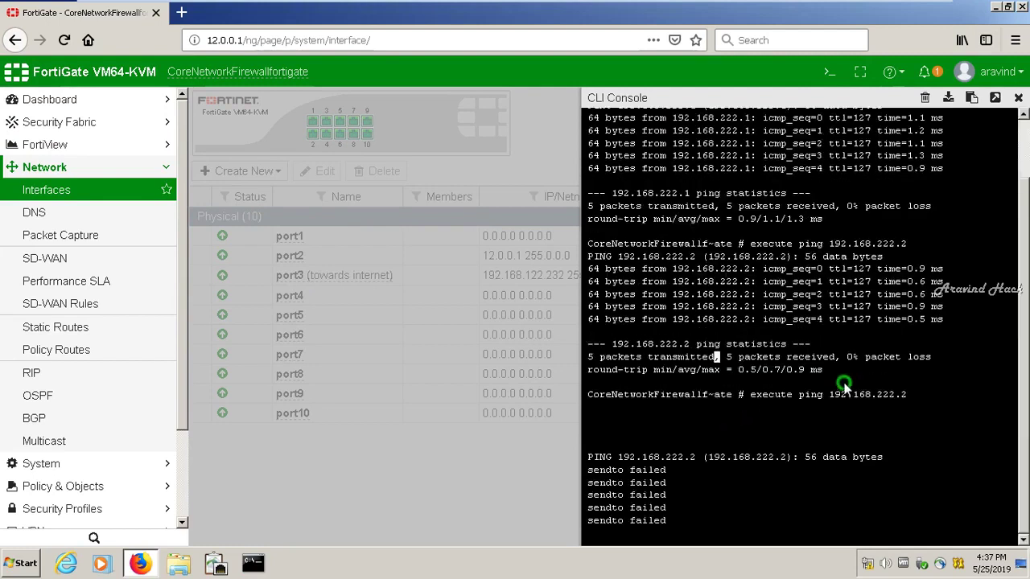
scroll(844, 389, down, 3)
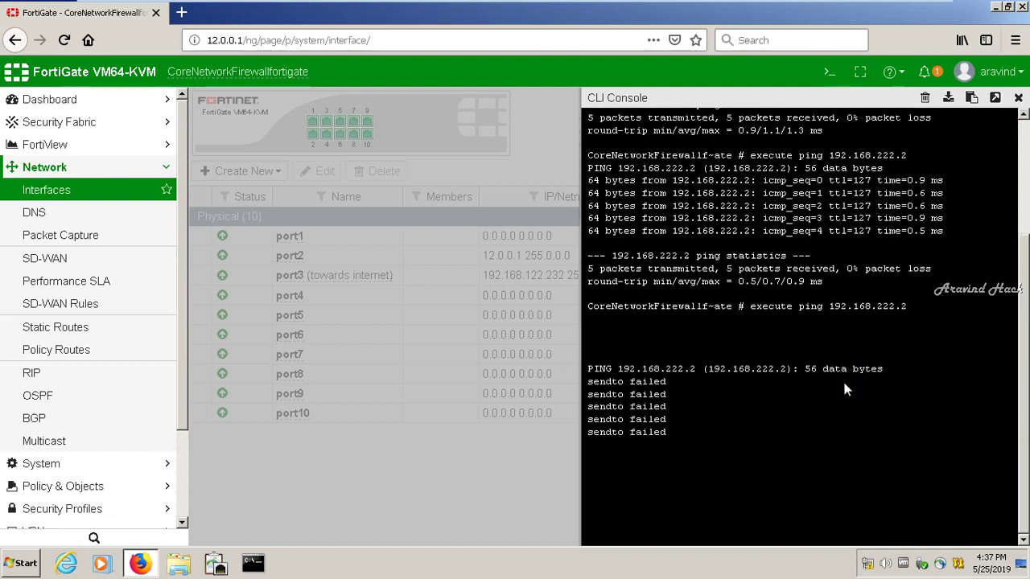
key(ctrl+c)
Edit the recalled command into 'execute ping google.com' and run it
key(Up)
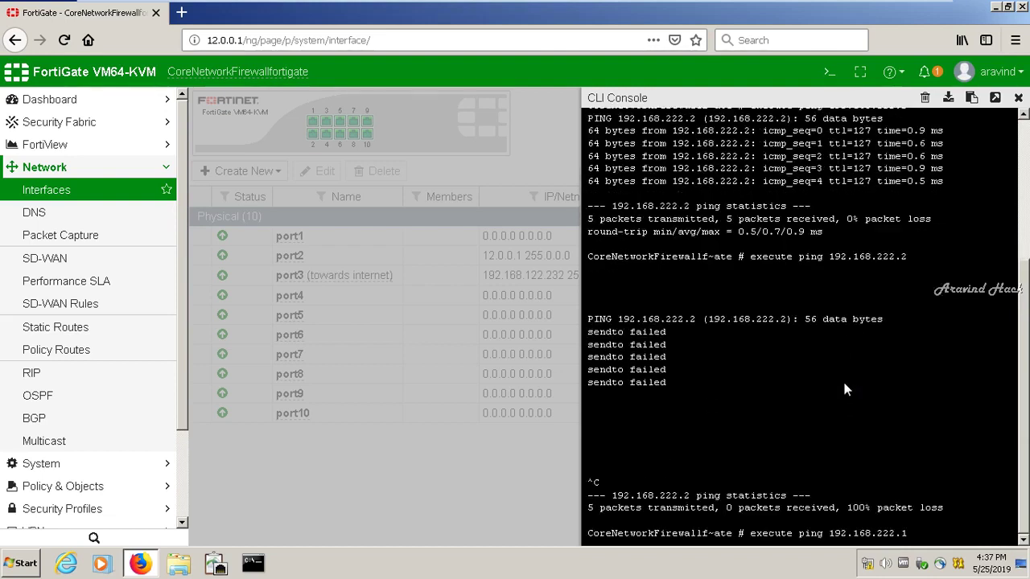
key(BackSpace)
key(BackSpace)
key(BackSpace)
key(BackSpace)
key(BackSpace)
key(BackSpace)
key(BackSpace)
key(BackSpace)
key(BackSpace)
key(BackSpace)
key(BackSpace)
key(BackSpace)
key(BackSpace)
text(googl.co)
key(BackSpace)
key(BackSpace)
key(BackSpace)
text(le.com)
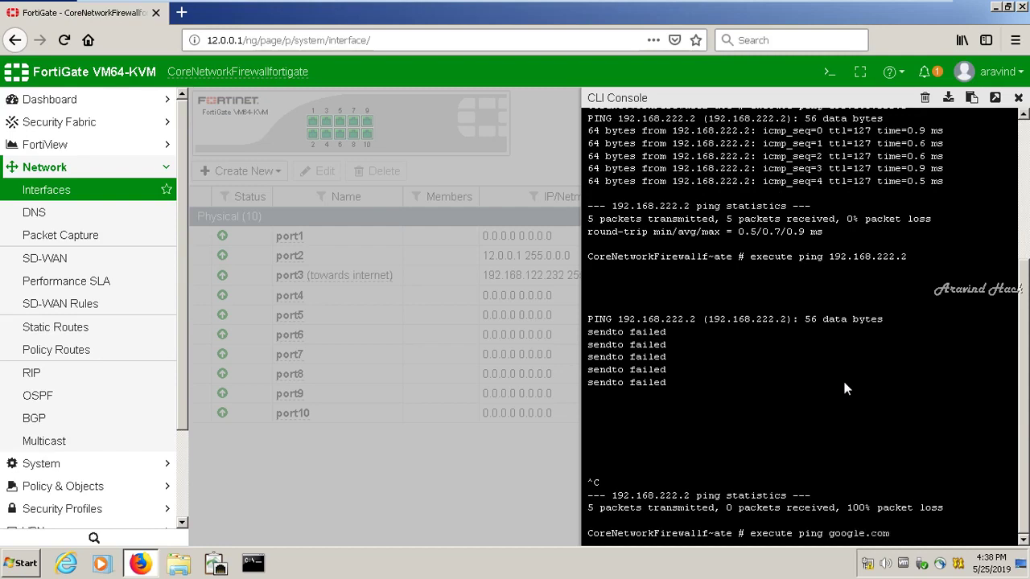
key(Return)
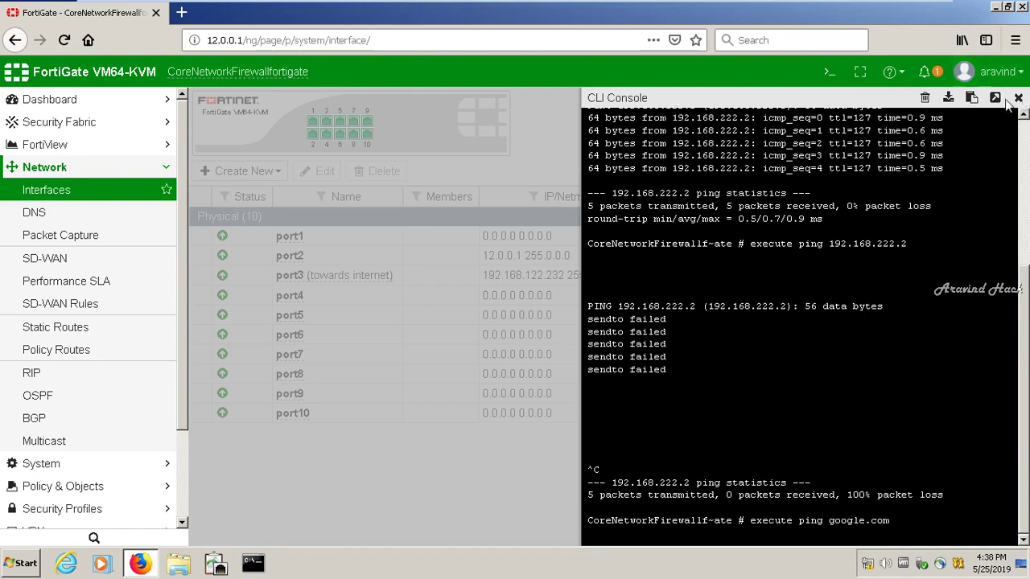
Pop the CLI console into its own browser tab and set port3 back to DHCP addressing
click(997, 99)
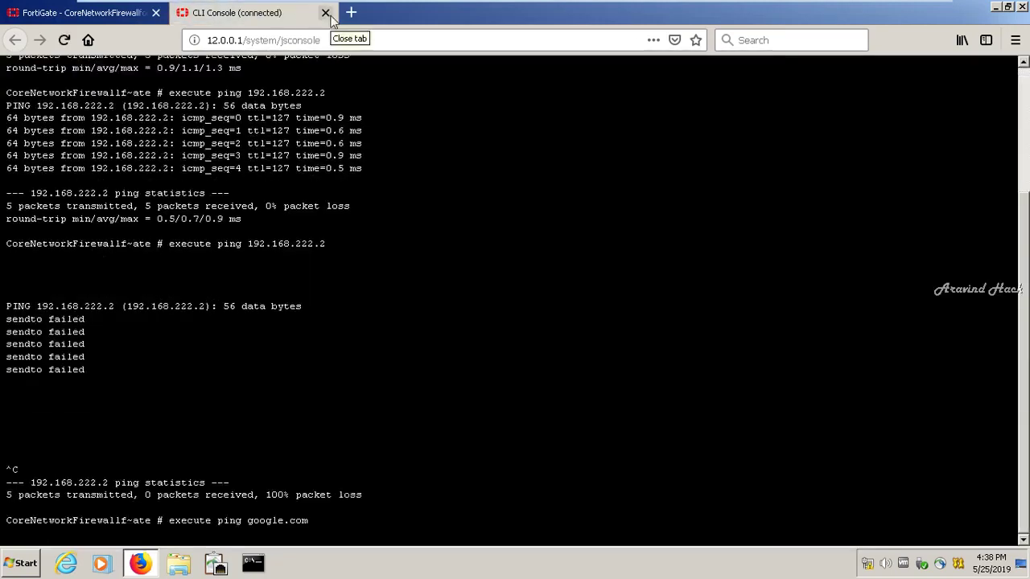
click(36, 18)
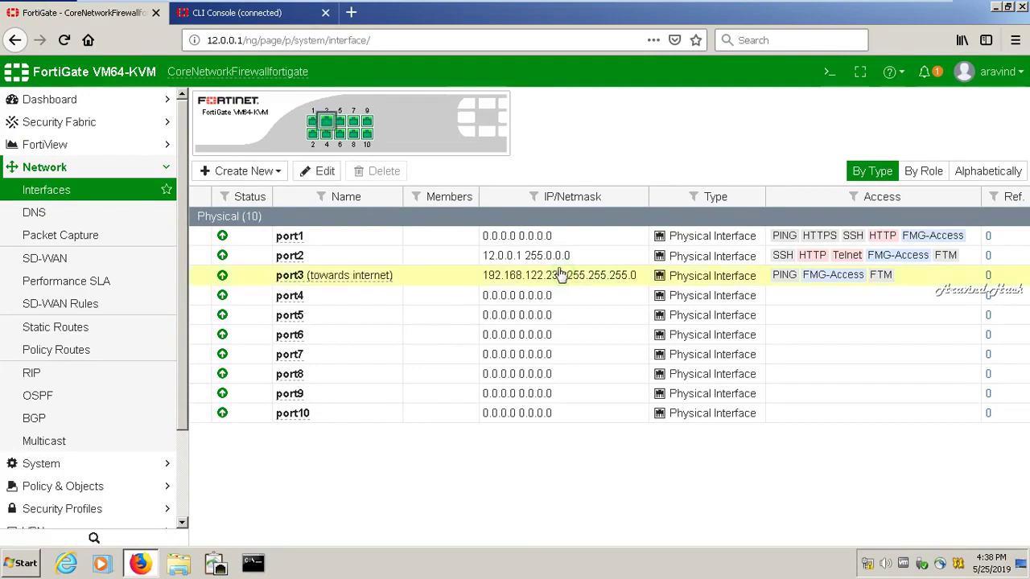
click(322, 172)
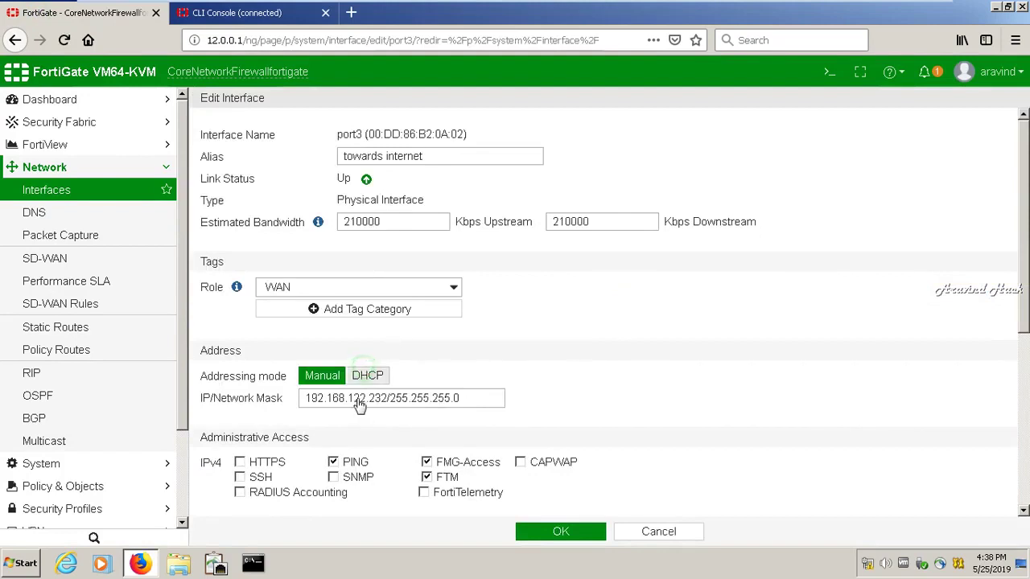
click(366, 376)
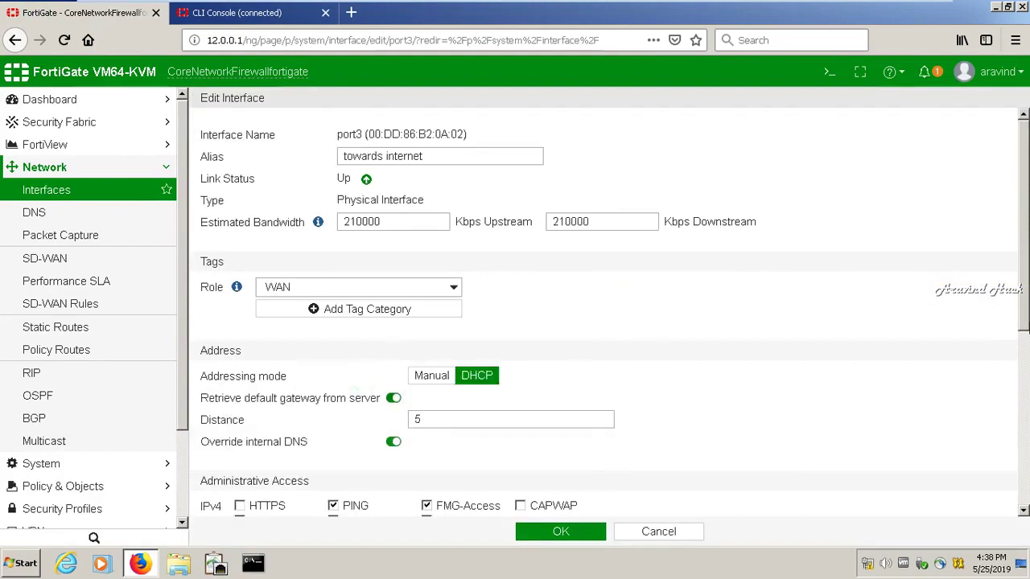
drag(1024, 315, 1024, 388)
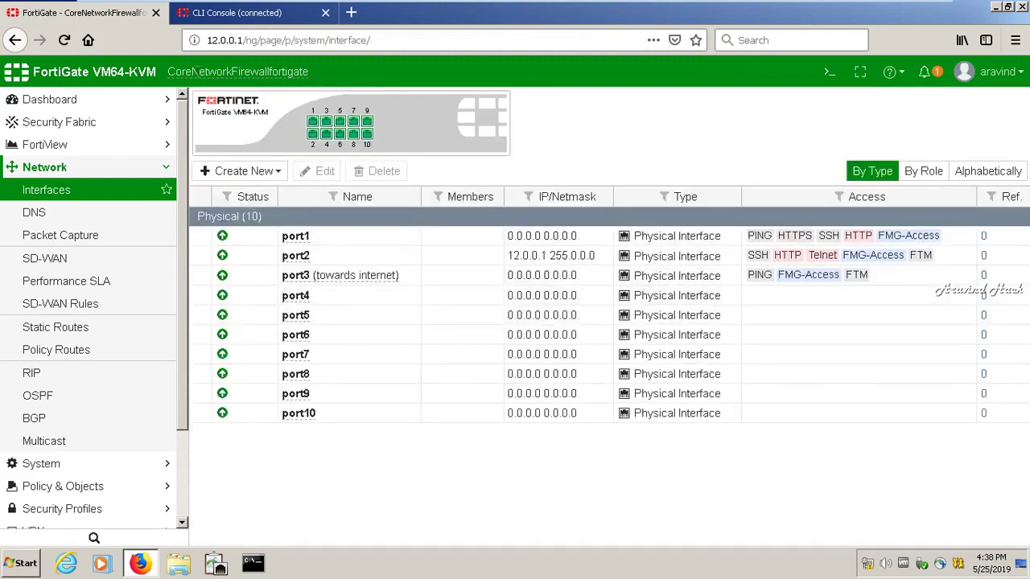
click(64, 39)
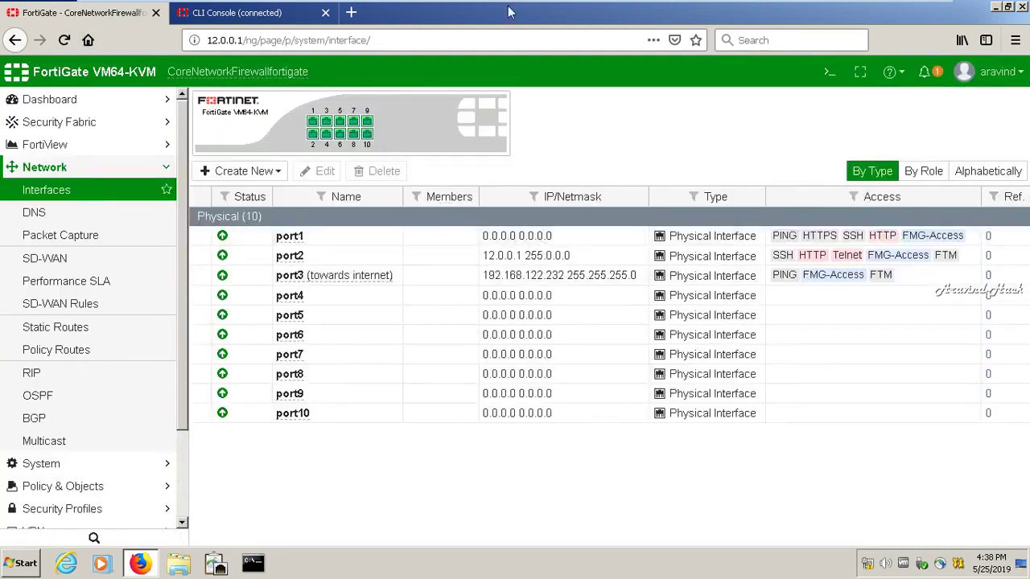
Rerun 'execute ping google.com' in the console tab, then minimize the Windows 7 VM
click(250, 15)
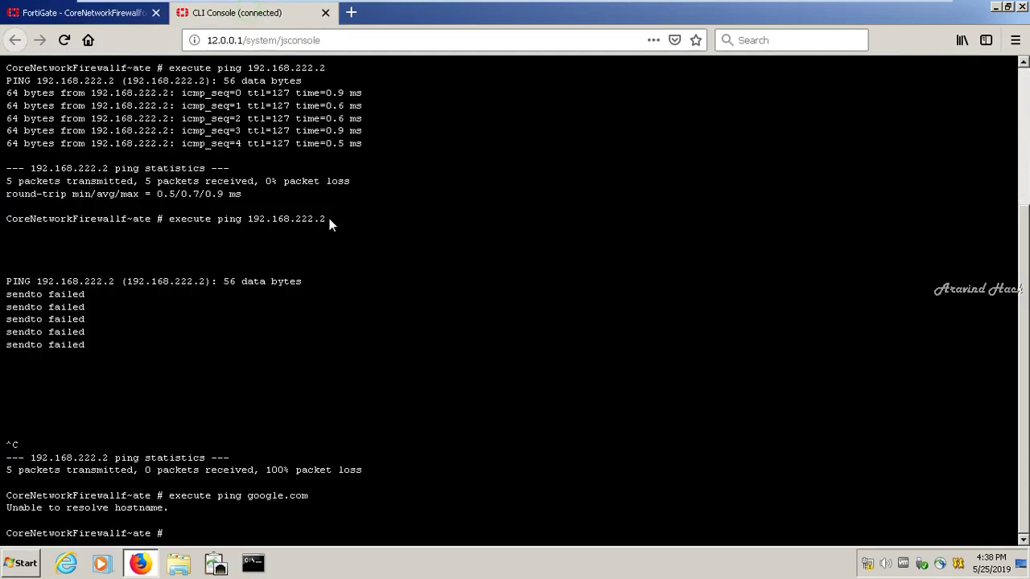
key(Up)
key(Return)
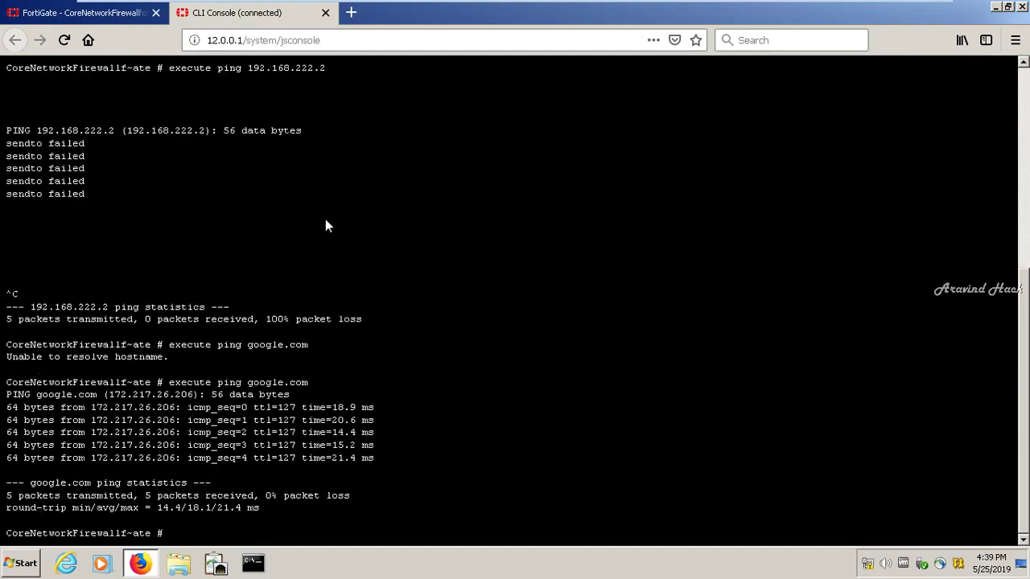
mouse_move(909, 7)
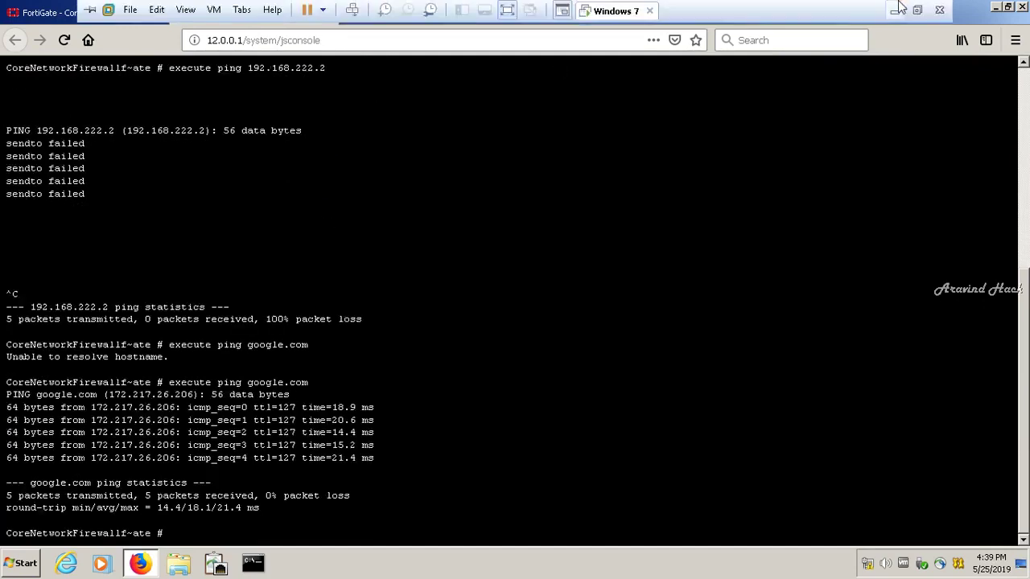
click(895, 11)
click(896, 563)
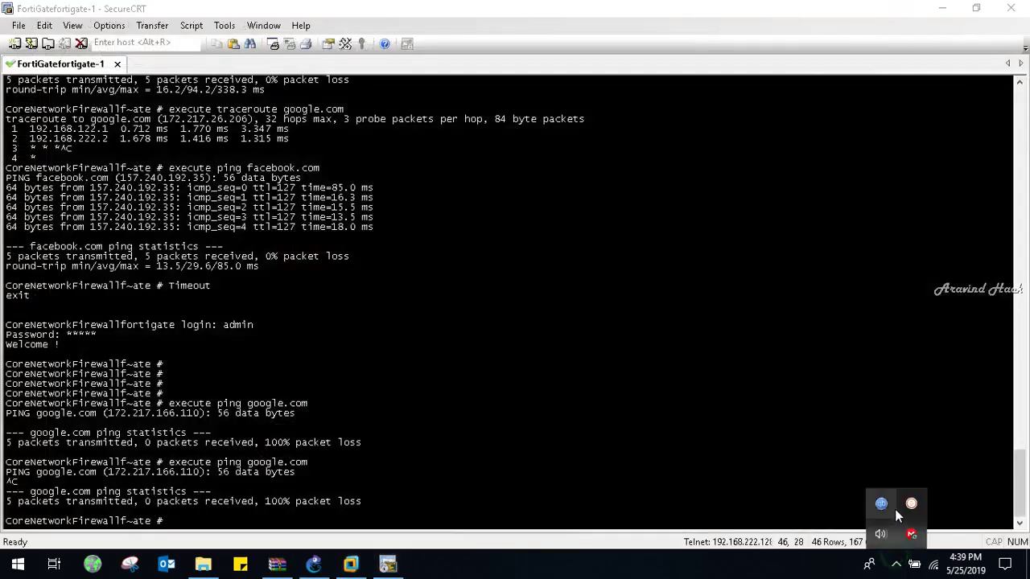
click(910, 501)
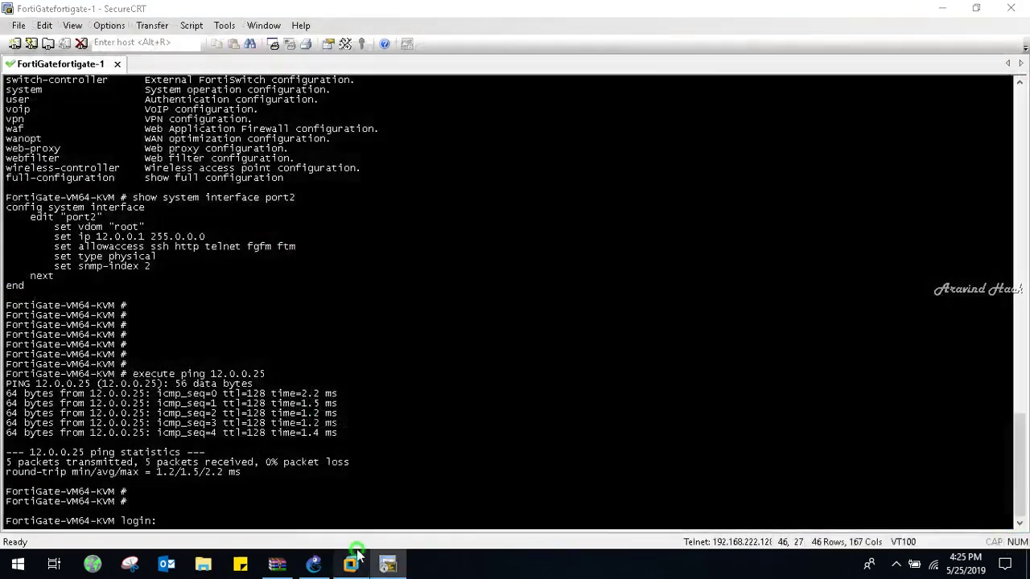
Return to the FortiGate VM and open port3 for editing from Network > Interfaces
click(351, 564)
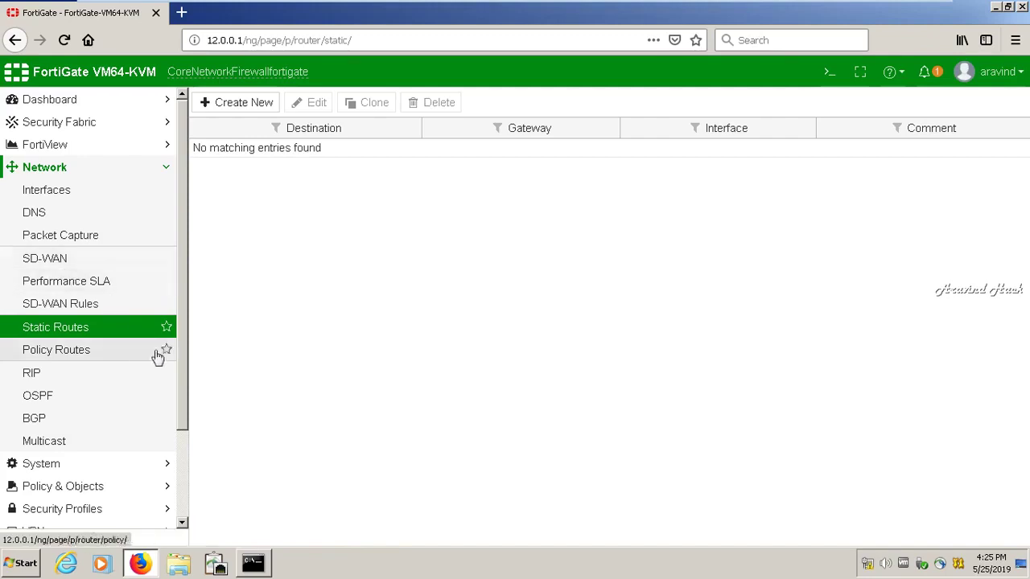
click(184, 306)
click(150, 175)
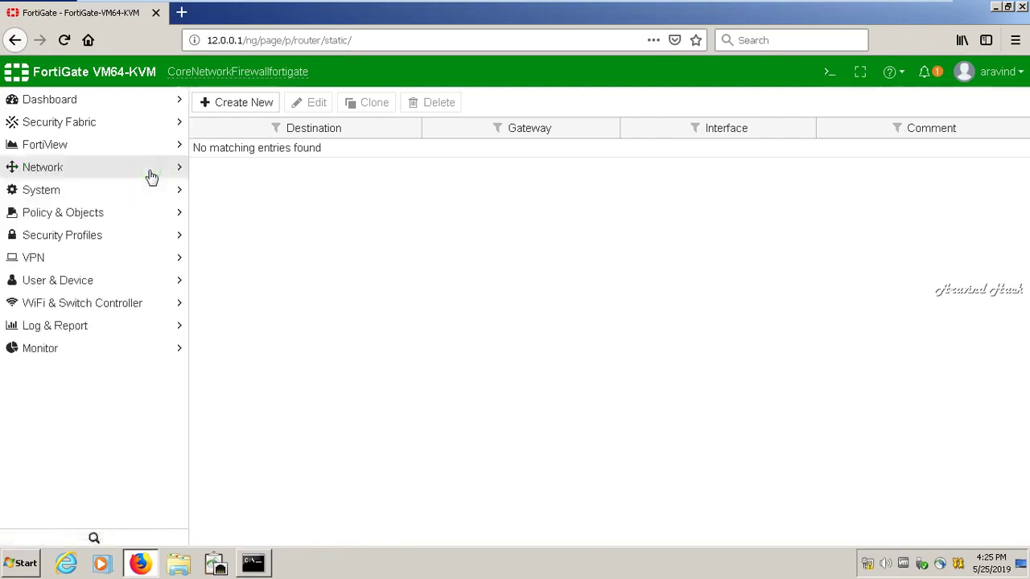
click(150, 176)
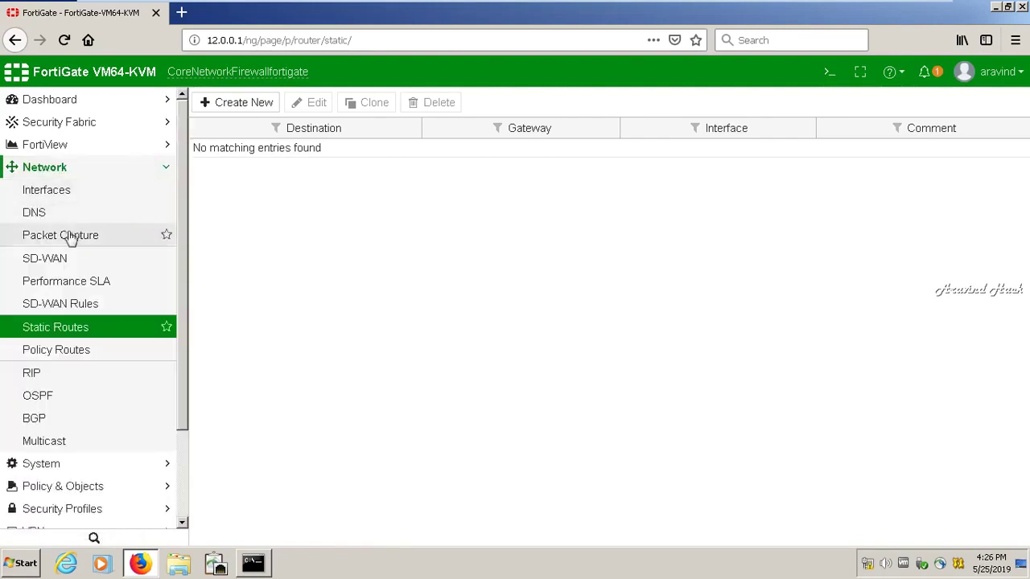
click(74, 191)
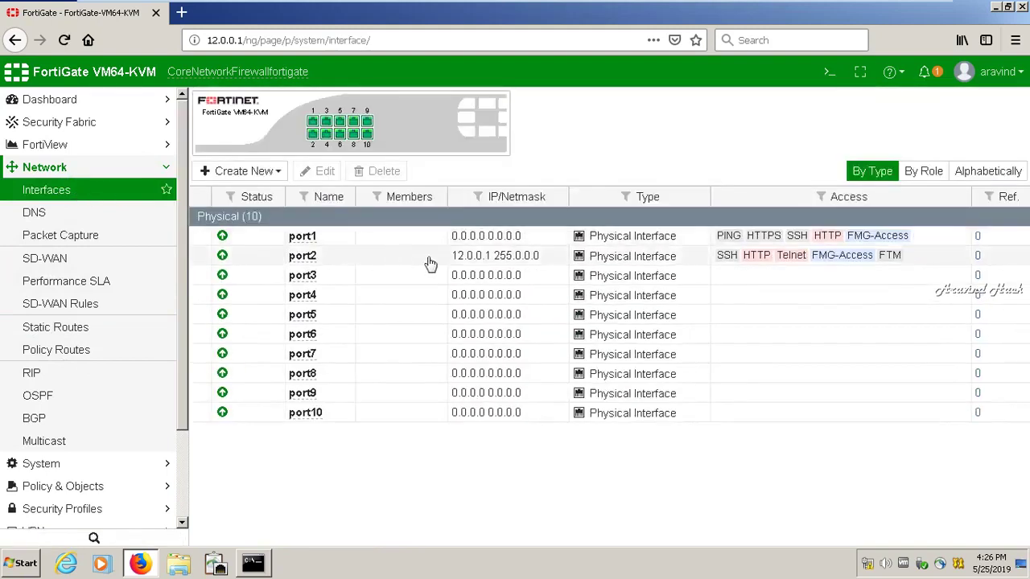
click(309, 278)
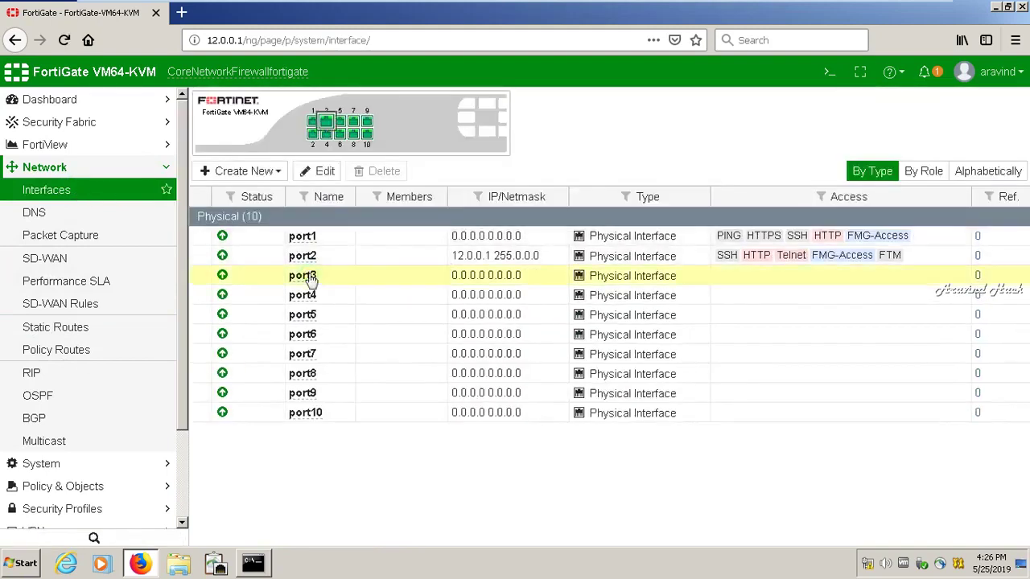
click(316, 171)
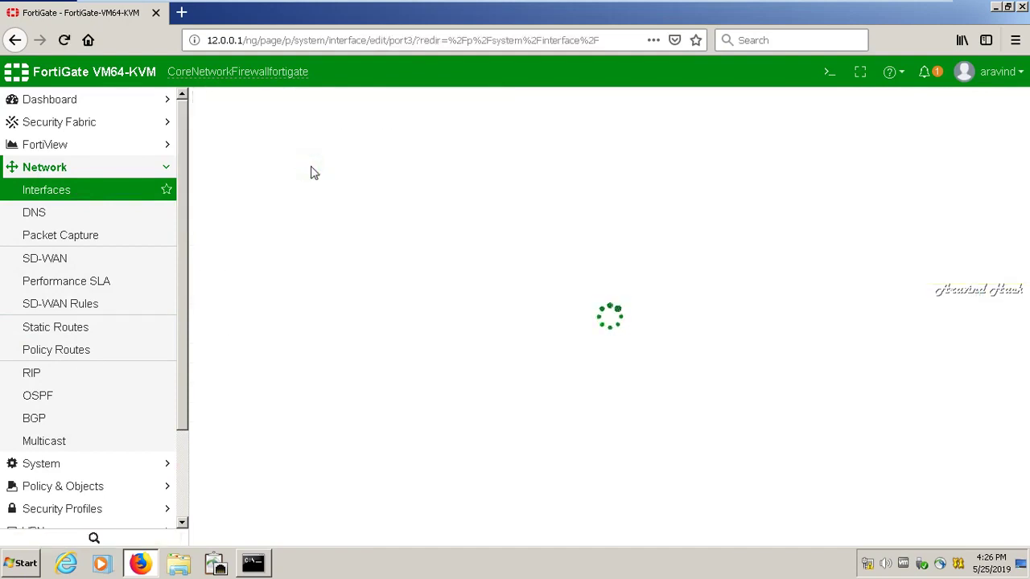
Set port3's alias to 'towards internet' and role to WAN, and clear the upstream bandwidth field
click(312, 158)
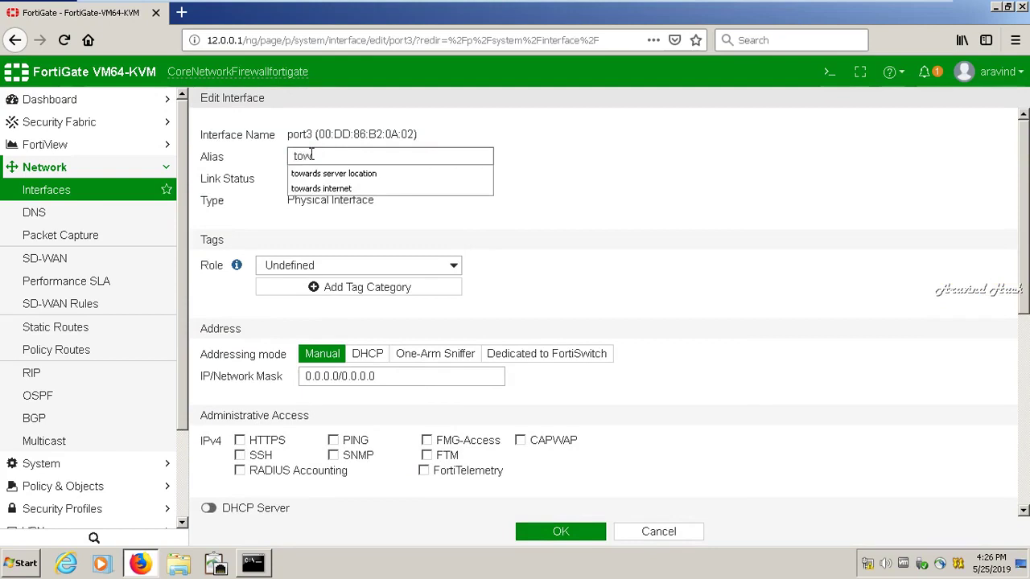
text(tow)
key(Down)
key(Down)
key(Return)
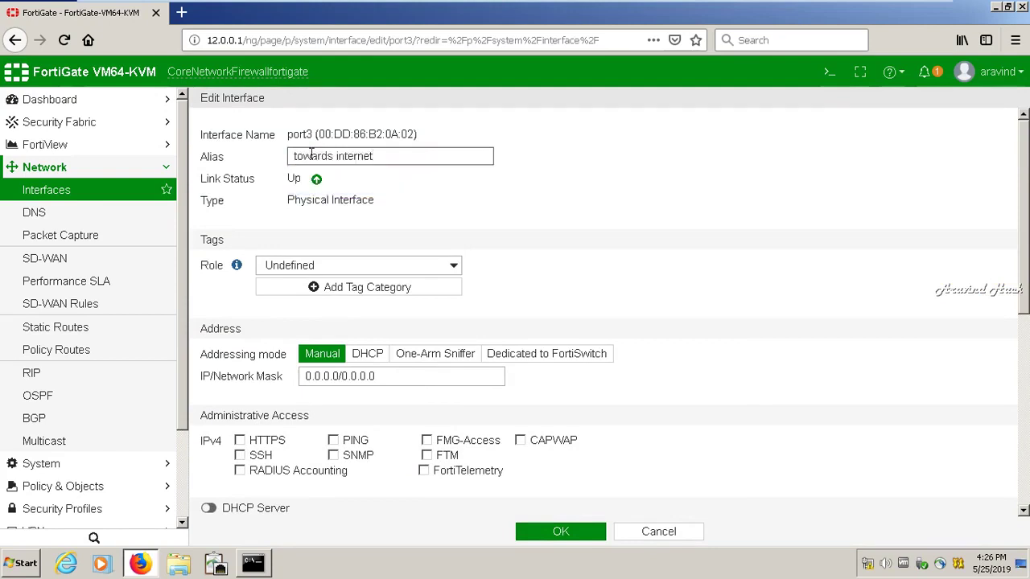
click(300, 268)
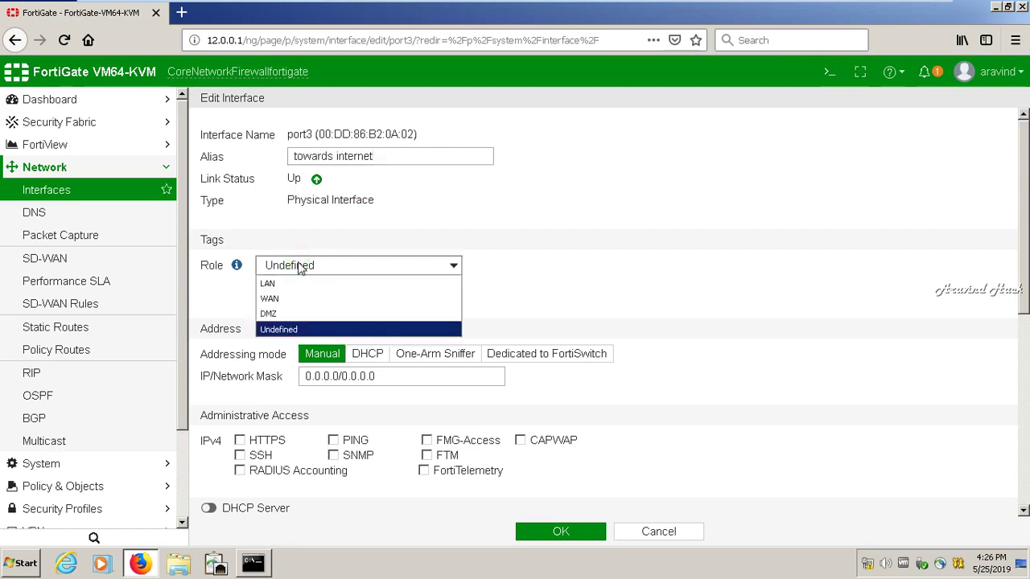
click(273, 298)
click(384, 222)
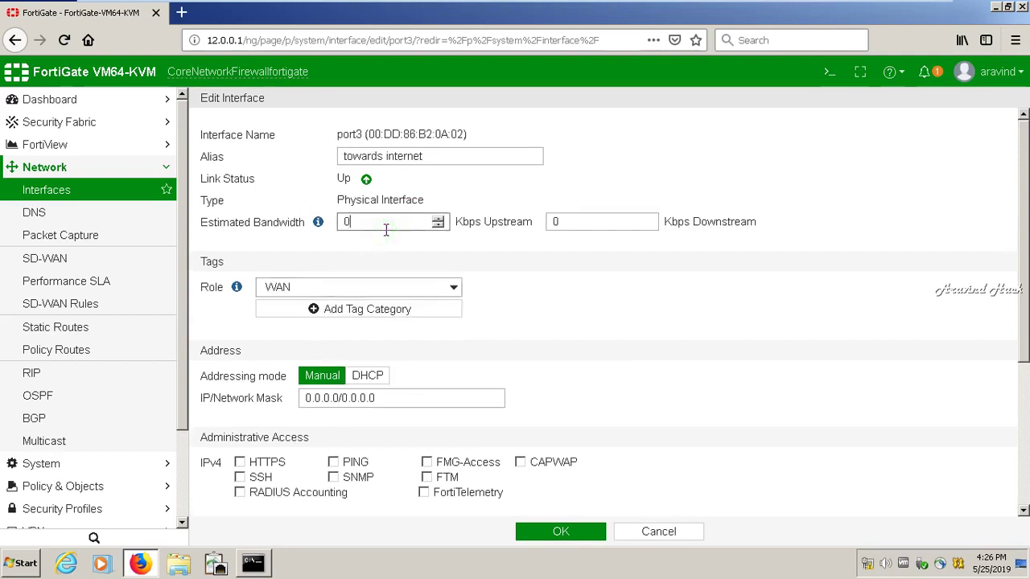